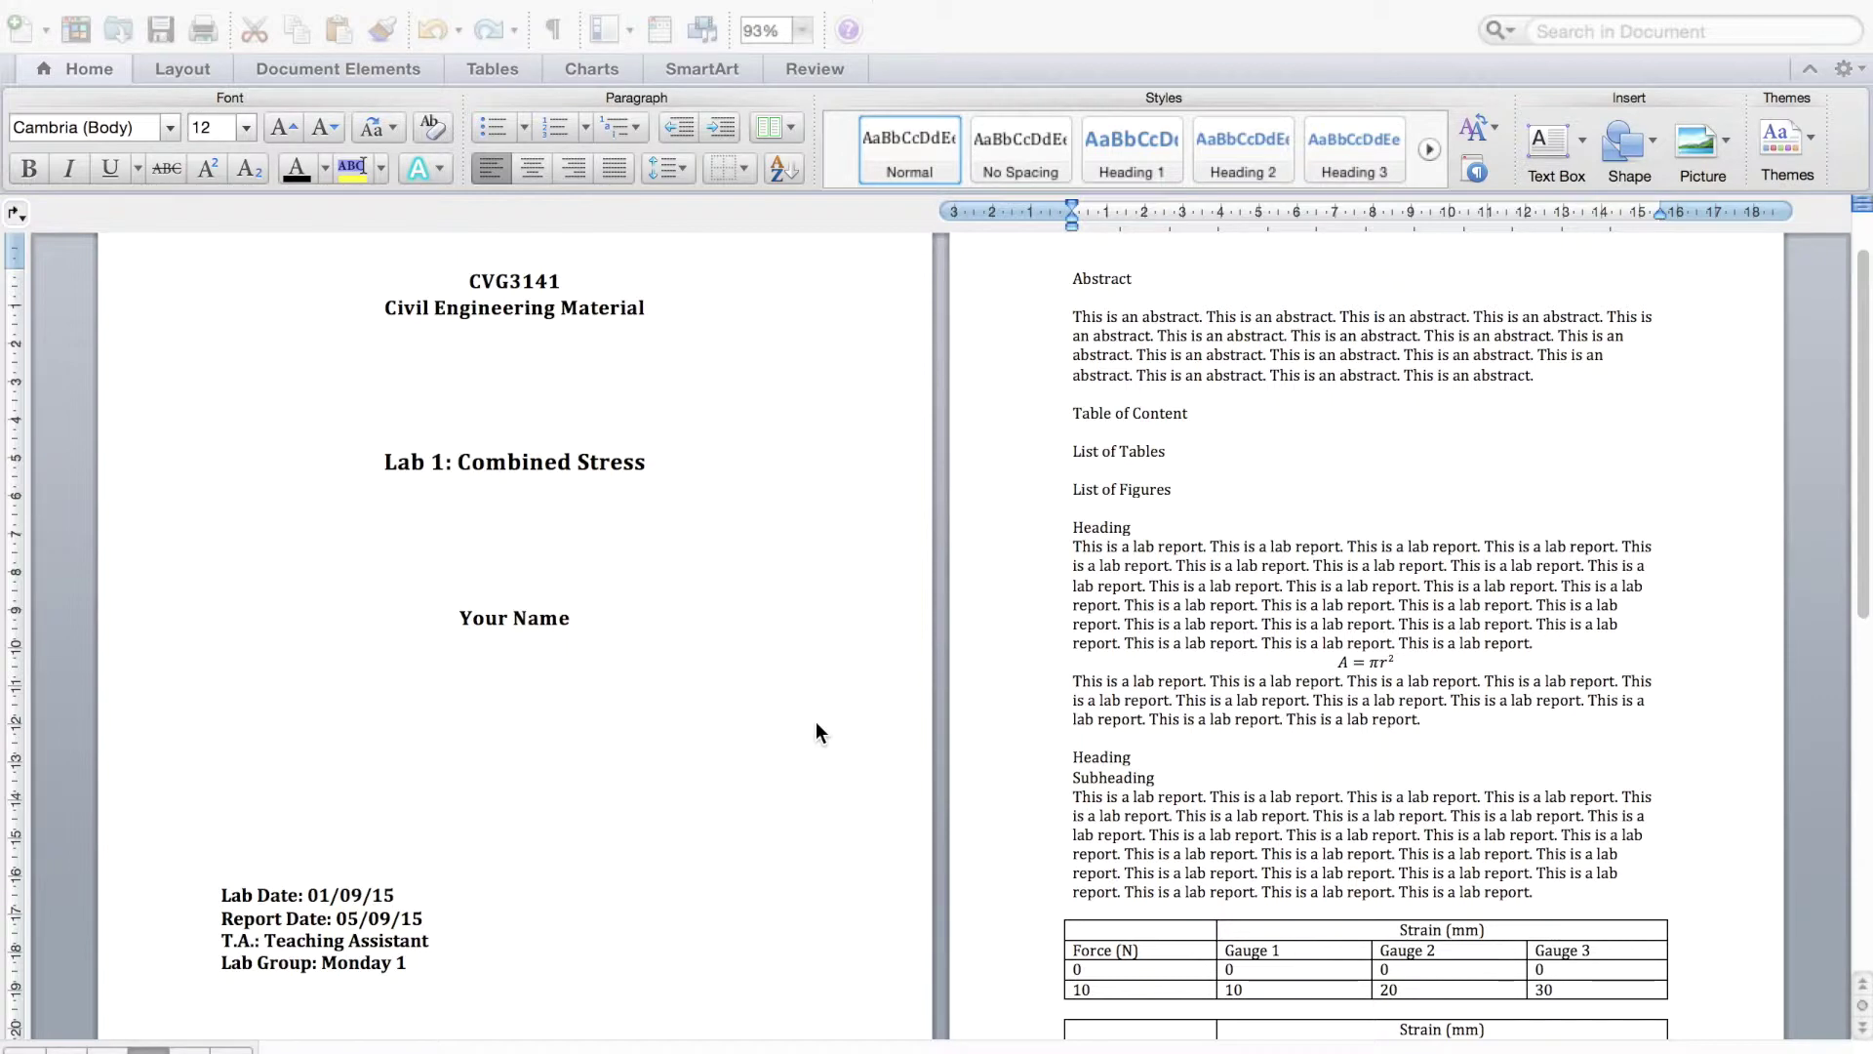
{"action": "scroll", "coordinate": [816, 732], "scroll_direction": "up", "scroll_amount": 1}
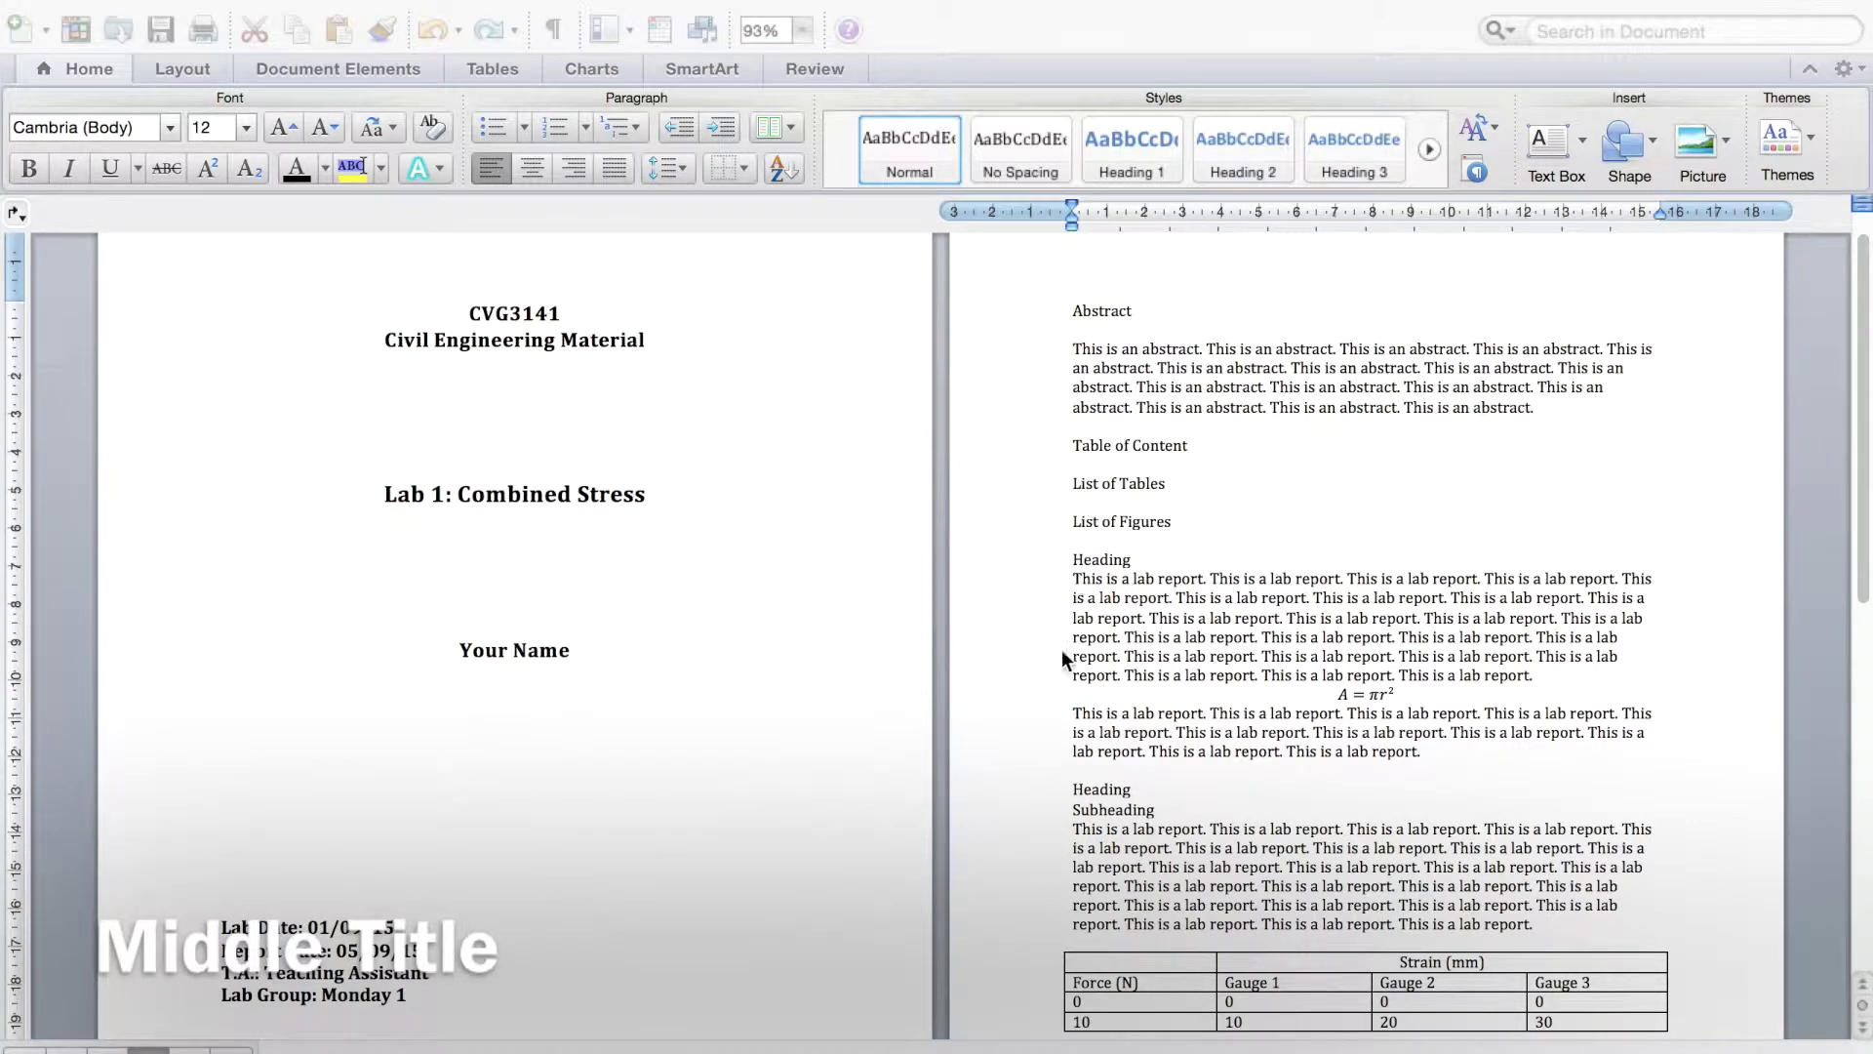
{"action": "scroll", "coordinate": [1235, 734], "scroll_direction": "down", "scroll_amount": 5}
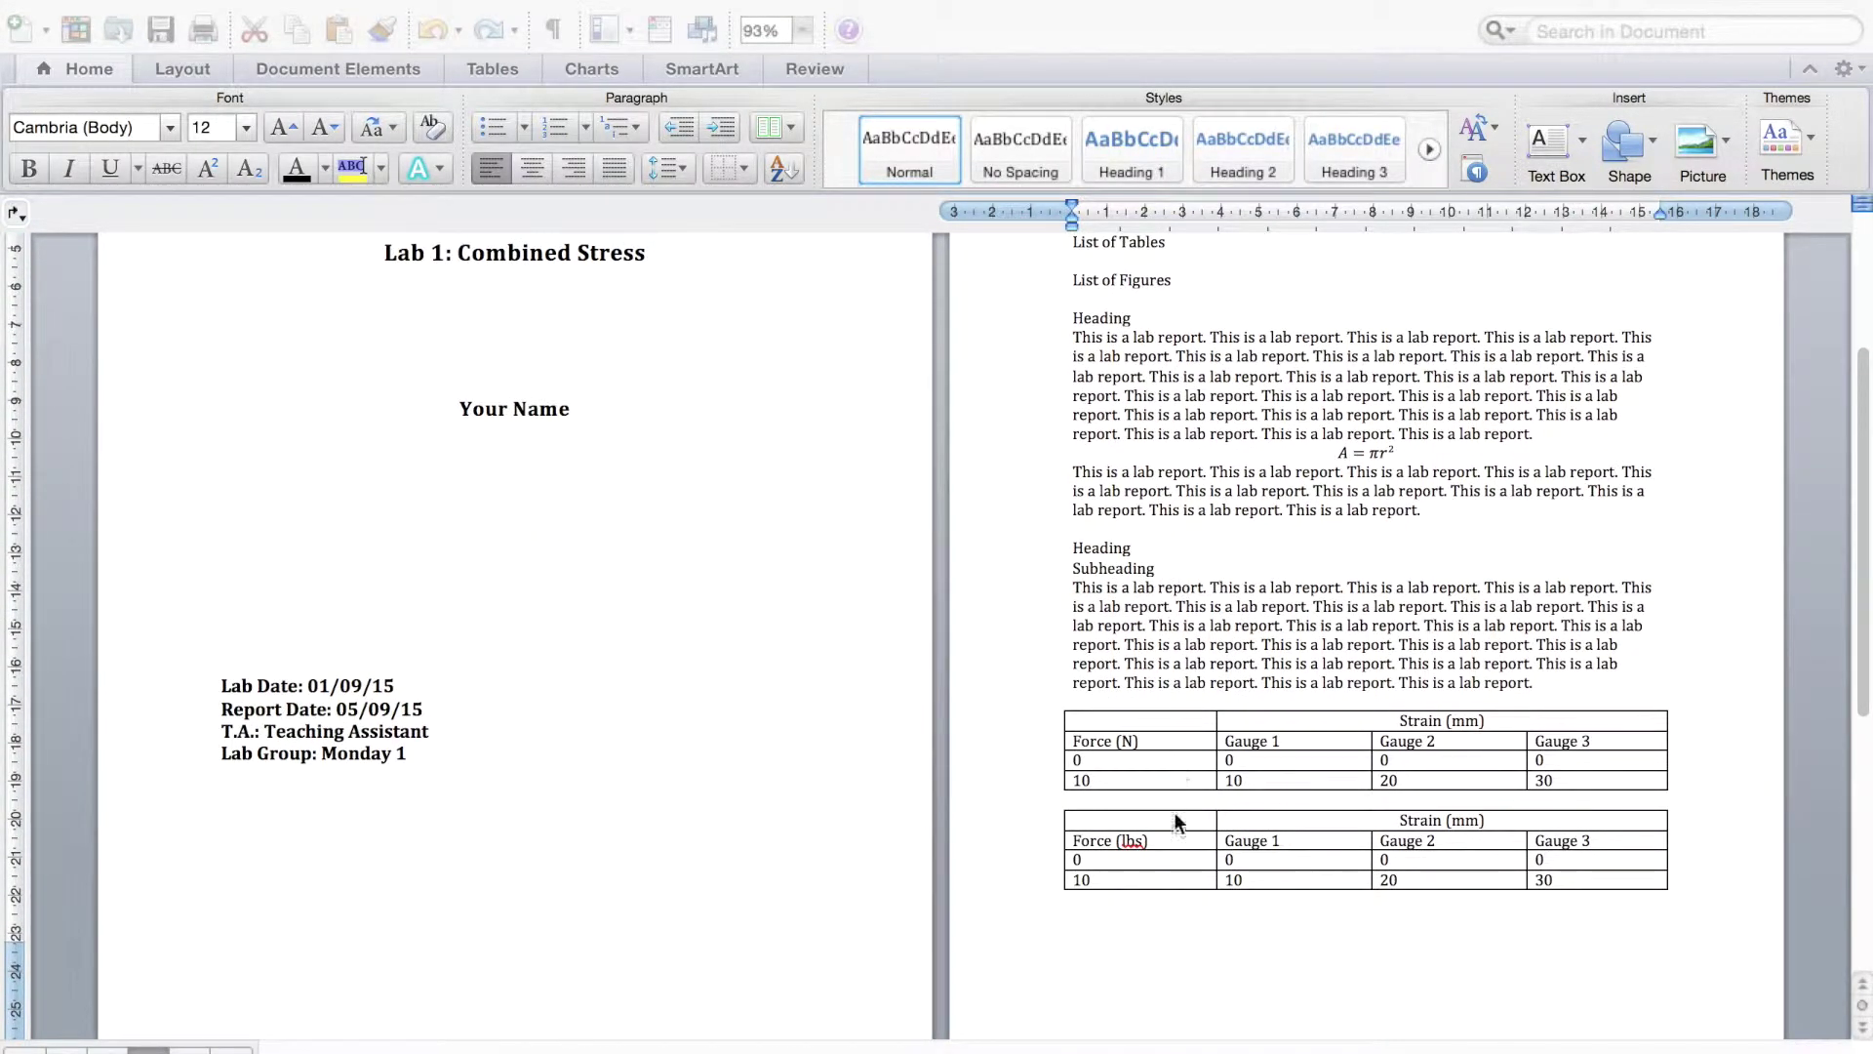
{"action": "scroll", "coordinate": [1175, 822], "scroll_direction": "down", "scroll_amount": 12}
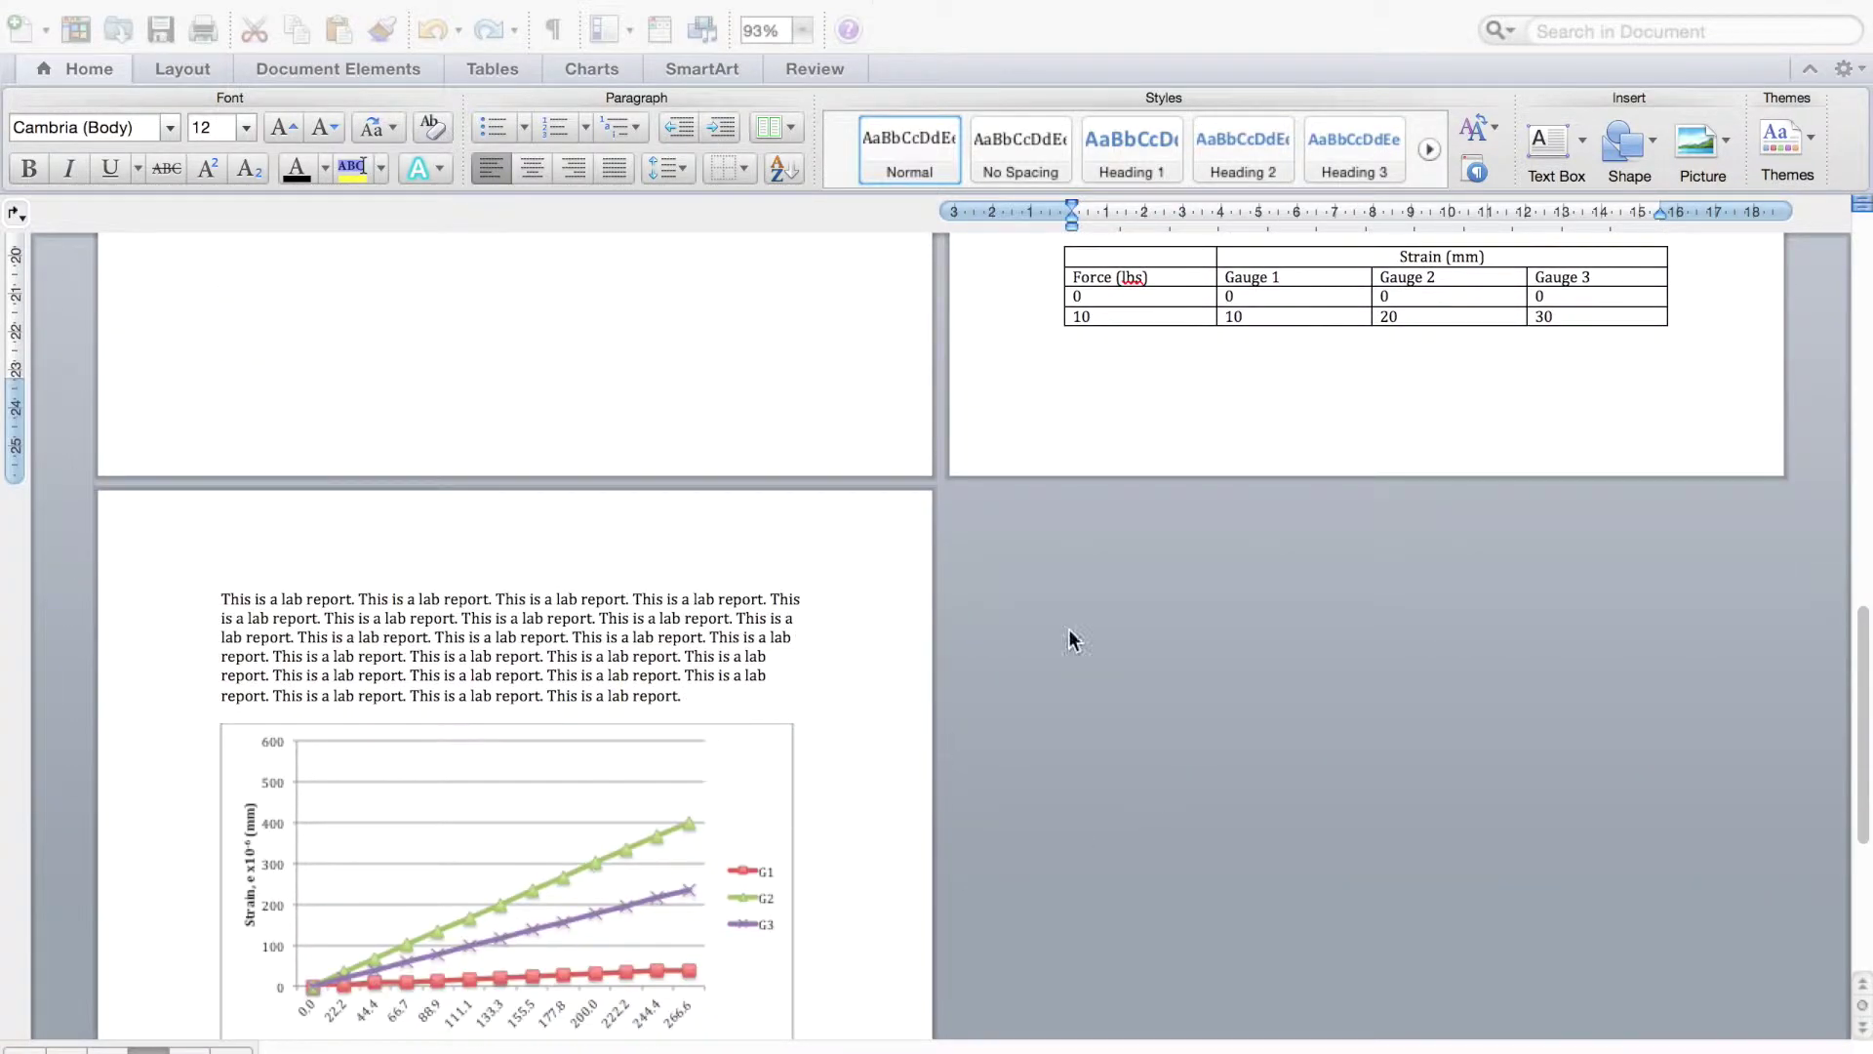
{"action": "scroll", "coordinate": [1174, 569], "scroll_direction": "up", "scroll_amount": 12}
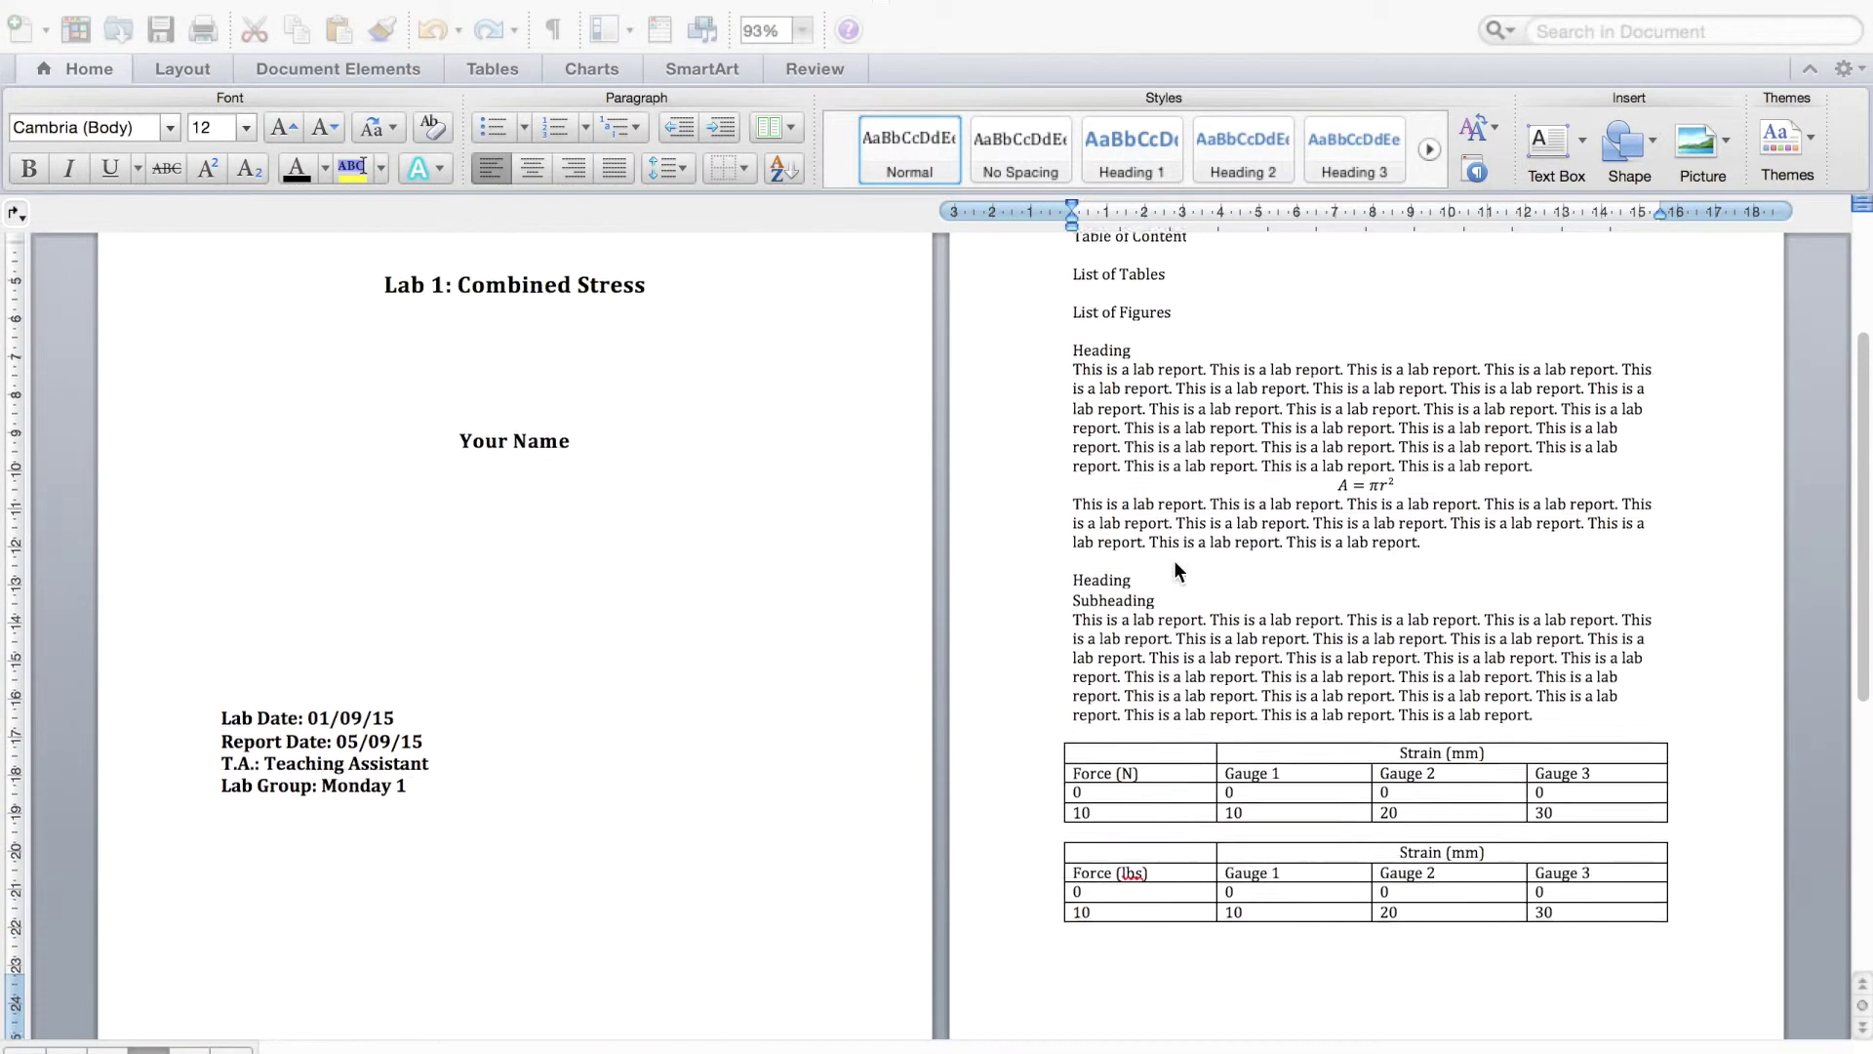
{"action": "scroll", "coordinate": [1174, 570], "scroll_direction": "up", "scroll_amount": 1}
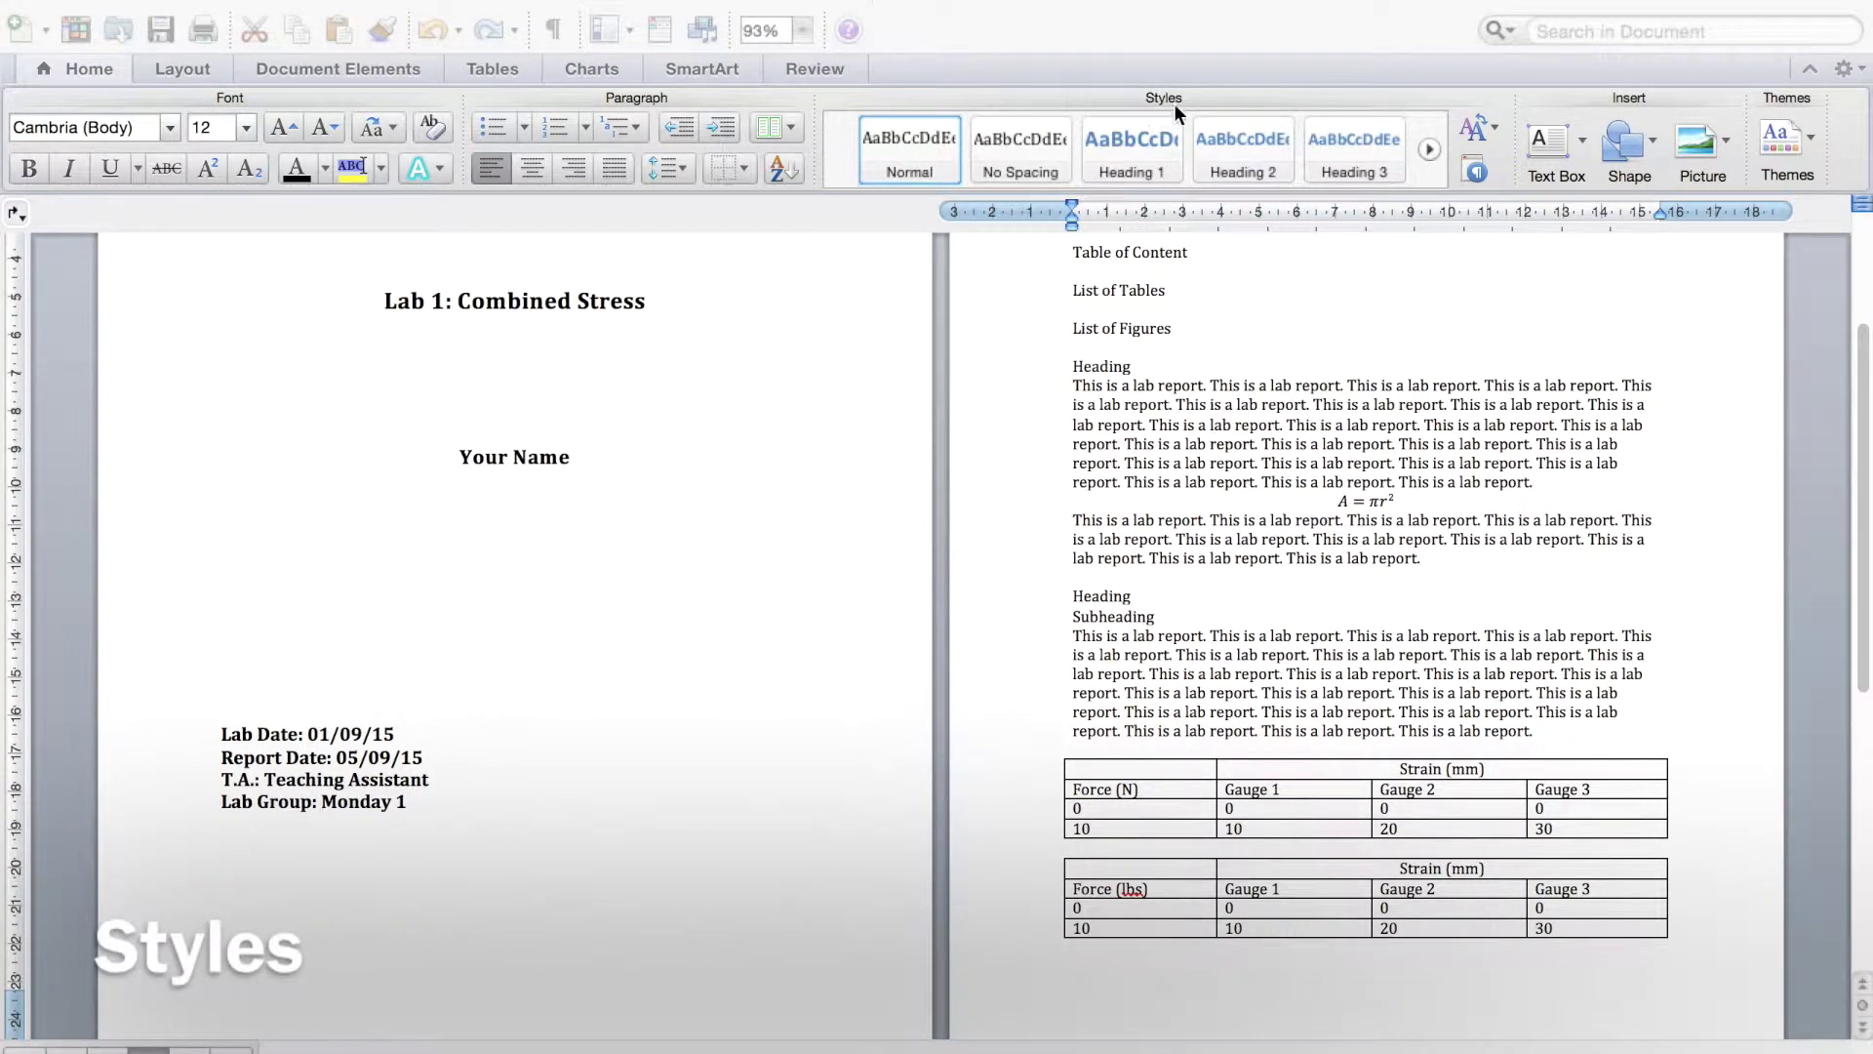
Step: Modify the Normal style to use Times New Roman with 1.5 line spacing
{"action": "left_click", "coordinate": [903, 137]}
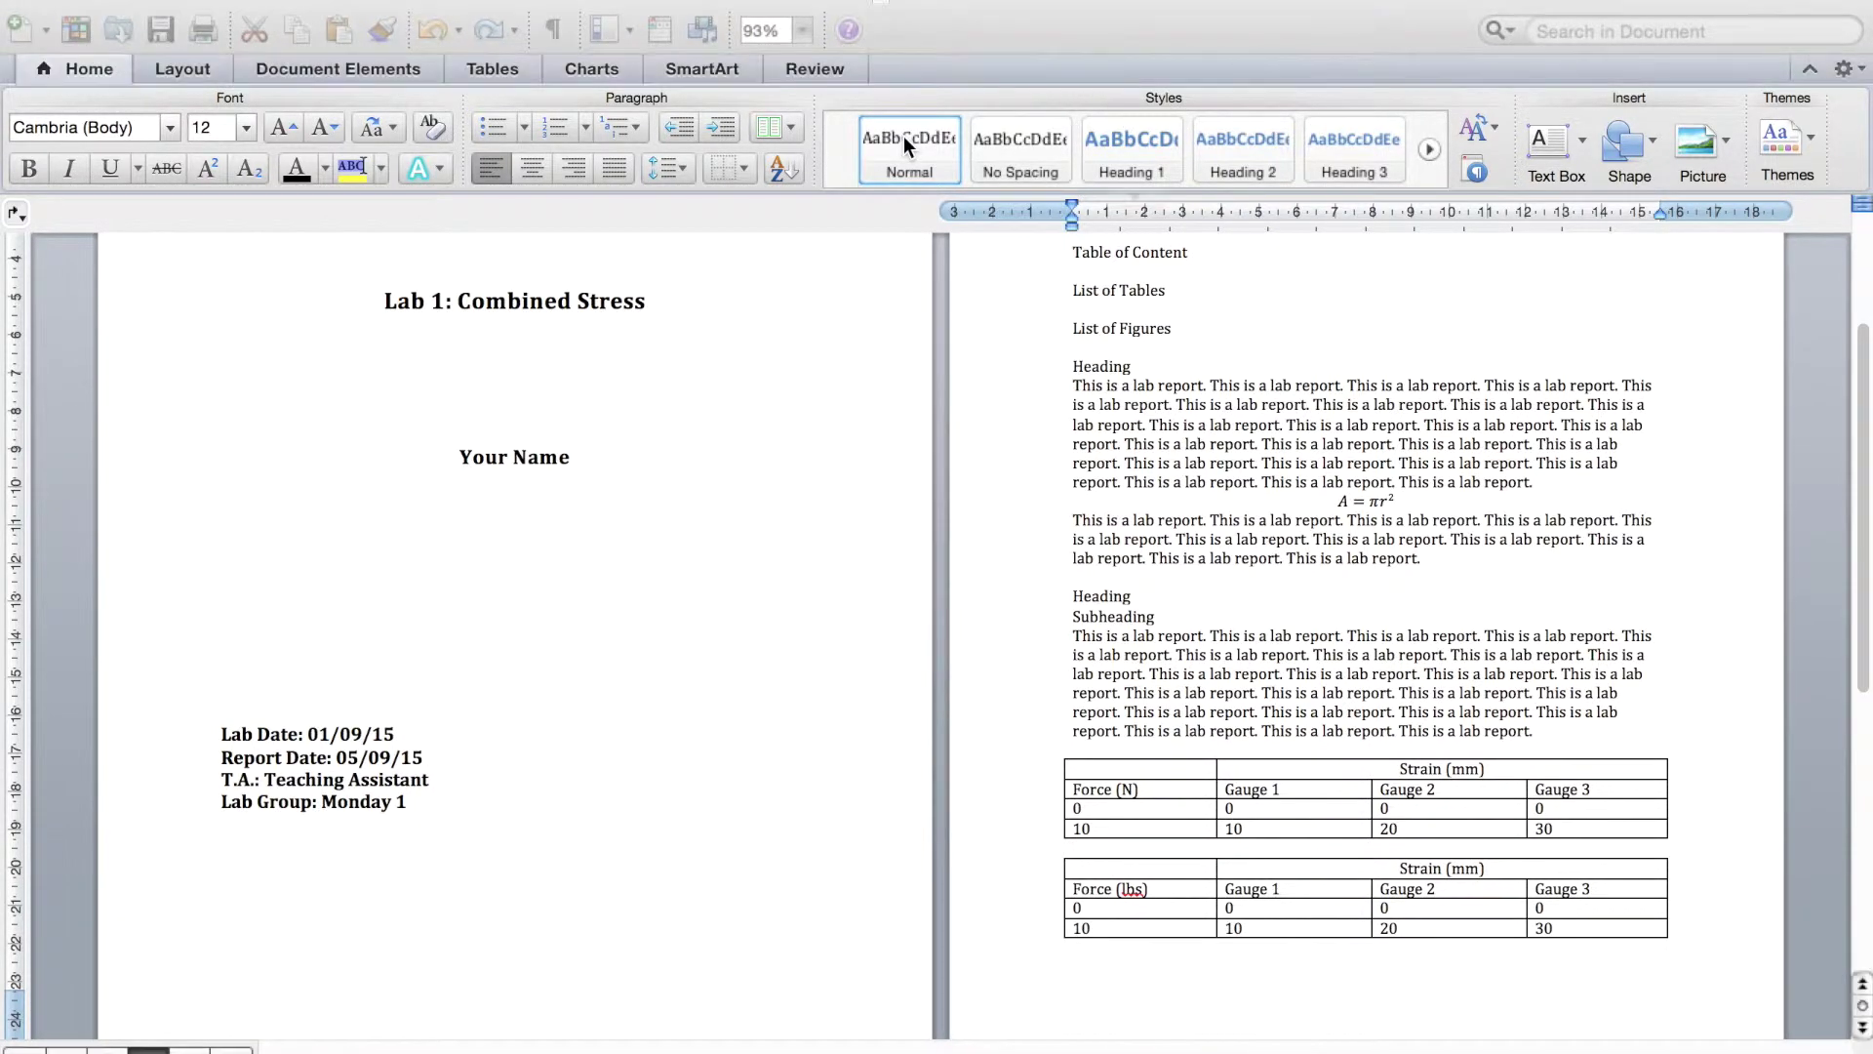
{"action": "right_click", "coordinate": [904, 136]}
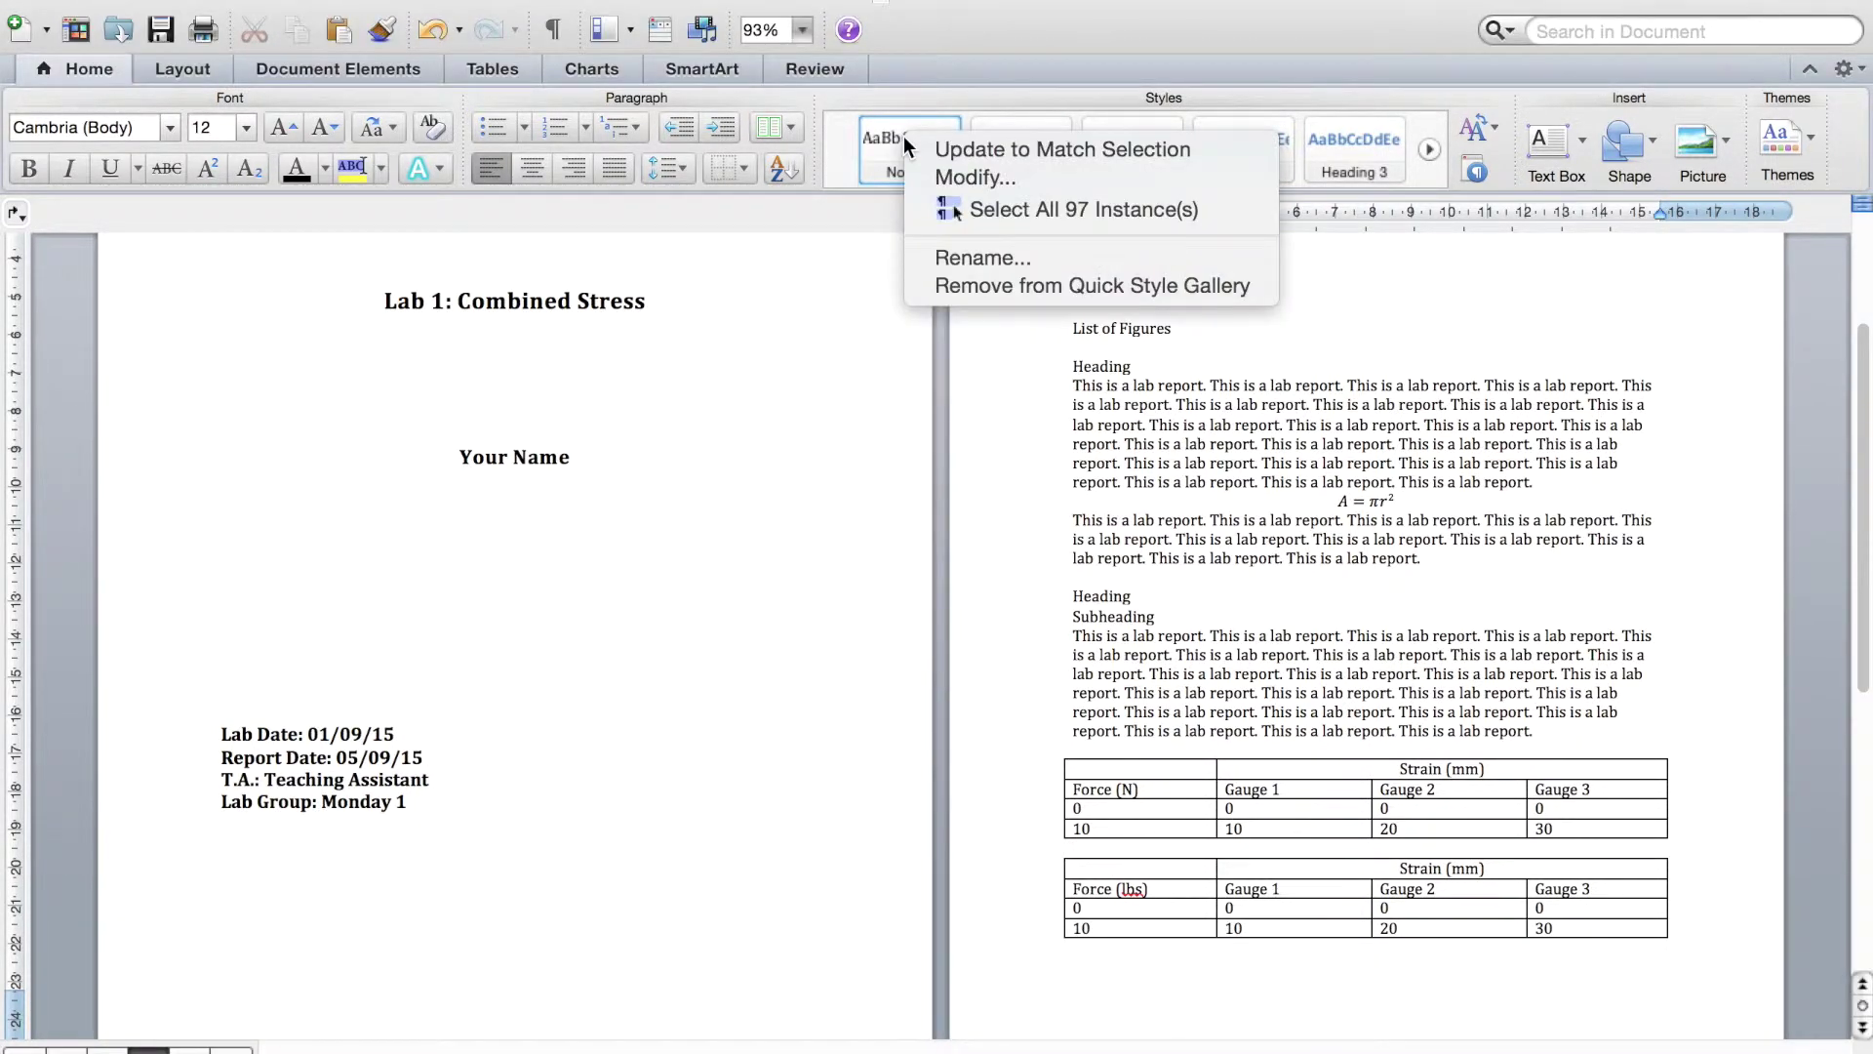
{"action": "left_click", "coordinate": [939, 170]}
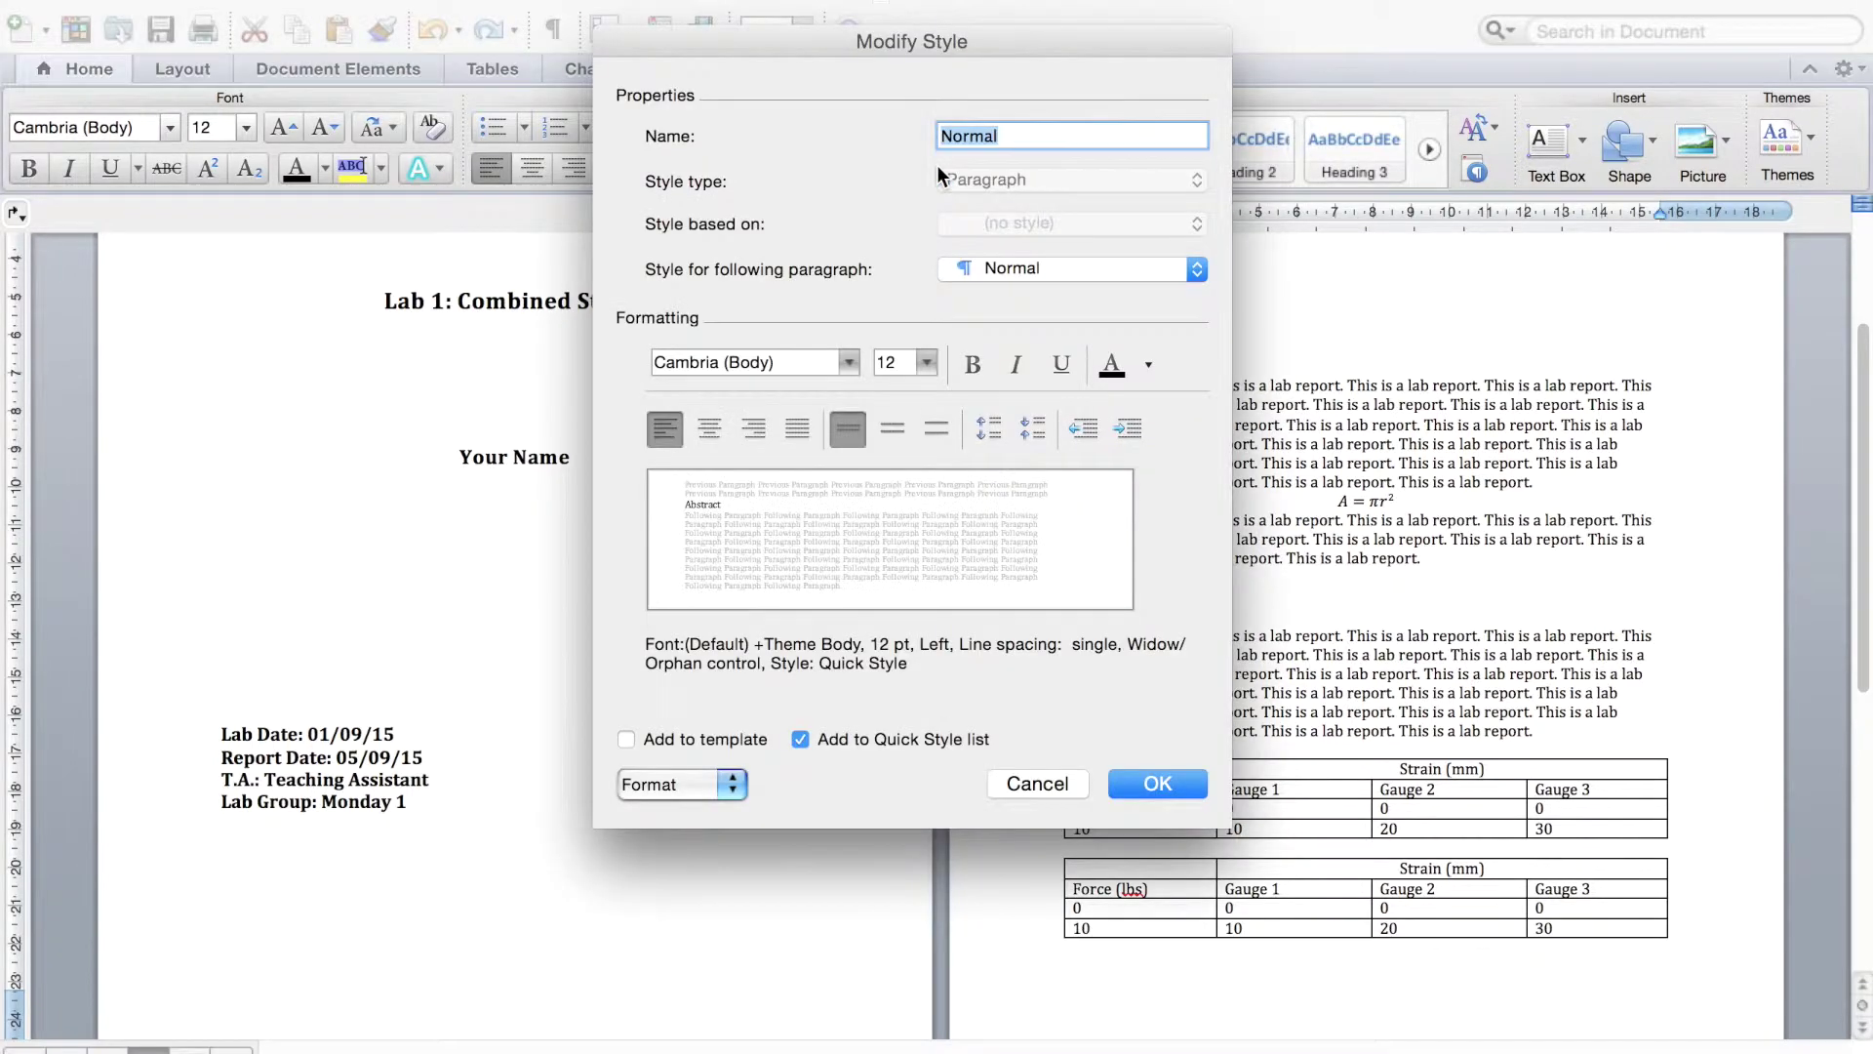
{"action": "left_click", "coordinate": [850, 370]}
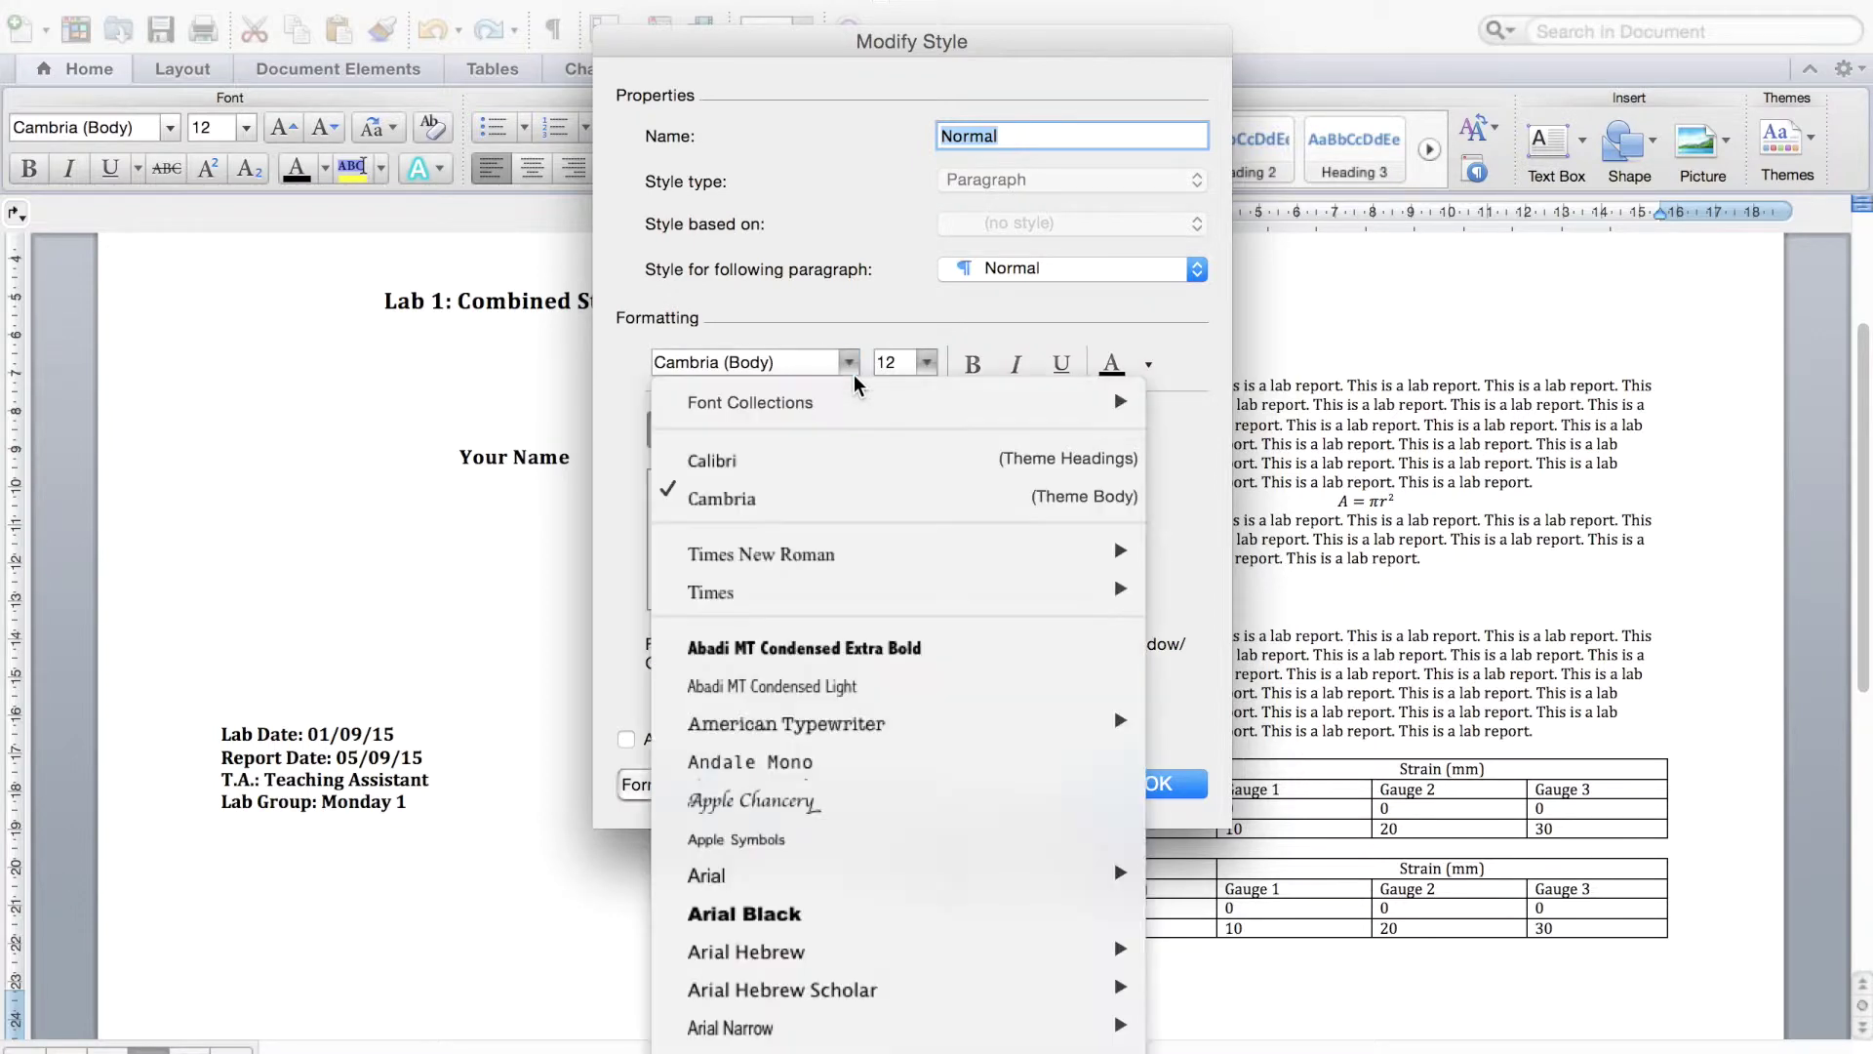
{"action": "left_click", "coordinate": [816, 551]}
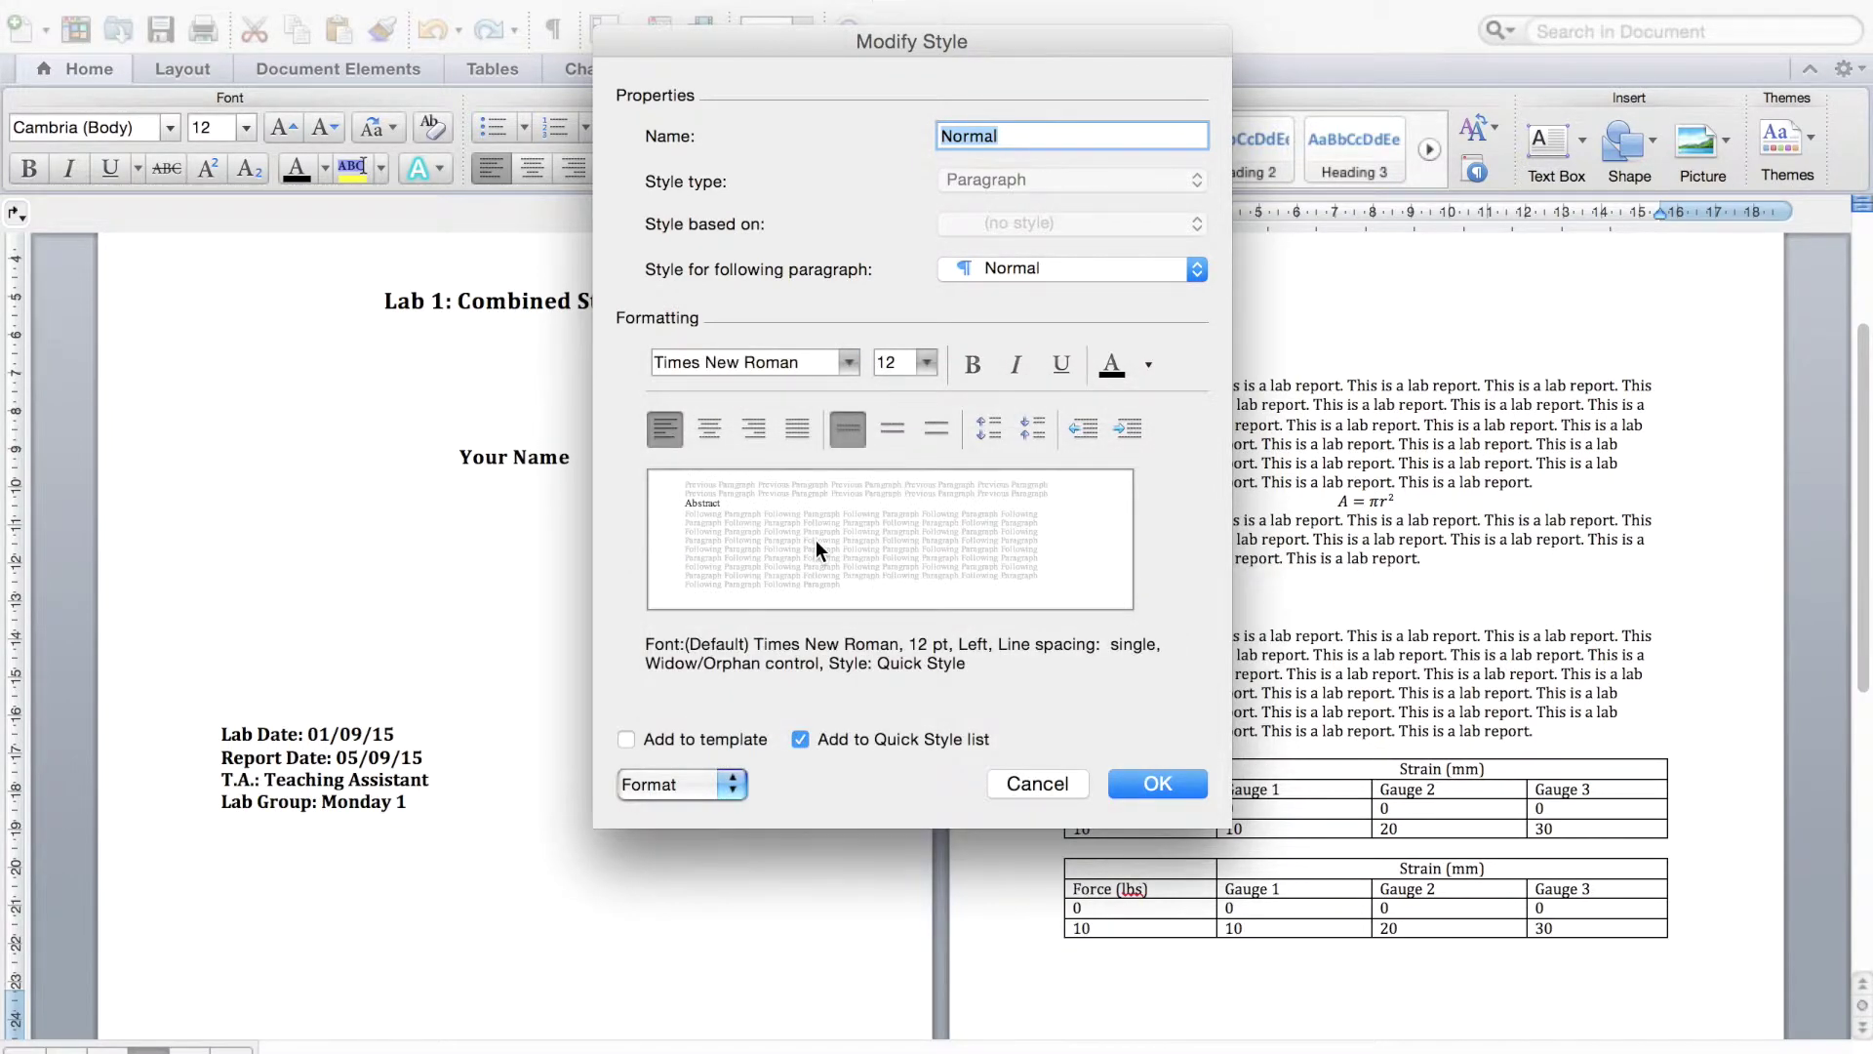
{"action": "left_click", "coordinate": [892, 429]}
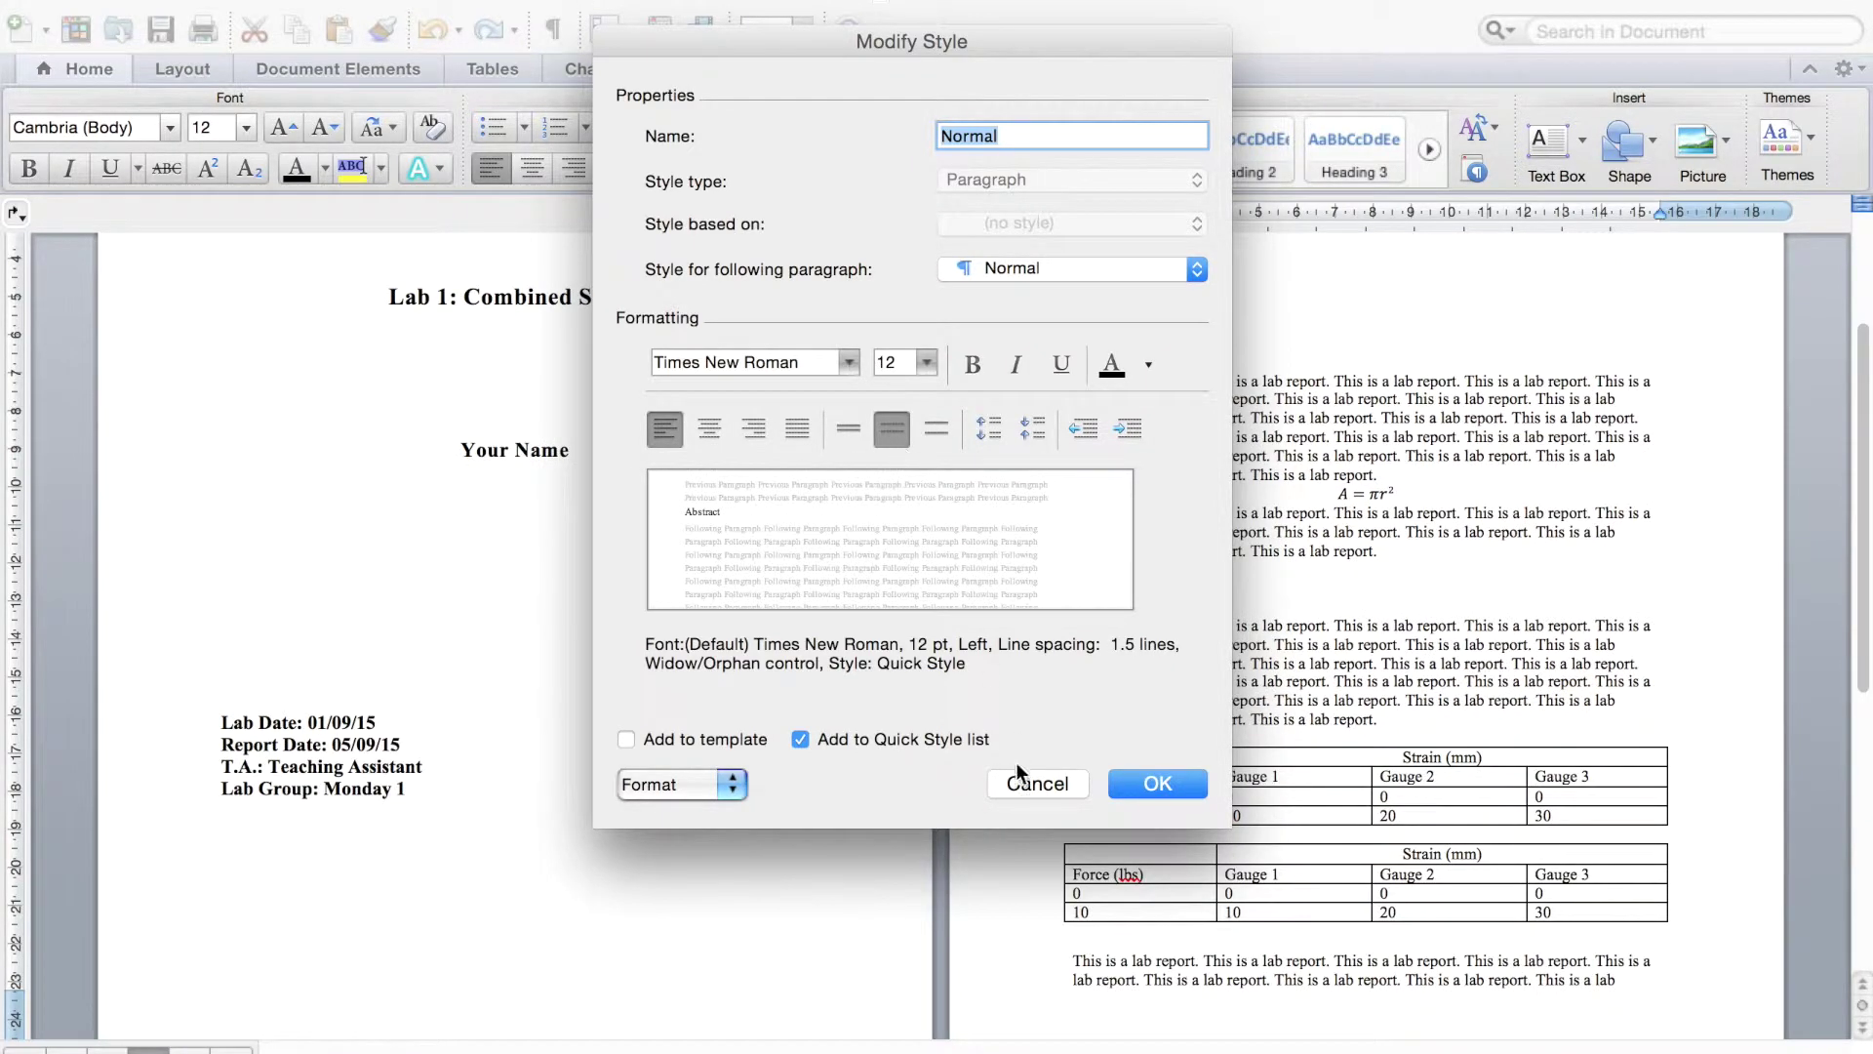
{"action": "left_click", "coordinate": [1157, 784]}
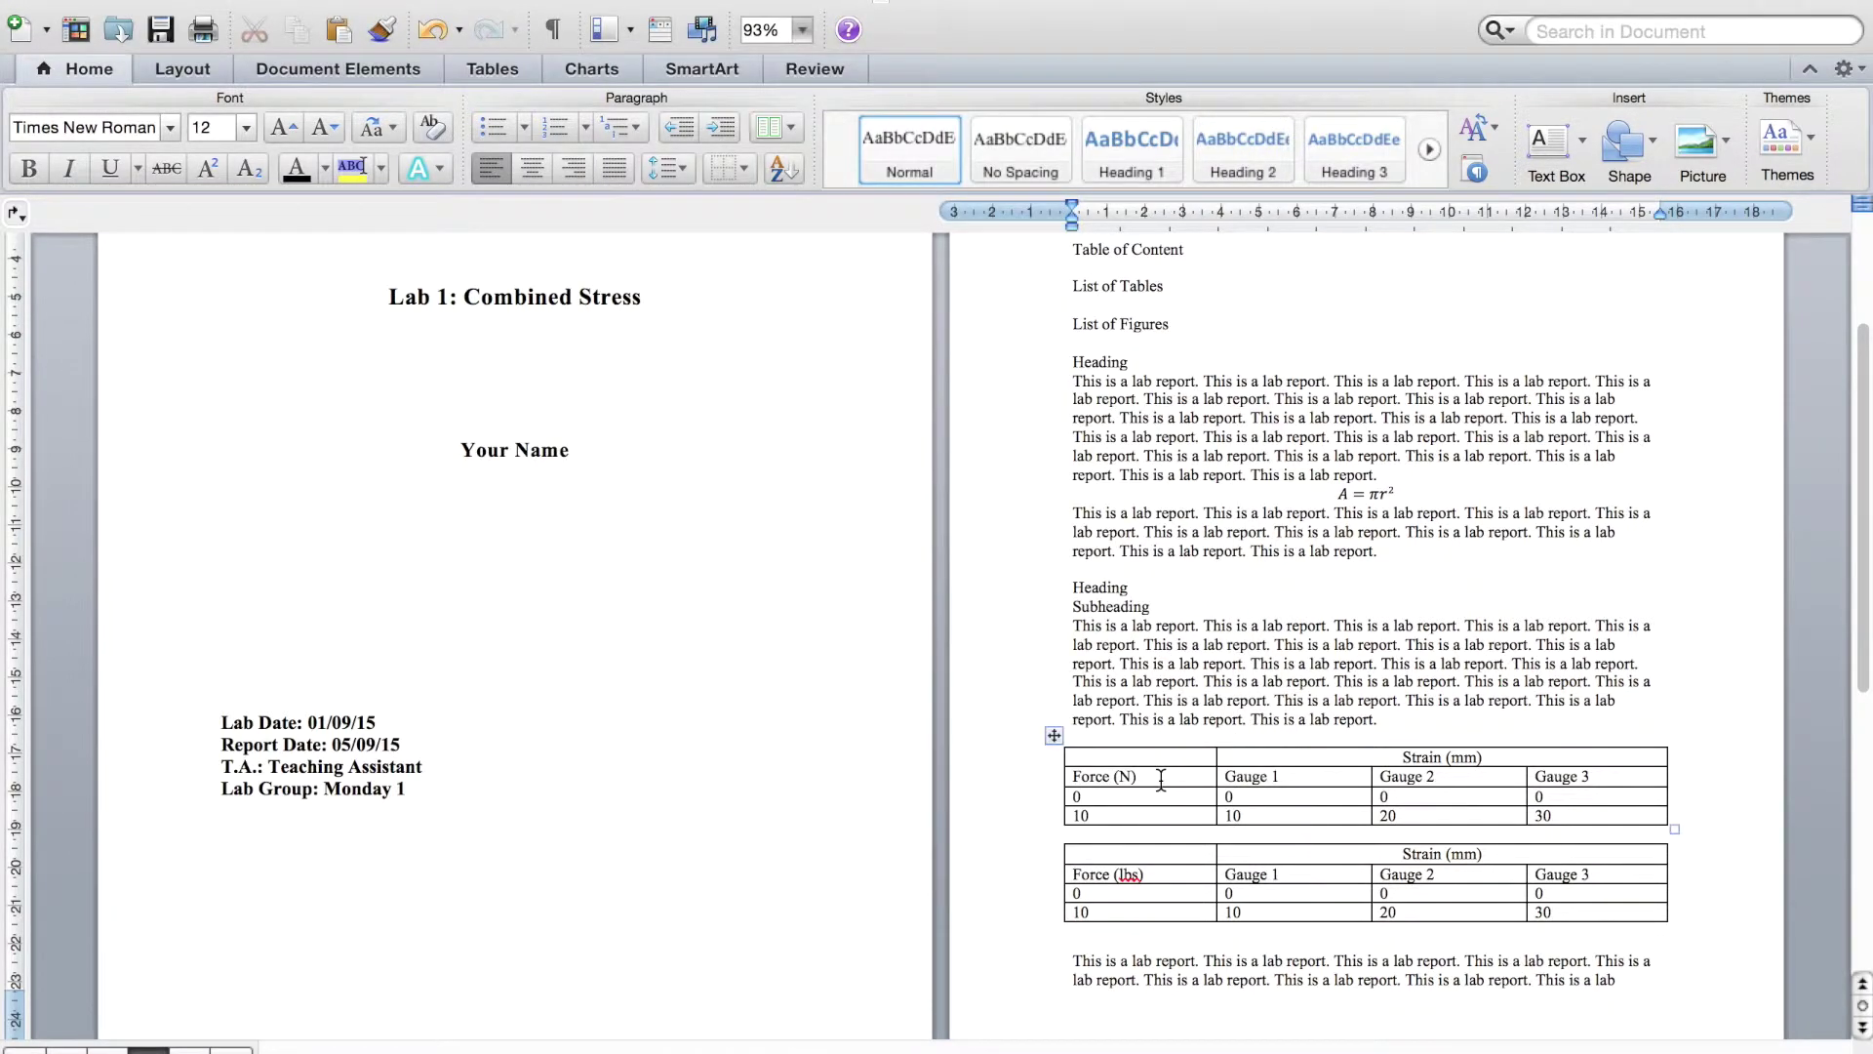
Step: Apply the Heading 1 style to both "Heading" lines in the report body
{"action": "left_click", "coordinate": [1189, 447]}
{"action": "scroll", "coordinate": [1313, 454], "scroll_direction": "up", "scroll_amount": 2}
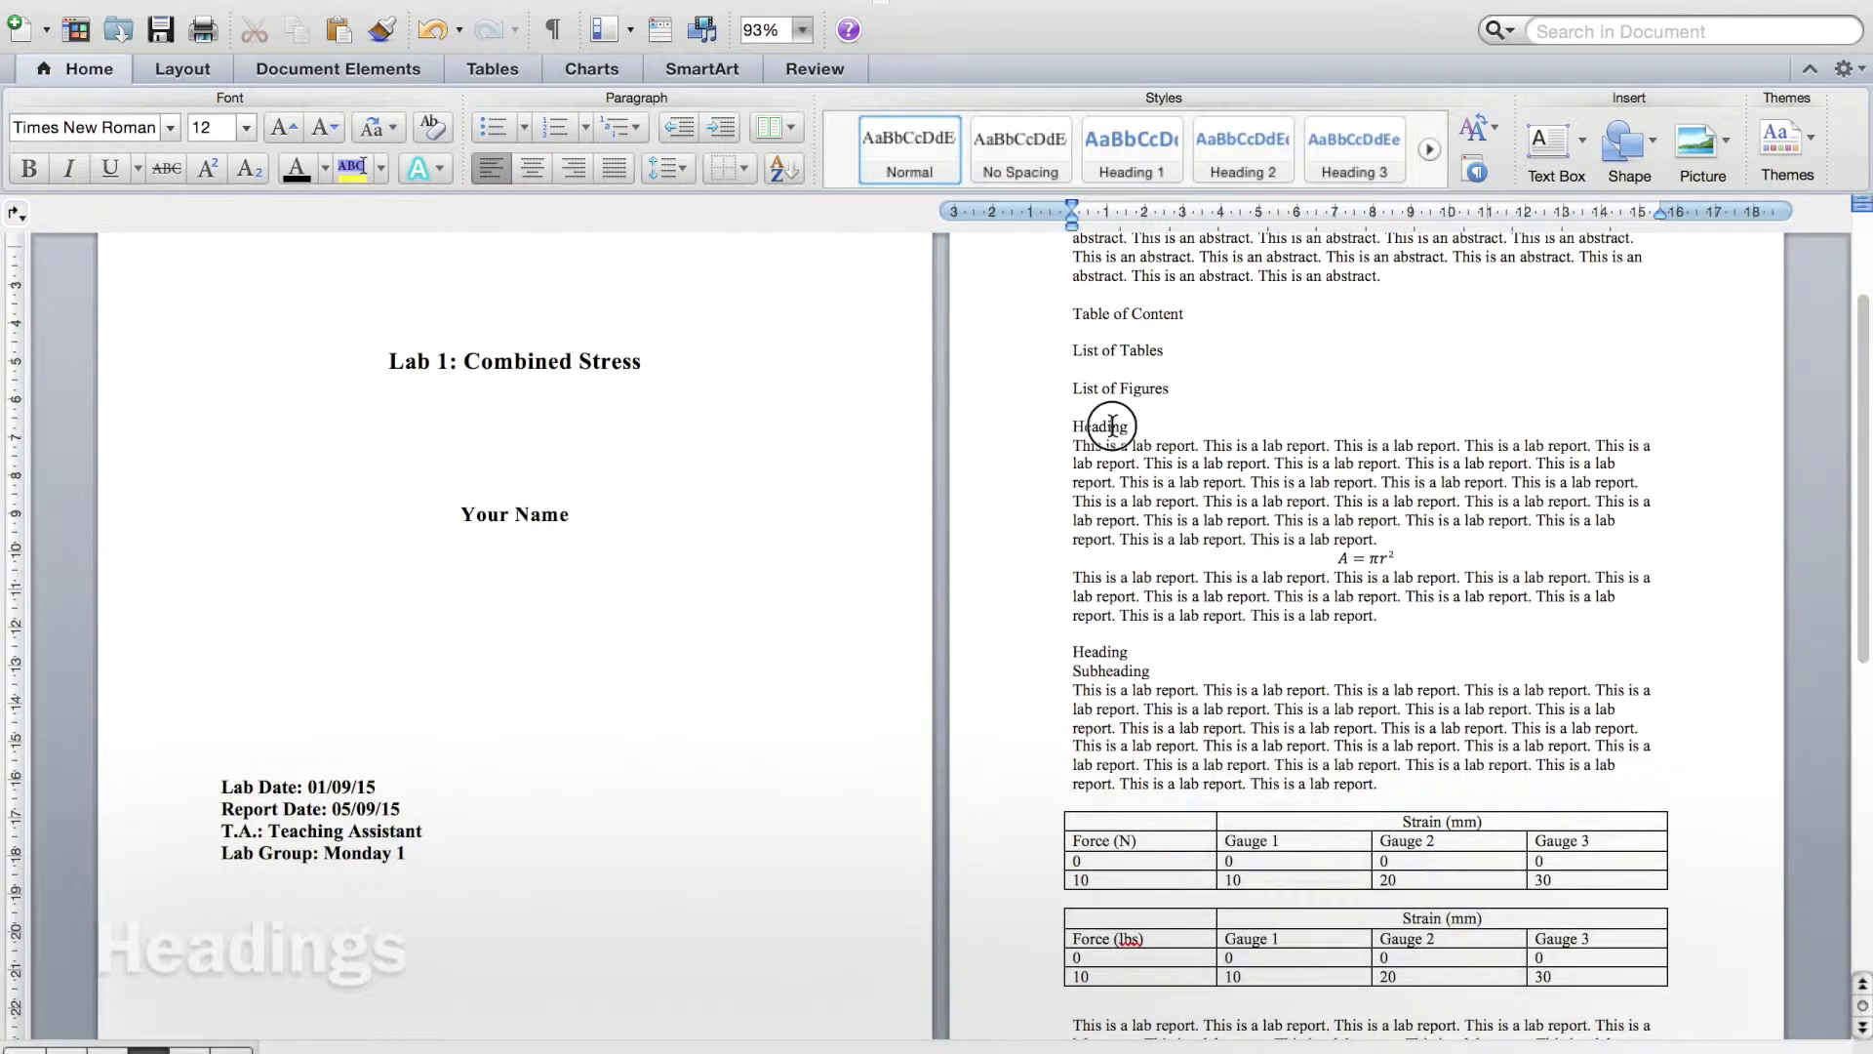
{"action": "left_click_drag", "start_coordinate": [1133, 426], "coordinate": [1071, 429]}
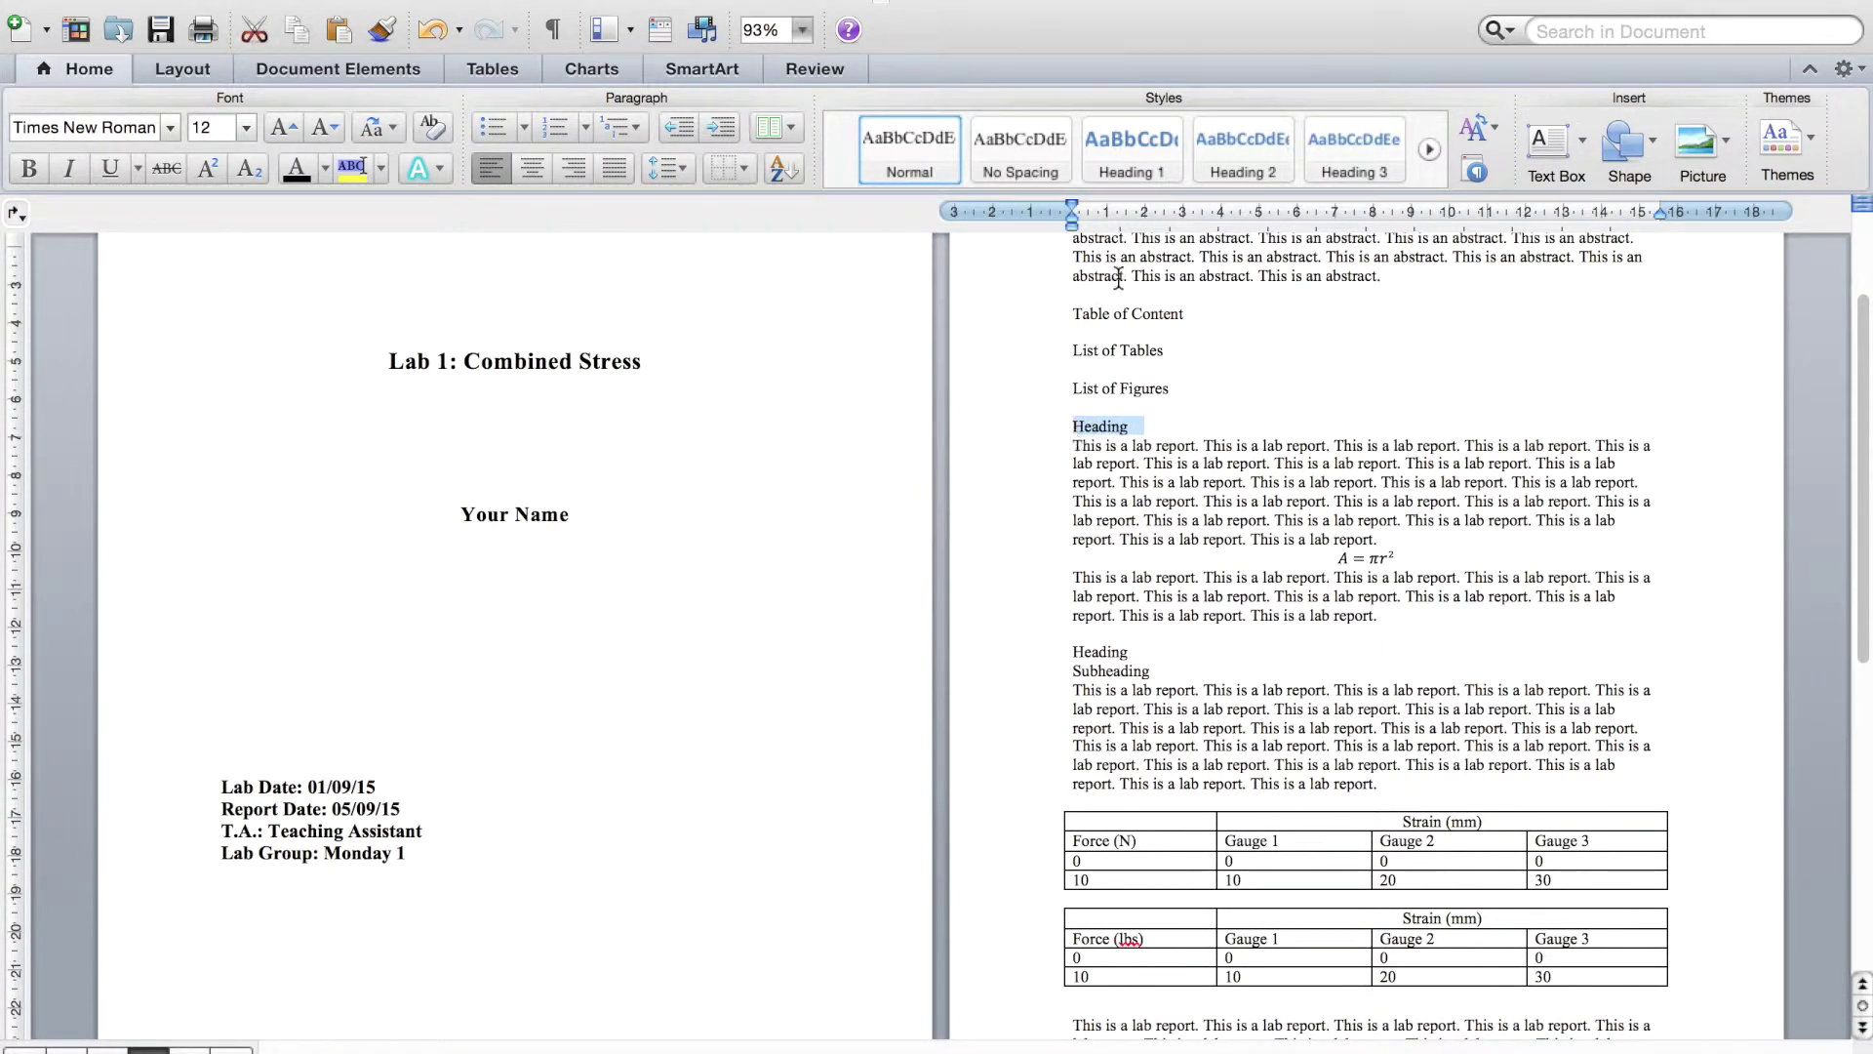
{"action": "left_click", "coordinate": [1134, 154]}
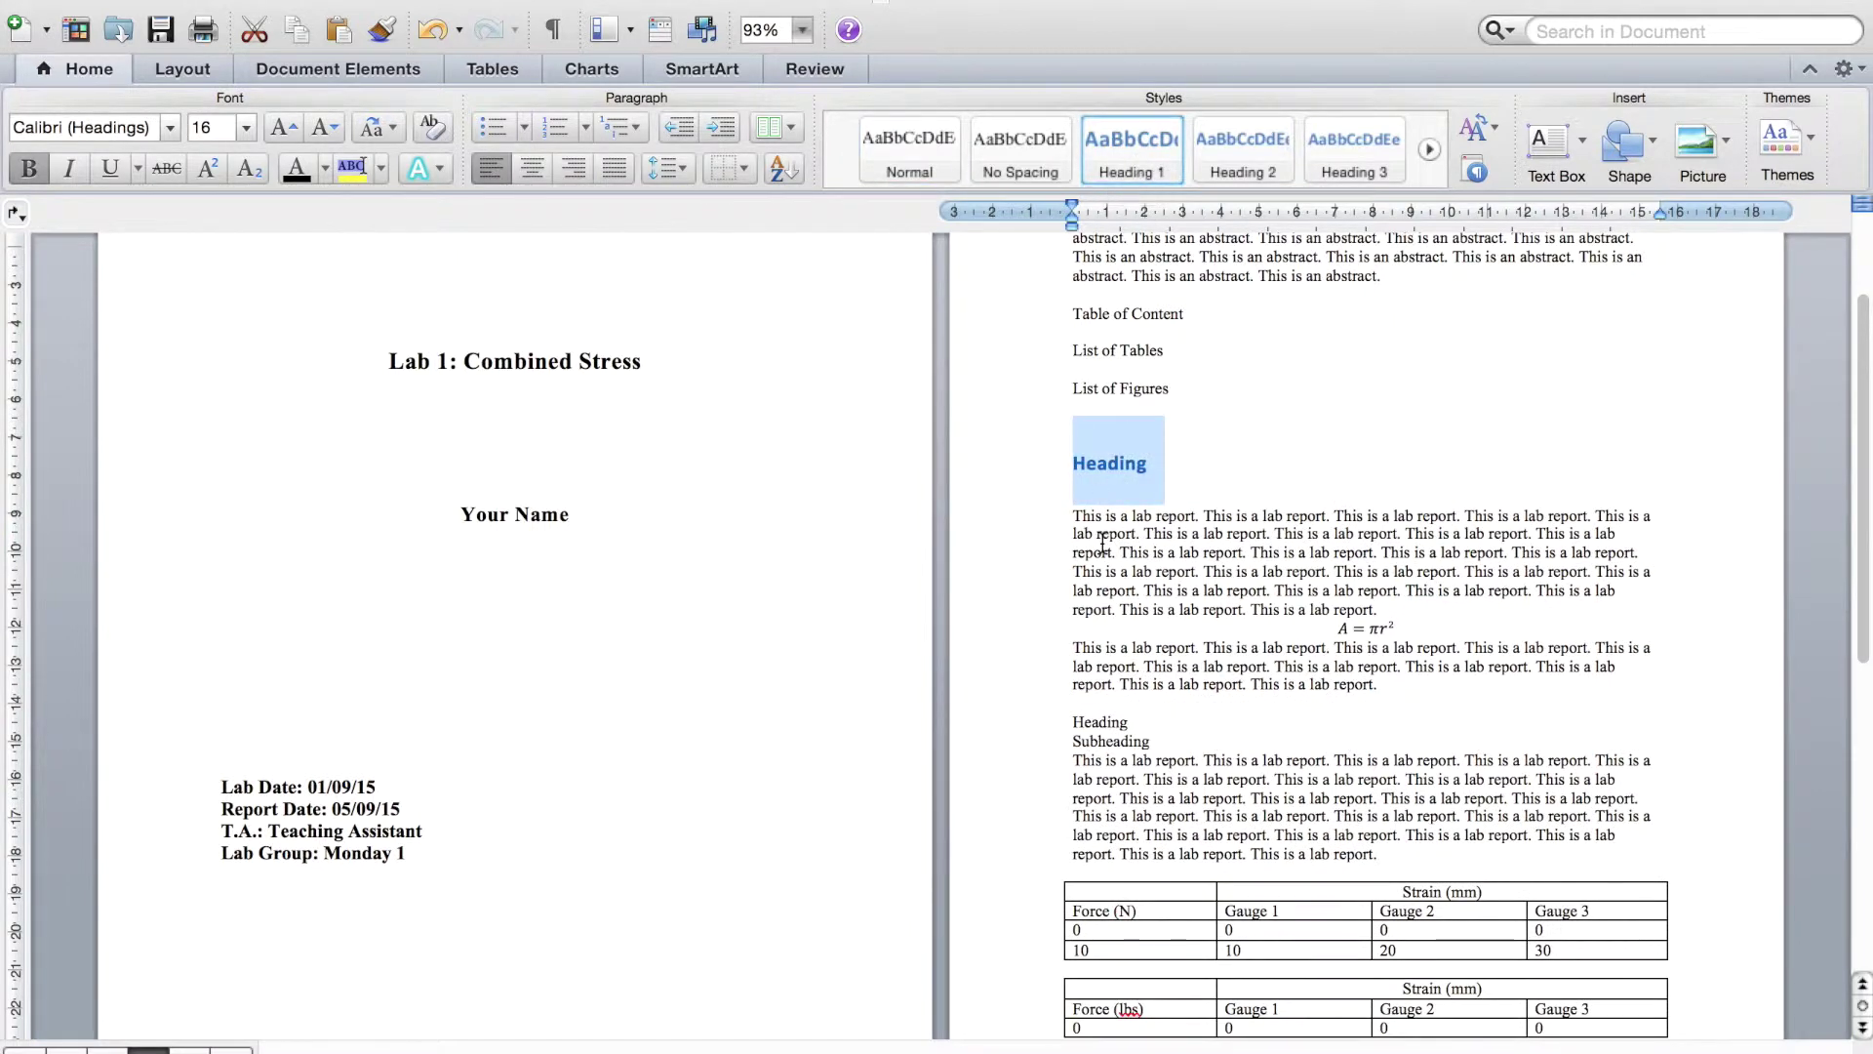
{"action": "left_click_drag", "start_coordinate": [1146, 718], "coordinate": [1071, 720]}
{"action": "left_click", "coordinate": [1139, 137]}
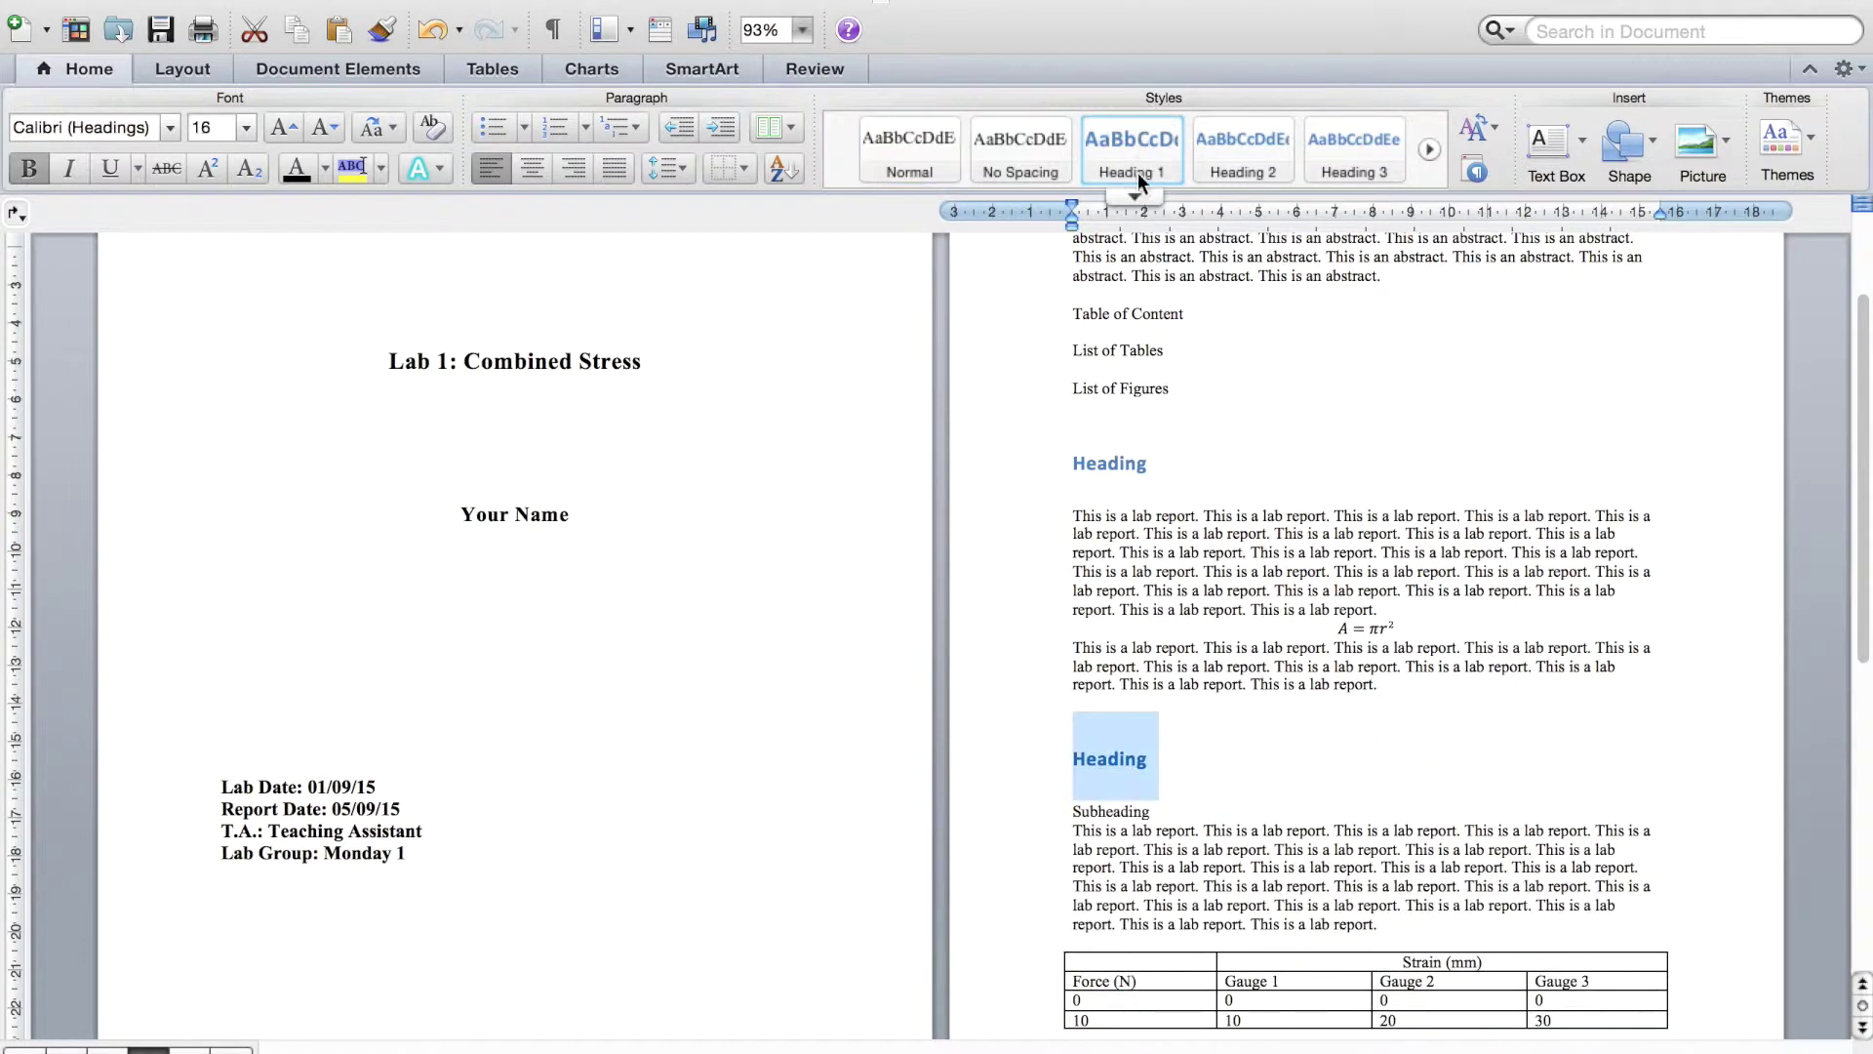
Step: Apply the Heading 2 style to the "Subheading" line under the second heading
{"action": "scroll", "coordinate": [1138, 829], "scroll_direction": "down", "scroll_amount": 3}
{"action": "left_click_drag", "start_coordinate": [1155, 698], "coordinate": [1056, 700]}
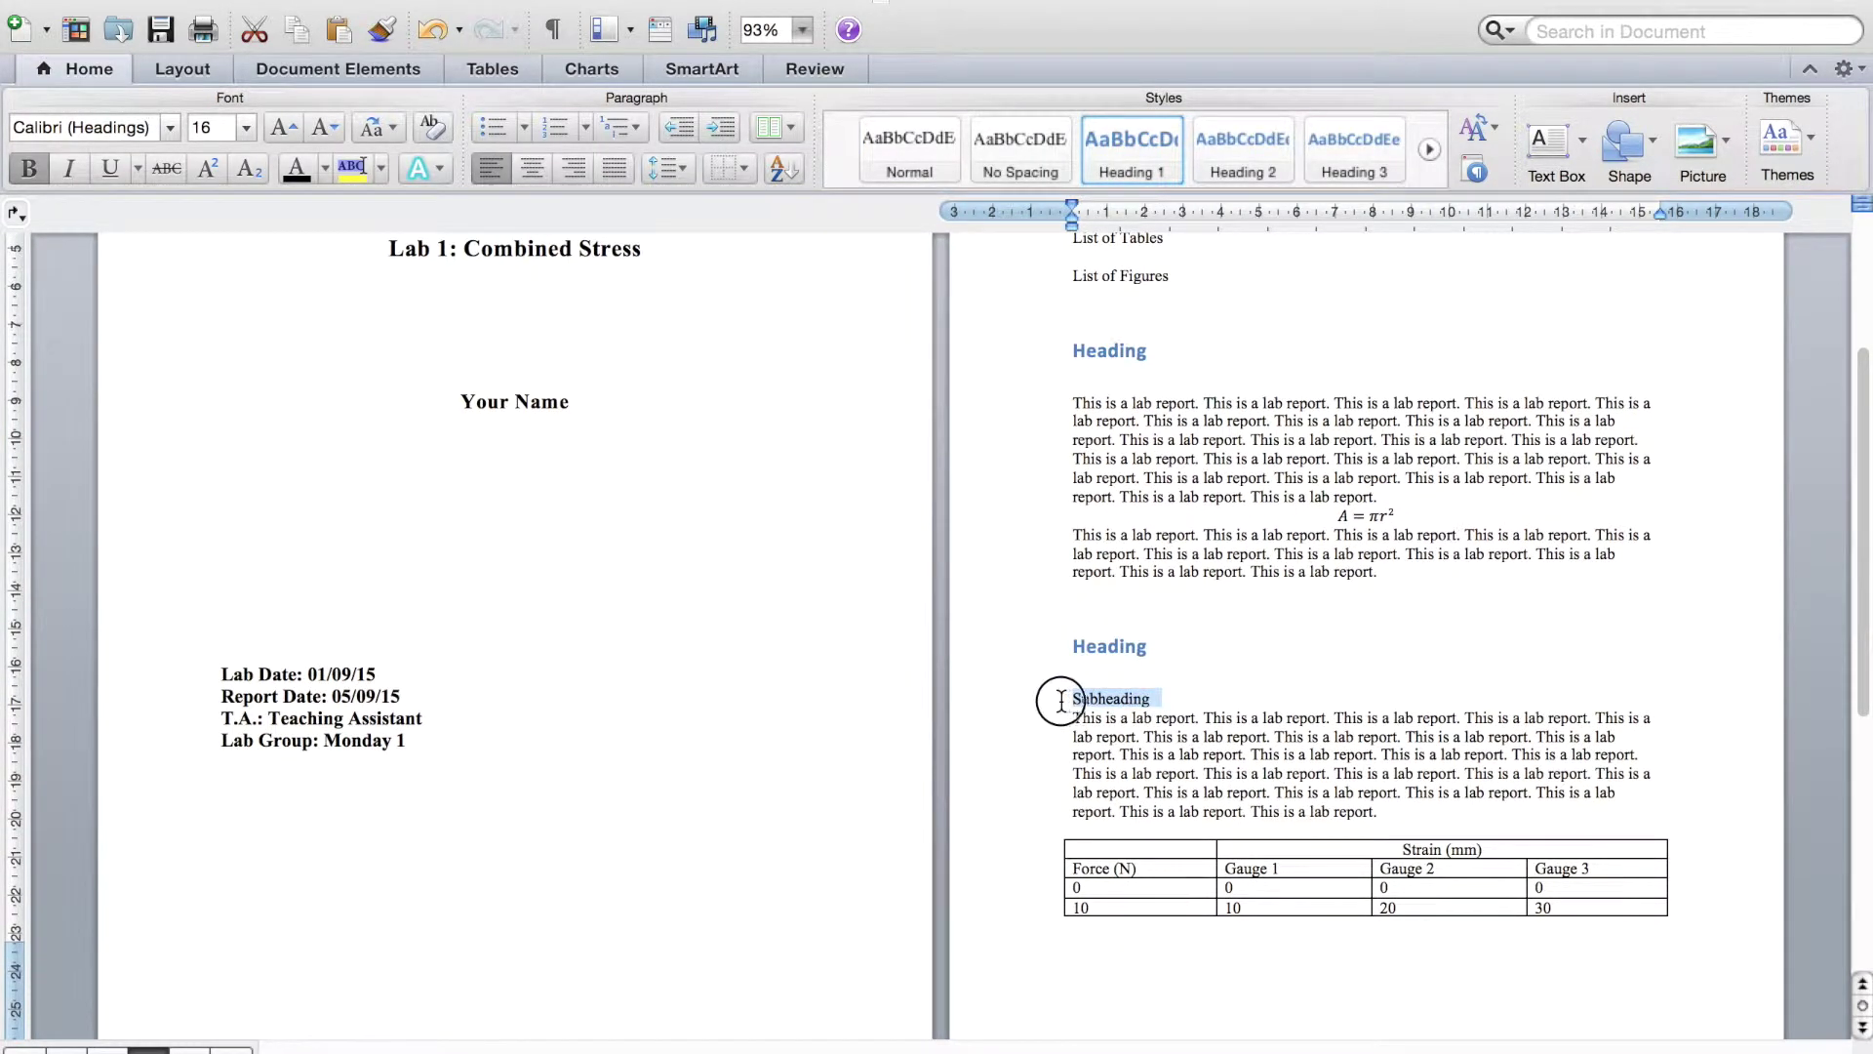
{"action": "left_click", "coordinate": [1249, 138]}
Step: Number the headings with the multilevel list that pairs 1, 1.1 and 1.1.1 with Heading 1, Heading 2 and Heading 3
{"action": "left_click", "coordinate": [1329, 669]}
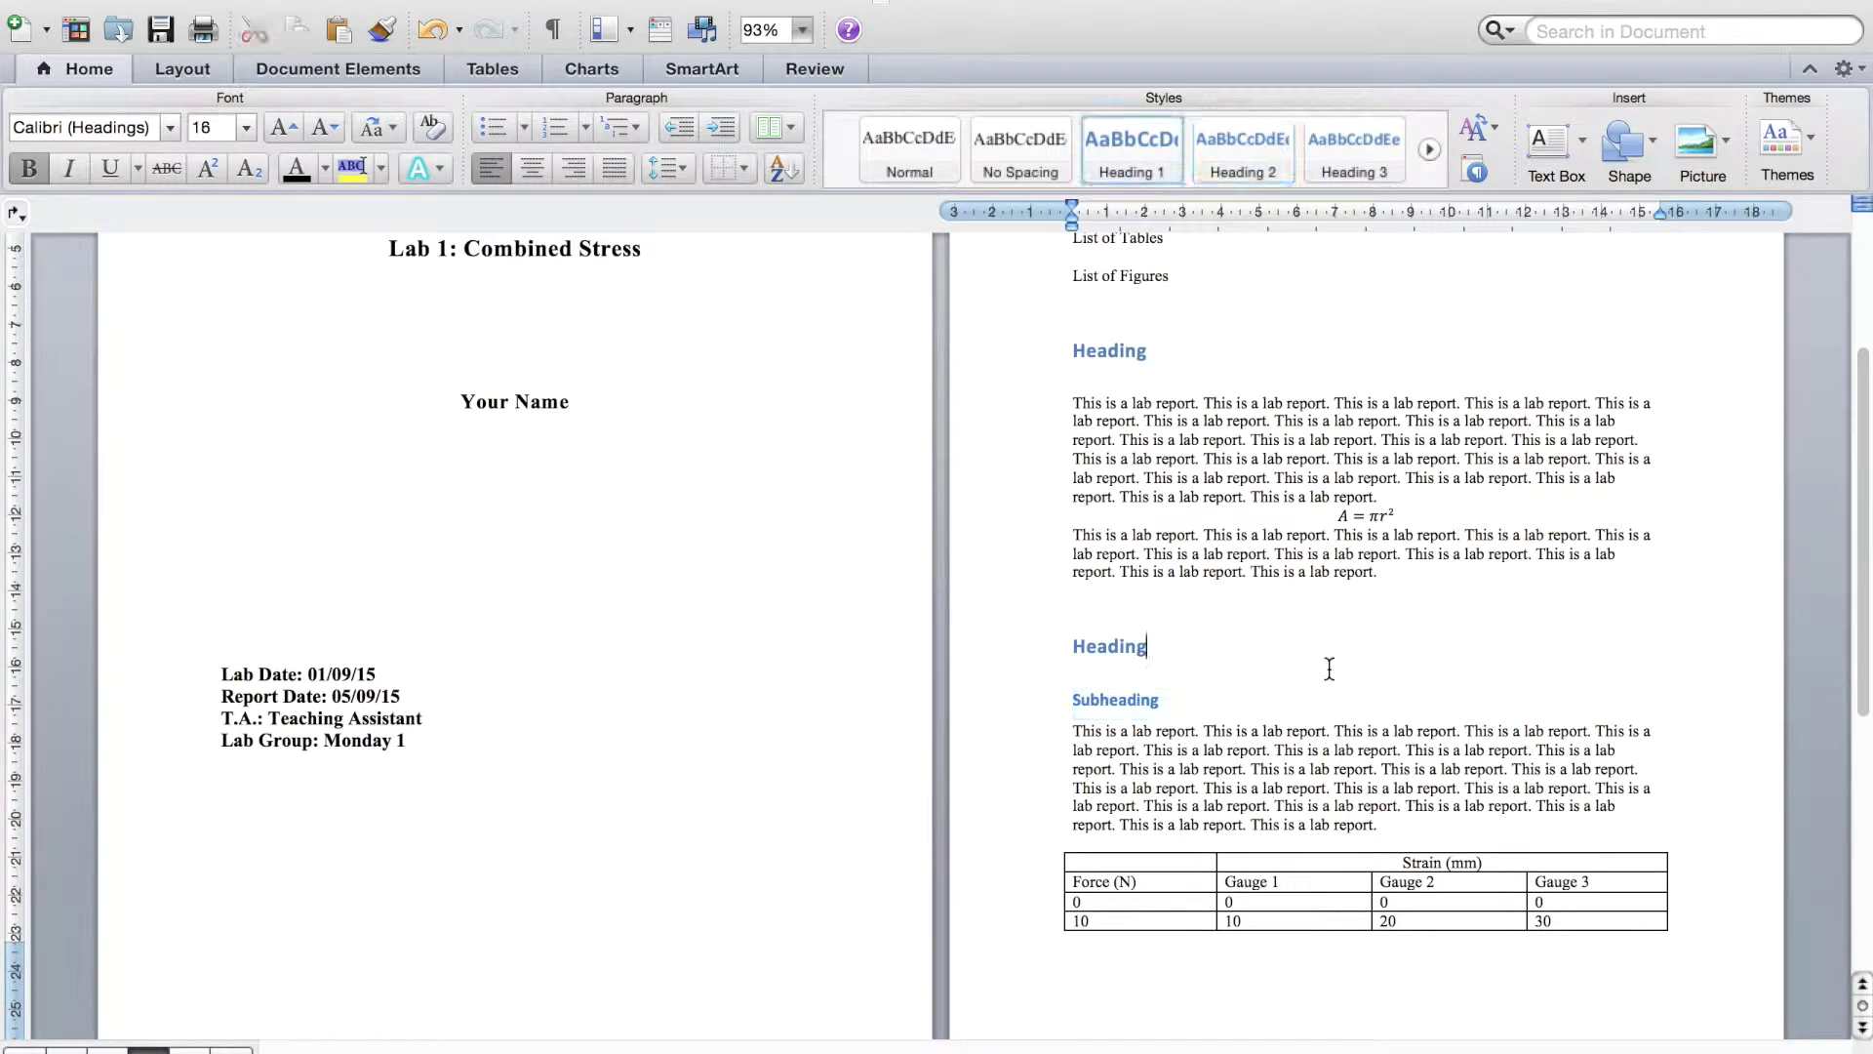
{"action": "scroll", "coordinate": [1314, 507], "scroll_direction": "up", "scroll_amount": 2}
{"action": "scroll", "coordinate": [1313, 507], "scroll_direction": "up", "scroll_amount": 2}
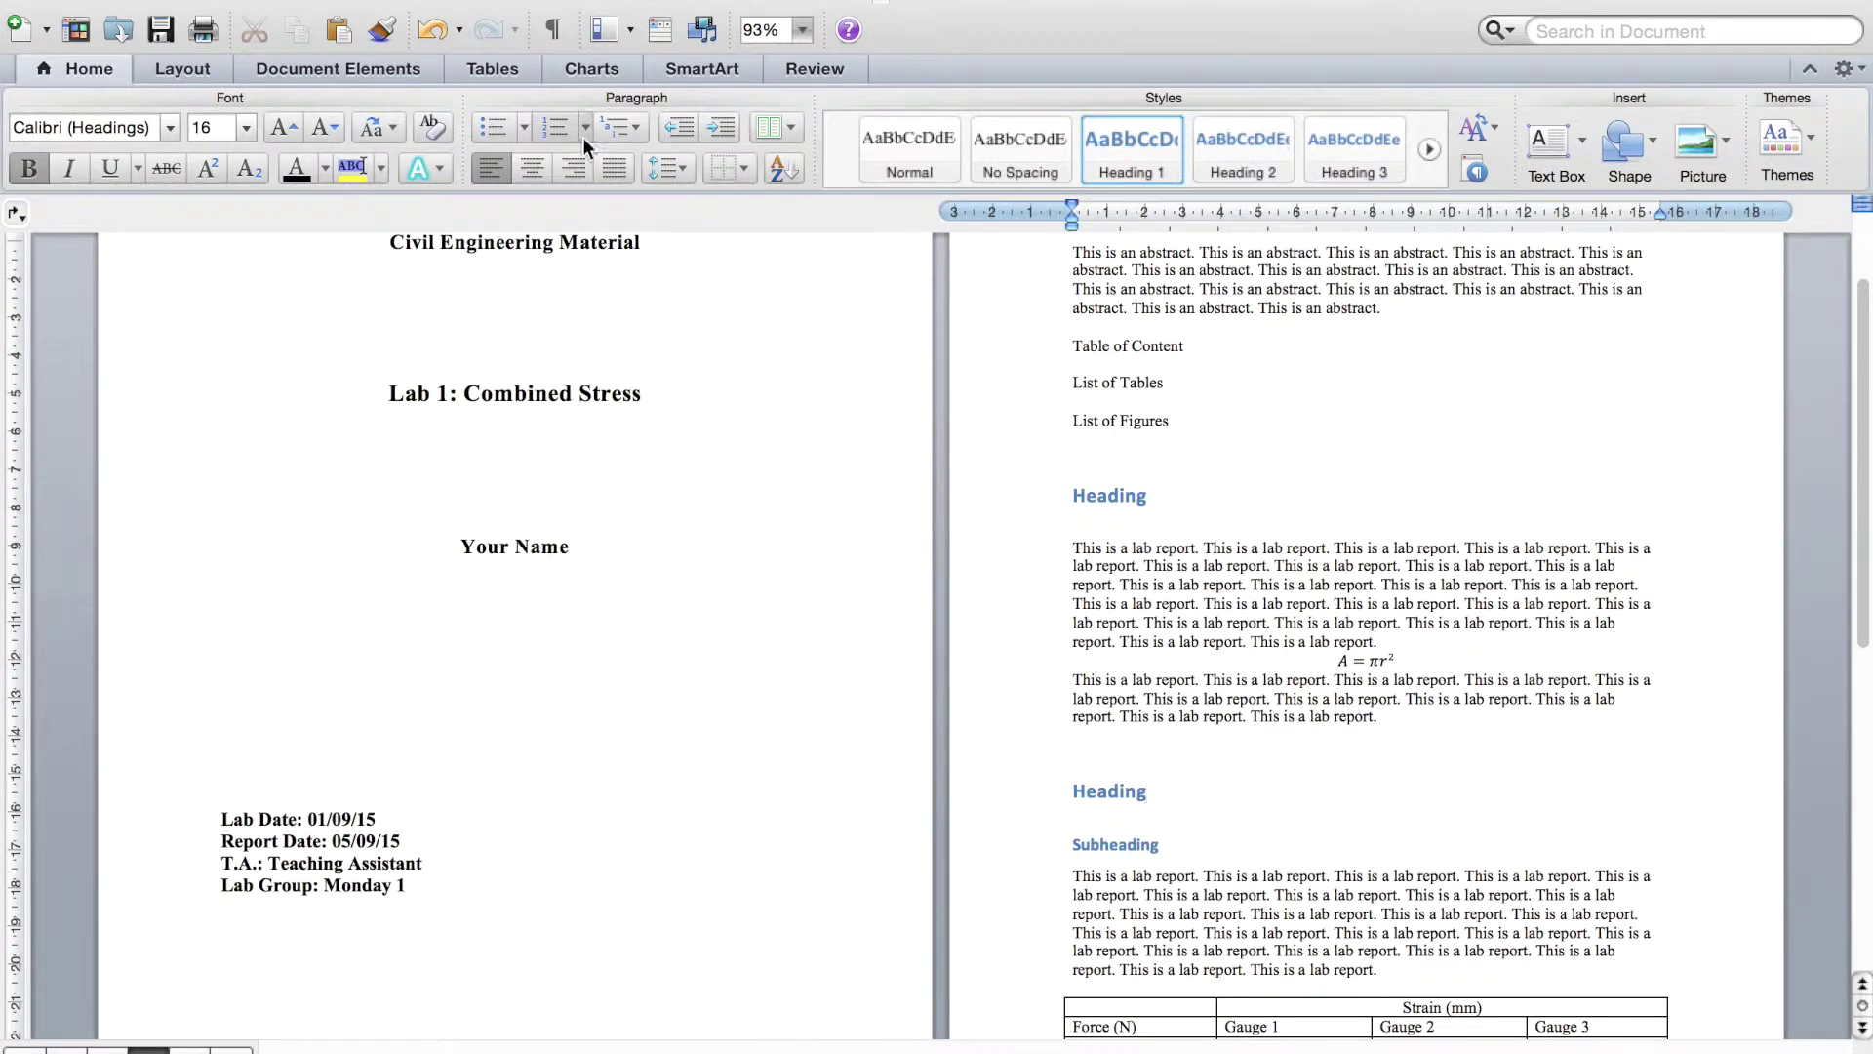
{"action": "left_click", "coordinate": [636, 128]}
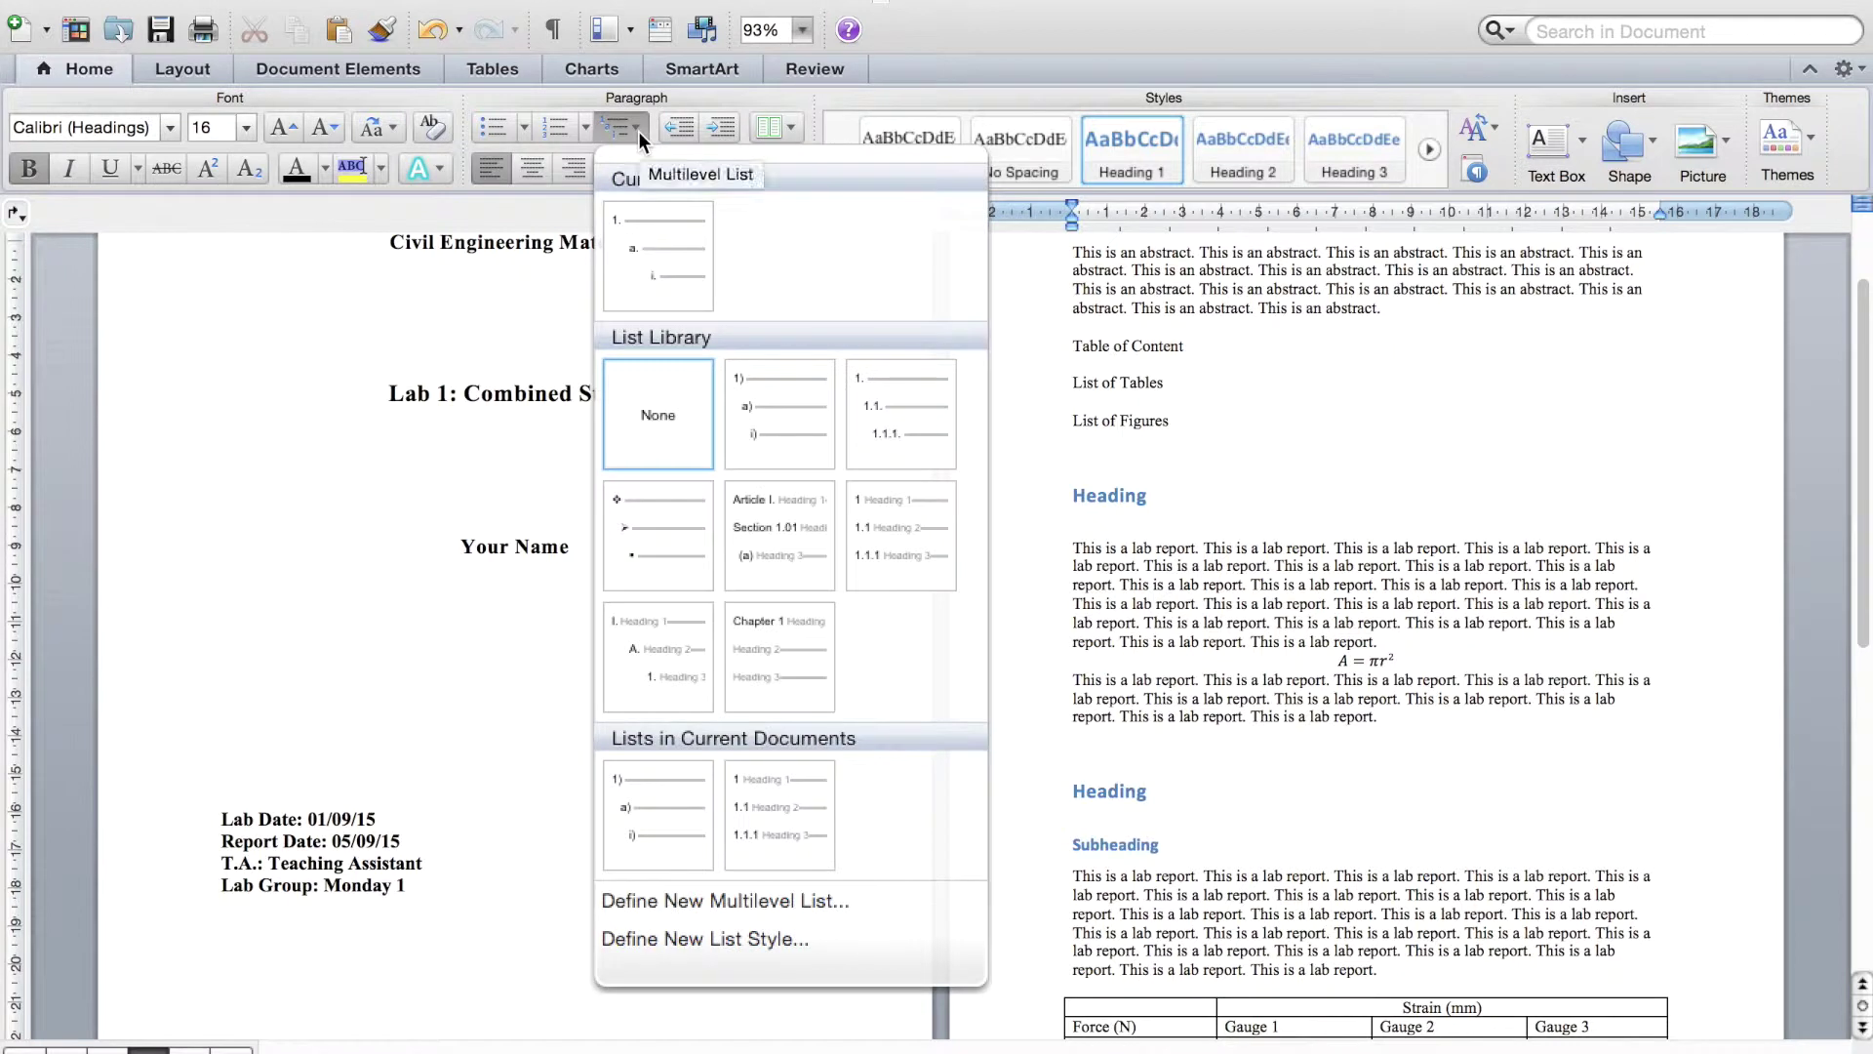
{"action": "left_click", "coordinate": [878, 536]}
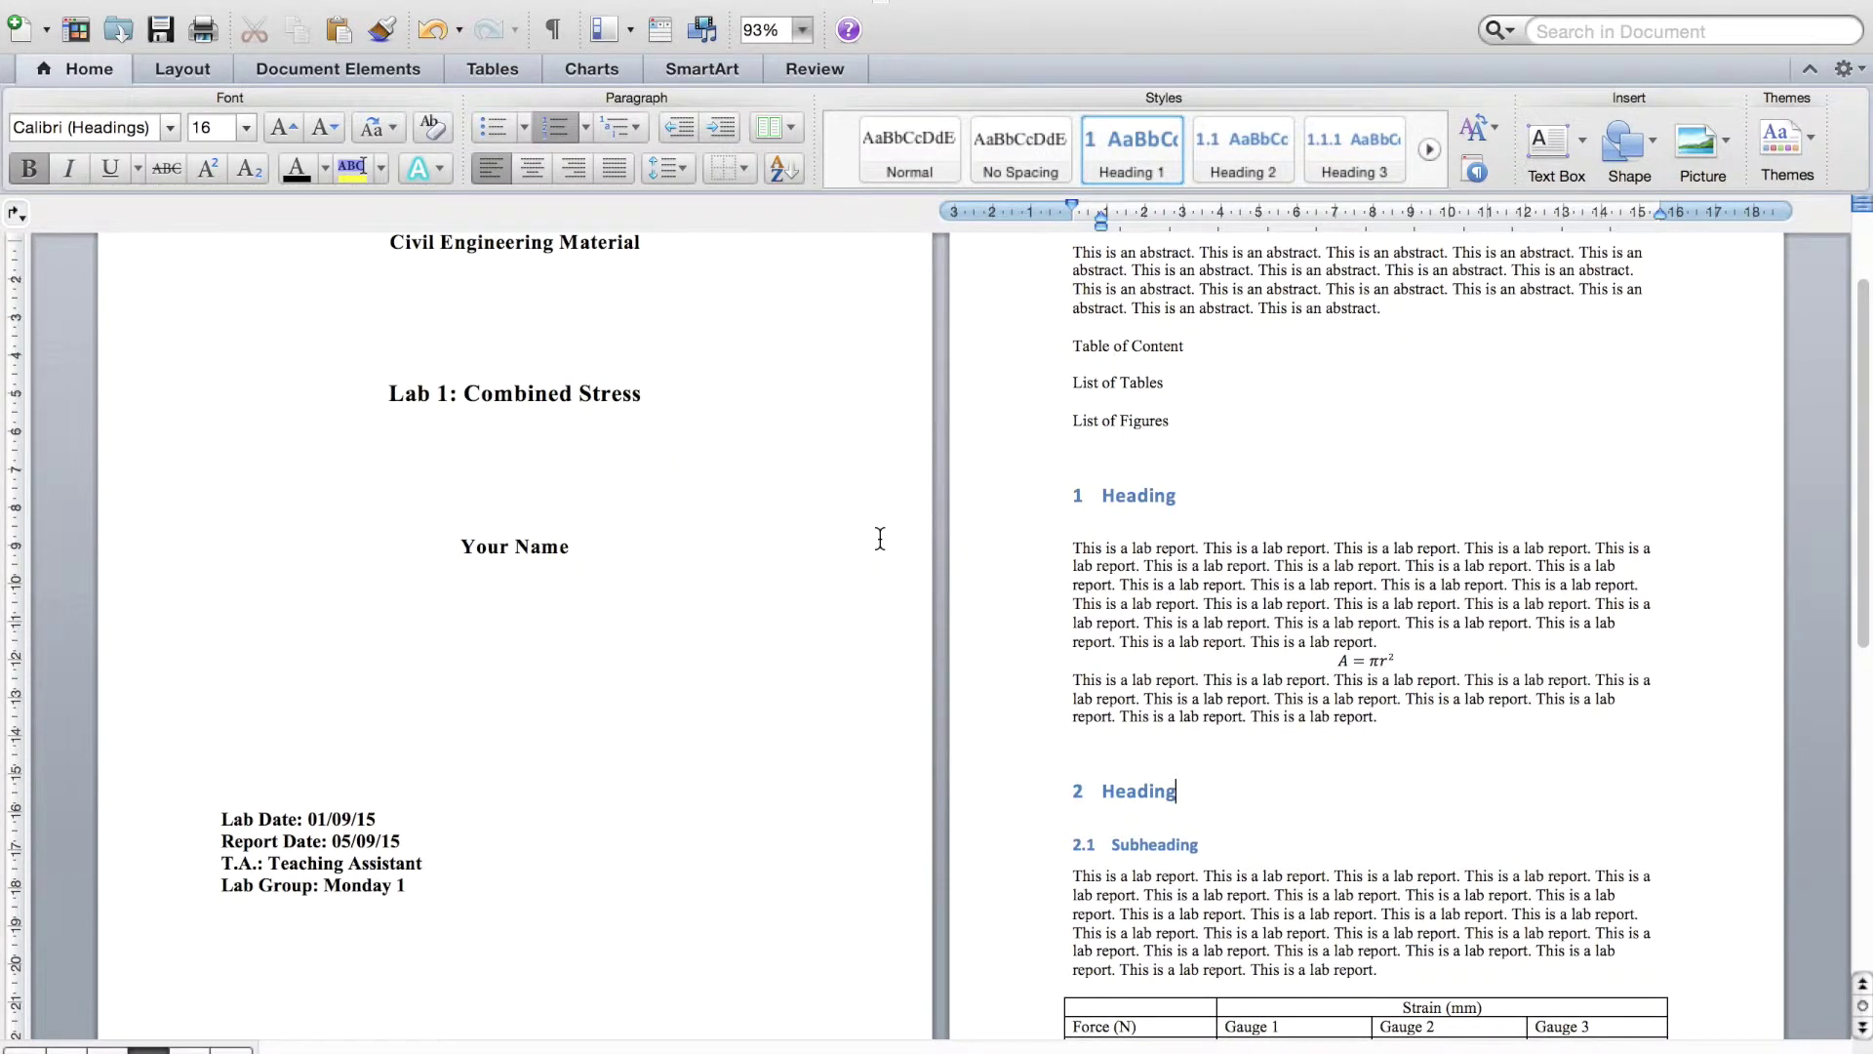
Step: Customize the Heading 1 style's outline numbering so that level 1 reads "1." and is followed by a space
{"action": "right_click", "coordinate": [1116, 151]}
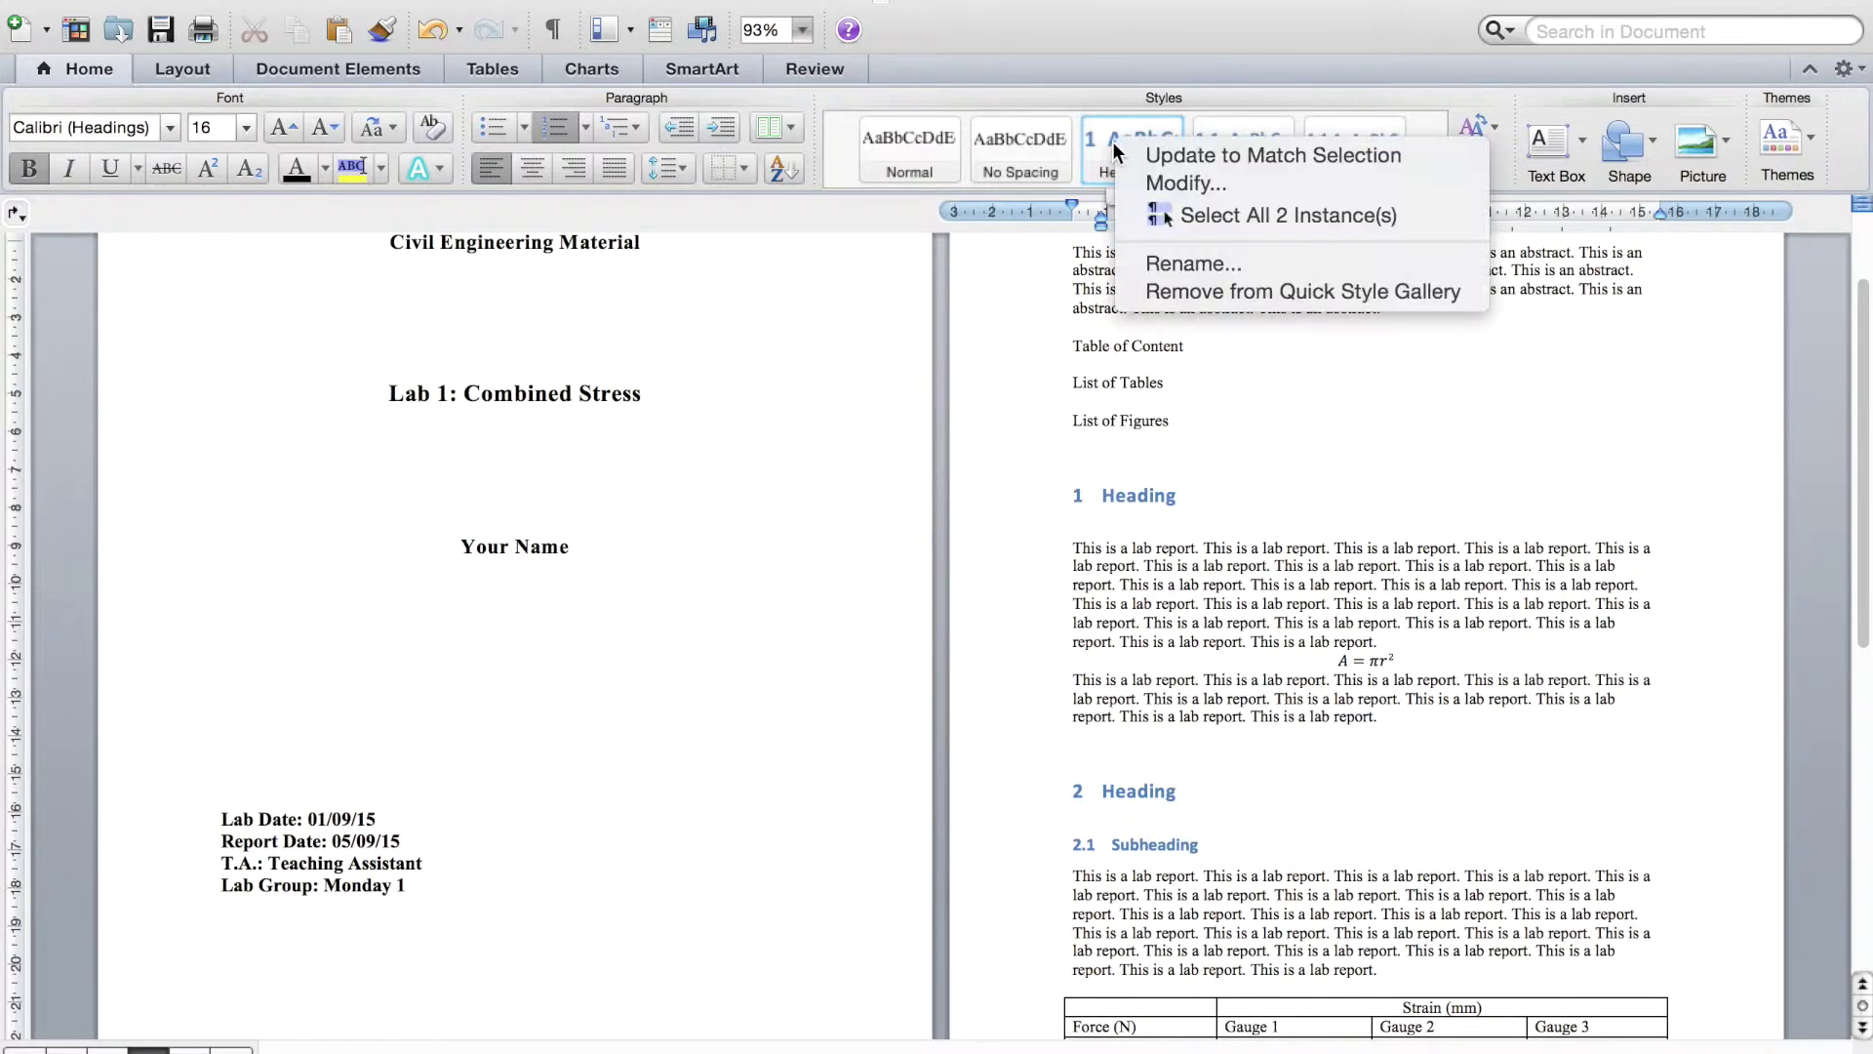
{"action": "left_click", "coordinate": [1137, 174]}
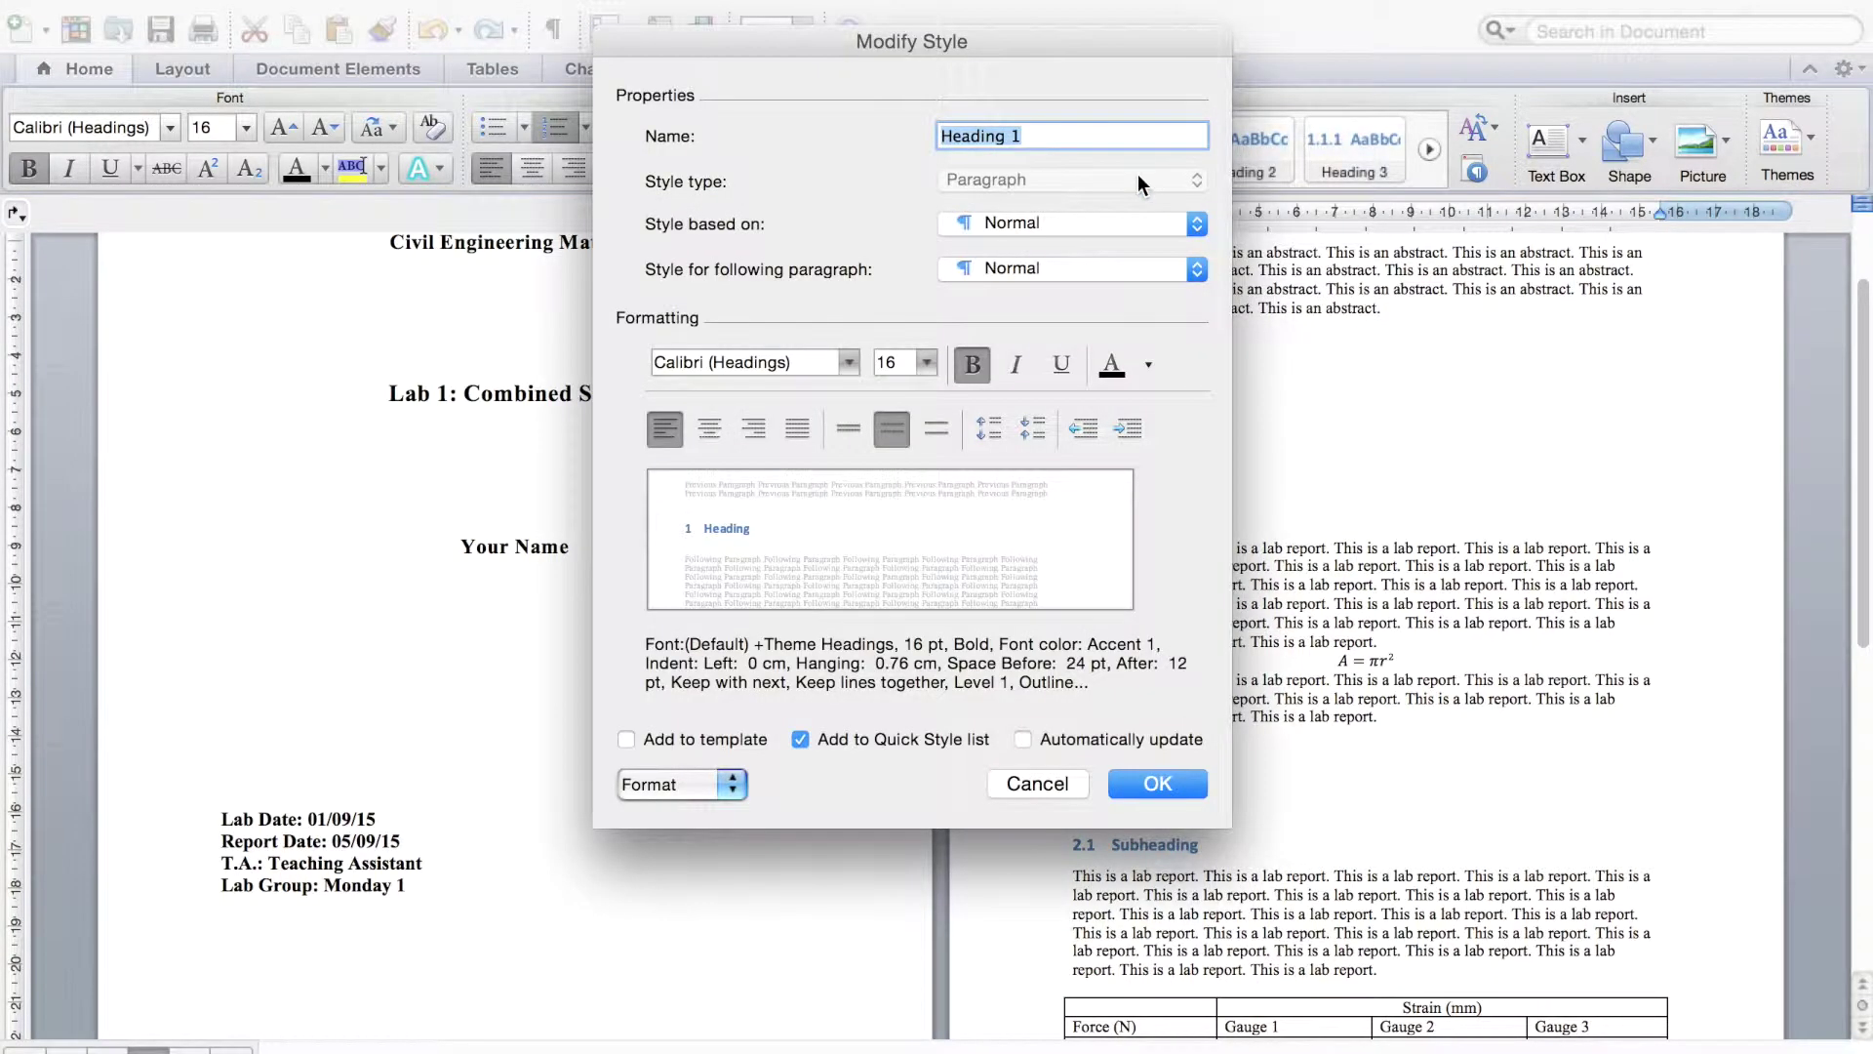
{"action": "left_click", "coordinate": [723, 790]}
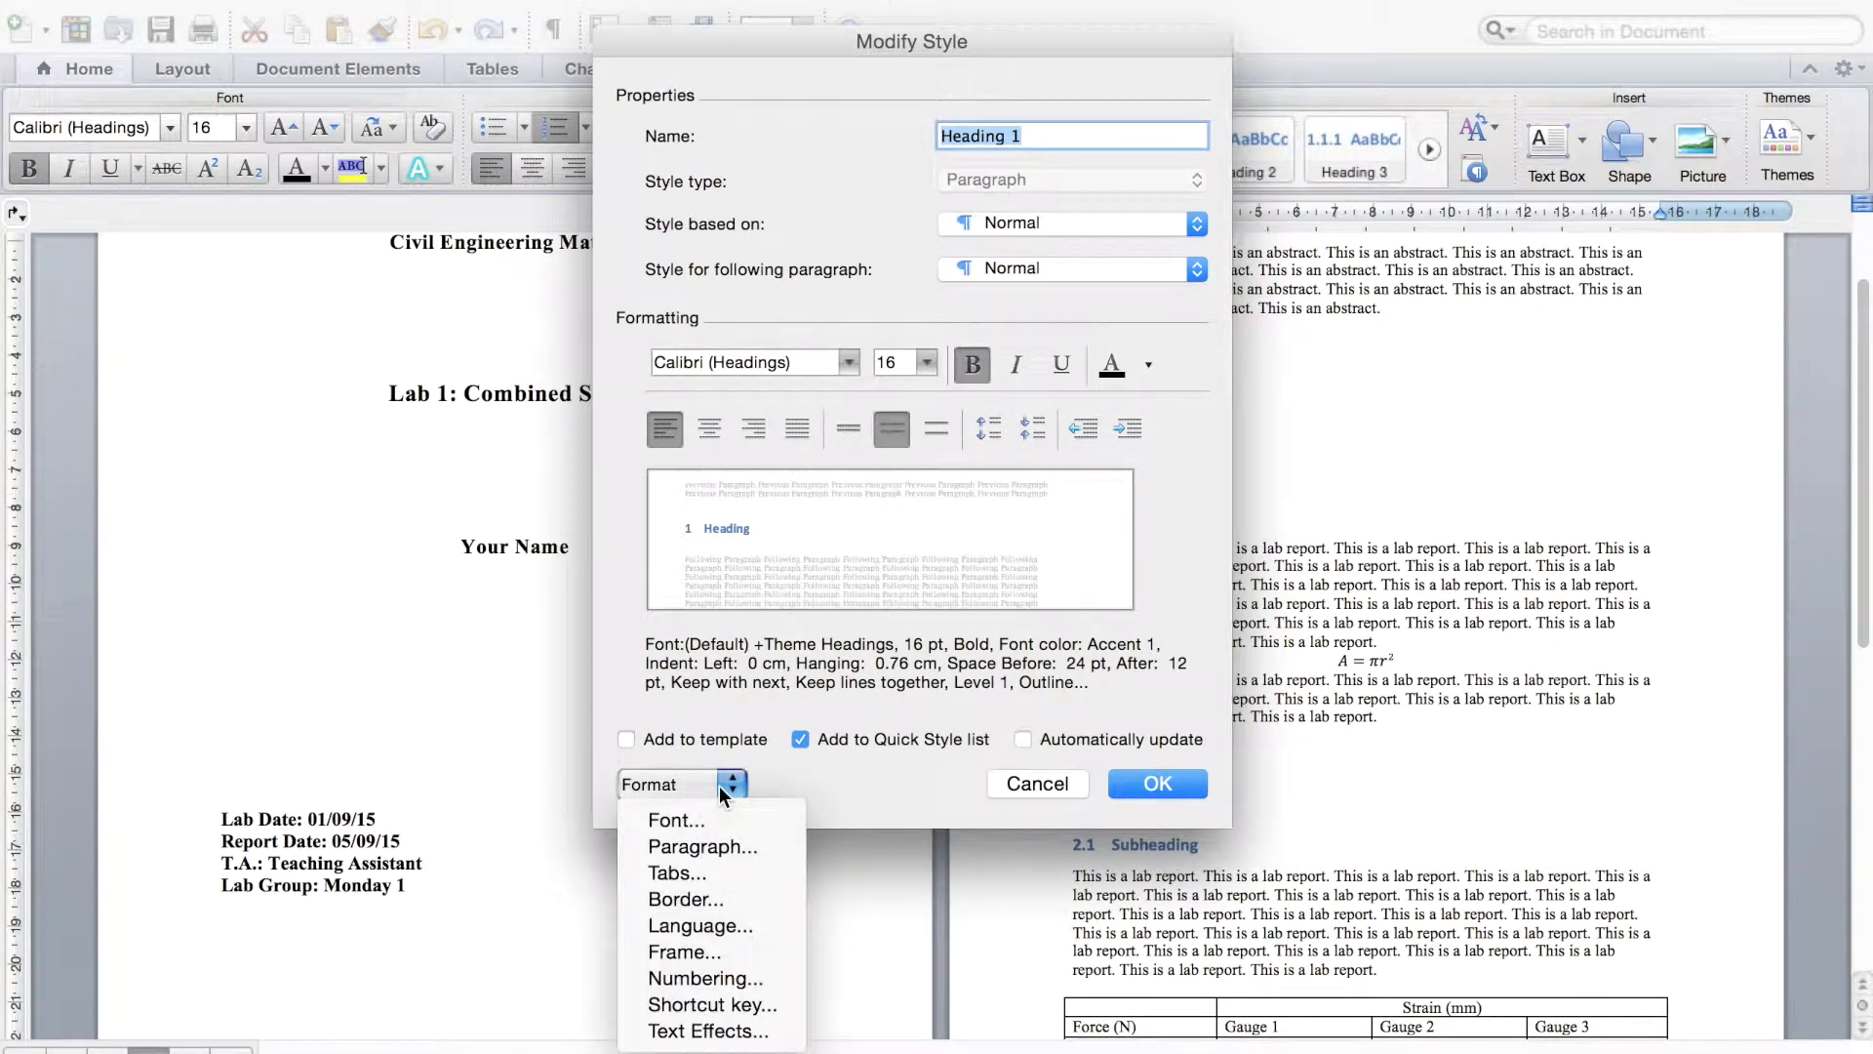
{"action": "left_click", "coordinate": [723, 979]}
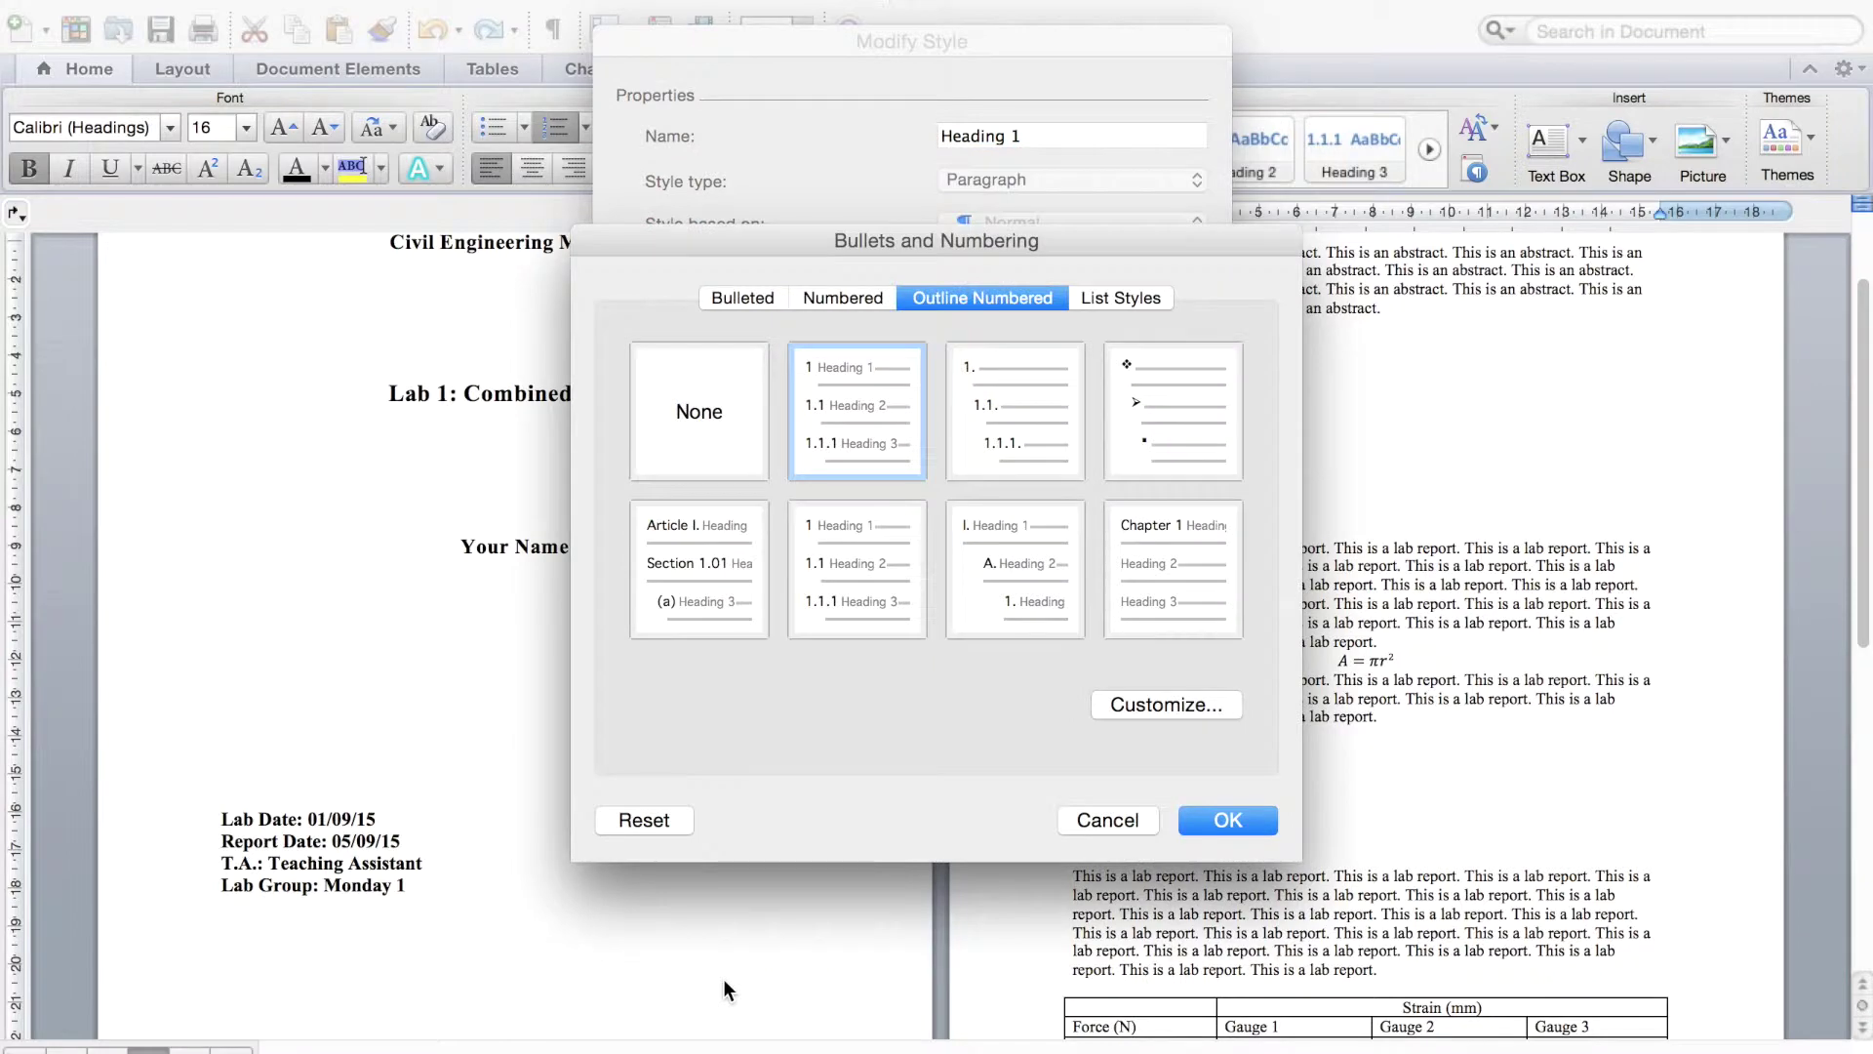
{"action": "left_click", "coordinate": [1201, 704]}
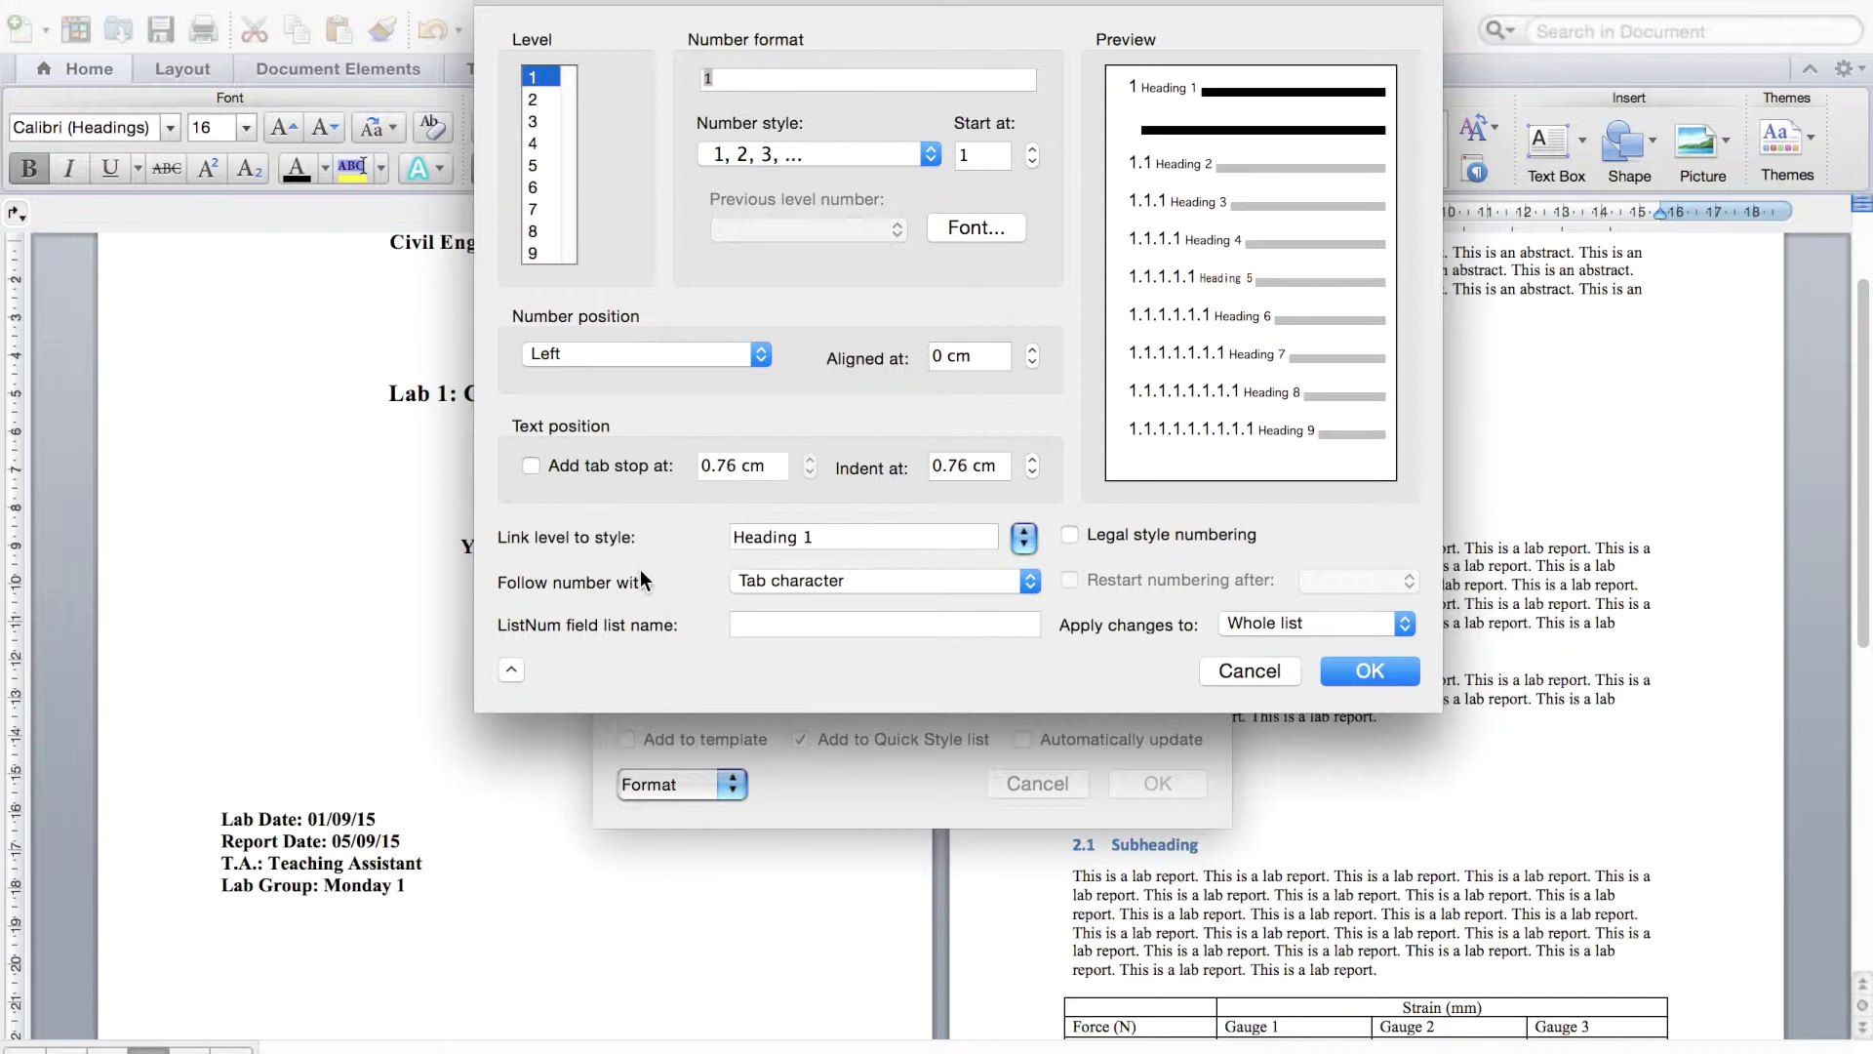
{"action": "left_click", "coordinate": [748, 82]}
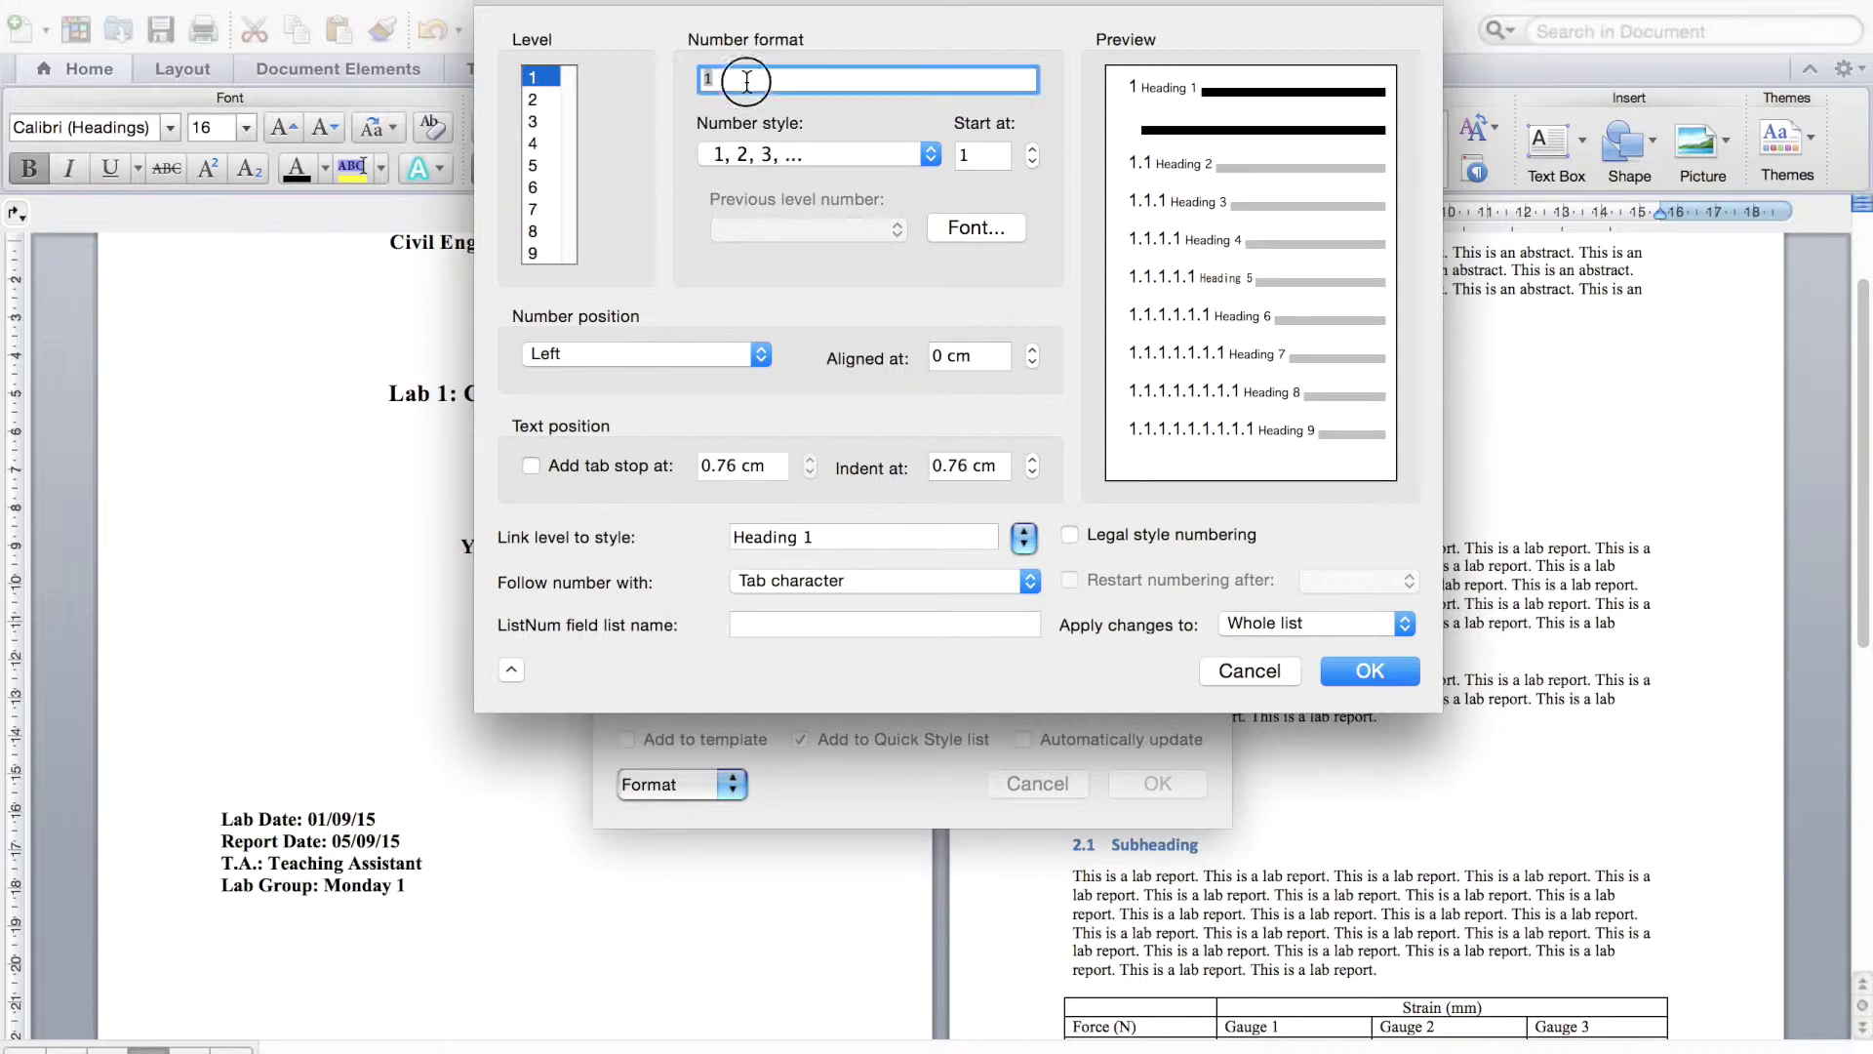
{"action": "type", "text": "."}
{"action": "left_click", "coordinate": [810, 580]}
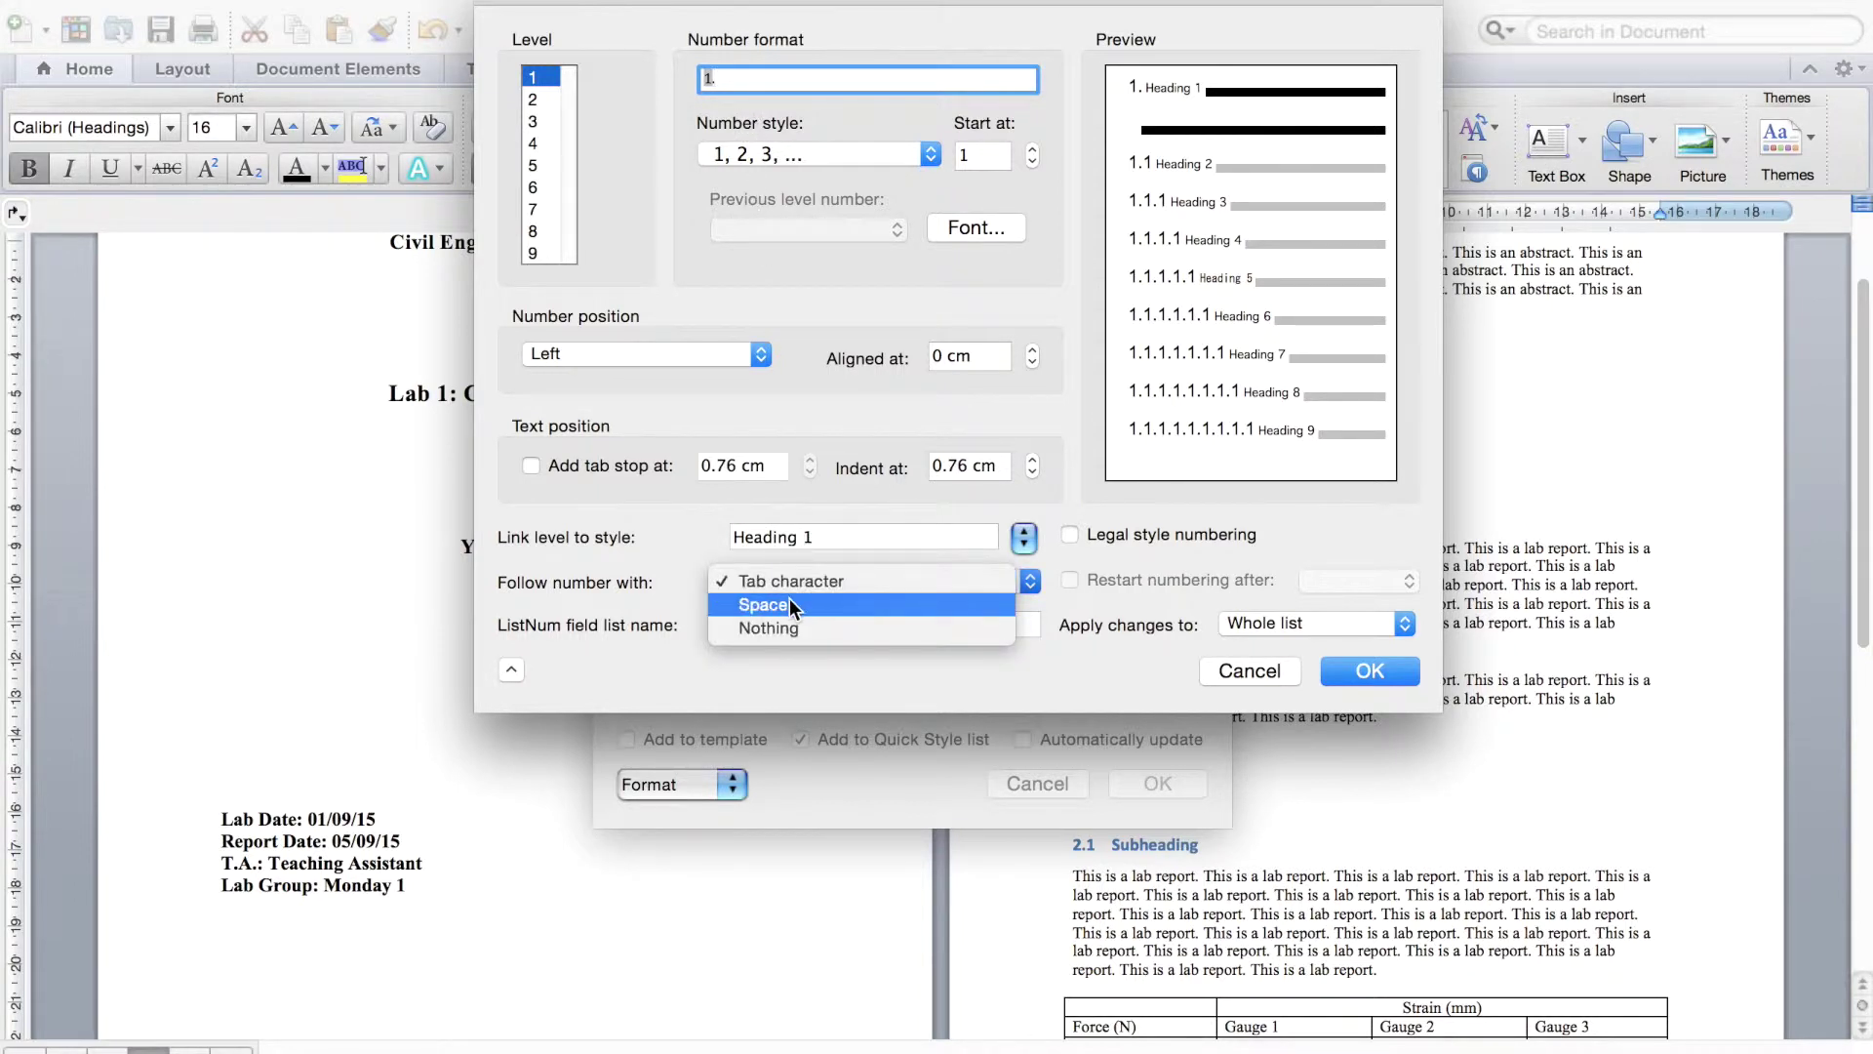
{"action": "left_click", "coordinate": [789, 601]}
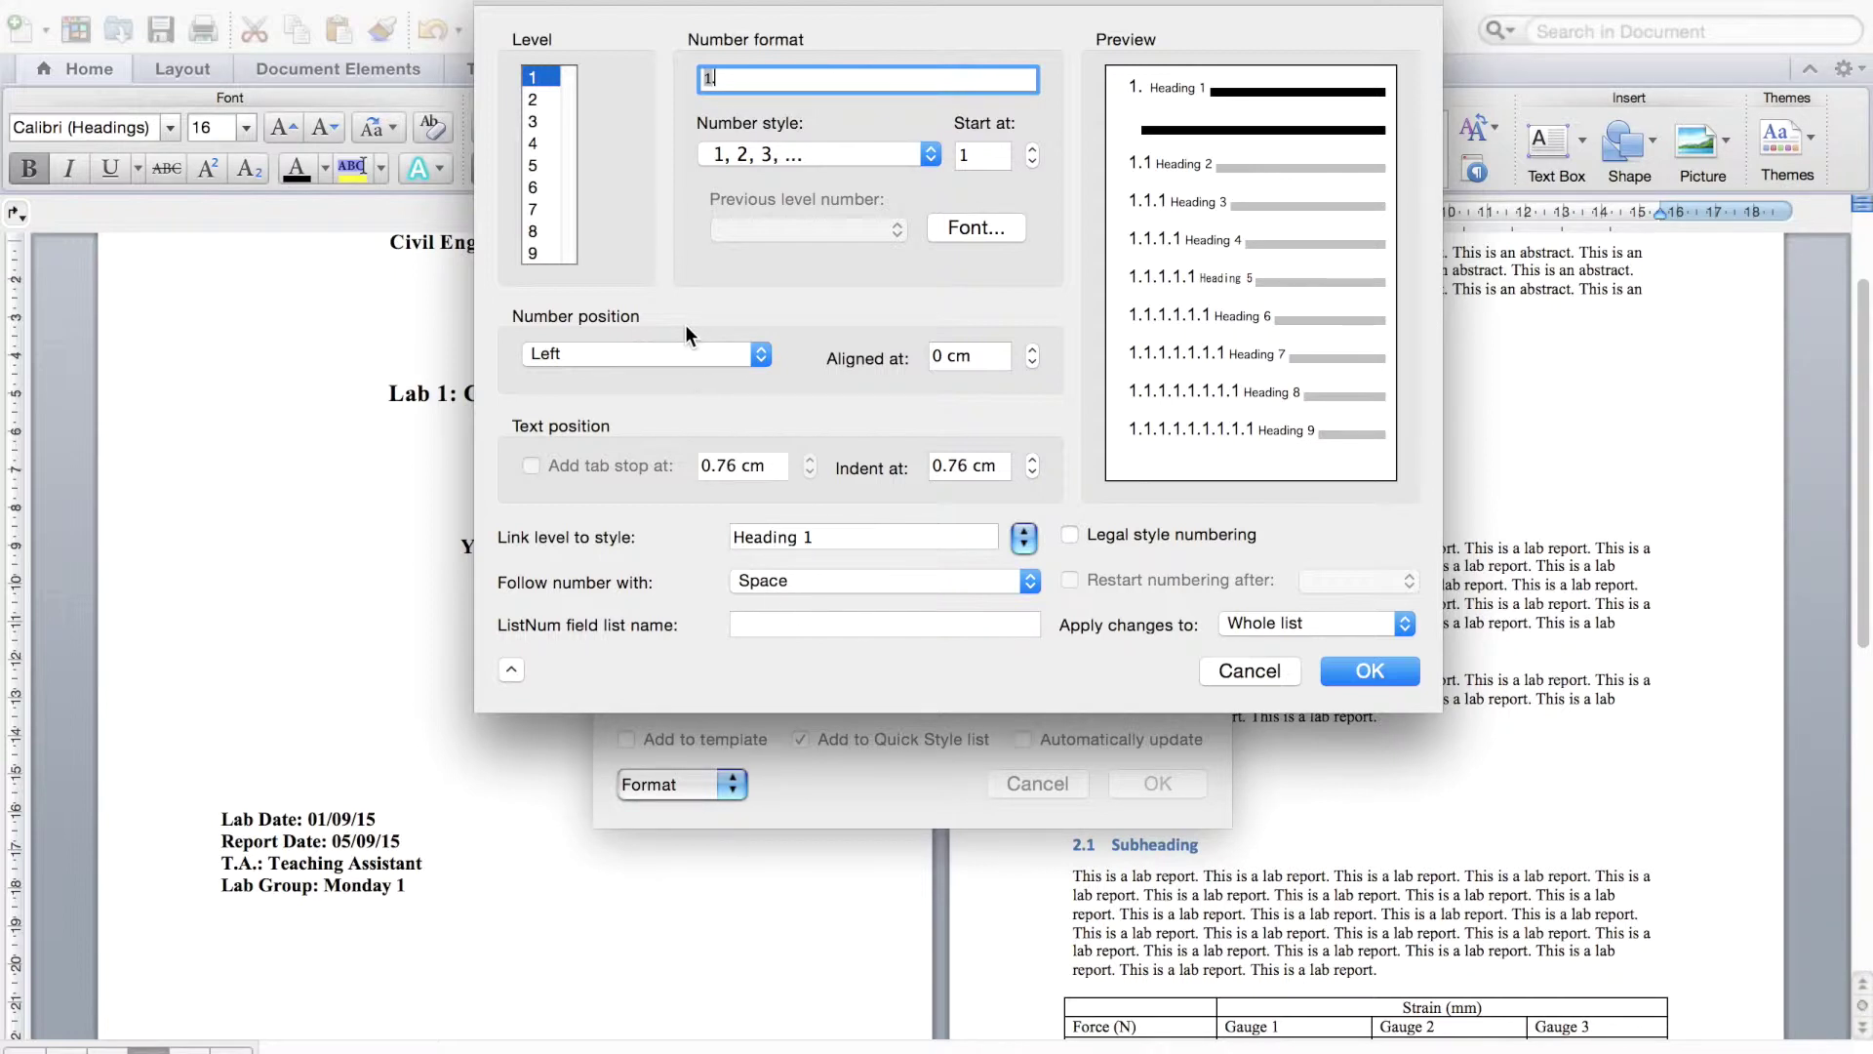
Step: Set the level 2 number format to "1.1." with a space following the number
{"action": "left_click", "coordinate": [539, 100]}
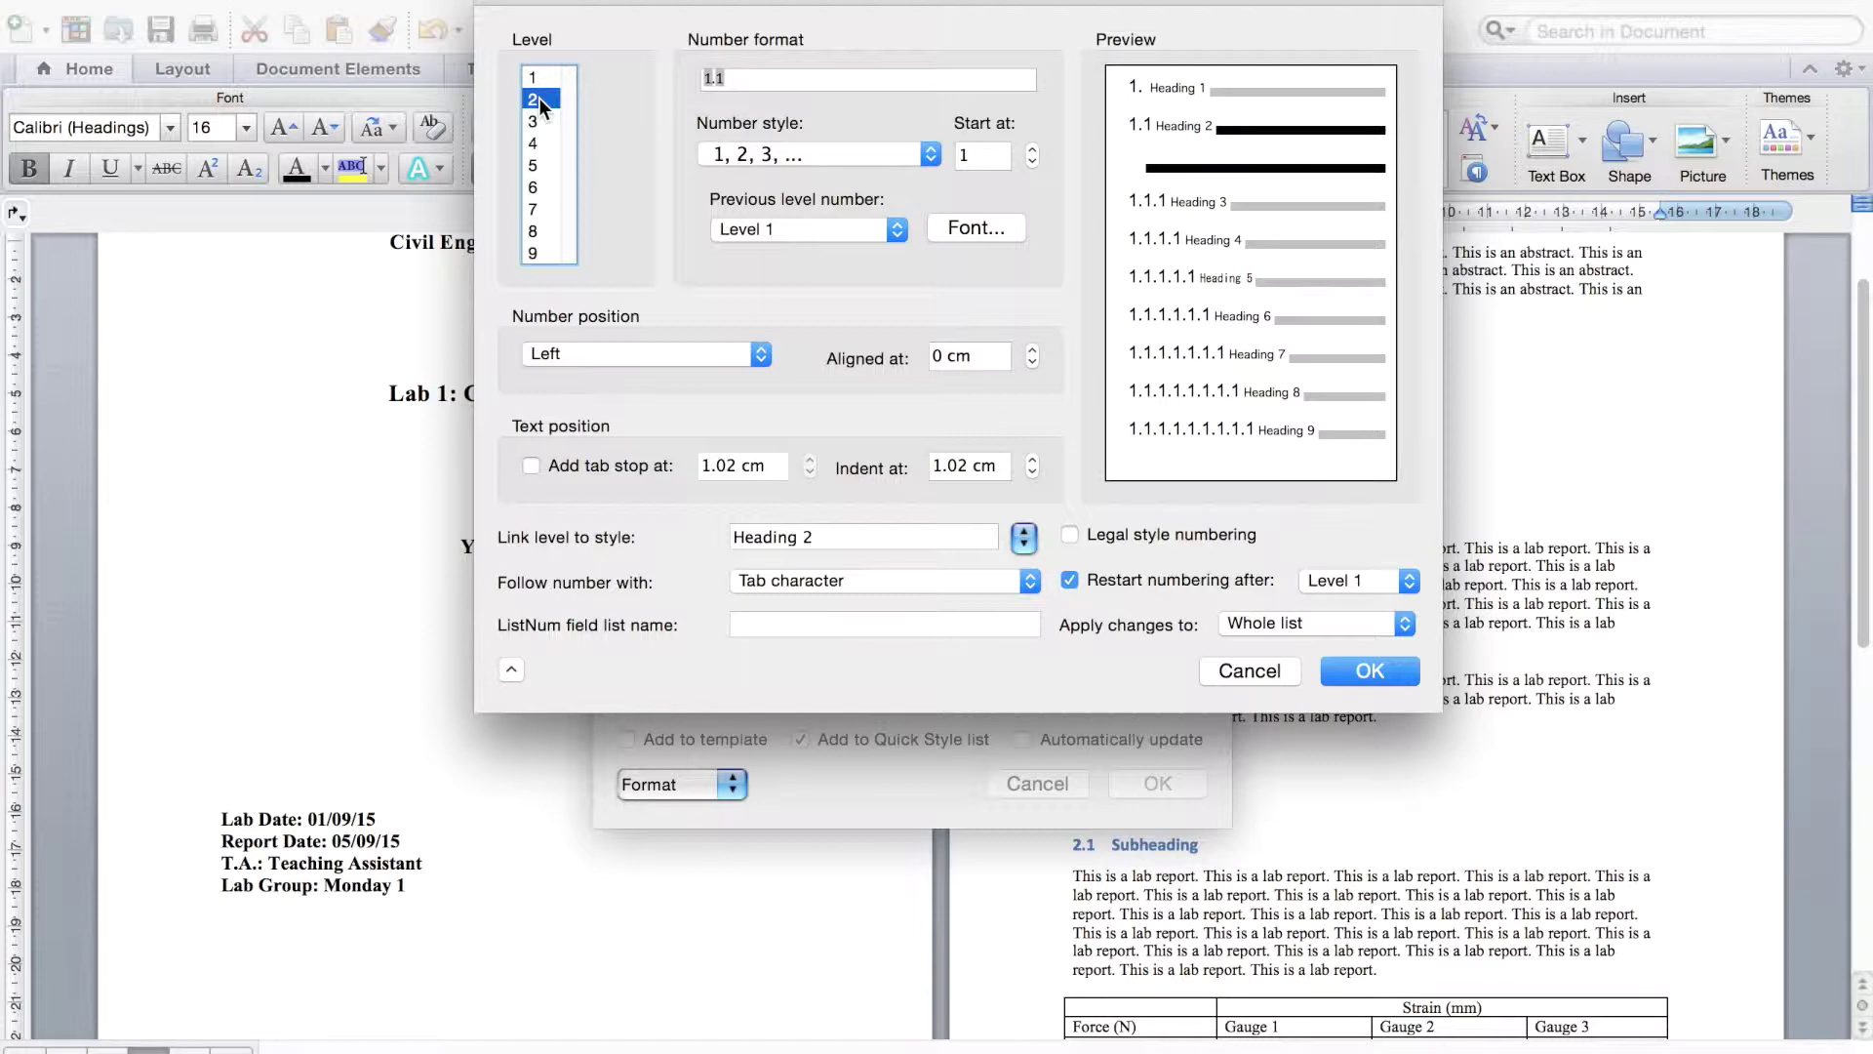
{"action": "left_click", "coordinate": [763, 80]}
{"action": "type", "text": "."}
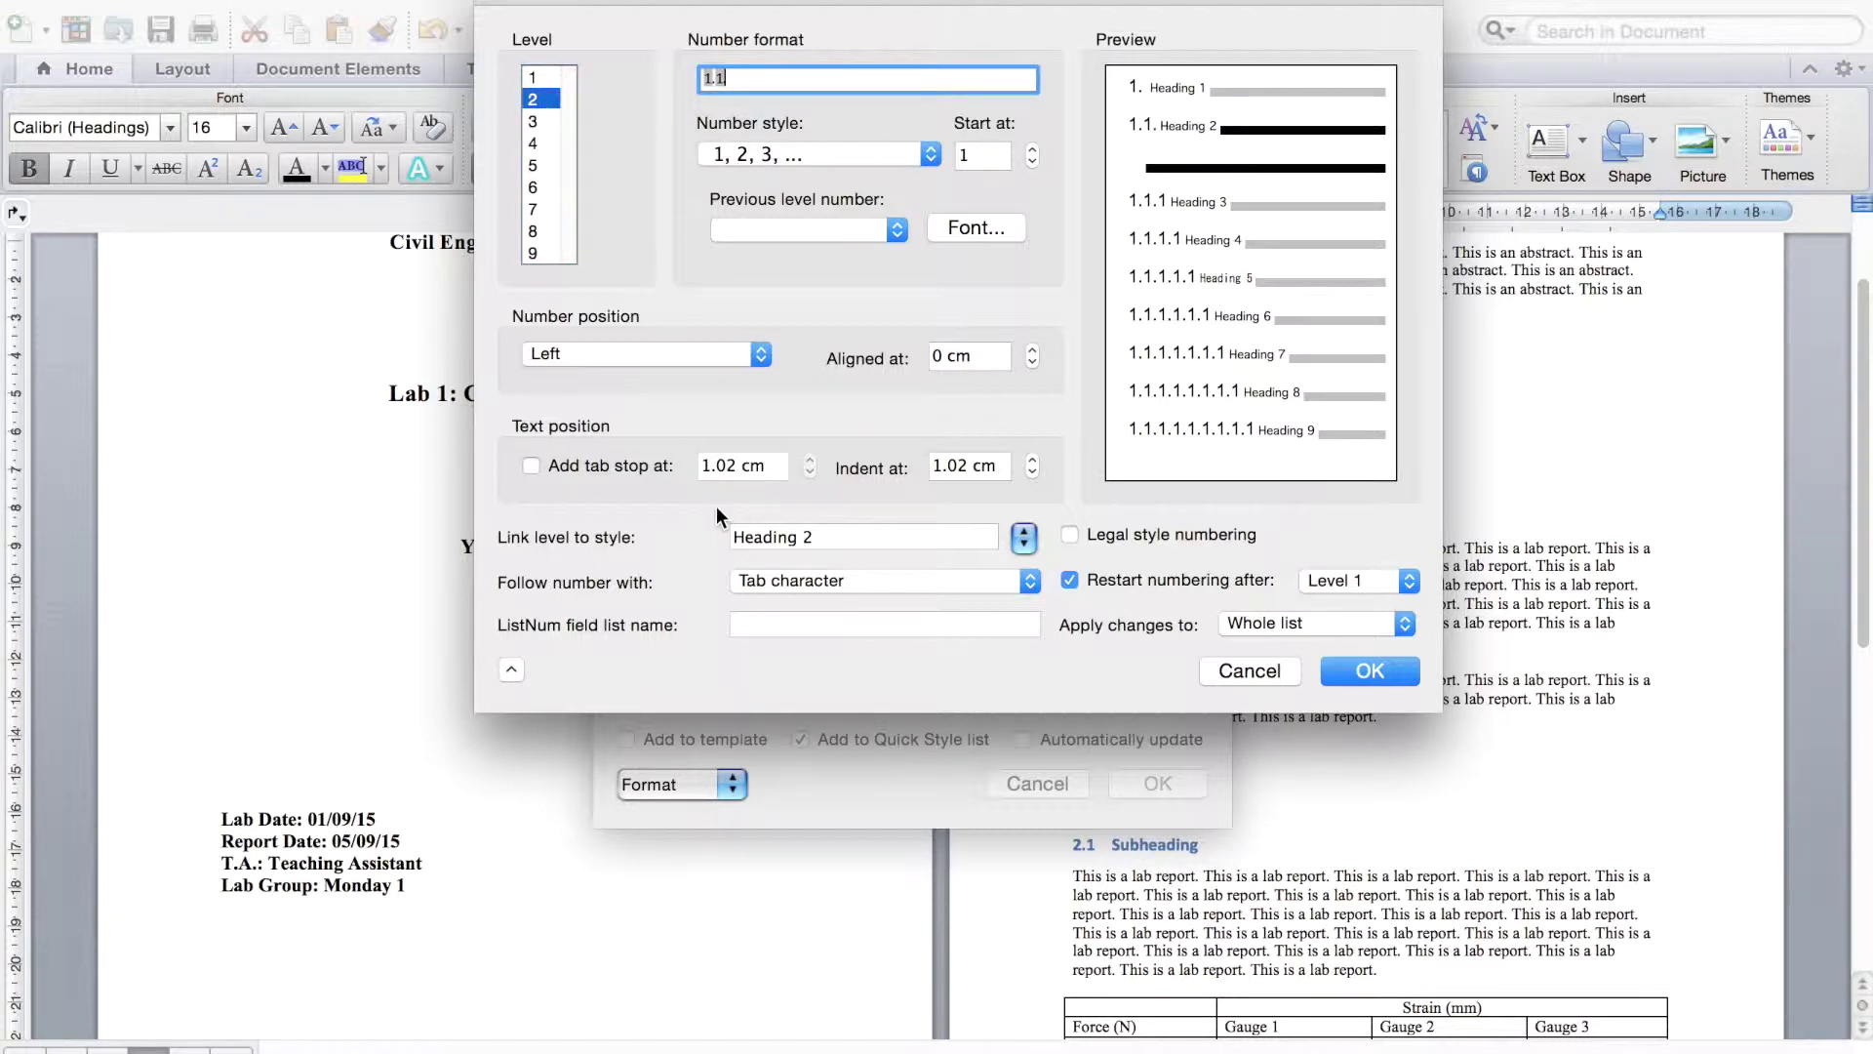
{"action": "left_click", "coordinate": [782, 579]}
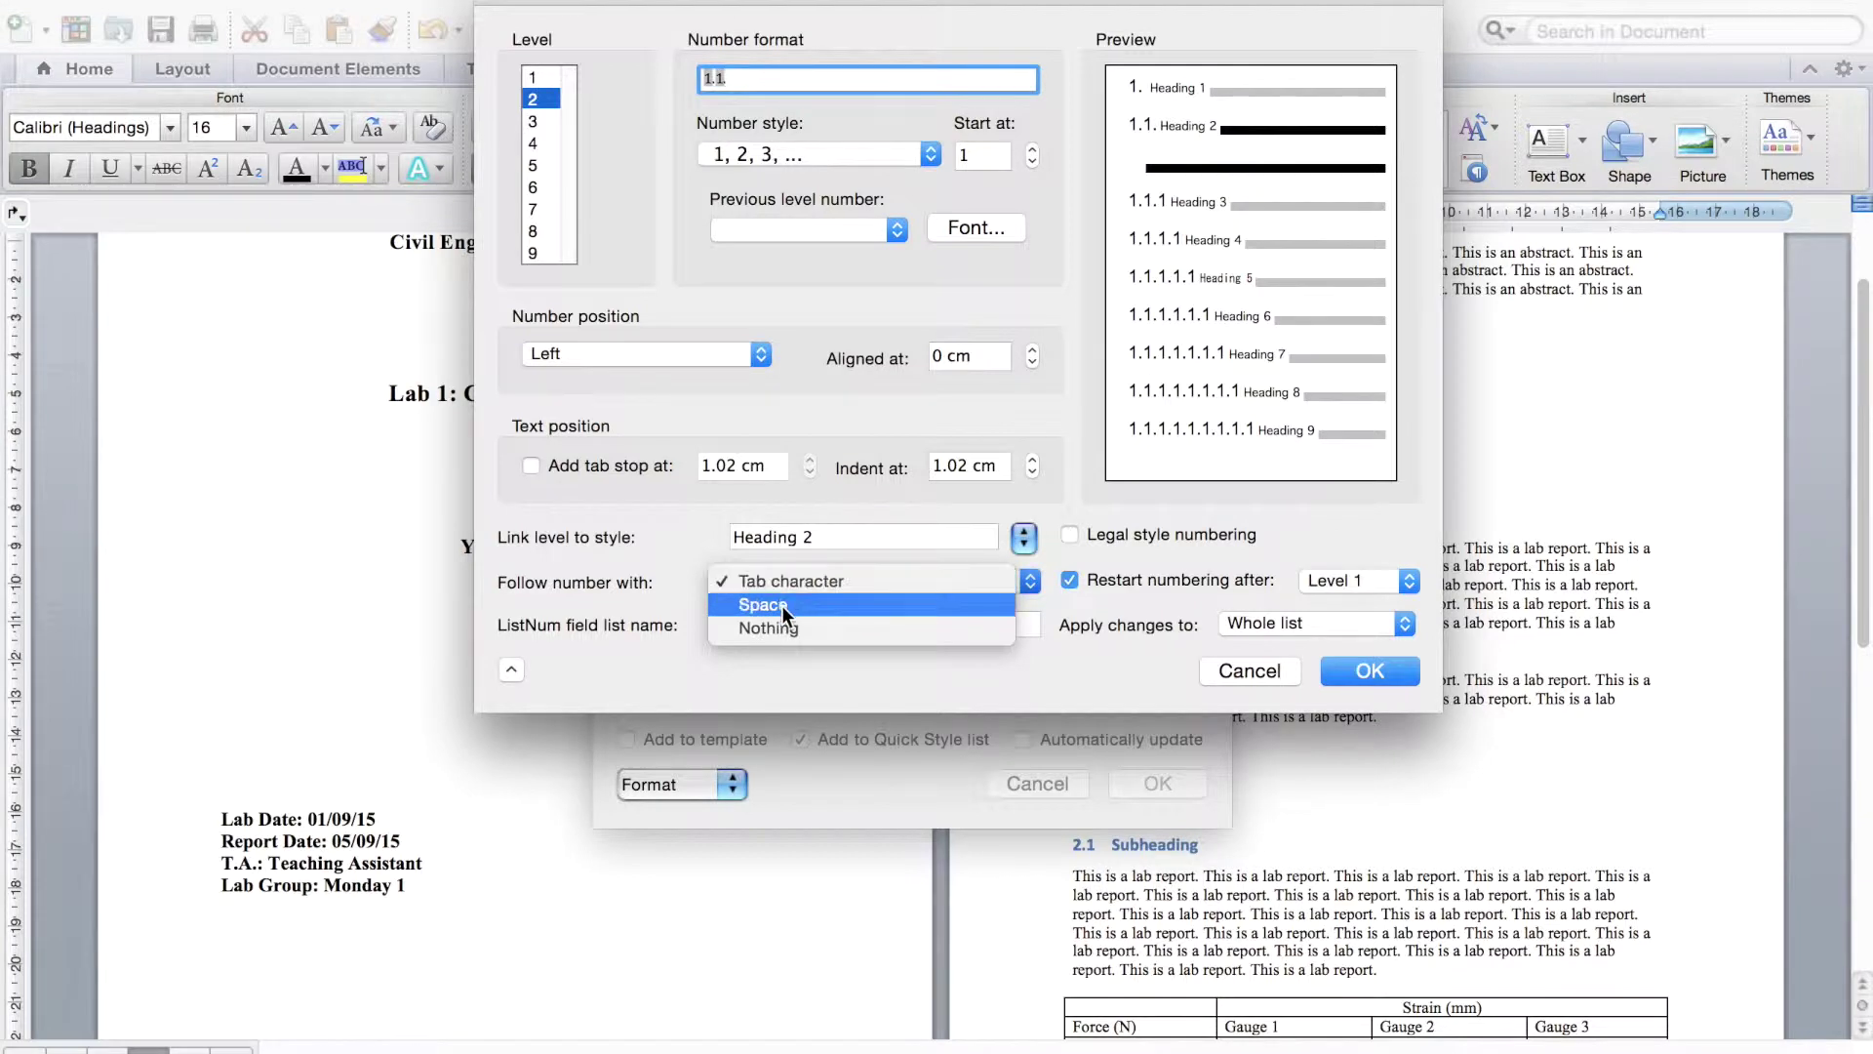
{"action": "left_click", "coordinate": [782, 605]}
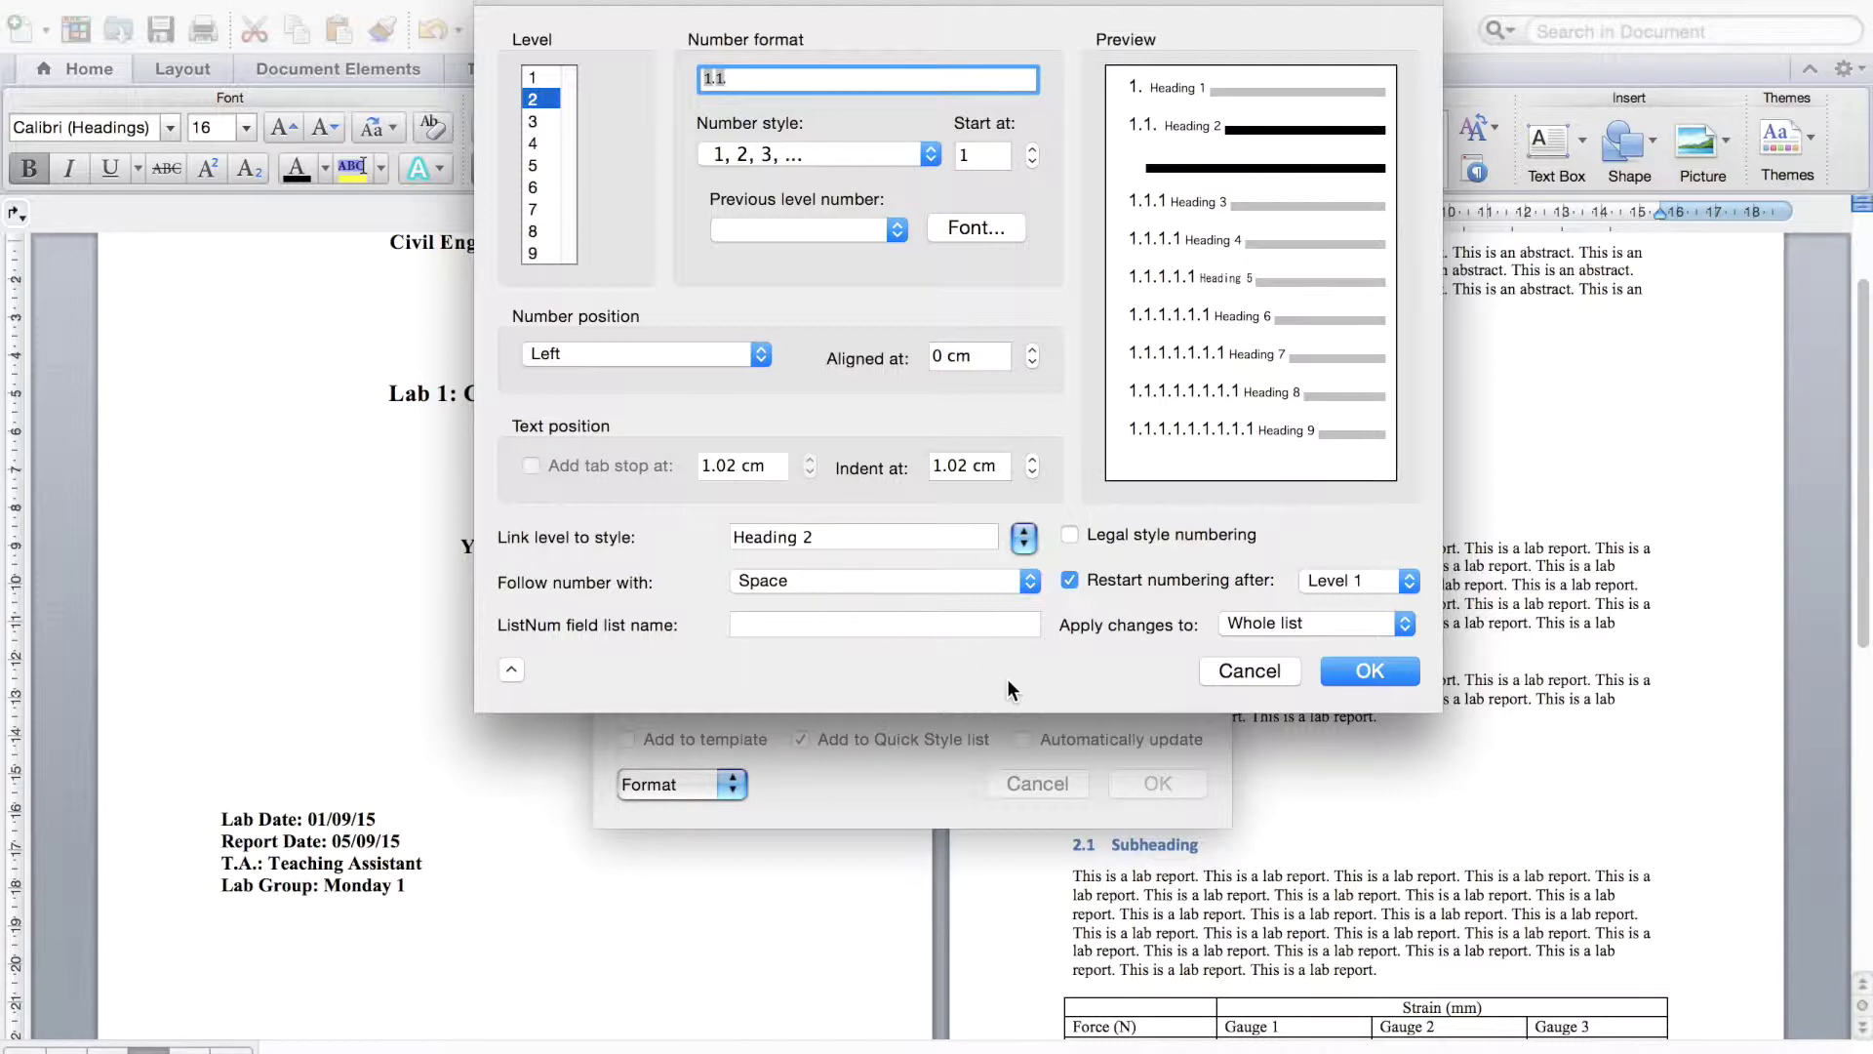
Step: Align the level 2 heading number at 1 cm and apply the customized outline numbering
{"action": "left_click", "coordinate": [1033, 352]}
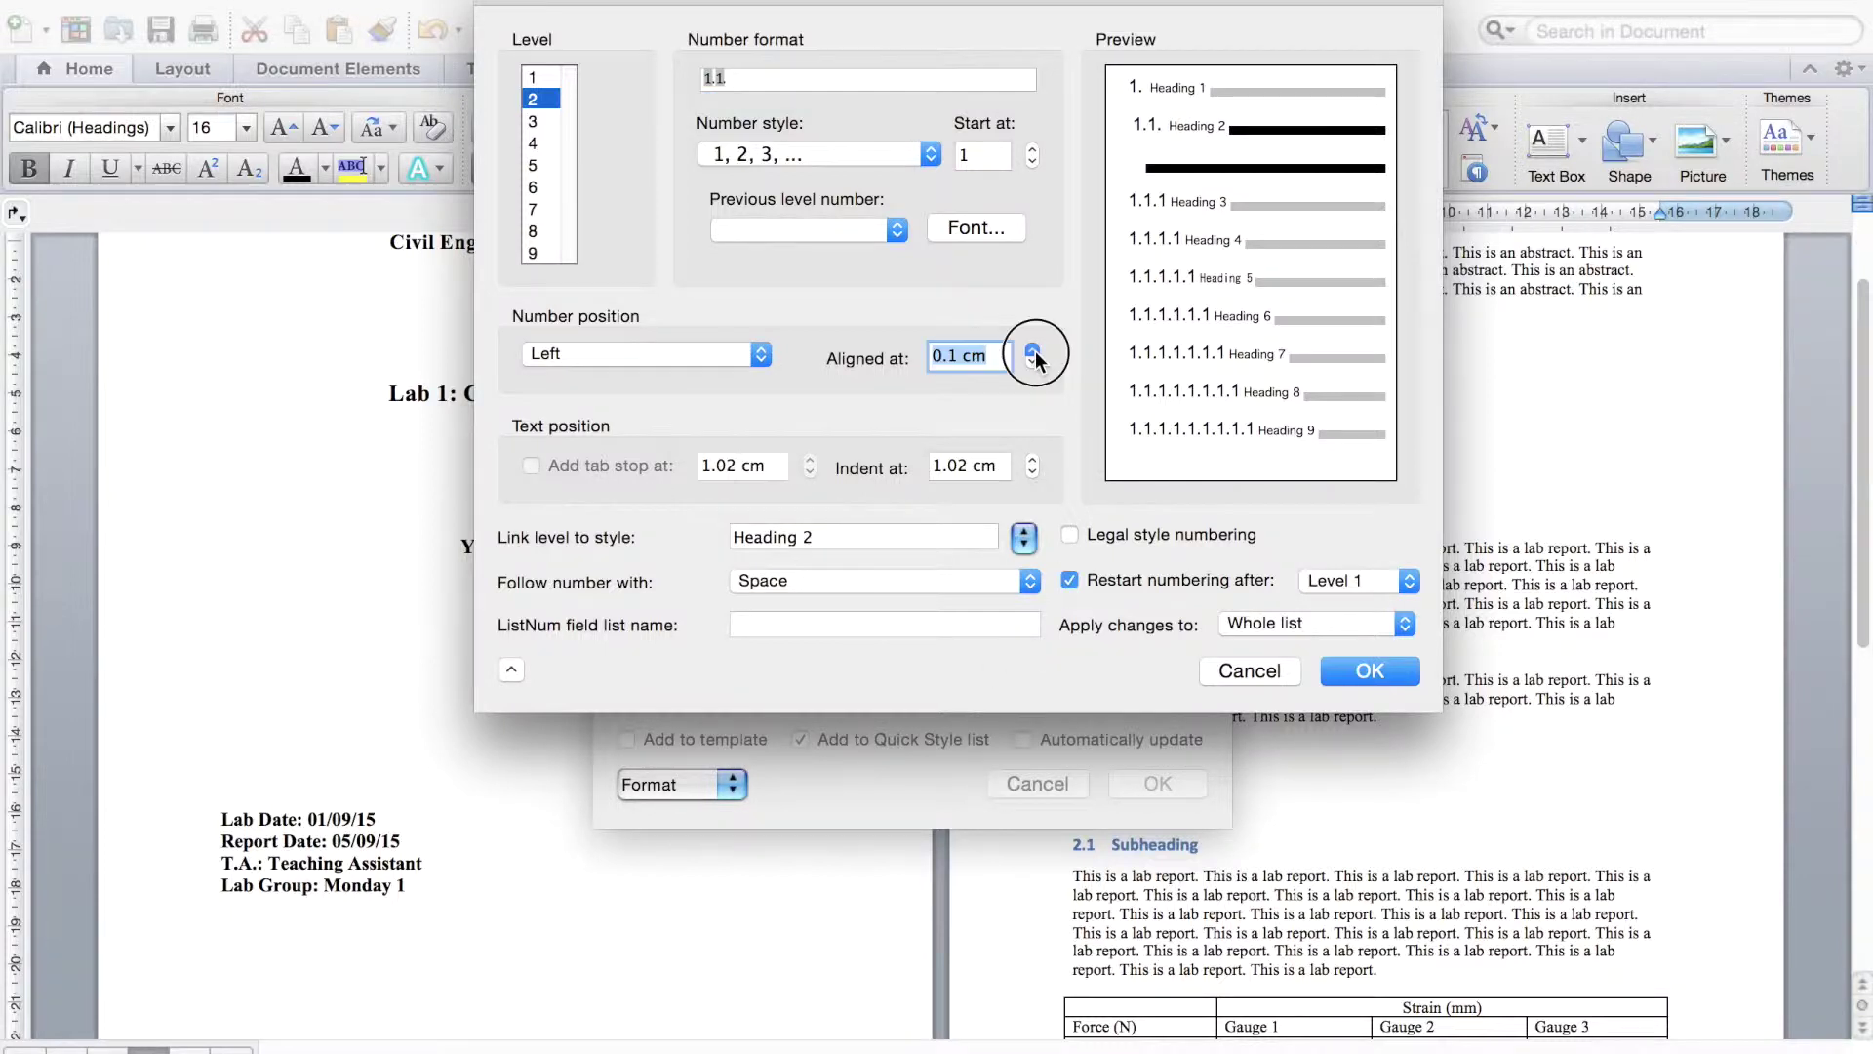
{"action": "left_click", "coordinate": [1033, 351]}
{"action": "left_click", "coordinate": [1033, 351]}
{"action": "left_click", "coordinate": [1033, 351]}
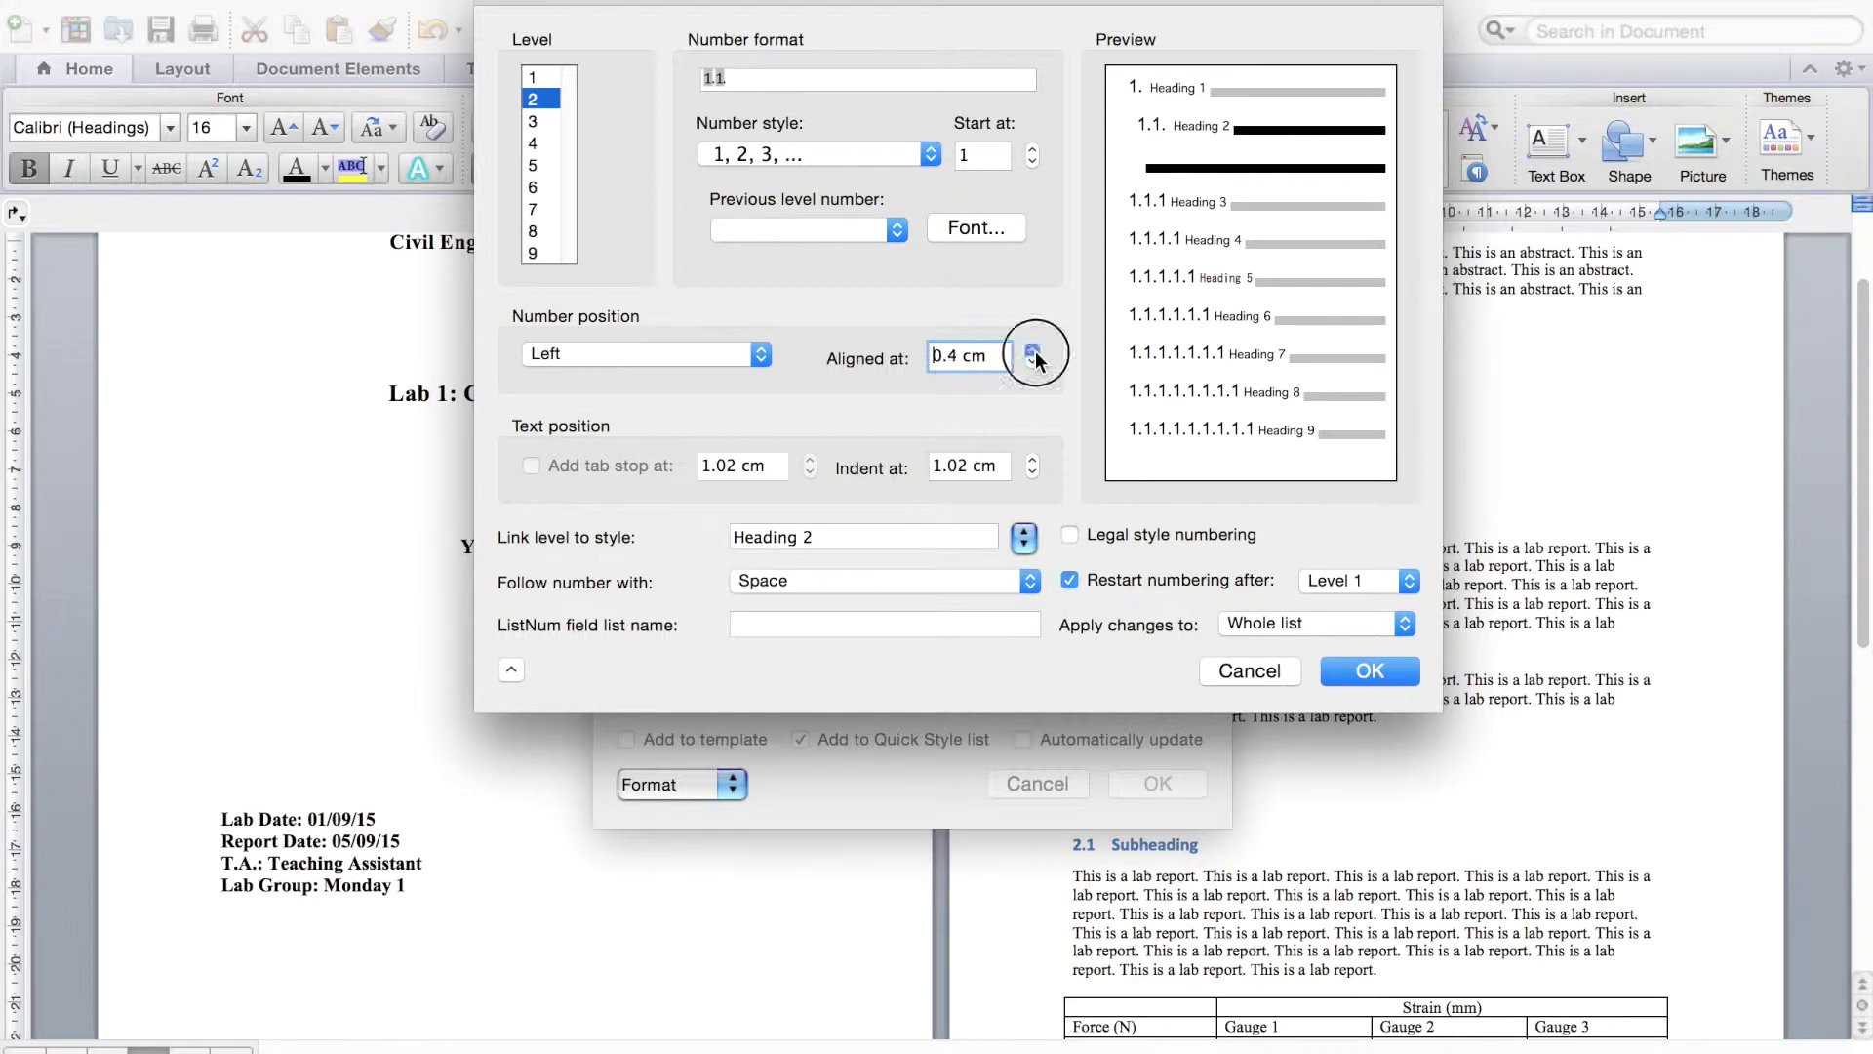
{"action": "left_click", "coordinate": [1033, 351]}
{"action": "left_click", "coordinate": [1033, 351]}
{"action": "left_click", "coordinate": [1033, 351]}
{"action": "left_click", "coordinate": [1033, 352]}
{"action": "left_click", "coordinate": [1033, 351]}
{"action": "left_click", "coordinate": [1034, 351]}
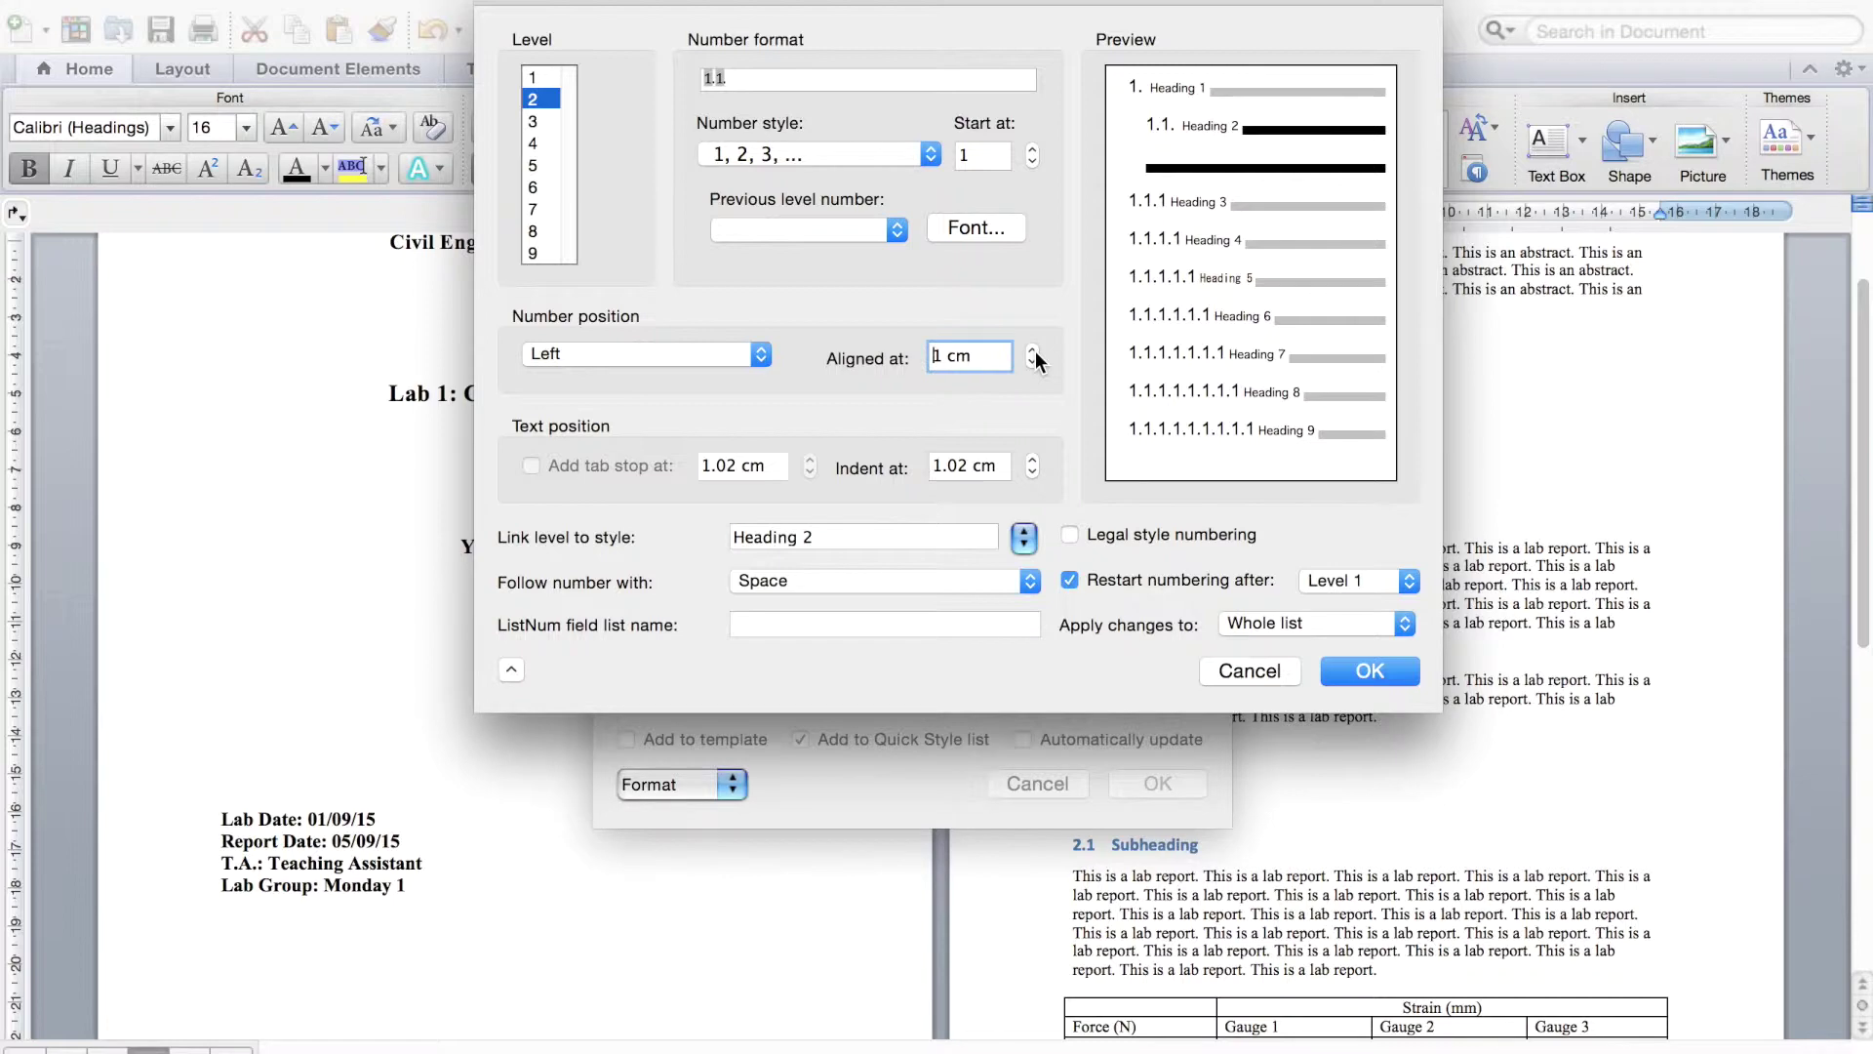
{"action": "left_click", "coordinate": [1375, 671]}
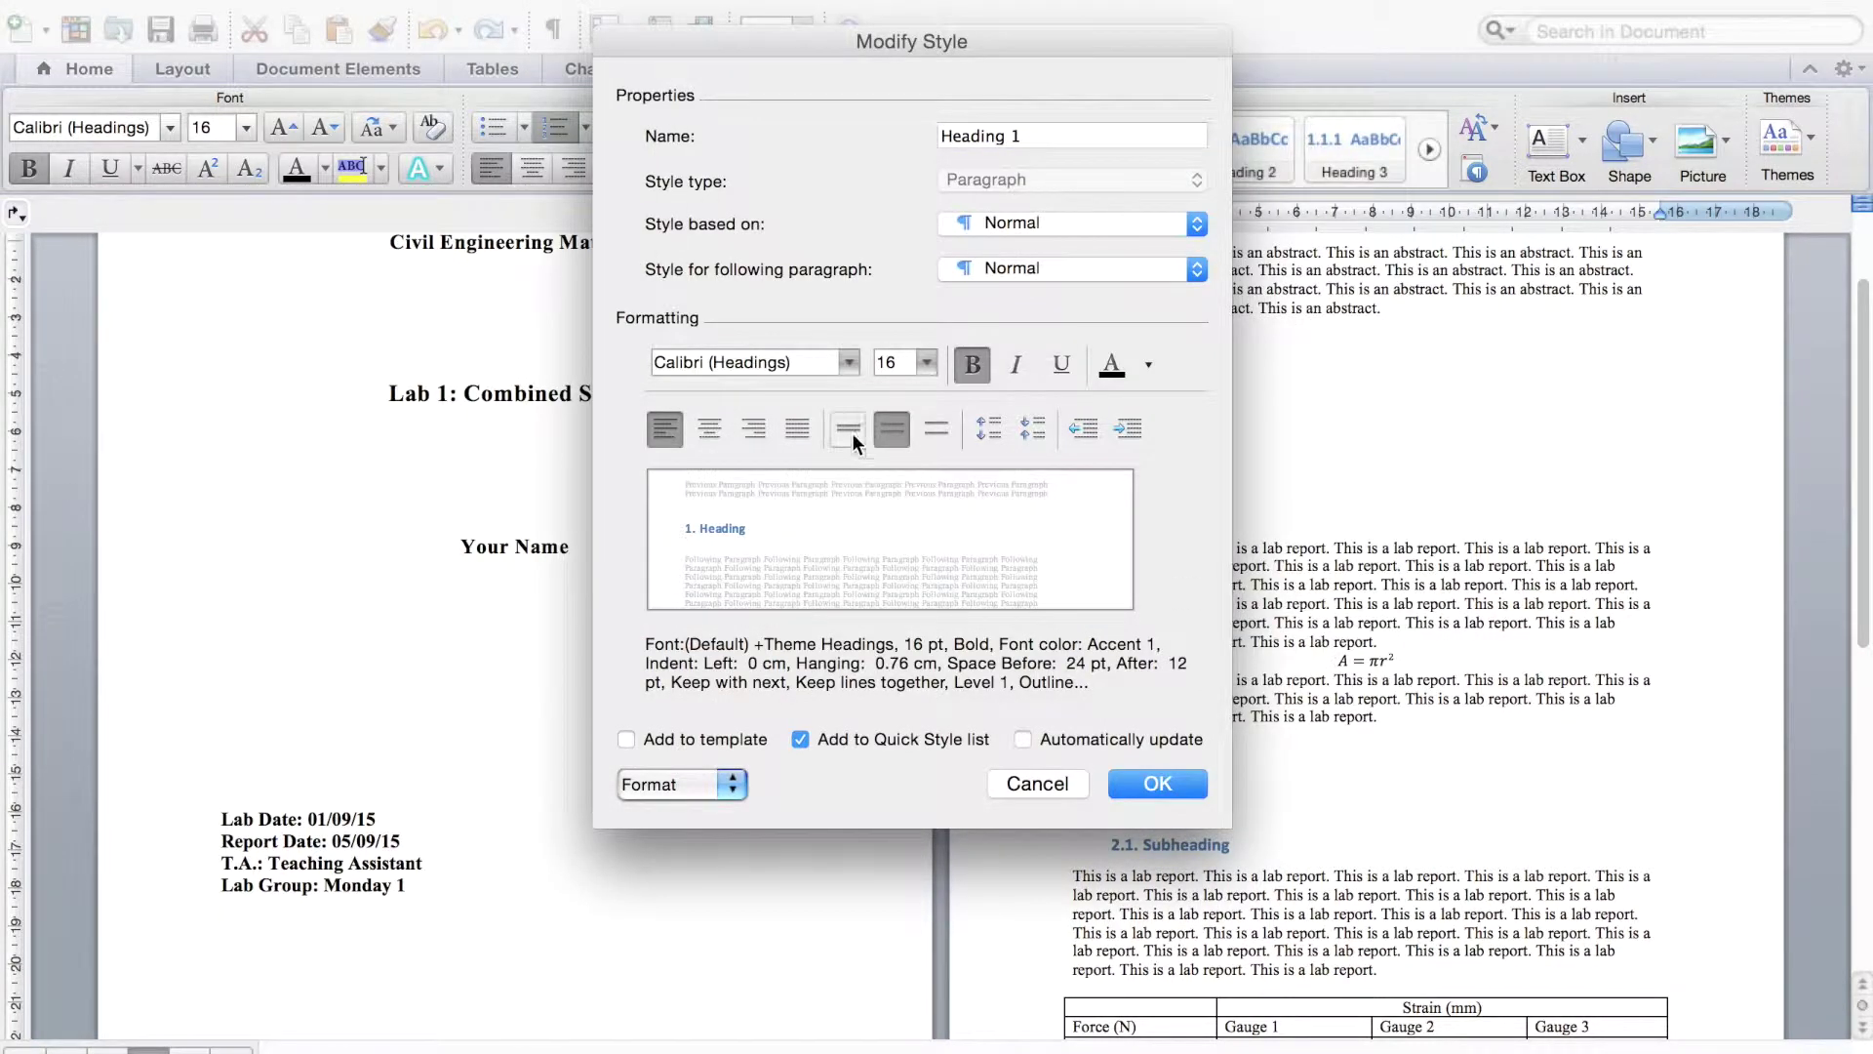
Step: Set the Heading 1 style's font to Times New Roman and its font color to black
{"action": "left_click", "coordinate": [852, 361]}
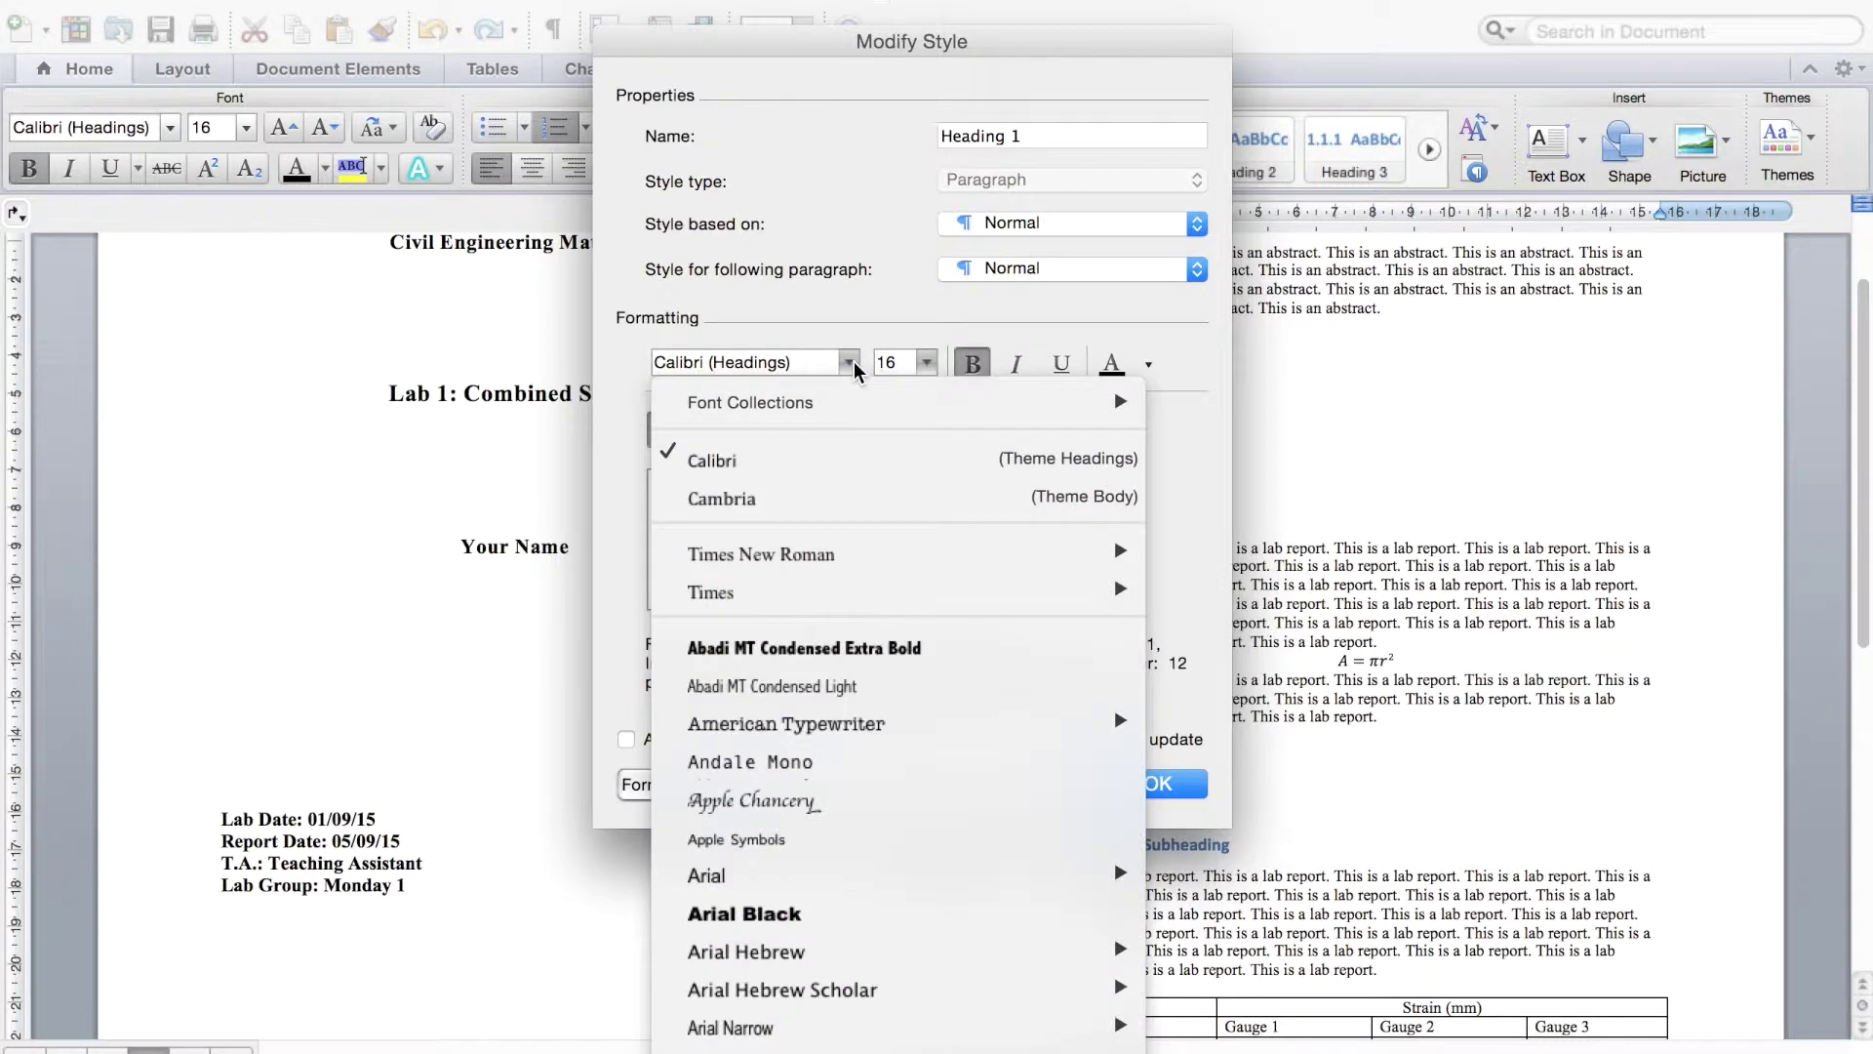
{"action": "left_click", "coordinate": [808, 554]}
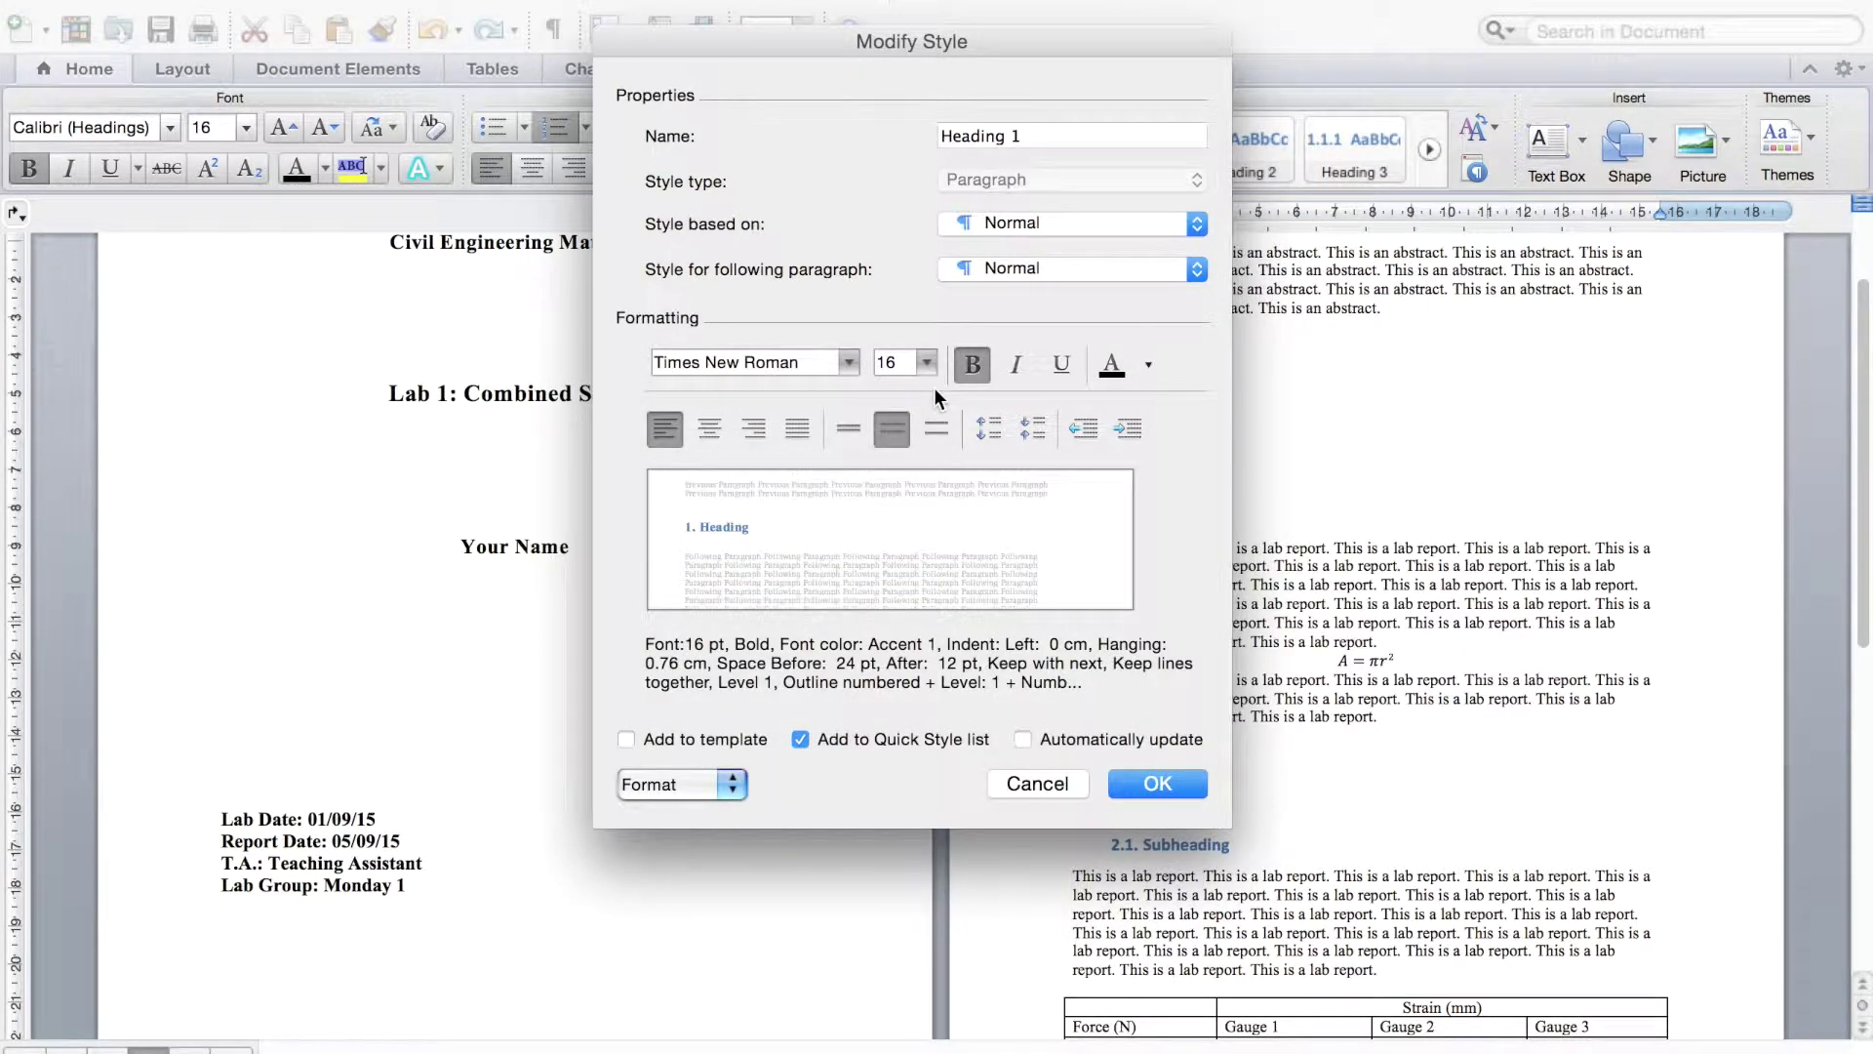
{"action": "left_click", "coordinate": [1110, 367]}
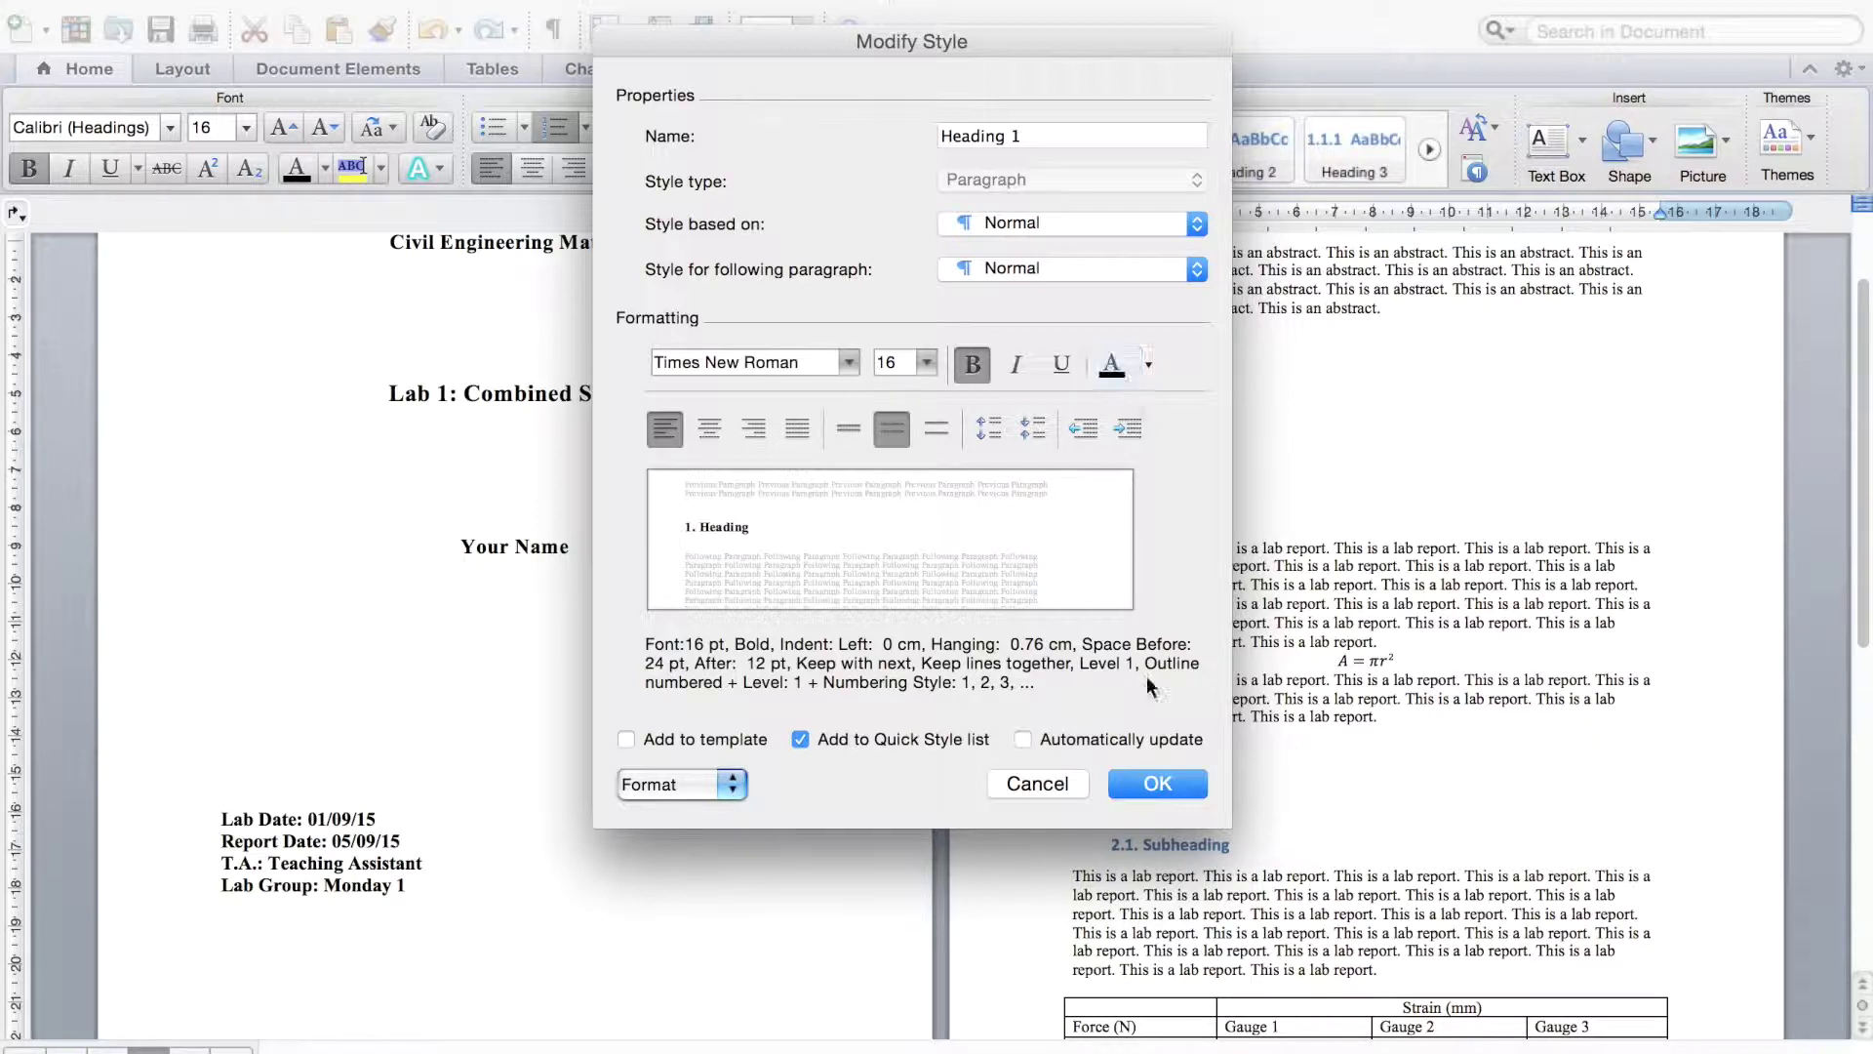
Step: Set the Heading 1 style's line spacing to Single and apply the style changes
{"action": "left_click", "coordinate": [706, 789]}
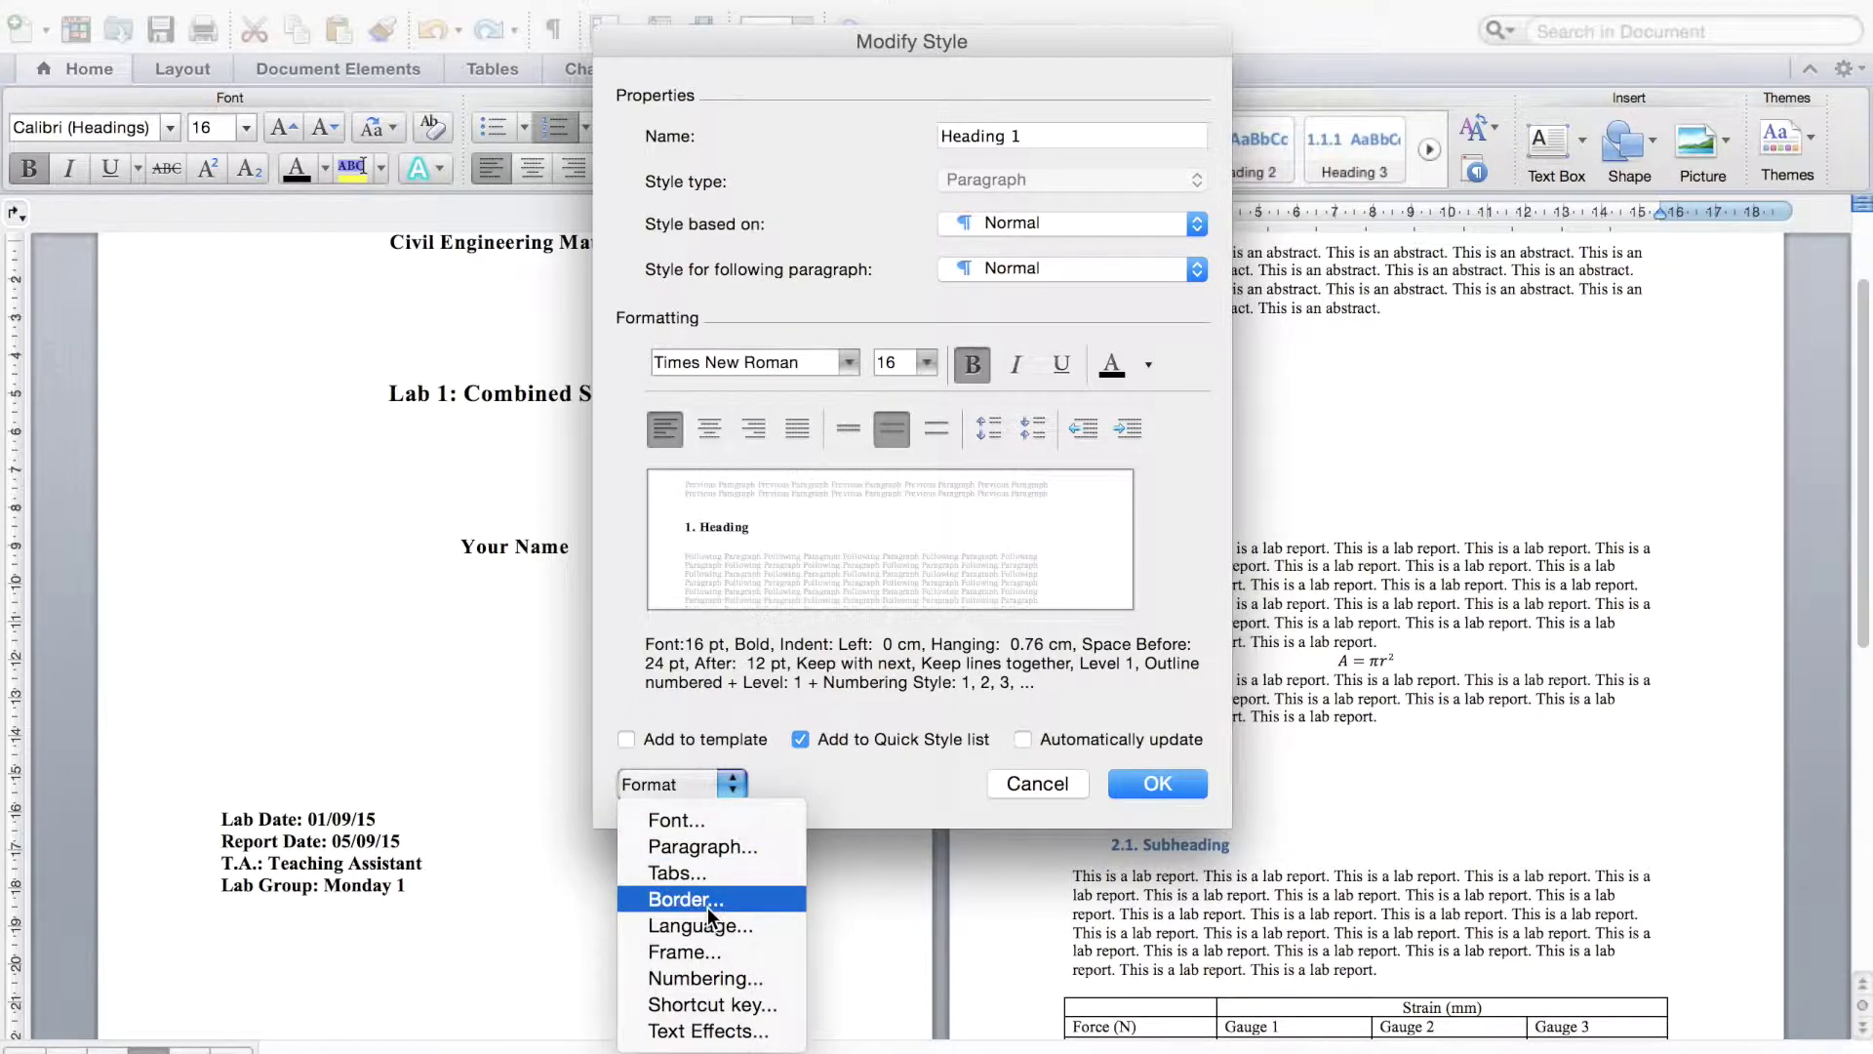
{"action": "left_click", "coordinate": [706, 848]}
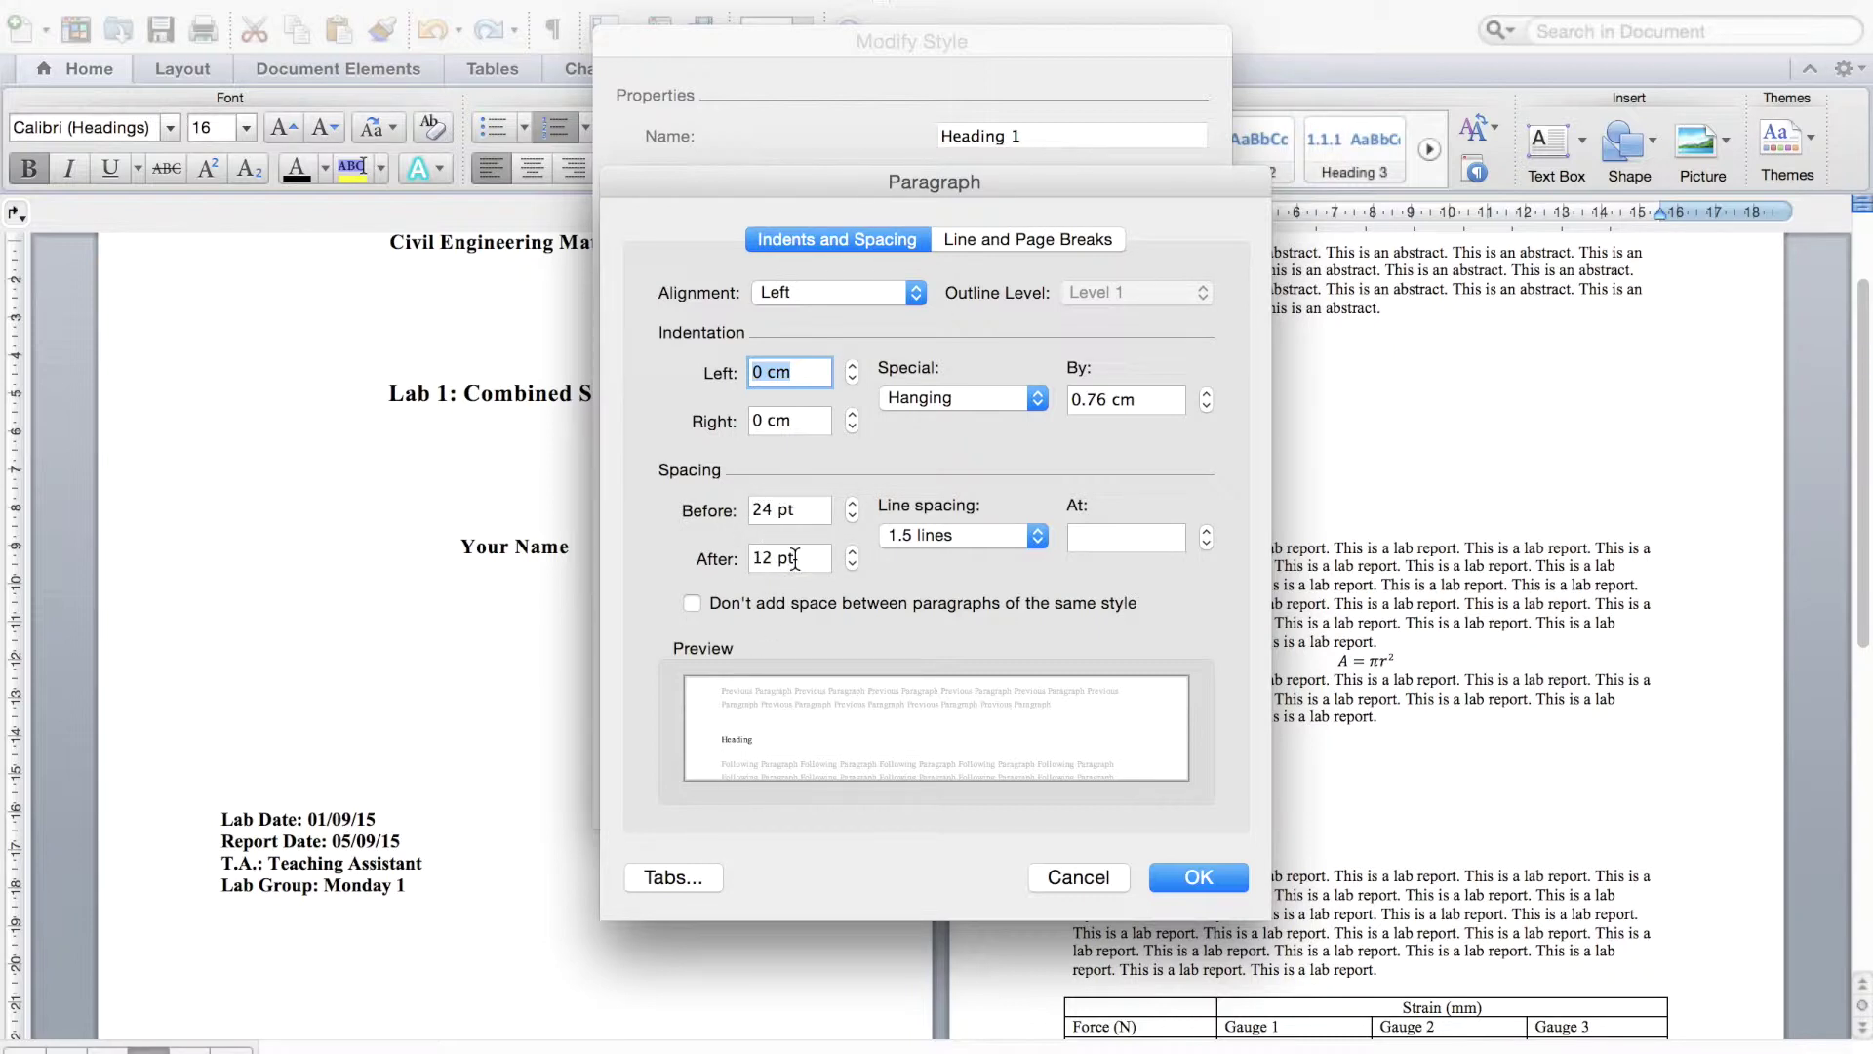
{"action": "left_click", "coordinate": [993, 531]}
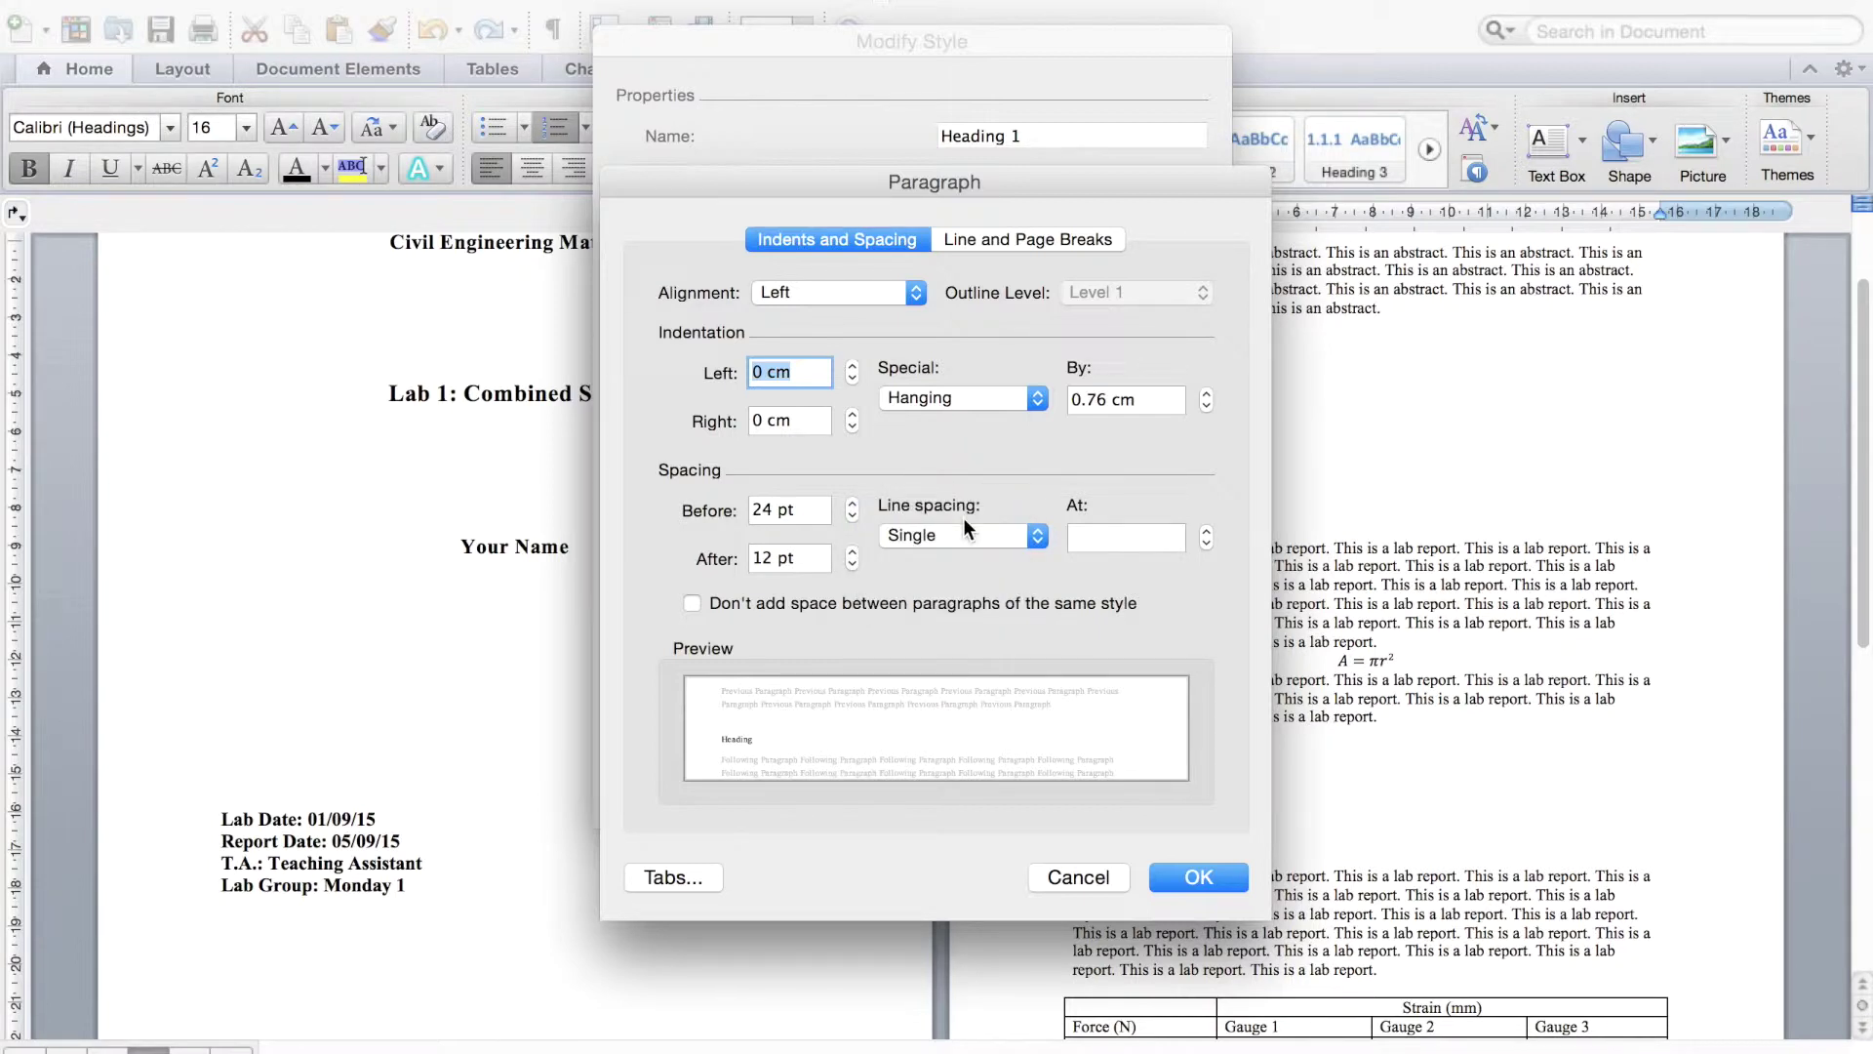
{"action": "left_click", "coordinate": [1197, 877]}
{"action": "left_click", "coordinate": [1165, 796]}
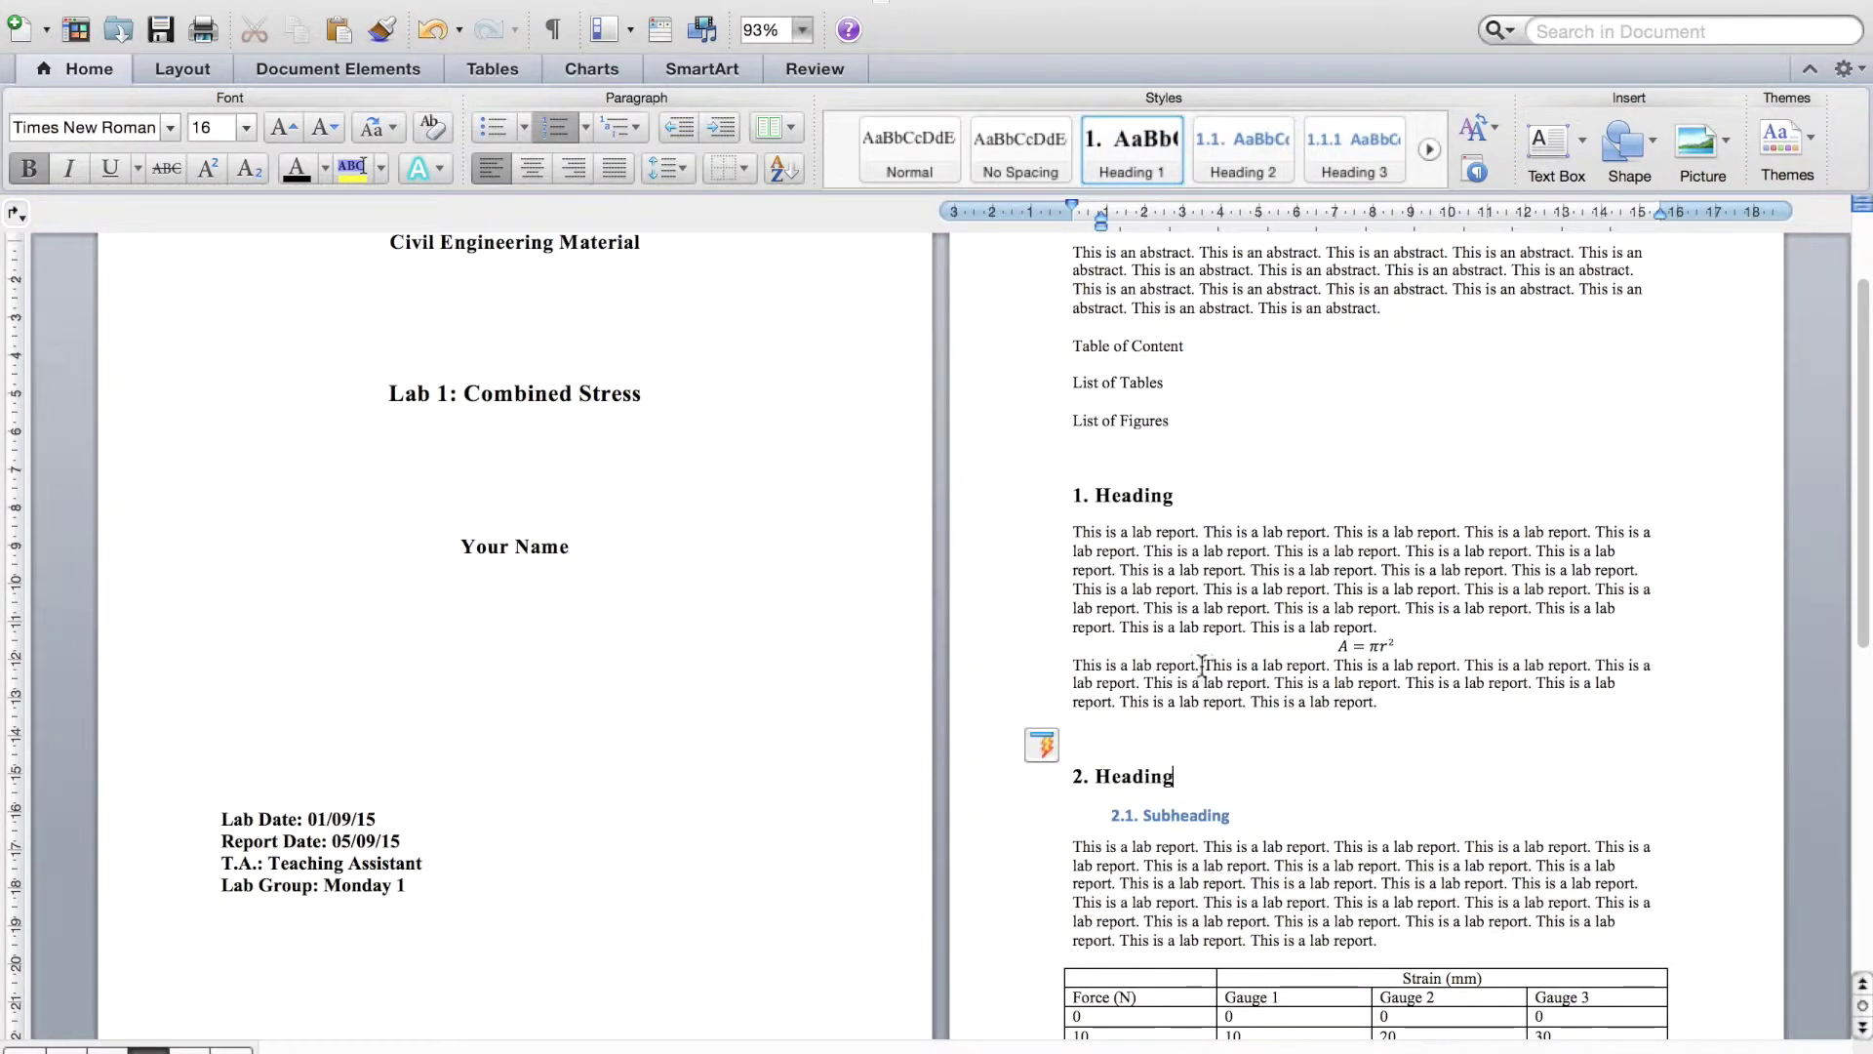
Step: Modify the Heading 2 style to use Times New Roman in black
{"action": "right_click", "coordinate": [1254, 176]}
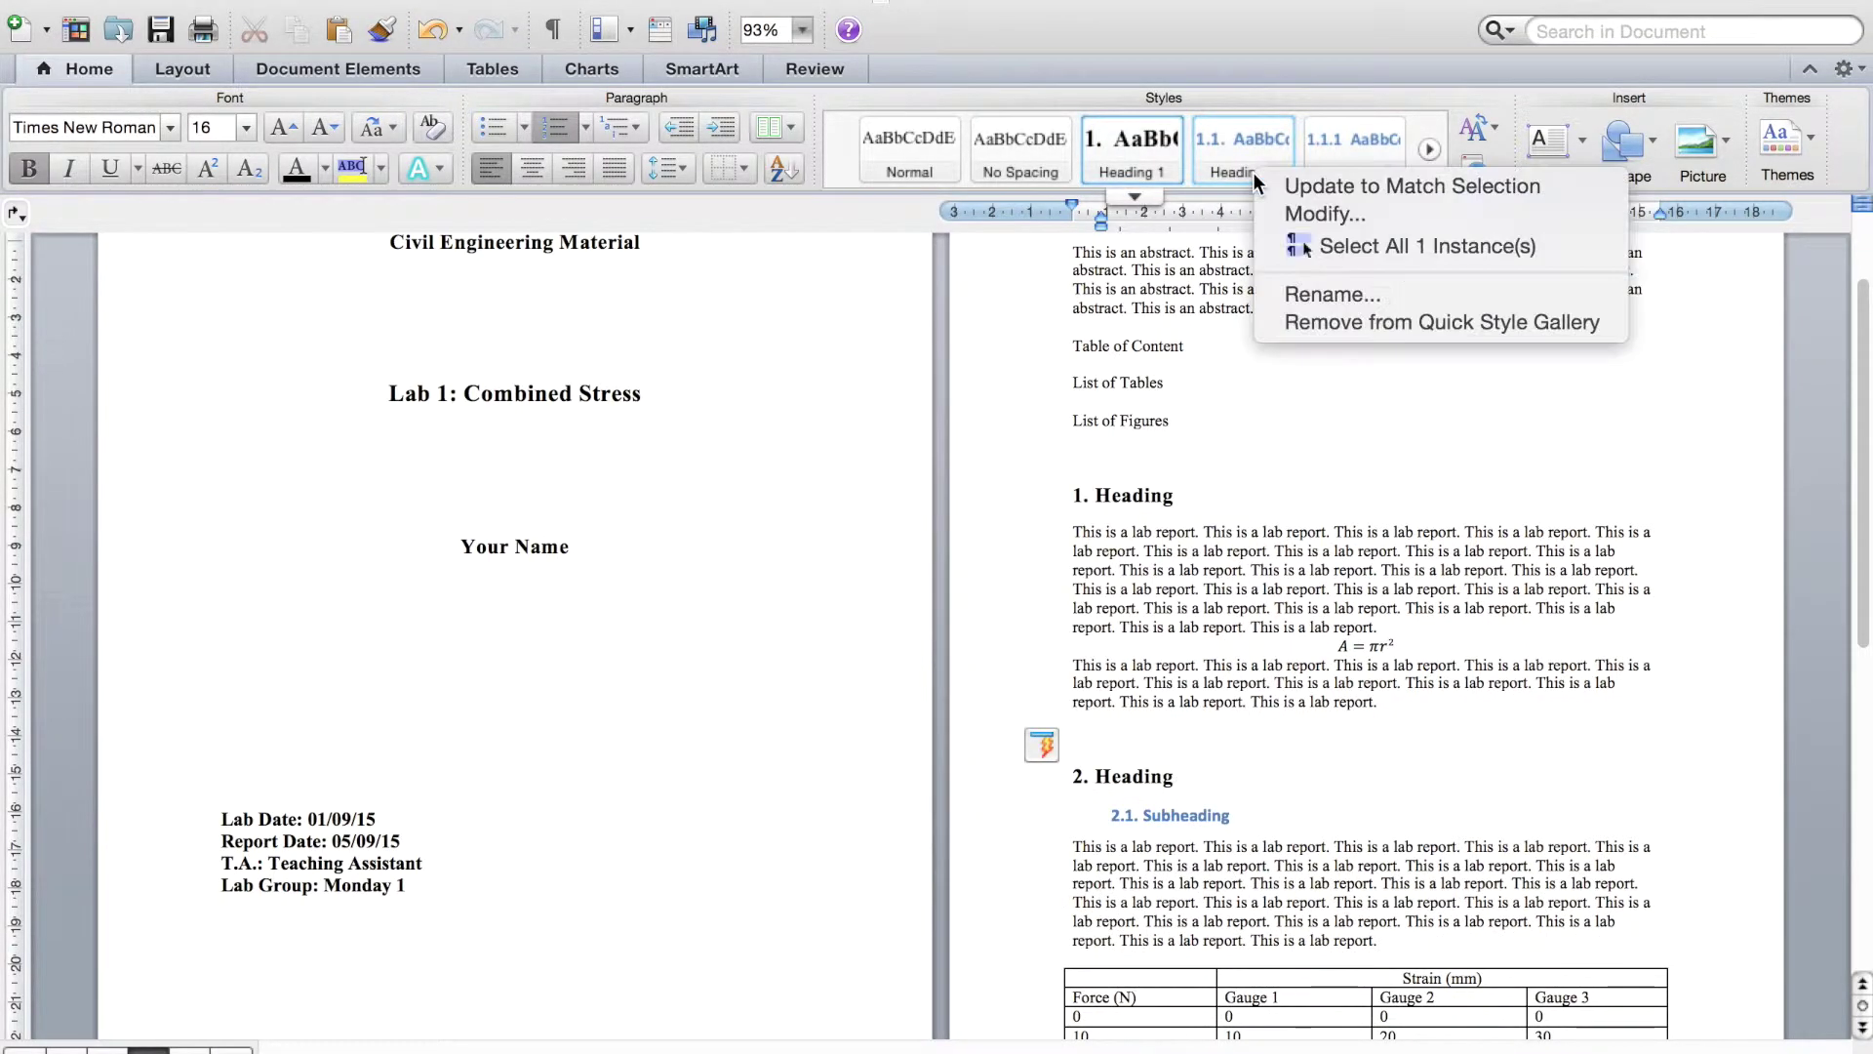
{"action": "left_click", "coordinate": [1299, 210]}
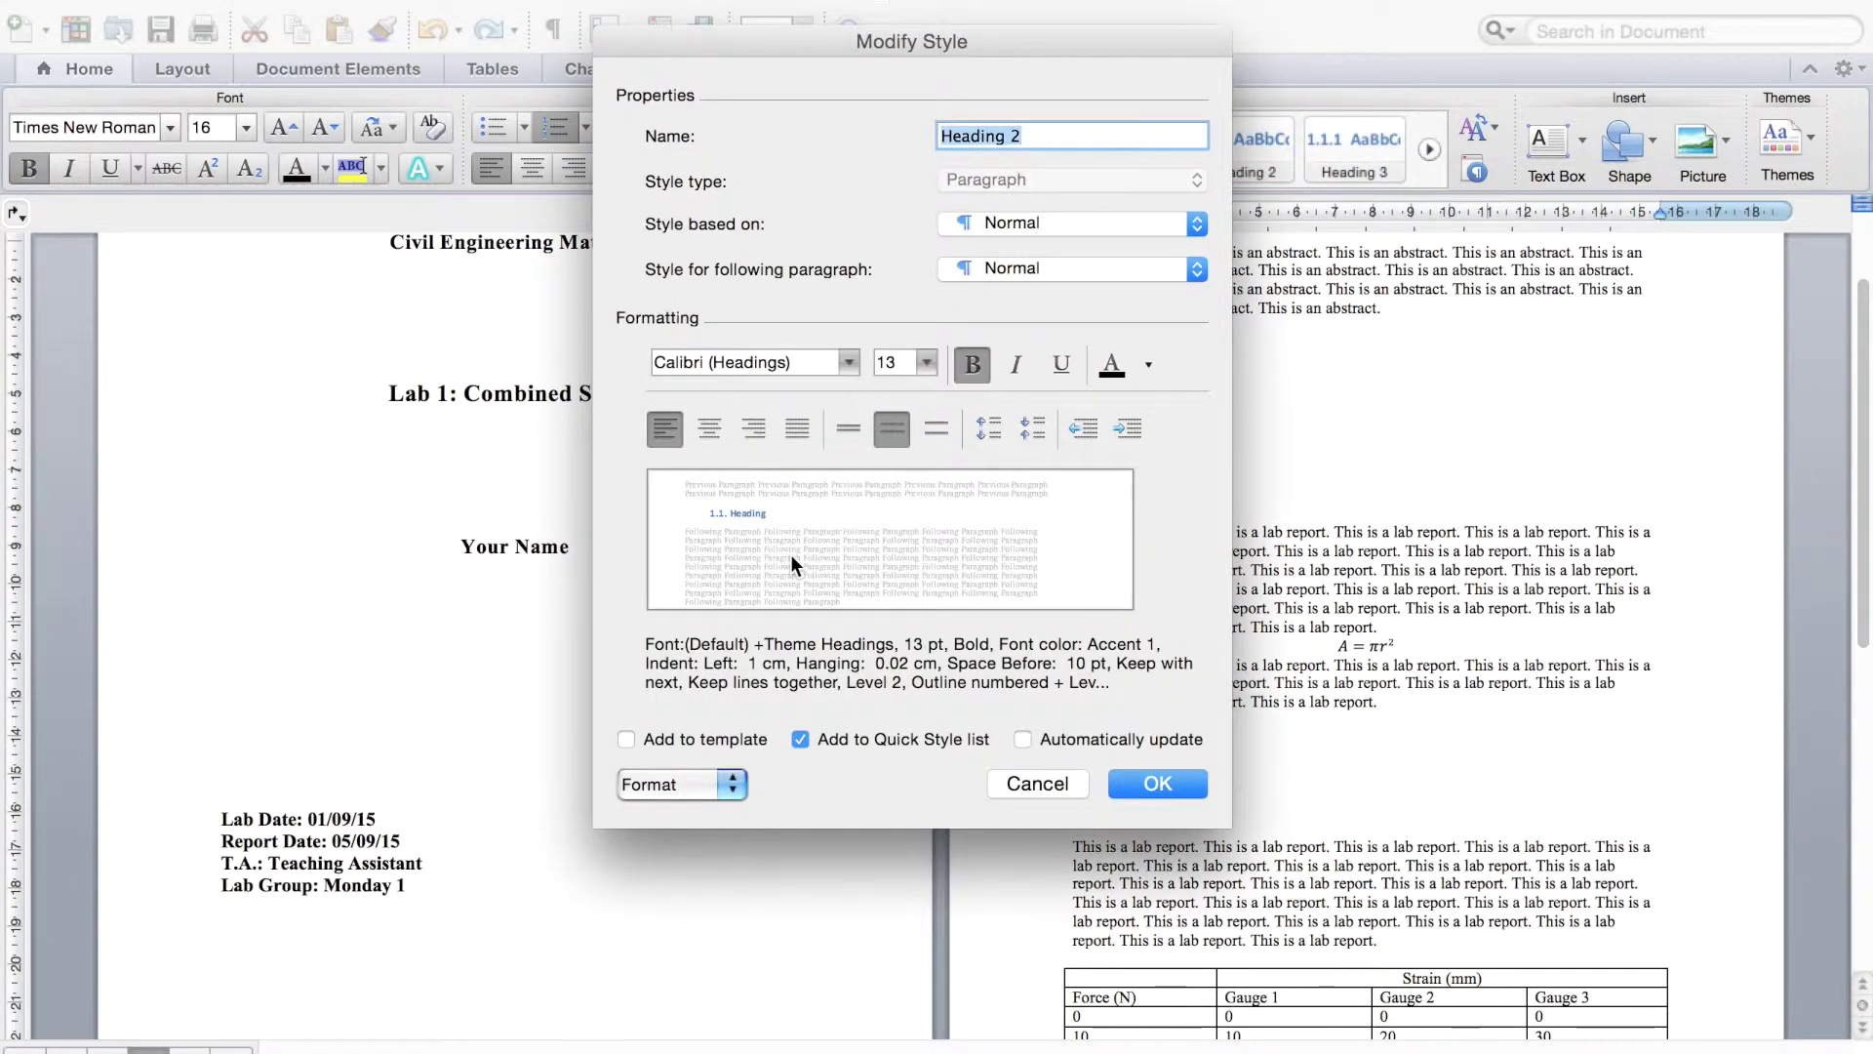
{"action": "left_click", "coordinate": [845, 365]}
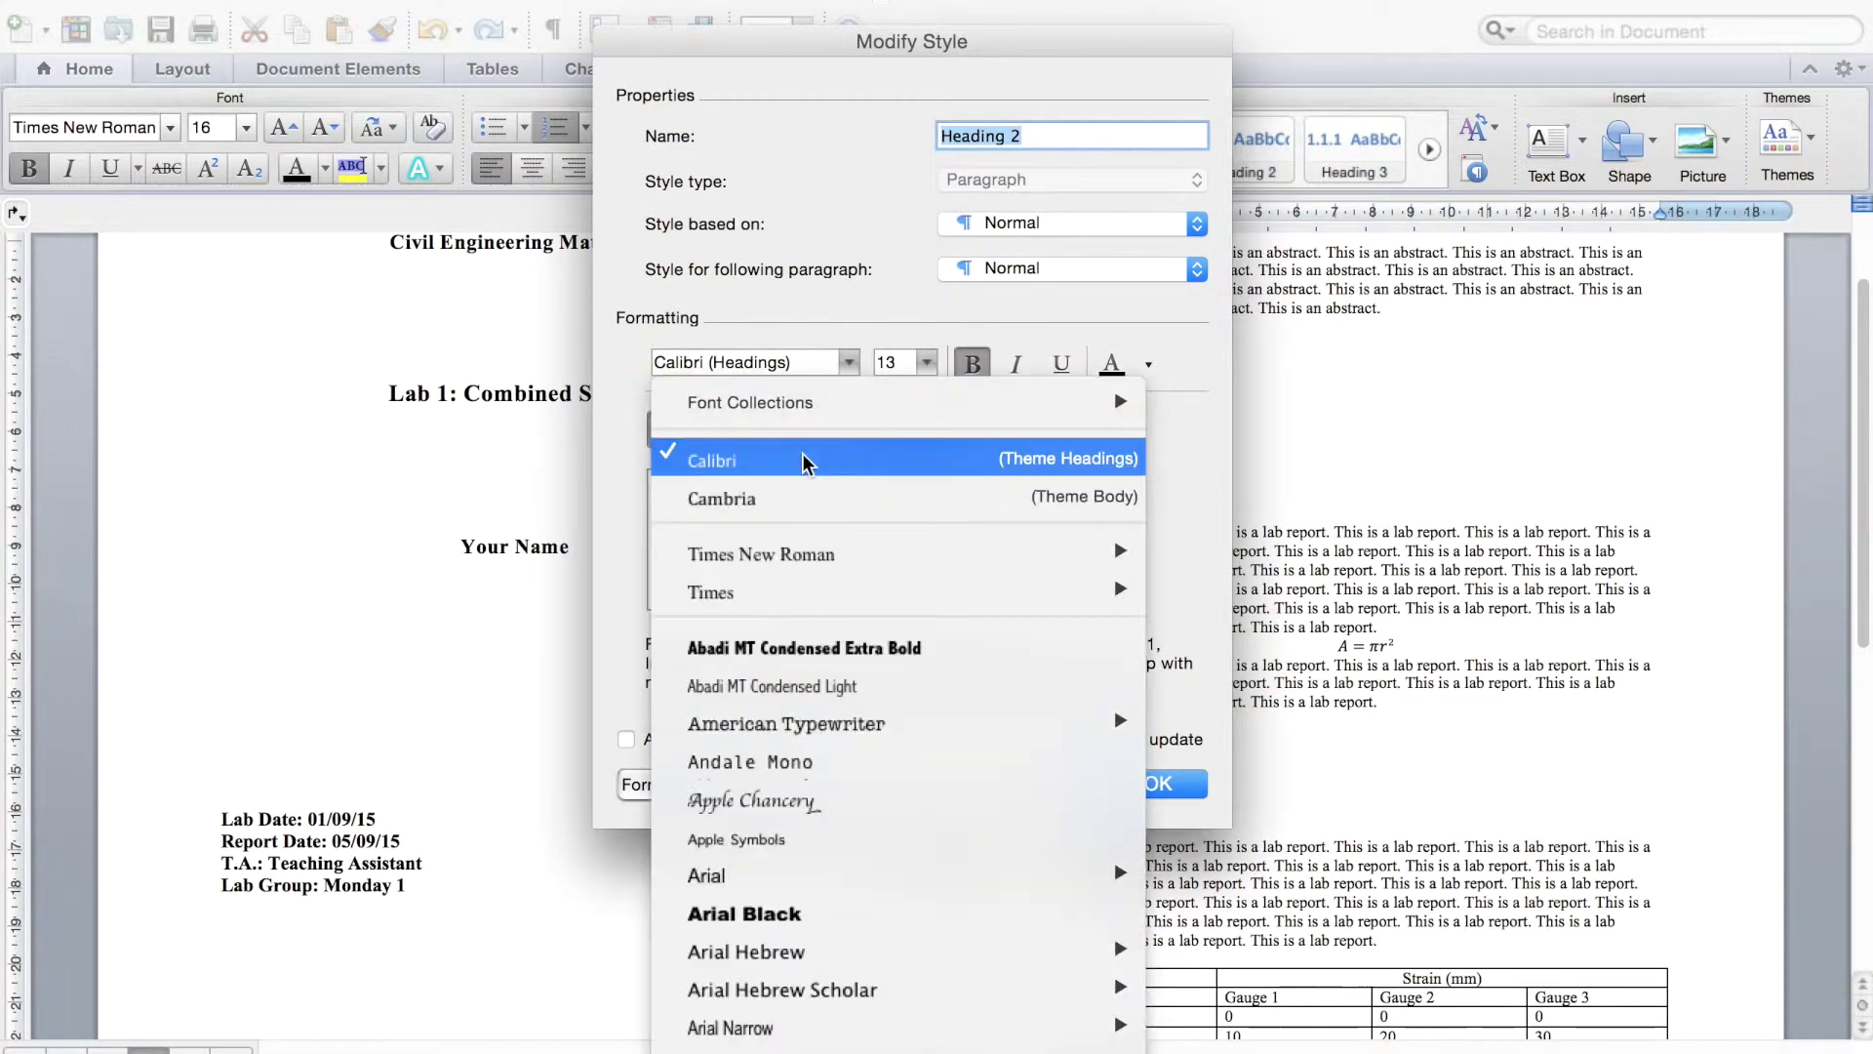
{"action": "left_click", "coordinate": [758, 551]}
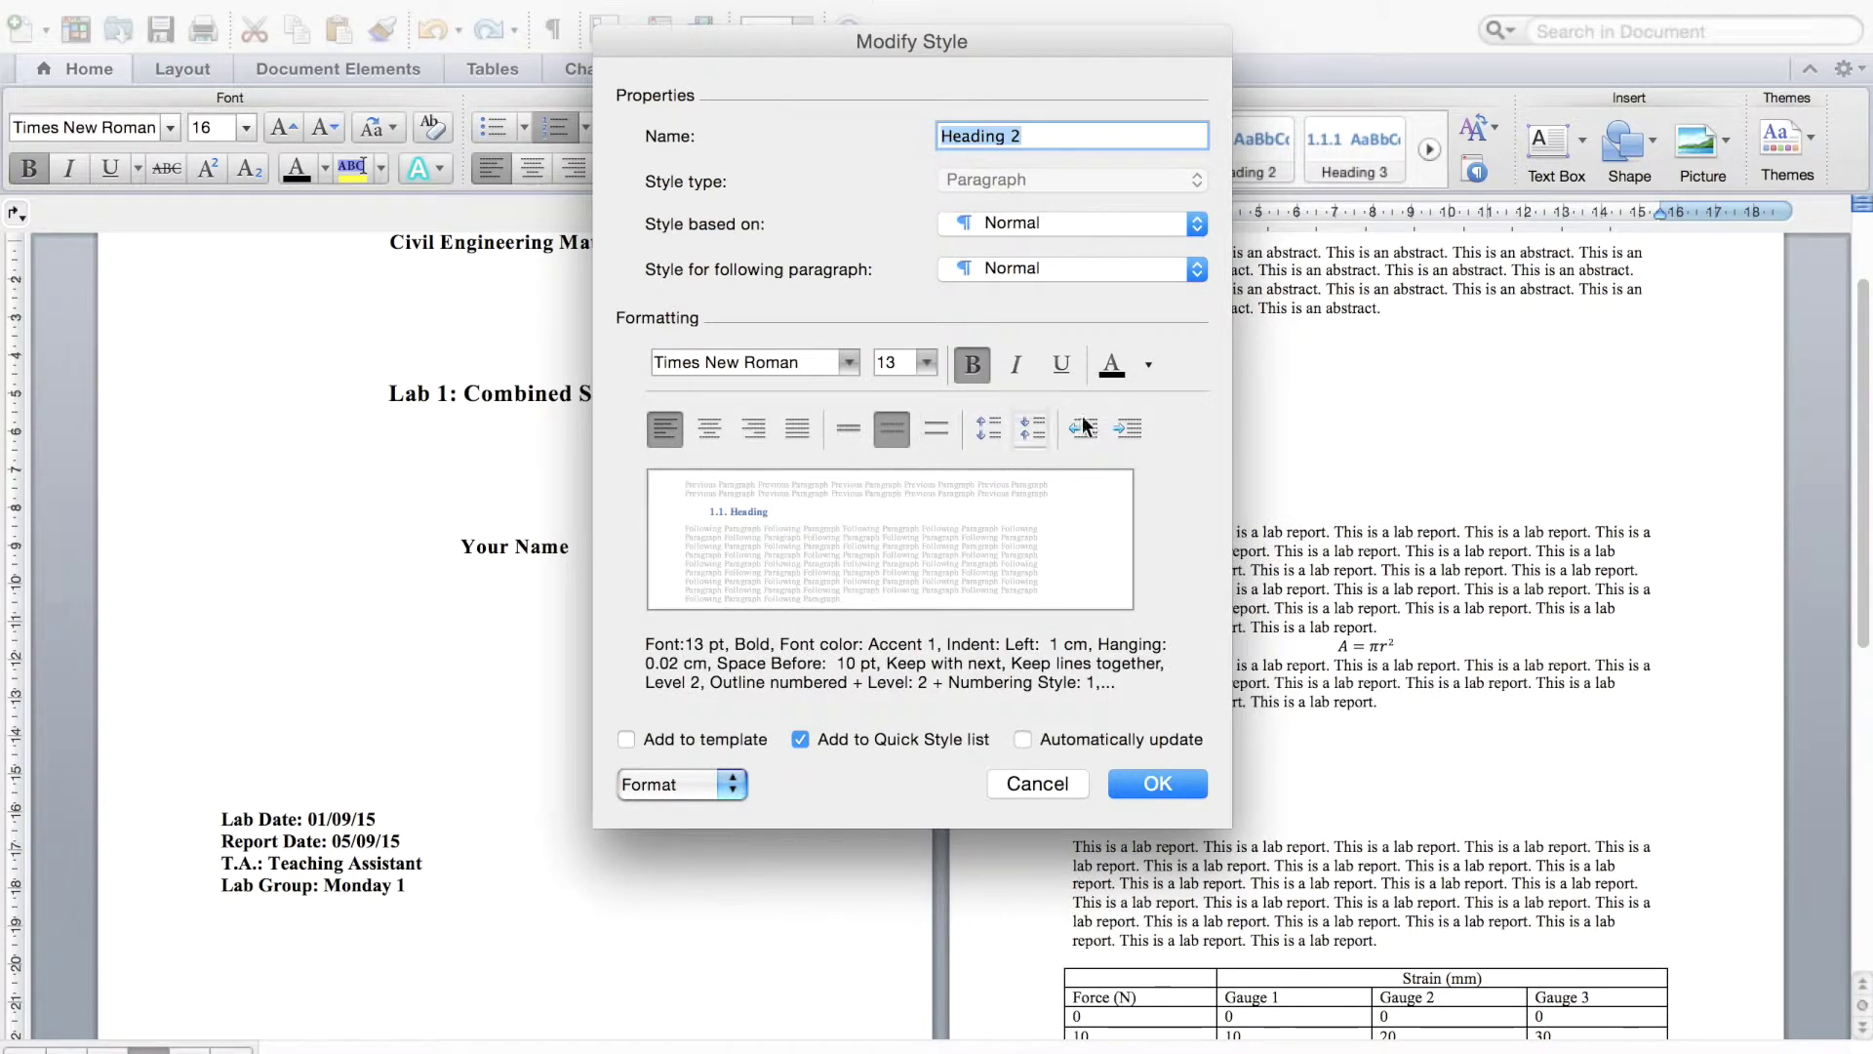
{"action": "left_click", "coordinate": [1112, 366]}
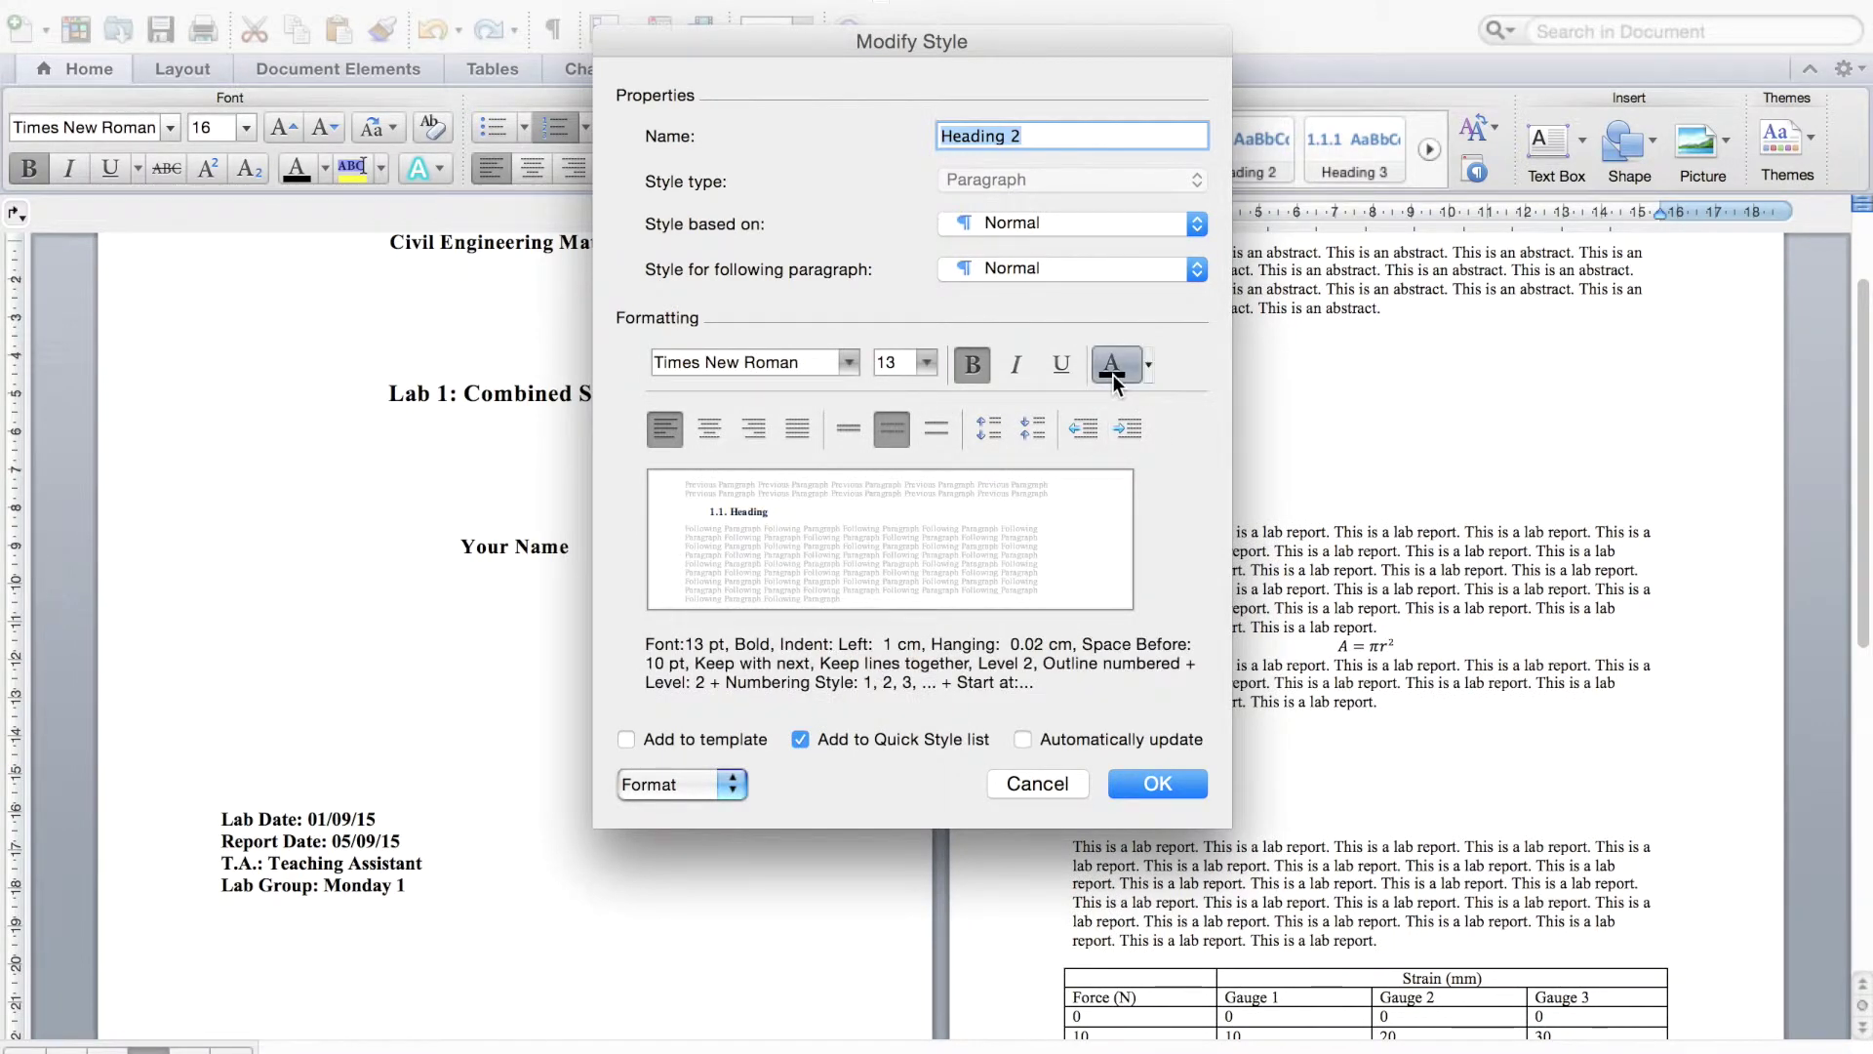
Step: Give the Heading 2 style 12 pt spacing after and Single line spacing, and apply the style changes
{"action": "left_click", "coordinate": [708, 777]}
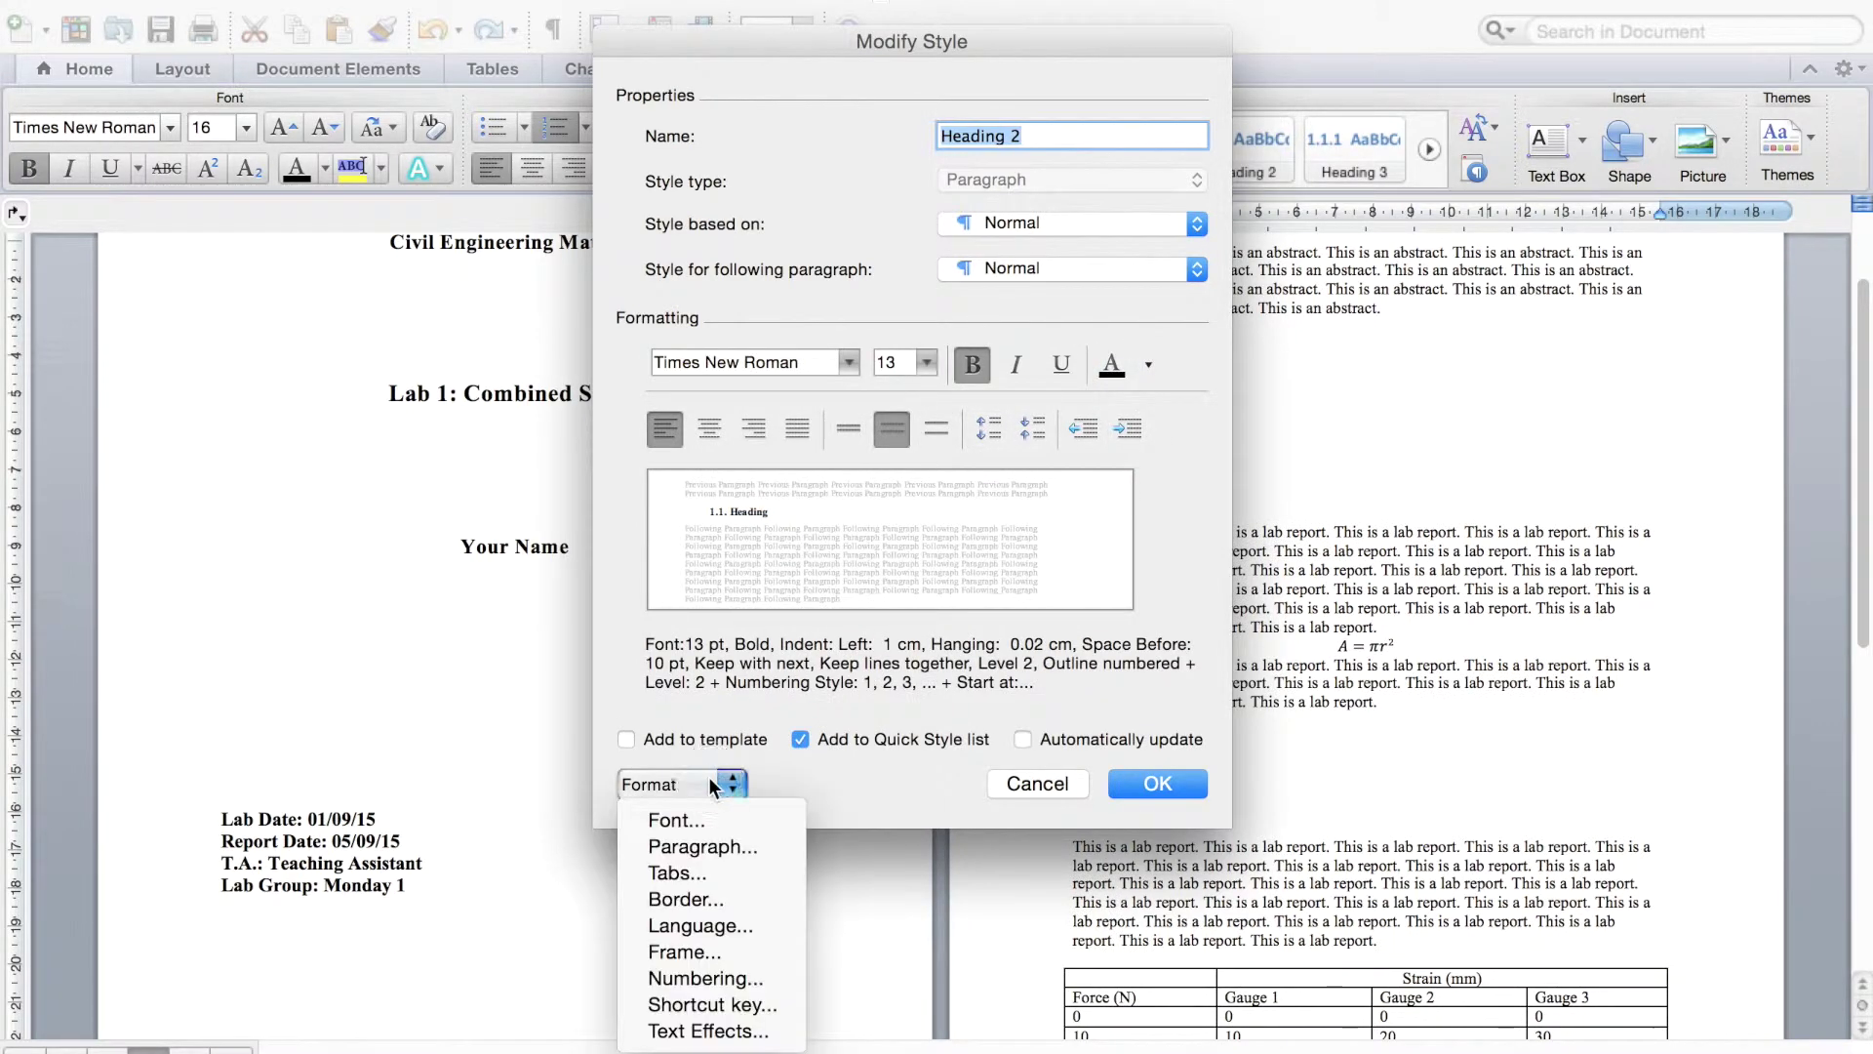
{"action": "left_click", "coordinate": [747, 853]}
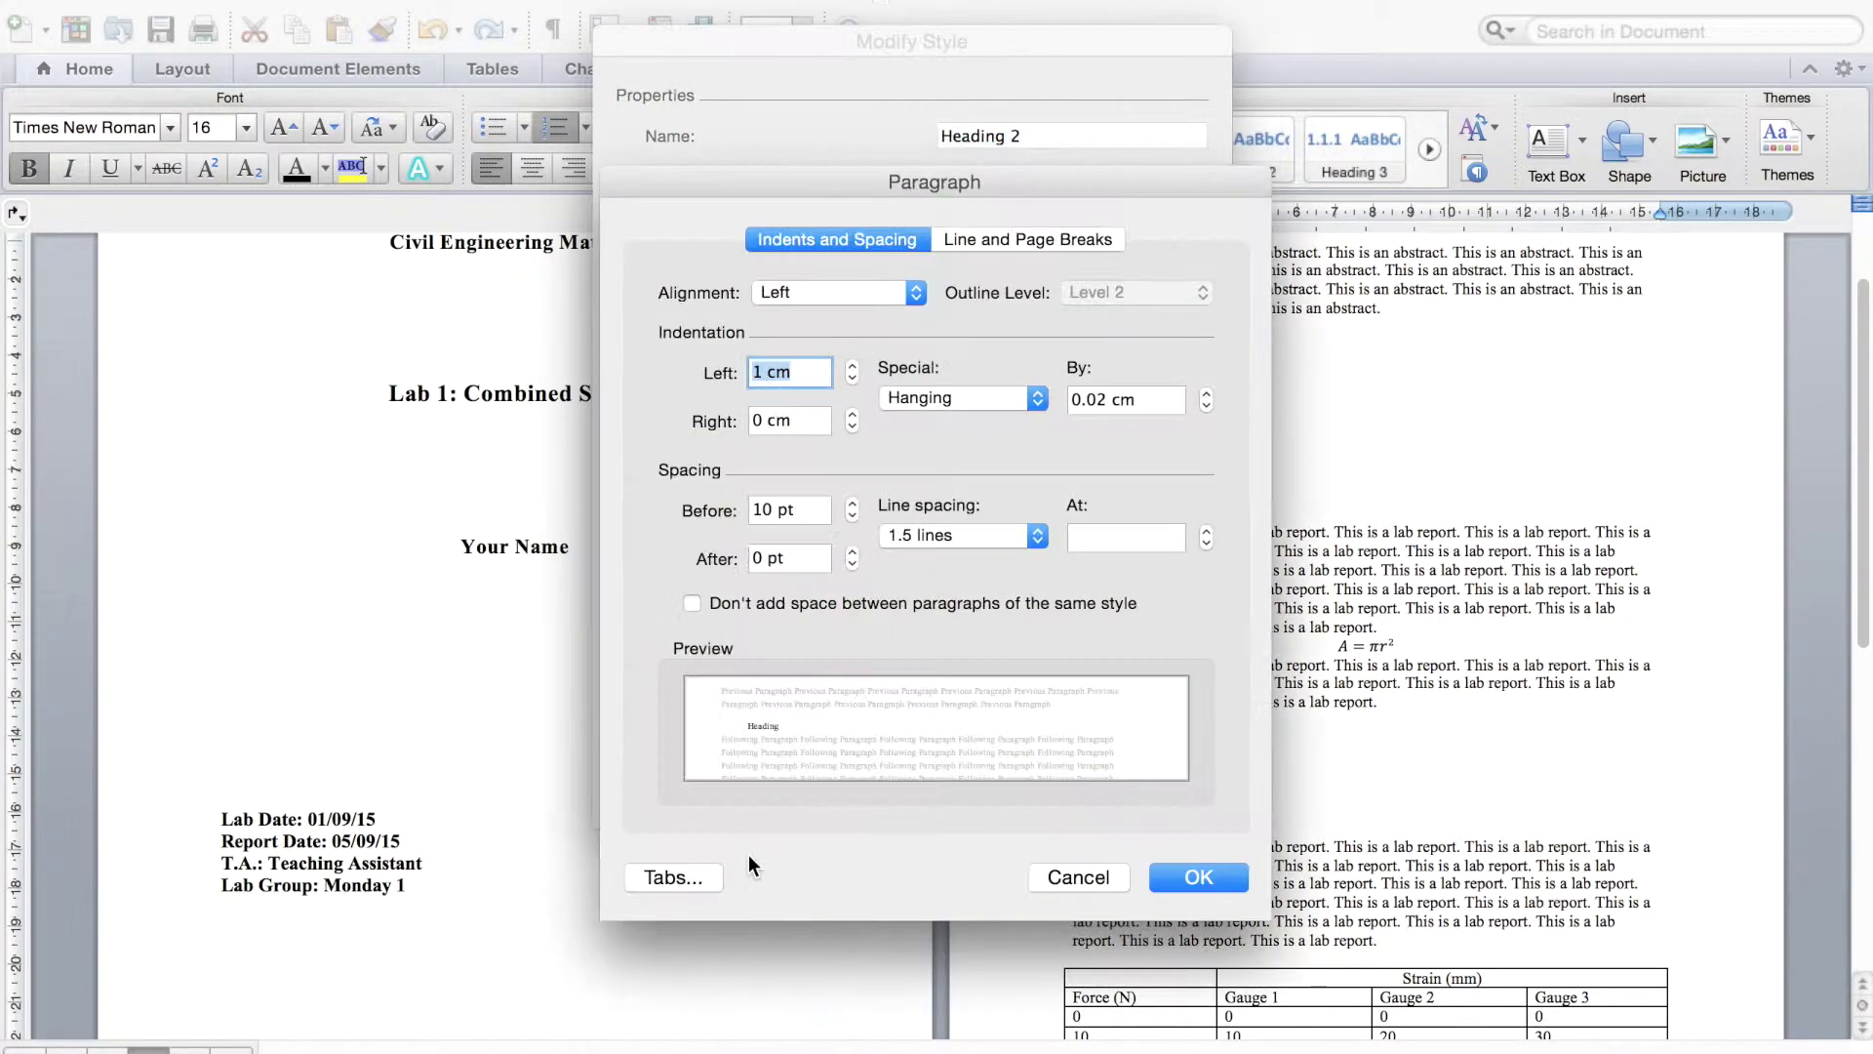
{"action": "left_click", "coordinate": [852, 553]}
{"action": "left_click", "coordinate": [852, 552]}
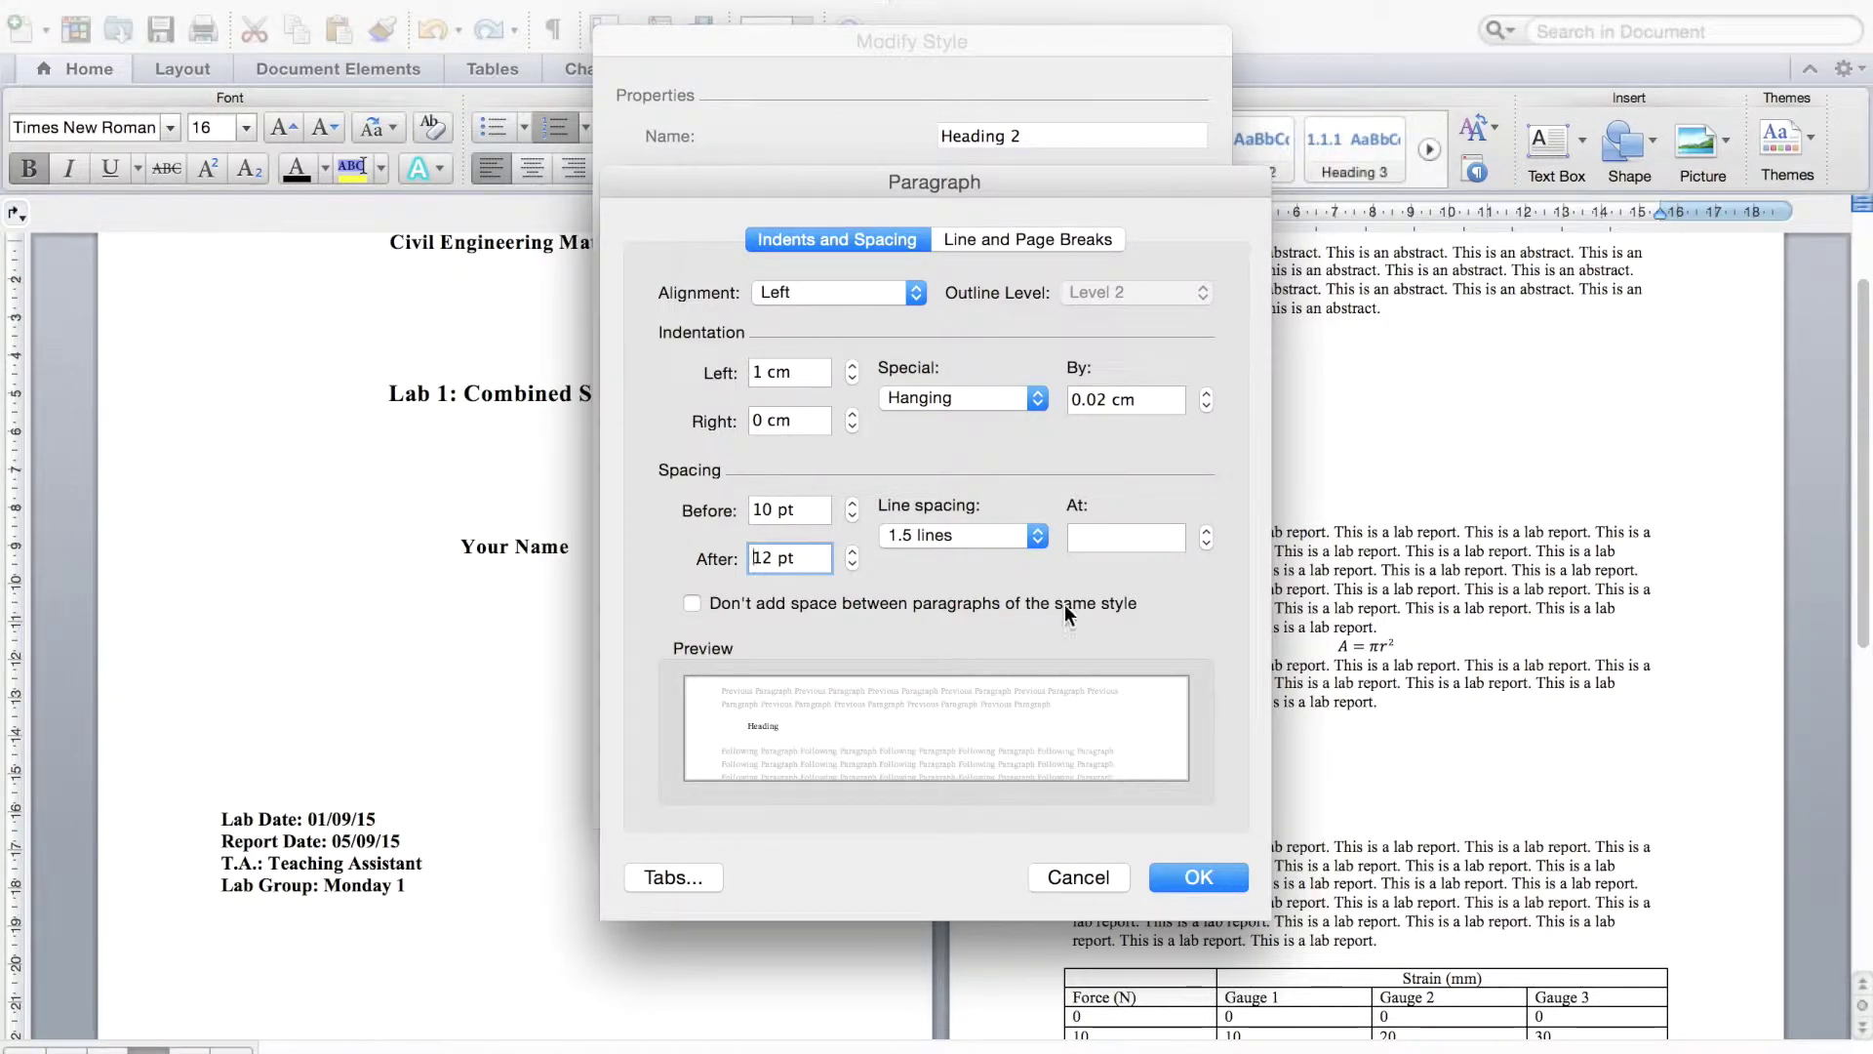
{"action": "left_click", "coordinate": [1038, 535]}
{"action": "left_click", "coordinate": [993, 509]}
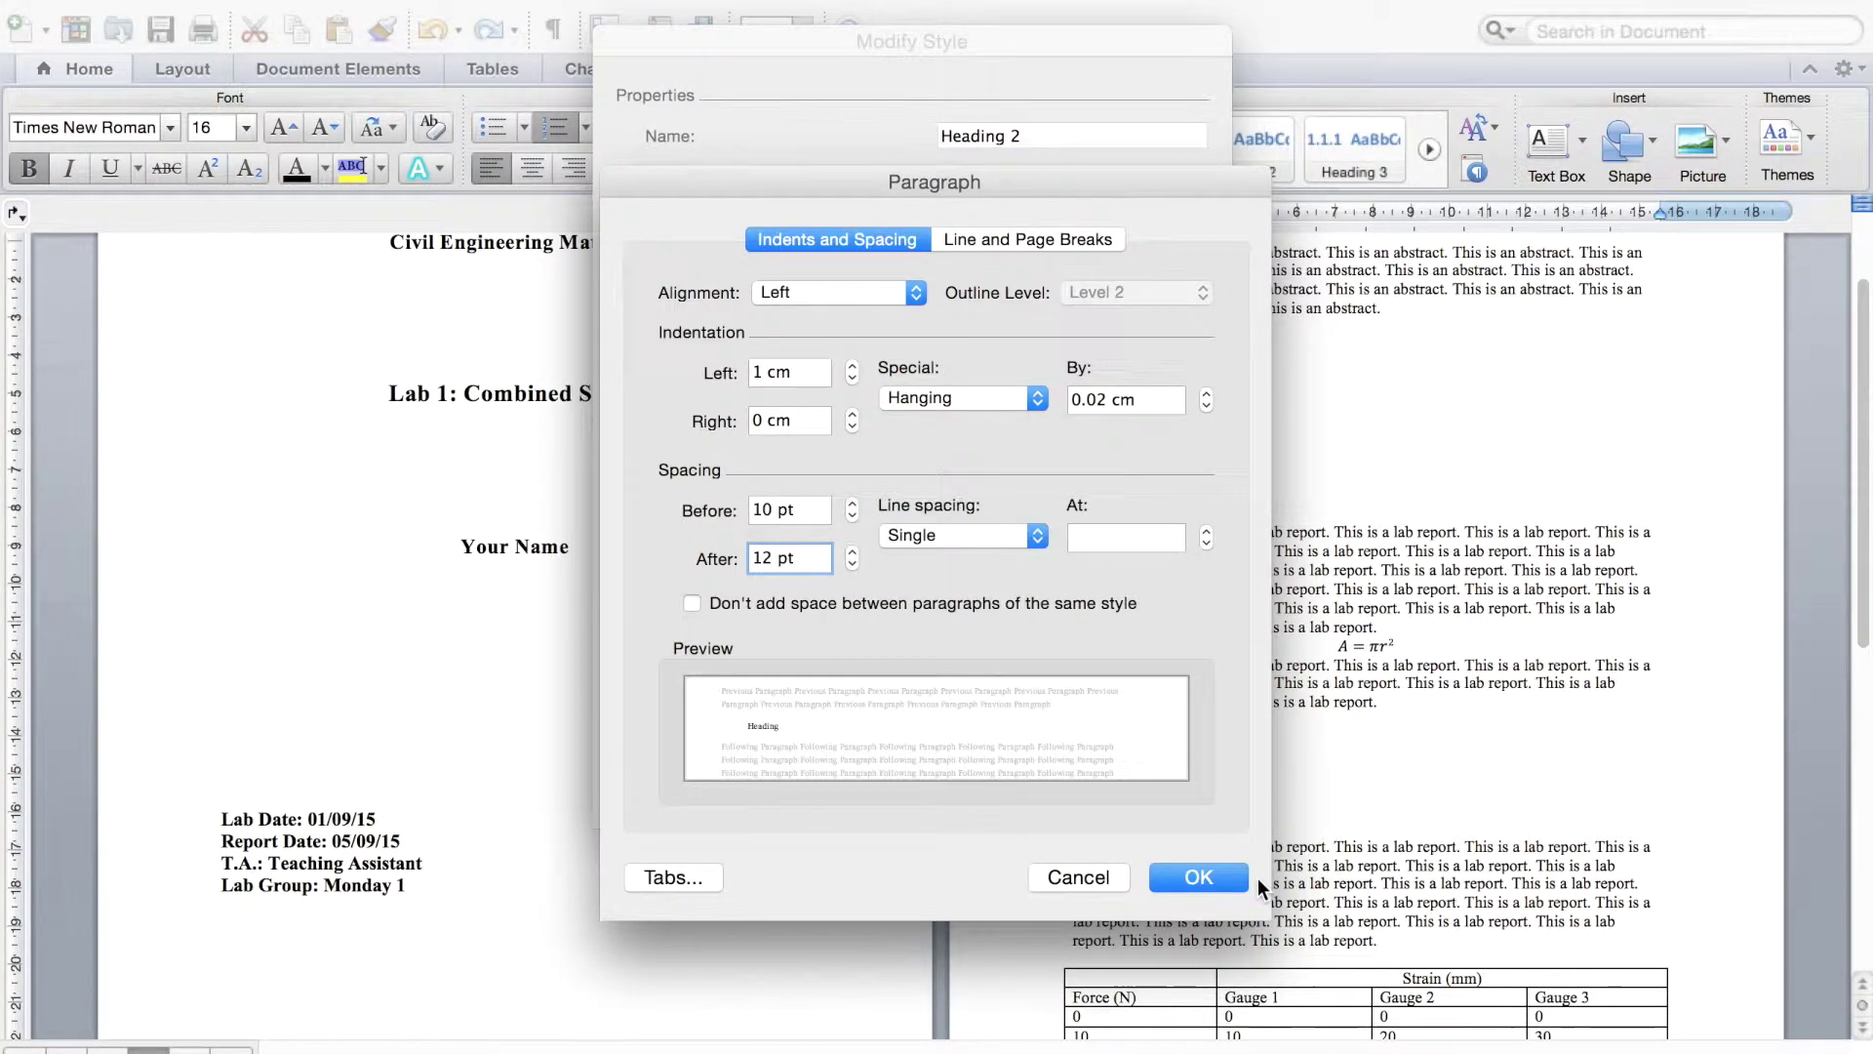
{"action": "left_click", "coordinate": [1227, 879]}
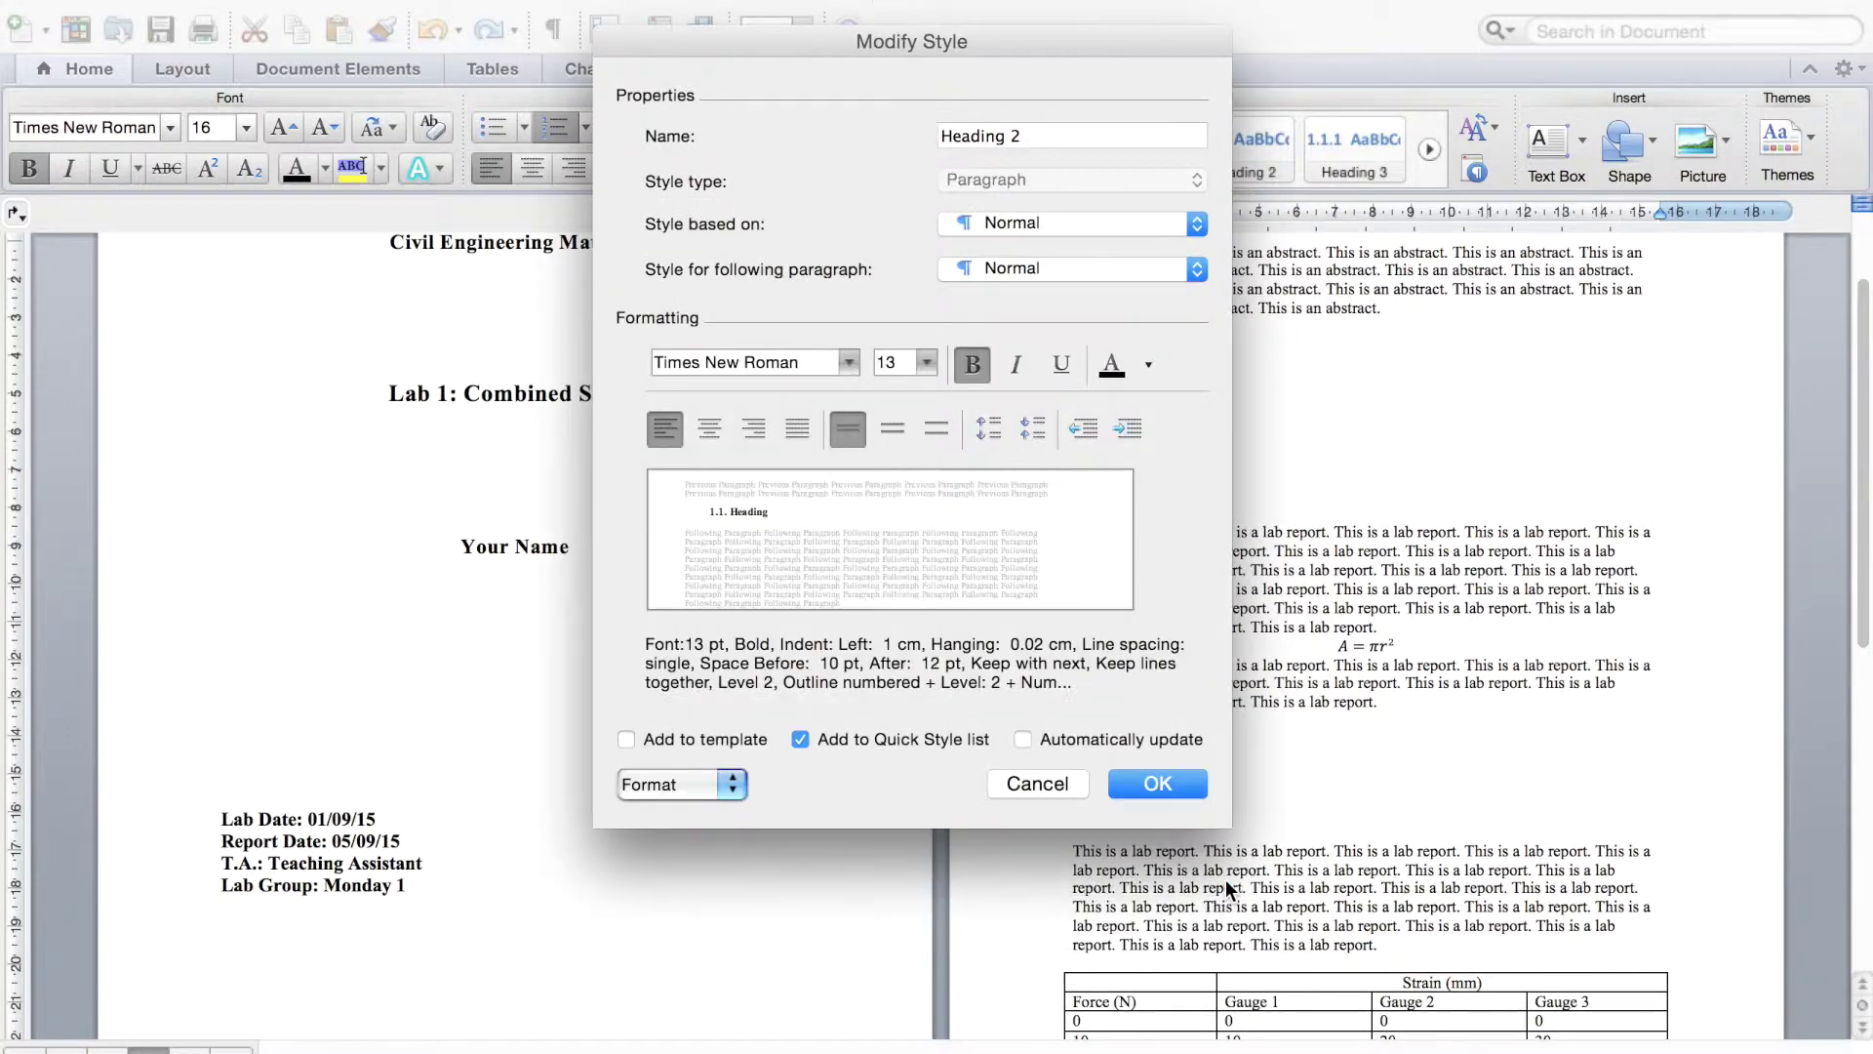
{"action": "left_click", "coordinate": [1154, 786]}
Step: Insert a caption with the Table label, reading "Table 1", above the Force (N) strain table
{"action": "scroll", "coordinate": [1451, 906], "scroll_direction": "down", "scroll_amount": 1}
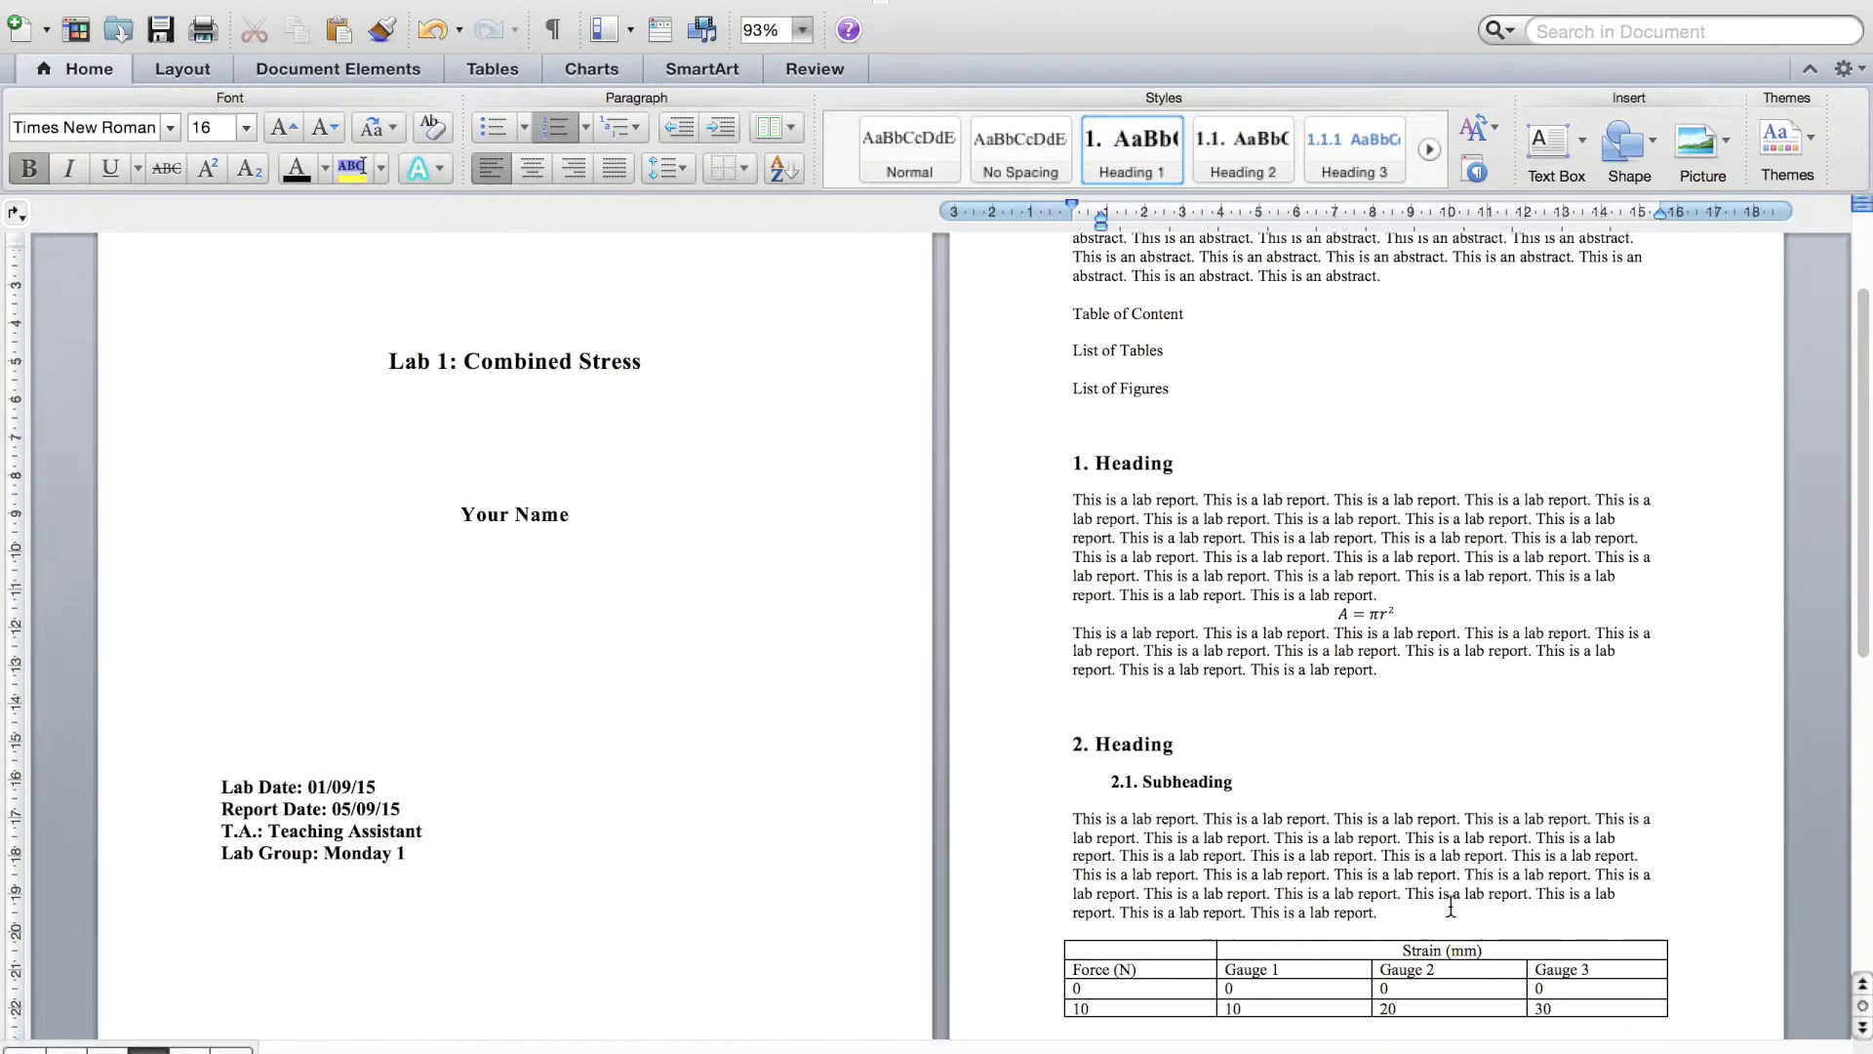
{"action": "scroll", "coordinate": [1451, 906], "scroll_direction": "down", "scroll_amount": 5}
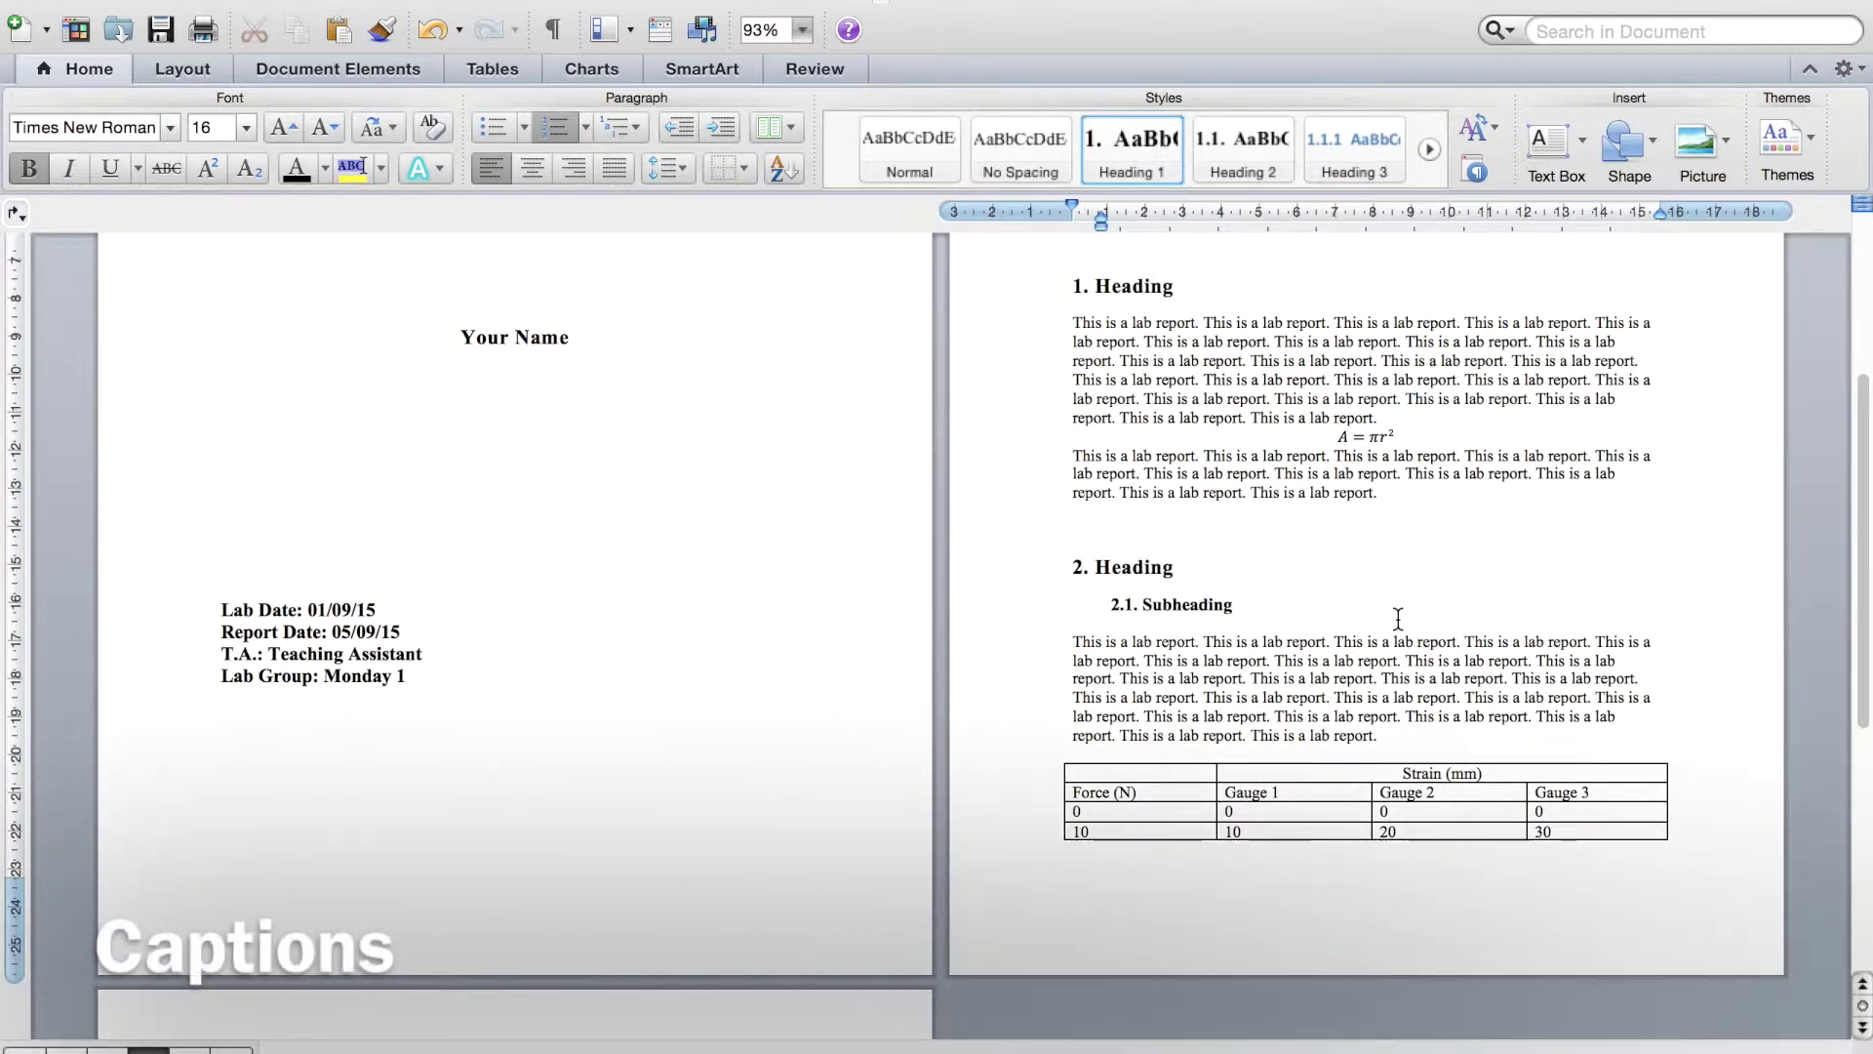
{"action": "scroll", "coordinate": [1385, 697], "scroll_direction": "down", "scroll_amount": 5}
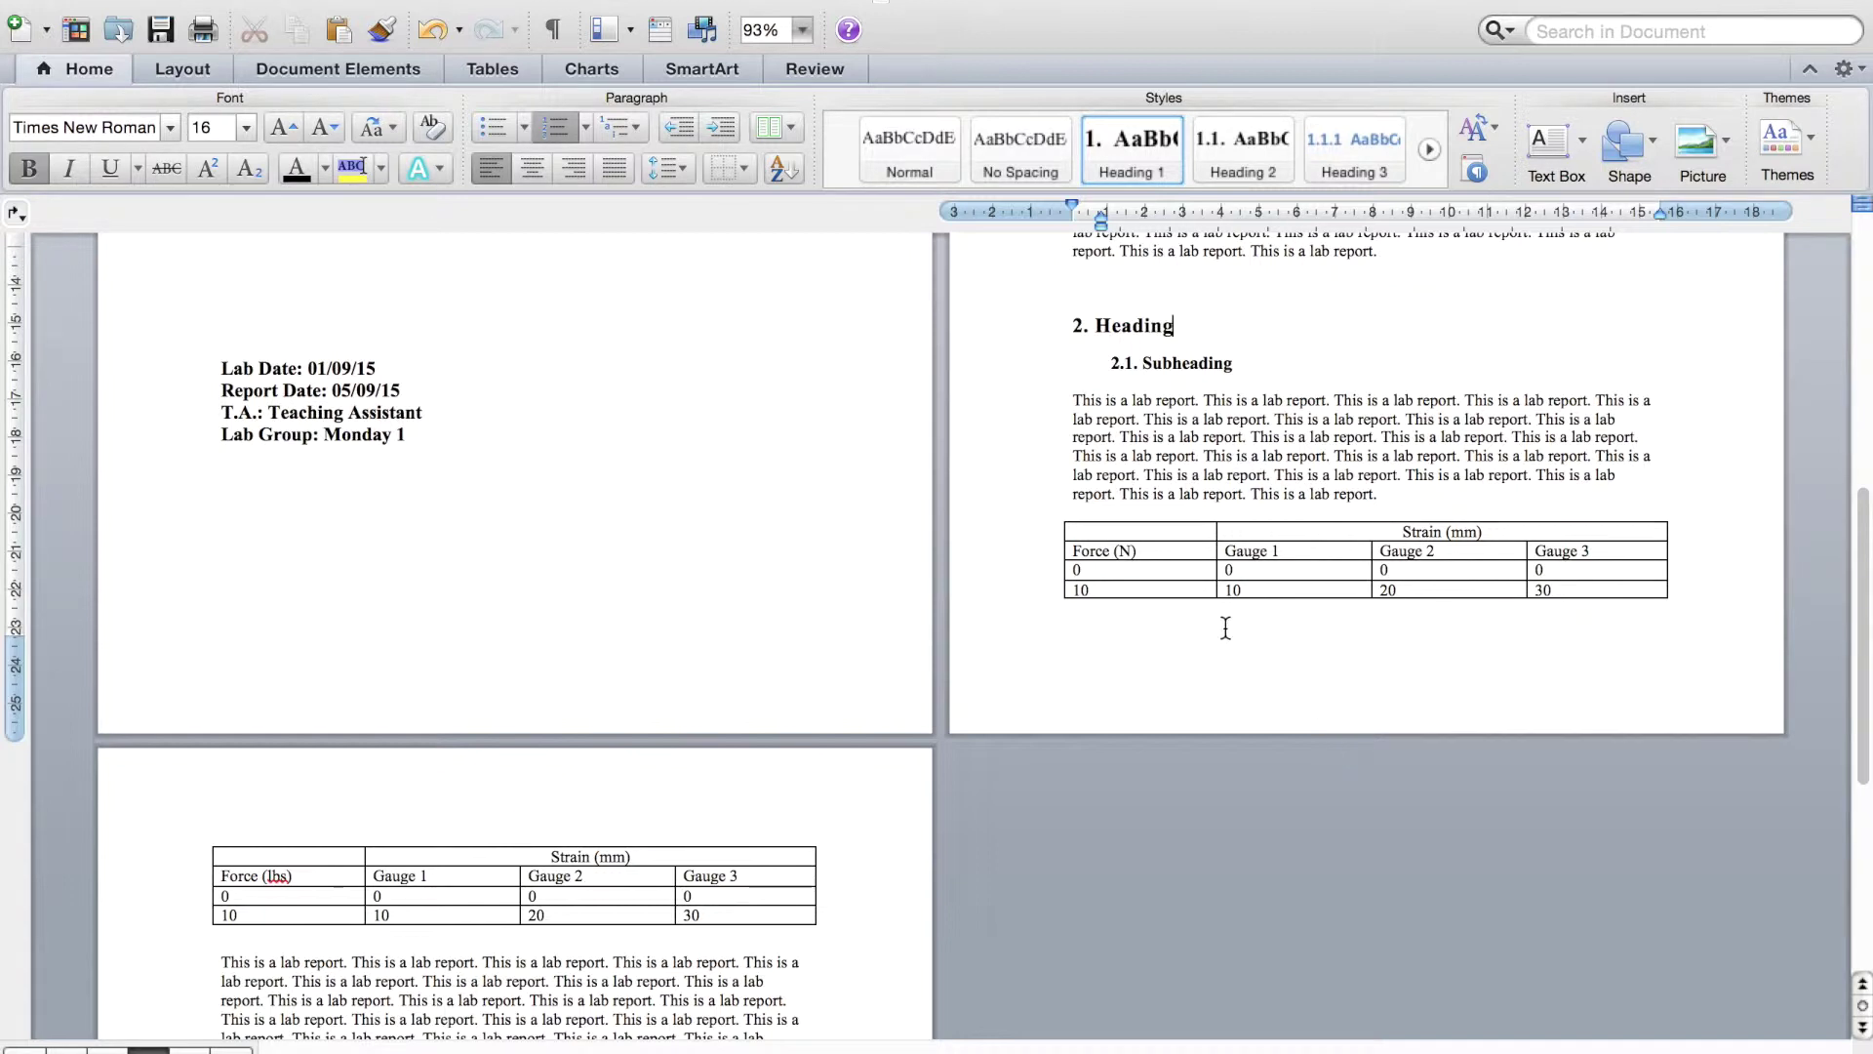
{"action": "mouse_move", "coordinate": [1180, 591]}
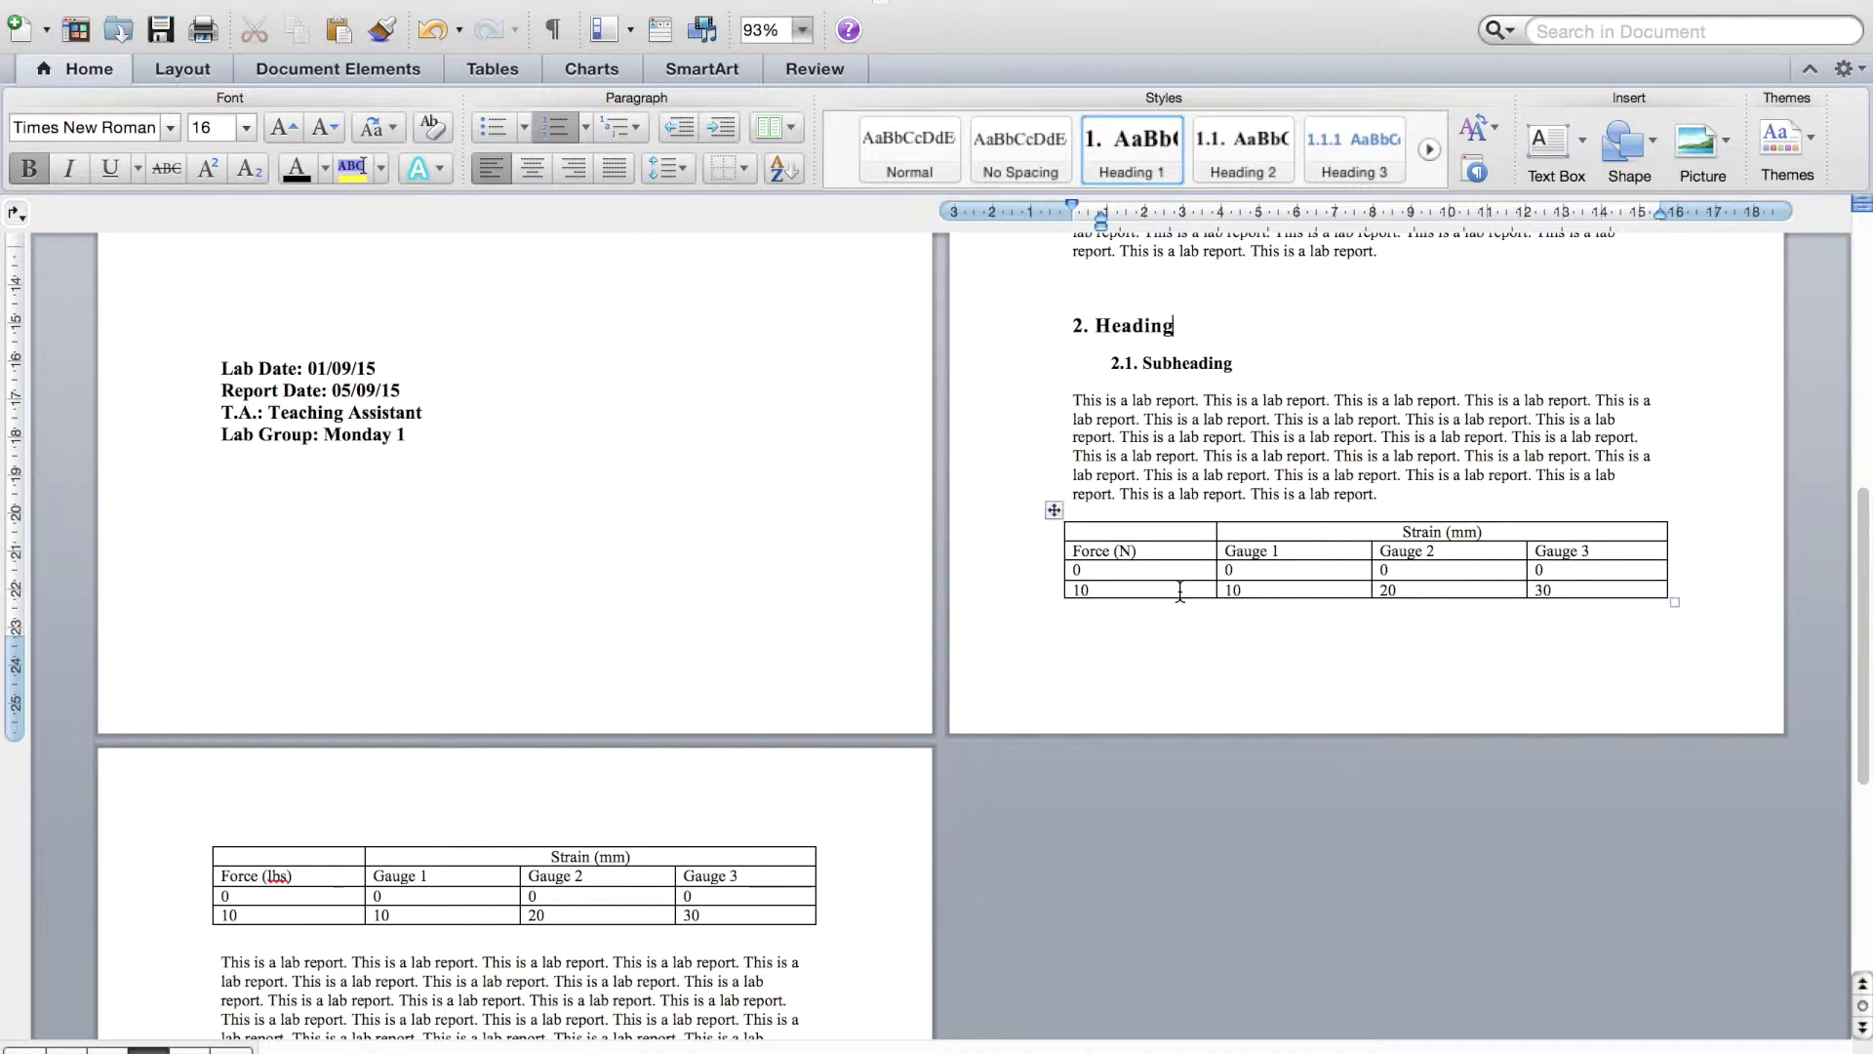
{"action": "left_click", "coordinate": [1056, 508]}
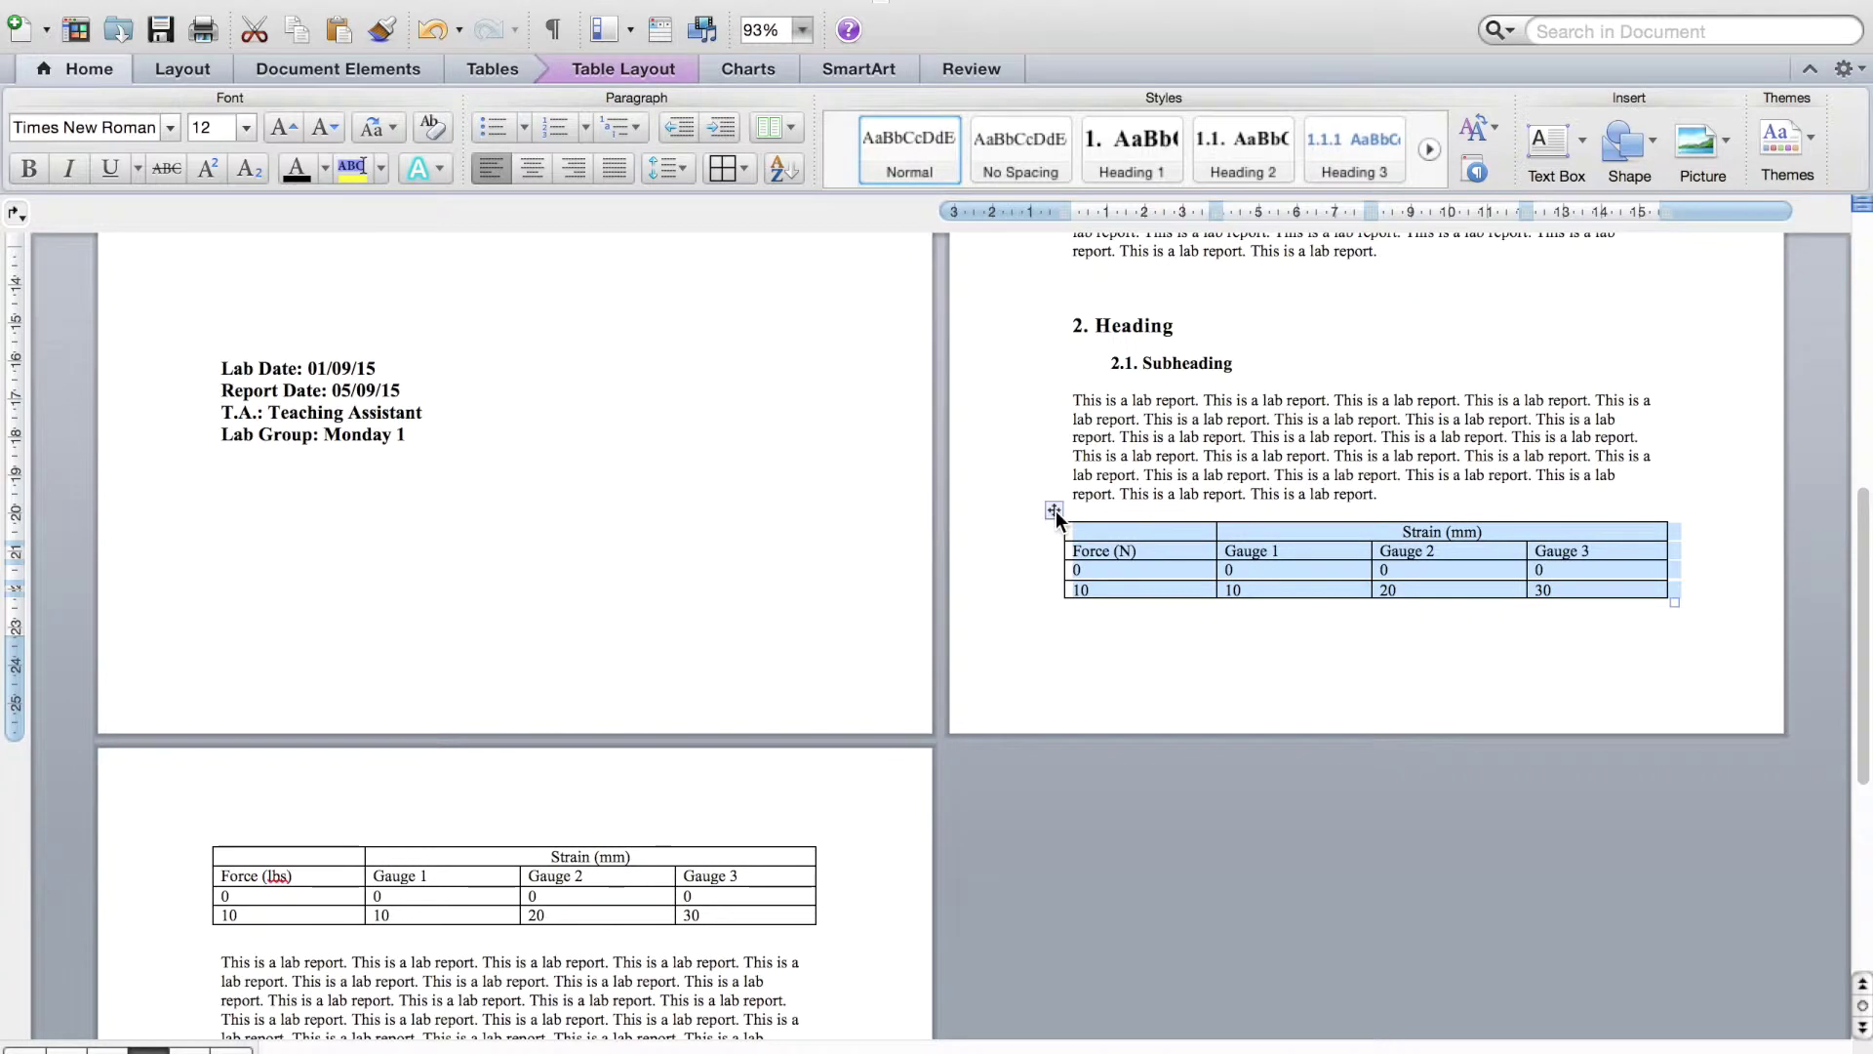
{"action": "right_click", "coordinate": [1056, 511]}
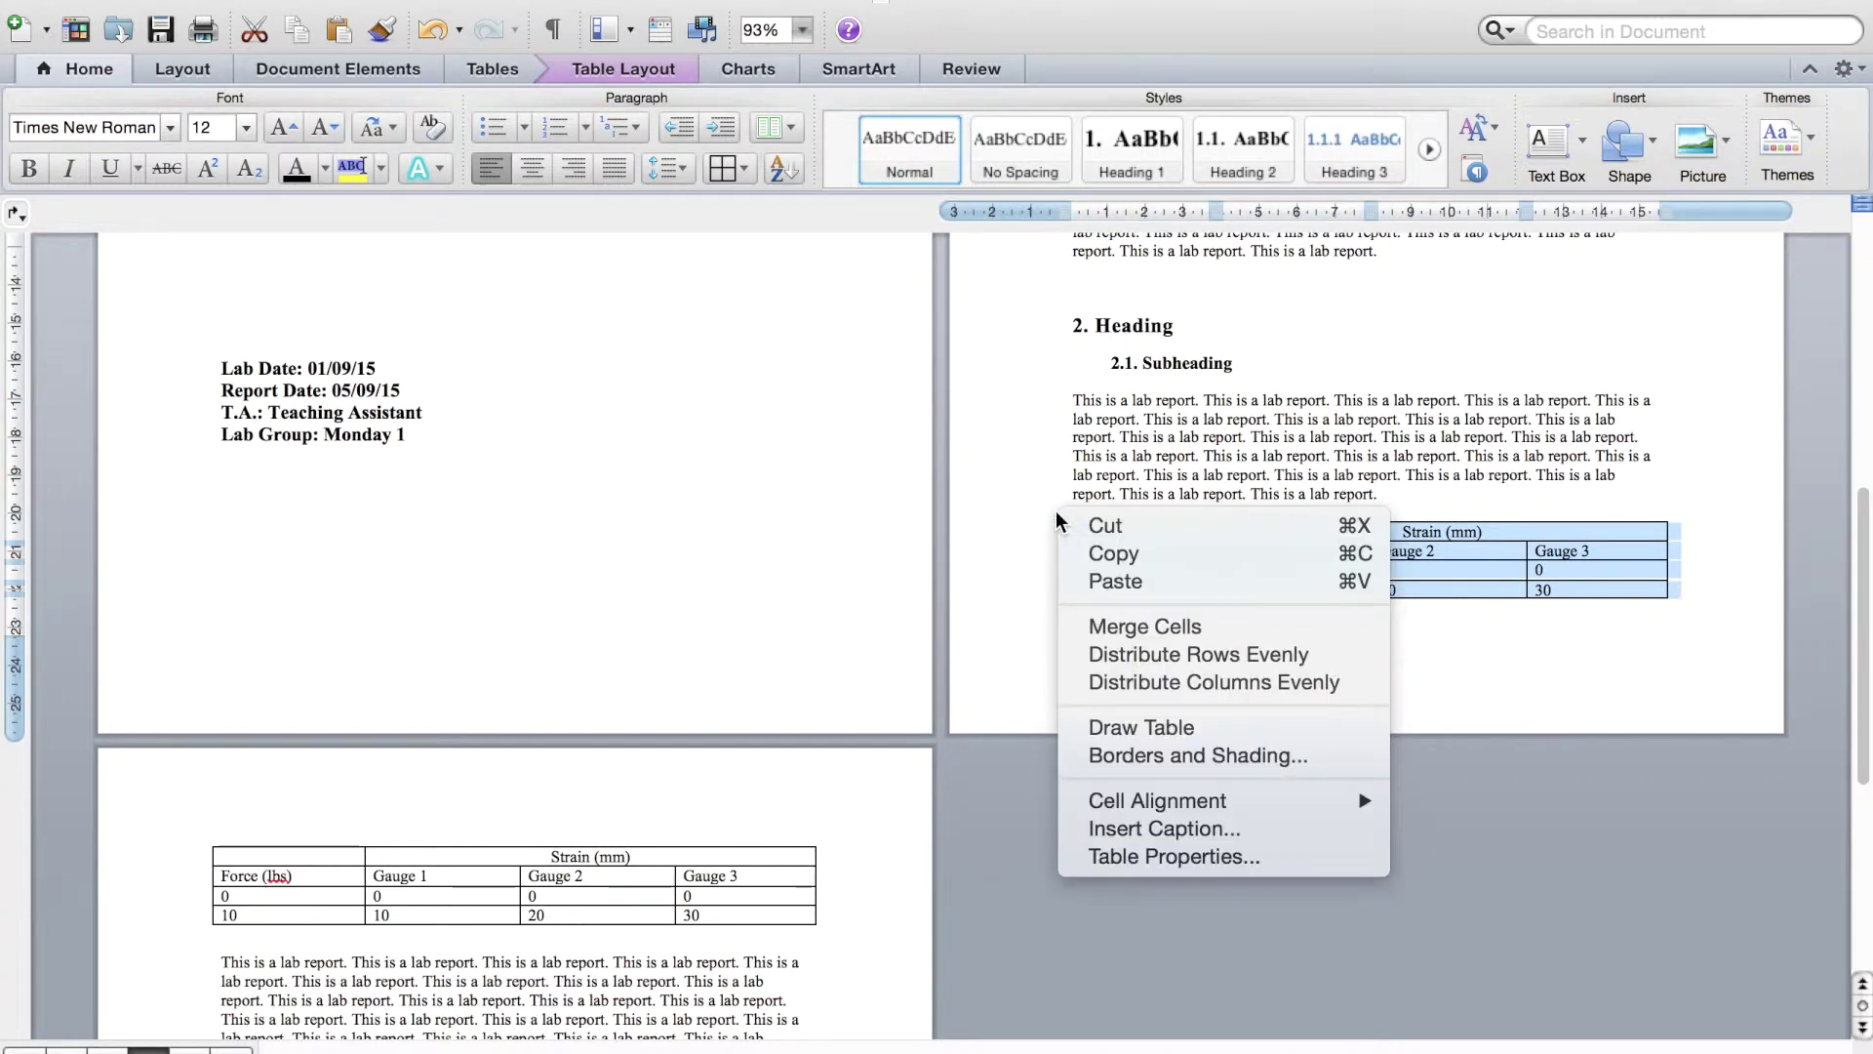
{"action": "left_click", "coordinate": [1129, 829]}
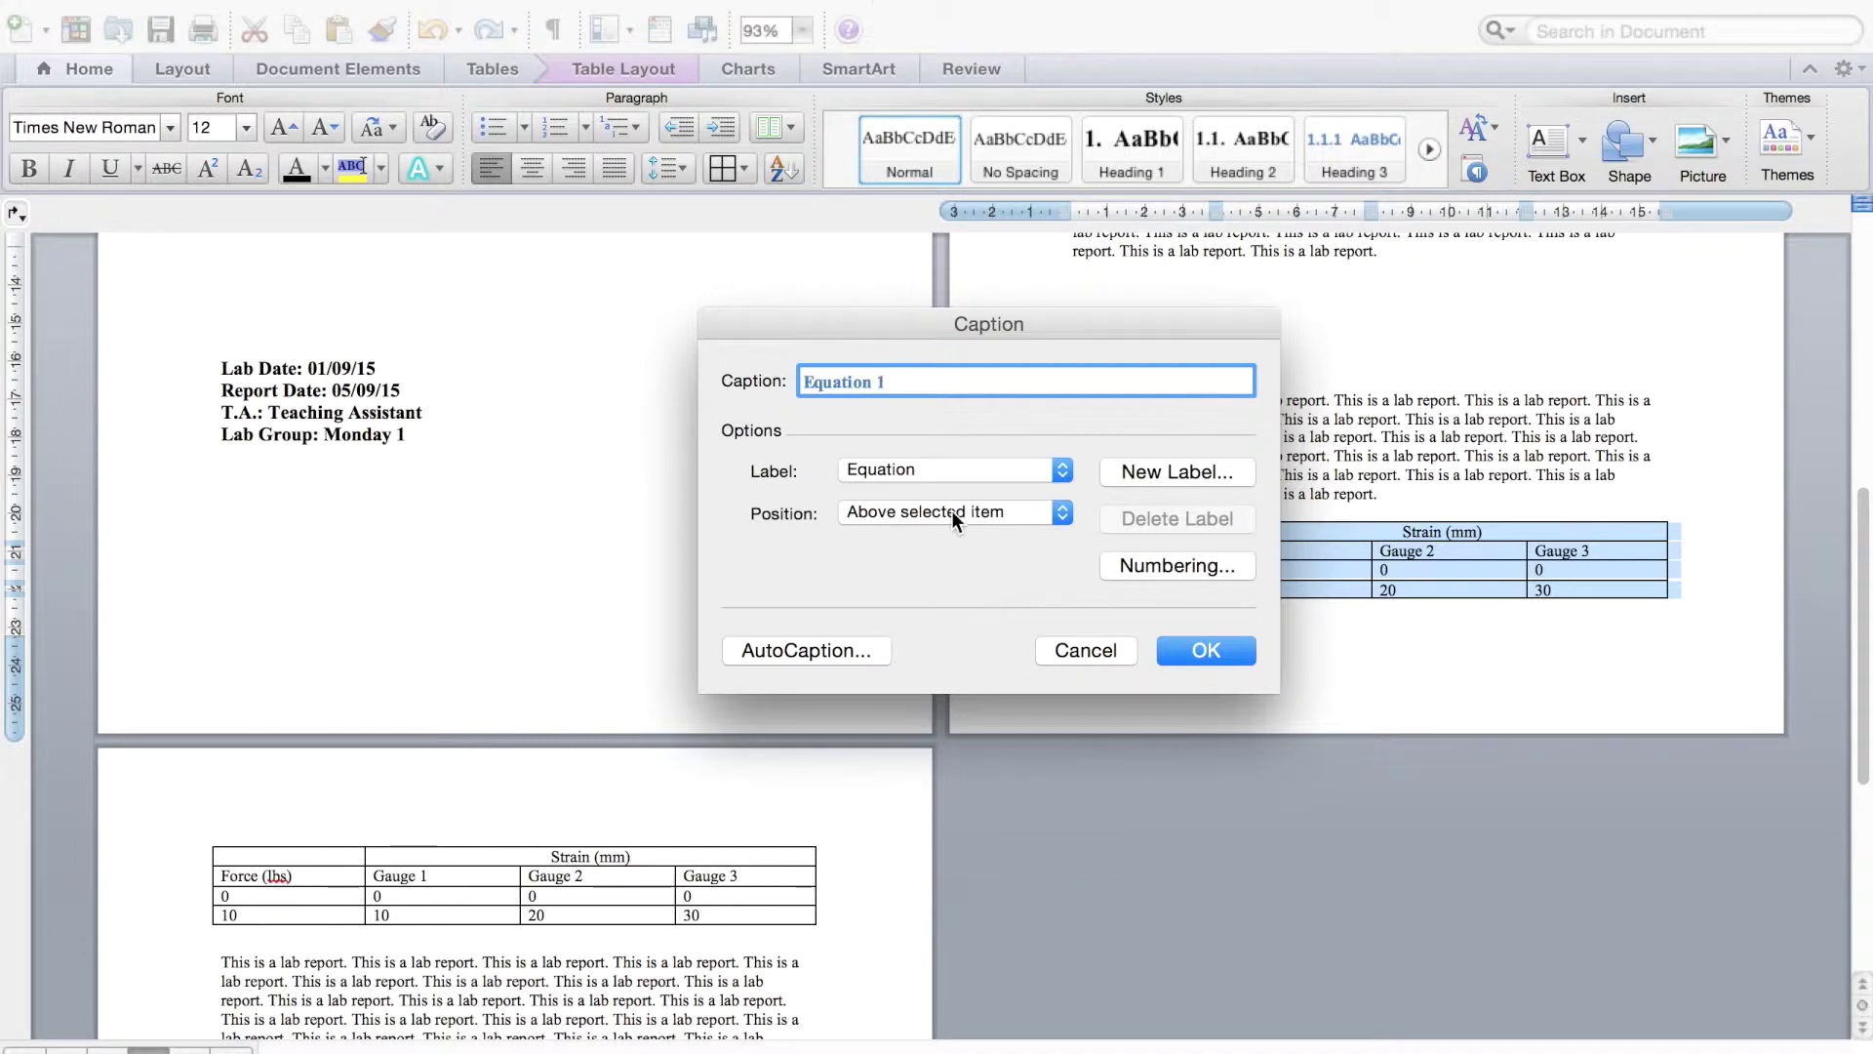
{"action": "left_click", "coordinate": [933, 471]}
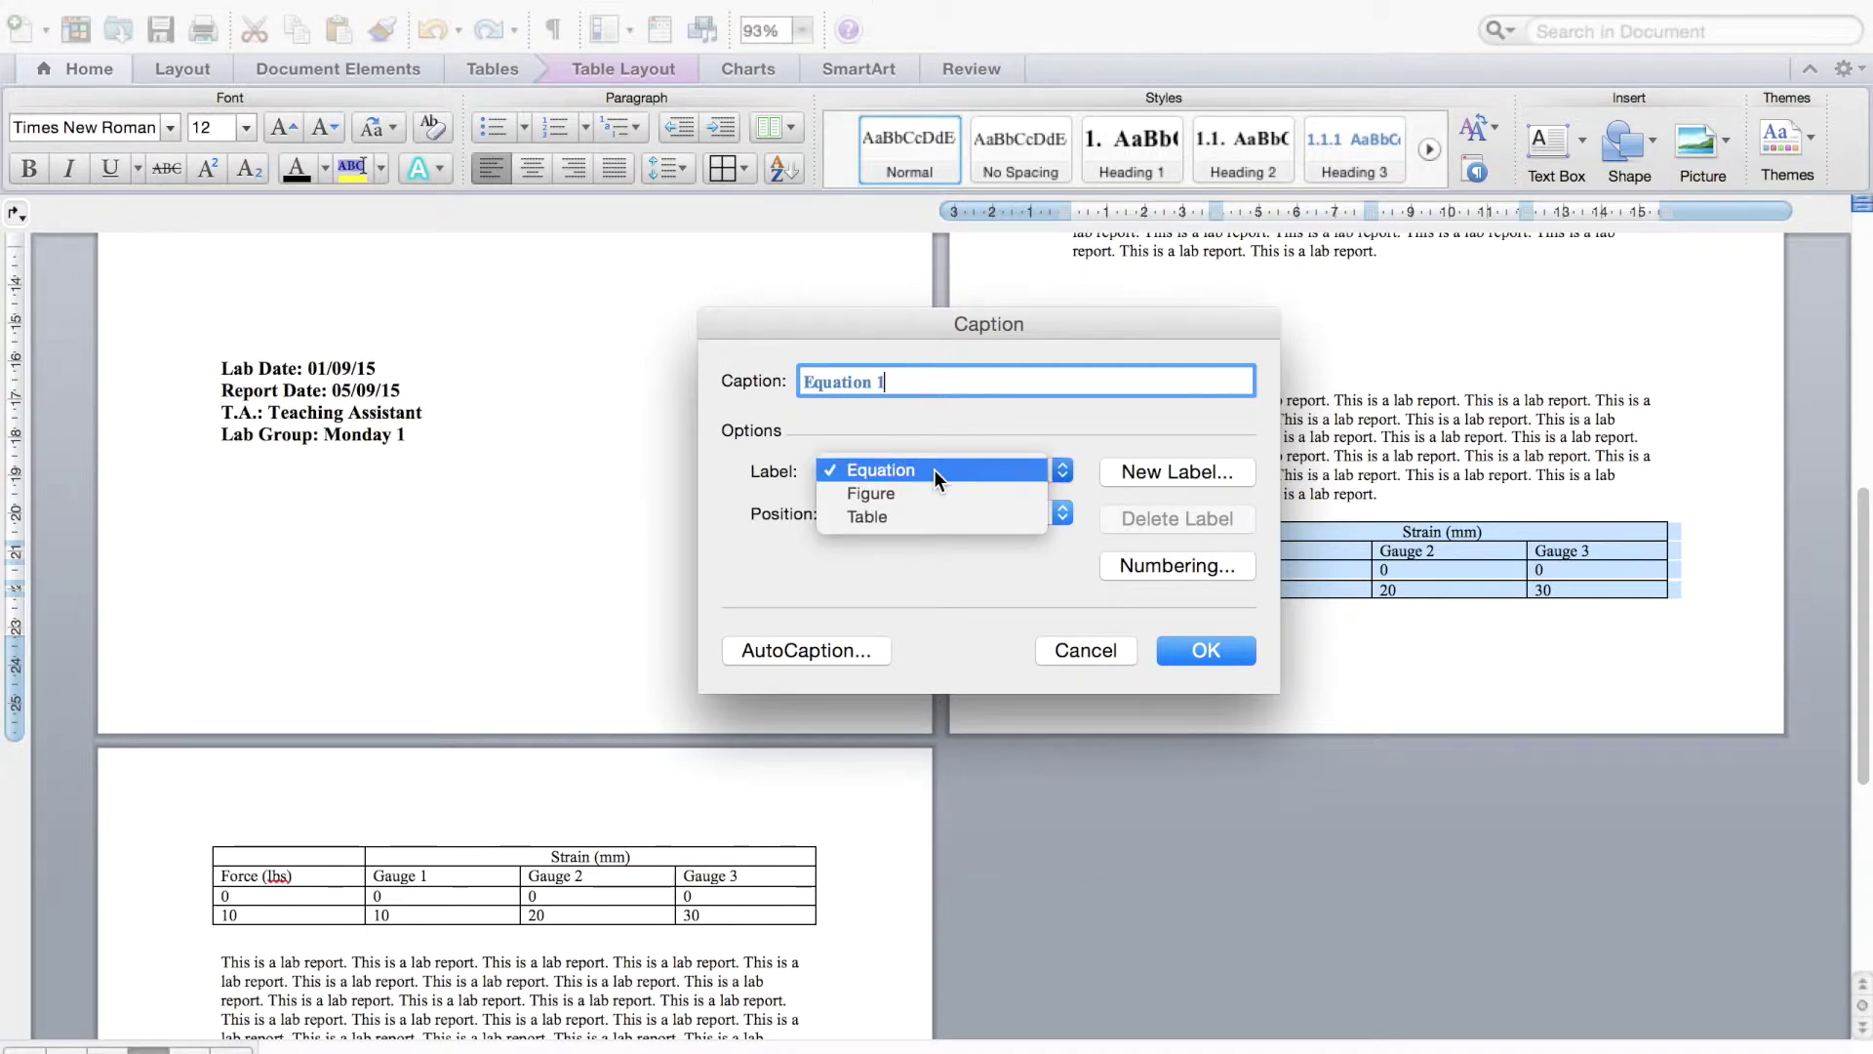
{"action": "left_click", "coordinate": [910, 519]}
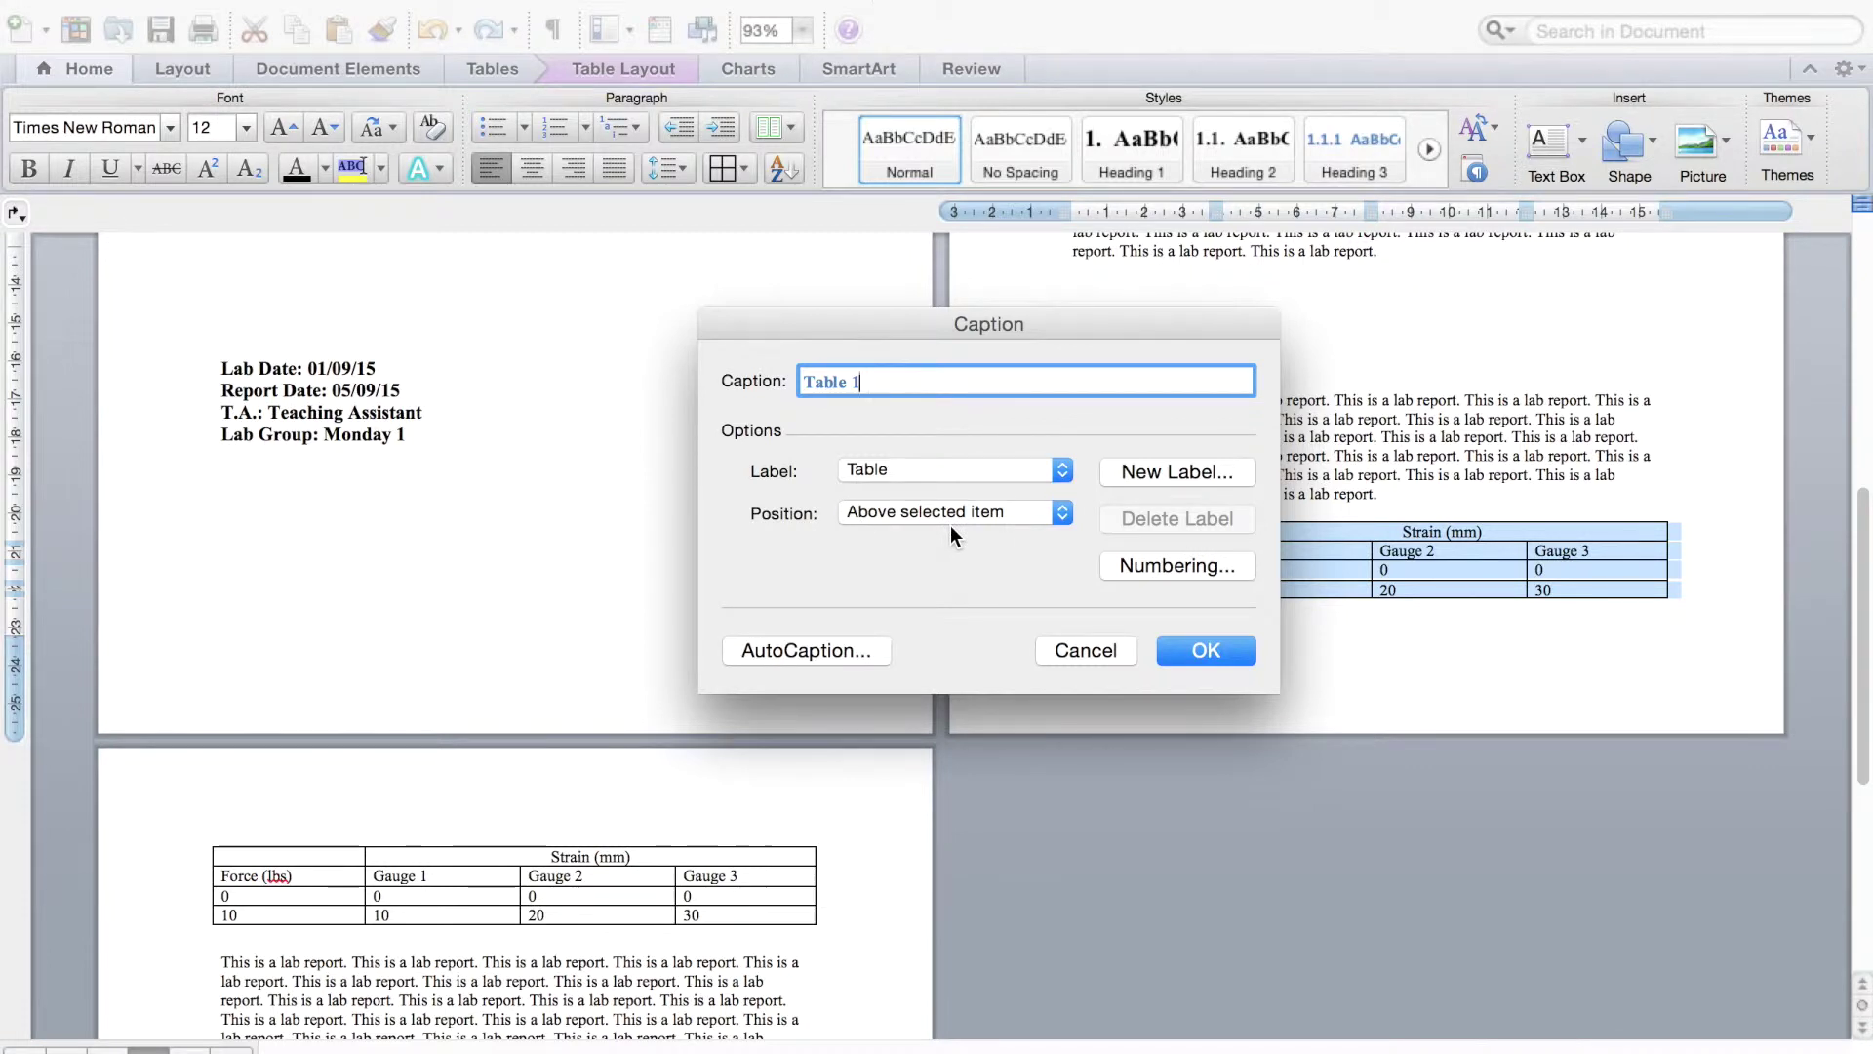
{"action": "left_click", "coordinate": [1207, 651]}
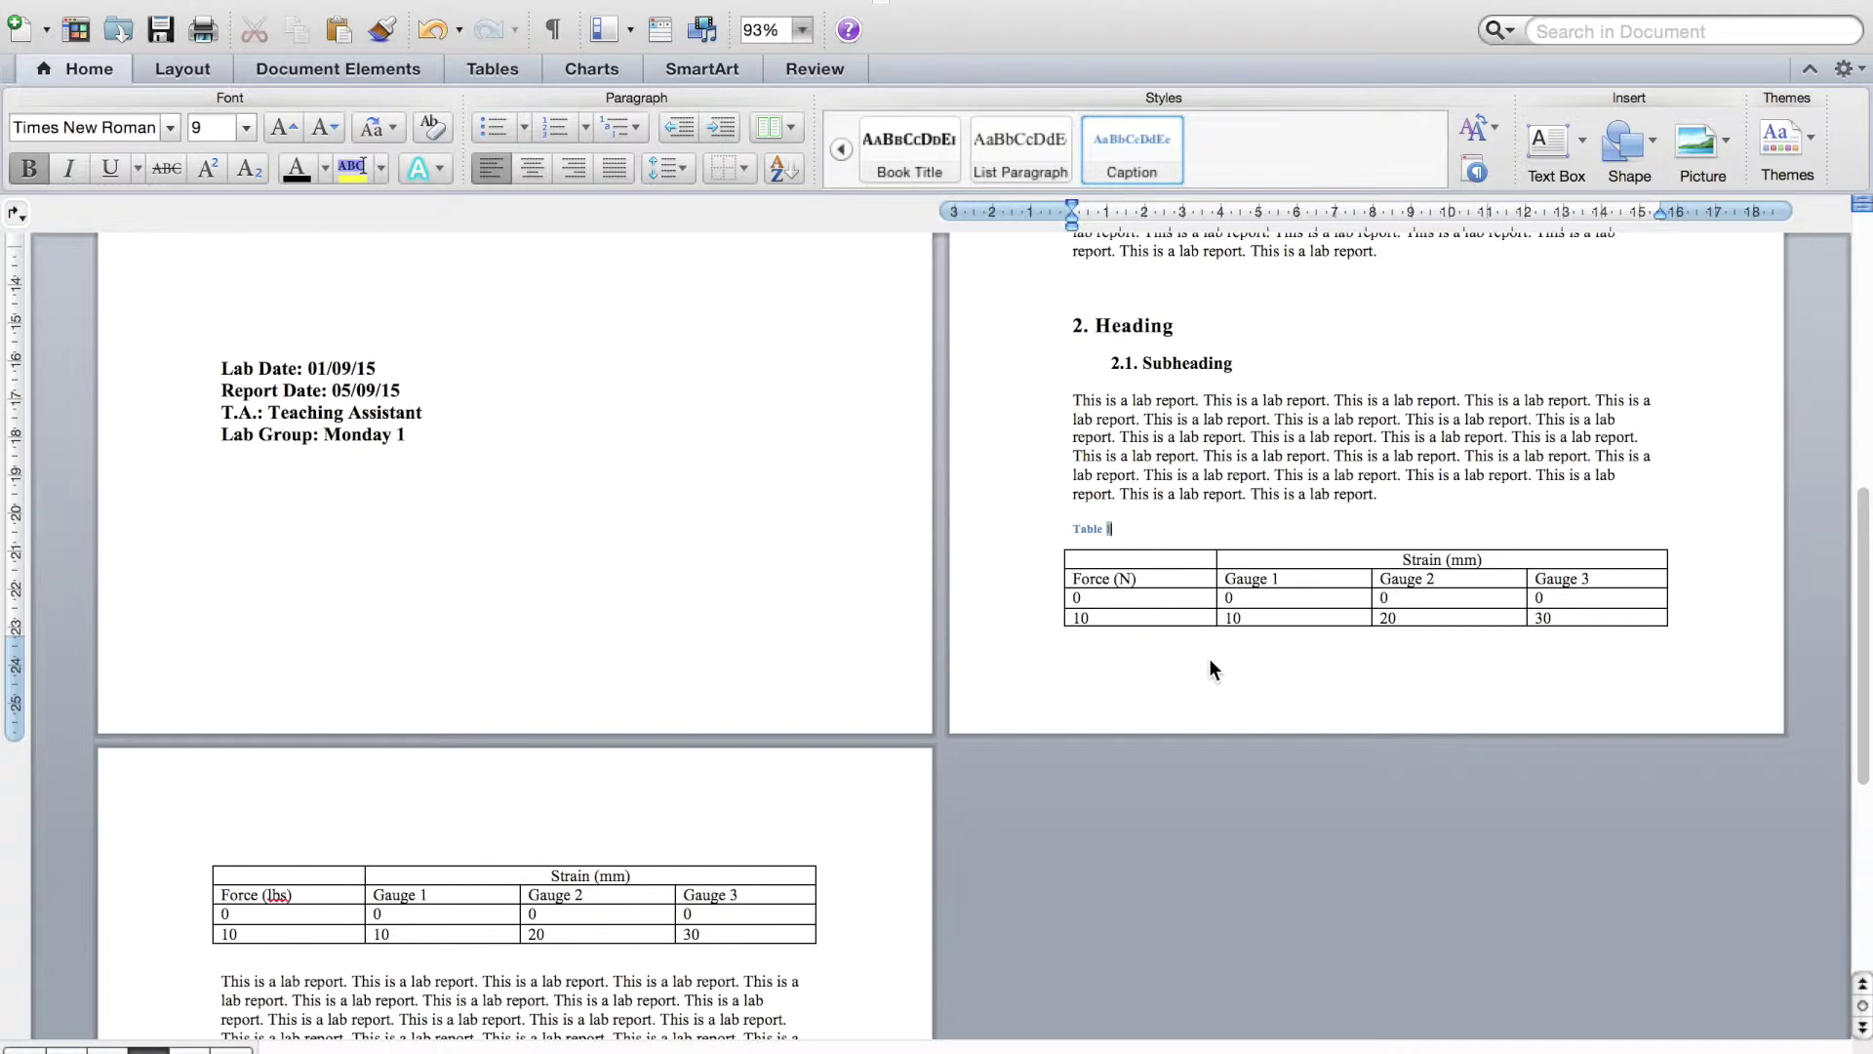
Step: Insert a Table caption above the Force (lbs) table, with 1, 2, 3 numbering that includes the Heading 1 chapter number and a hyphen separator
{"action": "left_click_drag", "start_coordinate": [1745, 1051], "coordinate": [1767, 1051]}
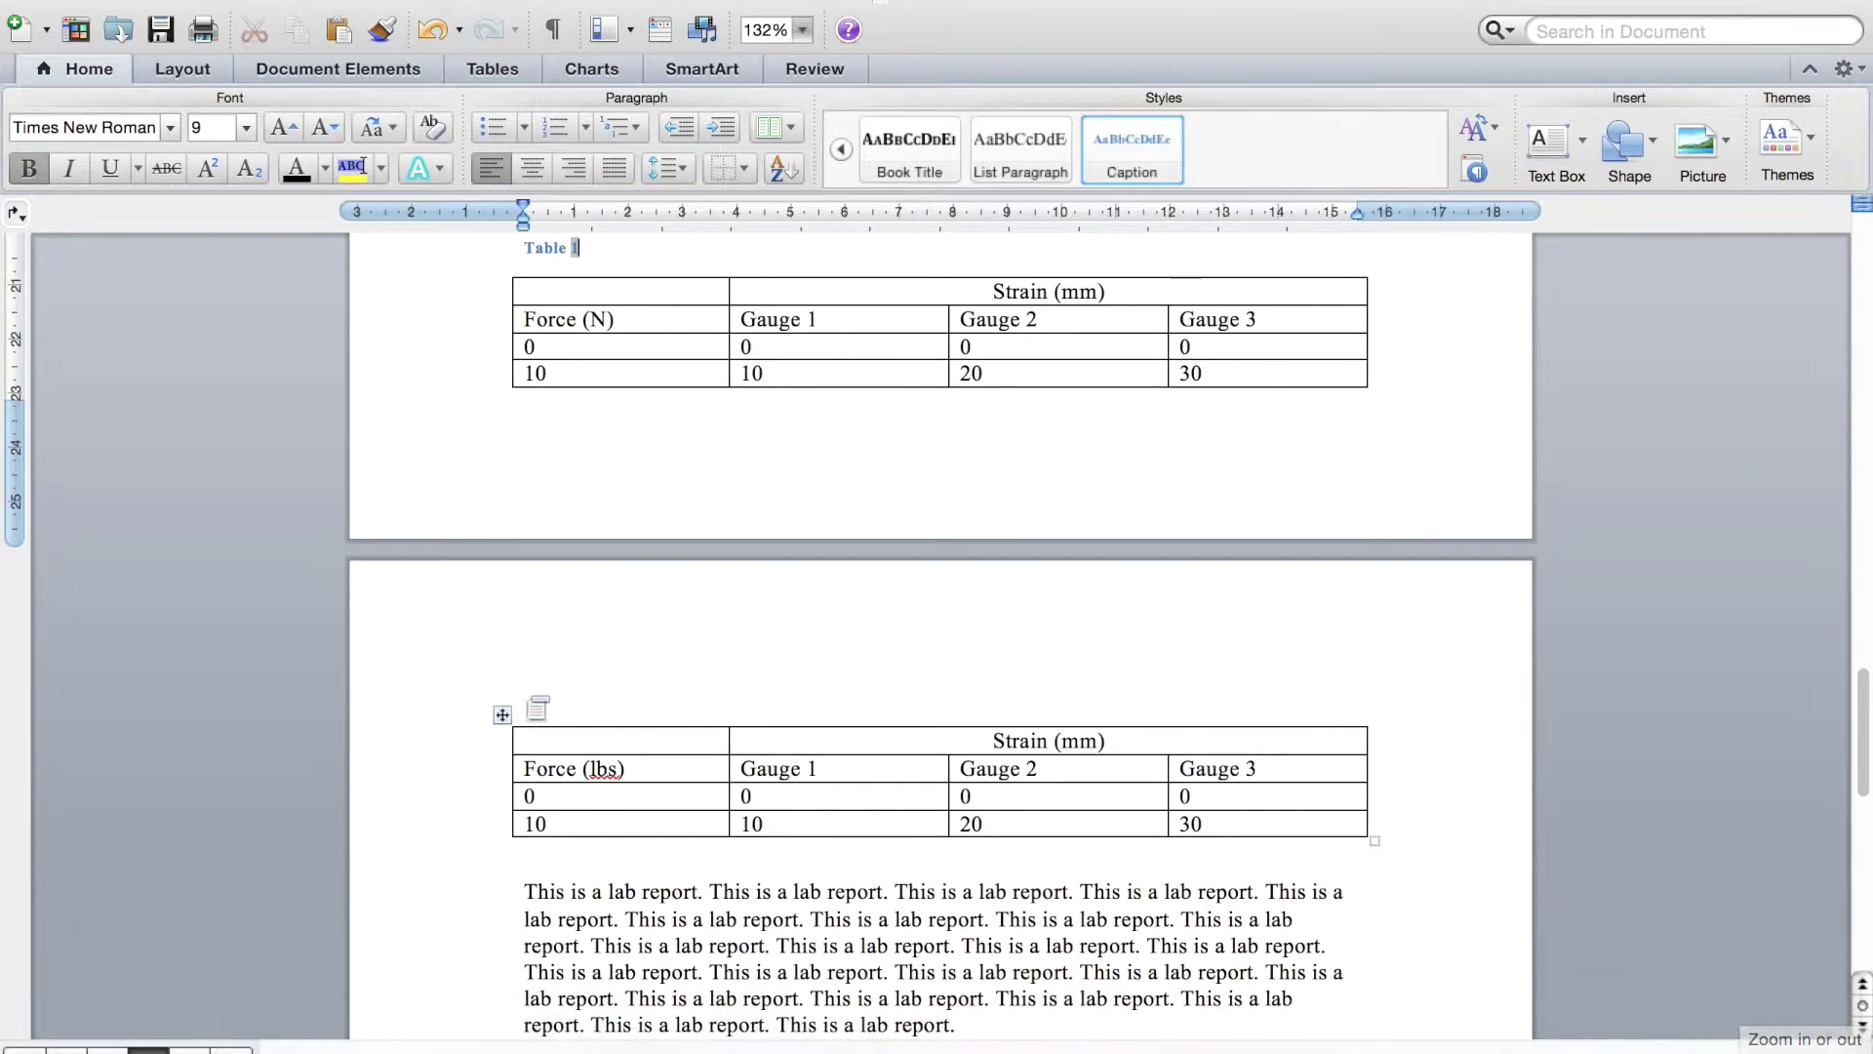
{"action": "left_click", "coordinate": [499, 715]}
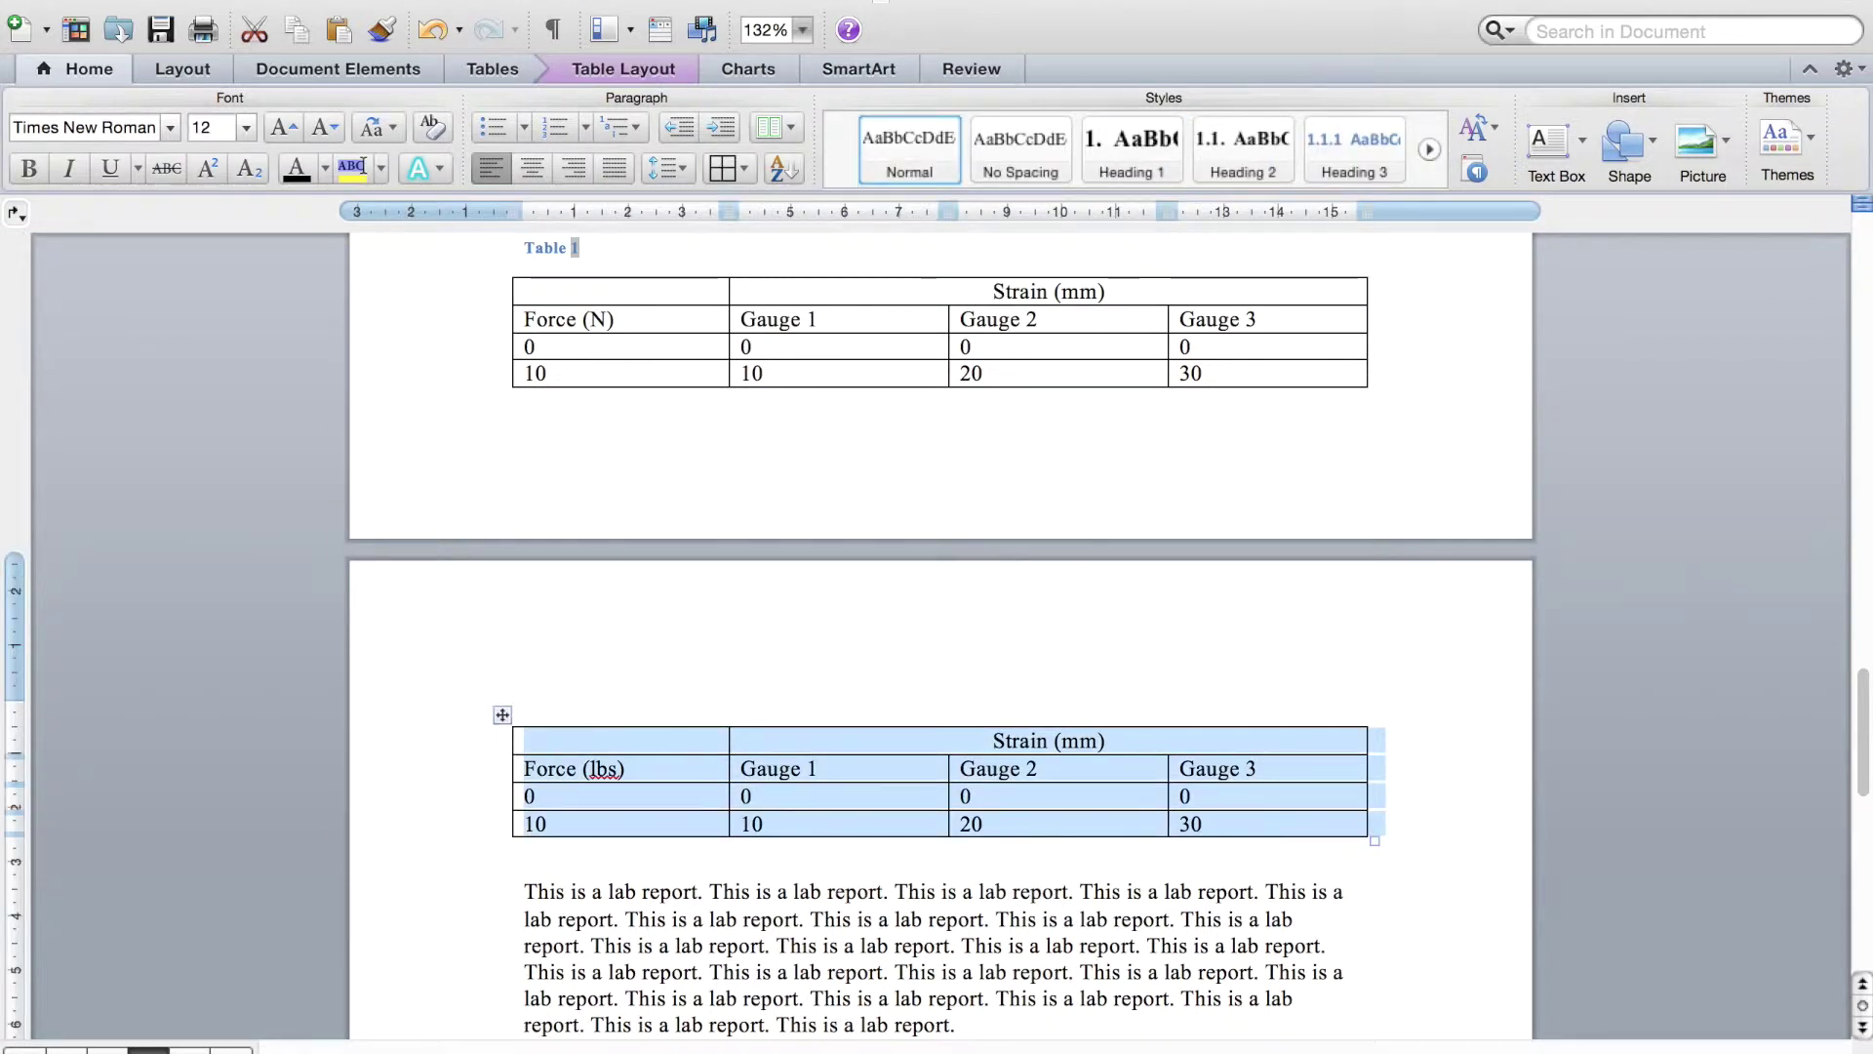
{"action": "left_click", "coordinate": [377, 0]}
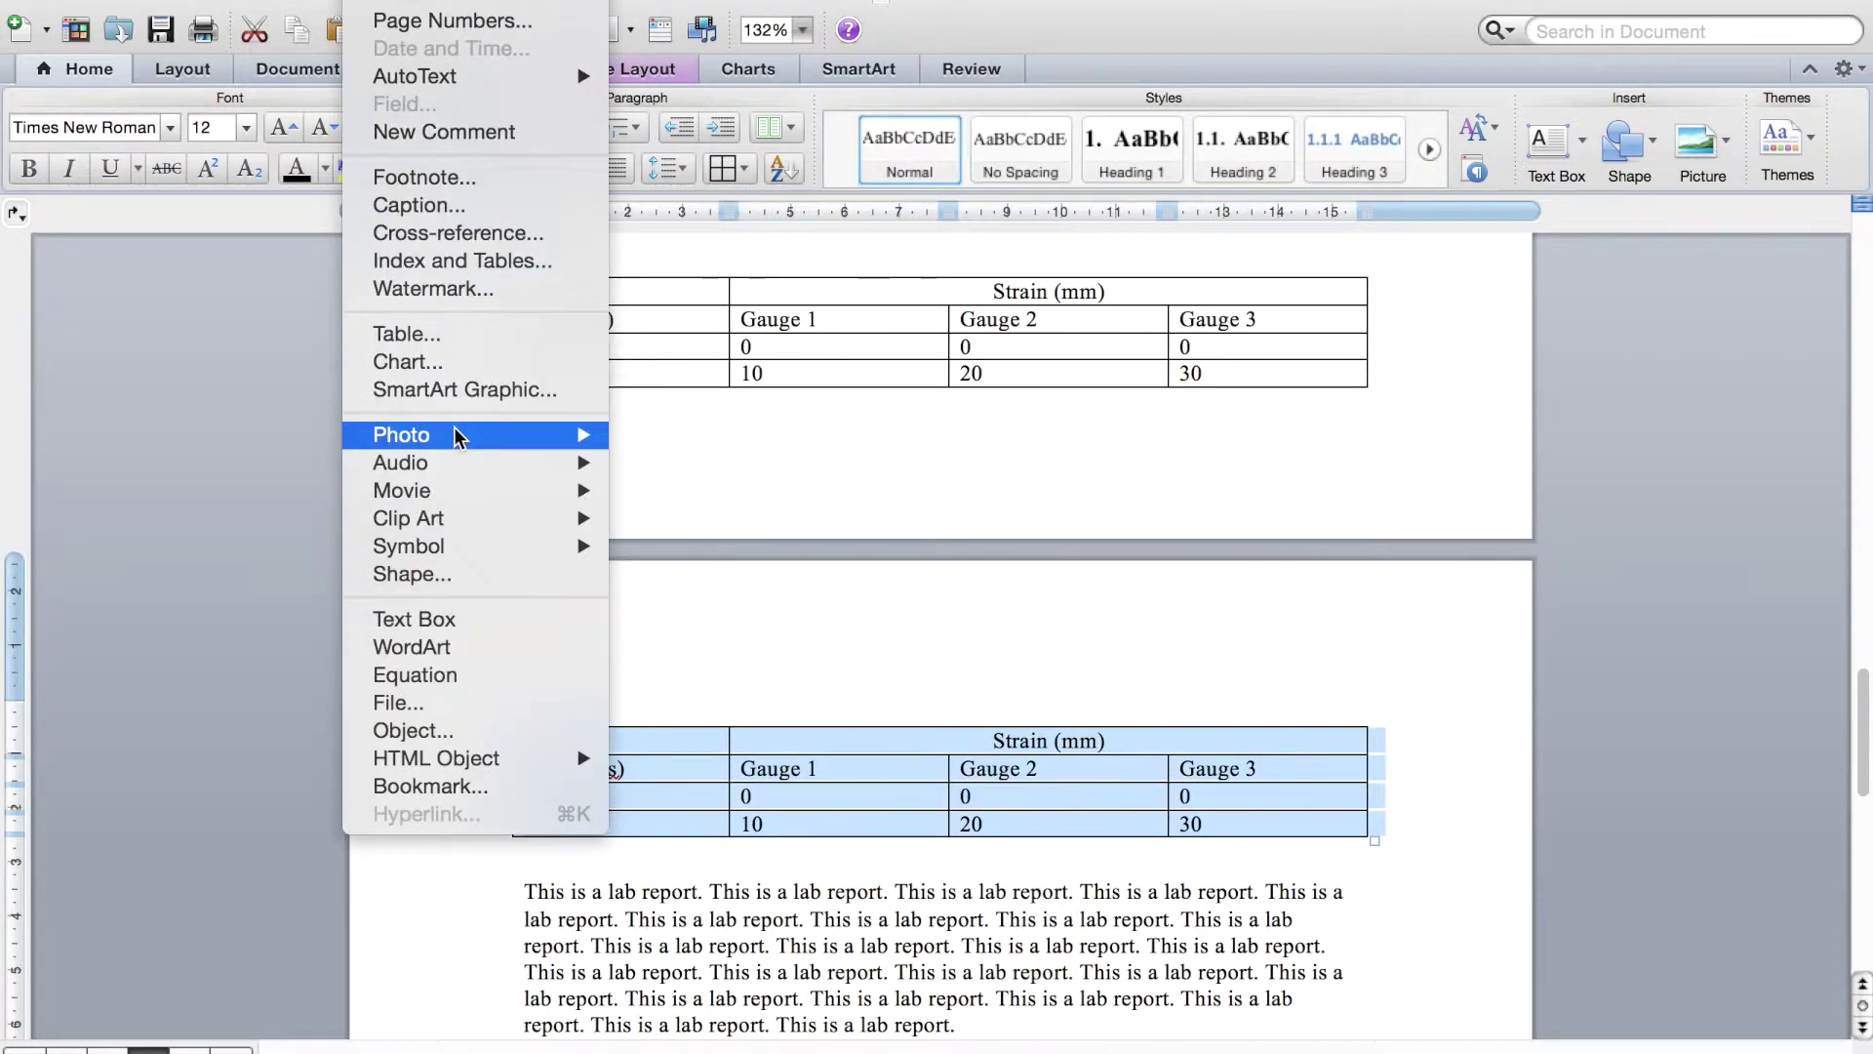
{"action": "left_click", "coordinate": [455, 205]}
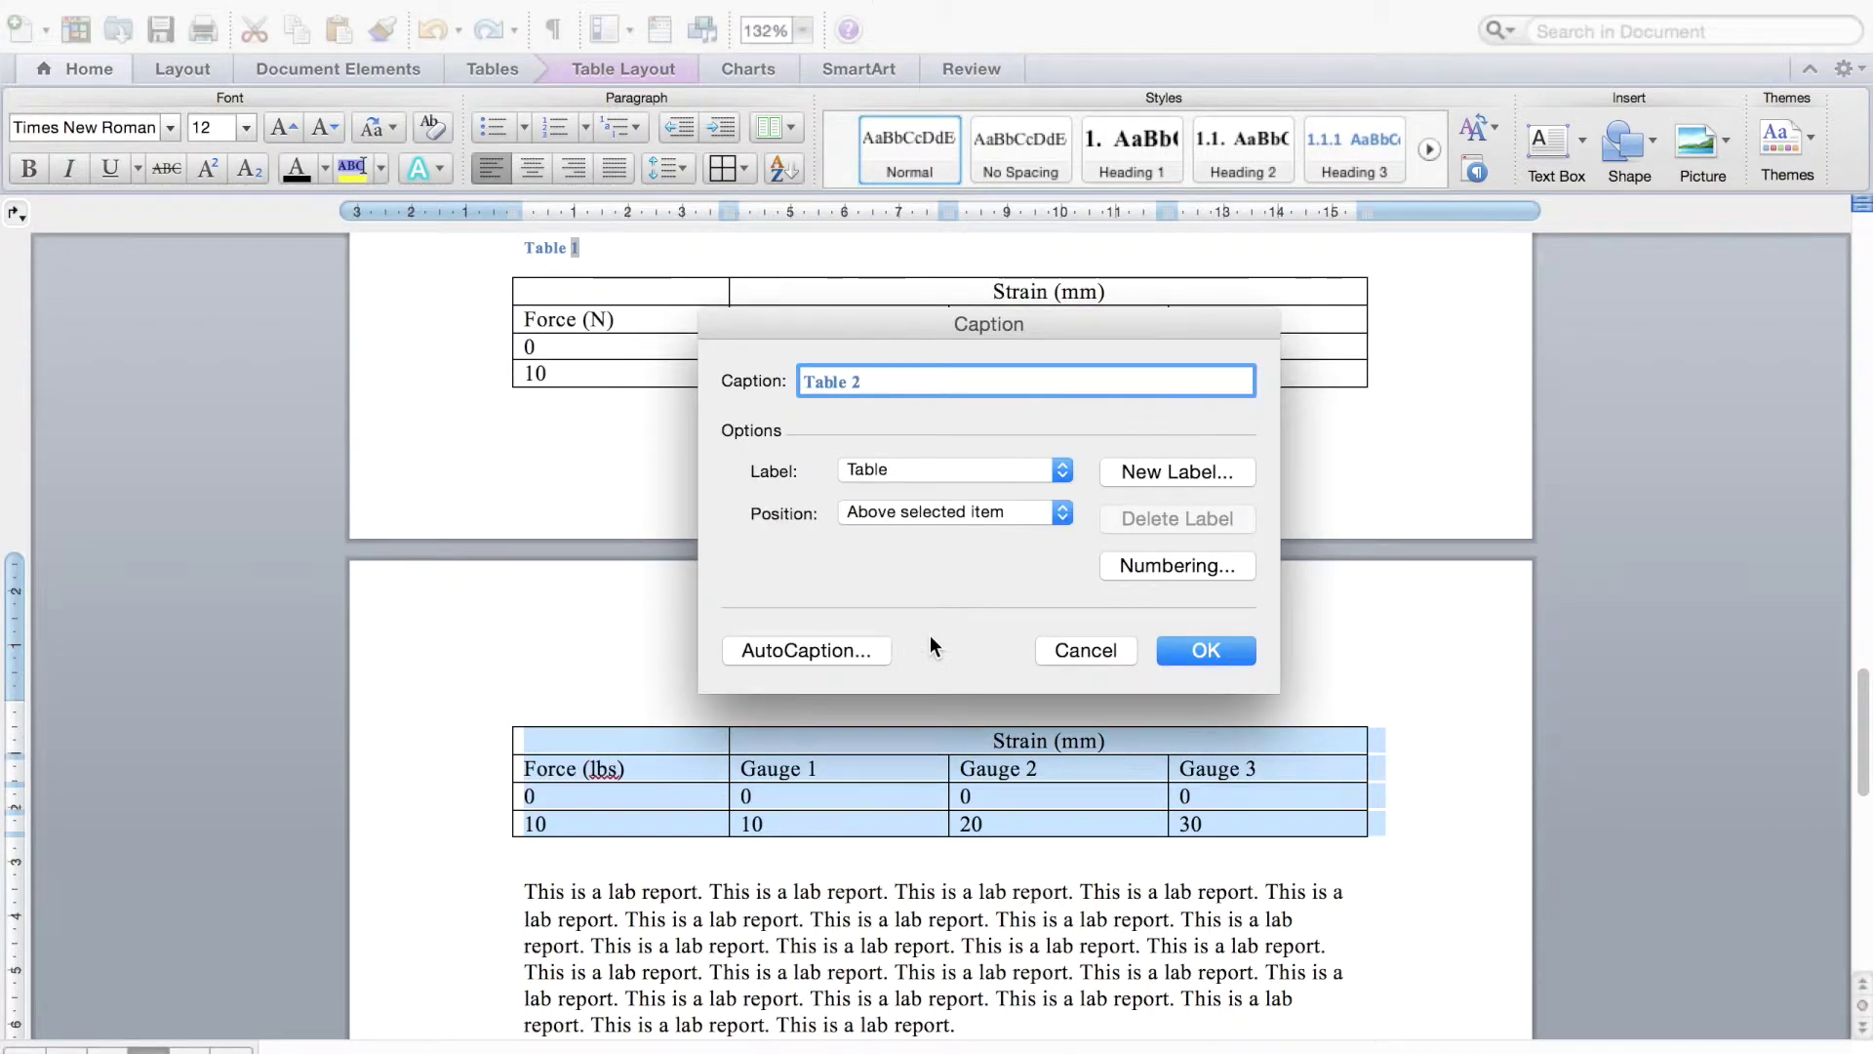
{"action": "left_click", "coordinate": [1156, 565]}
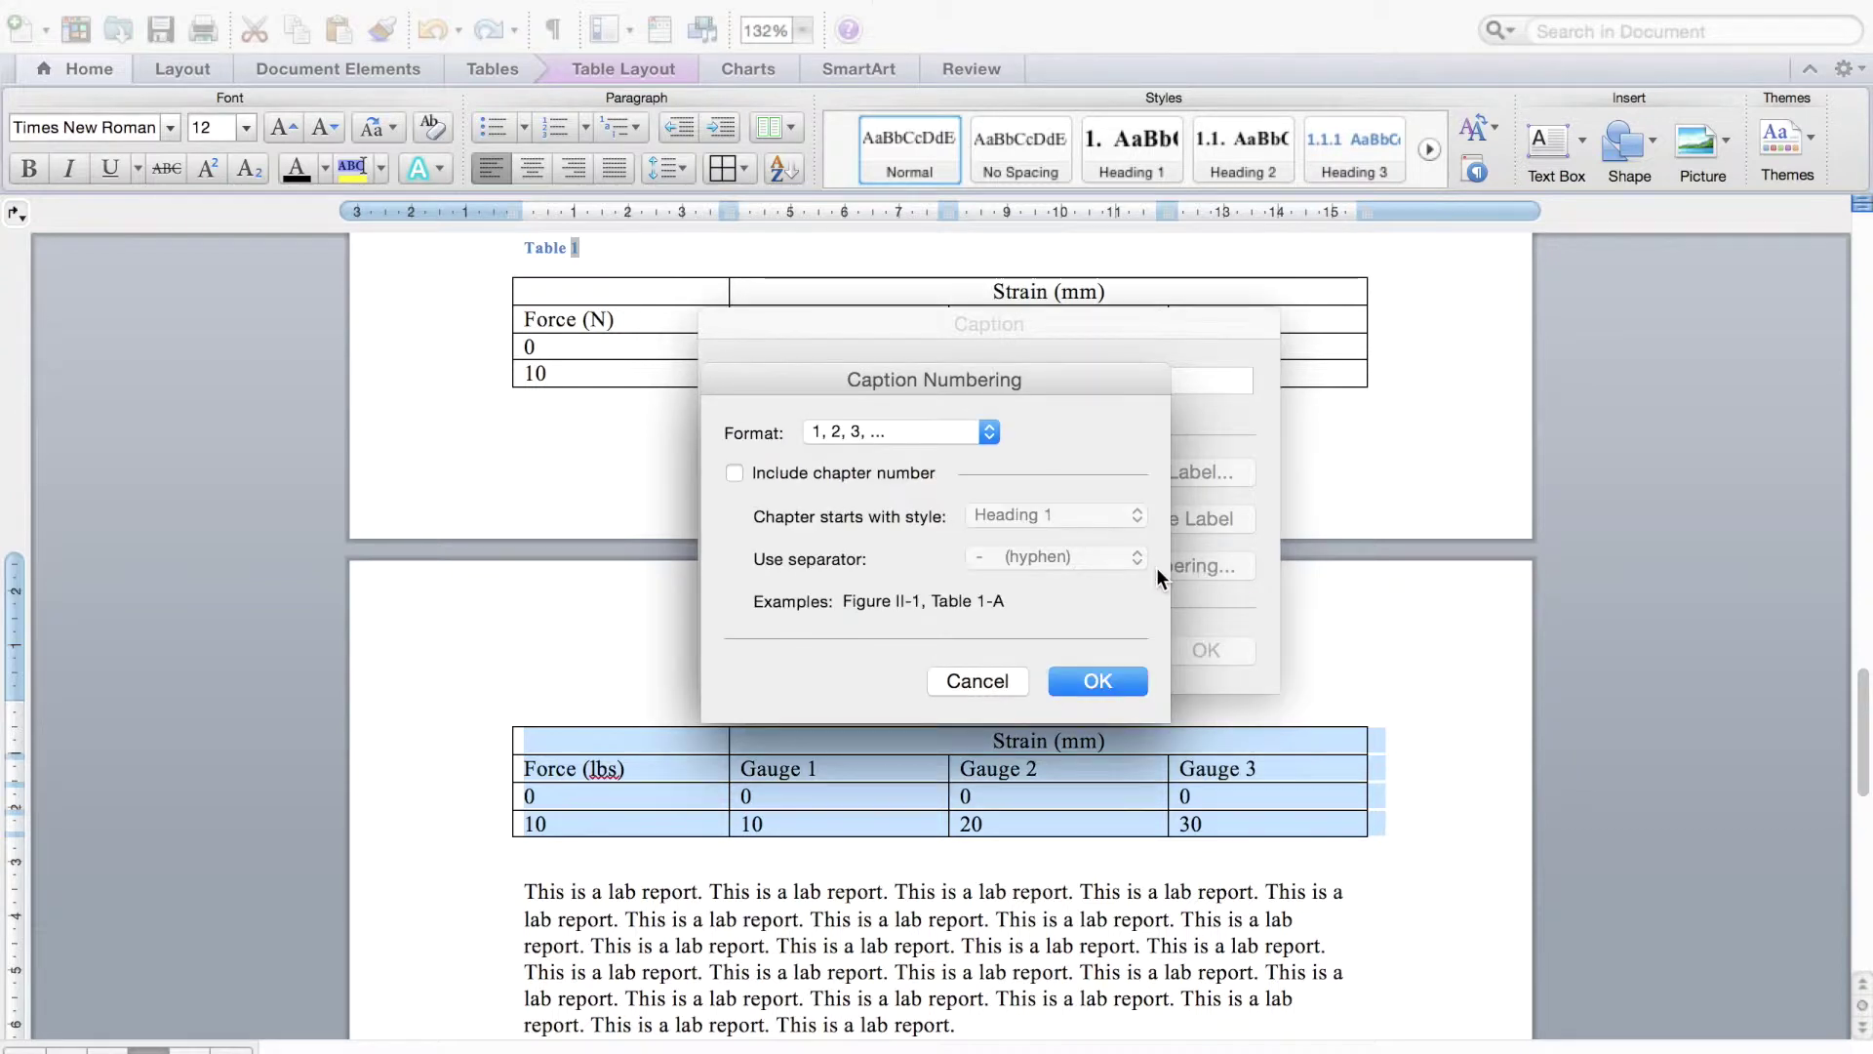
{"action": "left_click", "coordinate": [944, 430]}
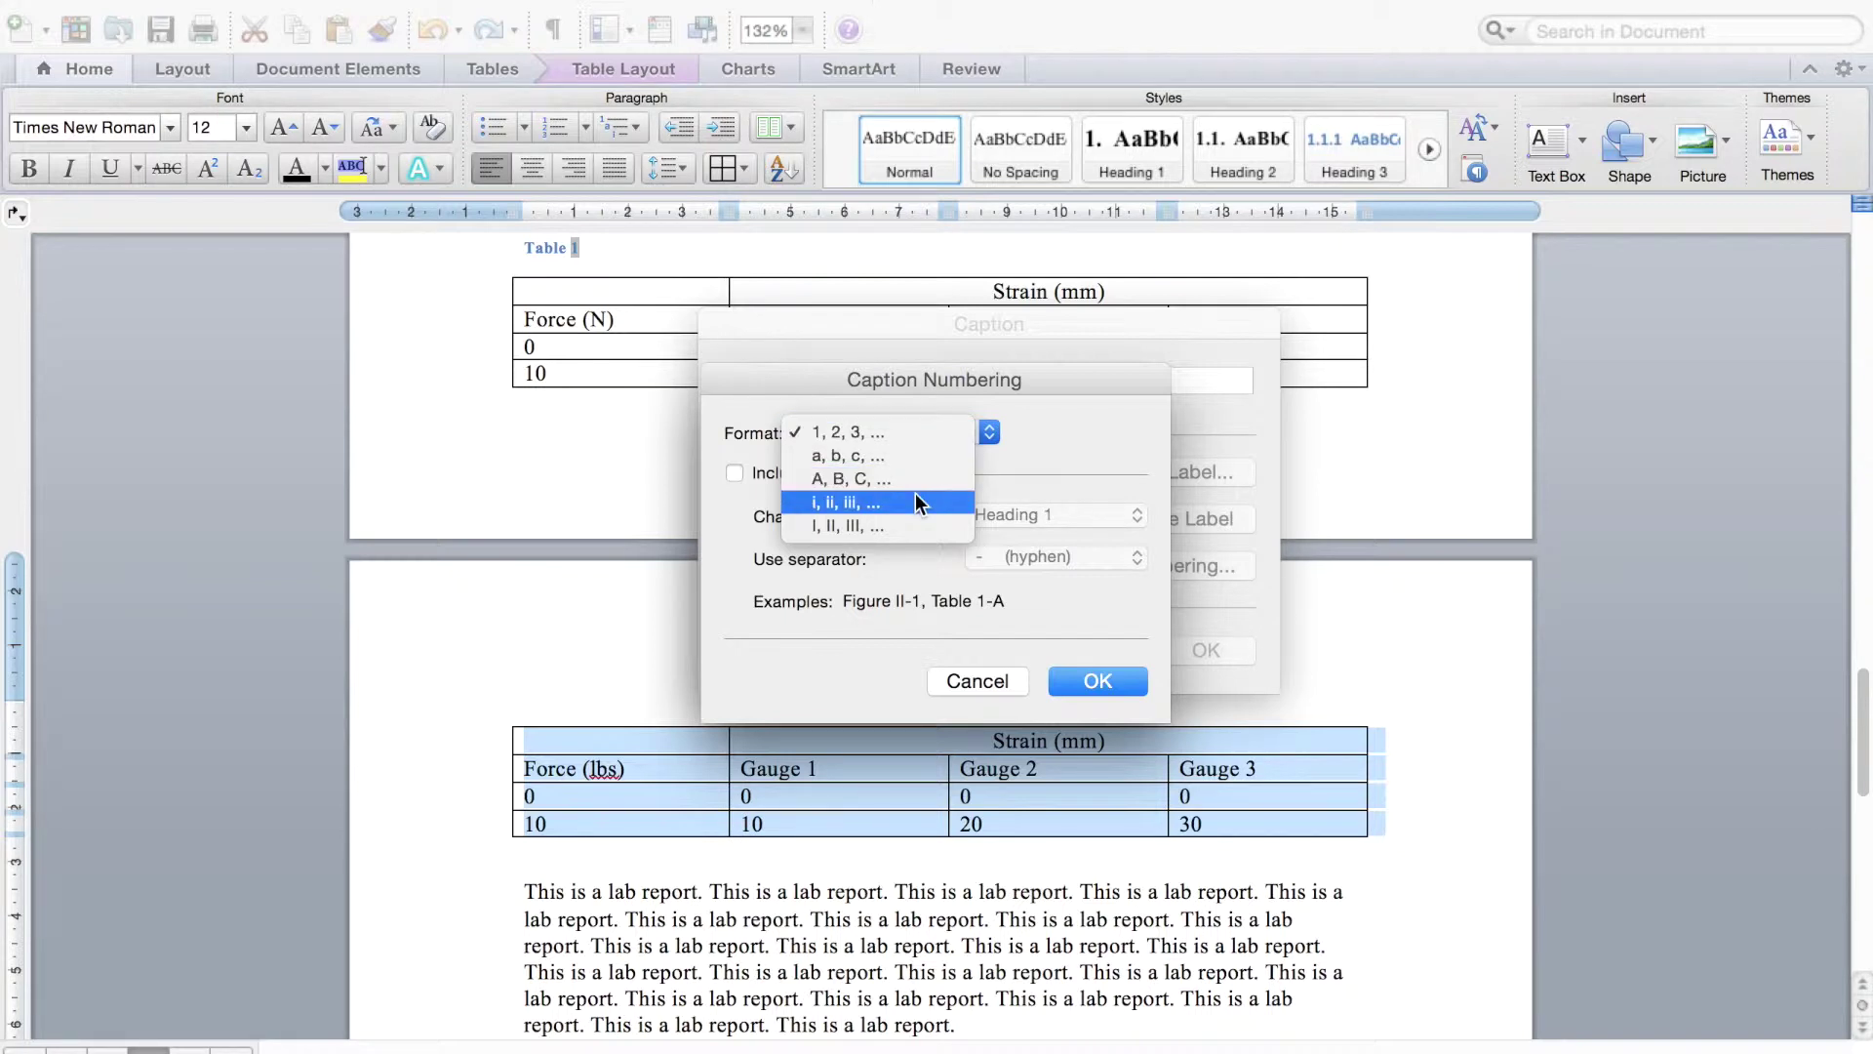
{"action": "left_click", "coordinate": [746, 435]}
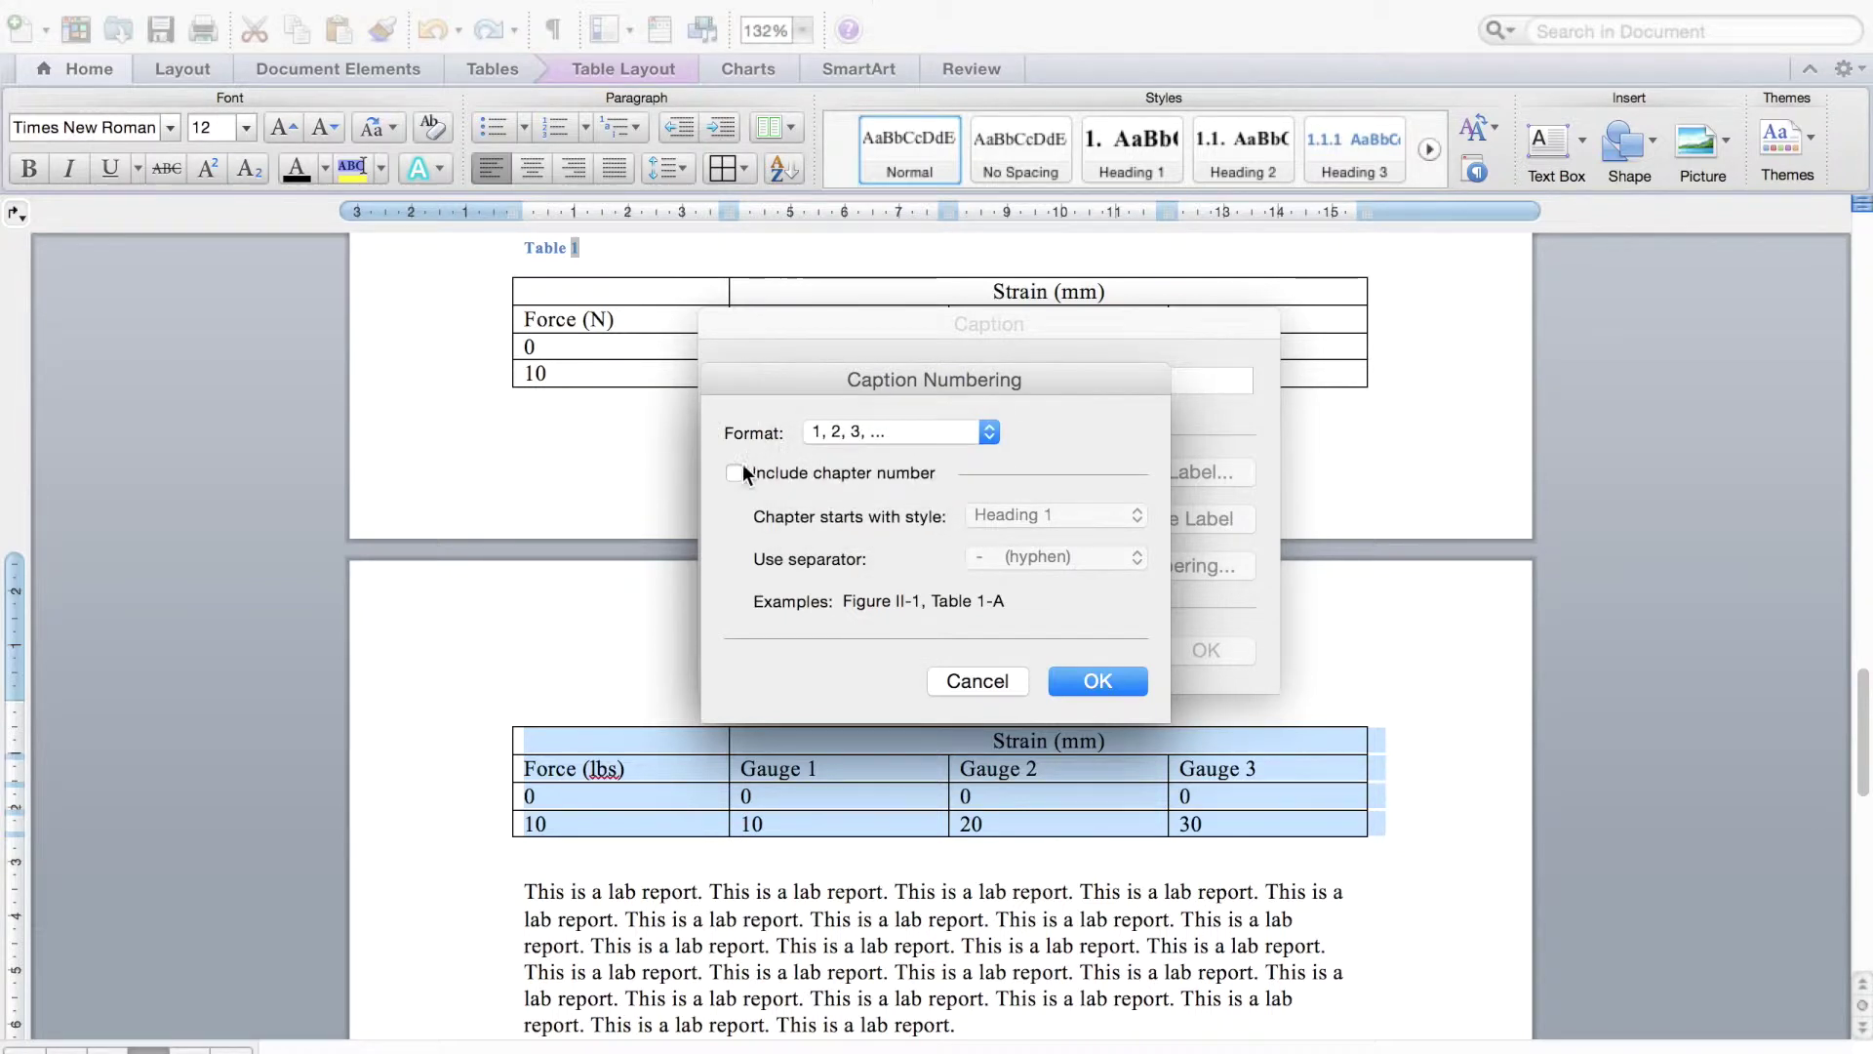
{"action": "left_click", "coordinate": [734, 474]}
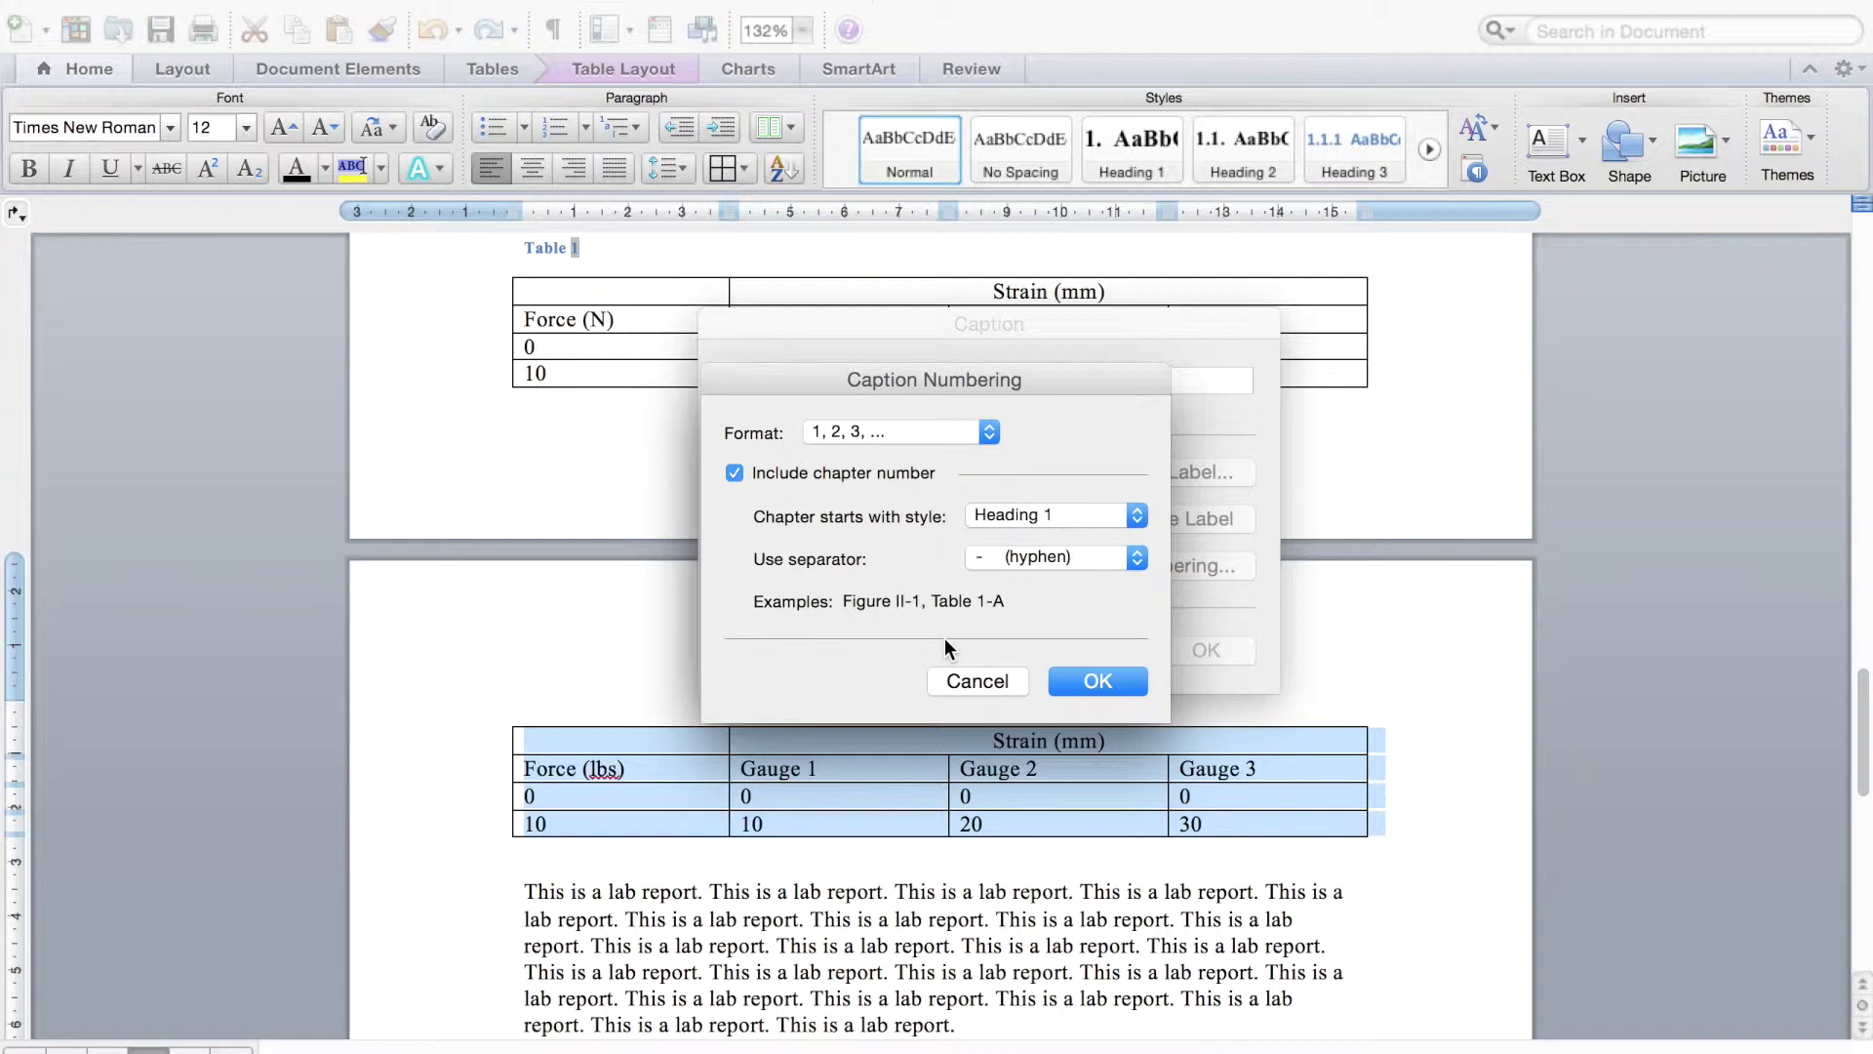
{"action": "left_click", "coordinate": [1065, 513]}
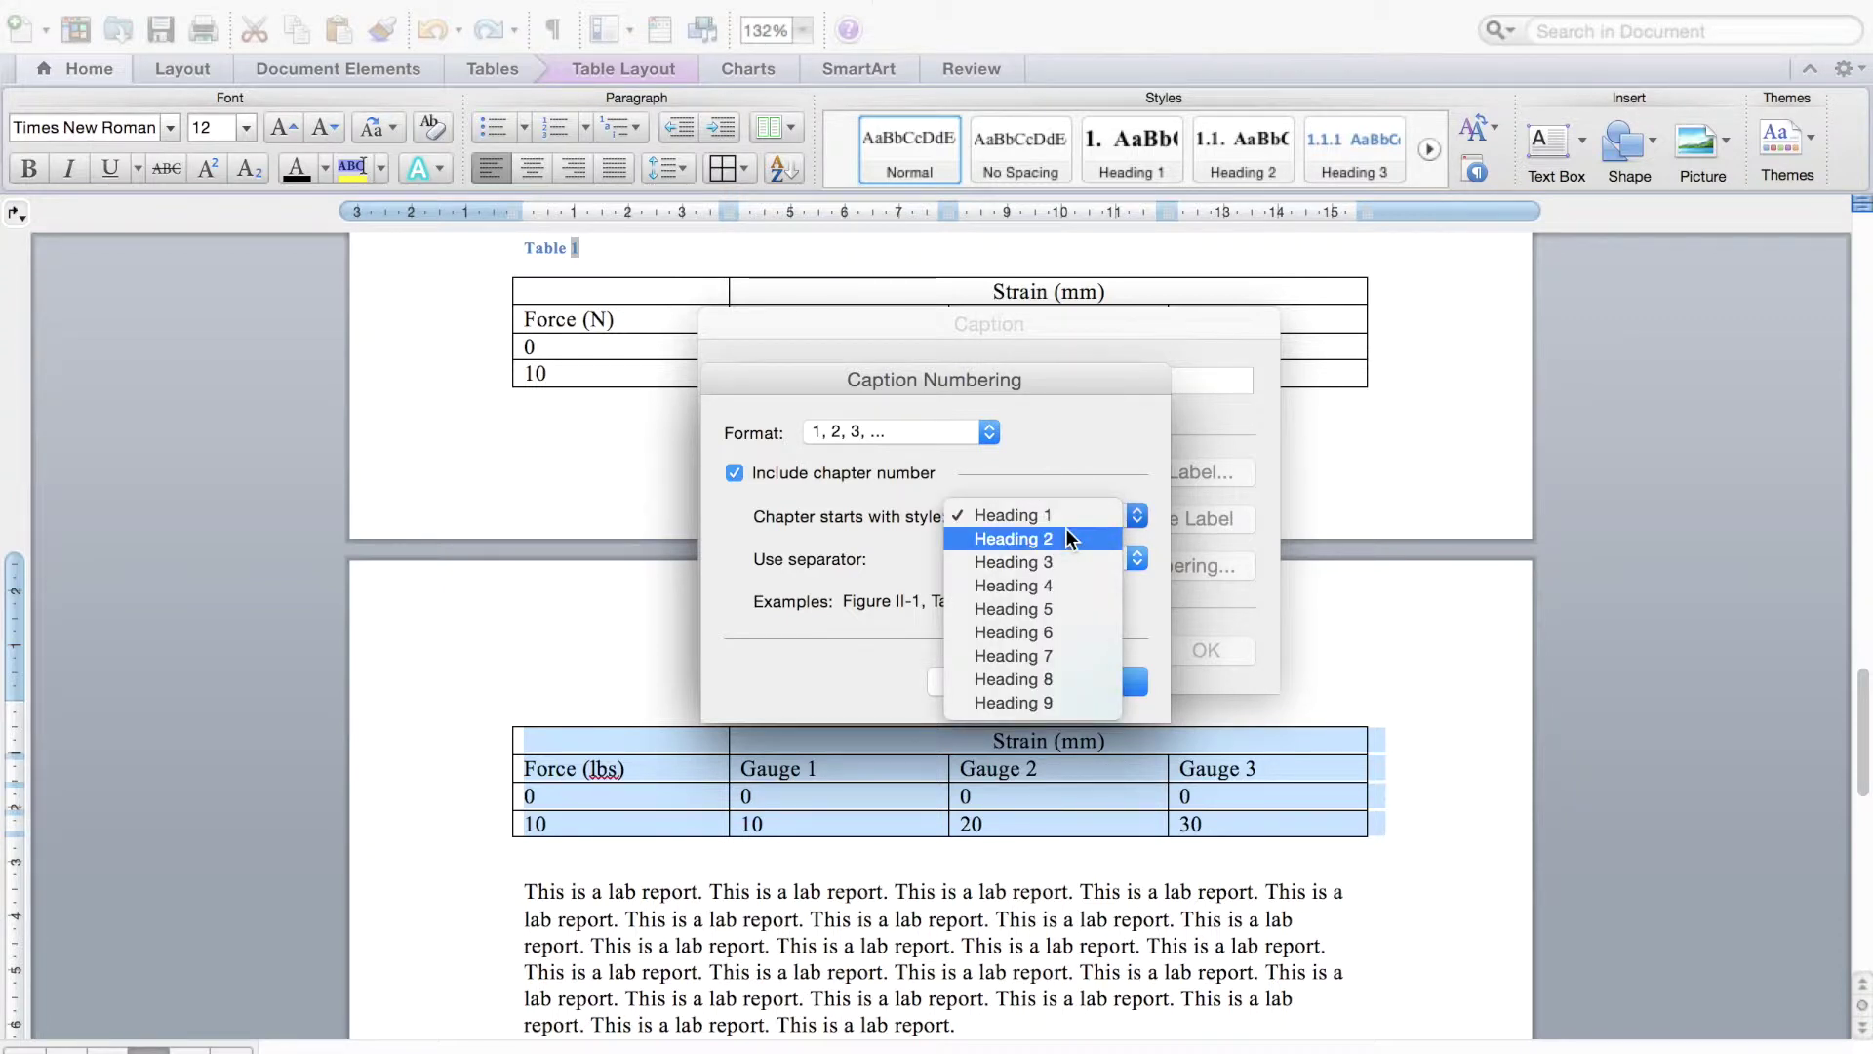
{"action": "left_click", "coordinate": [1065, 453]}
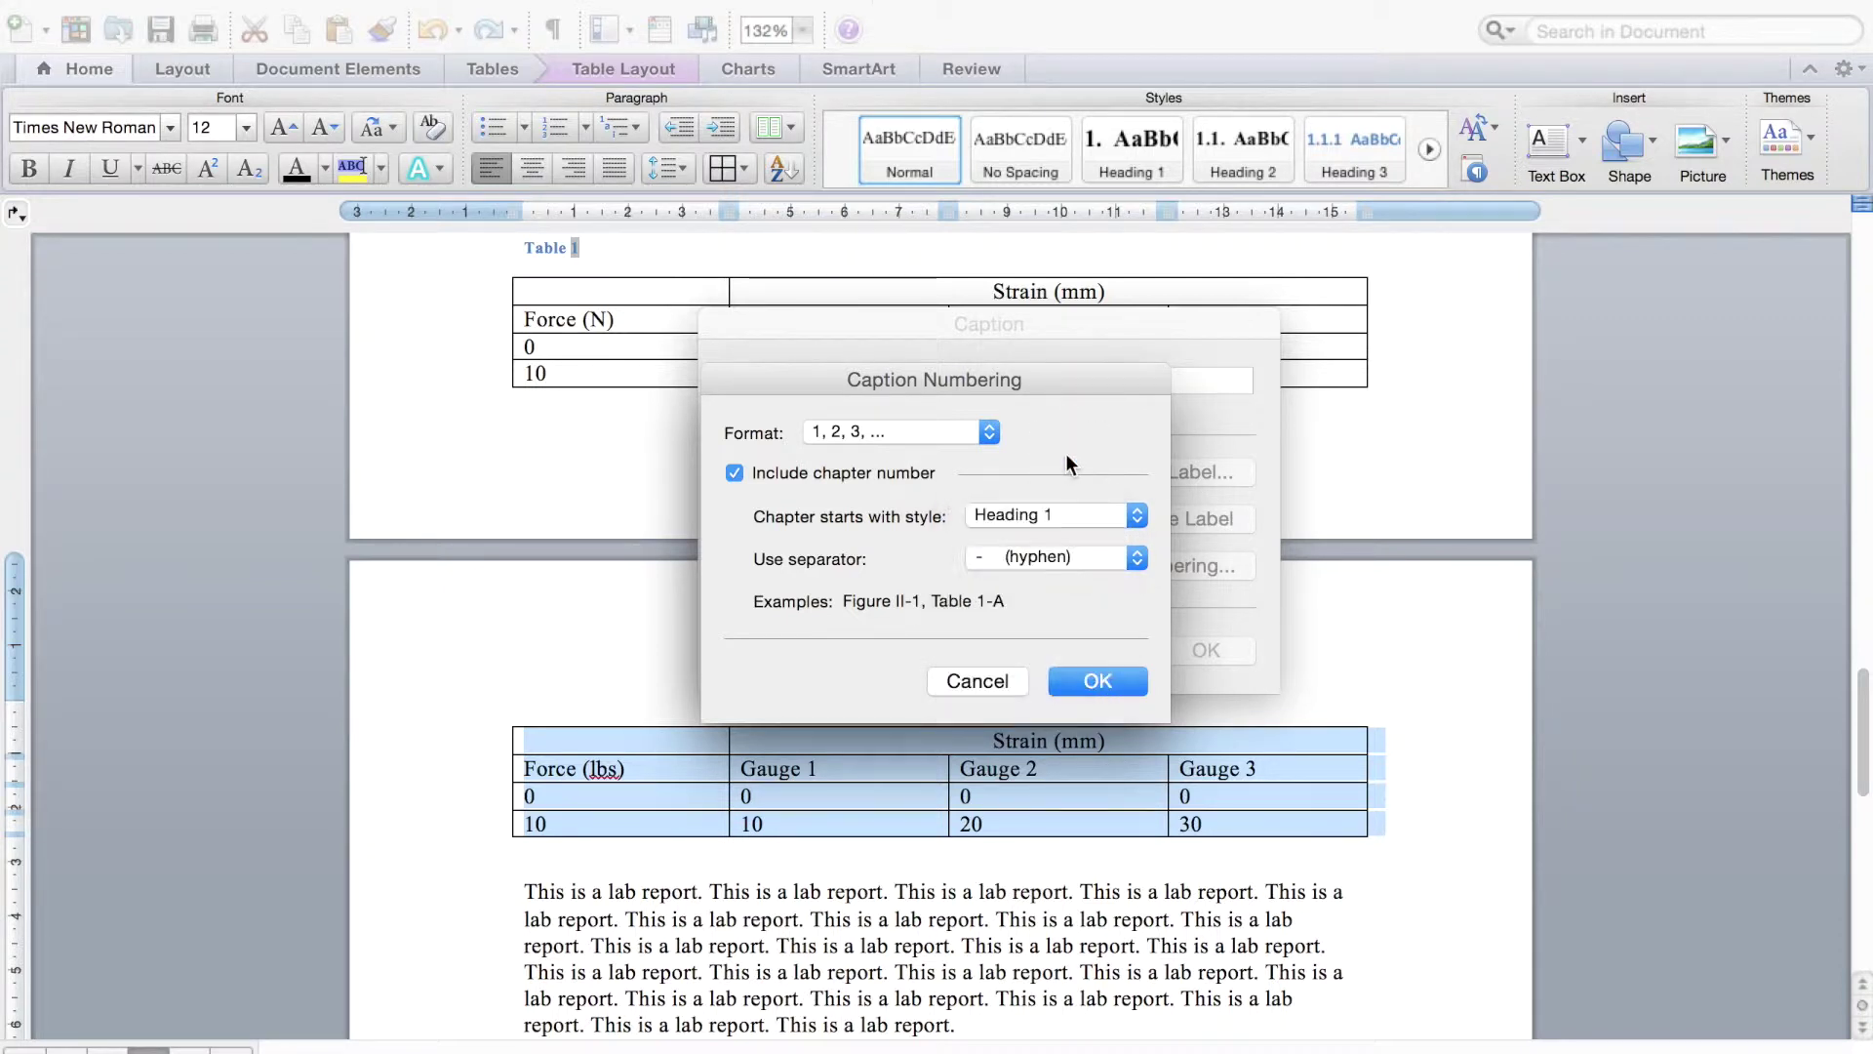
{"action": "left_click", "coordinate": [1096, 683]}
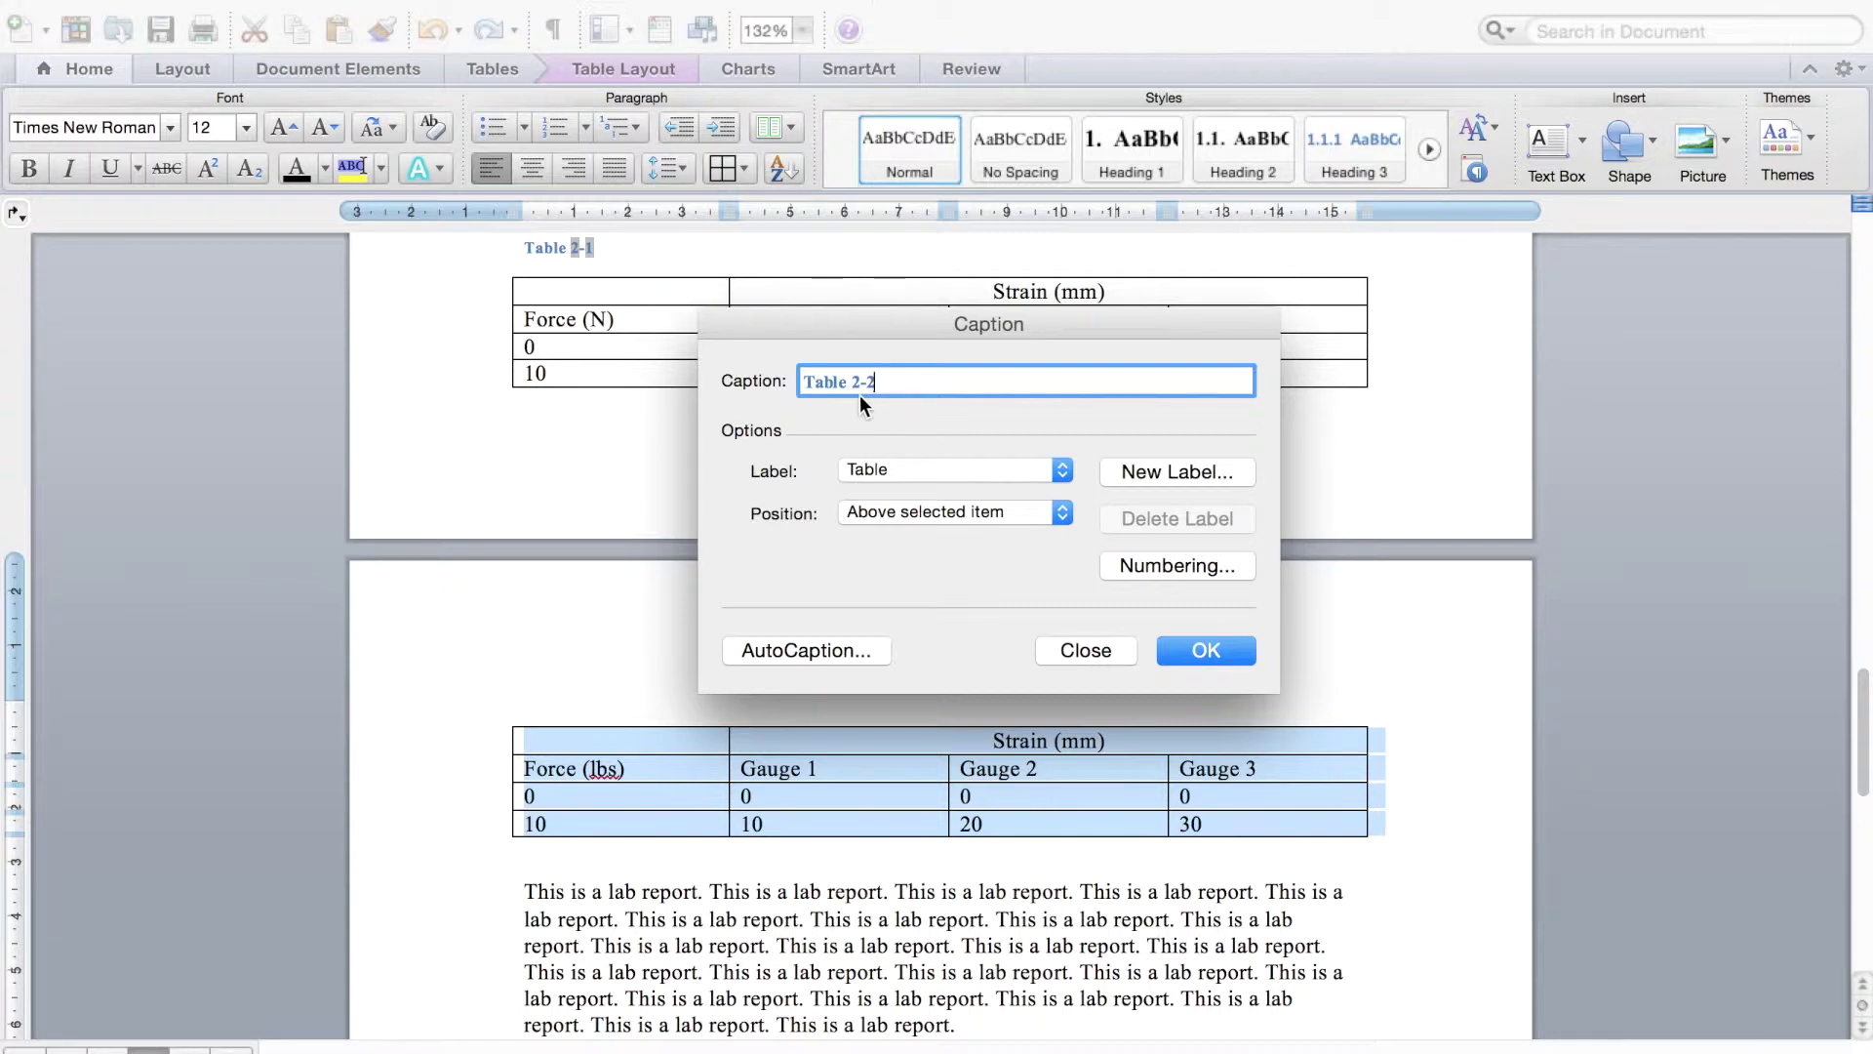
{"action": "left_click", "coordinate": [1198, 650]}
{"action": "left_click", "coordinate": [1211, 653]}
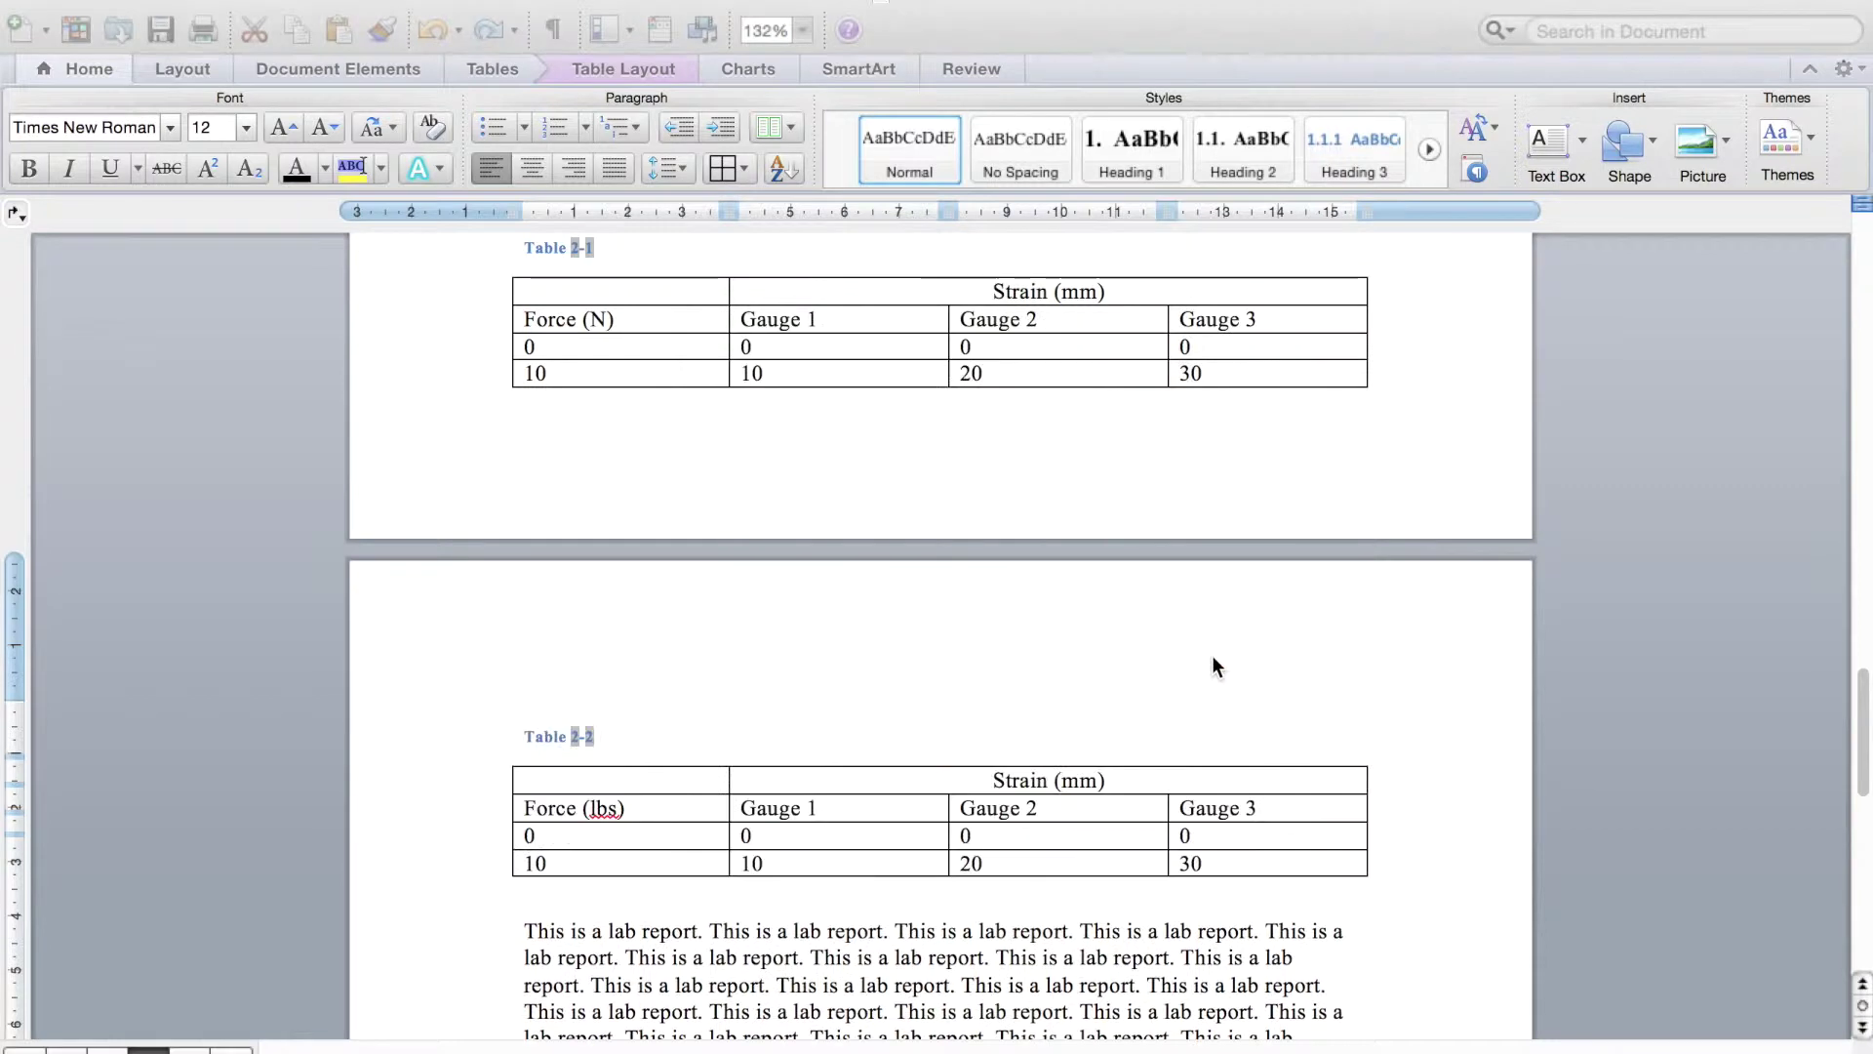
Step: Add the title "Table 1" to the Force (N) table's caption and "Table 2" to the Force (lbs) table's caption
{"action": "scroll", "coordinate": [1122, 547], "scroll_direction": "up", "scroll_amount": 3}
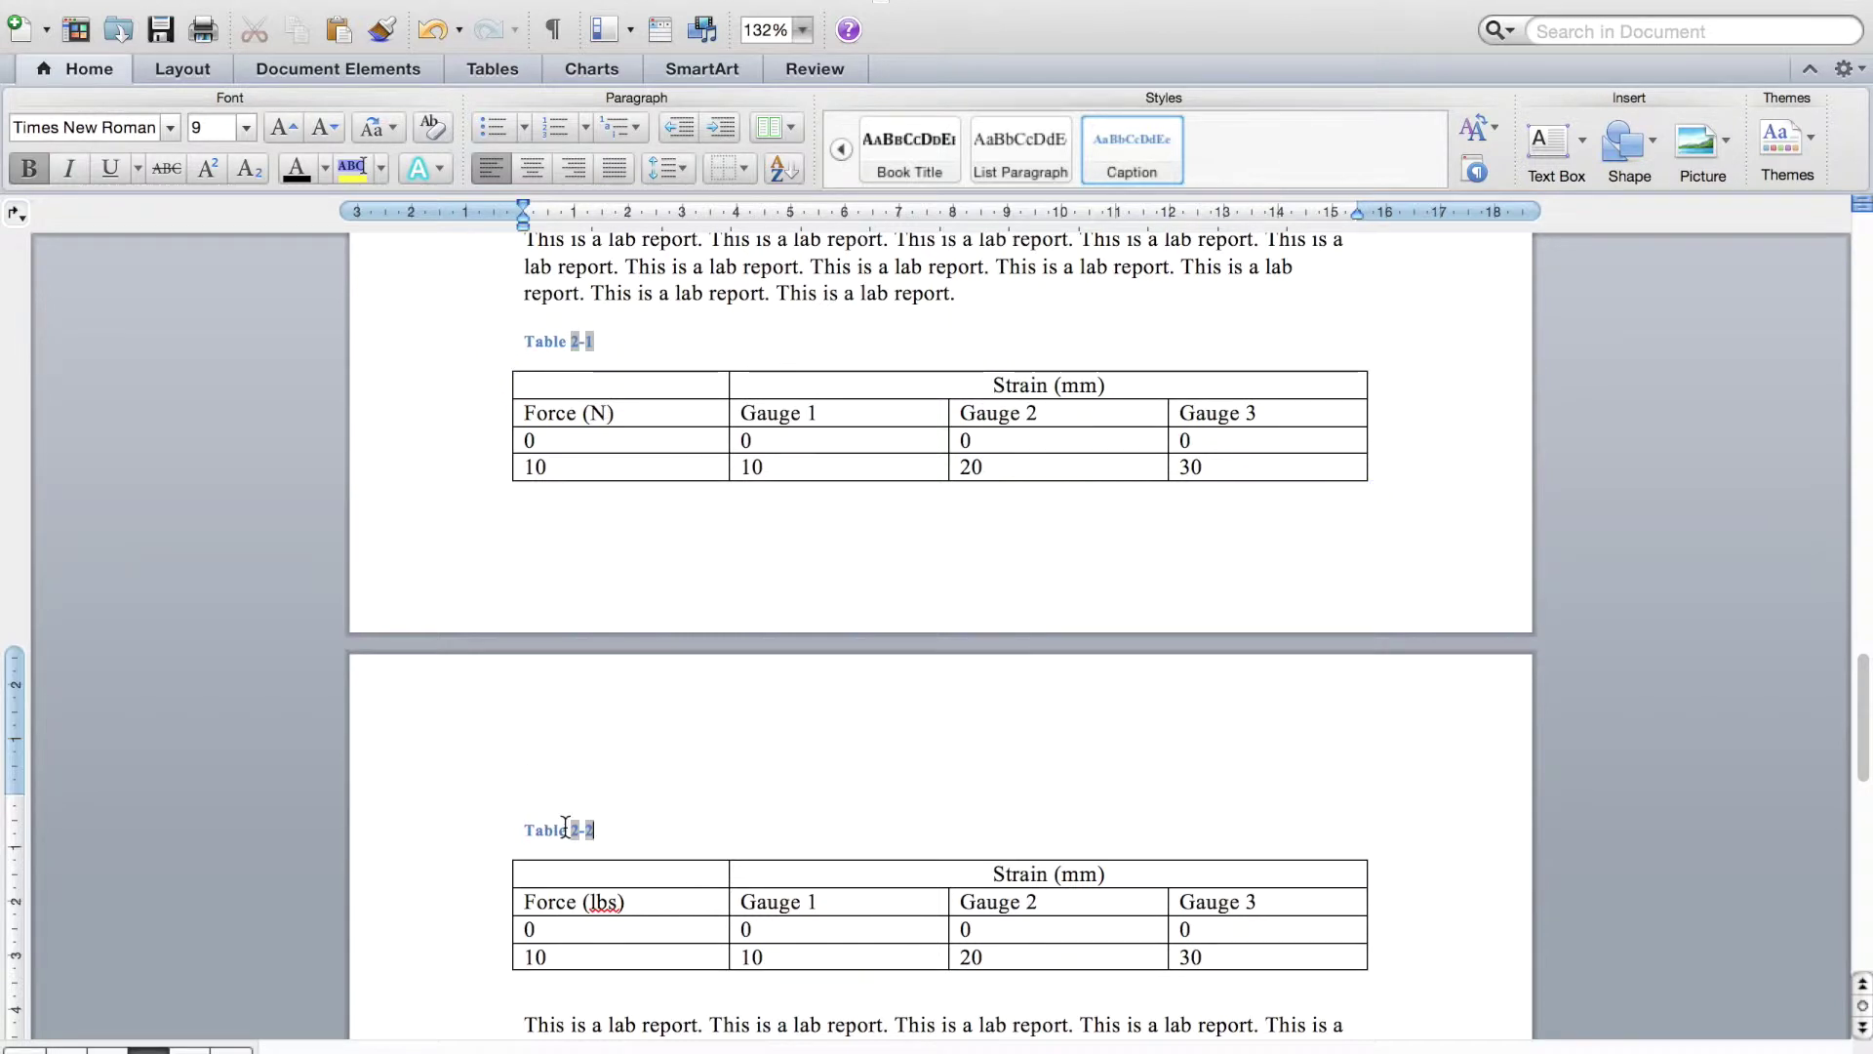
{"action": "left_click", "coordinate": [614, 341]}
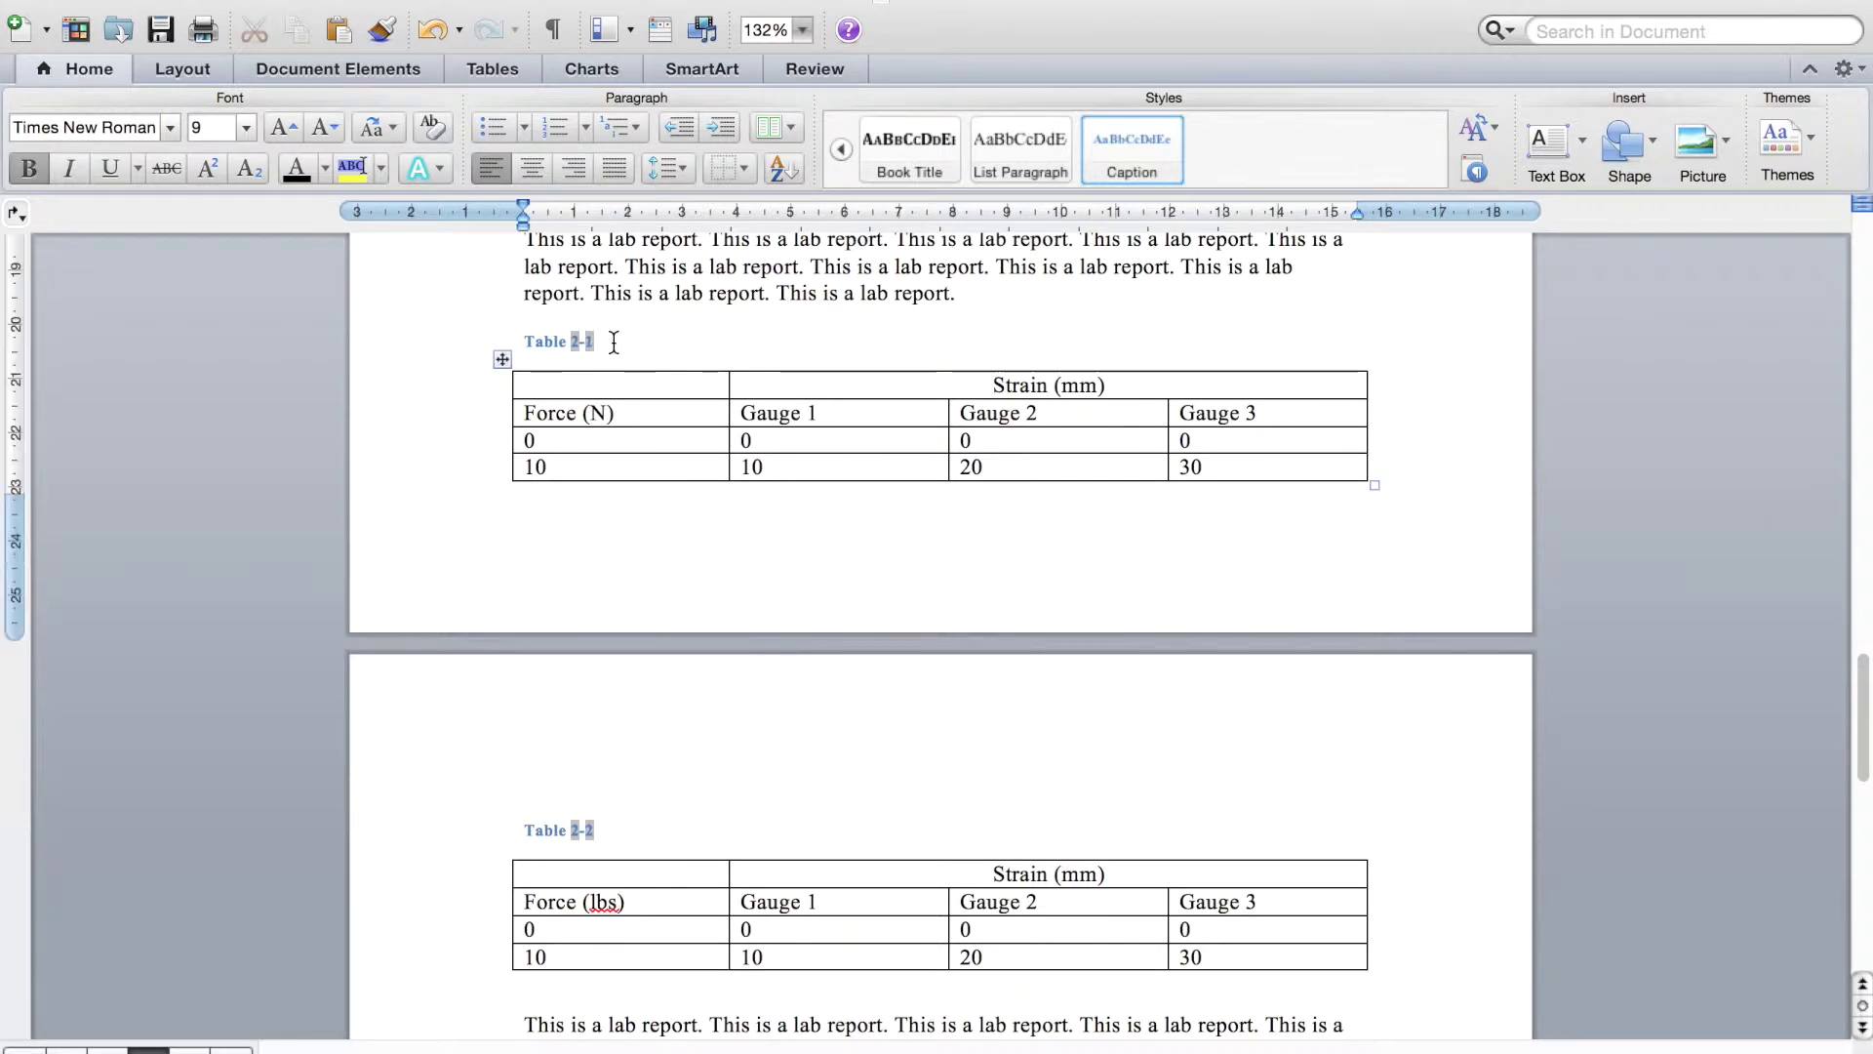
{"action": "type", "text": "Table 1"}
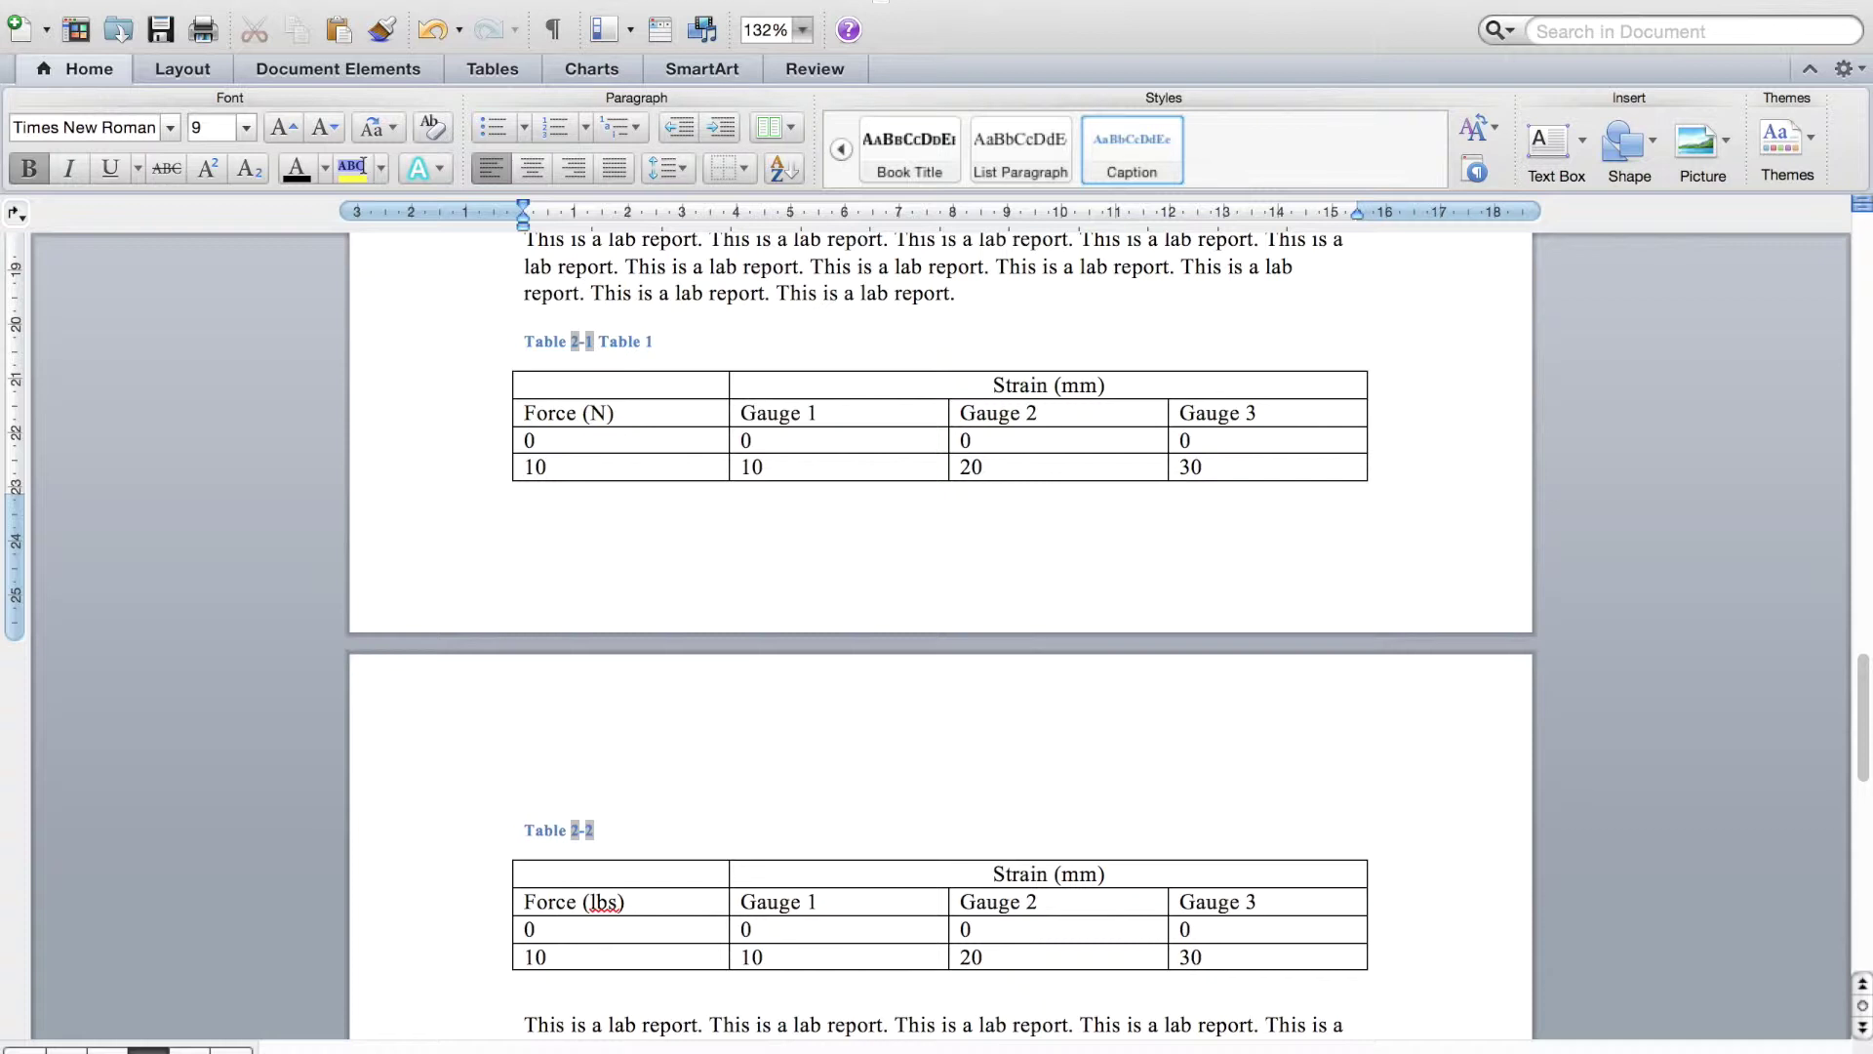
{"action": "left_click", "coordinate": [614, 839]}
{"action": "type", "text": "Table 2"}
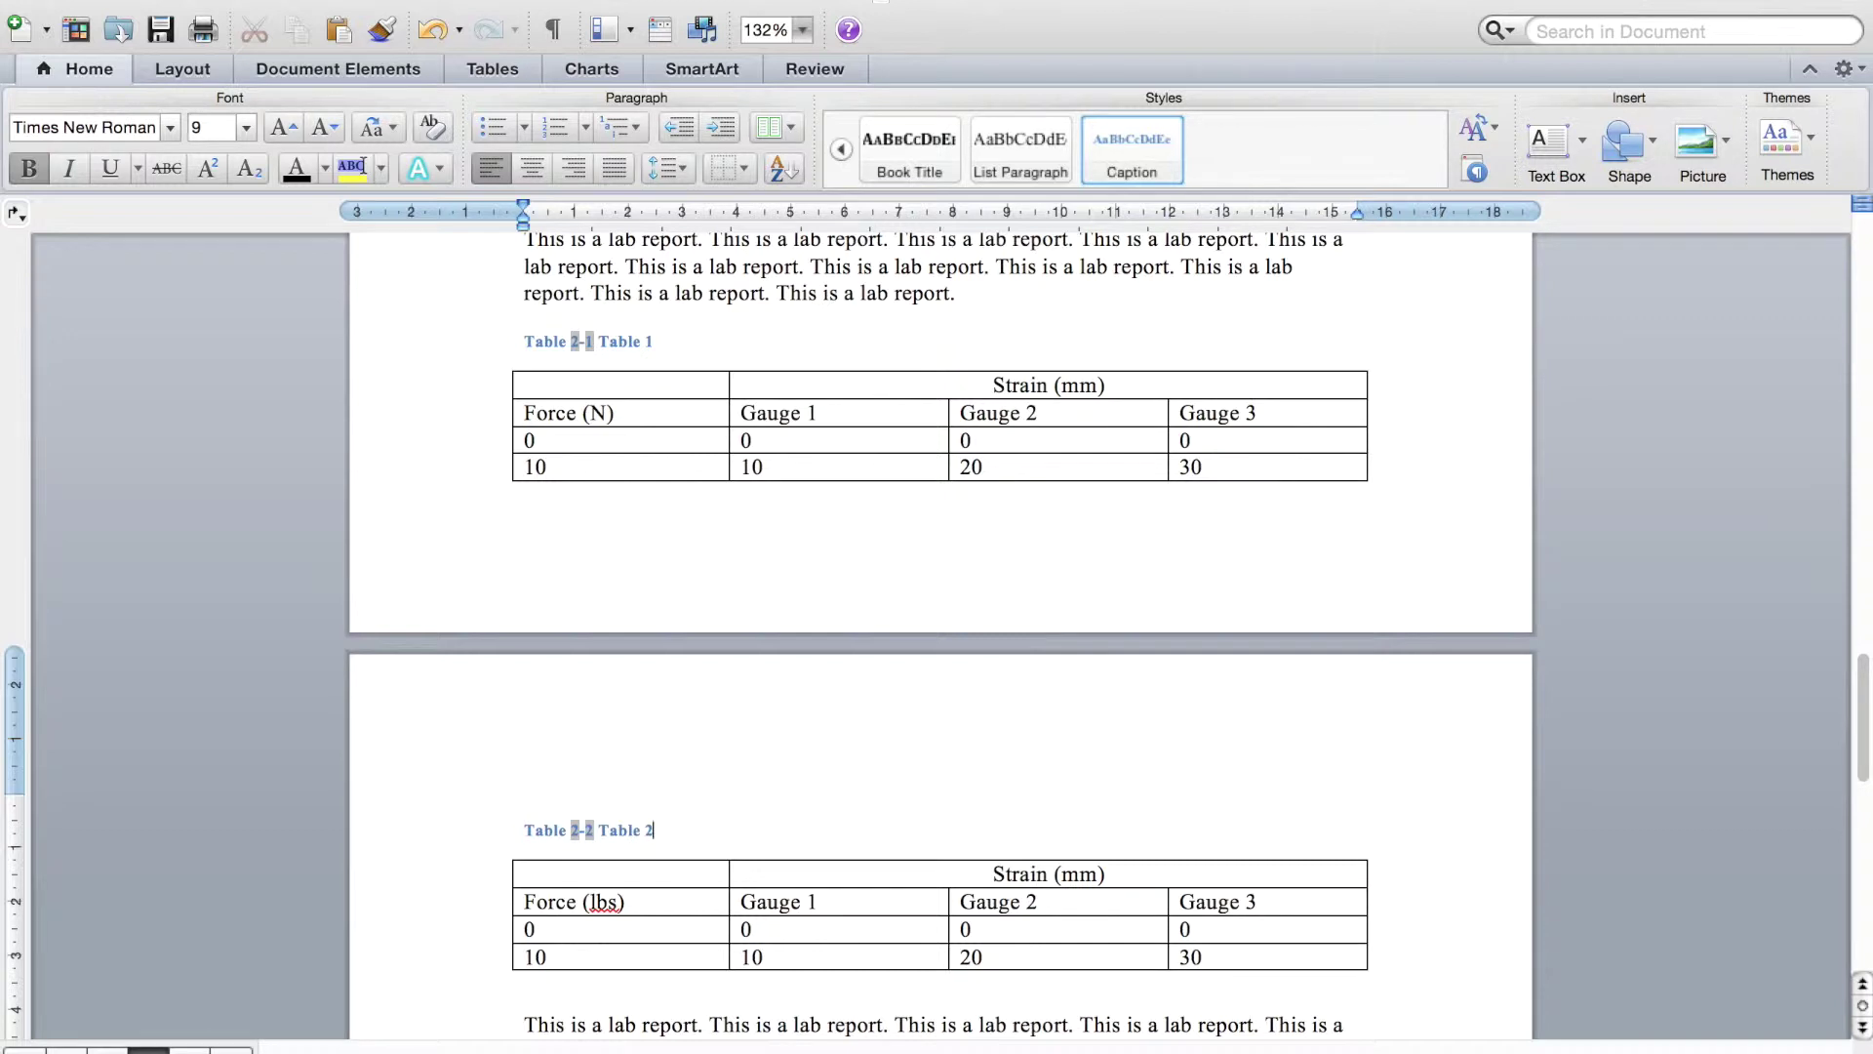
Step: Add the words "Below we can find" at the end of the paragraph above the Force (N) table
{"action": "left_click", "coordinate": [993, 298]}
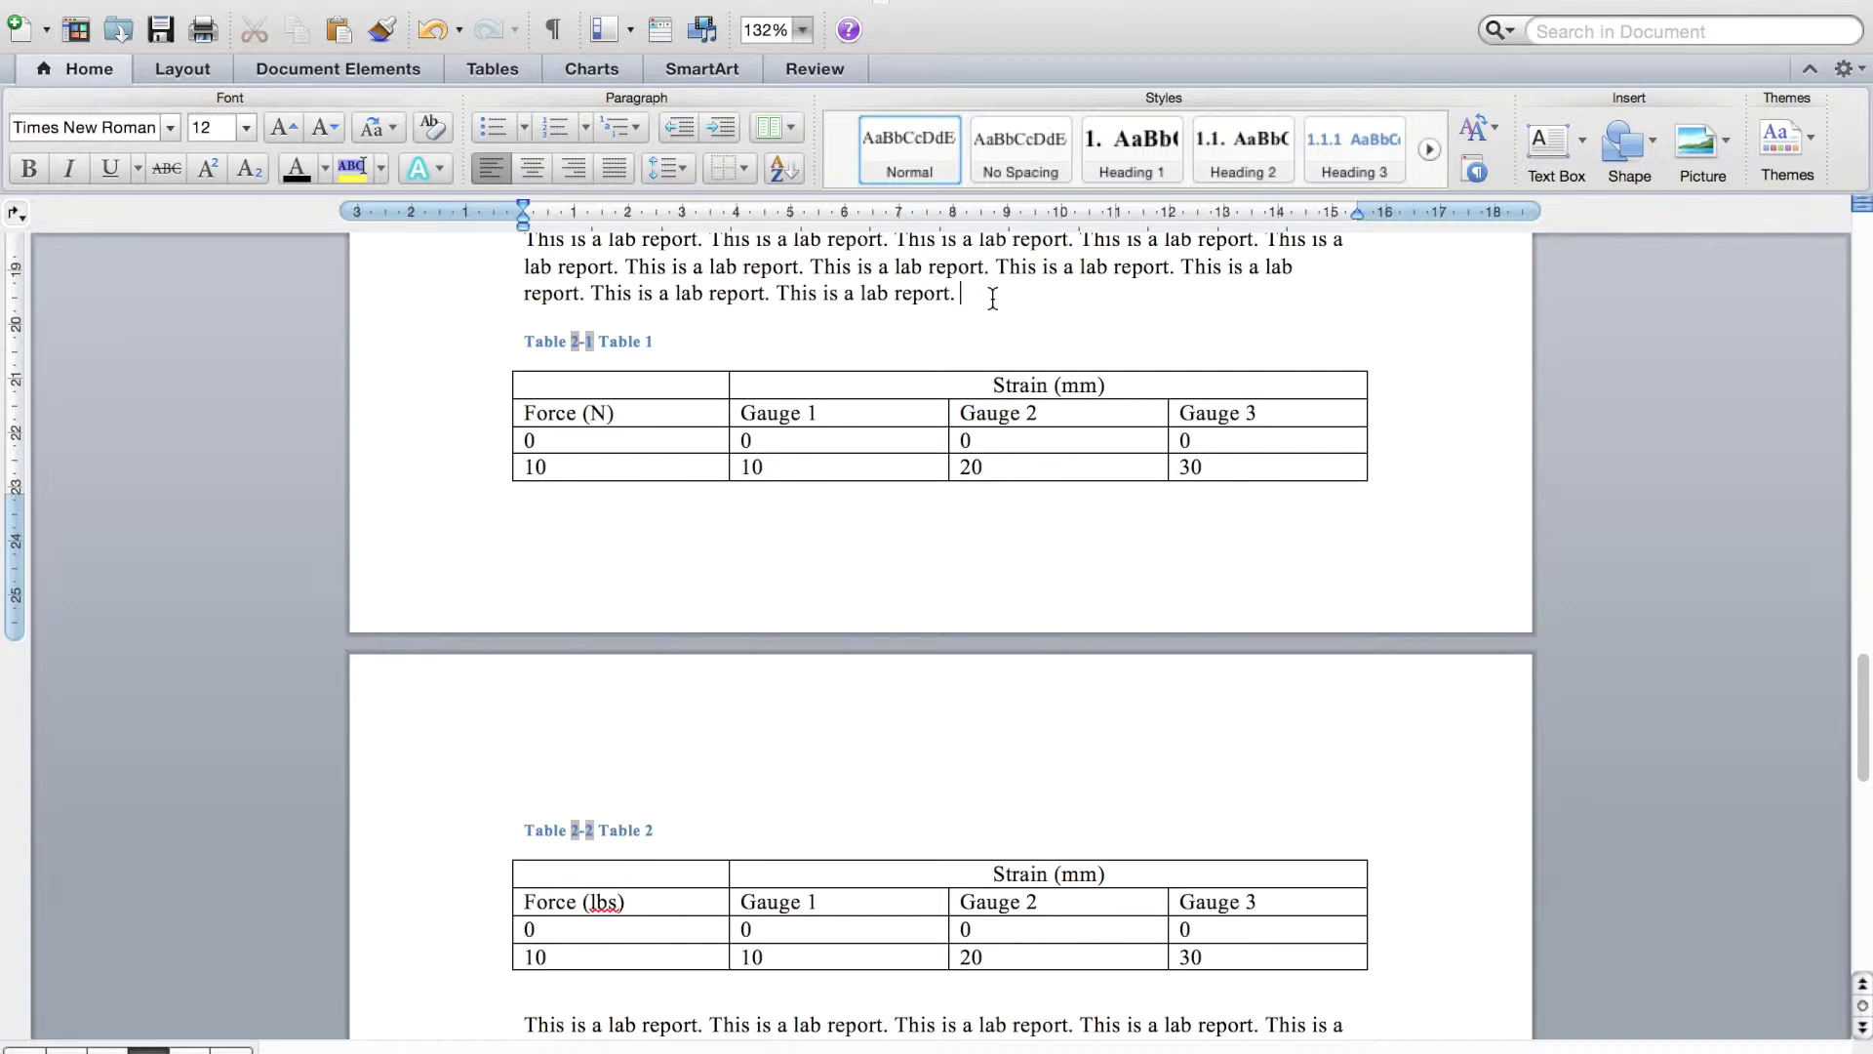
{"action": "type", "text": "Below we"}
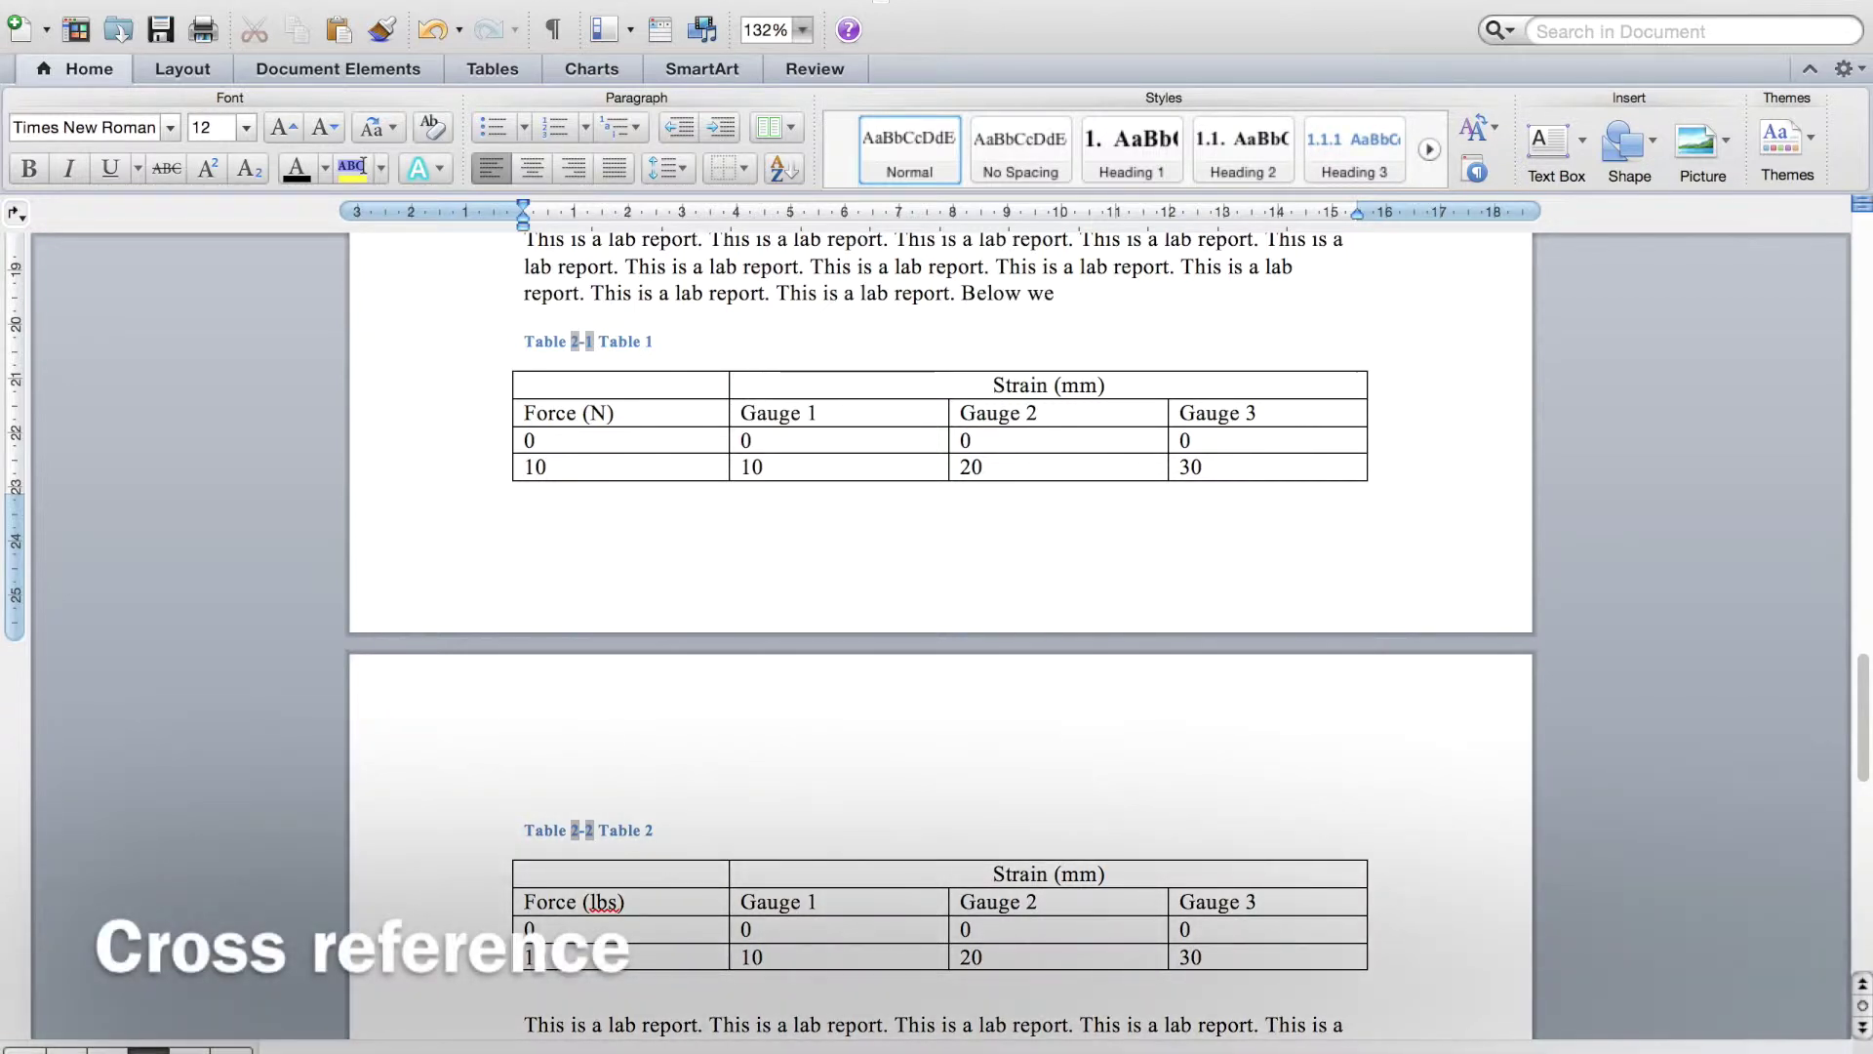
{"action": "type", "text": " can find t"}
{"action": "key", "text": "BackSpace"}
{"action": "key", "text": "BackSpace"}
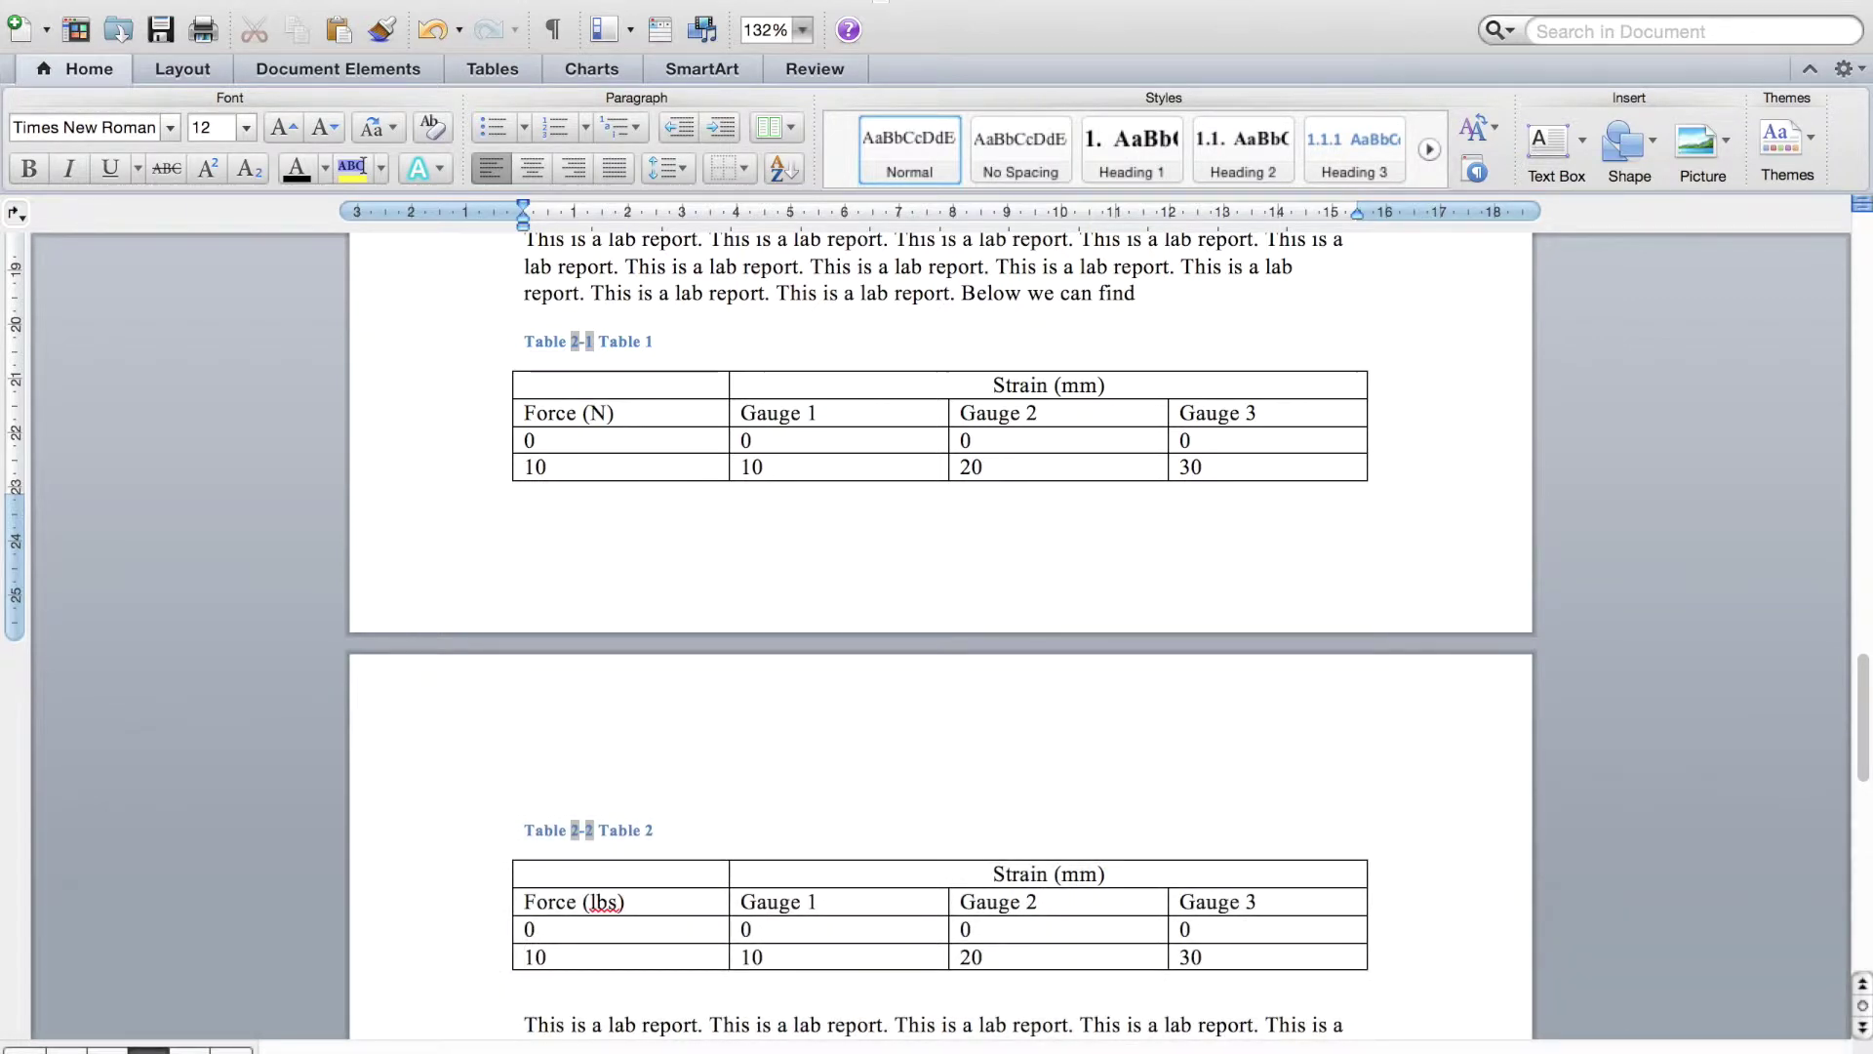
Step: Insert a hyperlinked cross-reference to the Table 2-1 caption after "Below we can find", showing only label and number
{"action": "left_click", "coordinate": [379, 1]}
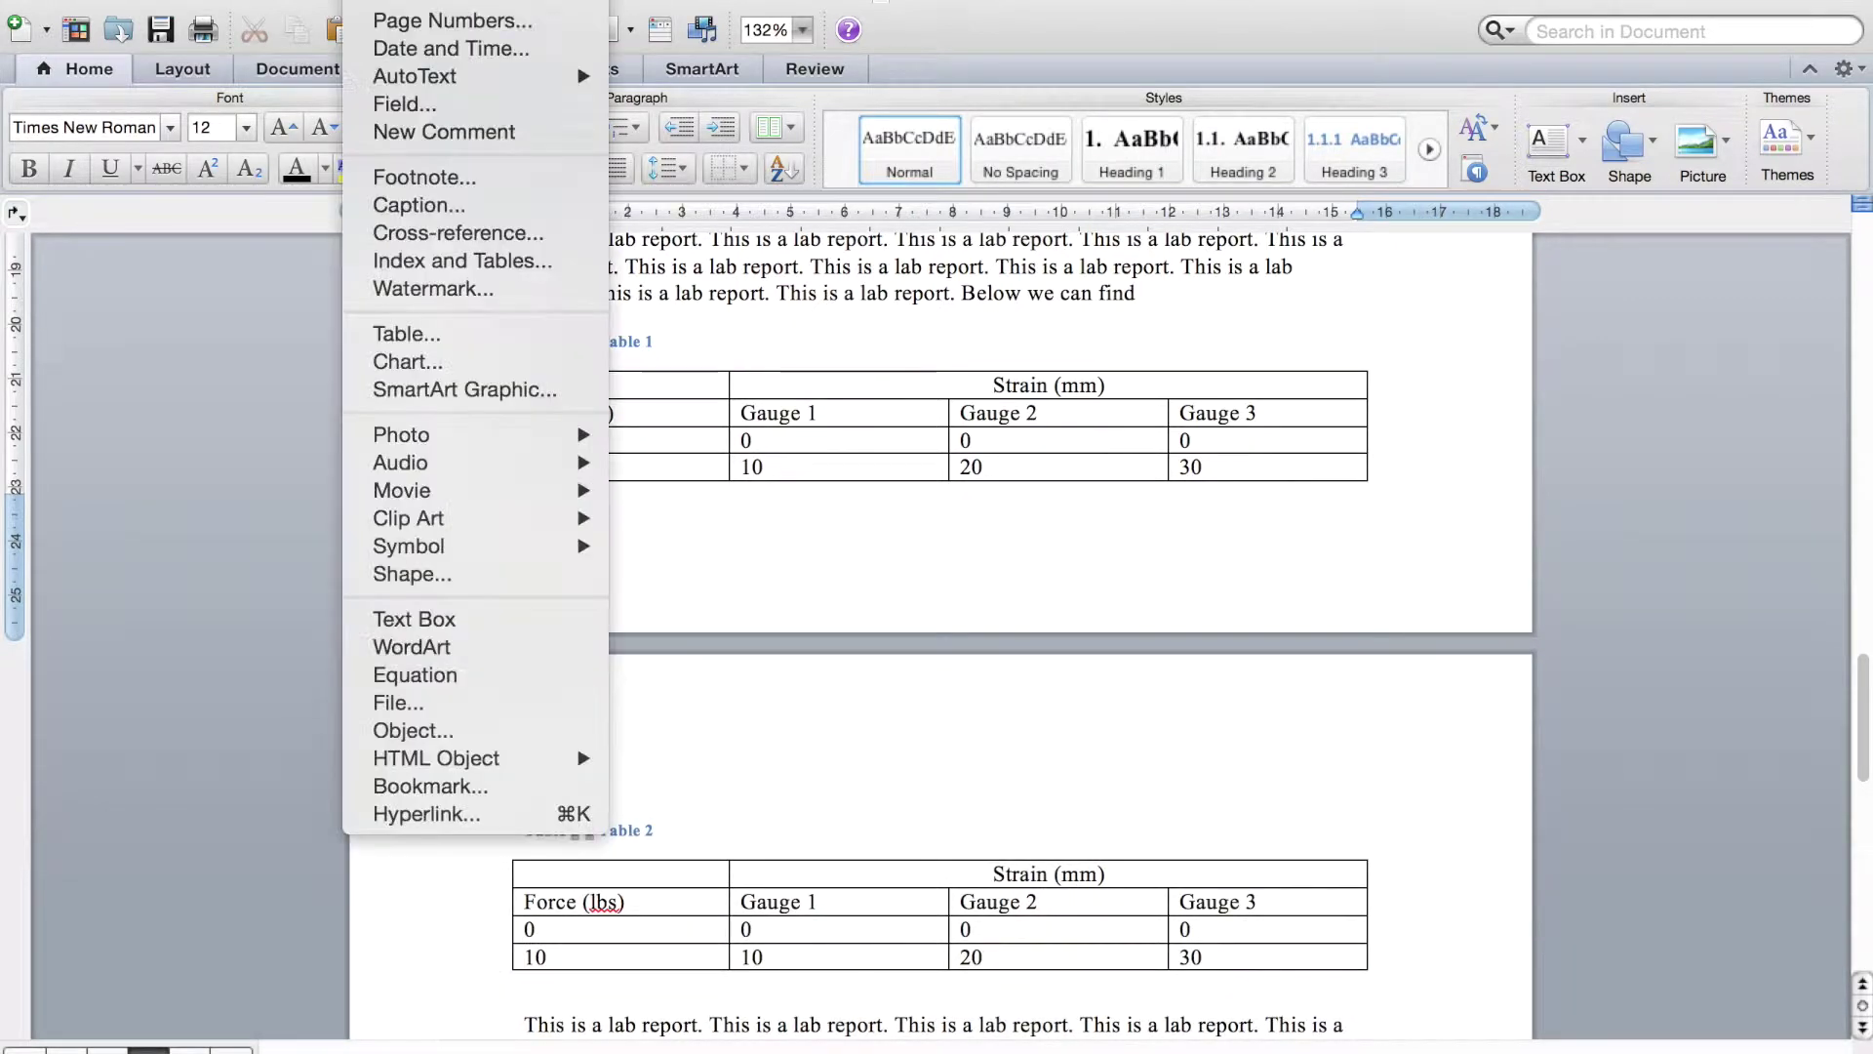
{"action": "left_click", "coordinate": [435, 238]}
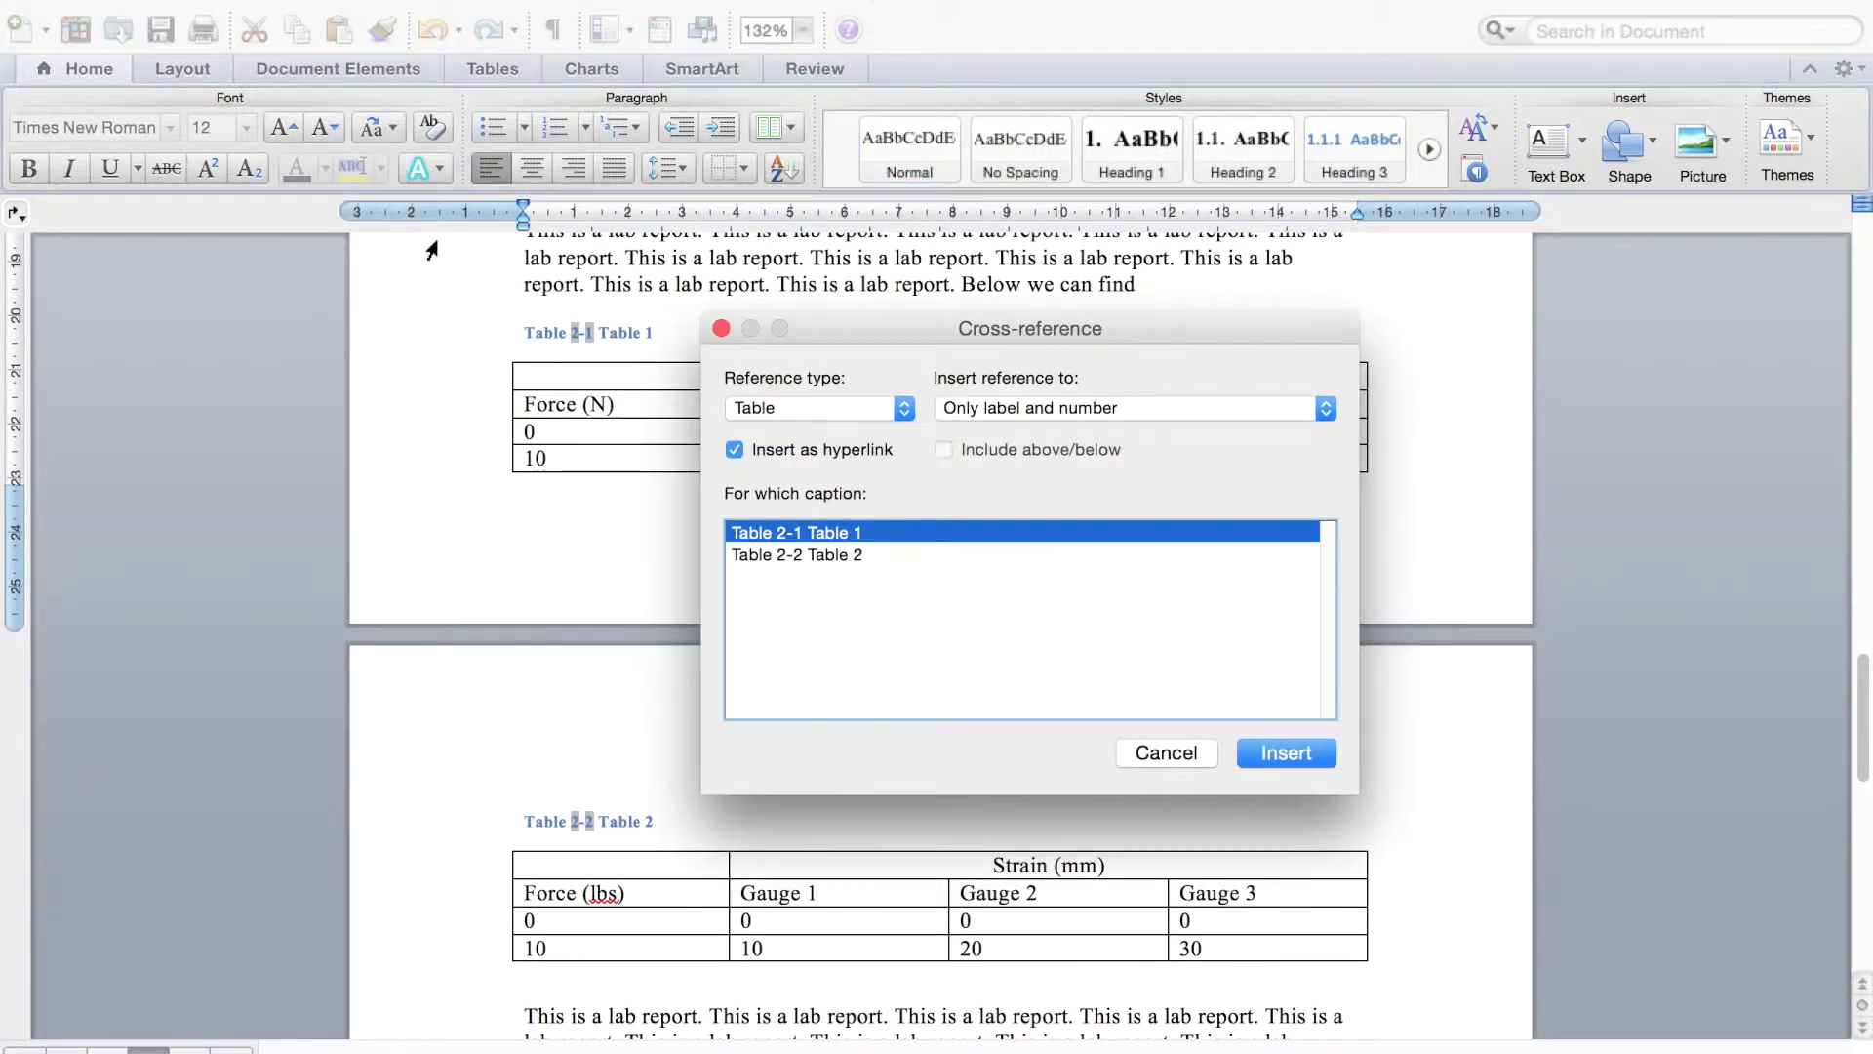
{"action": "left_click", "coordinate": [769, 407]}
{"action": "left_click", "coordinate": [825, 414]}
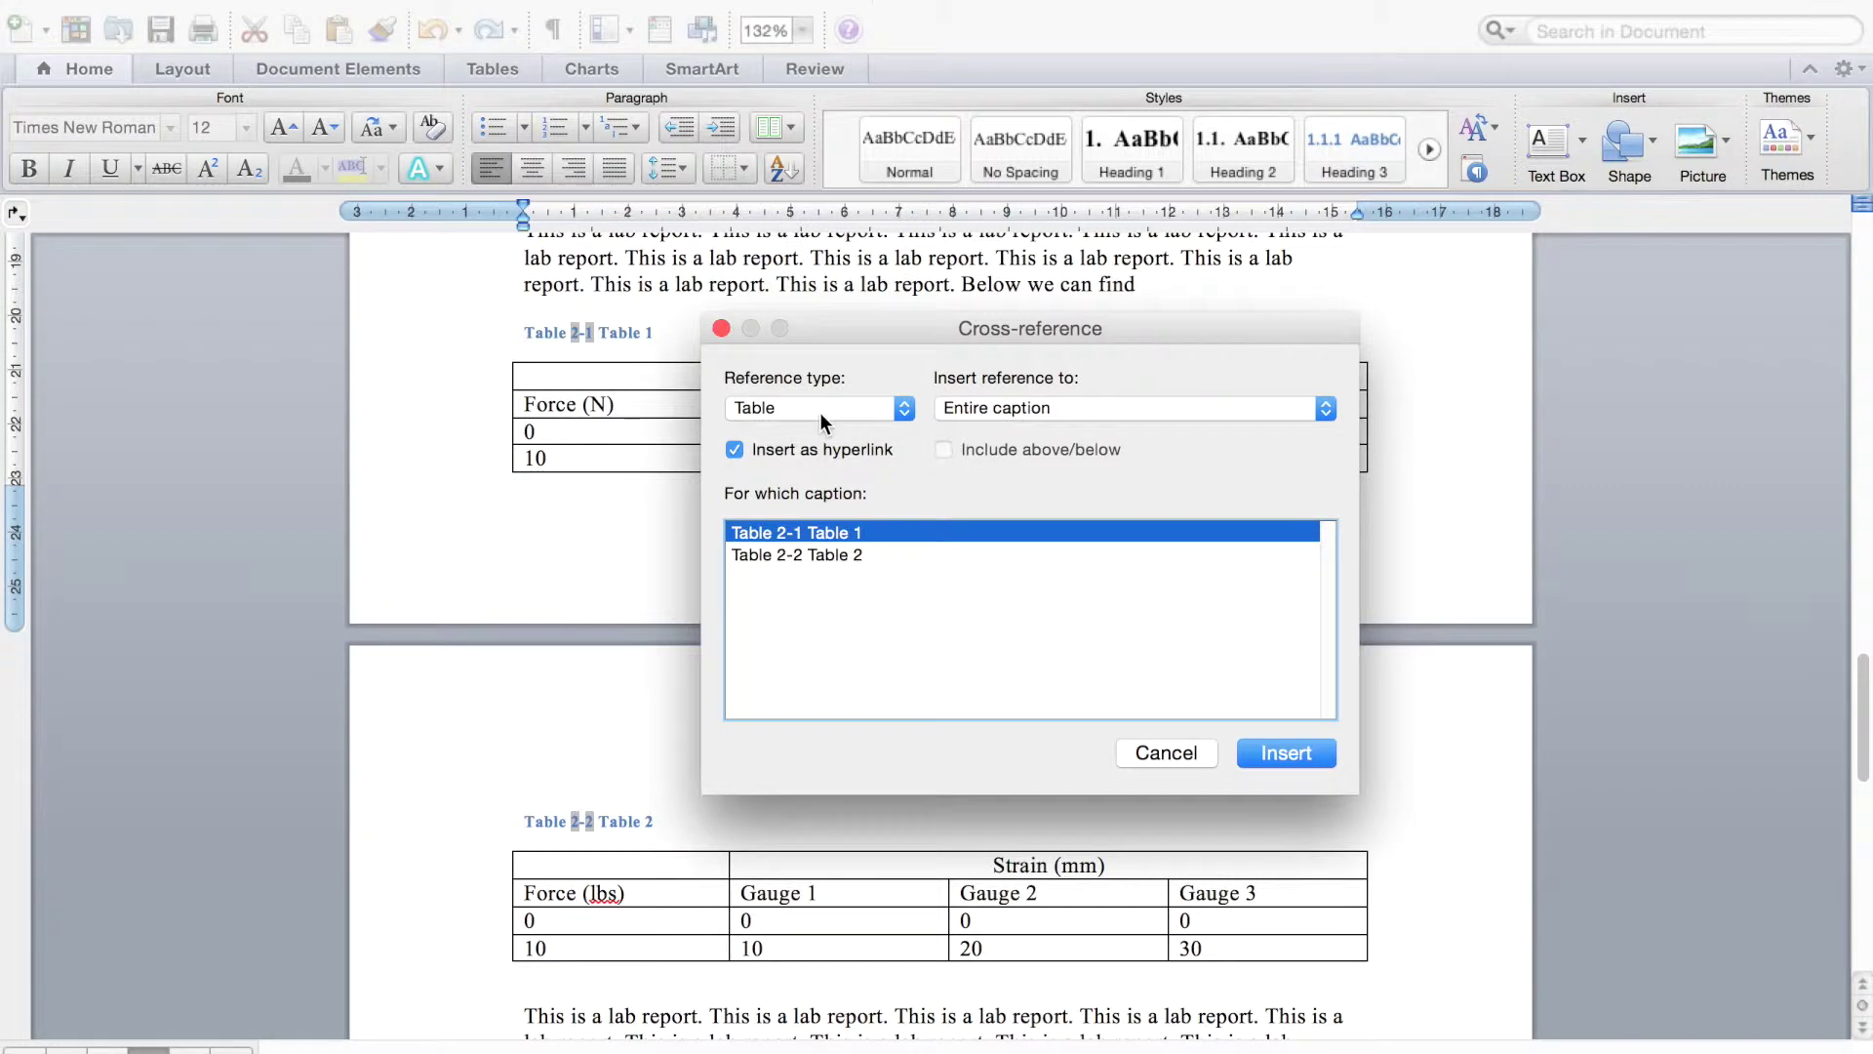
{"action": "left_click", "coordinate": [1005, 410]}
{"action": "left_click", "coordinate": [1020, 431]}
{"action": "left_click", "coordinate": [1292, 756]}
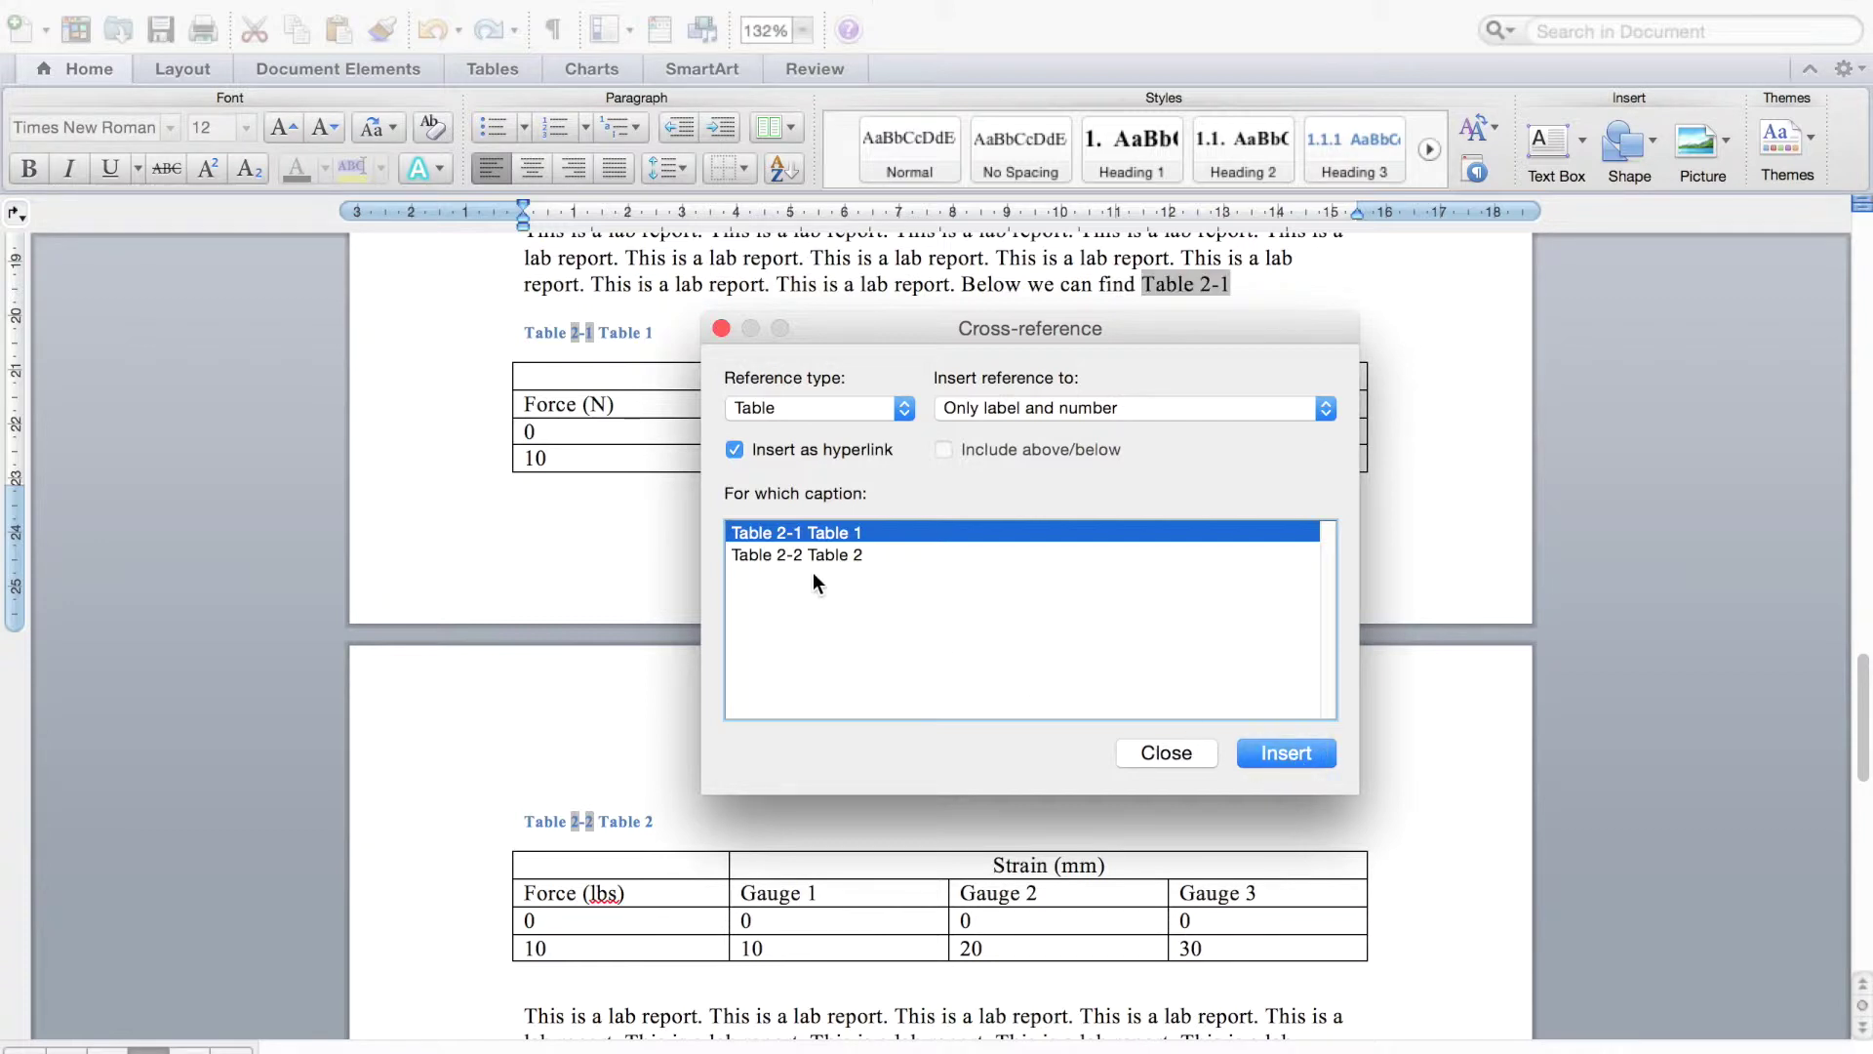
Step: Insert a second cross-reference, to Table 2-2, and complete the sentence with "and" between the references and a closing period
{"action": "left_click", "coordinate": [810, 556]}
{"action": "left_click", "coordinate": [1282, 751]}
{"action": "left_click", "coordinate": [1180, 751]}
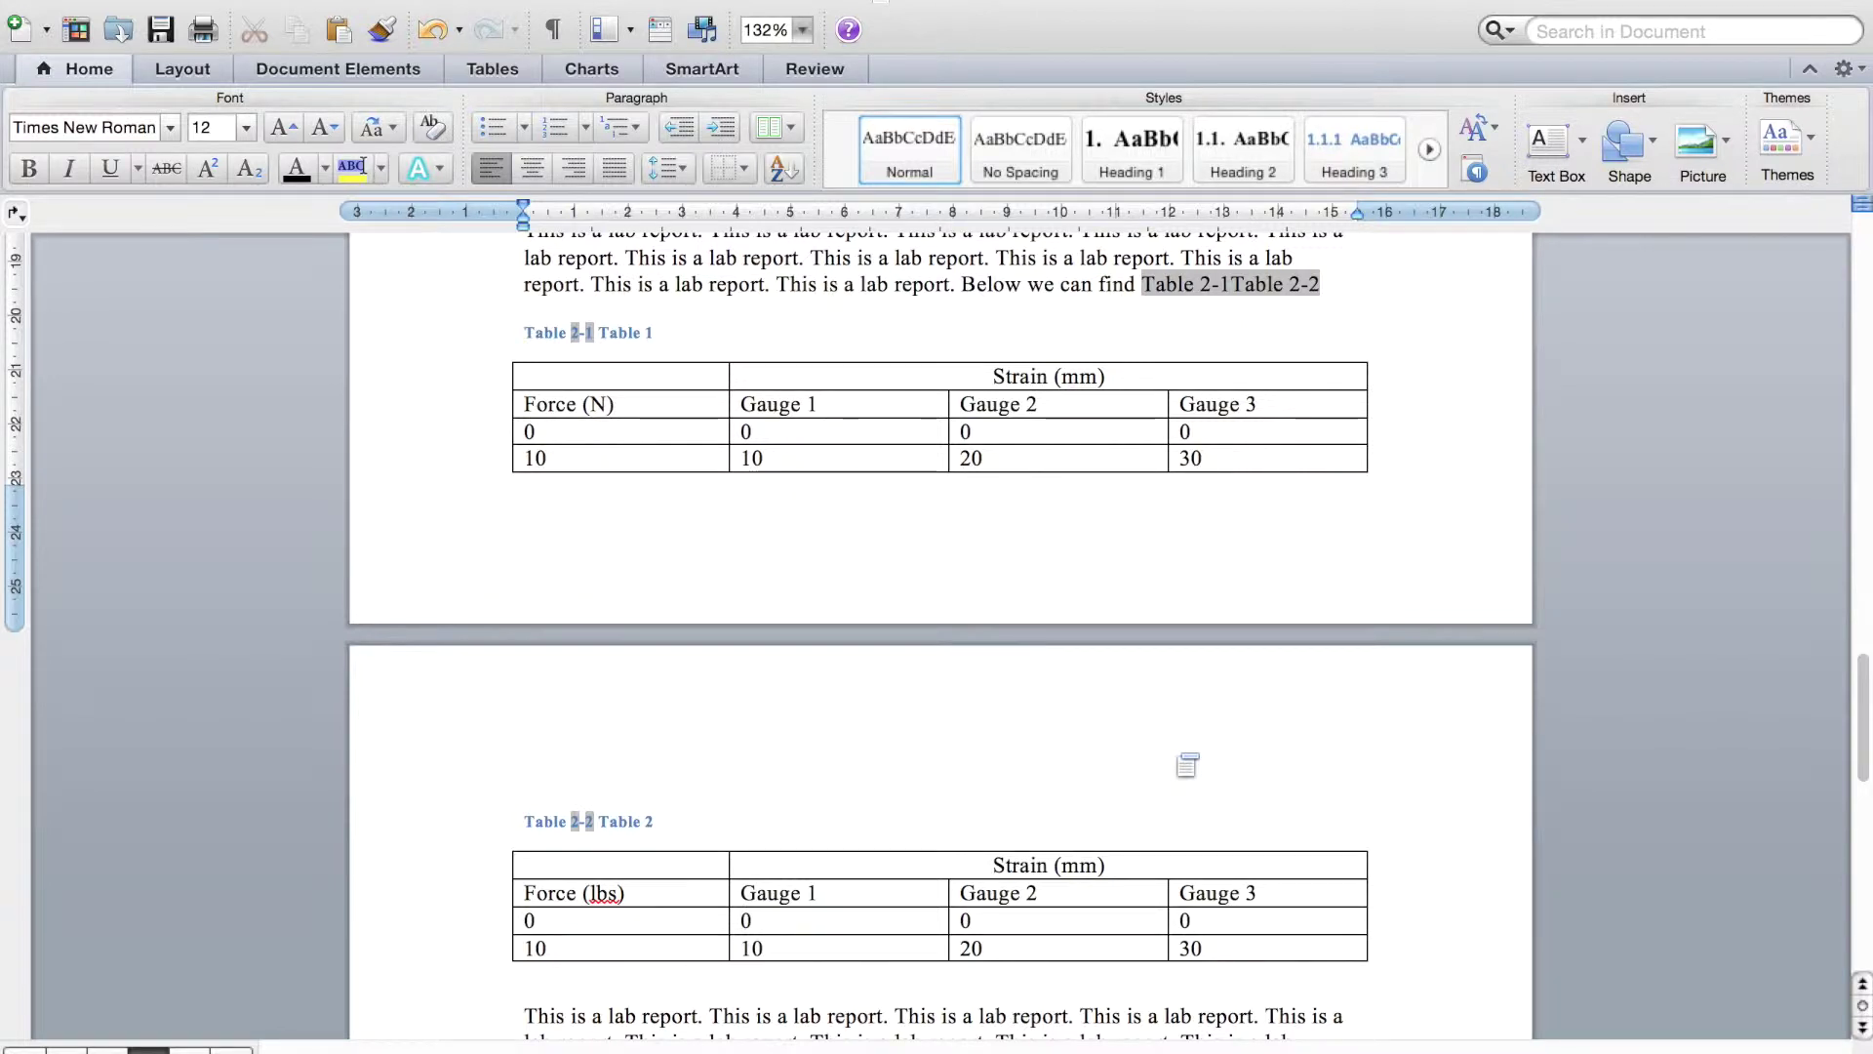
{"action": "type", "text": "and"}
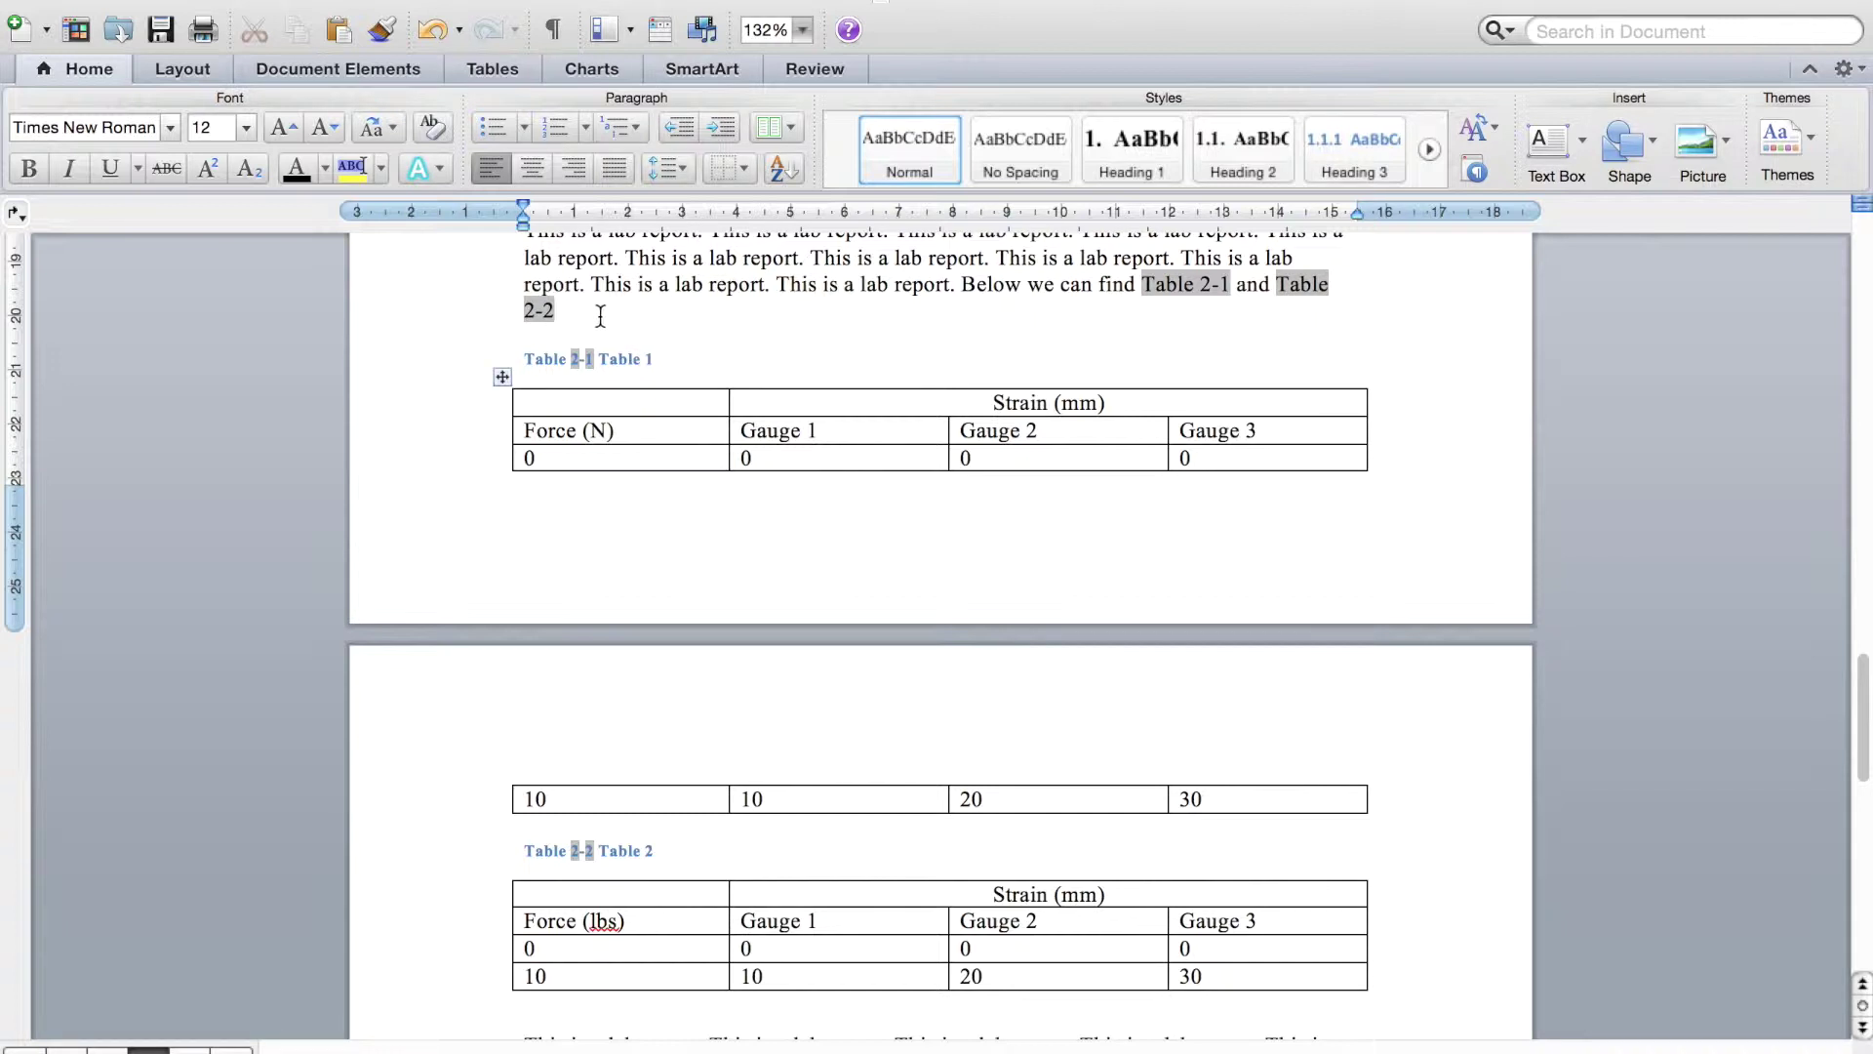
{"action": "left_click", "coordinate": [594, 314]}
{"action": "type", "text": "."}
Step: Move the Force (lbs) table with its caption above the Force (N) table and add a line break after the preceding paragraph
{"action": "scroll", "coordinate": [770, 585], "scroll_direction": "down", "scroll_amount": 3}
{"action": "scroll", "coordinate": [765, 577], "scroll_direction": "up", "scroll_amount": 1}
{"action": "left_click_drag", "start_coordinate": [524, 797], "coordinate": [1160, 925]}
{"action": "left_click_drag", "start_coordinate": [537, 829], "coordinate": [542, 270]}
{"action": "left_click_drag", "start_coordinate": [535, 280], "coordinate": [536, 279]}
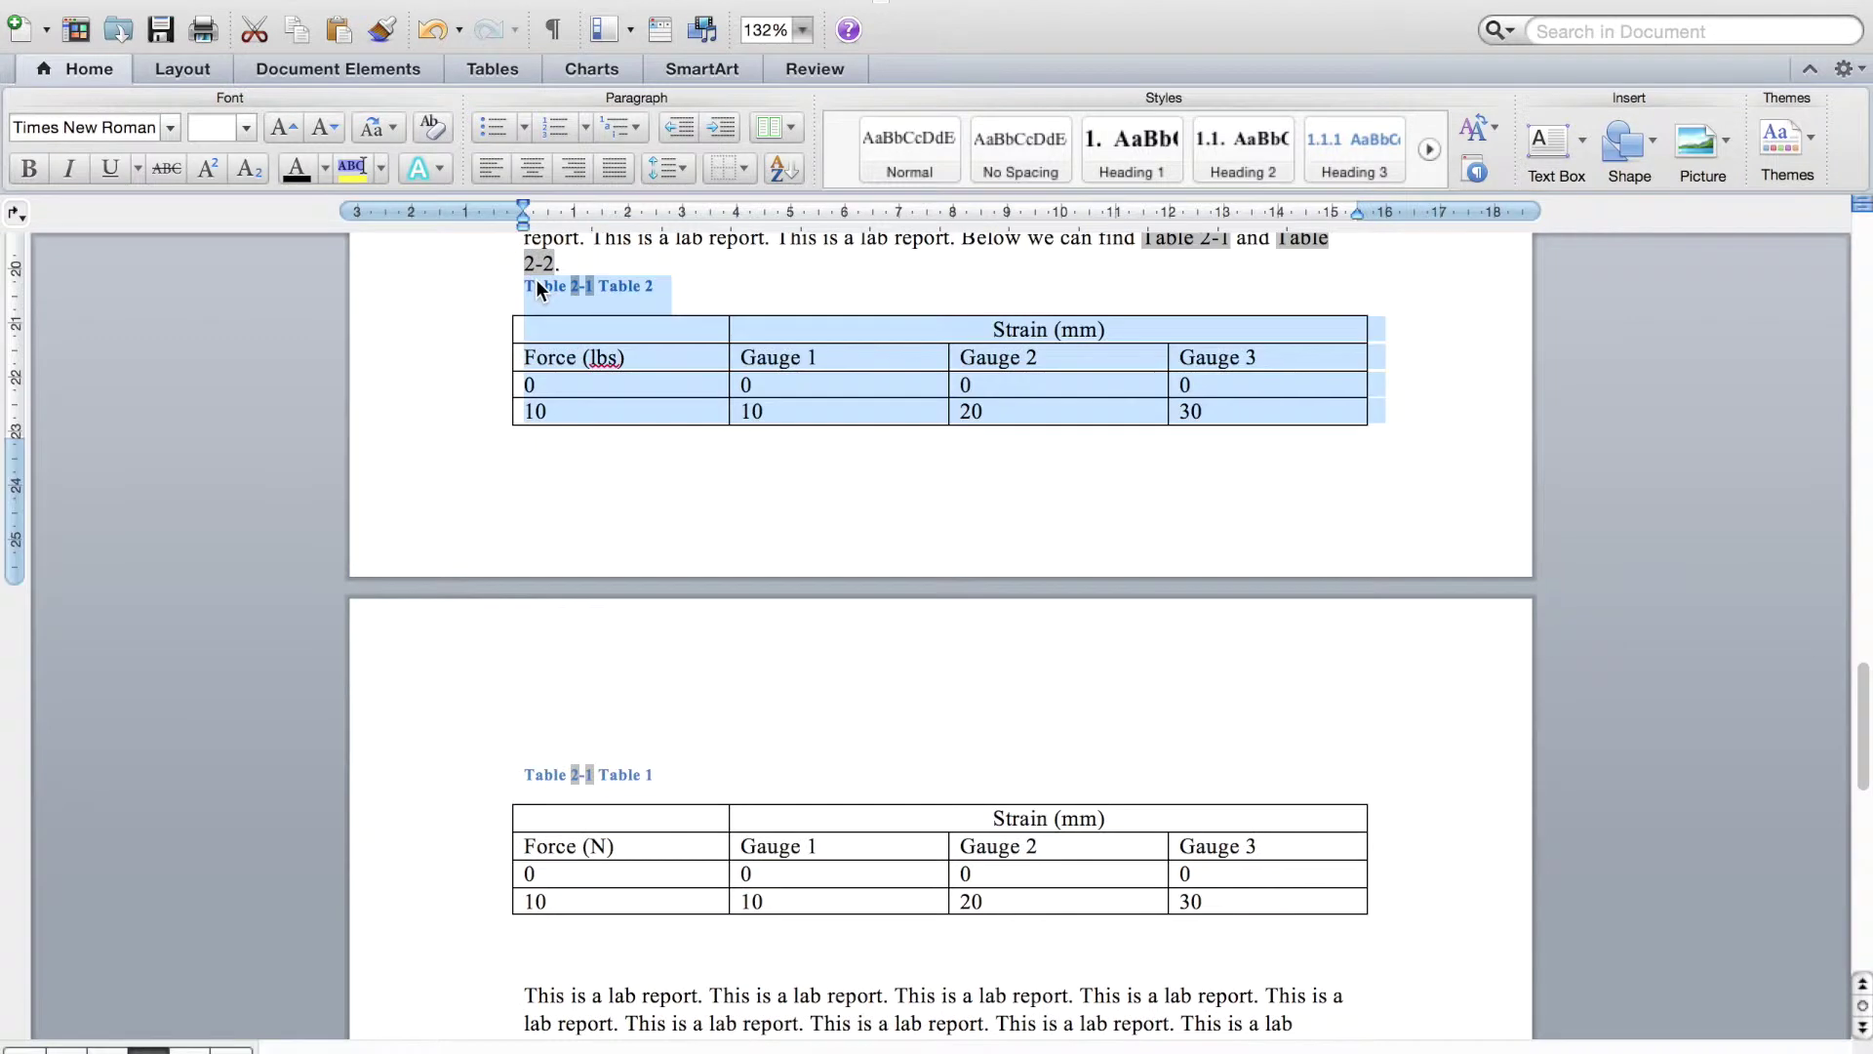
{"action": "left_click", "coordinate": [579, 264]}
{"action": "key", "text": "Return"}
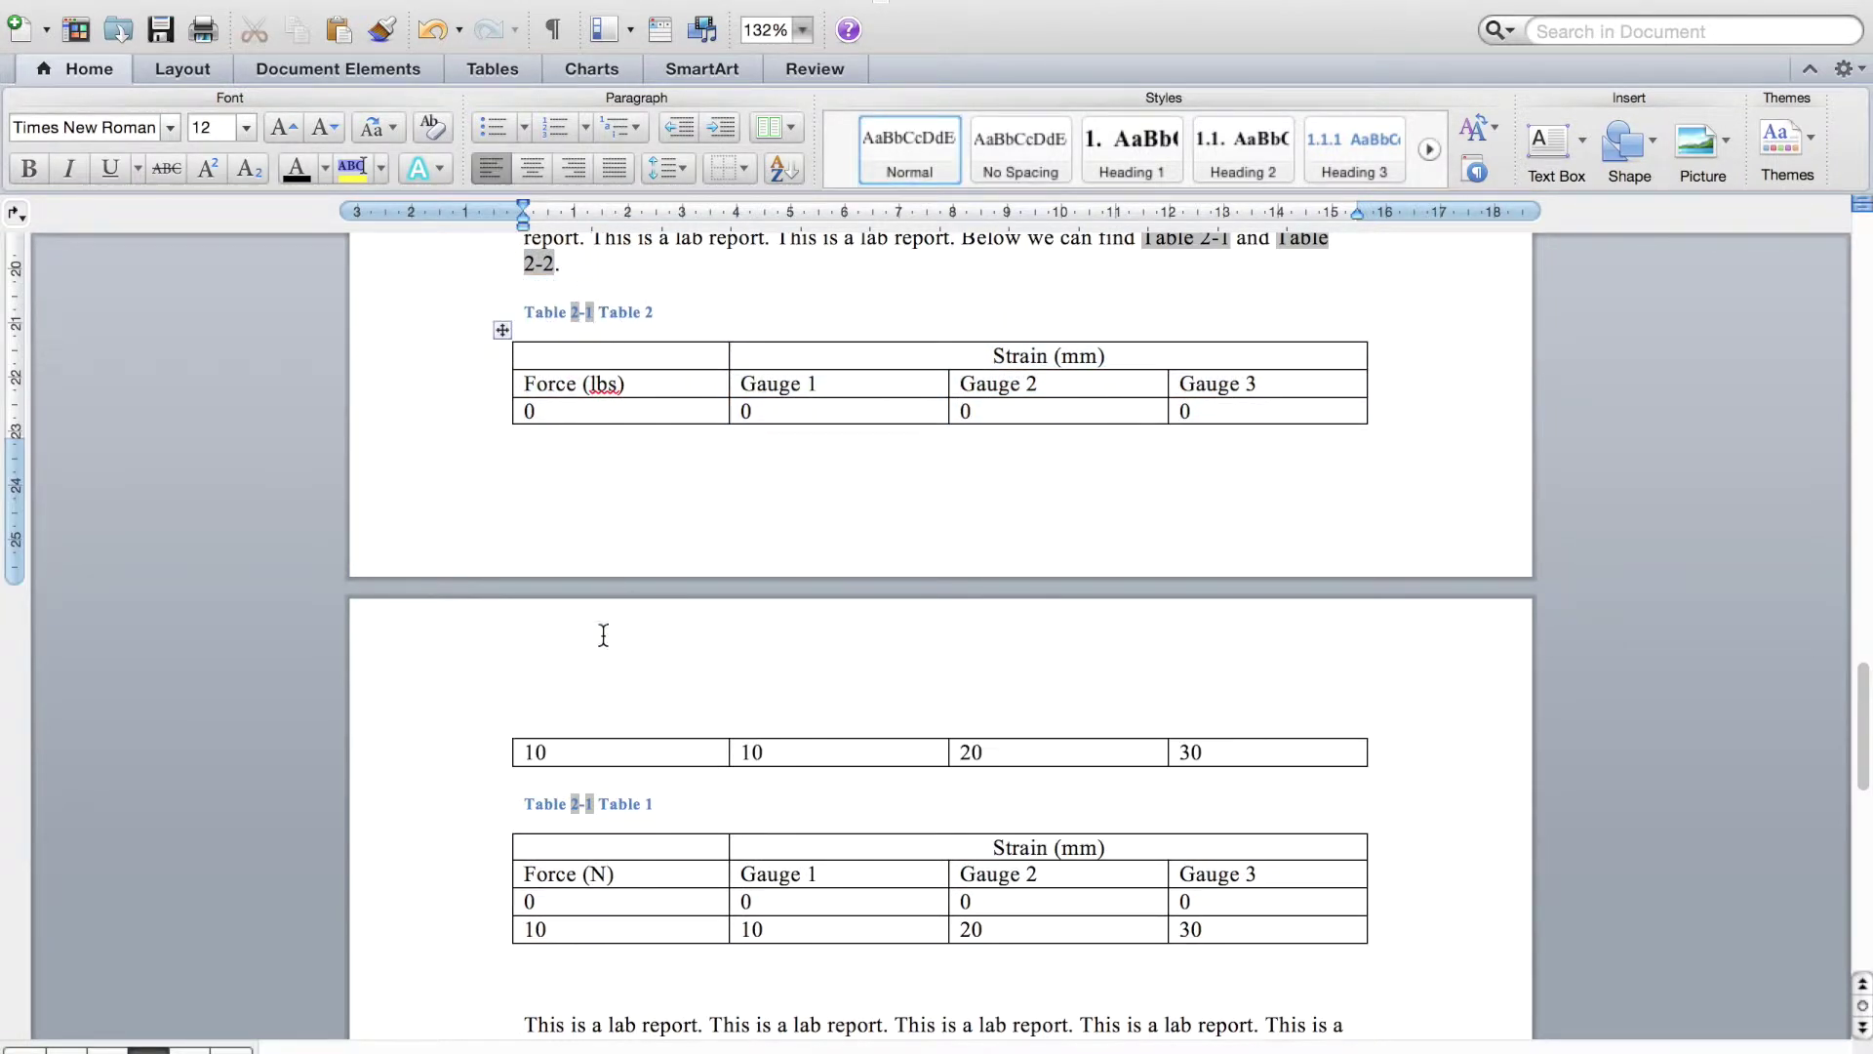
Step: Update the number field in the Force (N) table's caption
{"action": "right_click", "coordinate": [589, 804]}
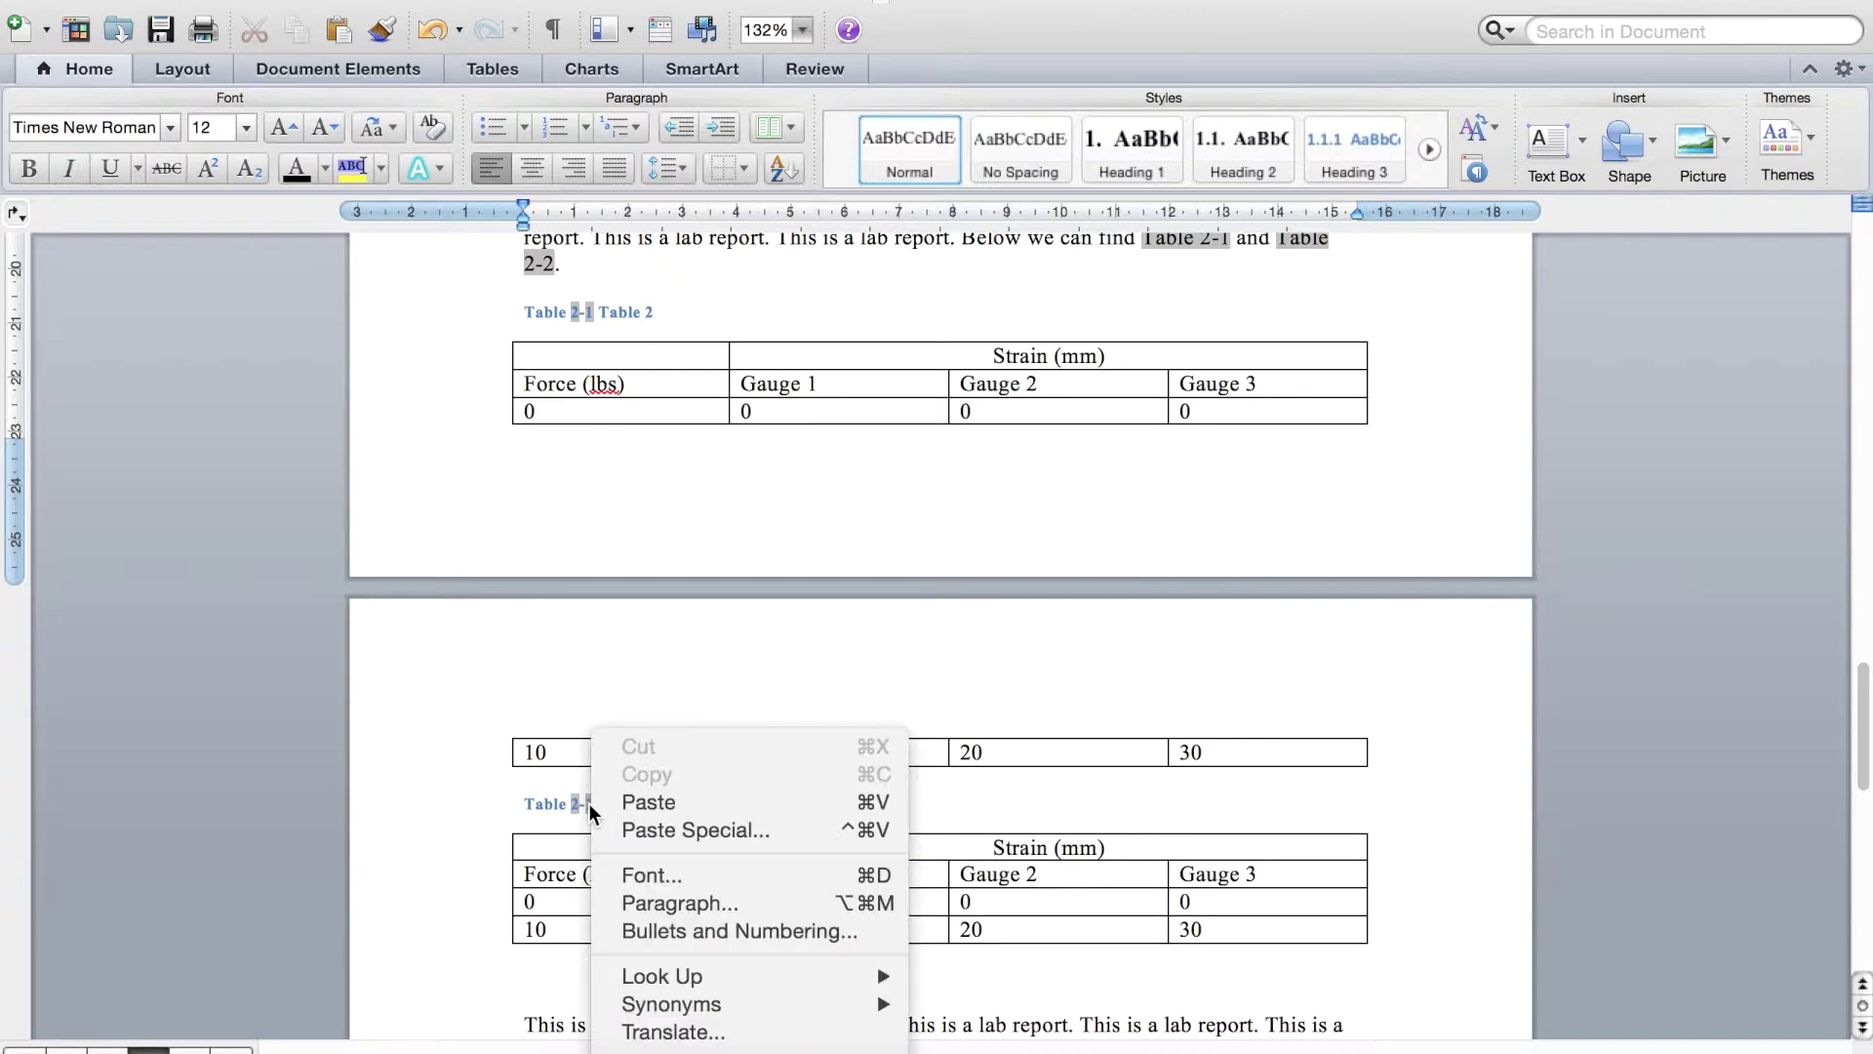
{"action": "left_click", "coordinate": [1015, 802]}
{"action": "left_click_drag", "start_coordinate": [664, 806], "coordinate": [587, 804]}
{"action": "right_click", "coordinate": [587, 805]}
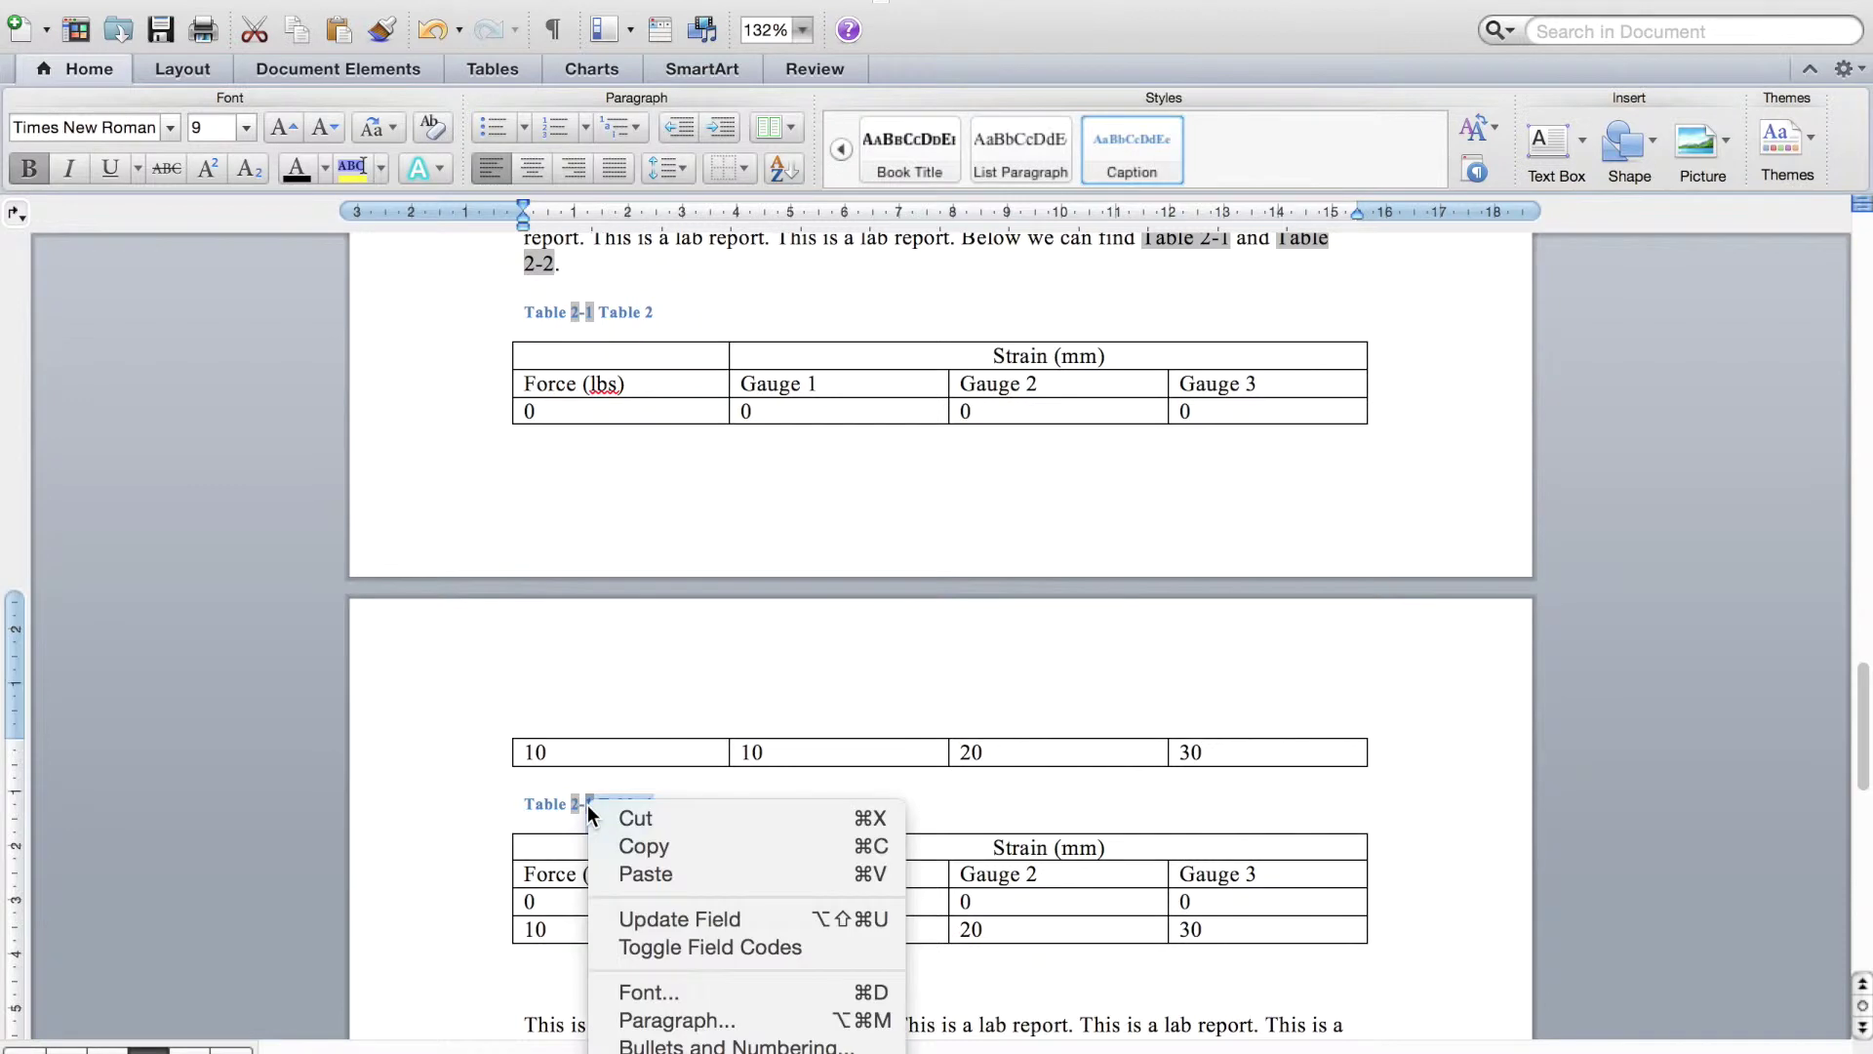
{"action": "left_click", "coordinate": [658, 920]}
{"action": "left_click", "coordinate": [750, 819]}
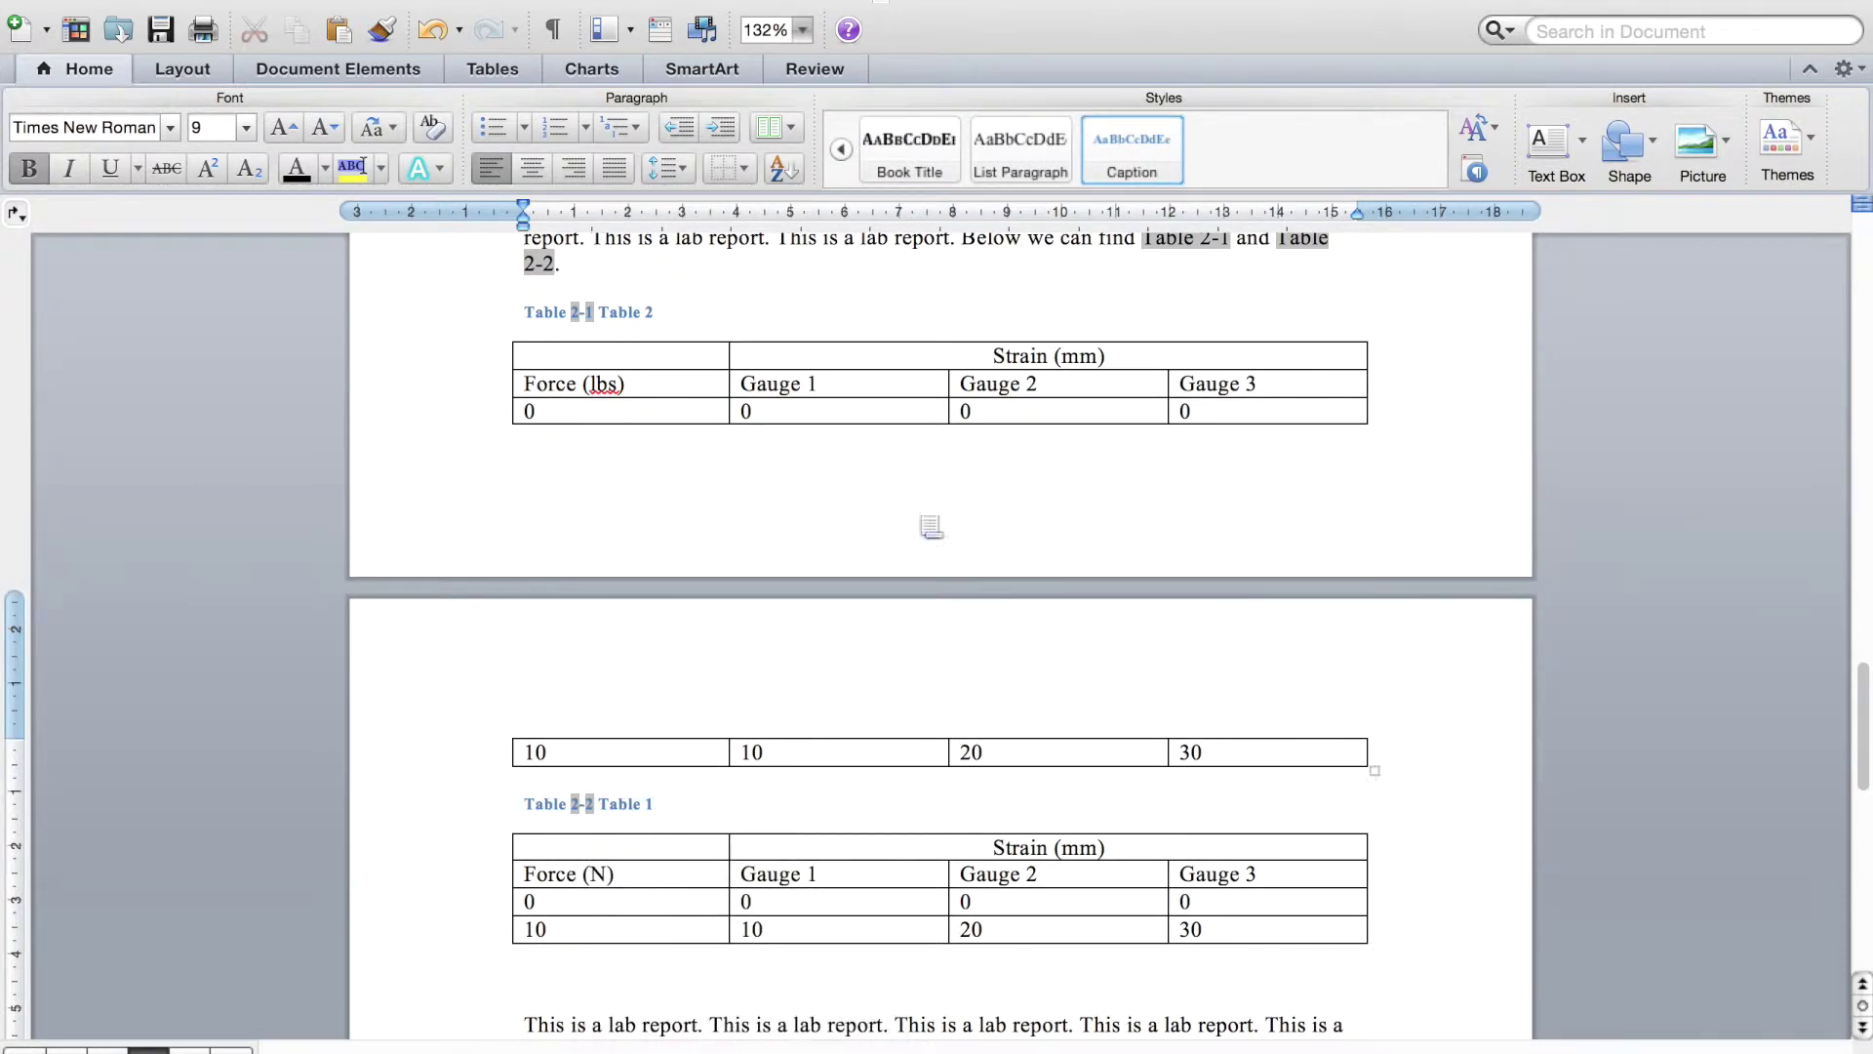
Step: Update both table cross-reference fields in the "Below we can find" sentence
{"action": "scroll", "coordinate": [991, 410], "scroll_direction": "up", "scroll_amount": 5}
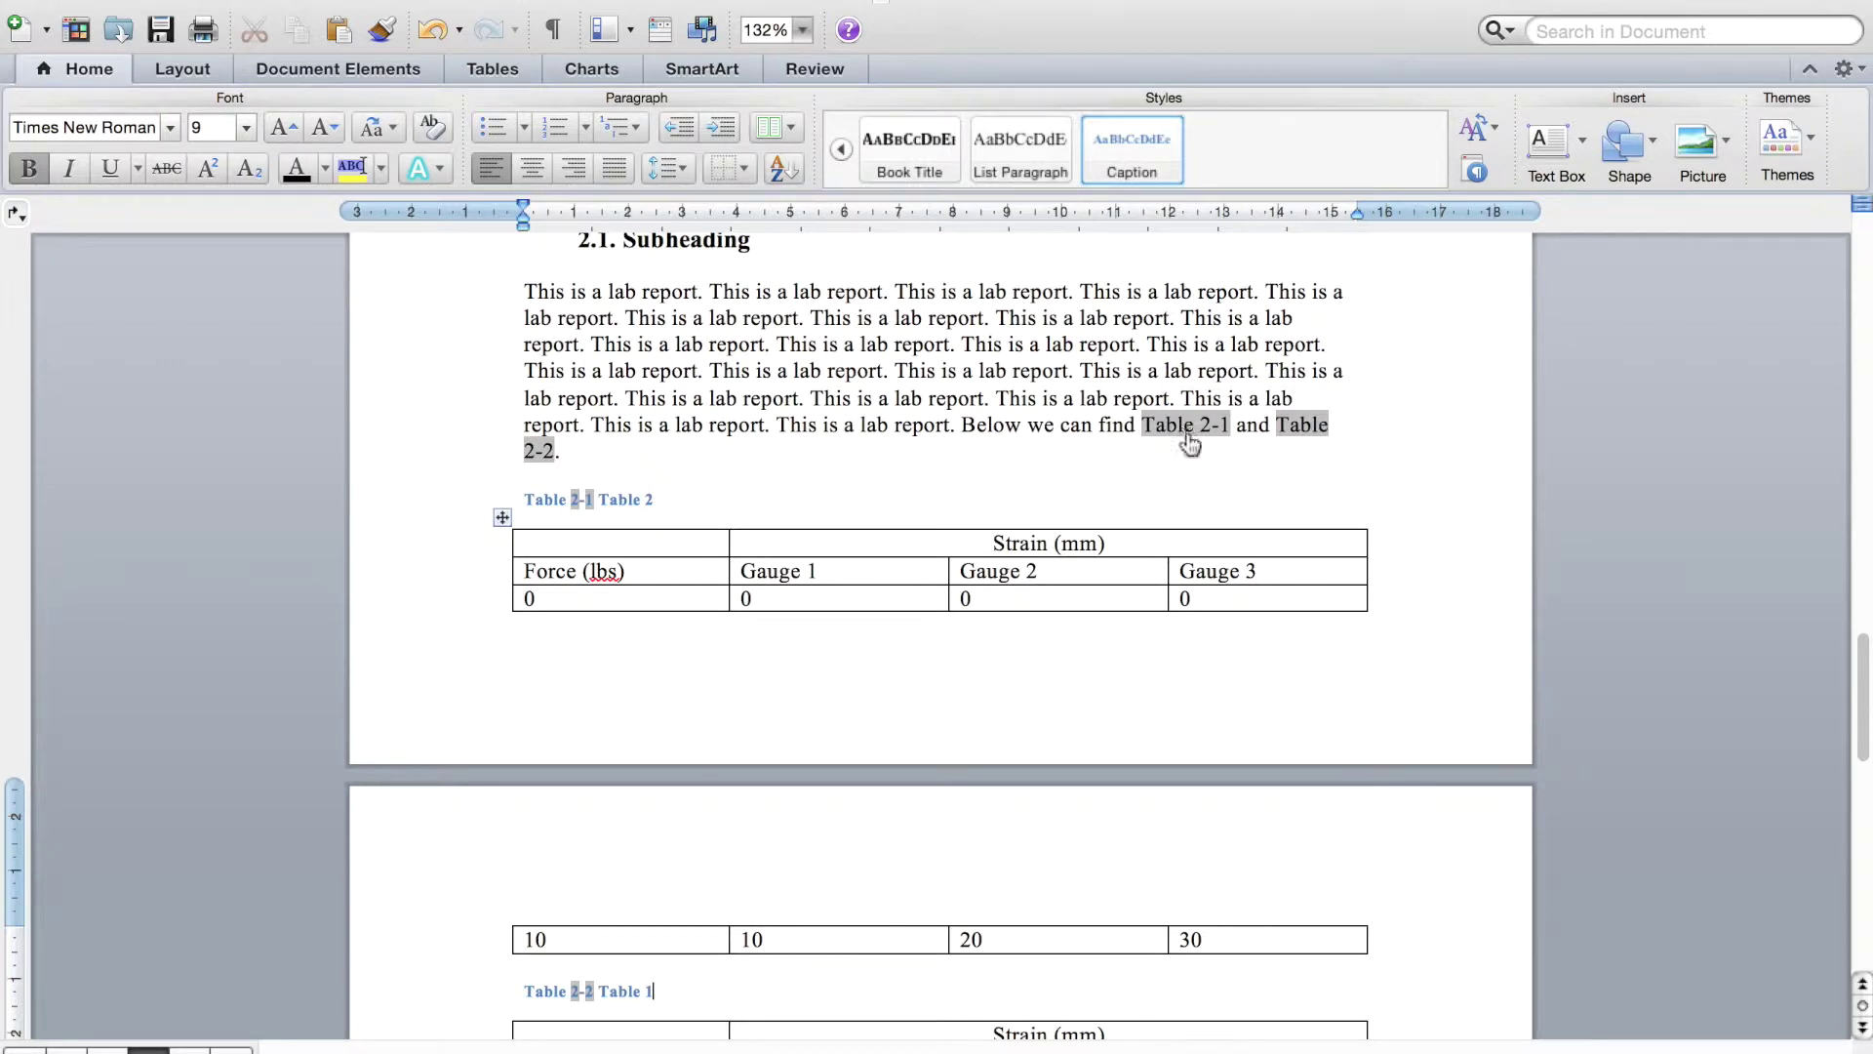
{"action": "right_click", "coordinate": [1186, 429]}
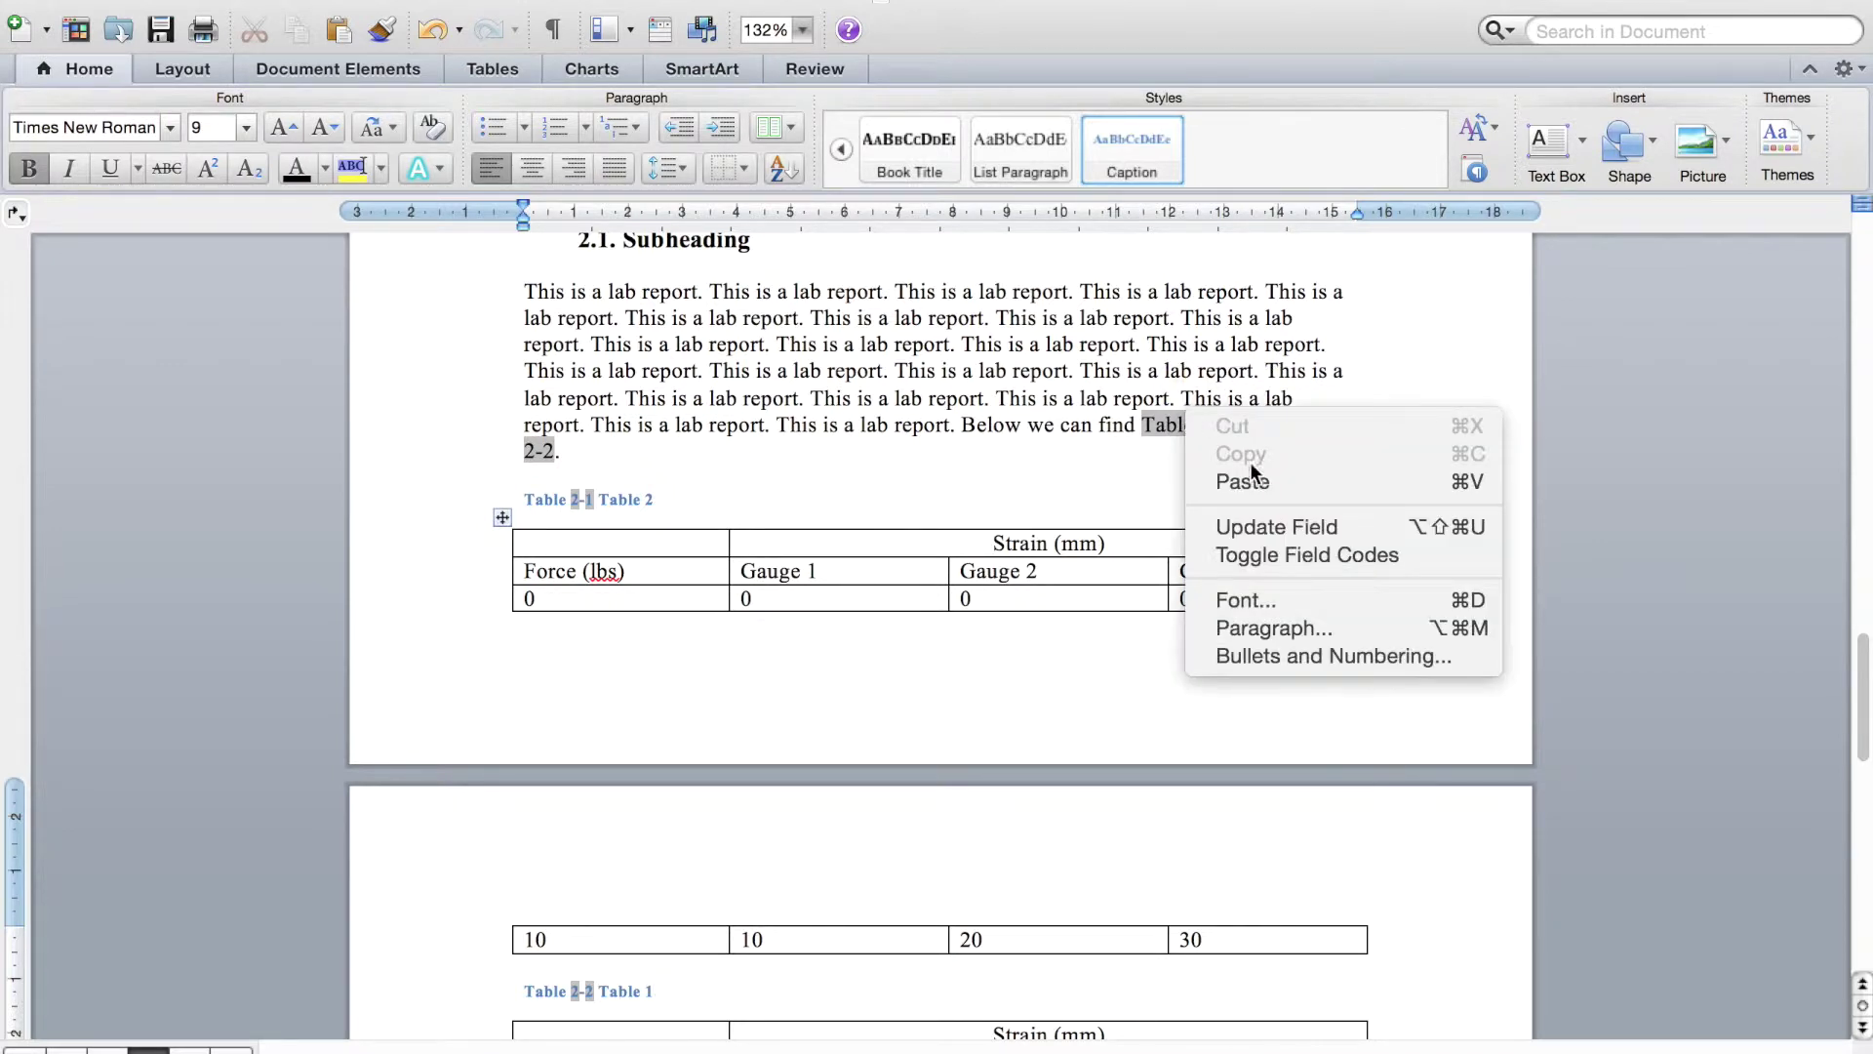
{"action": "left_click", "coordinate": [1267, 524]}
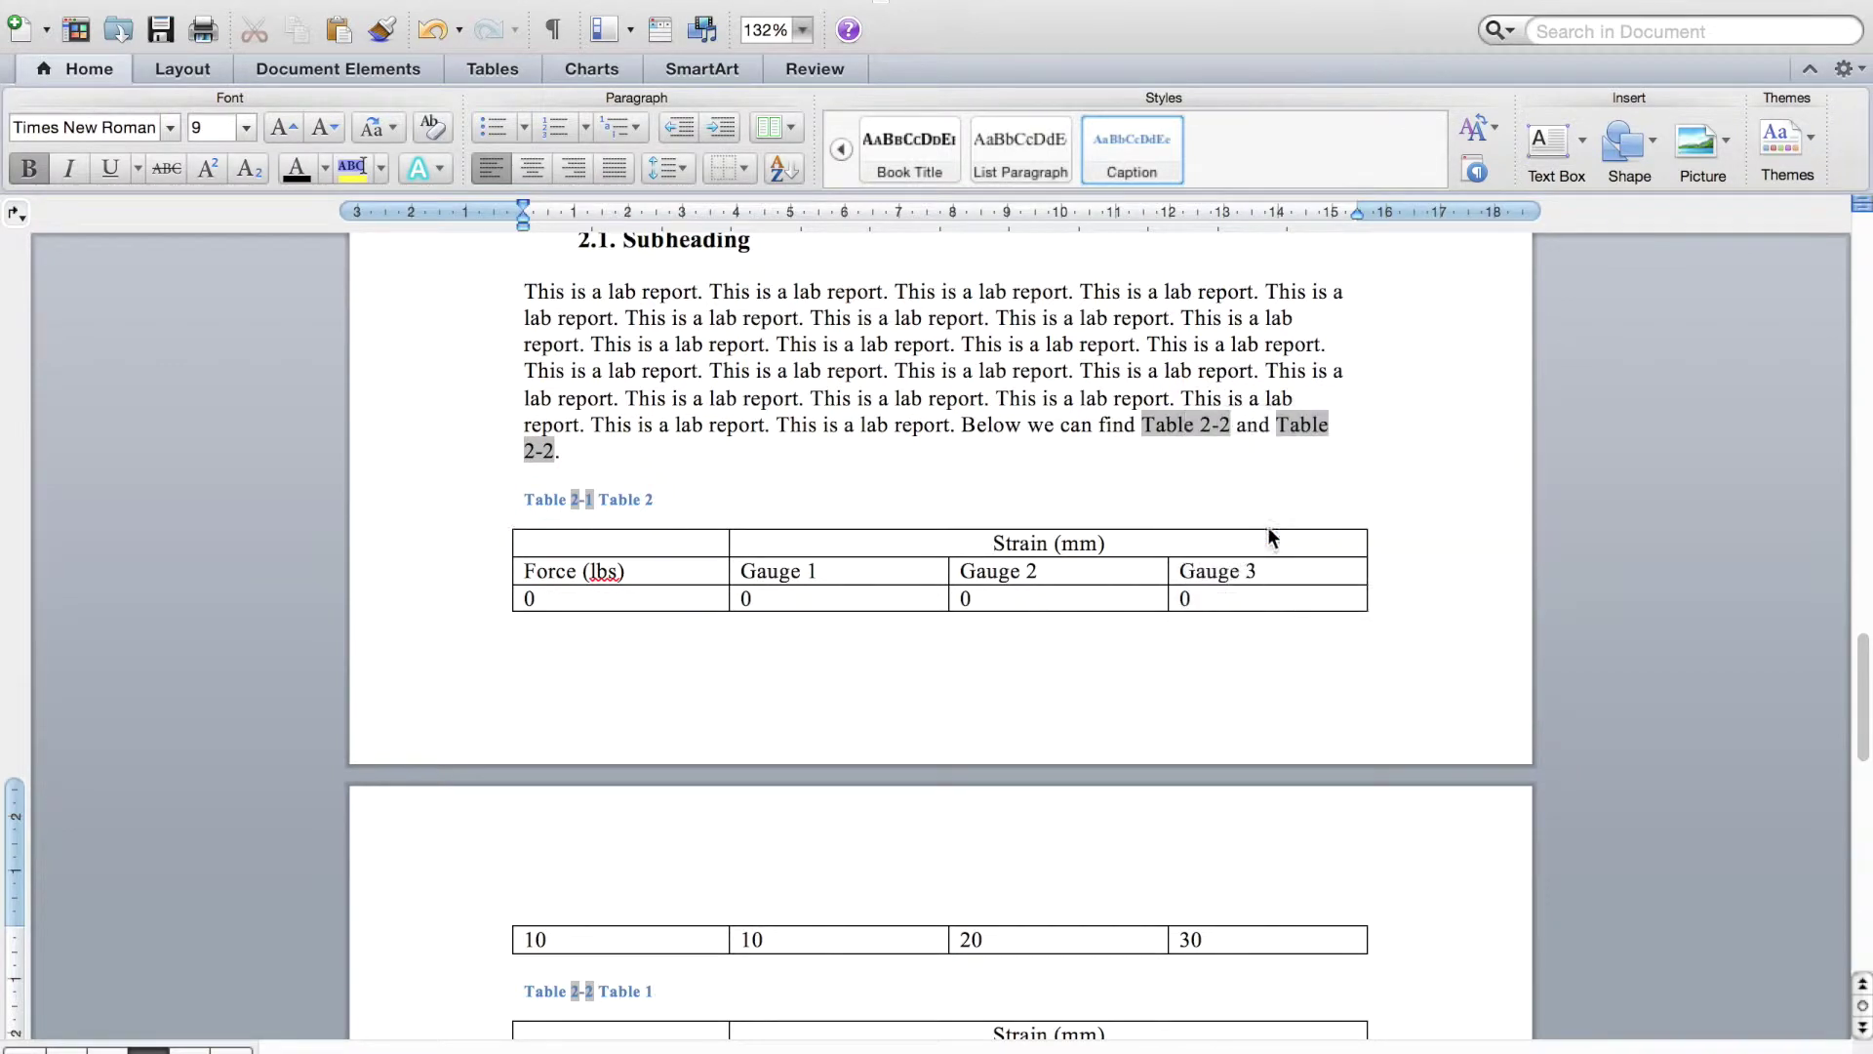
{"action": "right_click", "coordinate": [1316, 431]}
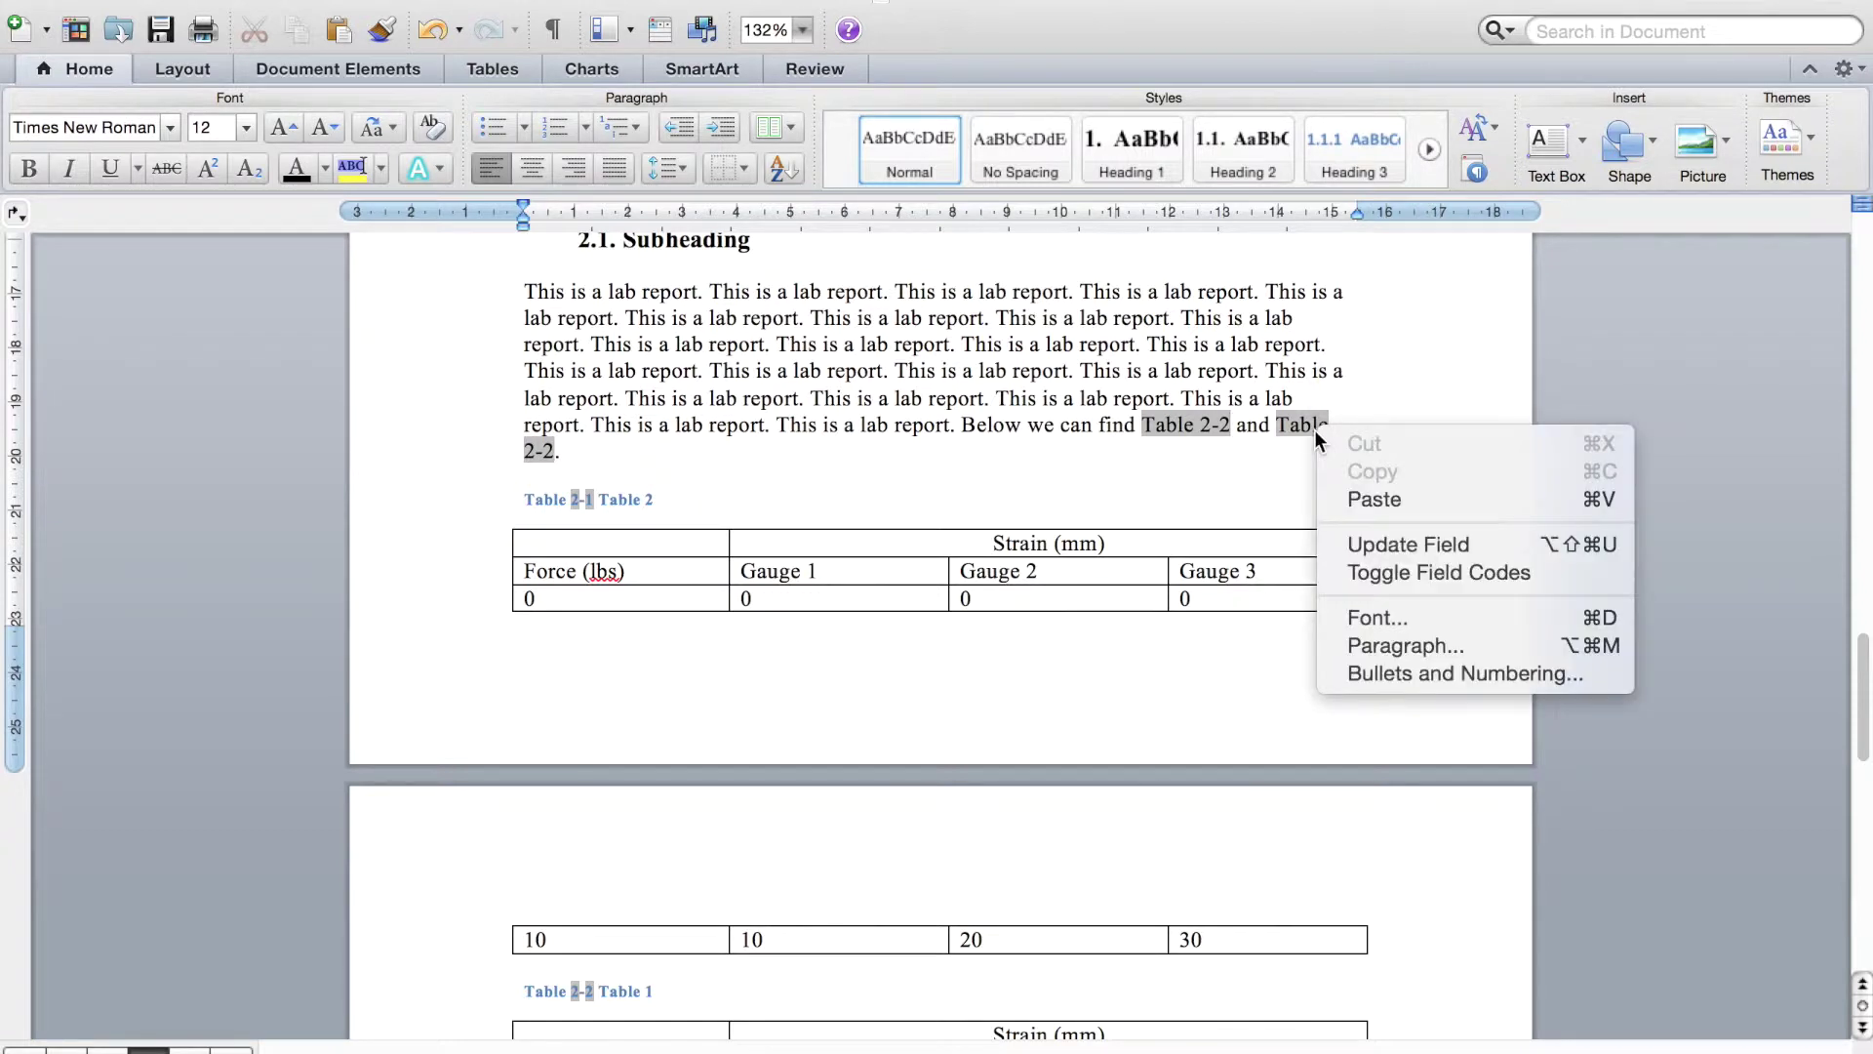
{"action": "left_click", "coordinate": [1378, 544]}
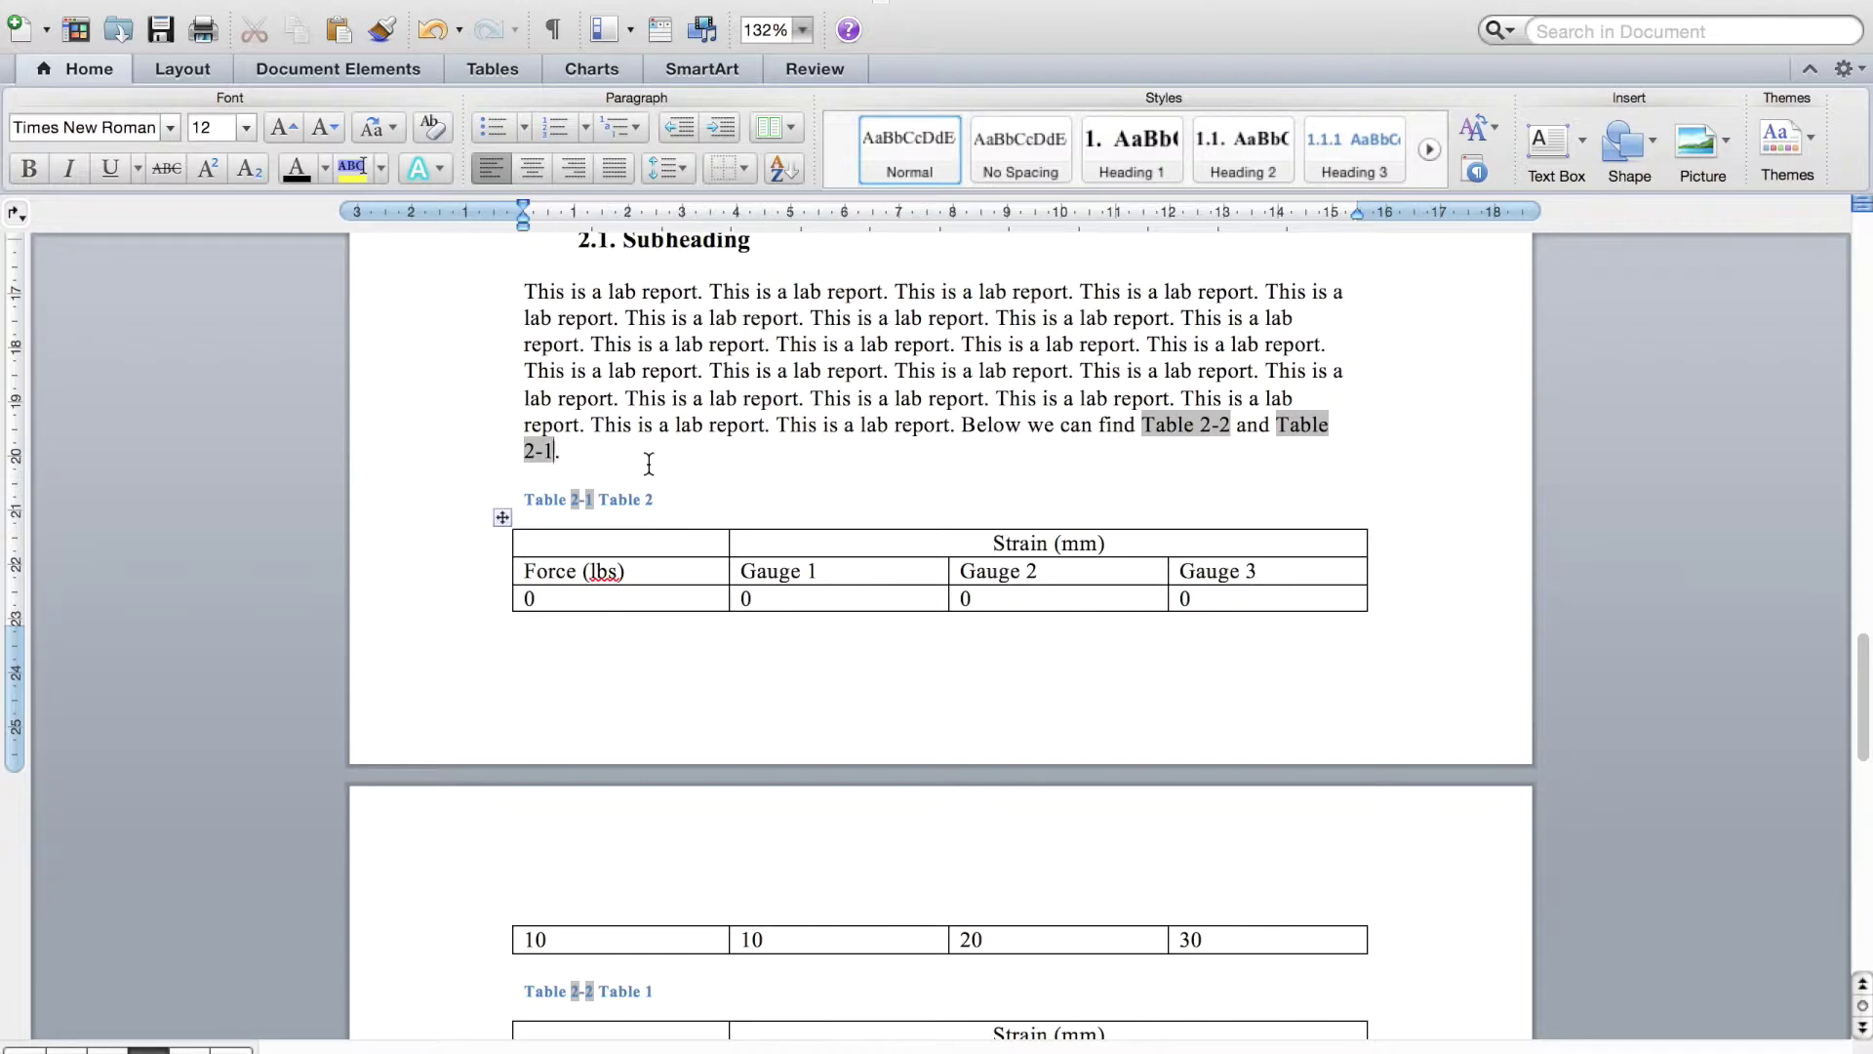
Step: Insert a caption below the strain-load chart with the label Figure, Heading 1 chapter numbering with a period separator, and the text "Figure 1"
{"action": "scroll", "coordinate": [648, 463], "scroll_direction": "down", "scroll_amount": 10}
{"action": "scroll", "coordinate": [649, 463], "scroll_direction": "down", "scroll_amount": 8}
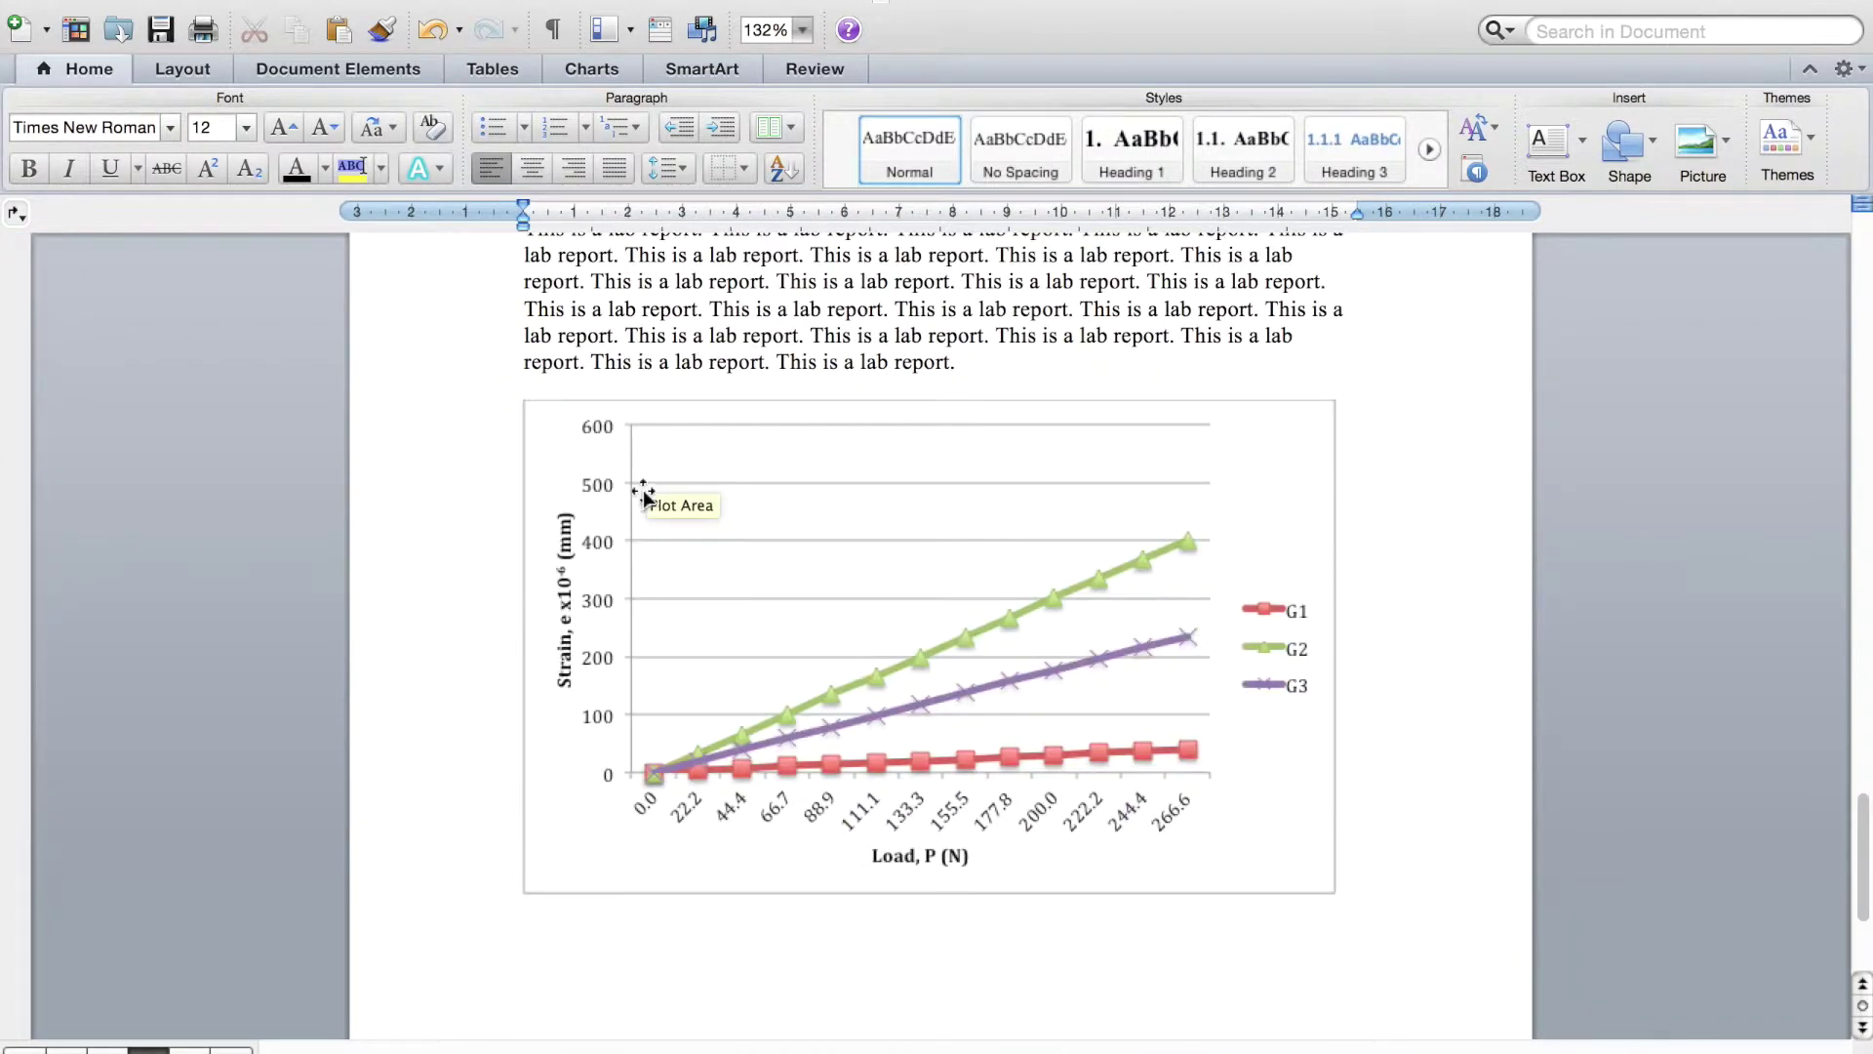
{"action": "left_click", "coordinate": [561, 872]}
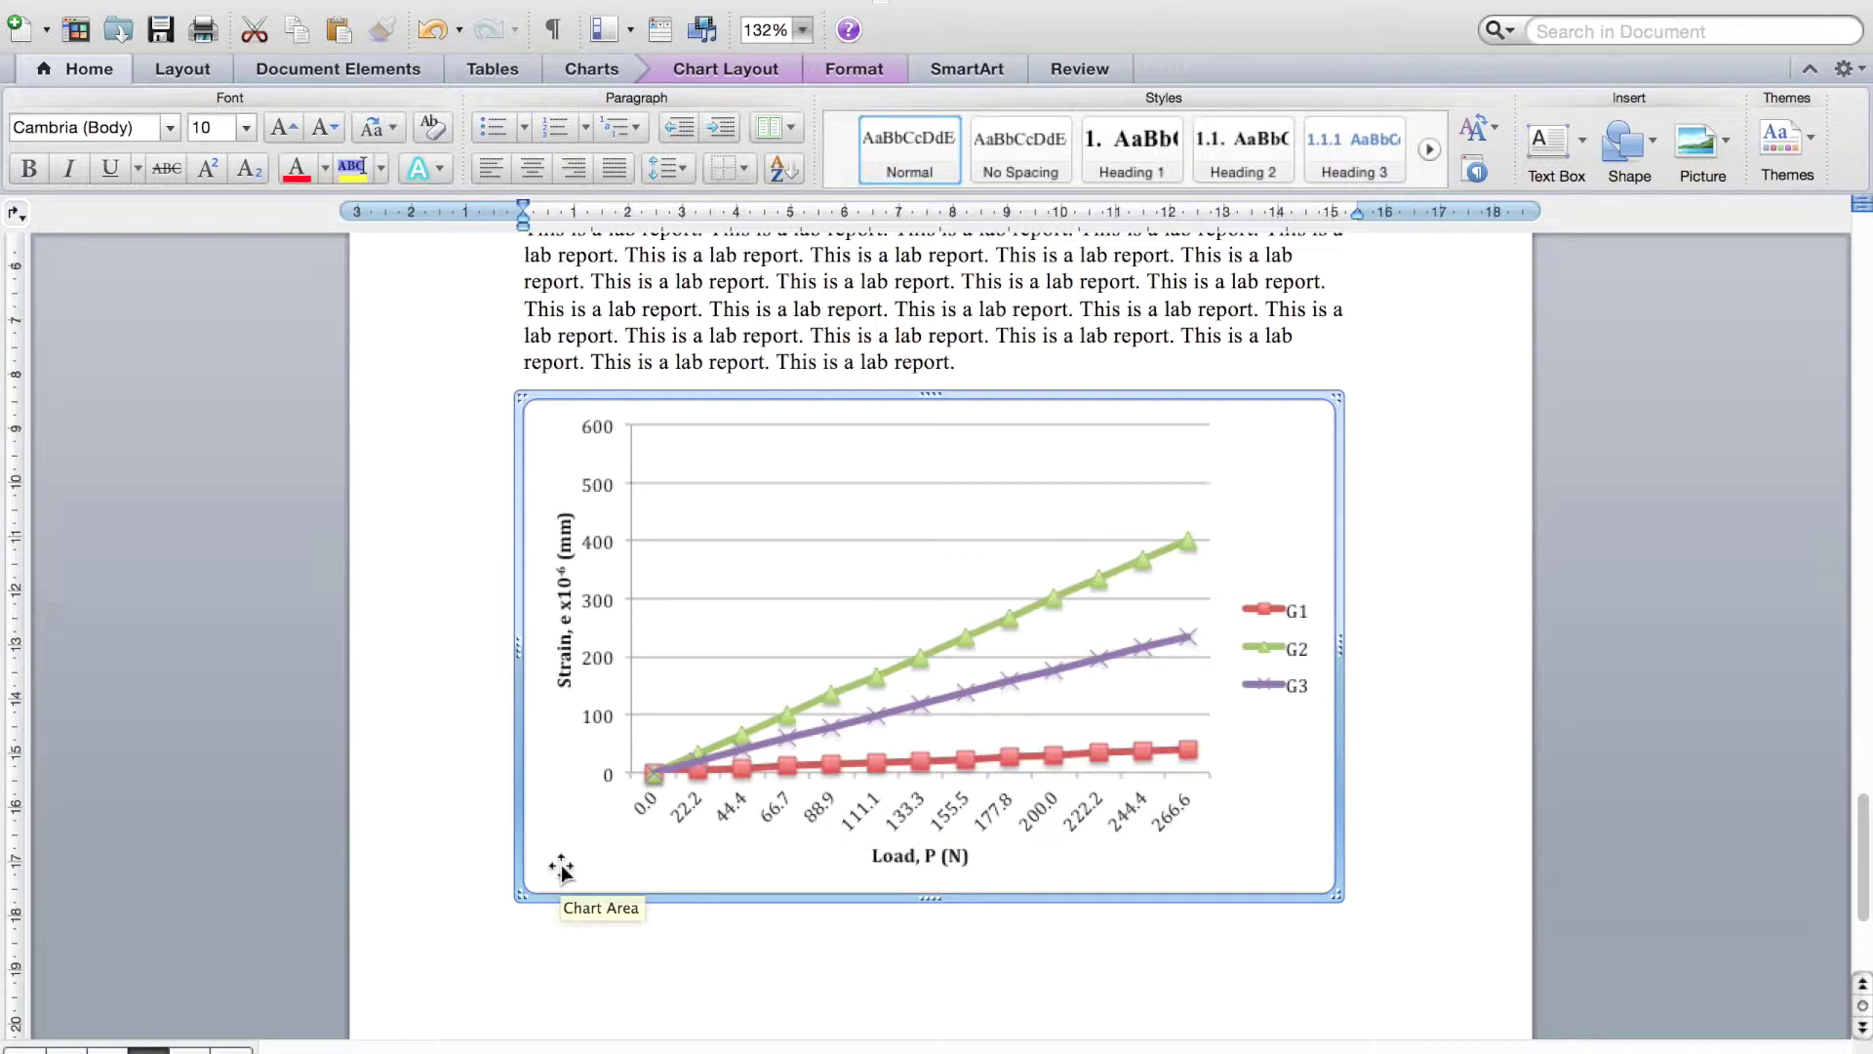
{"action": "right_click", "coordinate": [561, 870]}
{"action": "left_click", "coordinate": [391, 195]}
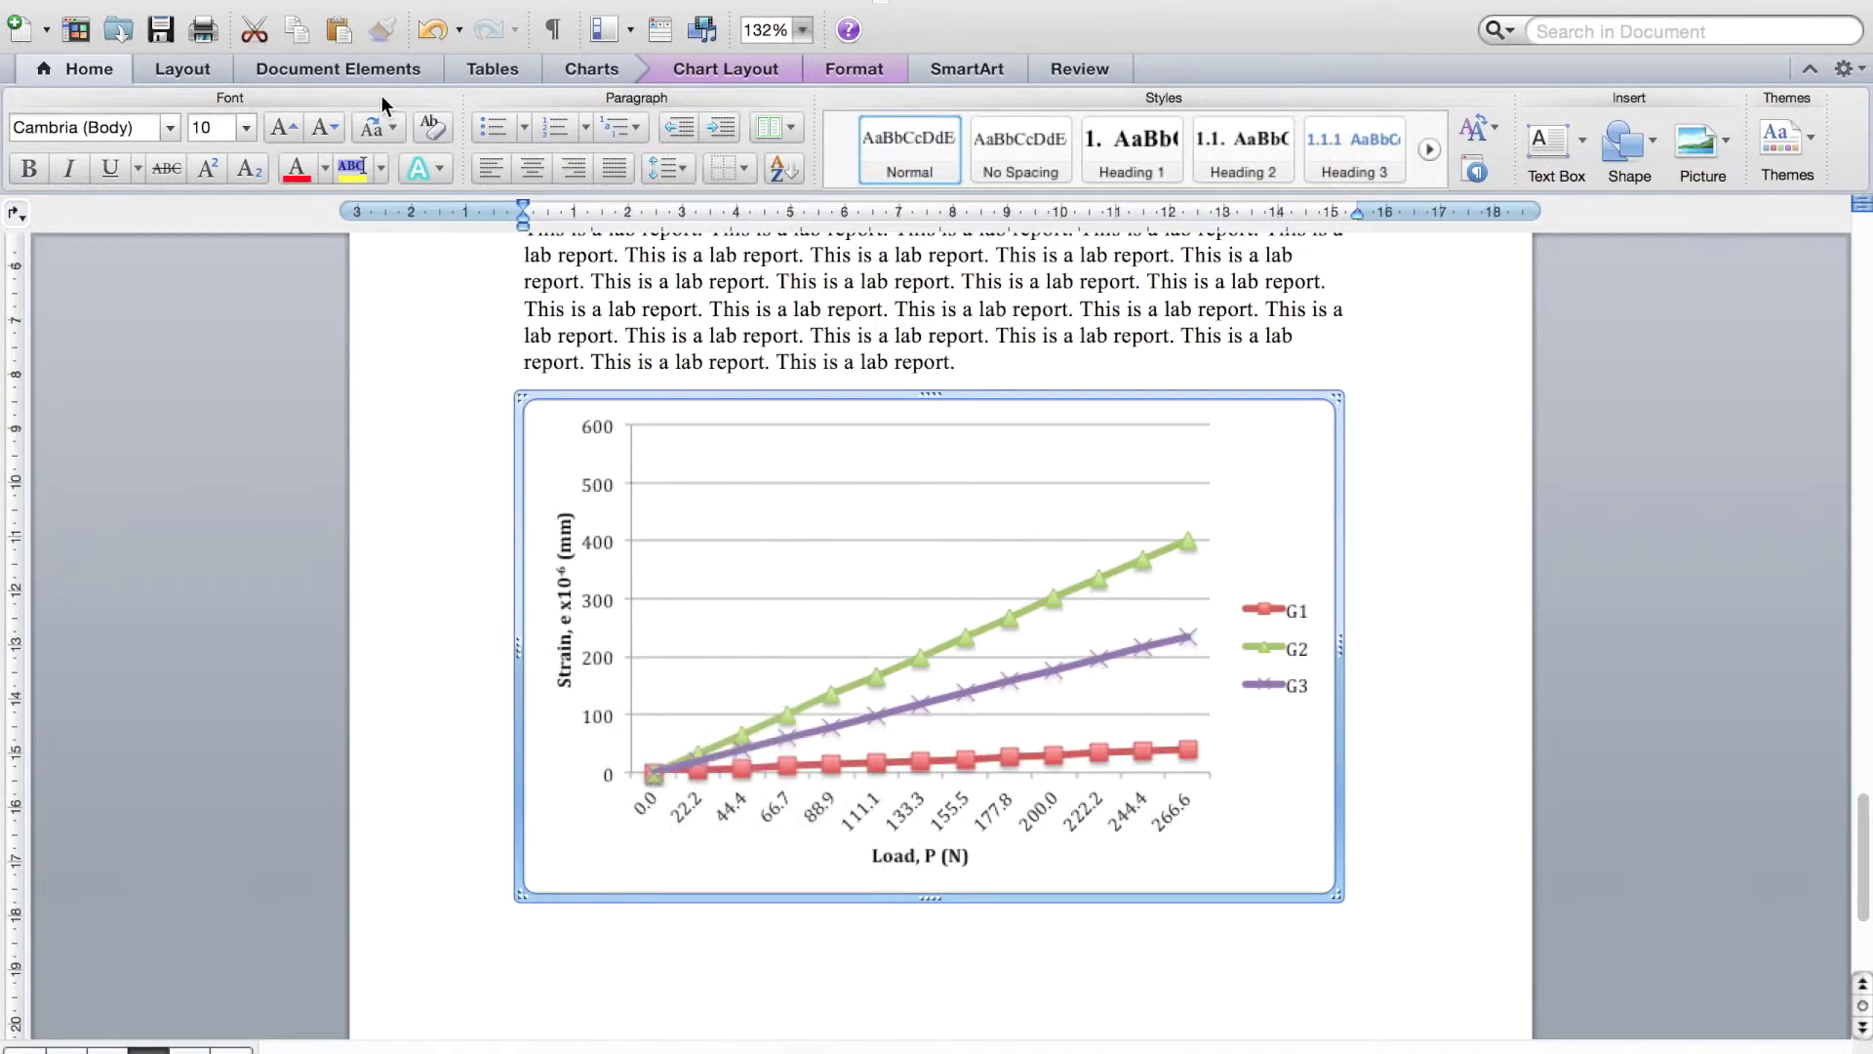
{"action": "left_click", "coordinate": [379, 0]}
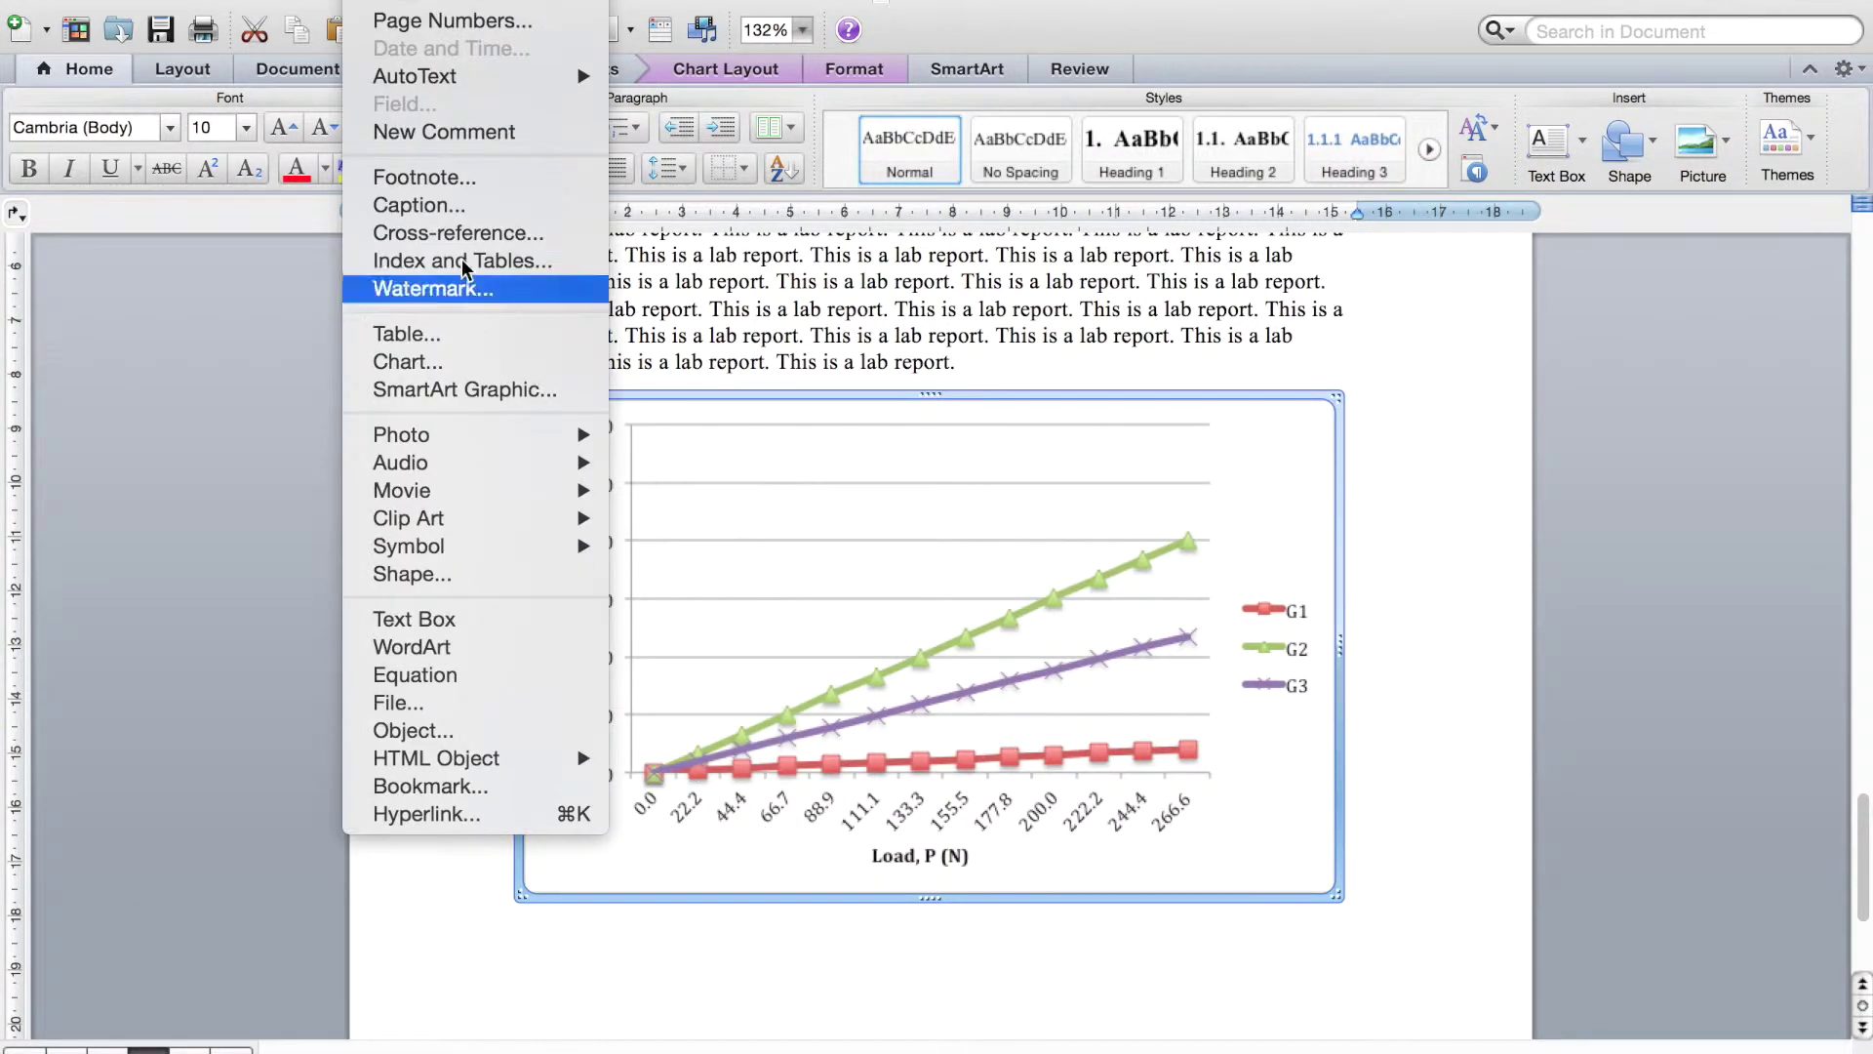
{"action": "left_click", "coordinate": [459, 207]}
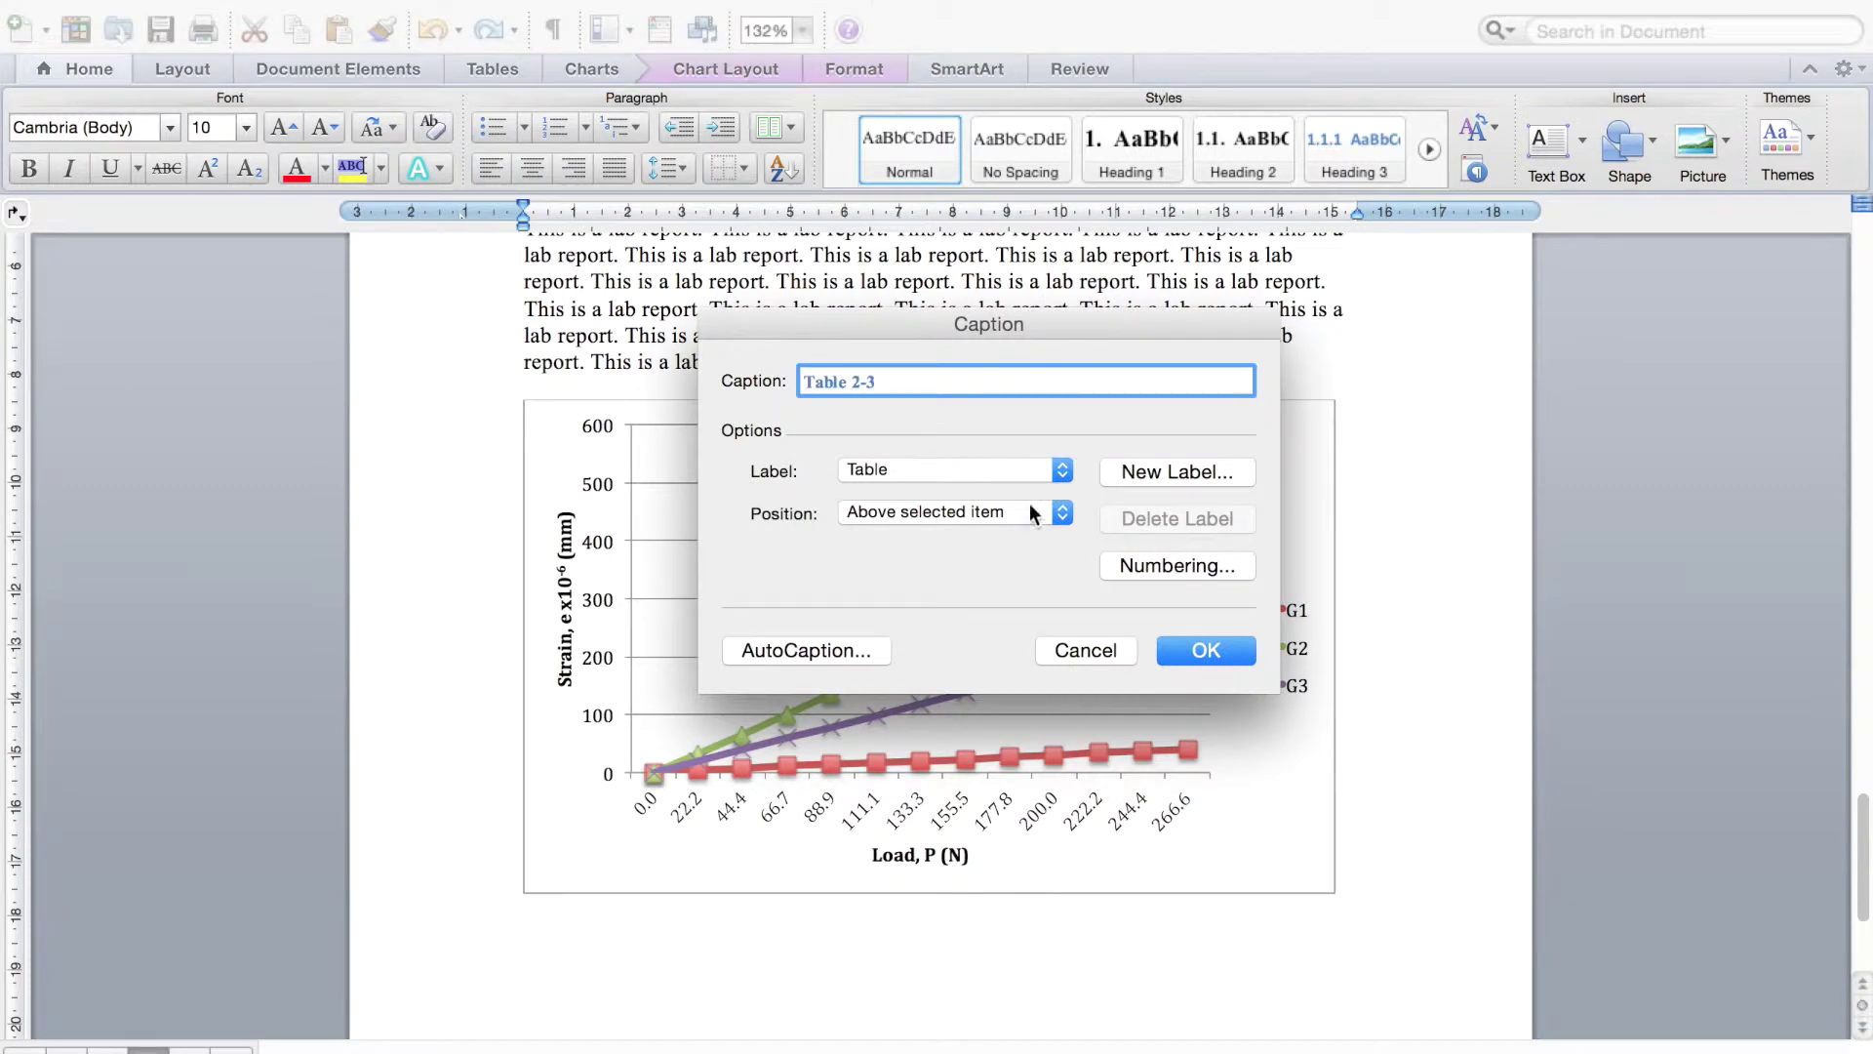
{"action": "left_click", "coordinate": [985, 465]}
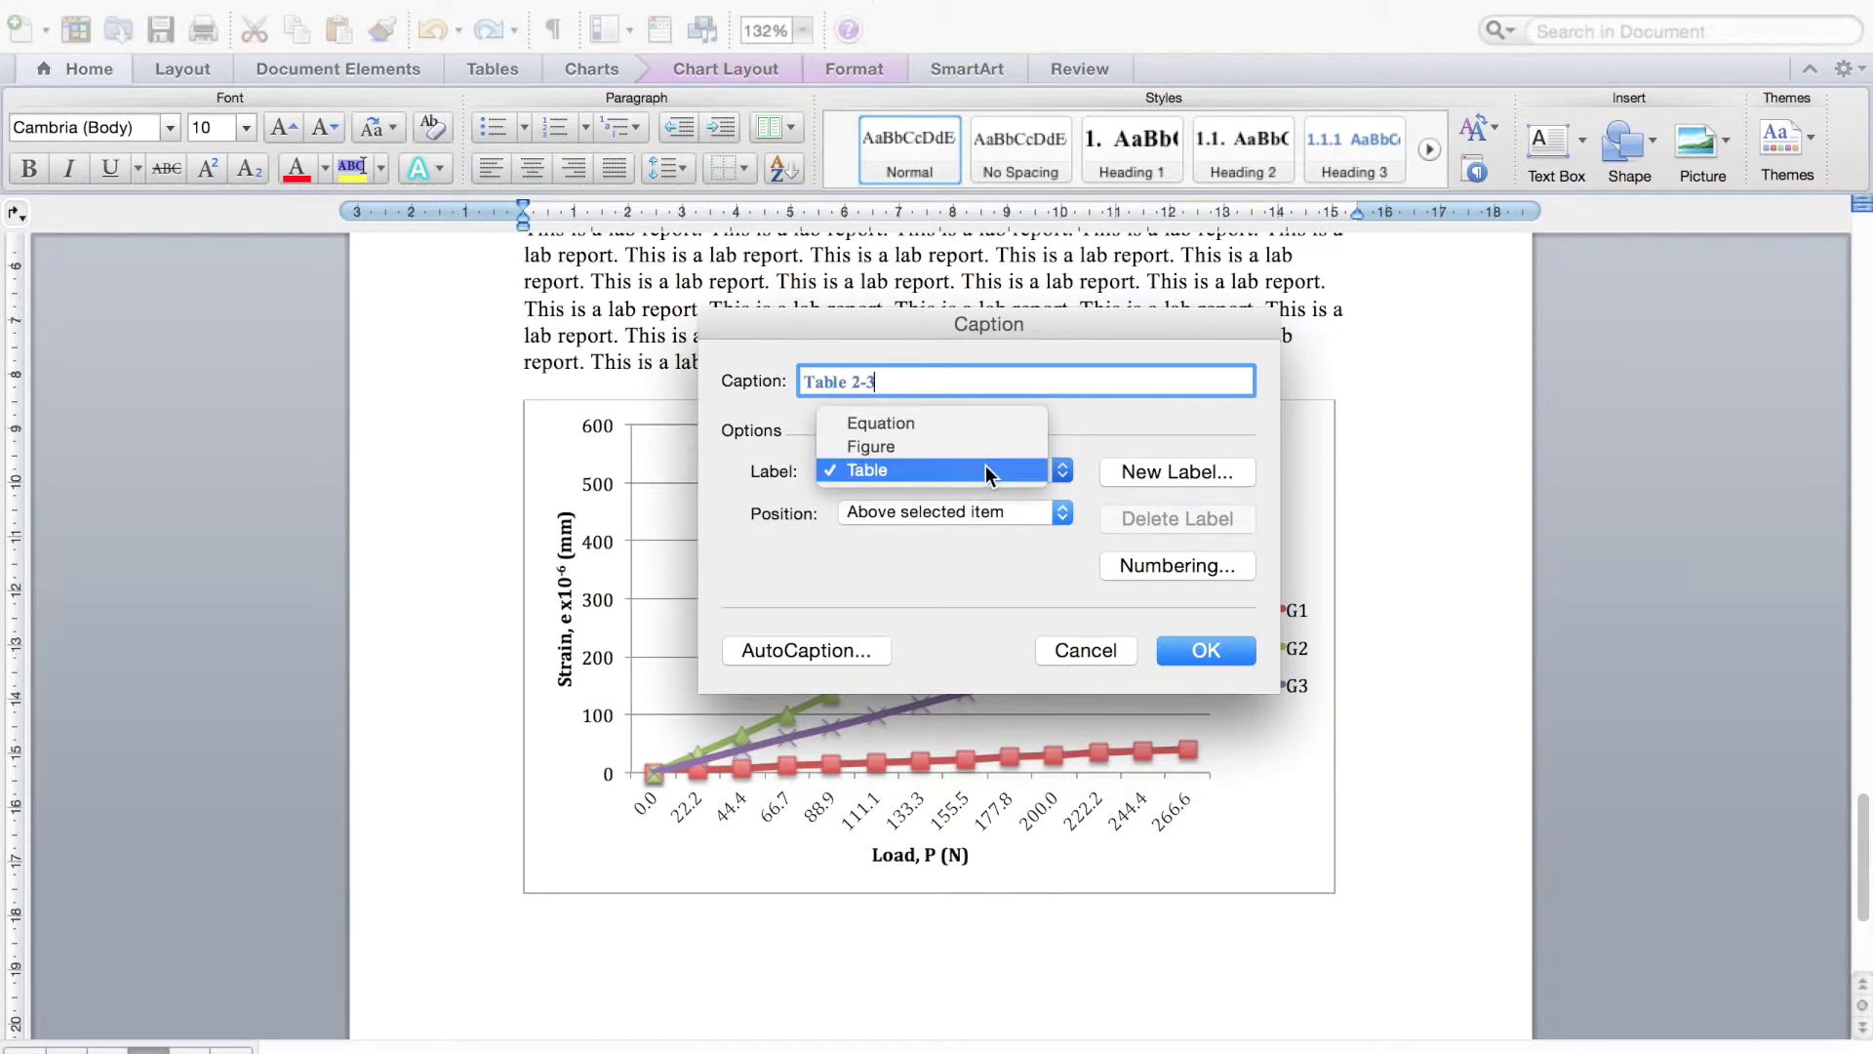
{"action": "left_click", "coordinate": [986, 451]}
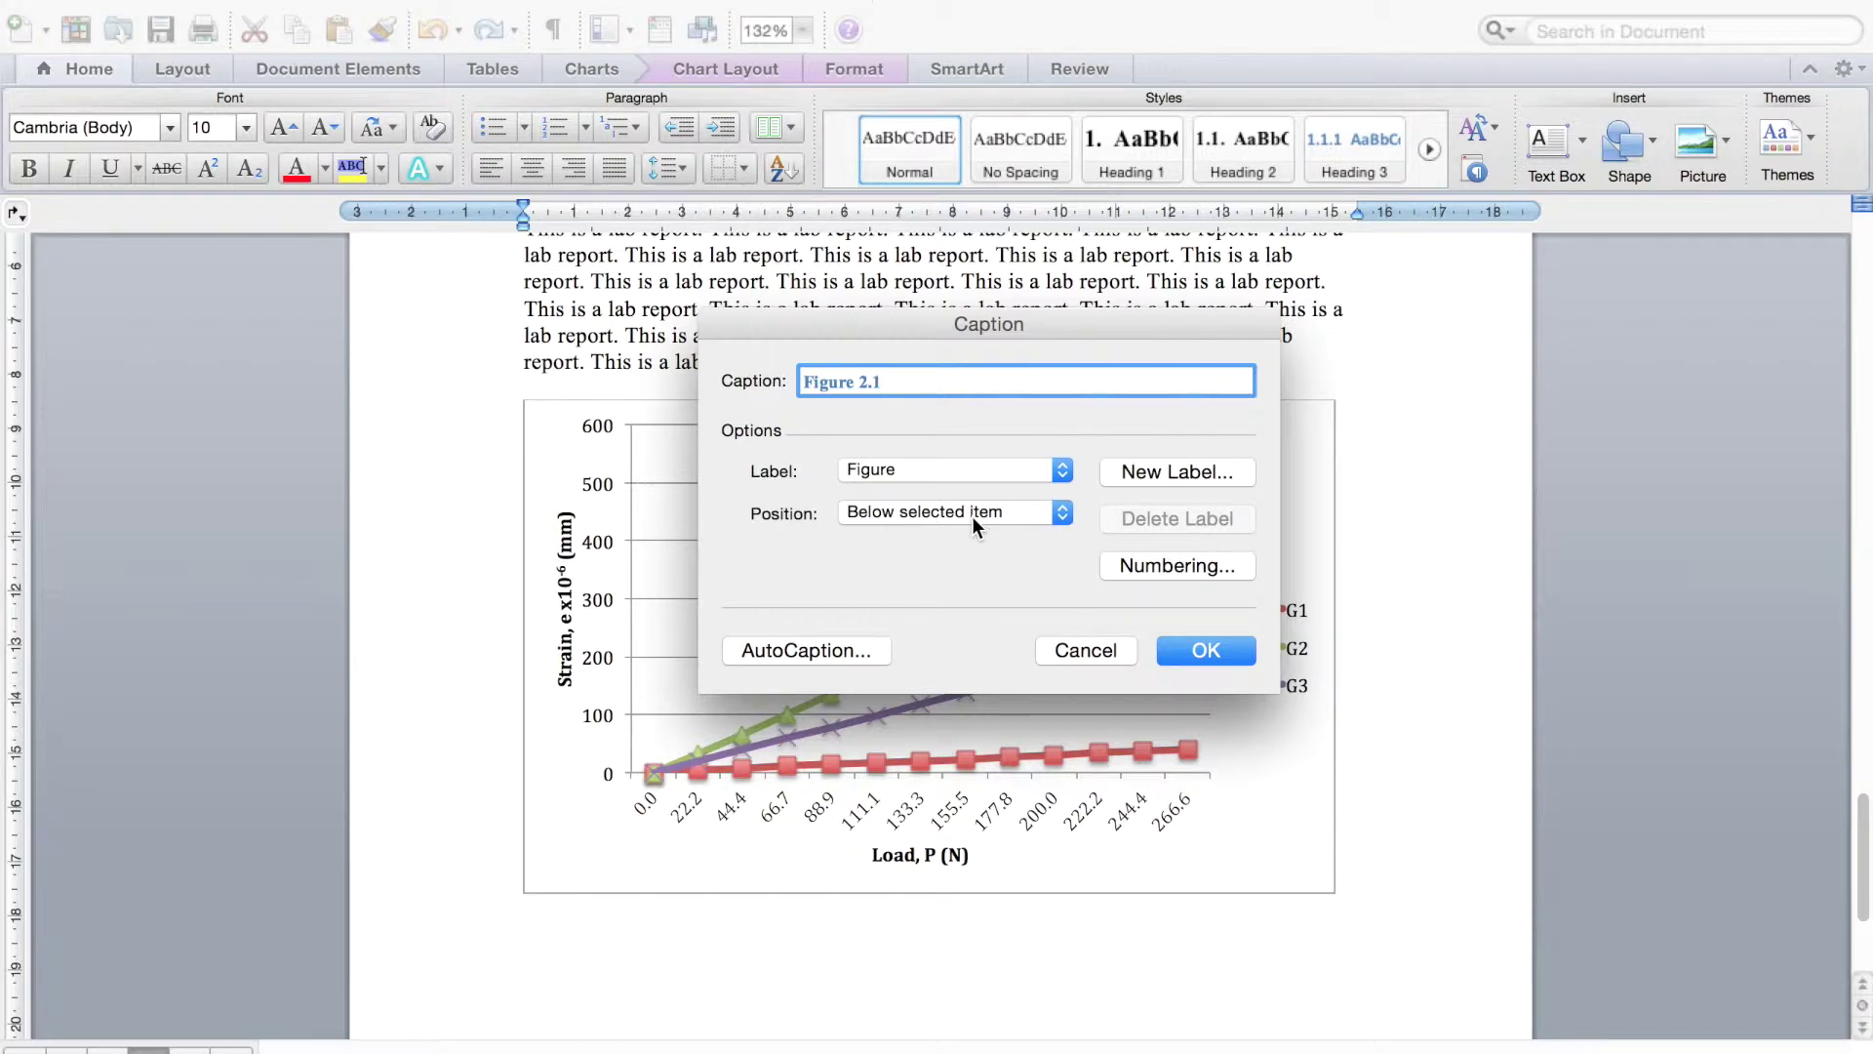
{"action": "left_click", "coordinate": [1207, 567]}
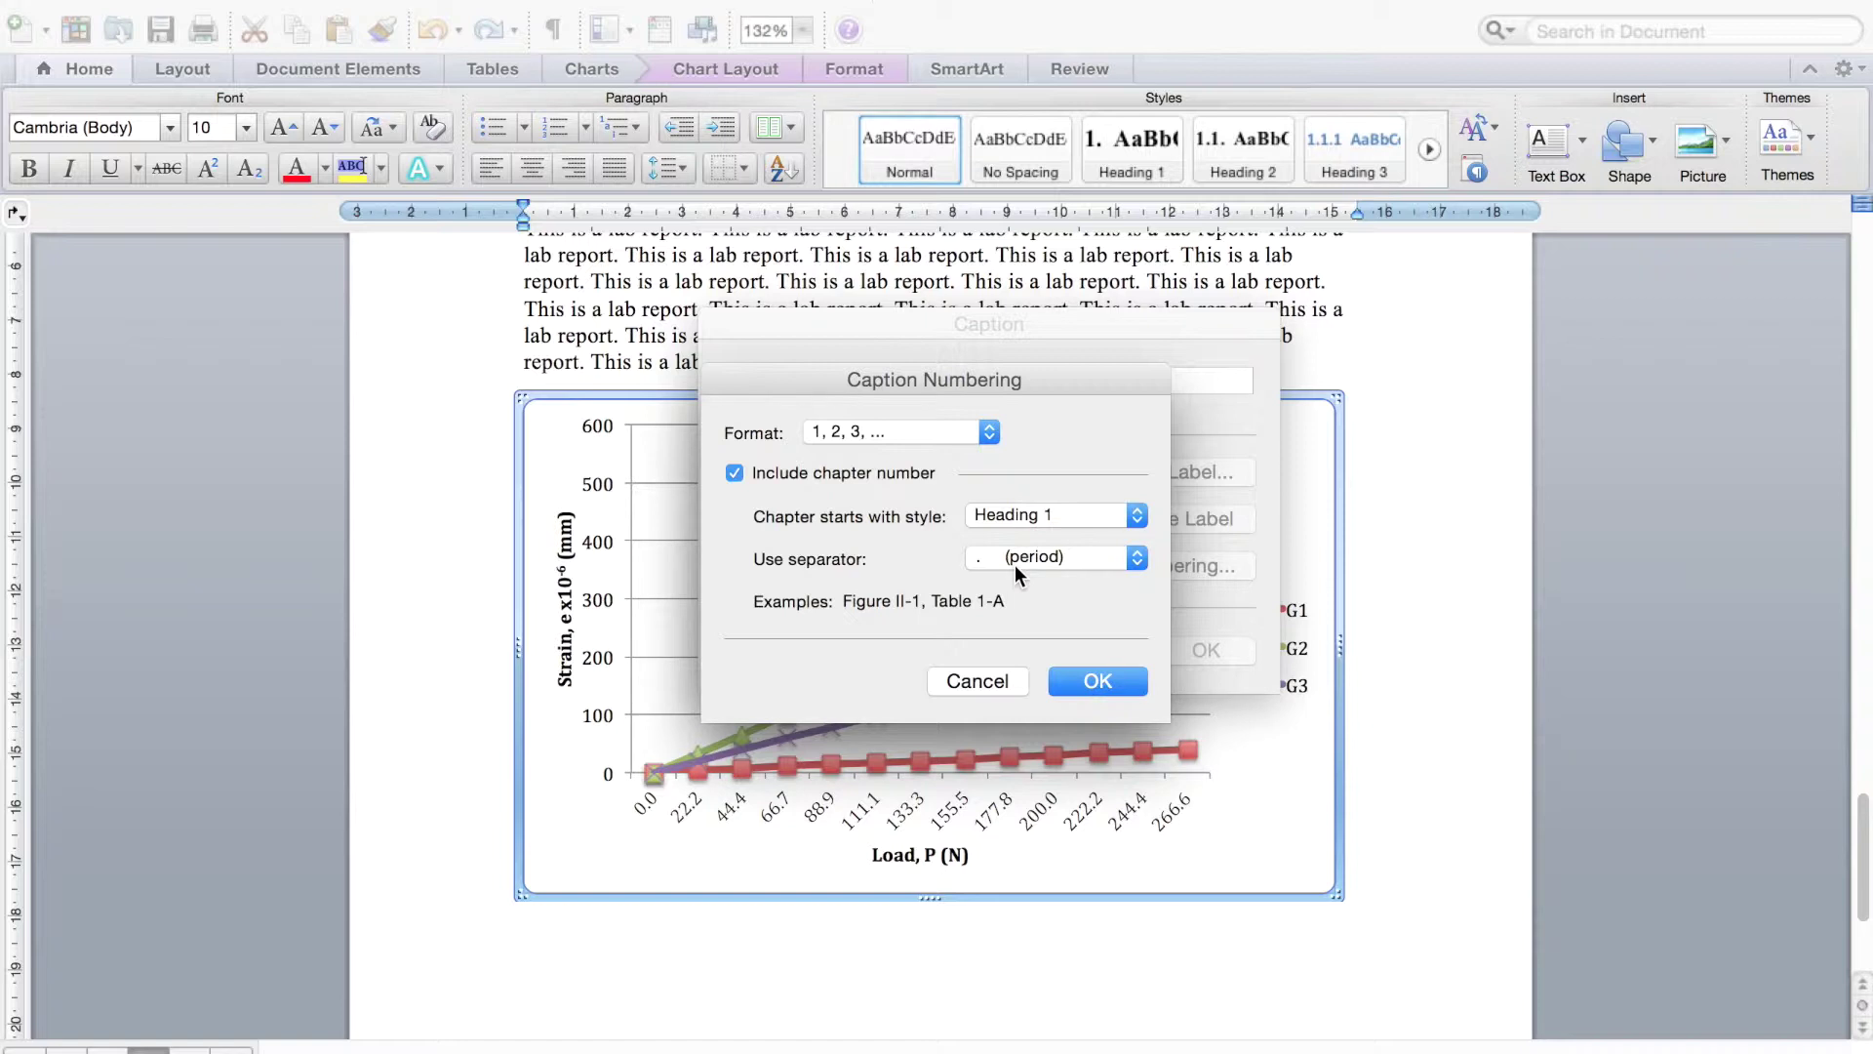
{"action": "left_click", "coordinate": [1093, 681]}
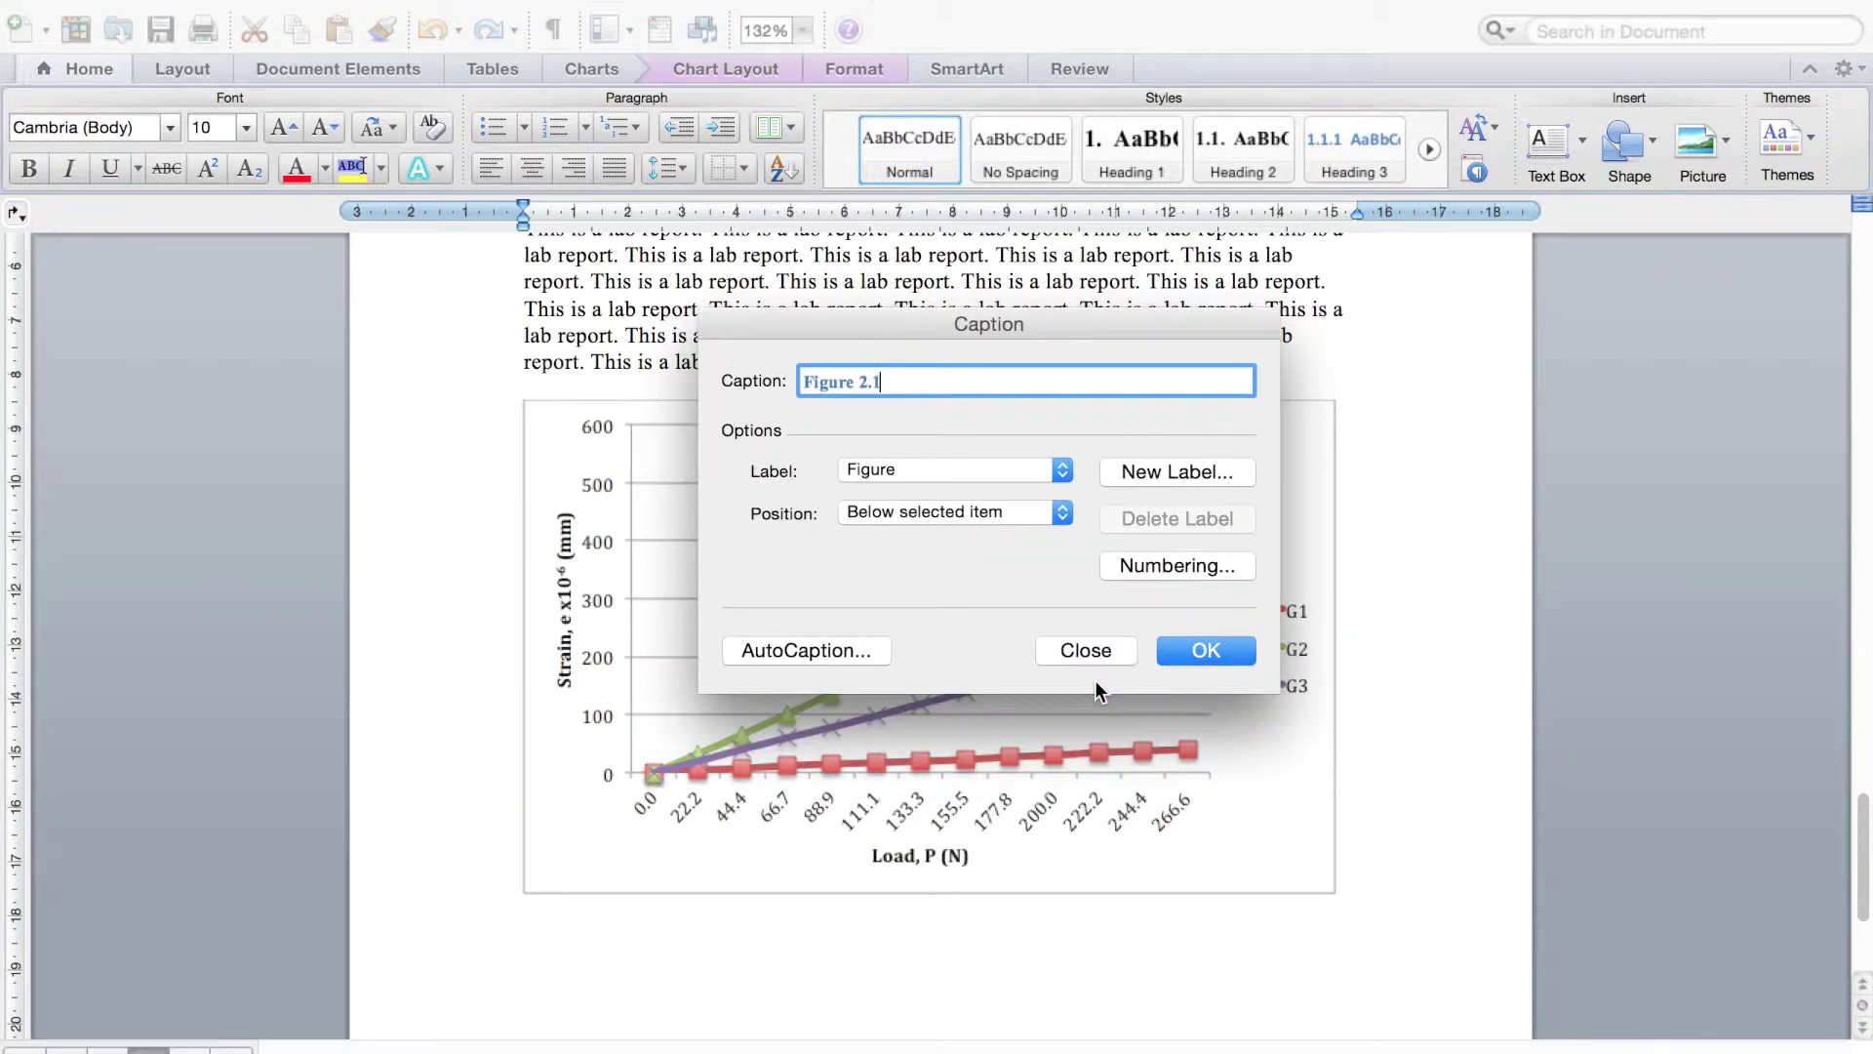
{"action": "left_click", "coordinate": [1225, 653]}
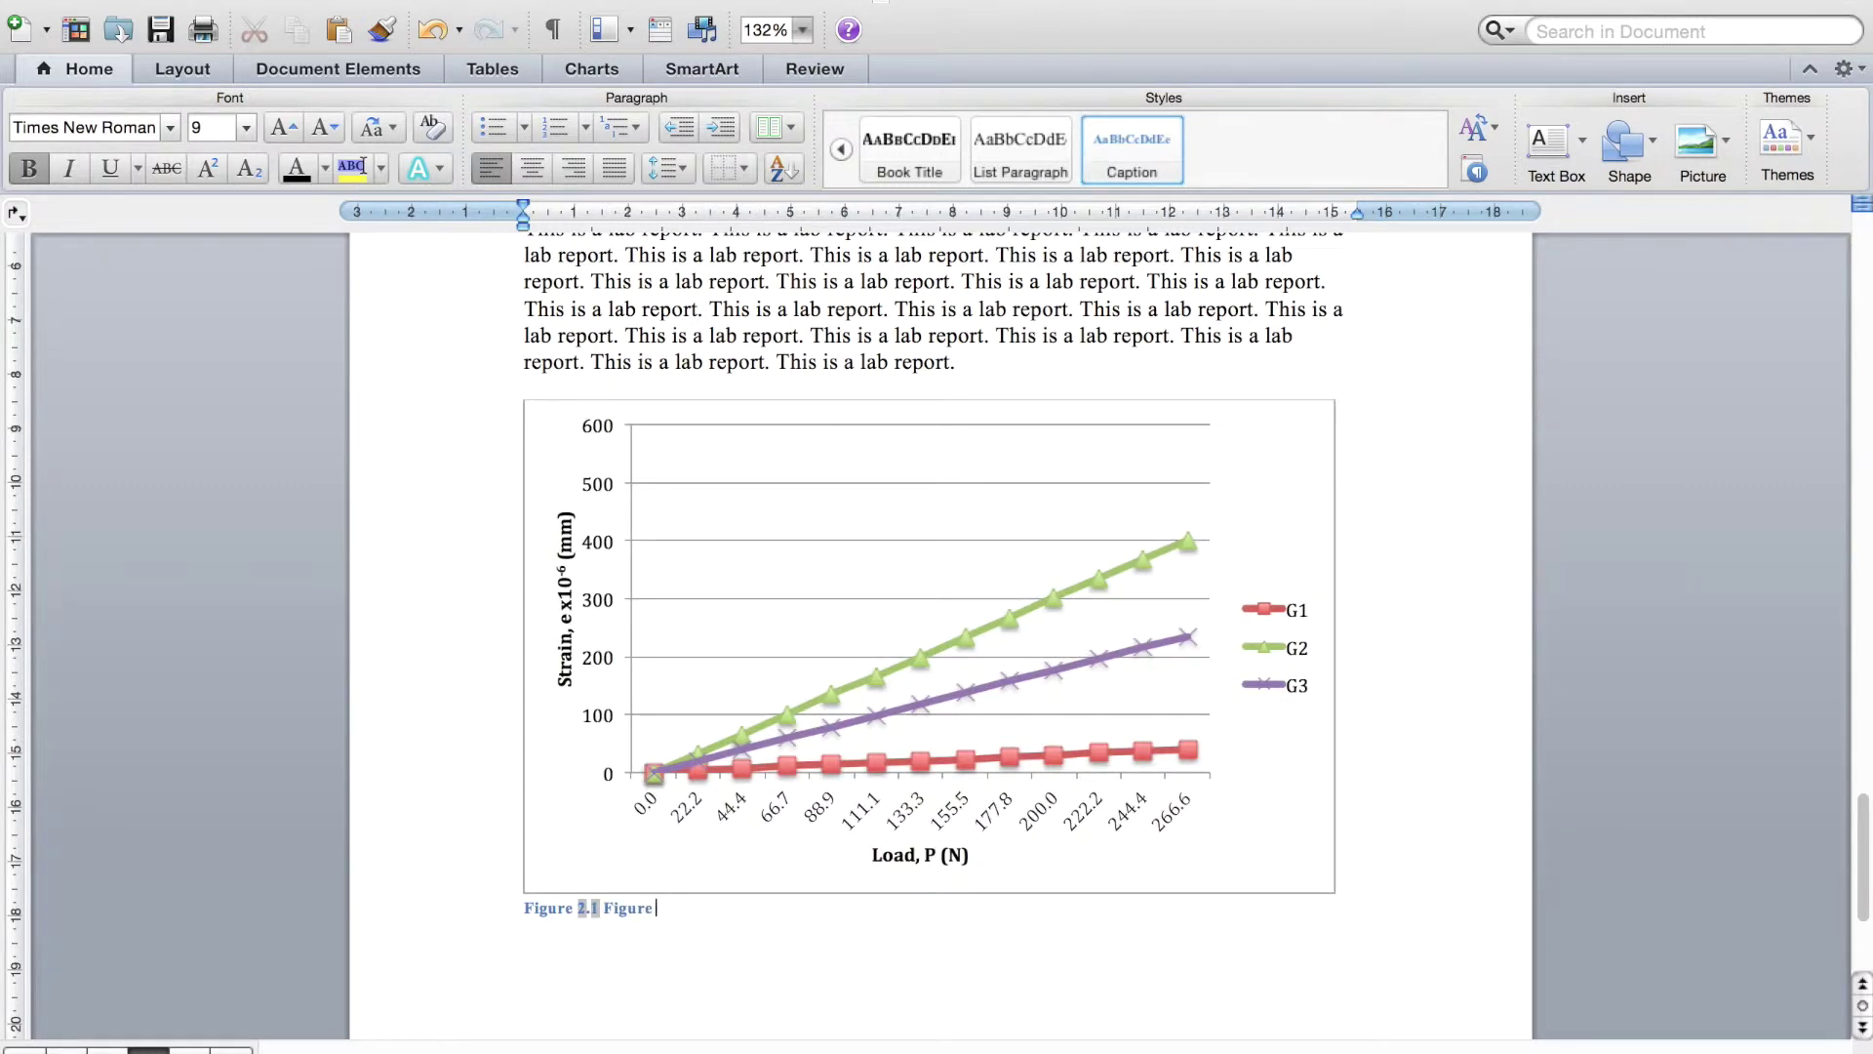
Step: Add "Below is" after the paragraph above the chart, followed by an entire-caption cross-reference to Figure 2.1 and a closing period
{"action": "left_click", "coordinate": [1002, 363]}
{"action": "type", "text": "Below is"}
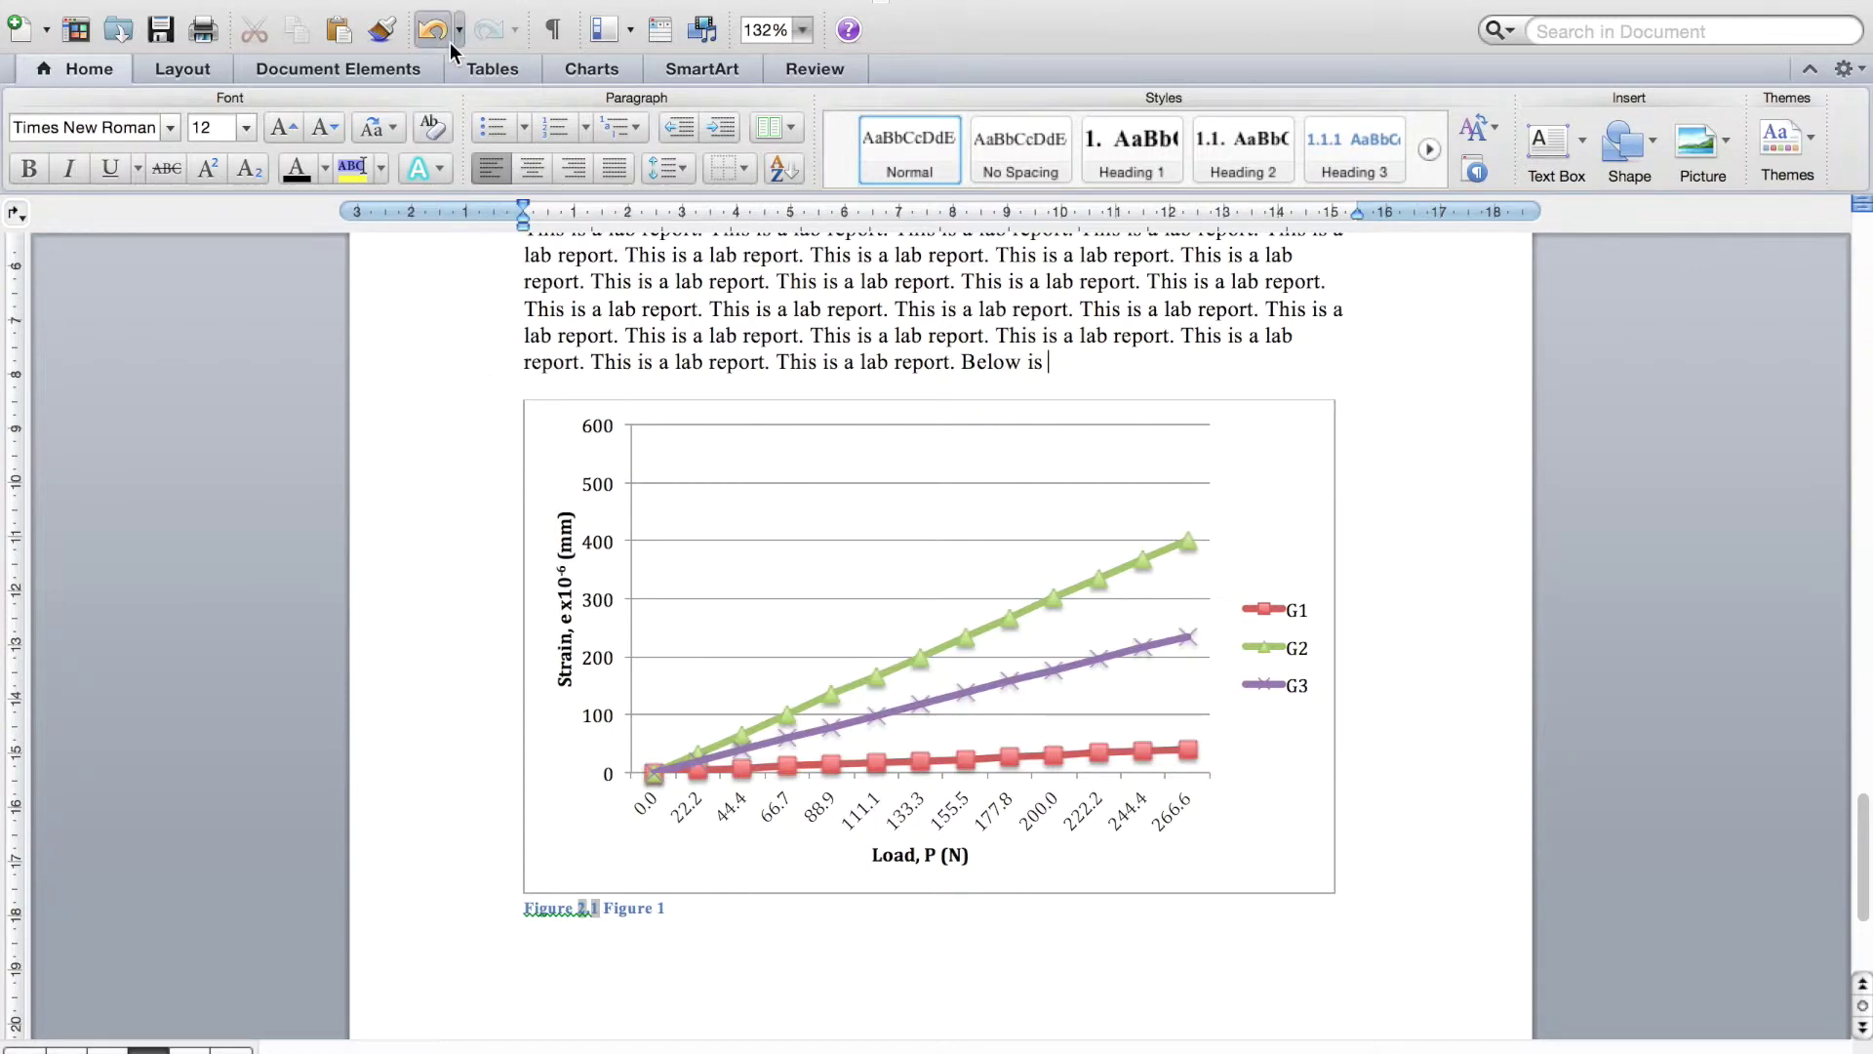
{"action": "left_click", "coordinate": [400, 2]}
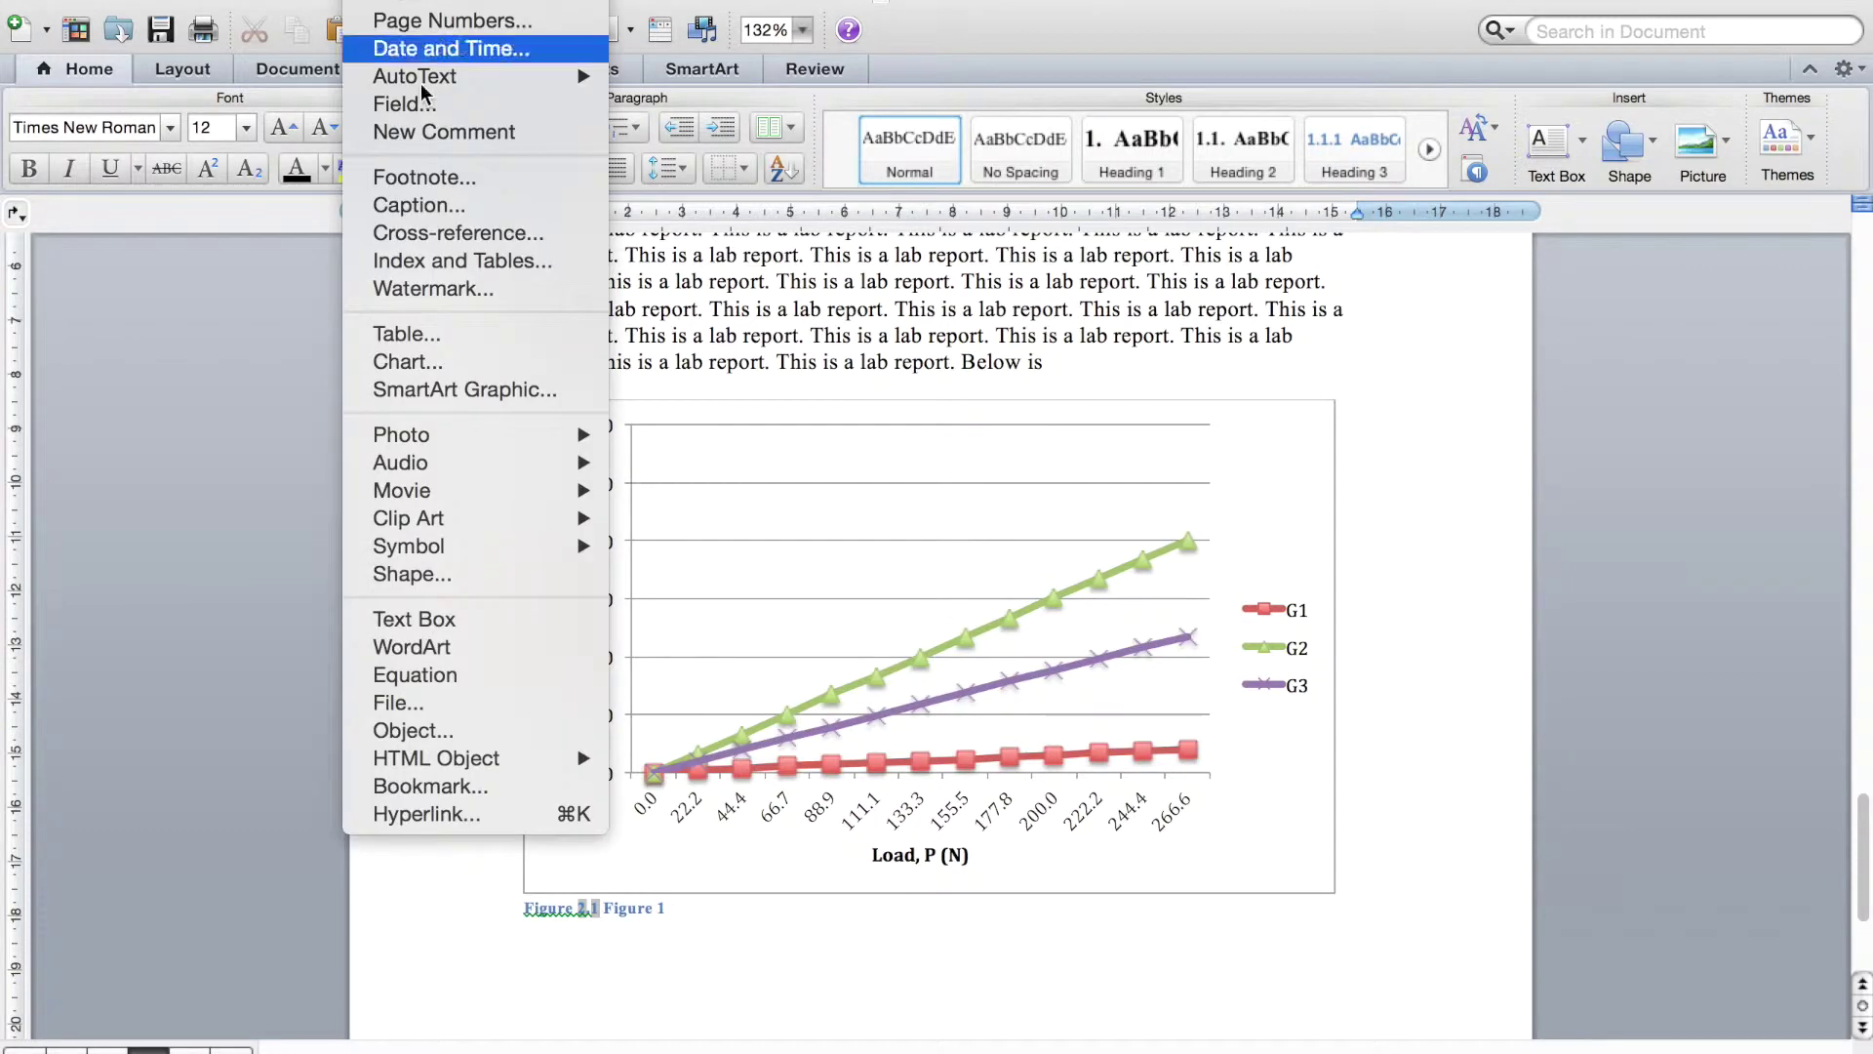
{"action": "left_click", "coordinate": [429, 238]}
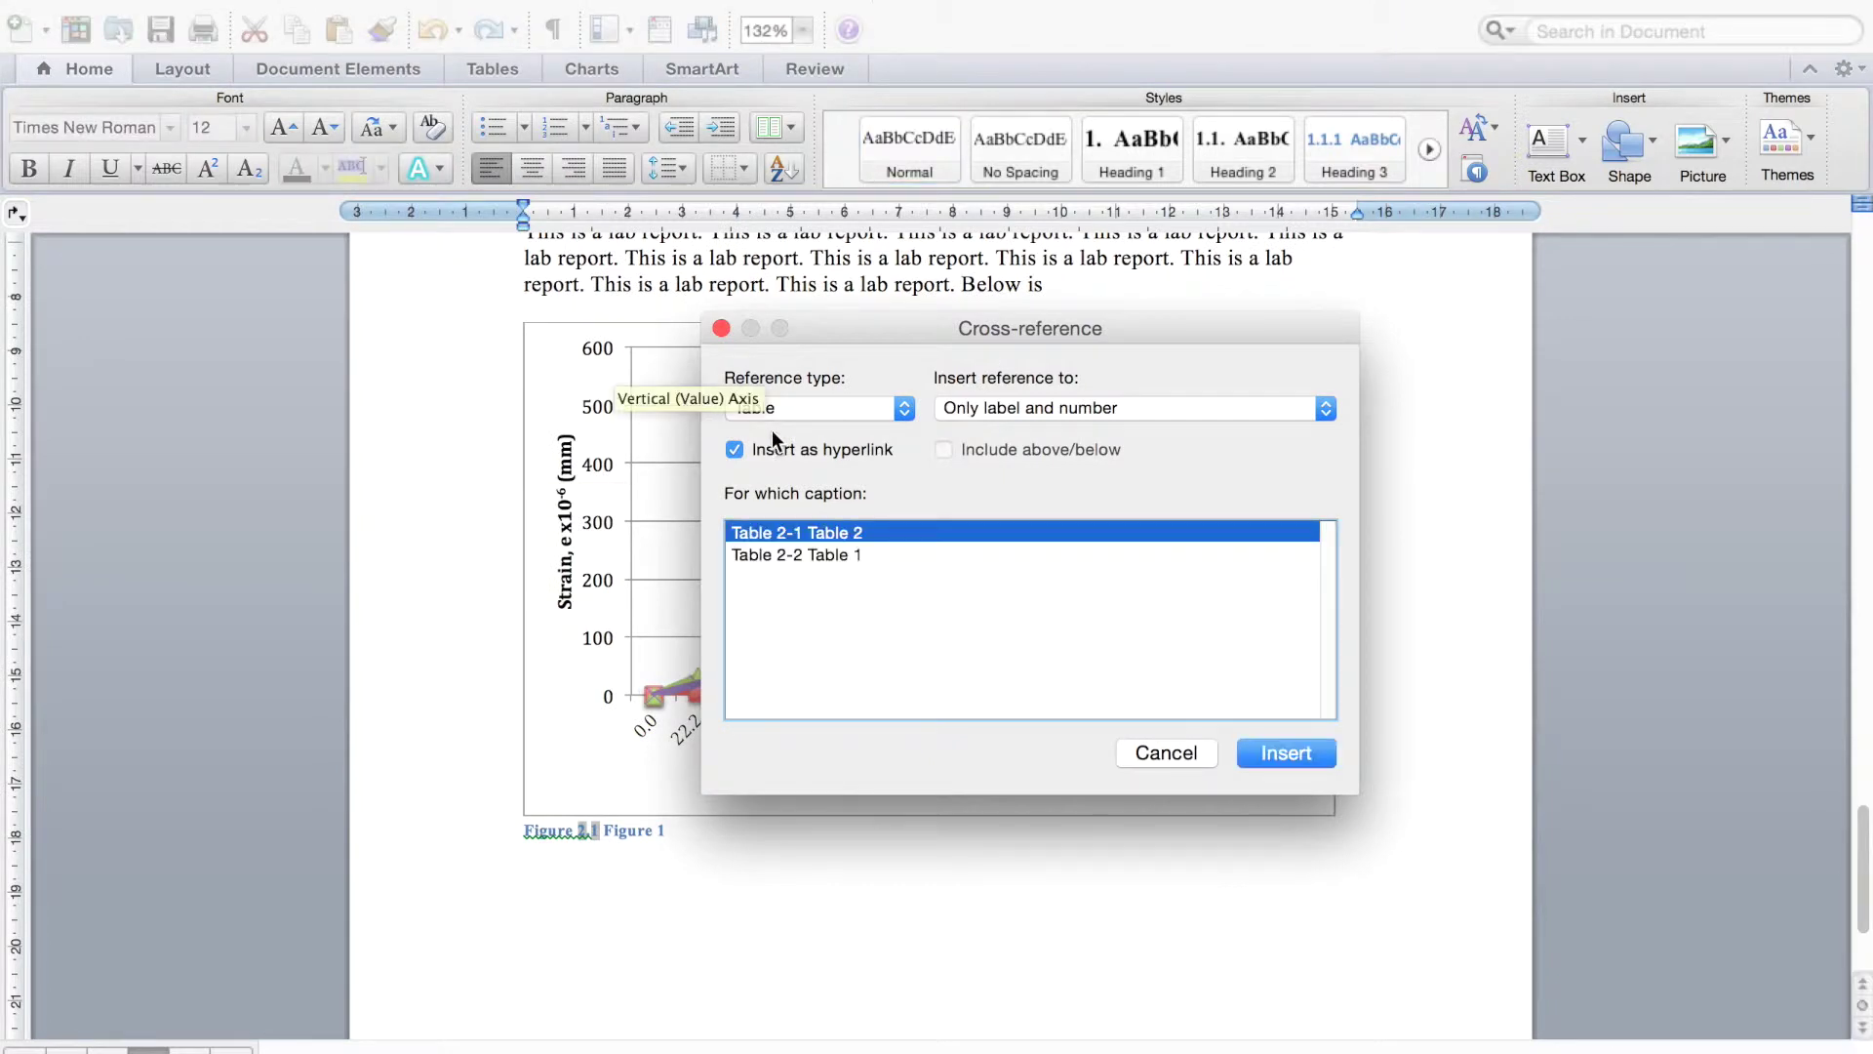
{"action": "left_click", "coordinate": [828, 410]}
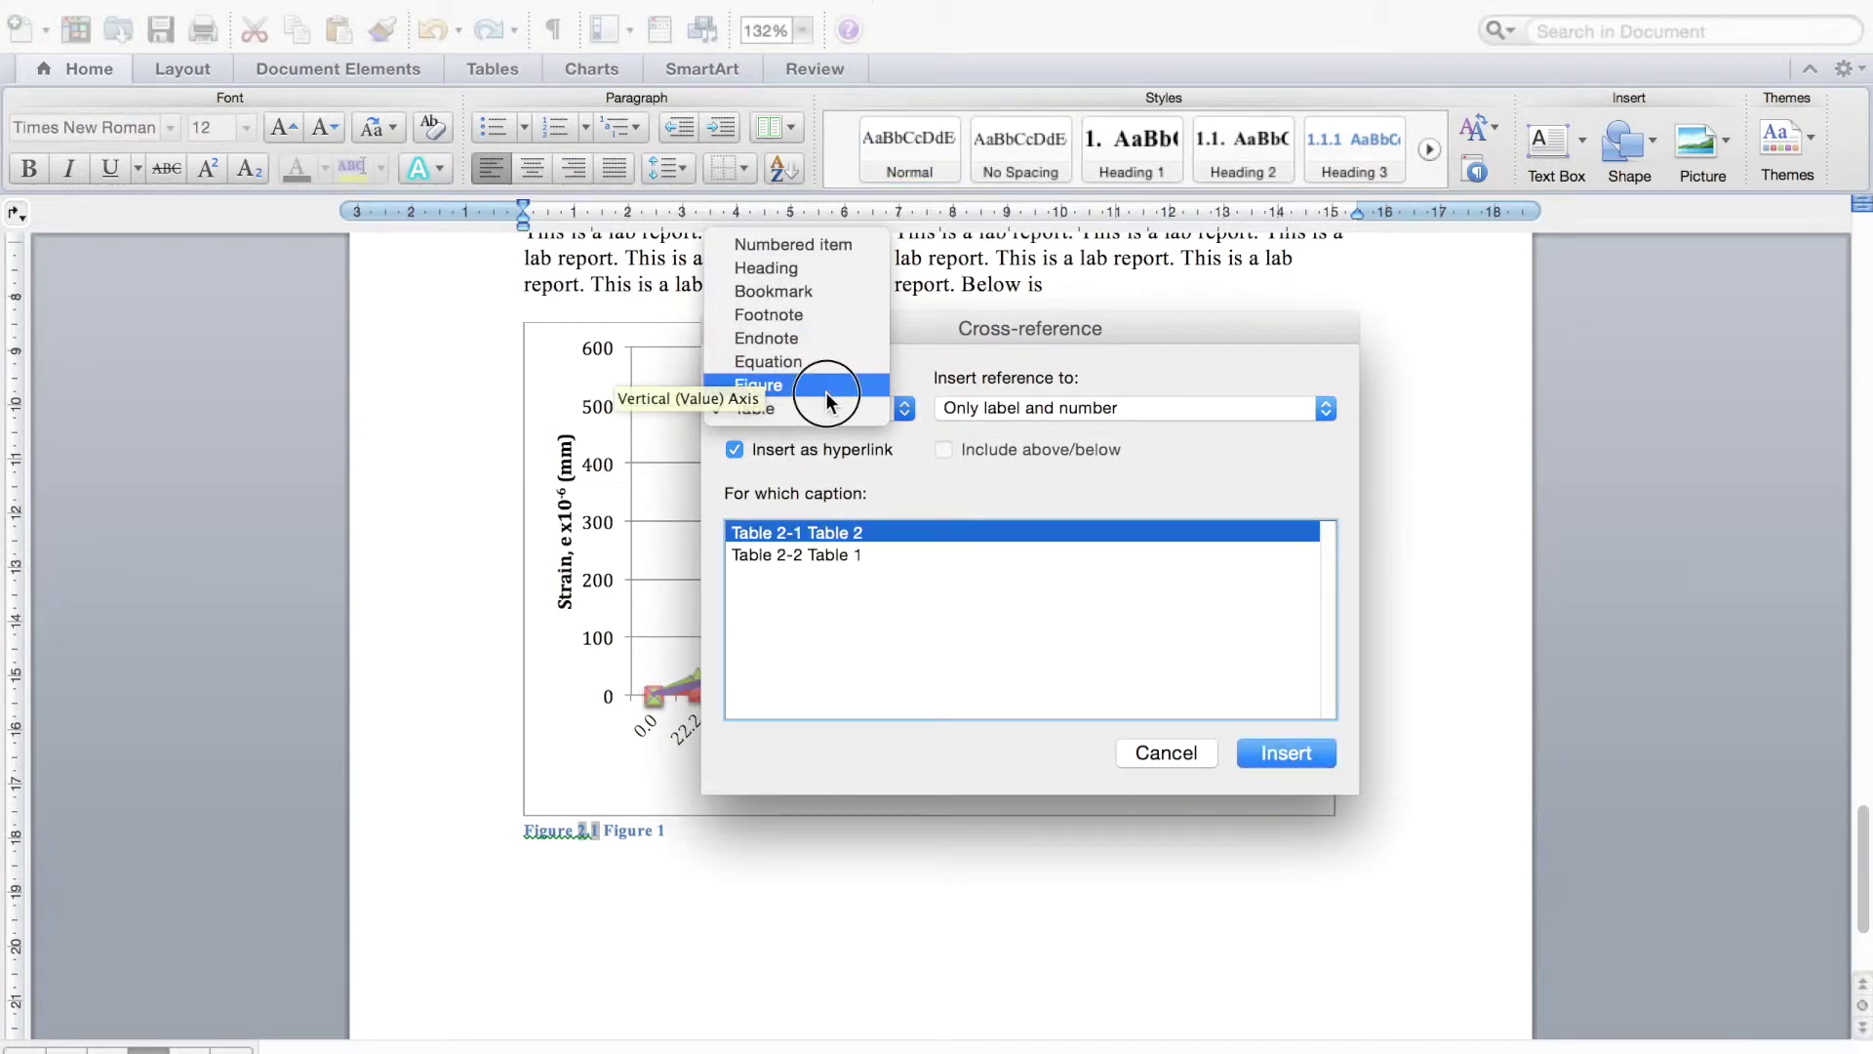
{"action": "left_click", "coordinate": [825, 390]}
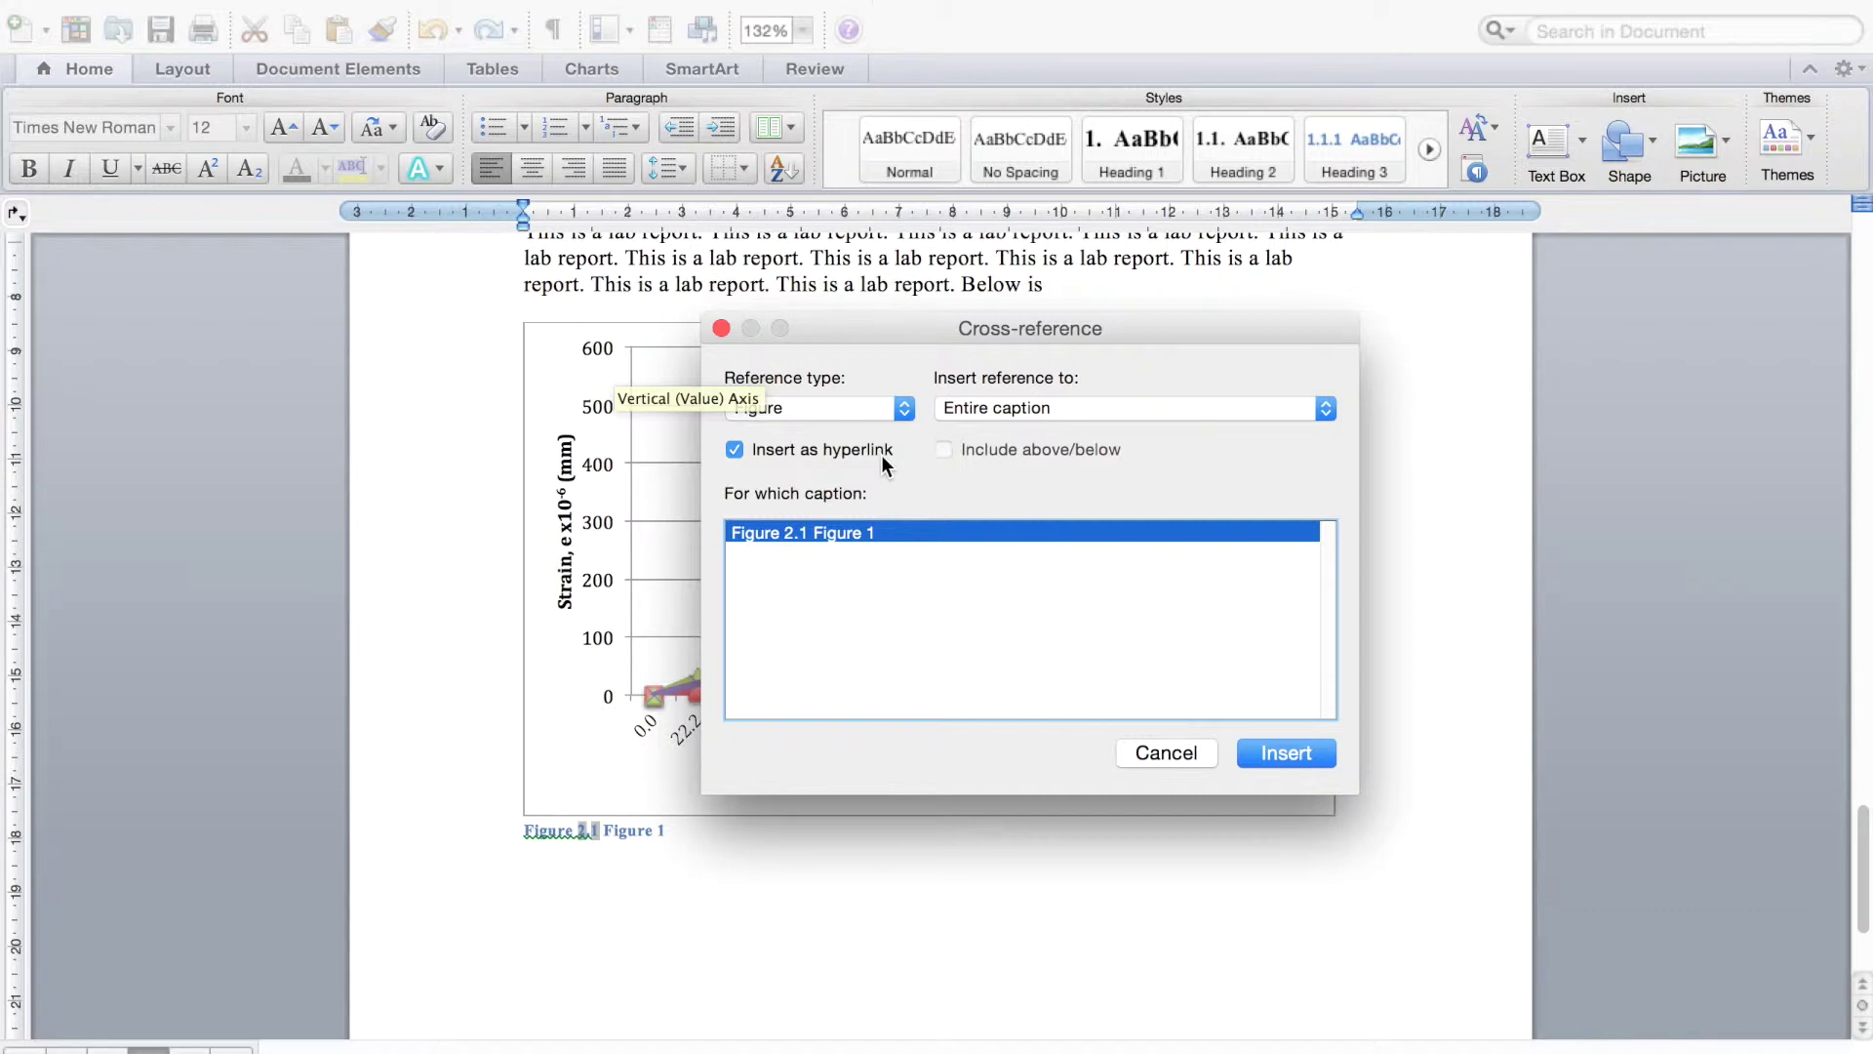
{"action": "left_click", "coordinate": [834, 455]}
{"action": "left_click", "coordinate": [1276, 753]}
{"action": "left_click", "coordinate": [1194, 753]}
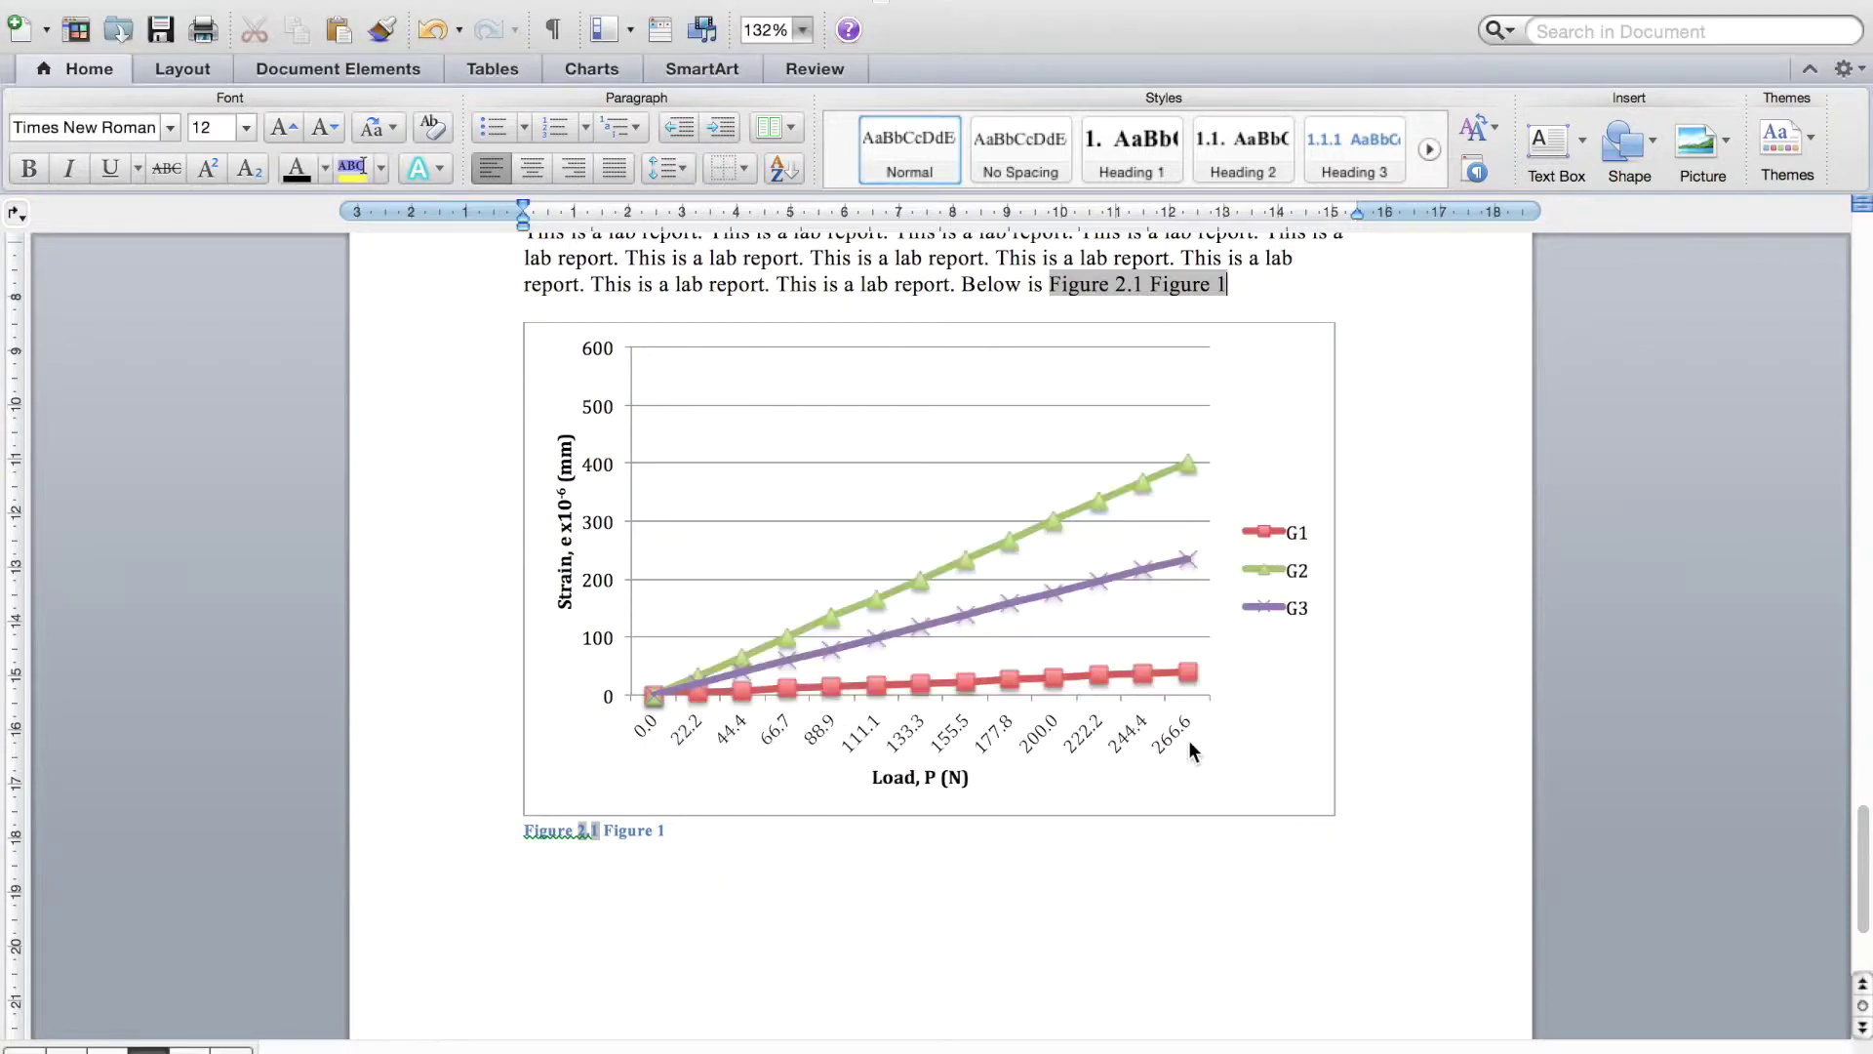
{"action": "double_click", "coordinate": [1174, 281]}
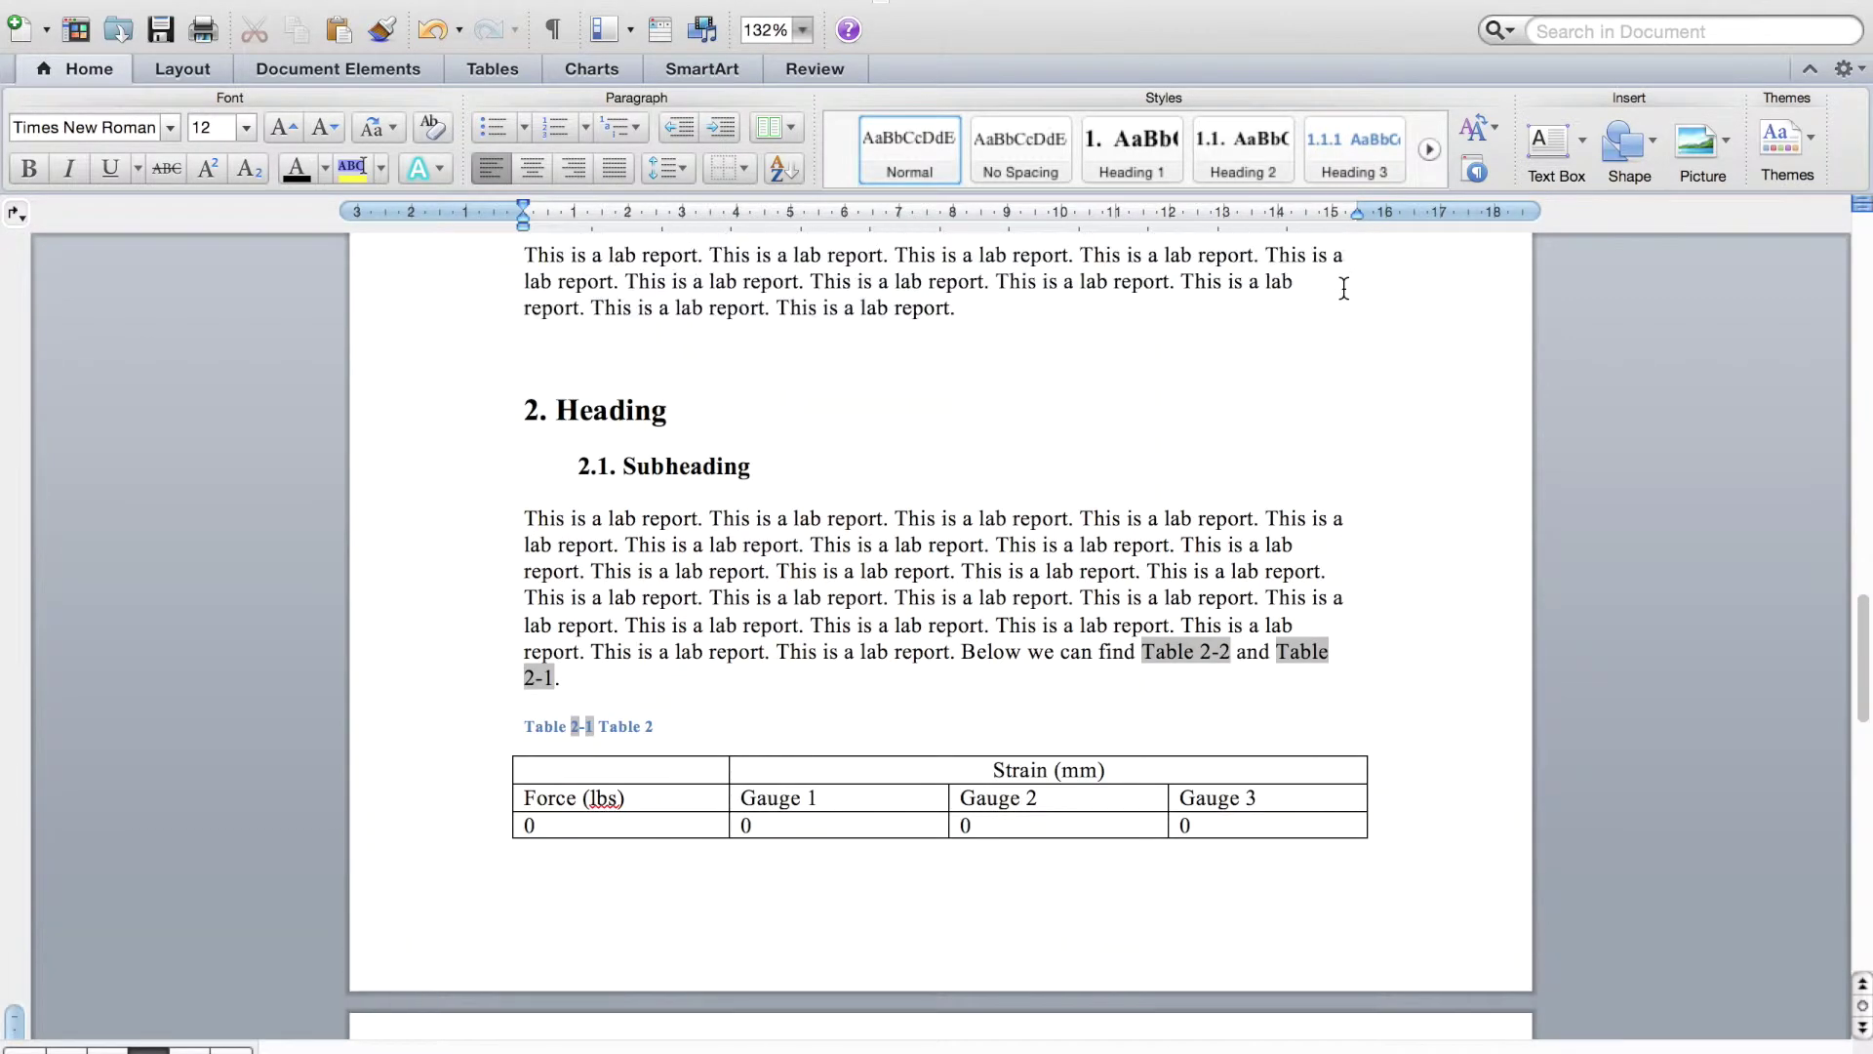
Step: Follow the Table 2-2 cross-reference in the "Below we can find" sentence to its caption
{"action": "scroll", "coordinate": [1344, 289], "scroll_direction": "up", "scroll_amount": 1}
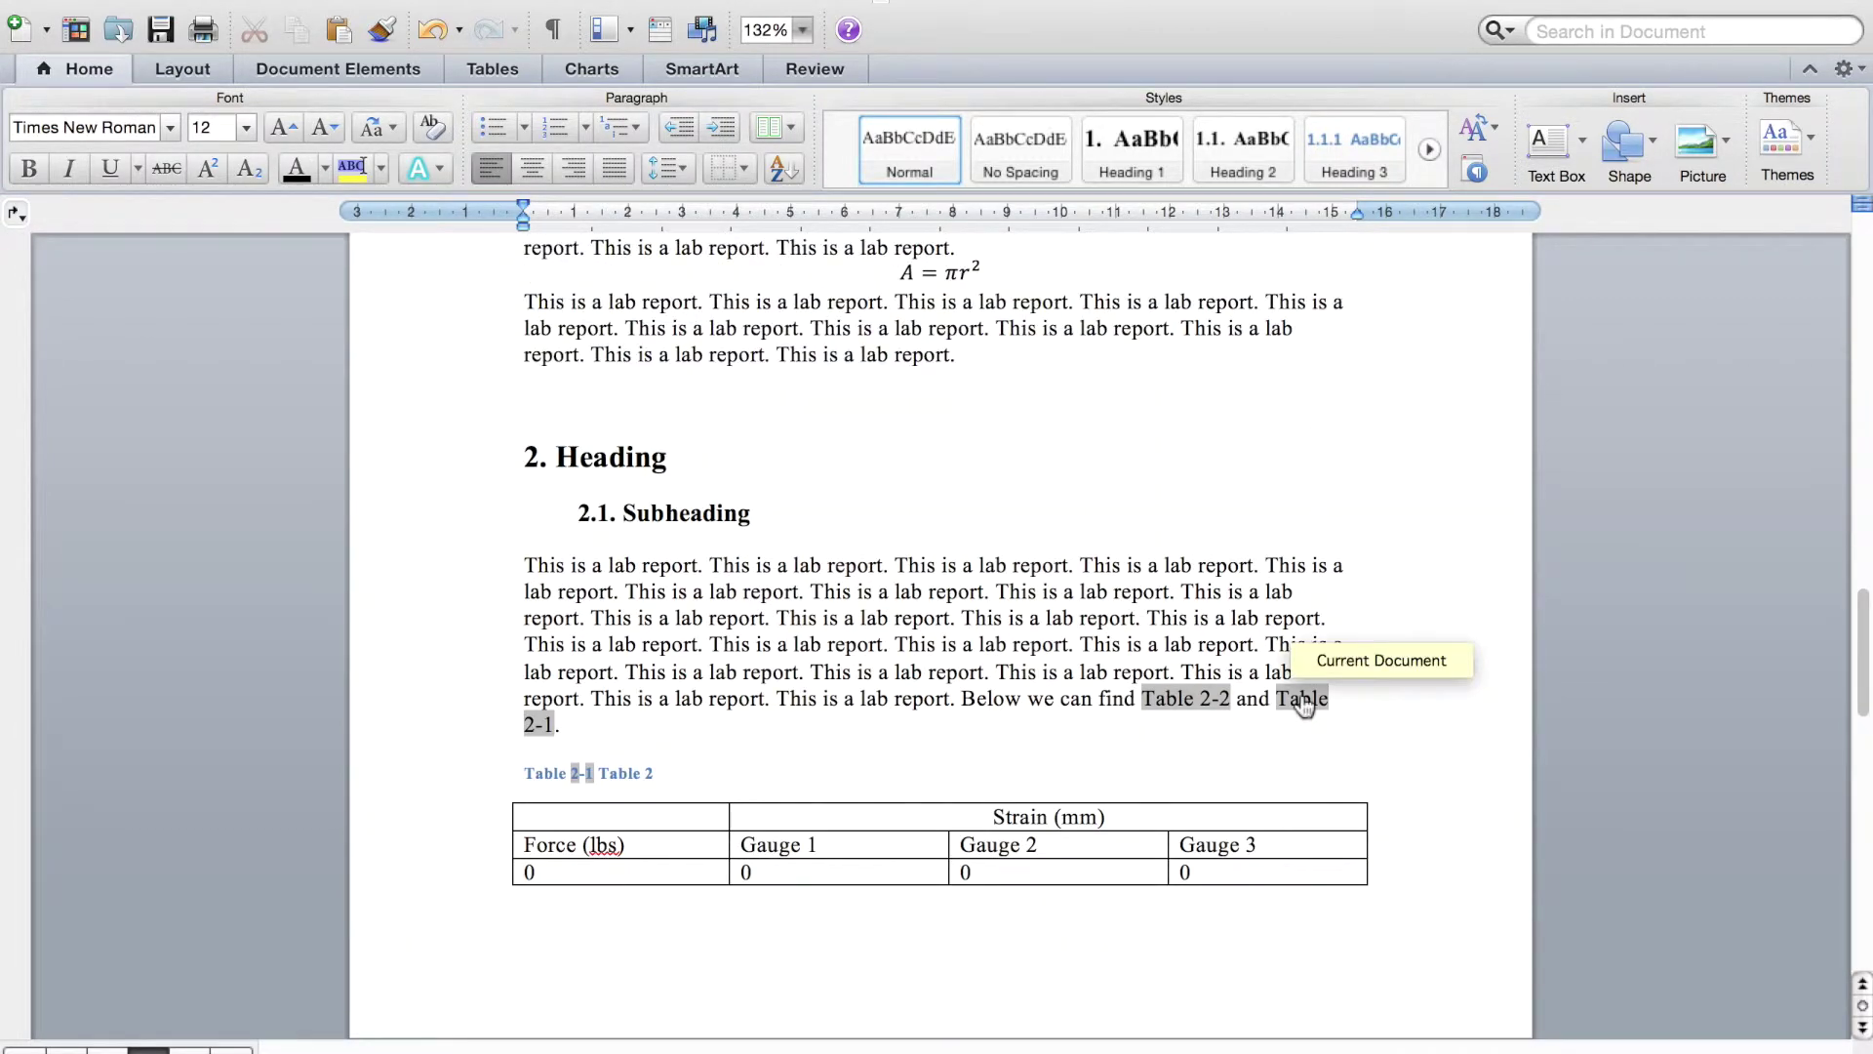
{"action": "left_click", "coordinate": [1205, 698]}
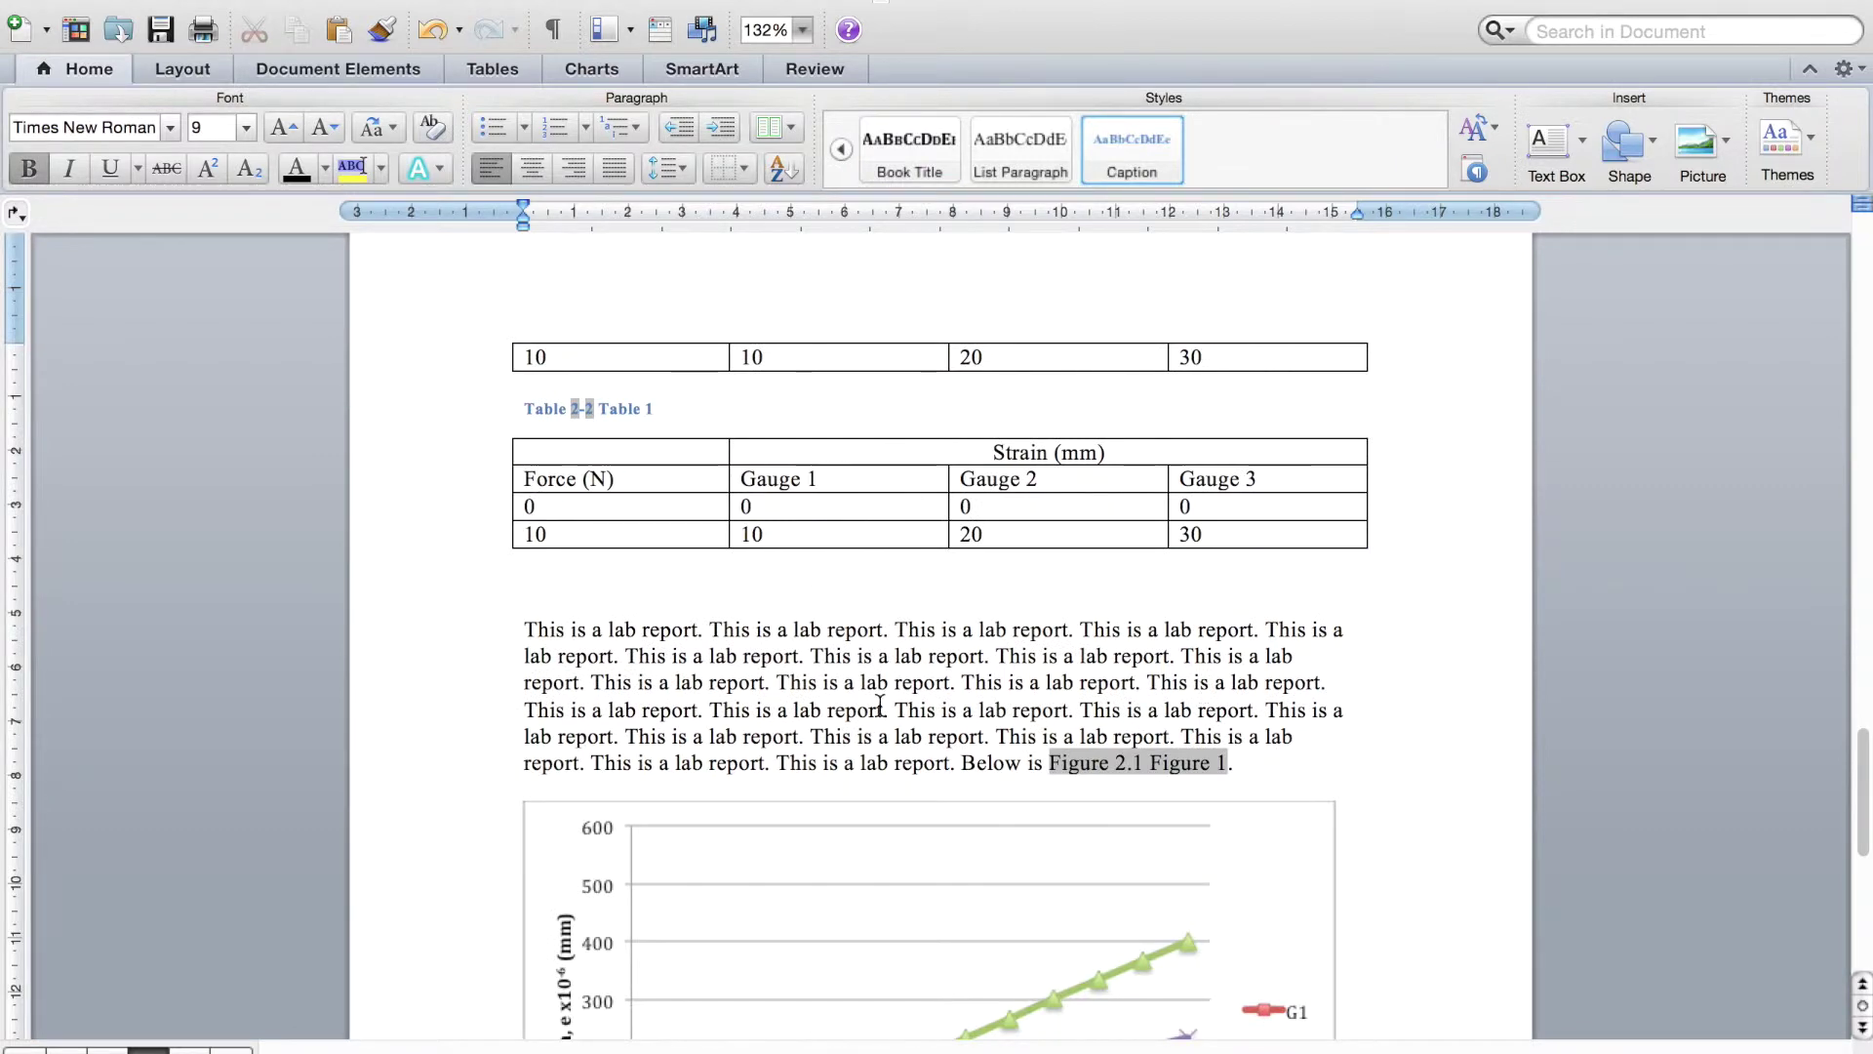
Step: Insert a caption with the label Equation above the A = πr² equation in section 1
{"action": "scroll", "coordinate": [879, 704], "scroll_direction": "up", "scroll_amount": 20}
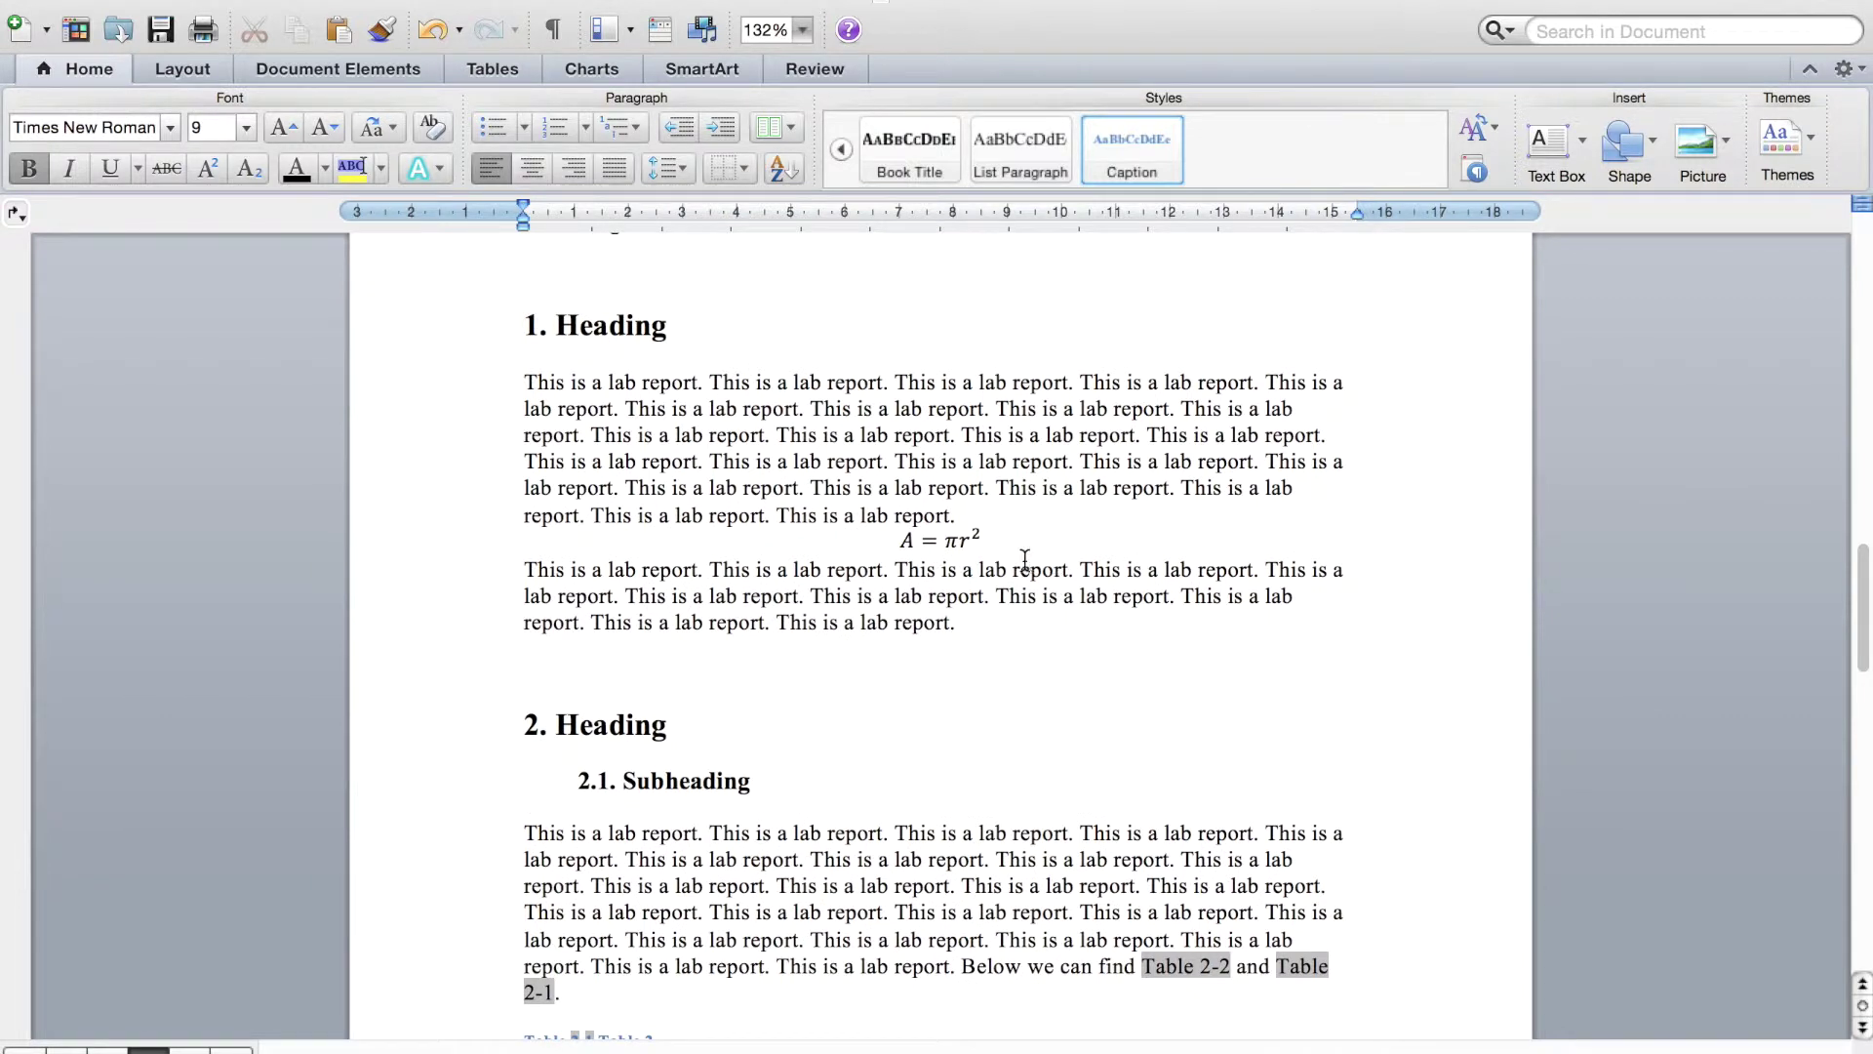
{"action": "left_click", "coordinate": [991, 538]}
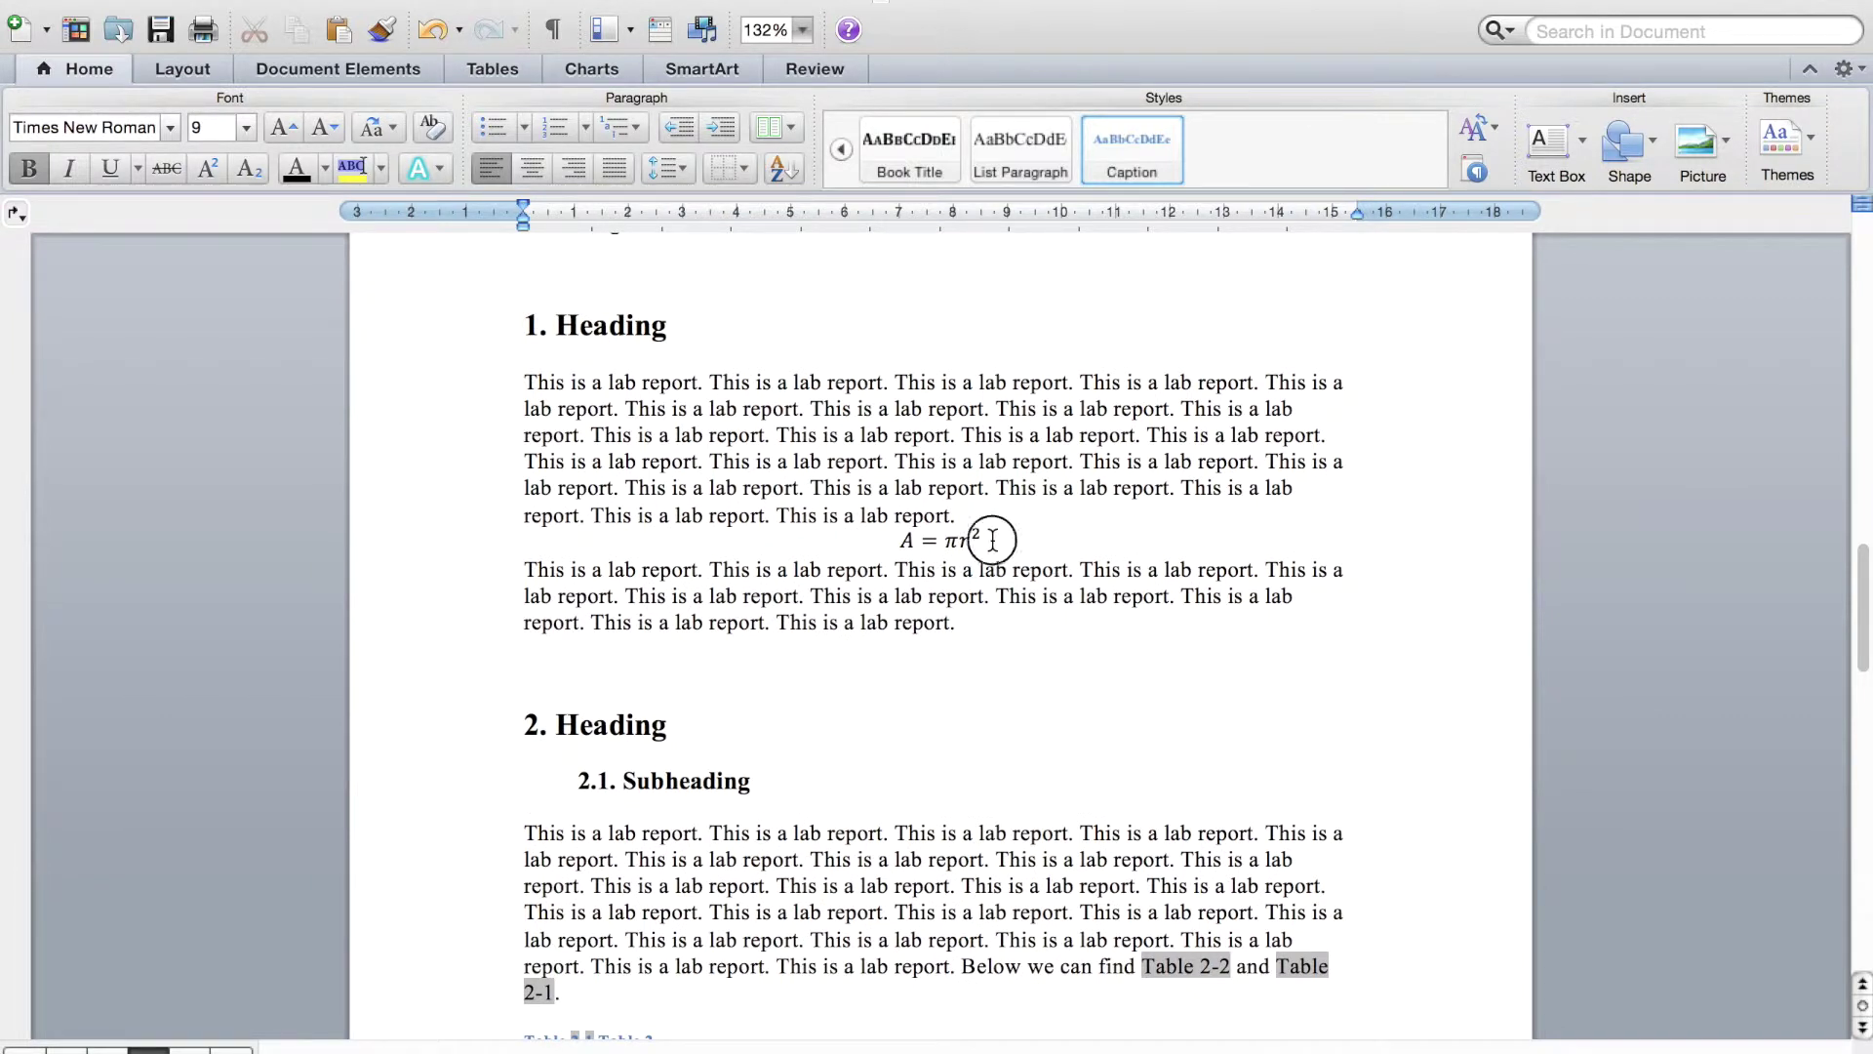
{"action": "left_click", "coordinate": [929, 540]}
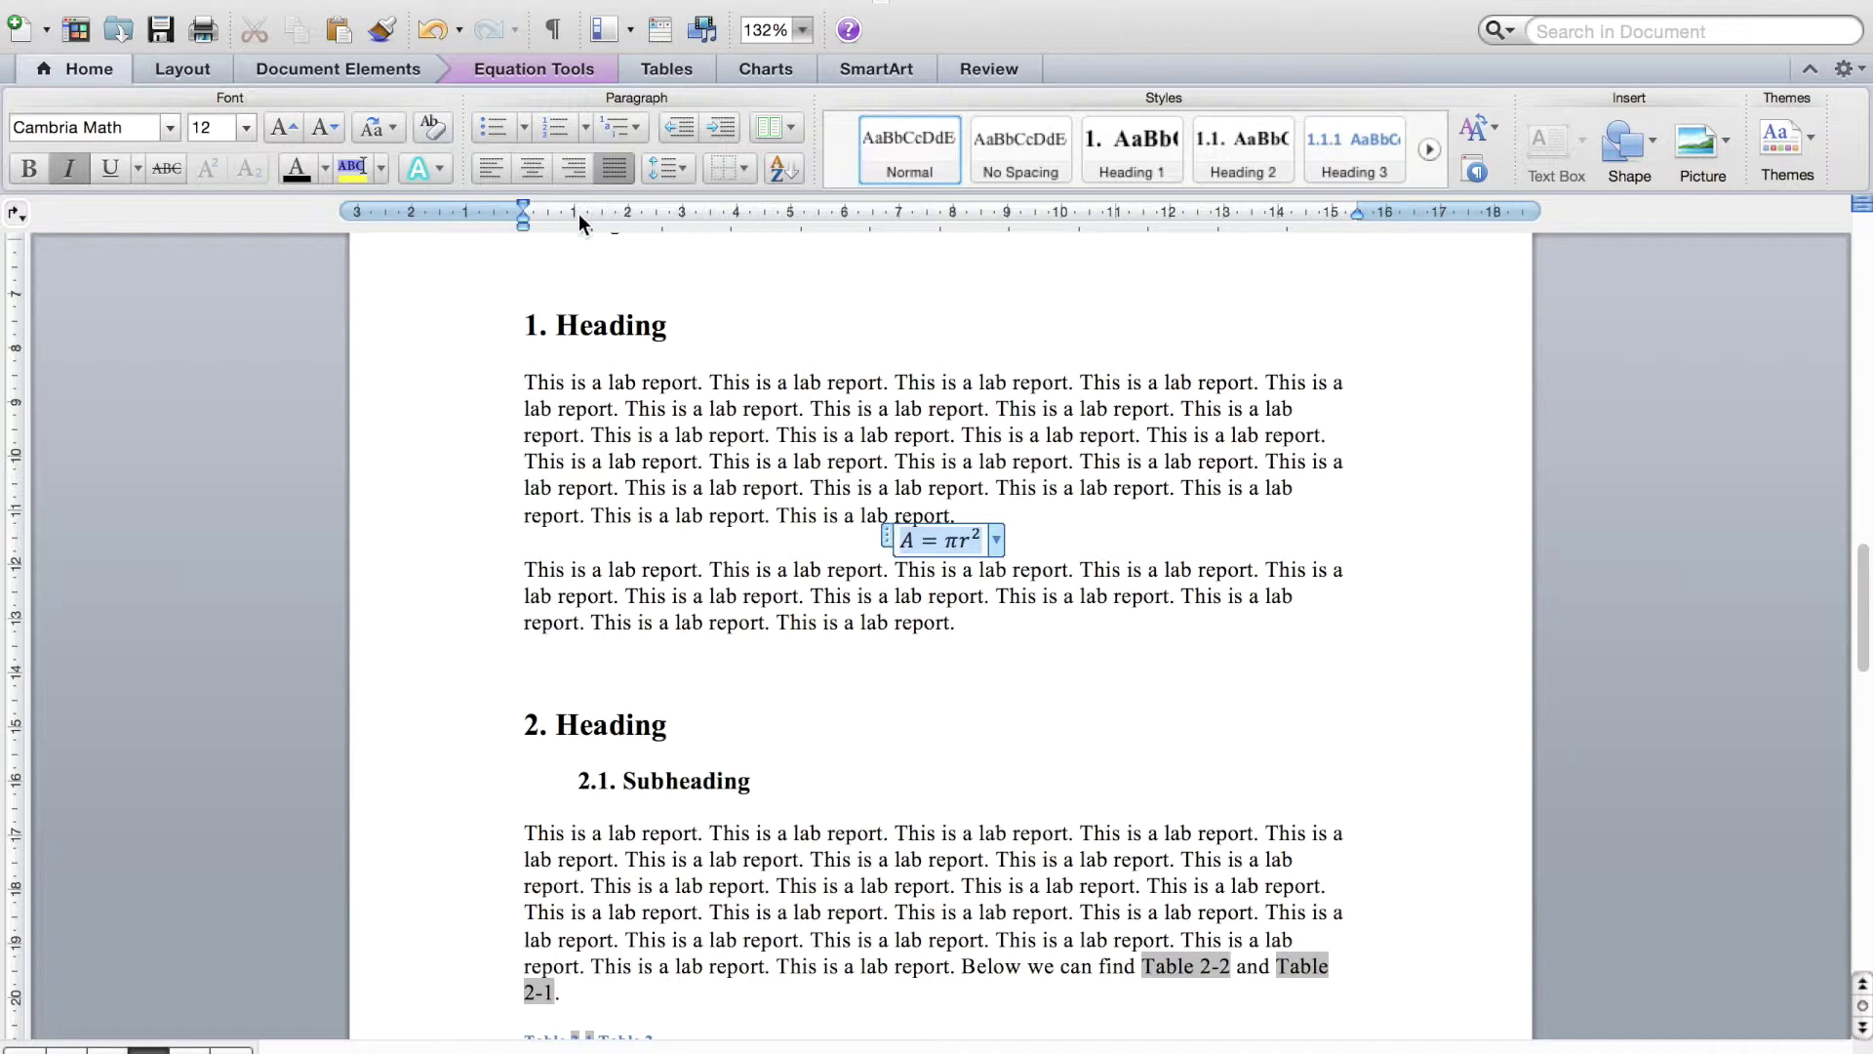
{"action": "left_click", "coordinate": [378, 0]}
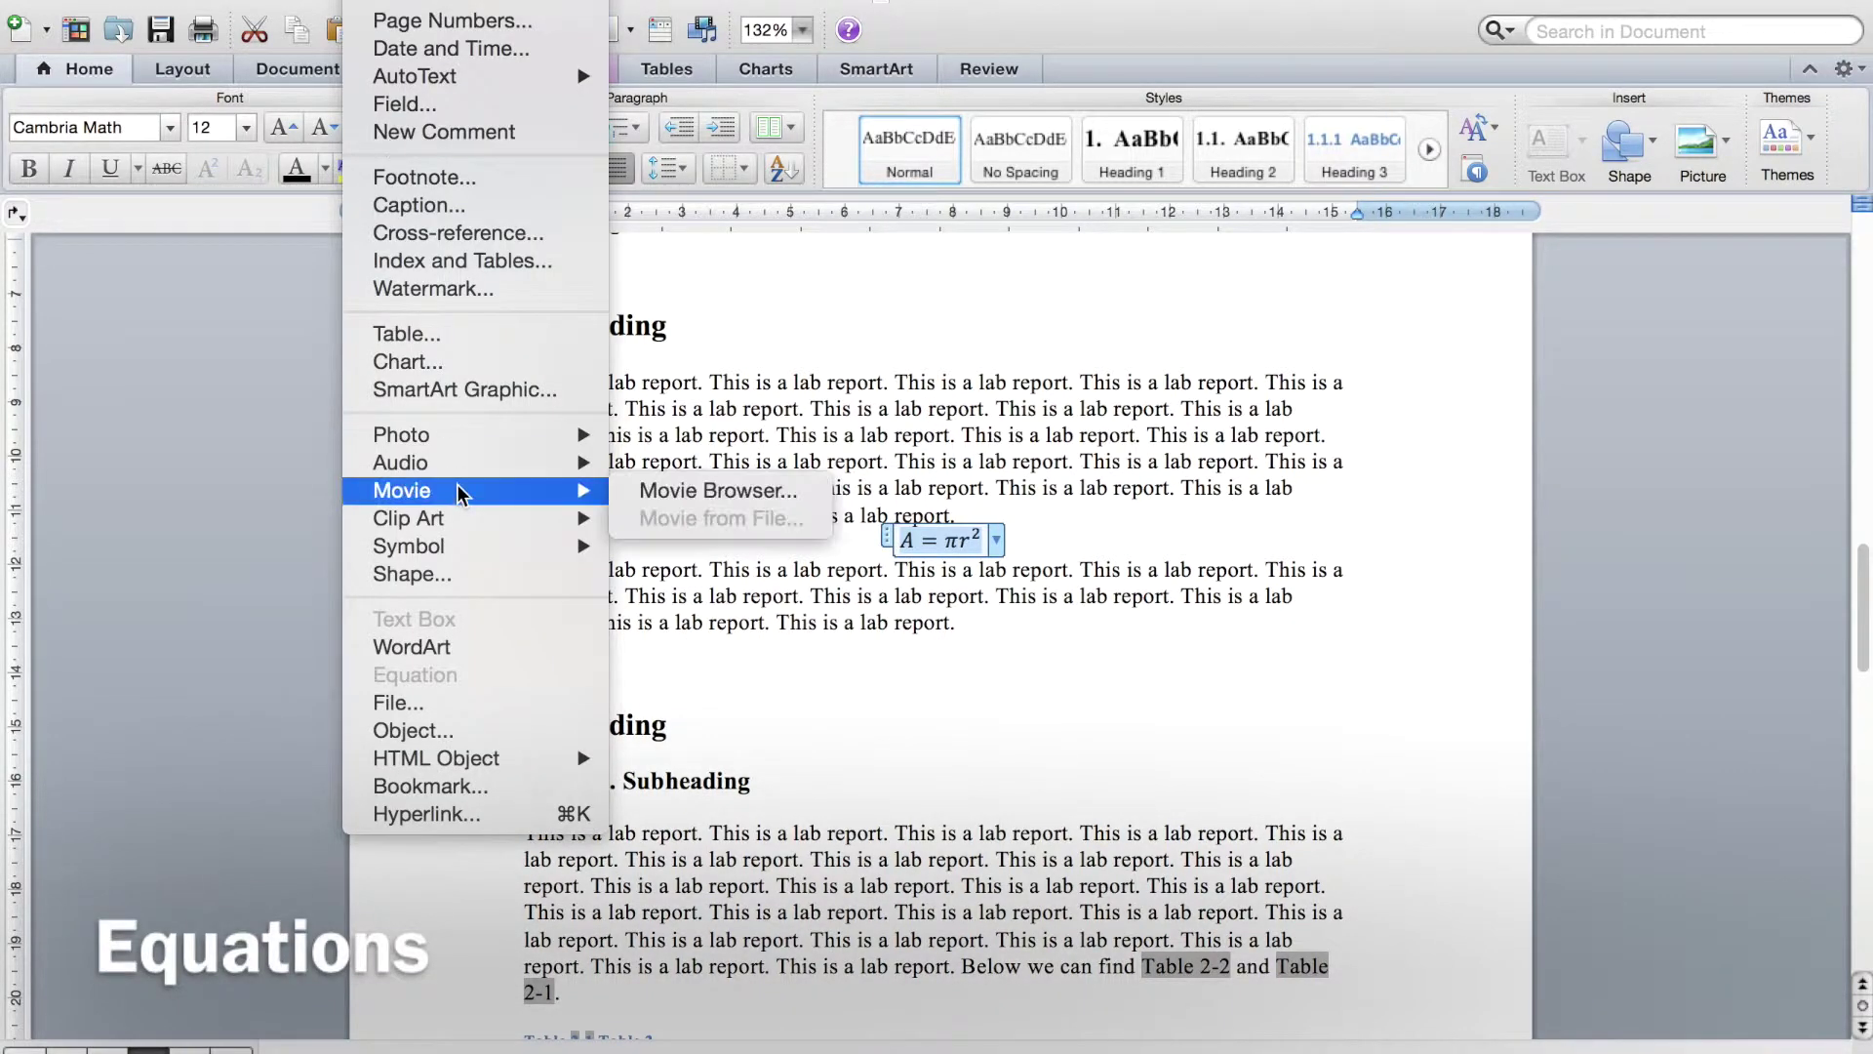
{"action": "left_click", "coordinate": [448, 203]}
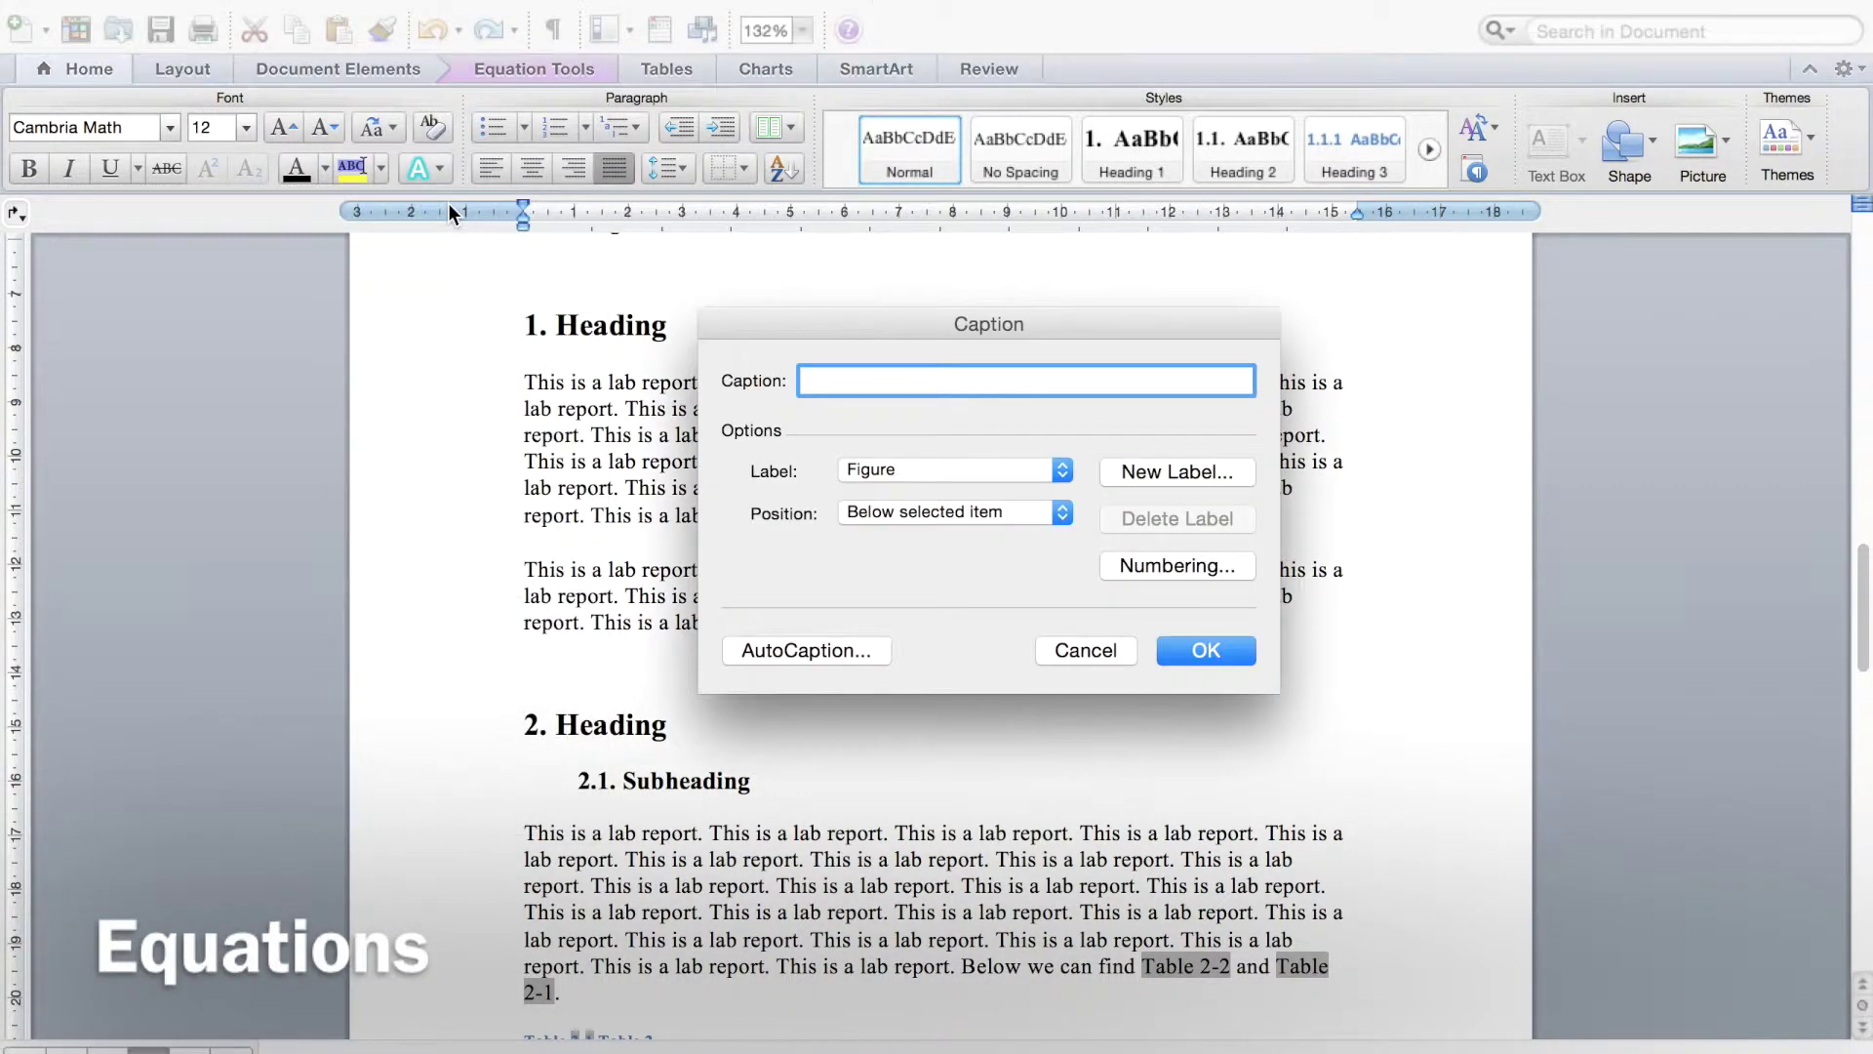
{"action": "left_click", "coordinate": [1033, 469]}
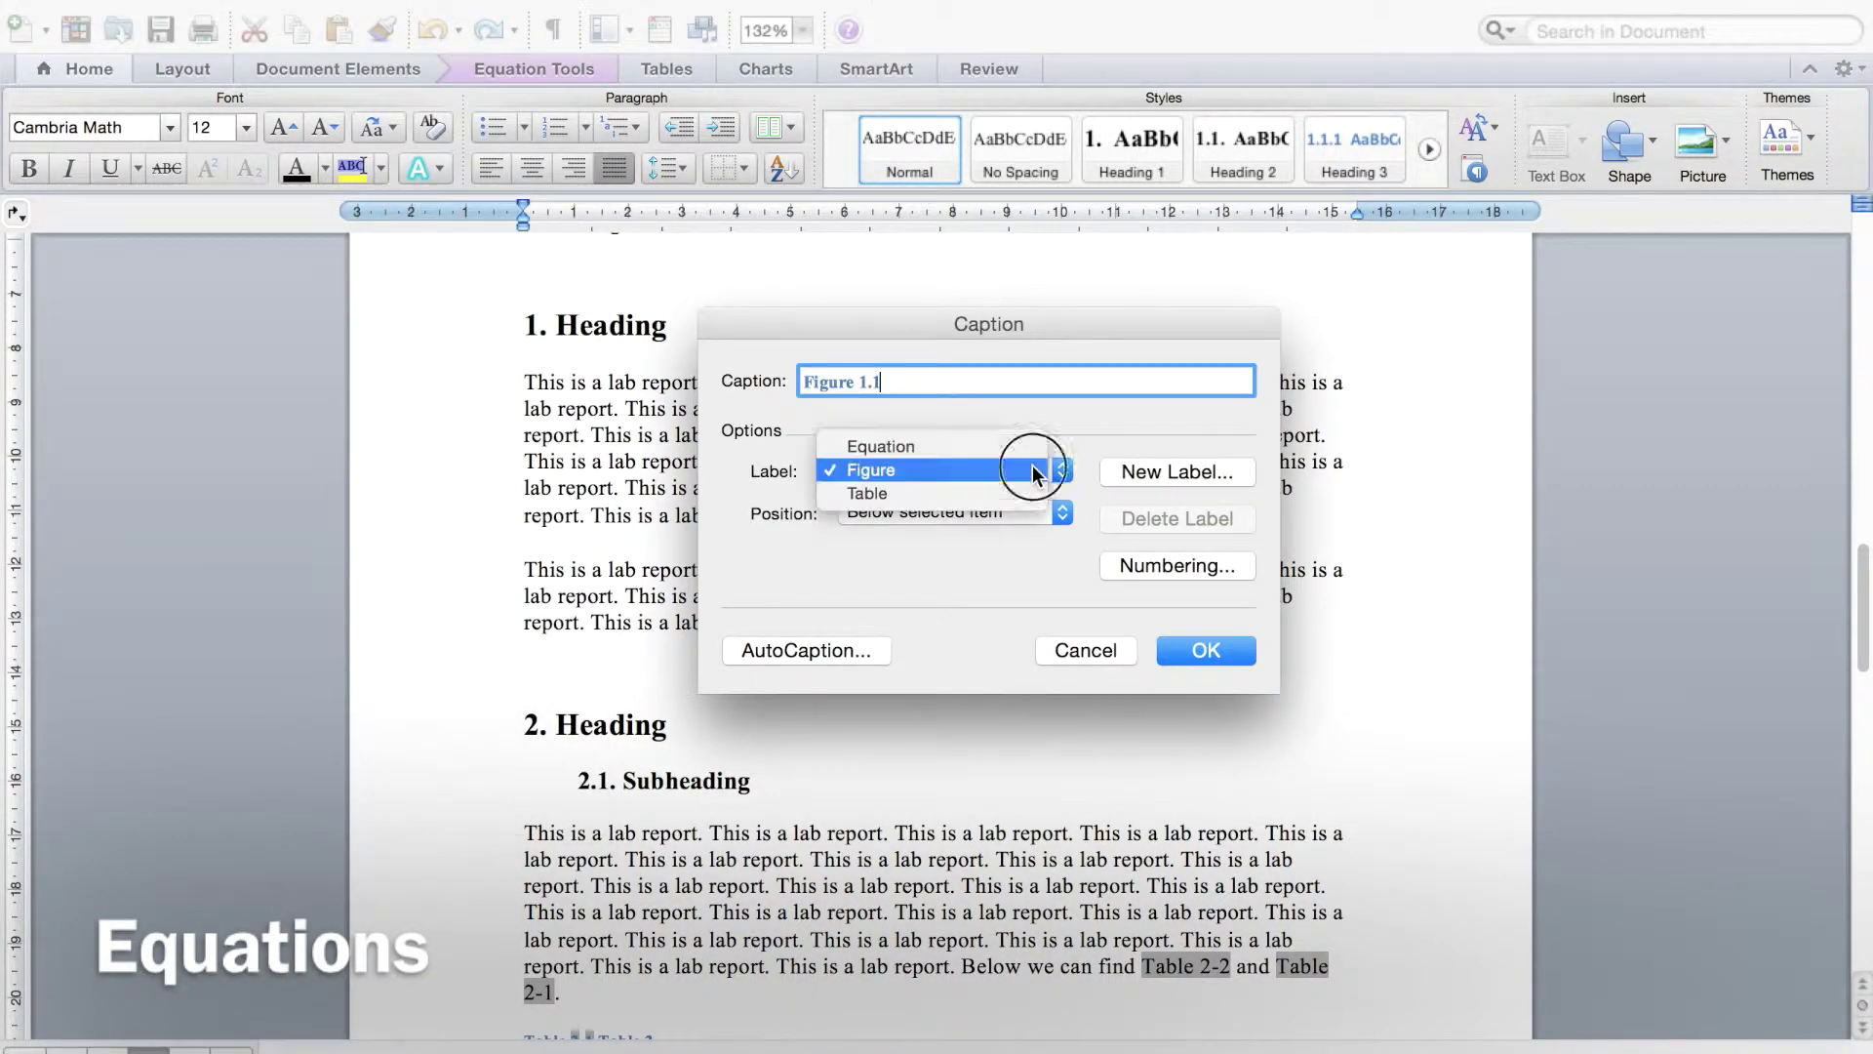
{"action": "left_click", "coordinate": [950, 441]}
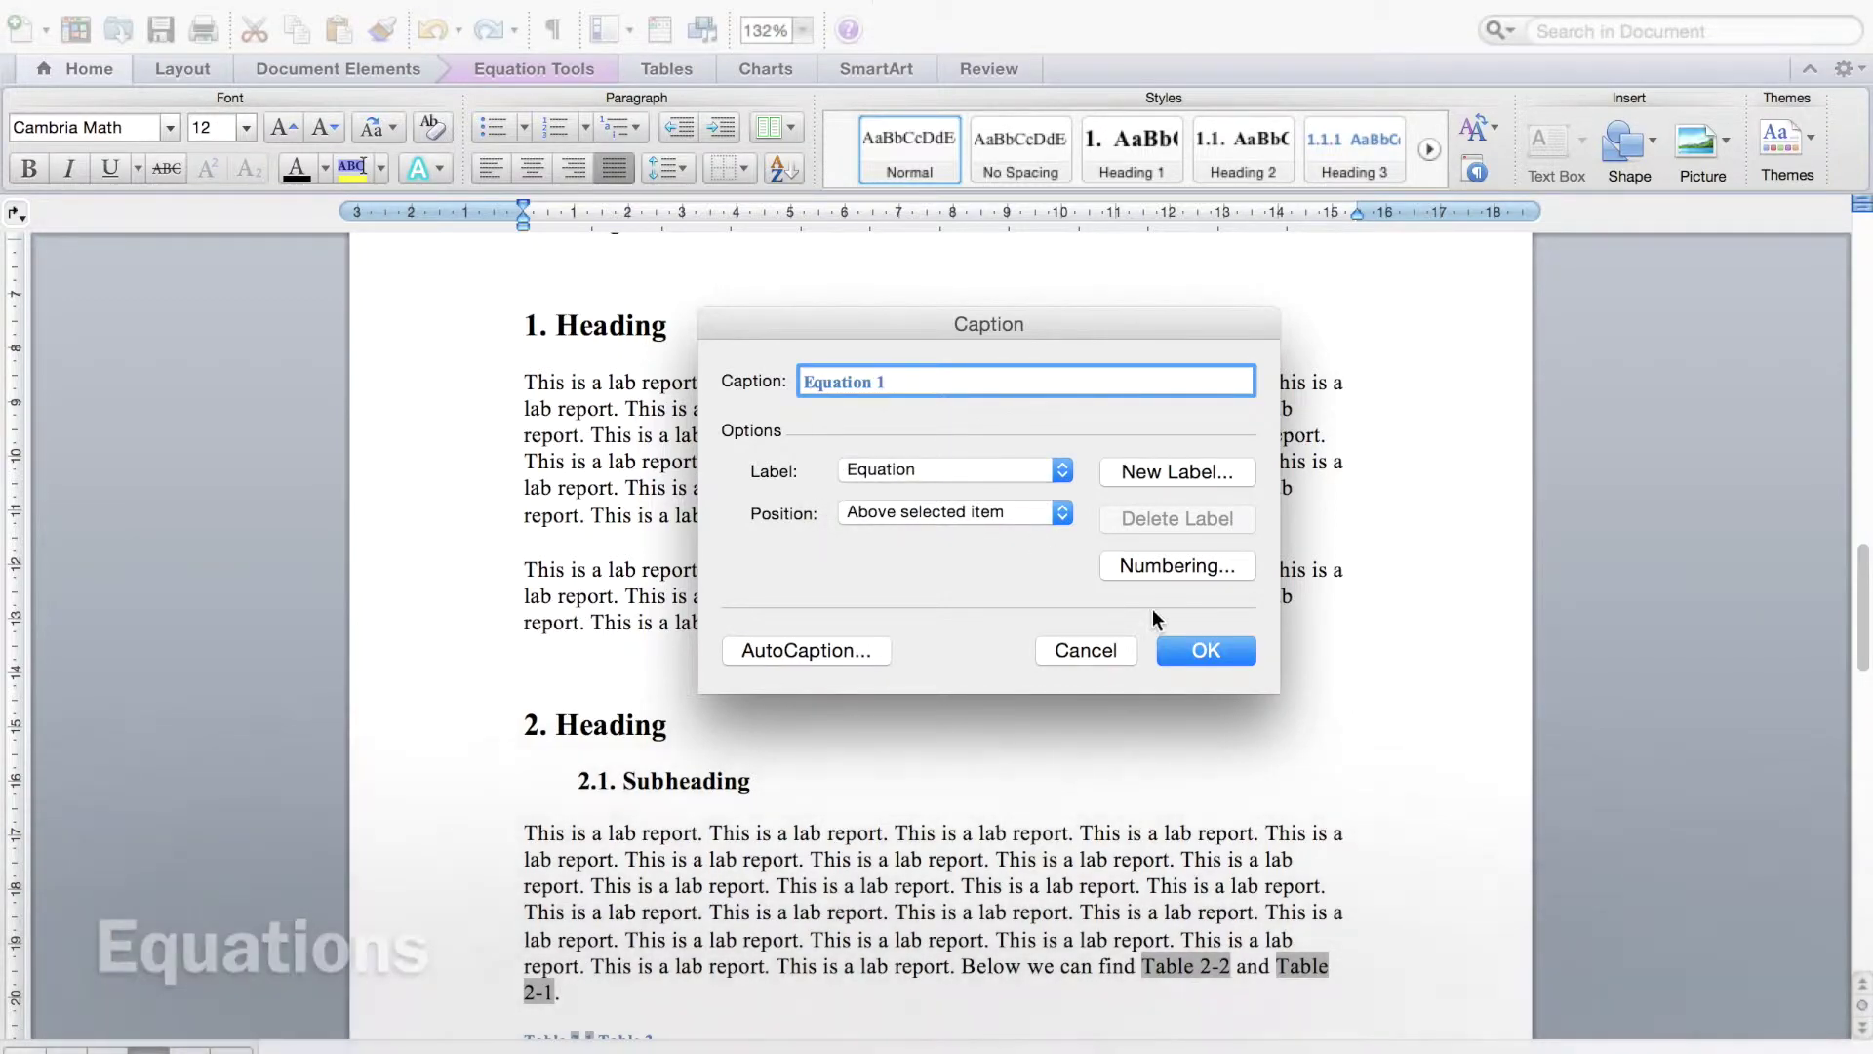
{"action": "left_click", "coordinate": [1180, 650]}
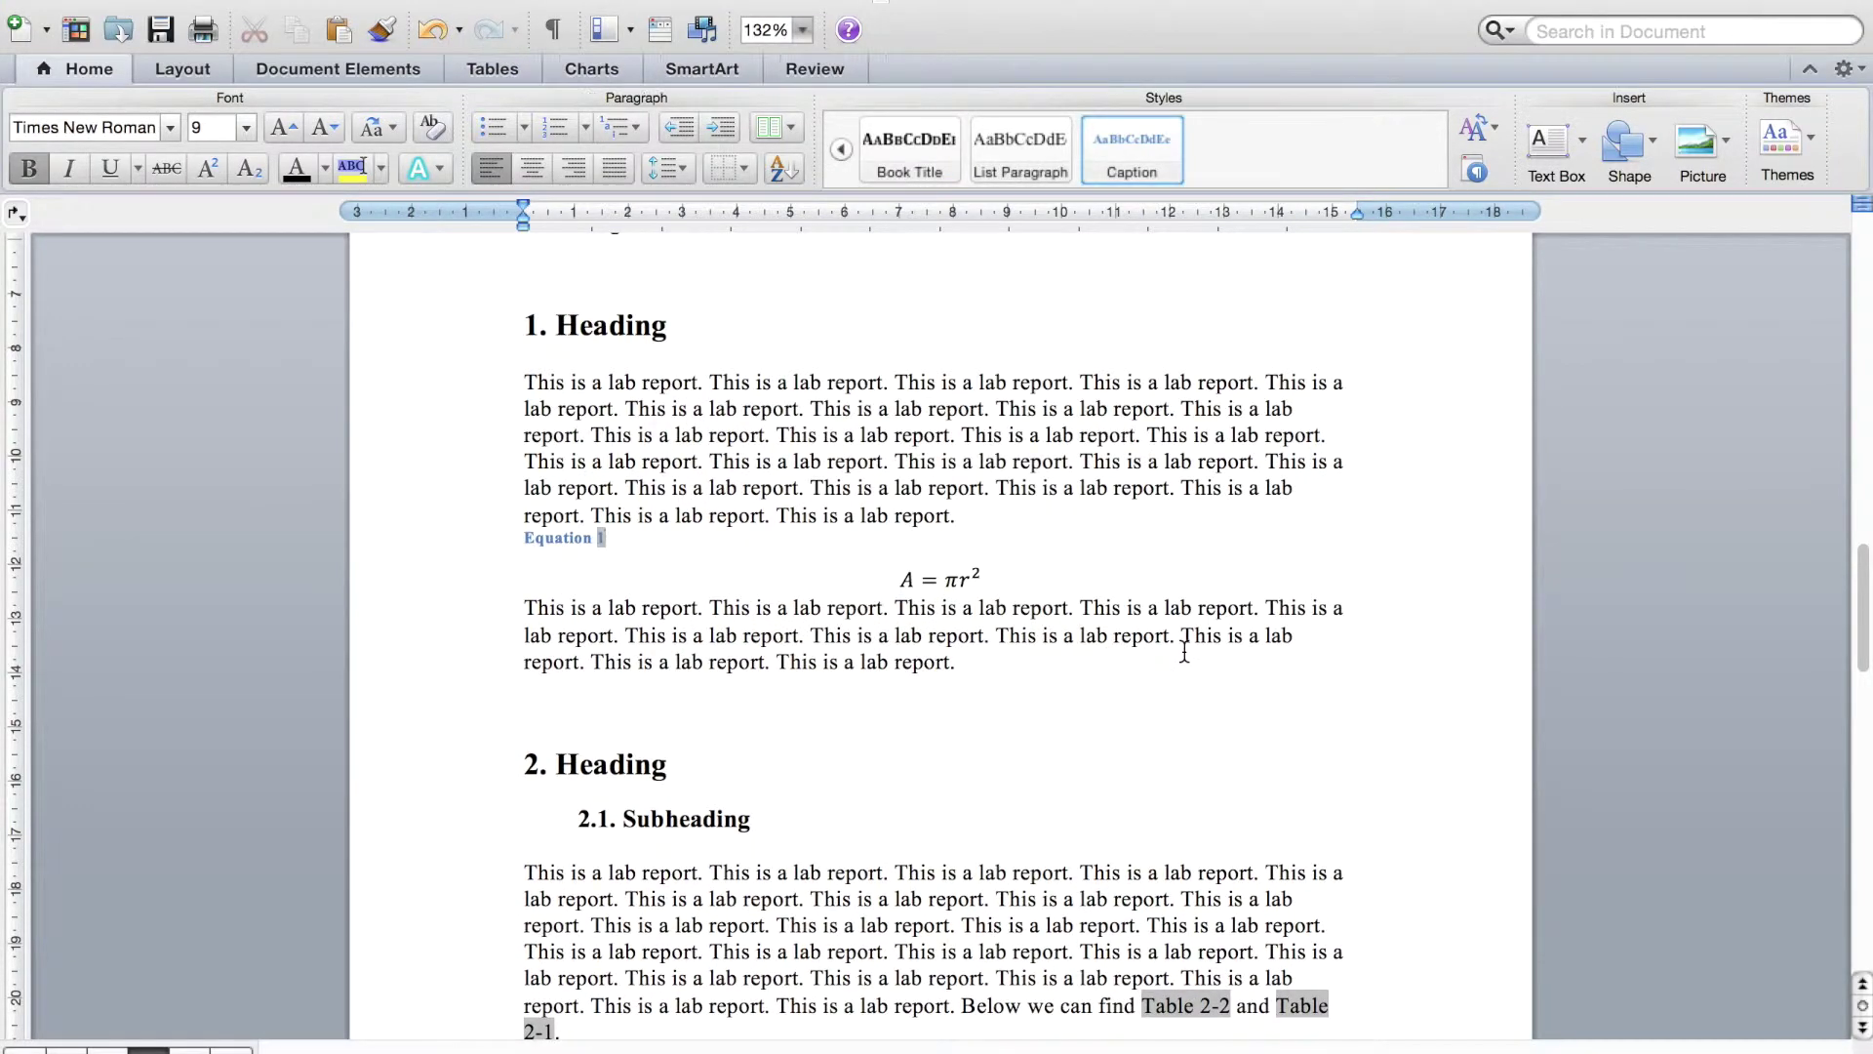
Step: Add a blank line before the equation's caption and another after the equation
{"action": "left_click", "coordinate": [525, 535]}
{"action": "key", "text": "Return"}
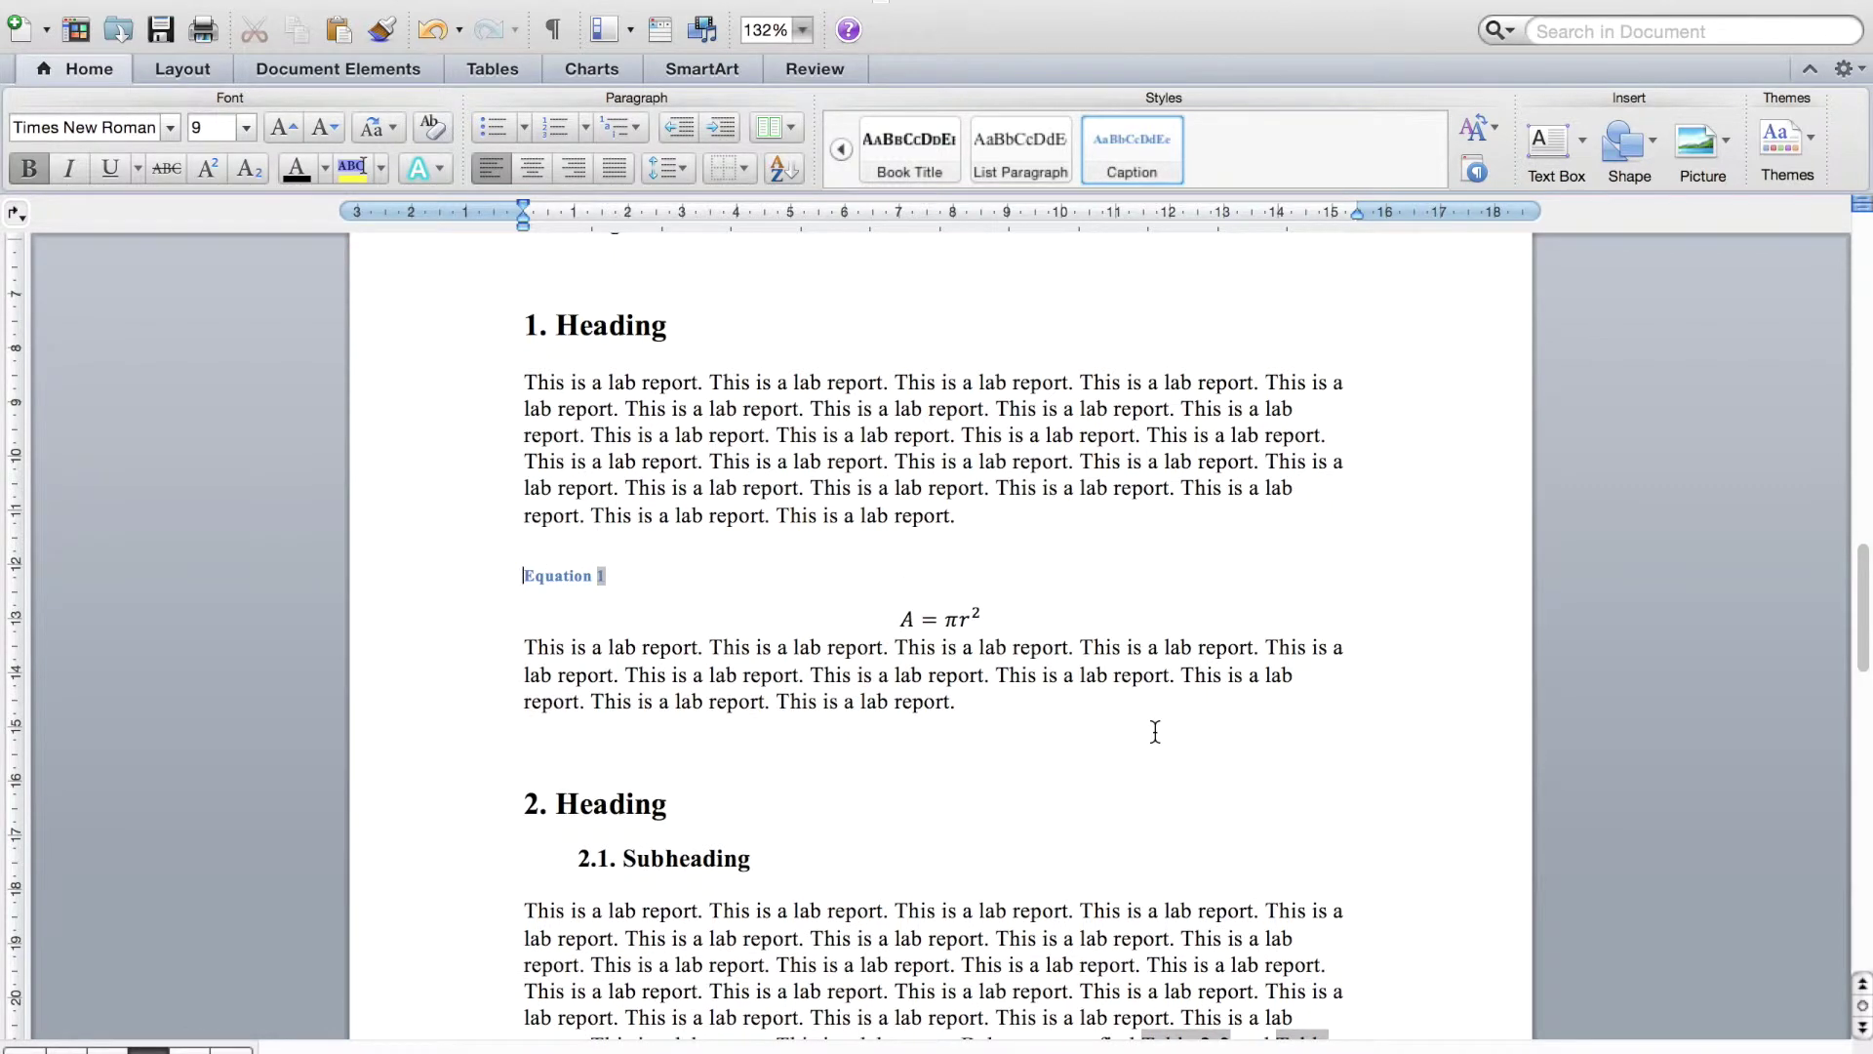
{"action": "left_click", "coordinate": [1018, 626]}
{"action": "key", "text": "Return"}
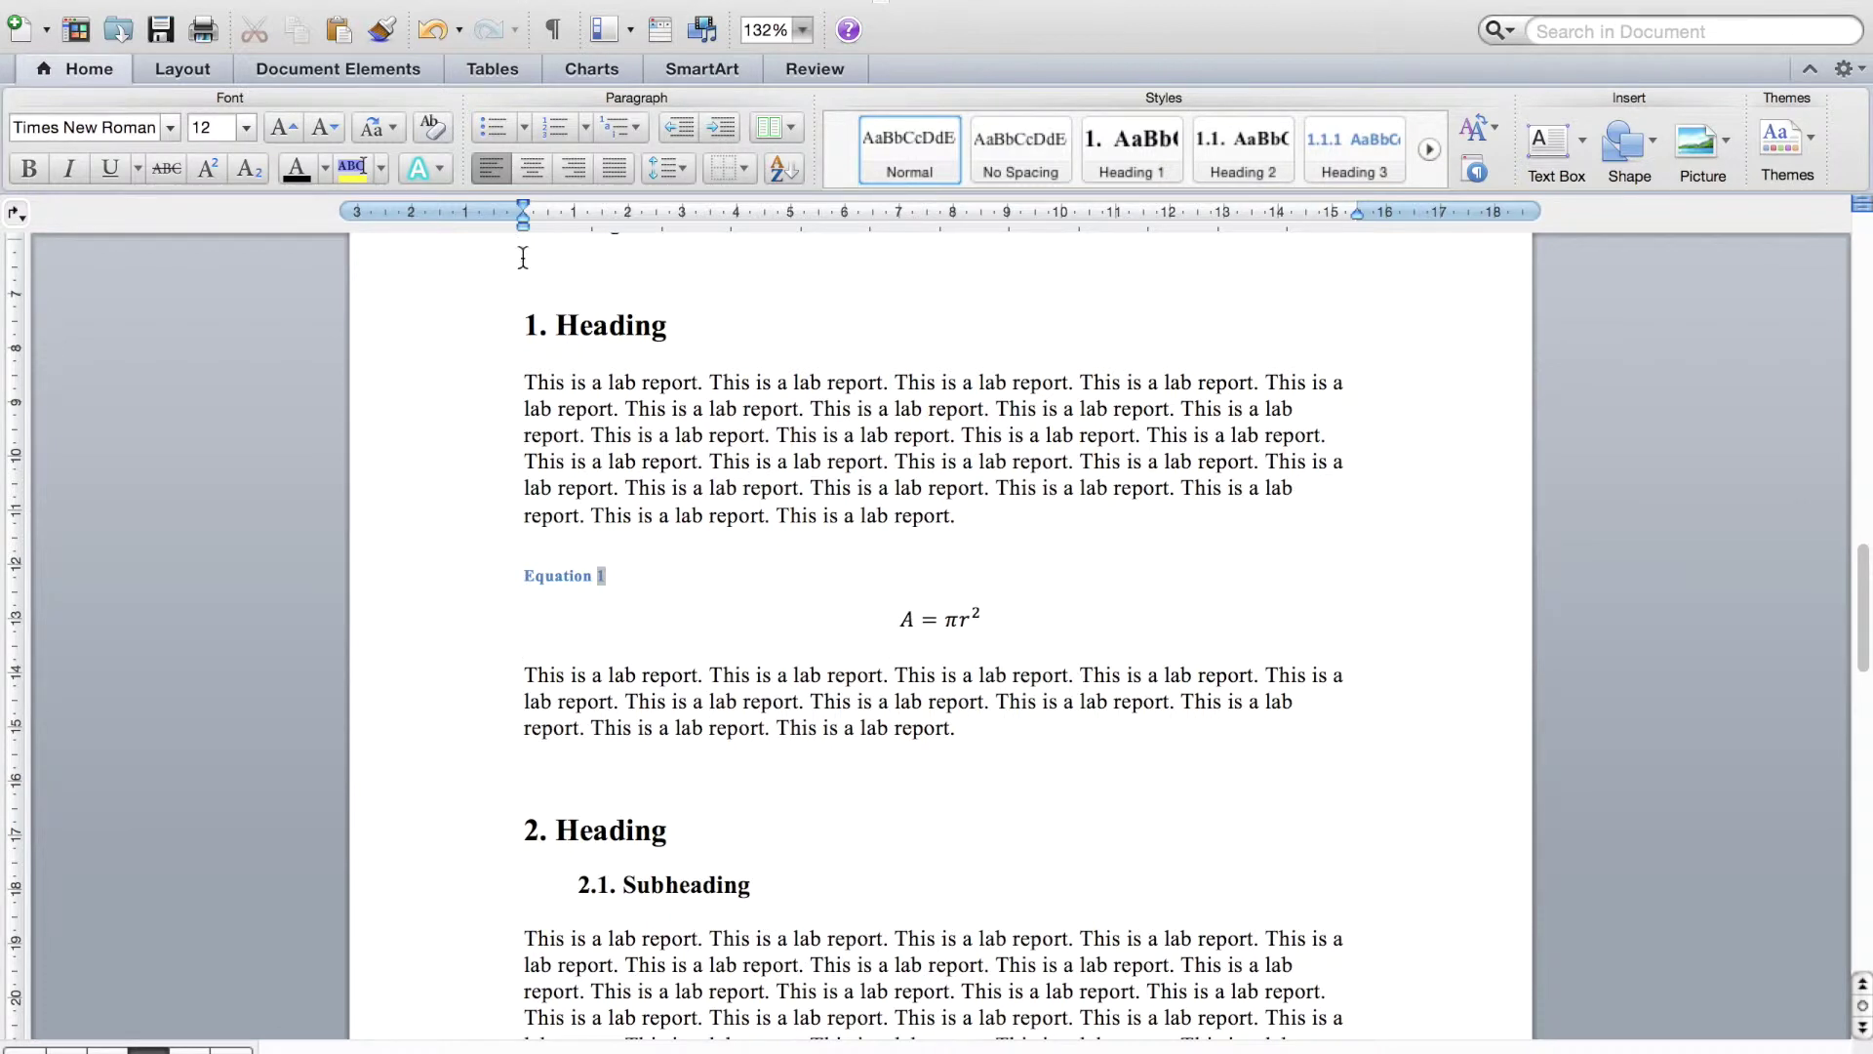
Step: Insert a table with one row and three columns directly below the A = πr² equation
{"action": "left_click", "coordinate": [493, 71]}
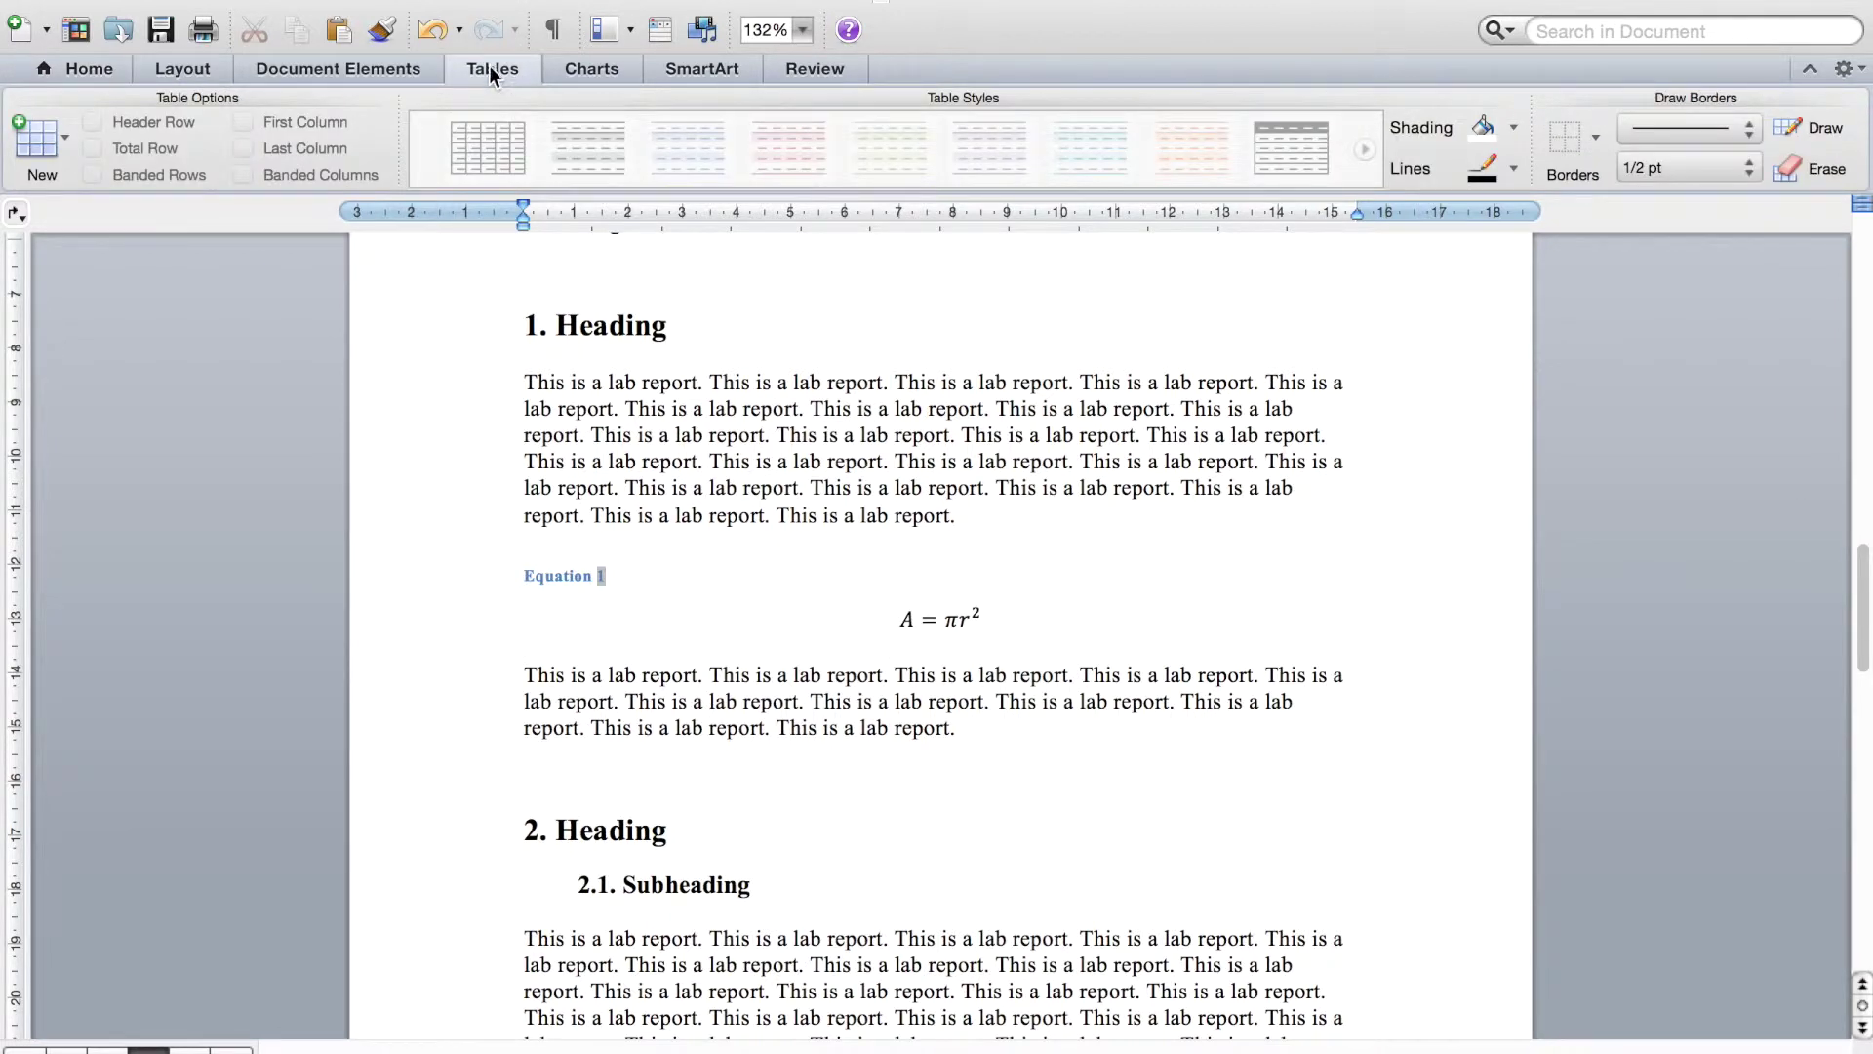
{"action": "left_click", "coordinate": [62, 139]}
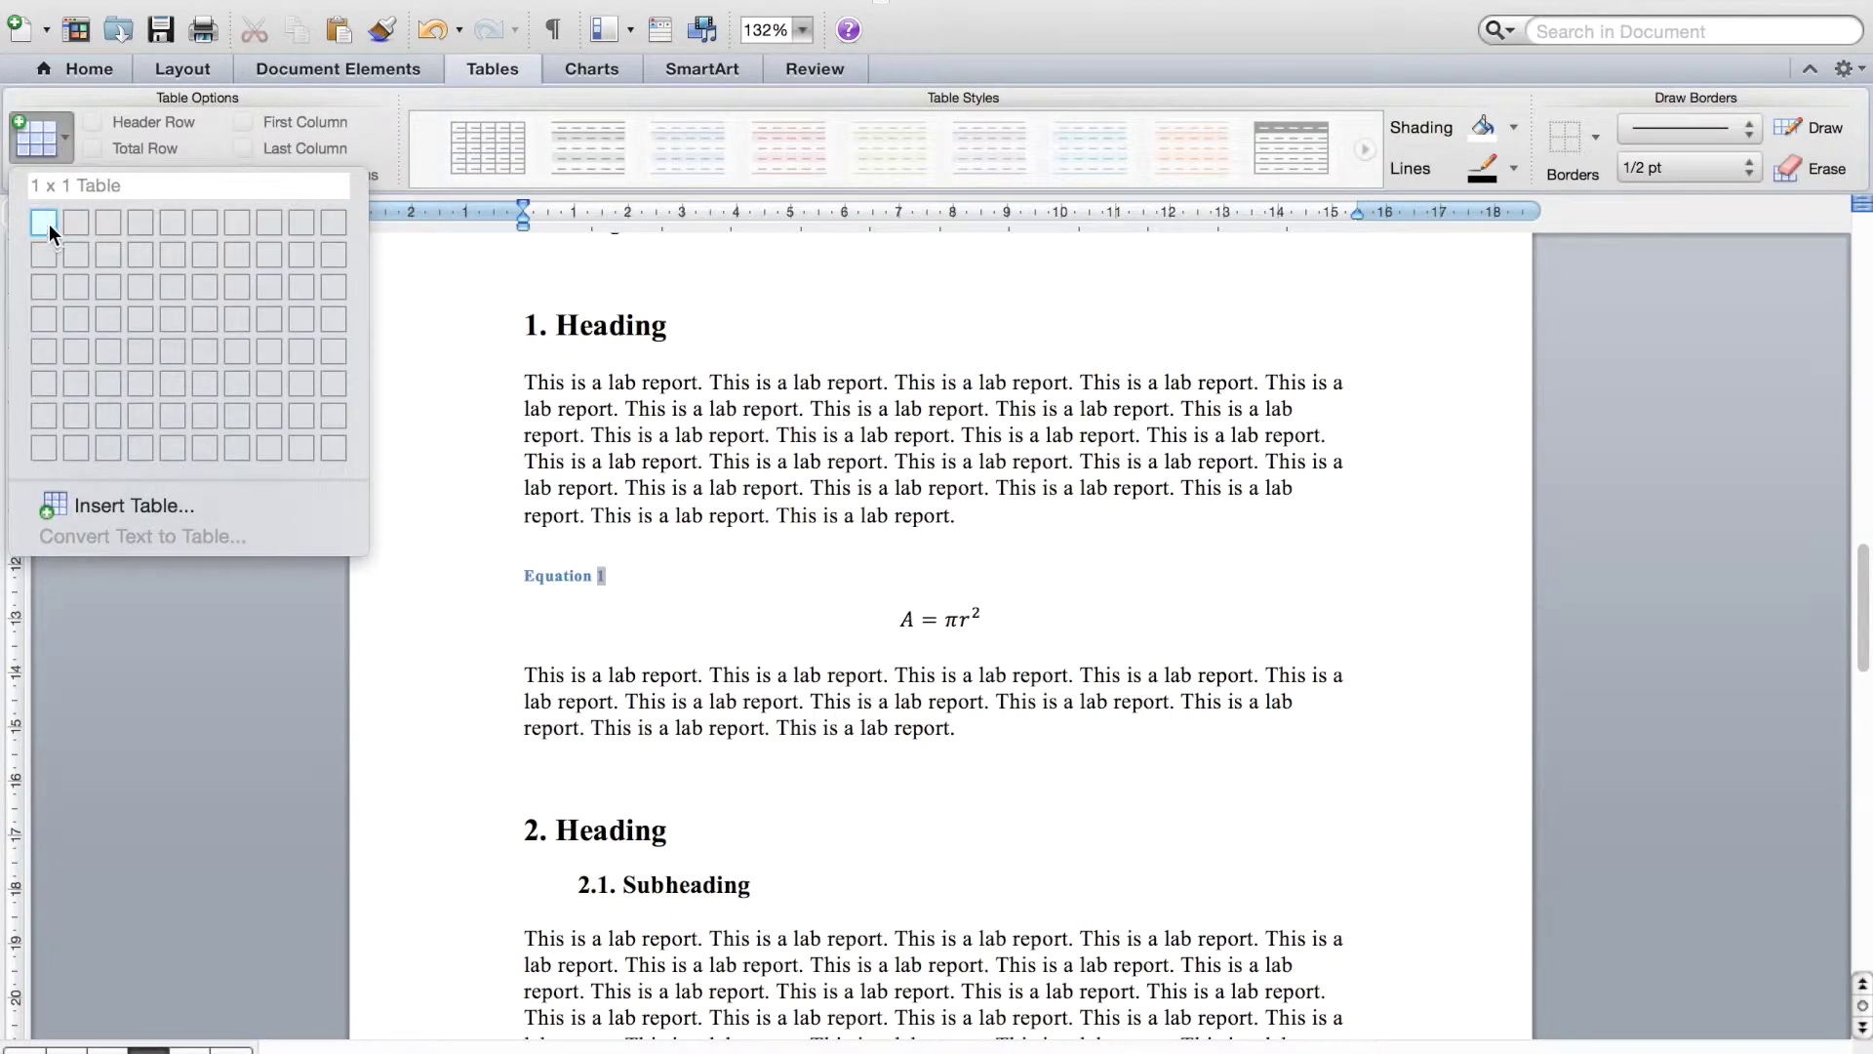
{"action": "left_click", "coordinate": [107, 225]}
Step: Move the equation into the table's middle cell and narrow both outer columns so the middle one is wide
{"action": "left_click", "coordinate": [911, 614]}
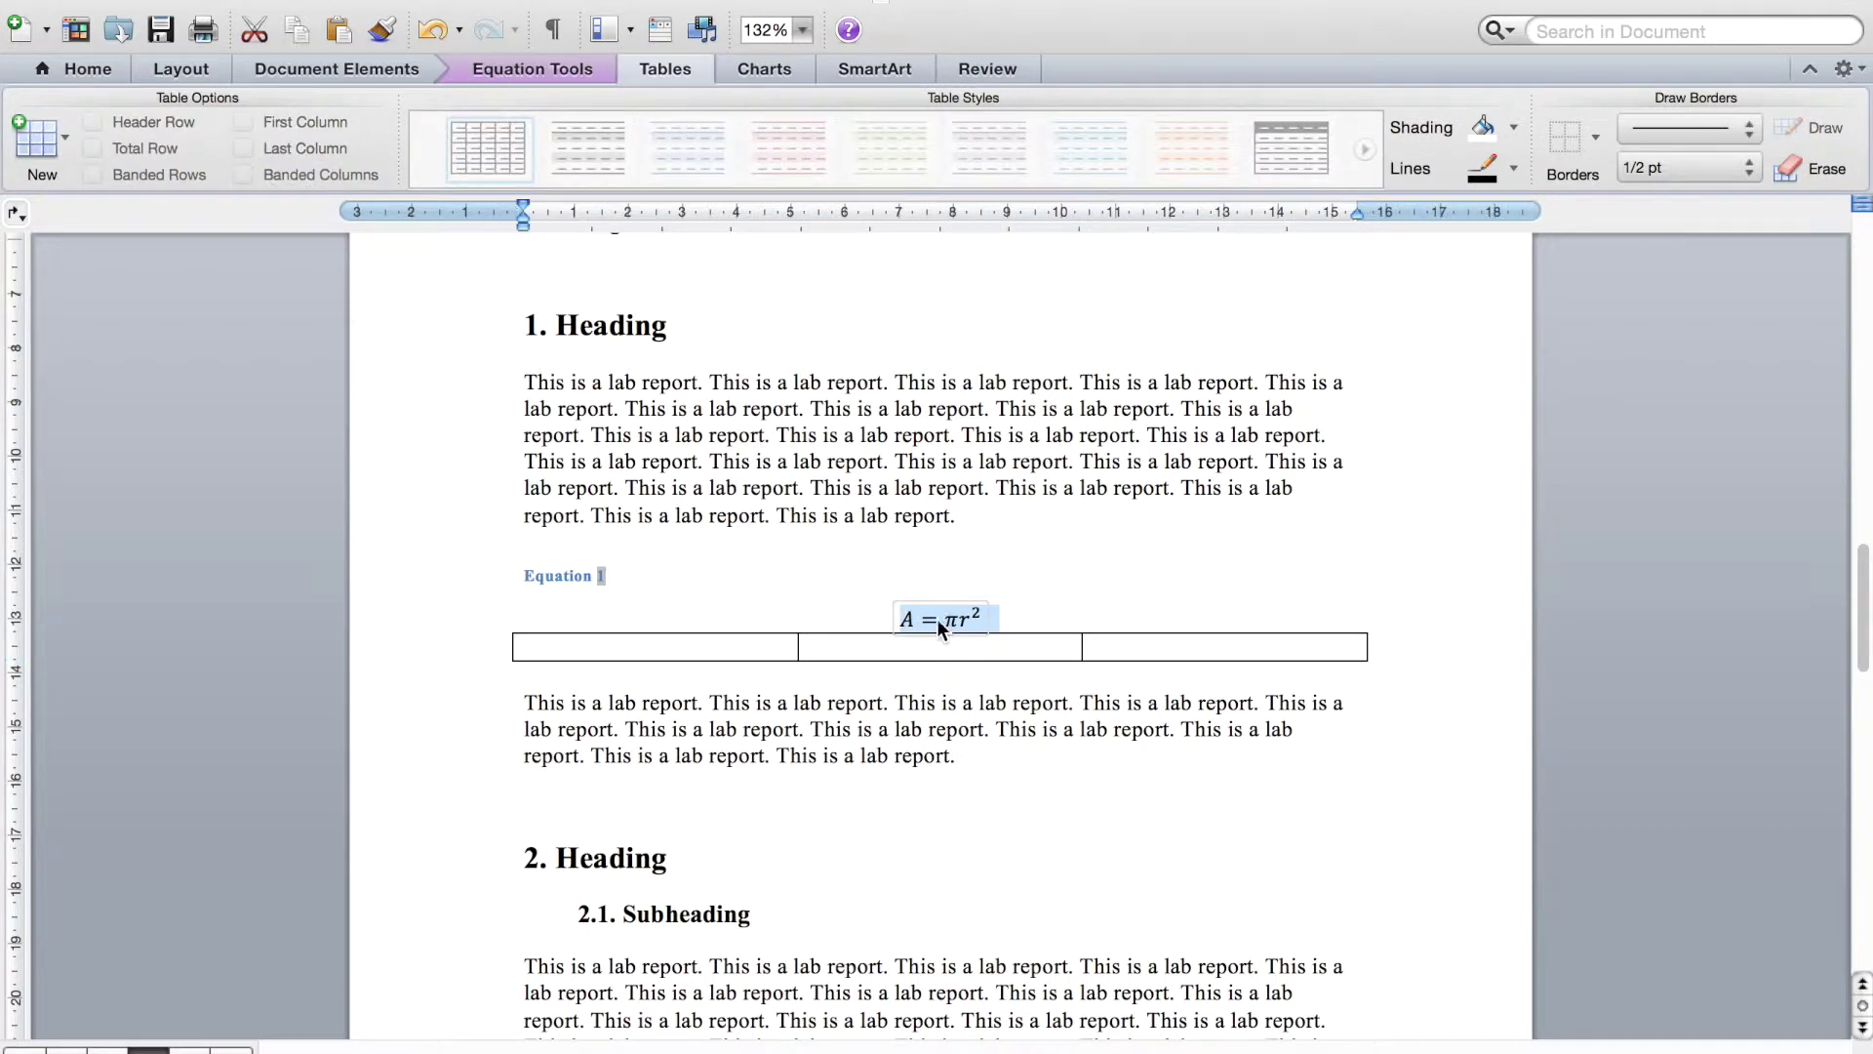
{"action": "left_click_drag", "start_coordinate": [937, 628], "coordinate": [933, 641]}
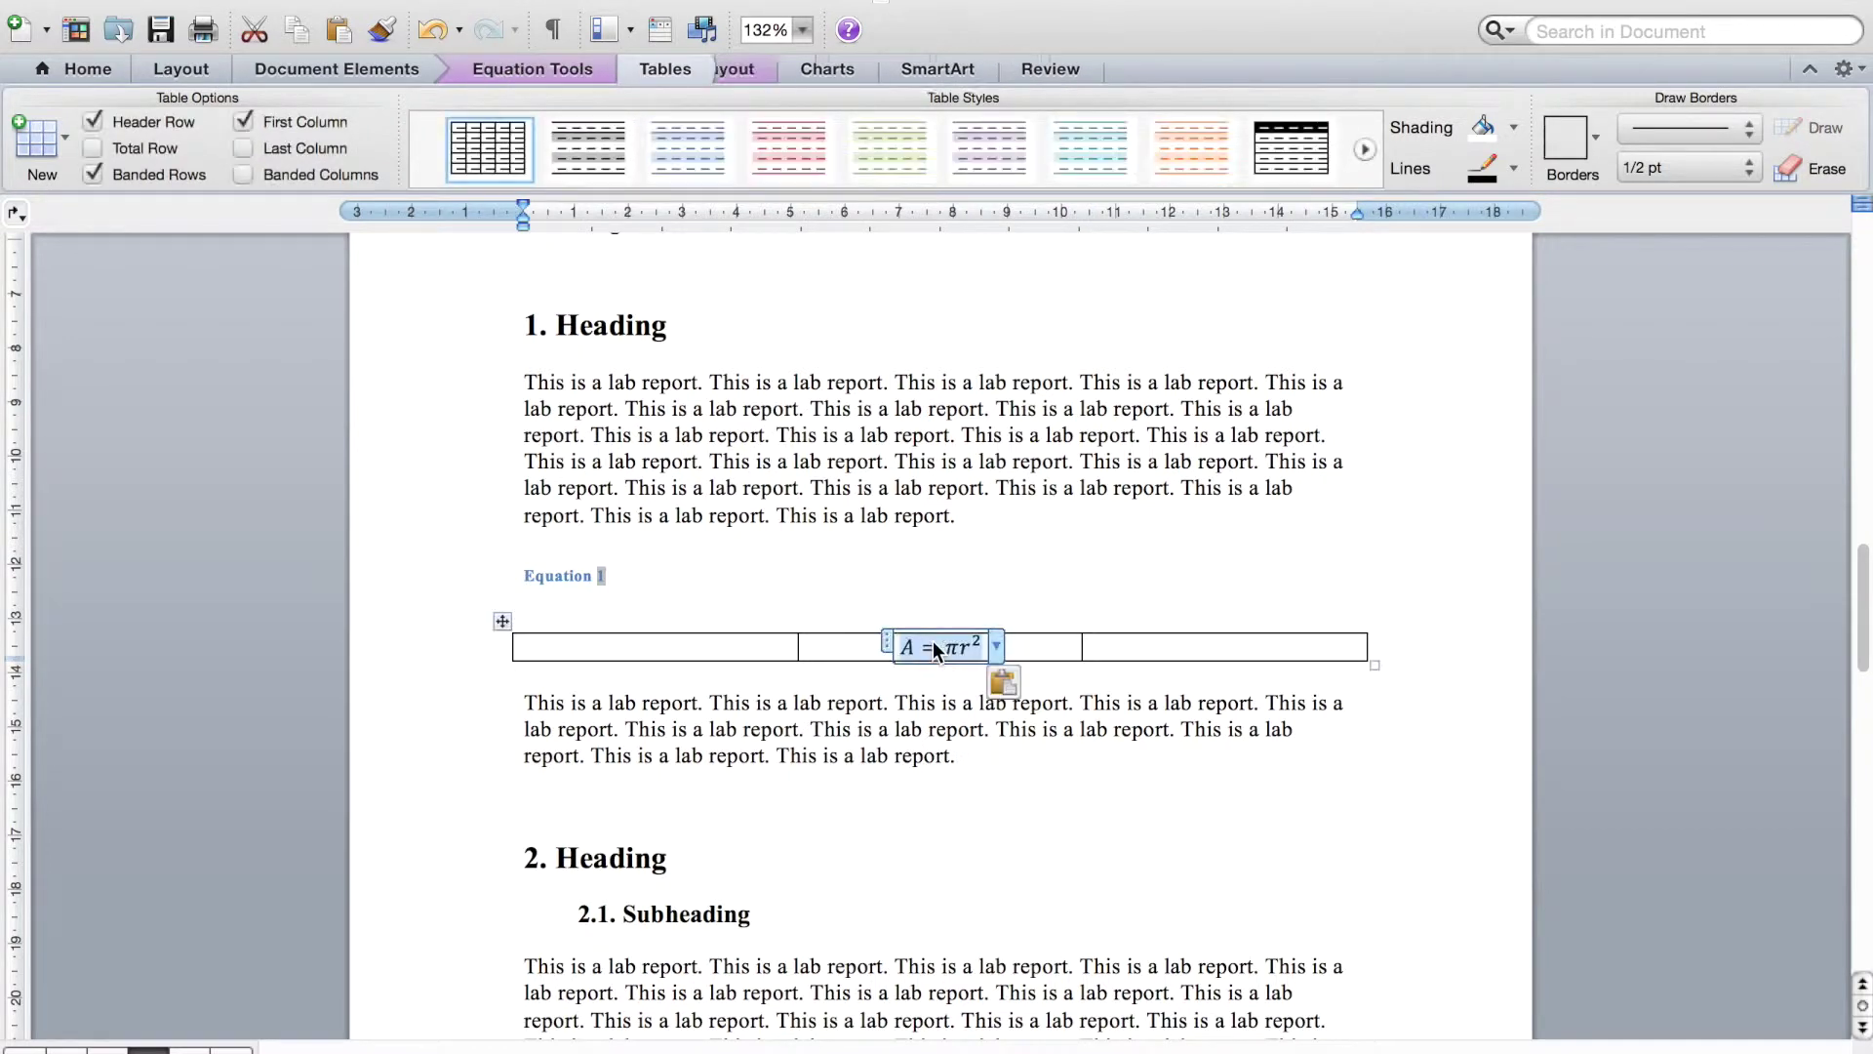
{"action": "left_click_drag", "start_coordinate": [797, 647], "coordinate": [591, 646]}
{"action": "left_click_drag", "start_coordinate": [1081, 647], "coordinate": [1289, 648]}
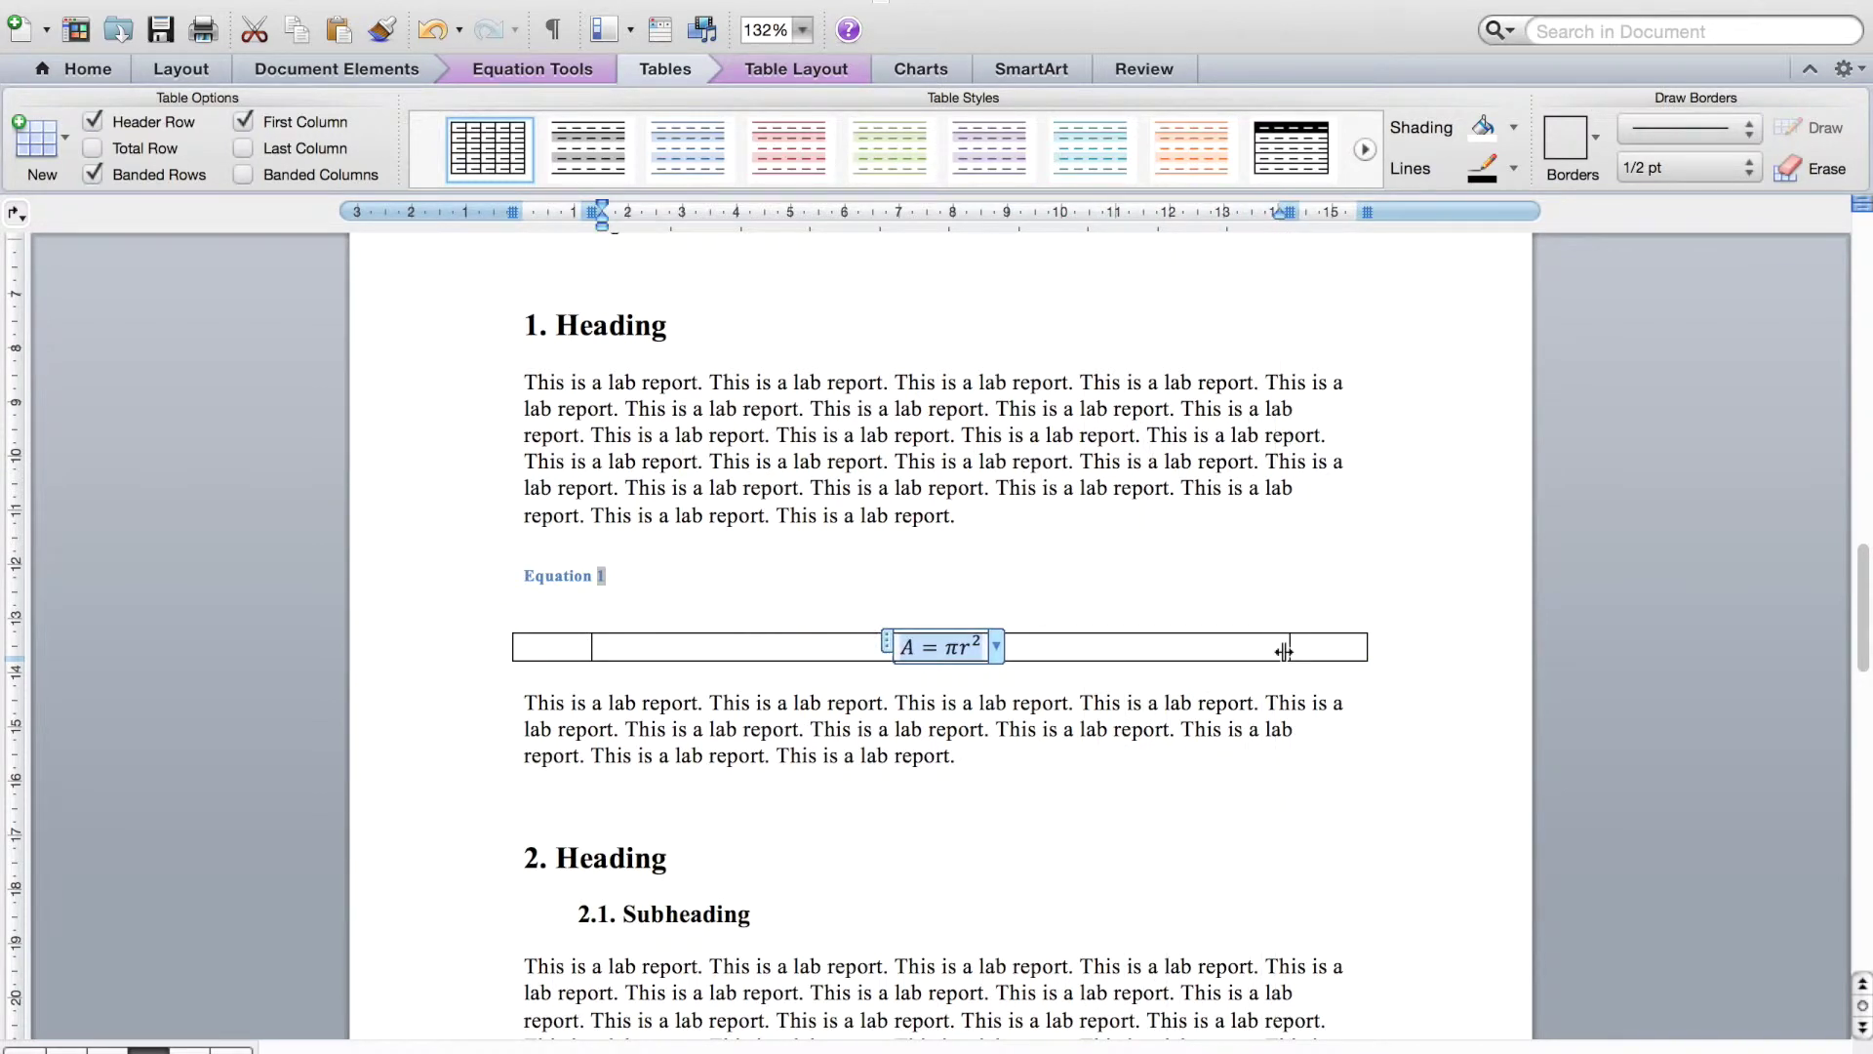
Step: Move the equation's caption number into the table's last cell and delete the leftover "Equation" label
{"action": "left_click_drag", "start_coordinate": [598, 576], "coordinate": [1329, 644]}
{"action": "key", "text": "BackSpace"}
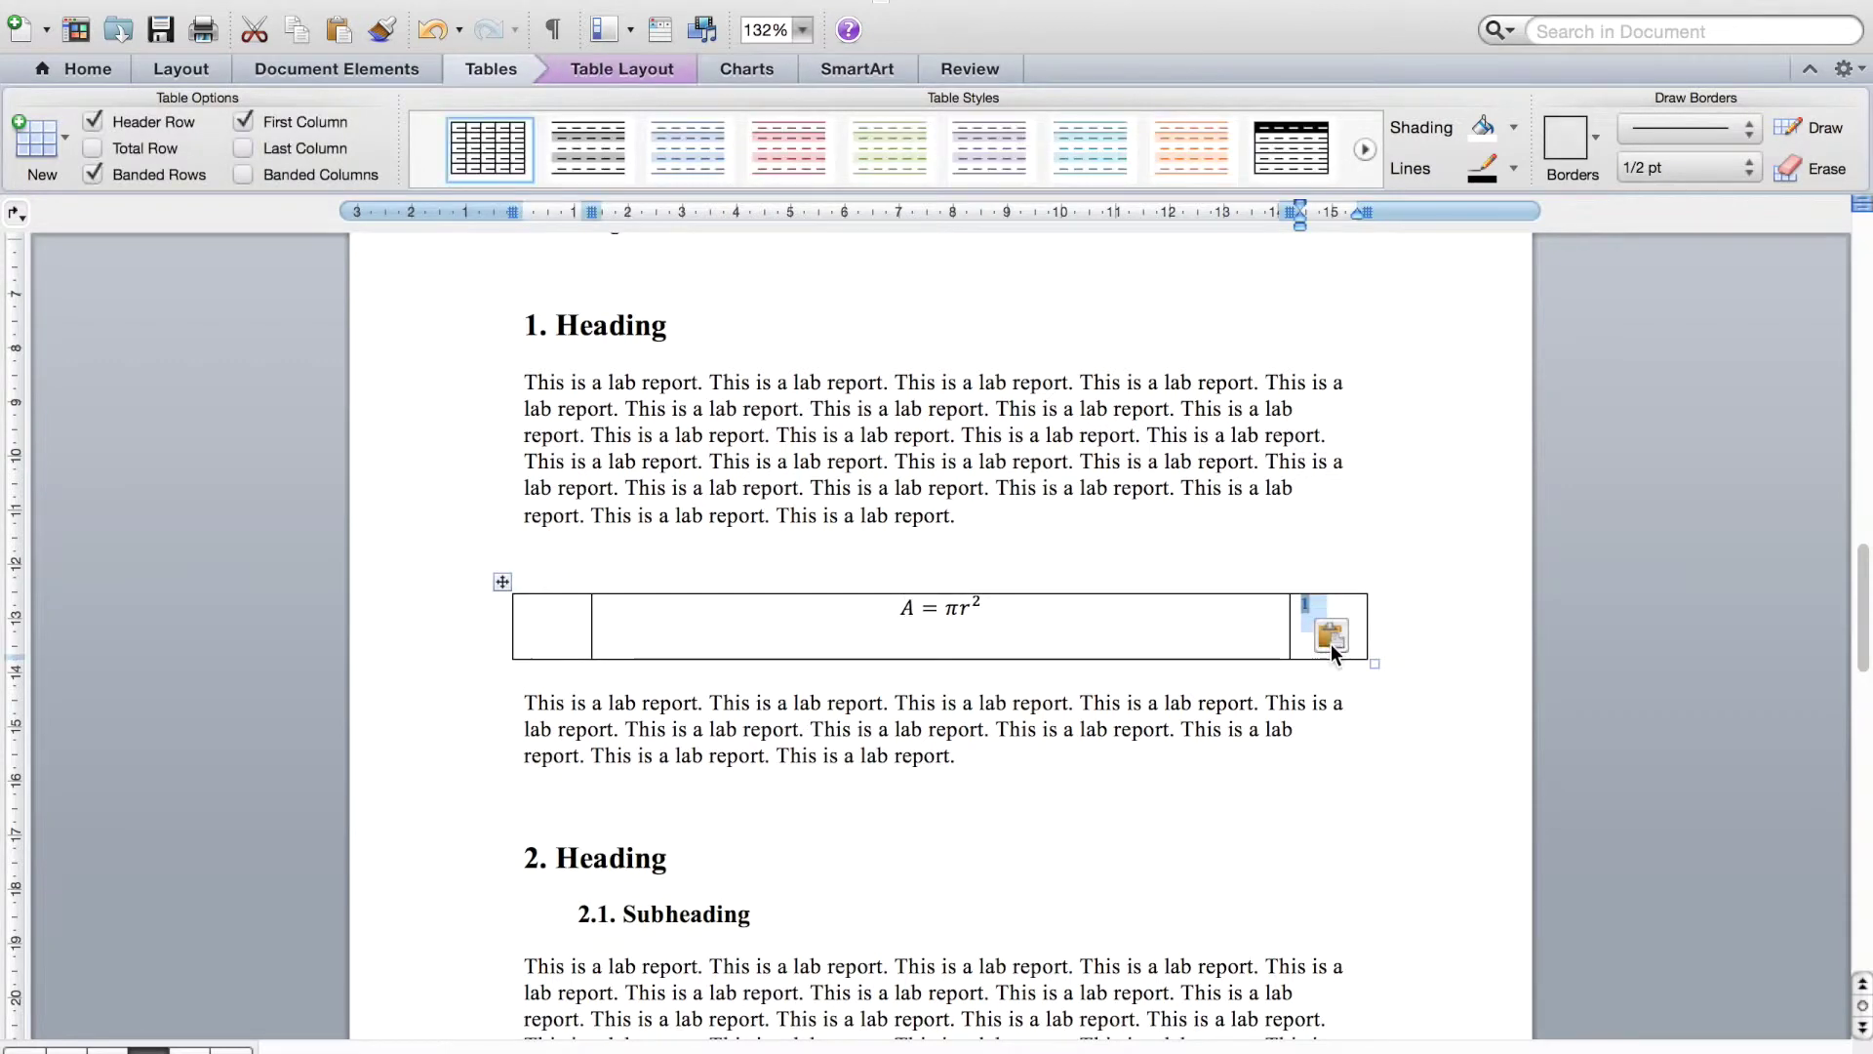
Step: Delete the empty line in the equation table's last cell and add "Eq." before the number
{"action": "left_click", "coordinate": [1304, 637]}
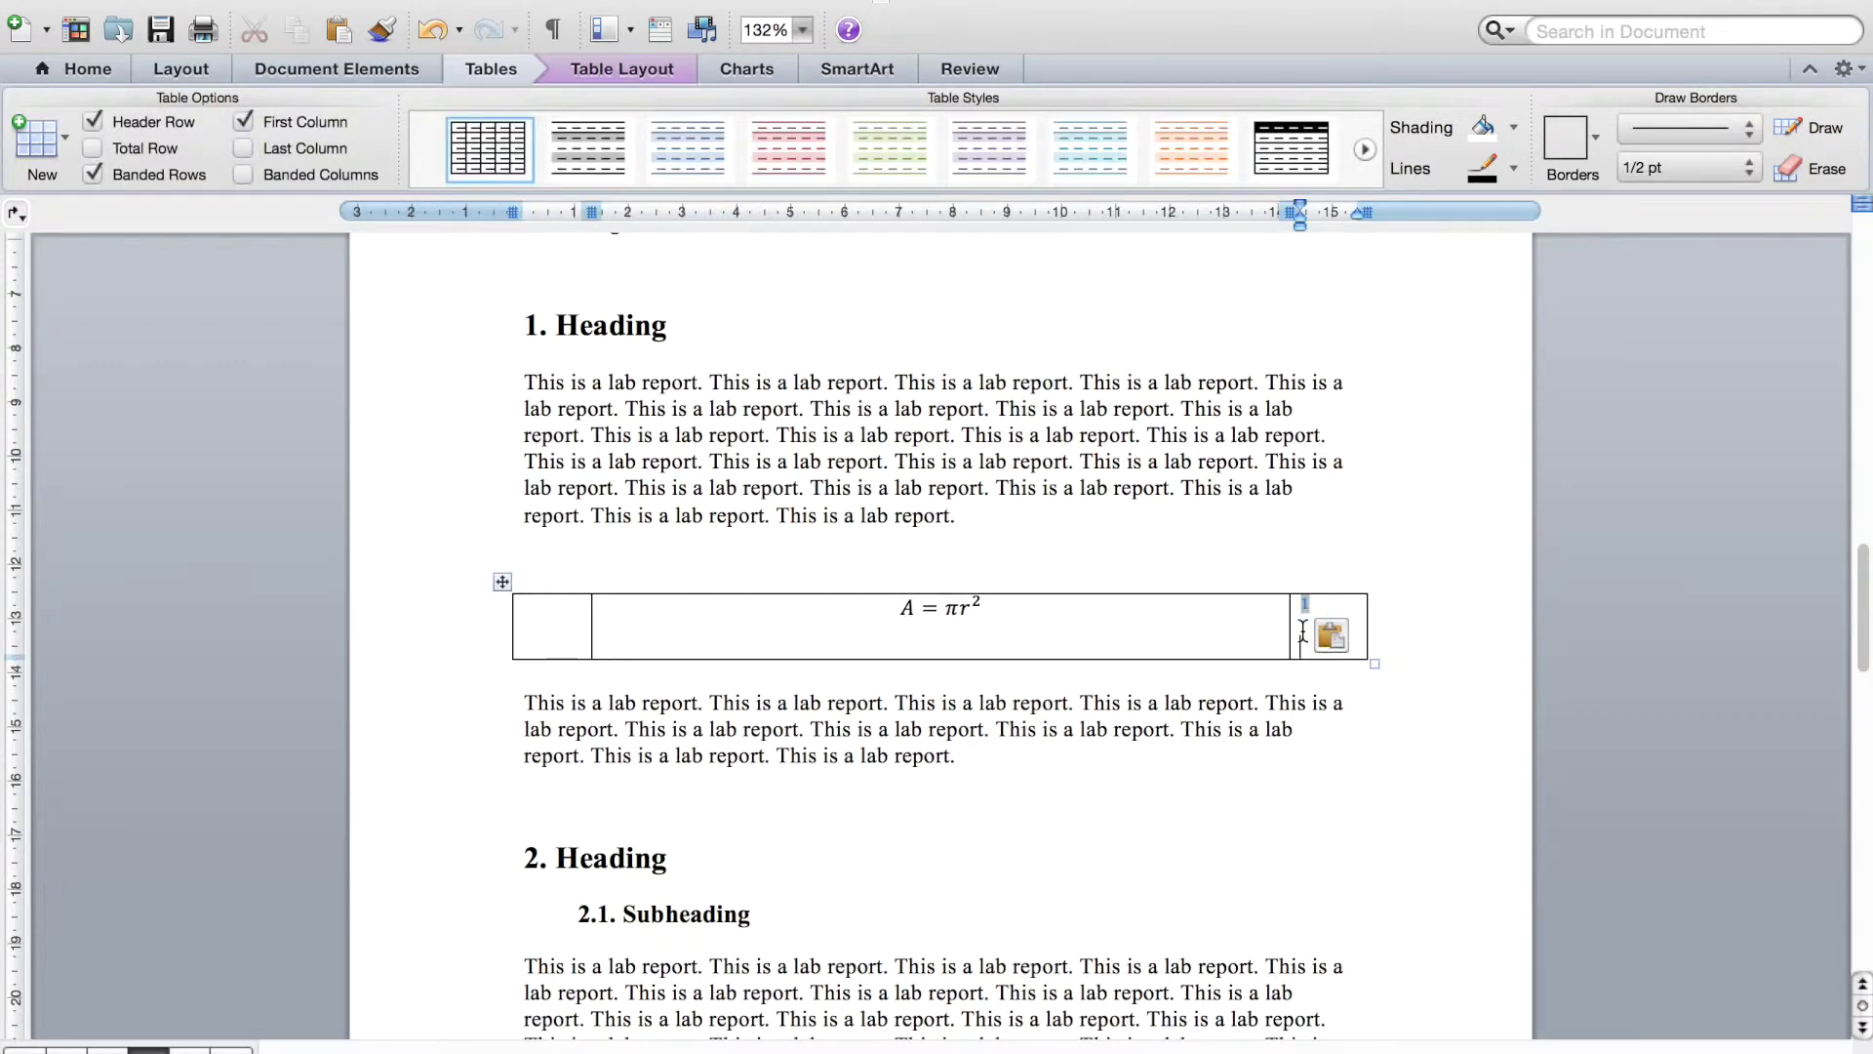
{"action": "key", "text": "BackSpace"}
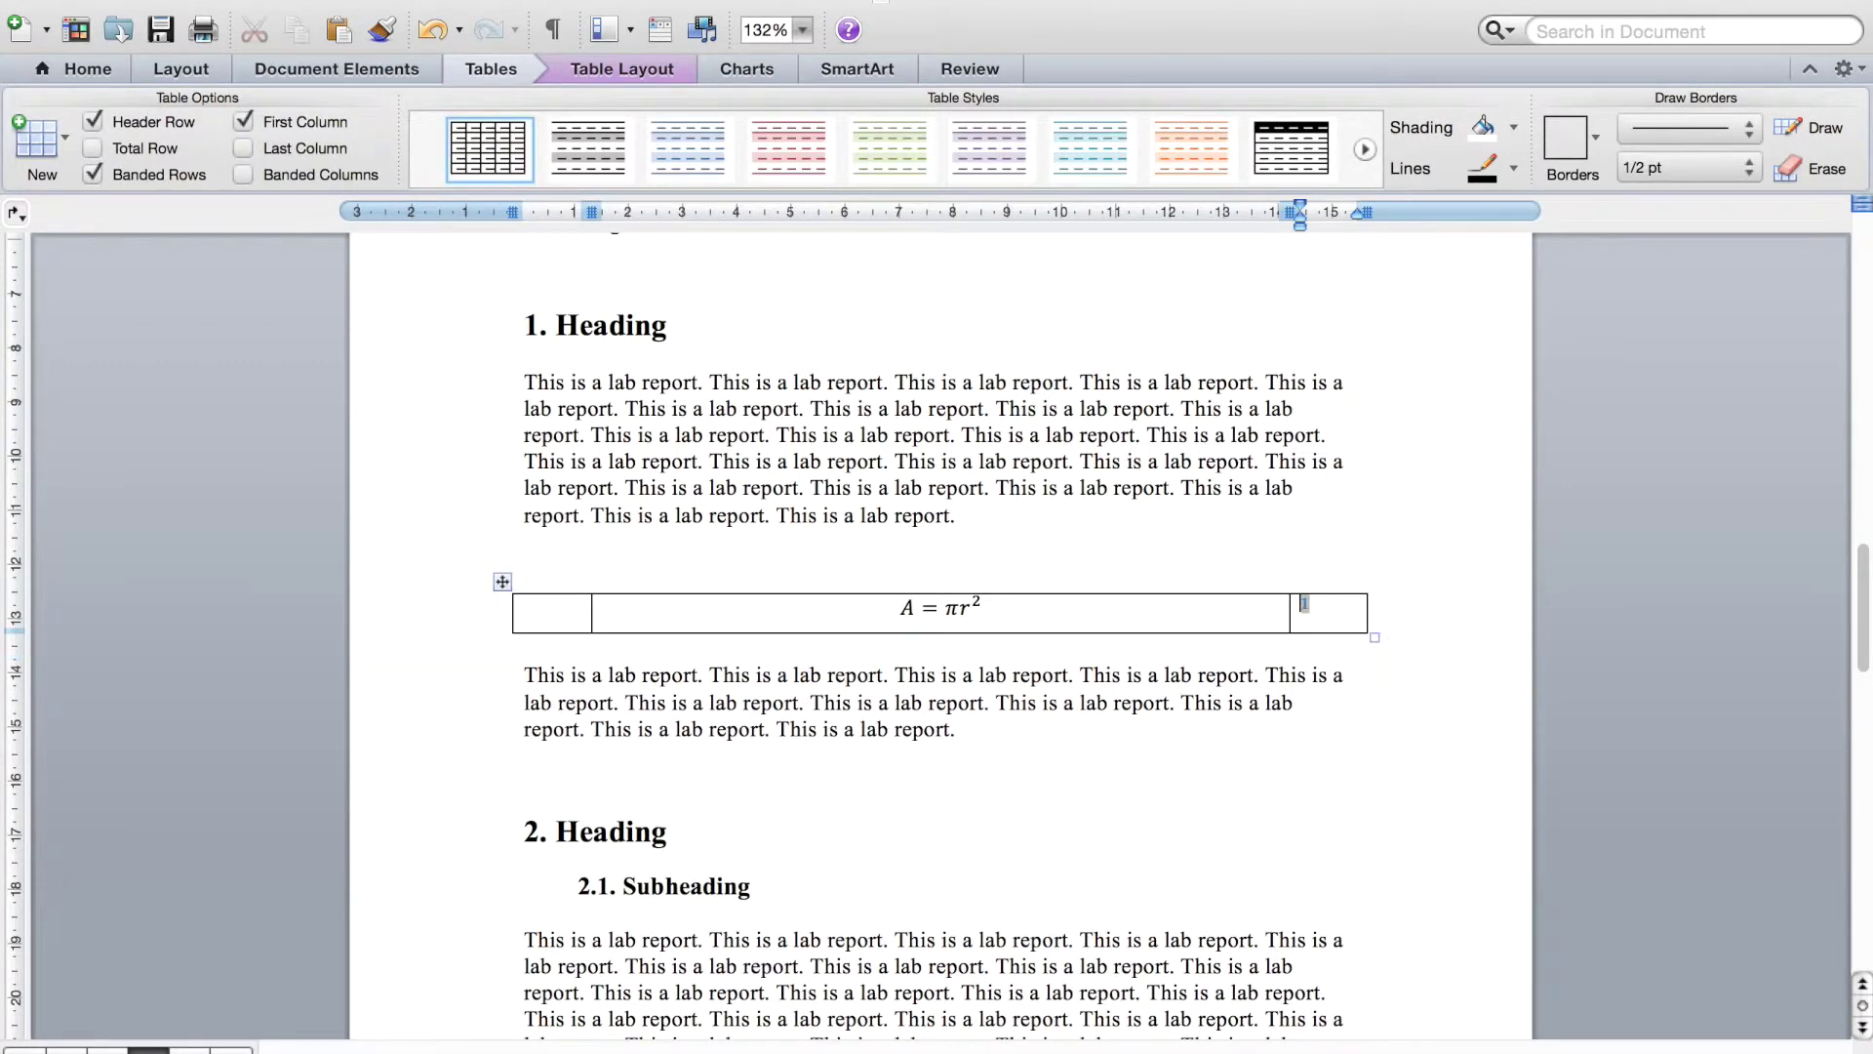
{"action": "type", "text": "Eq."}
{"action": "left_click", "coordinate": [1409, 743]}
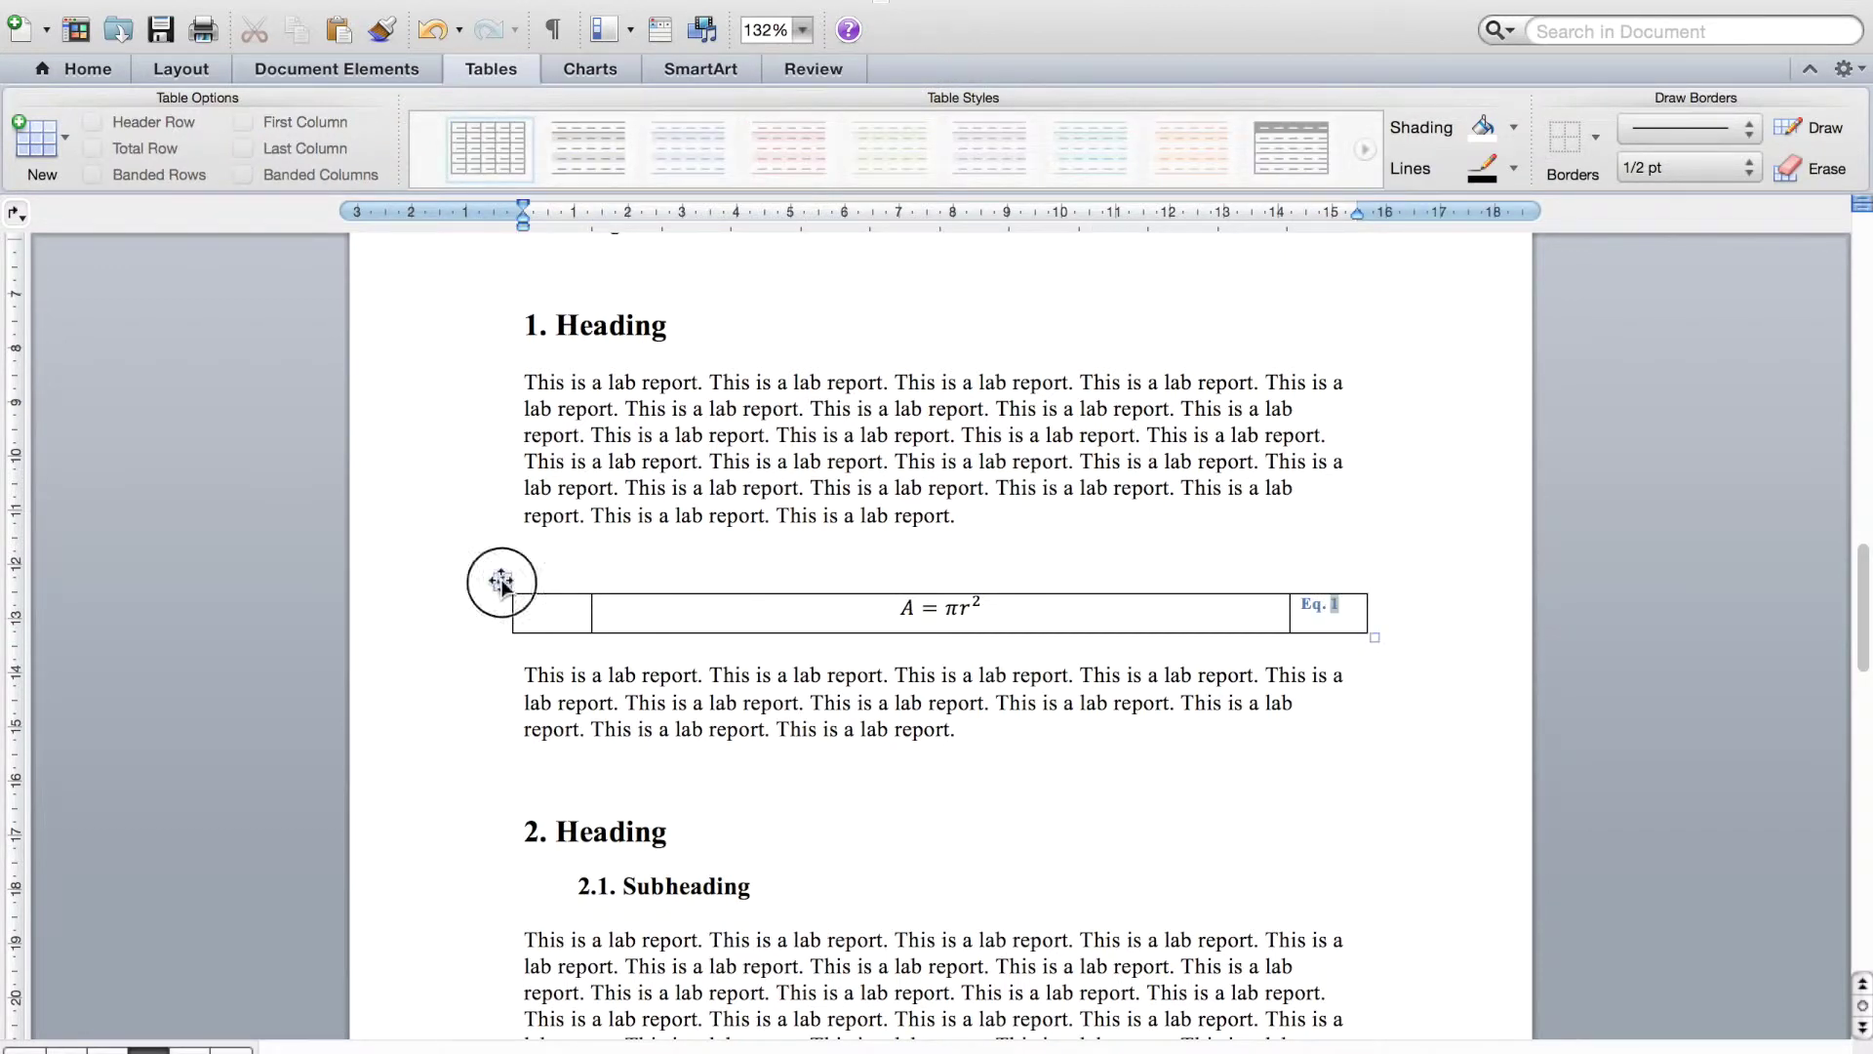
Step: Remove all borders from the table that holds the A = πr² equation
{"action": "left_click", "coordinate": [501, 583]}
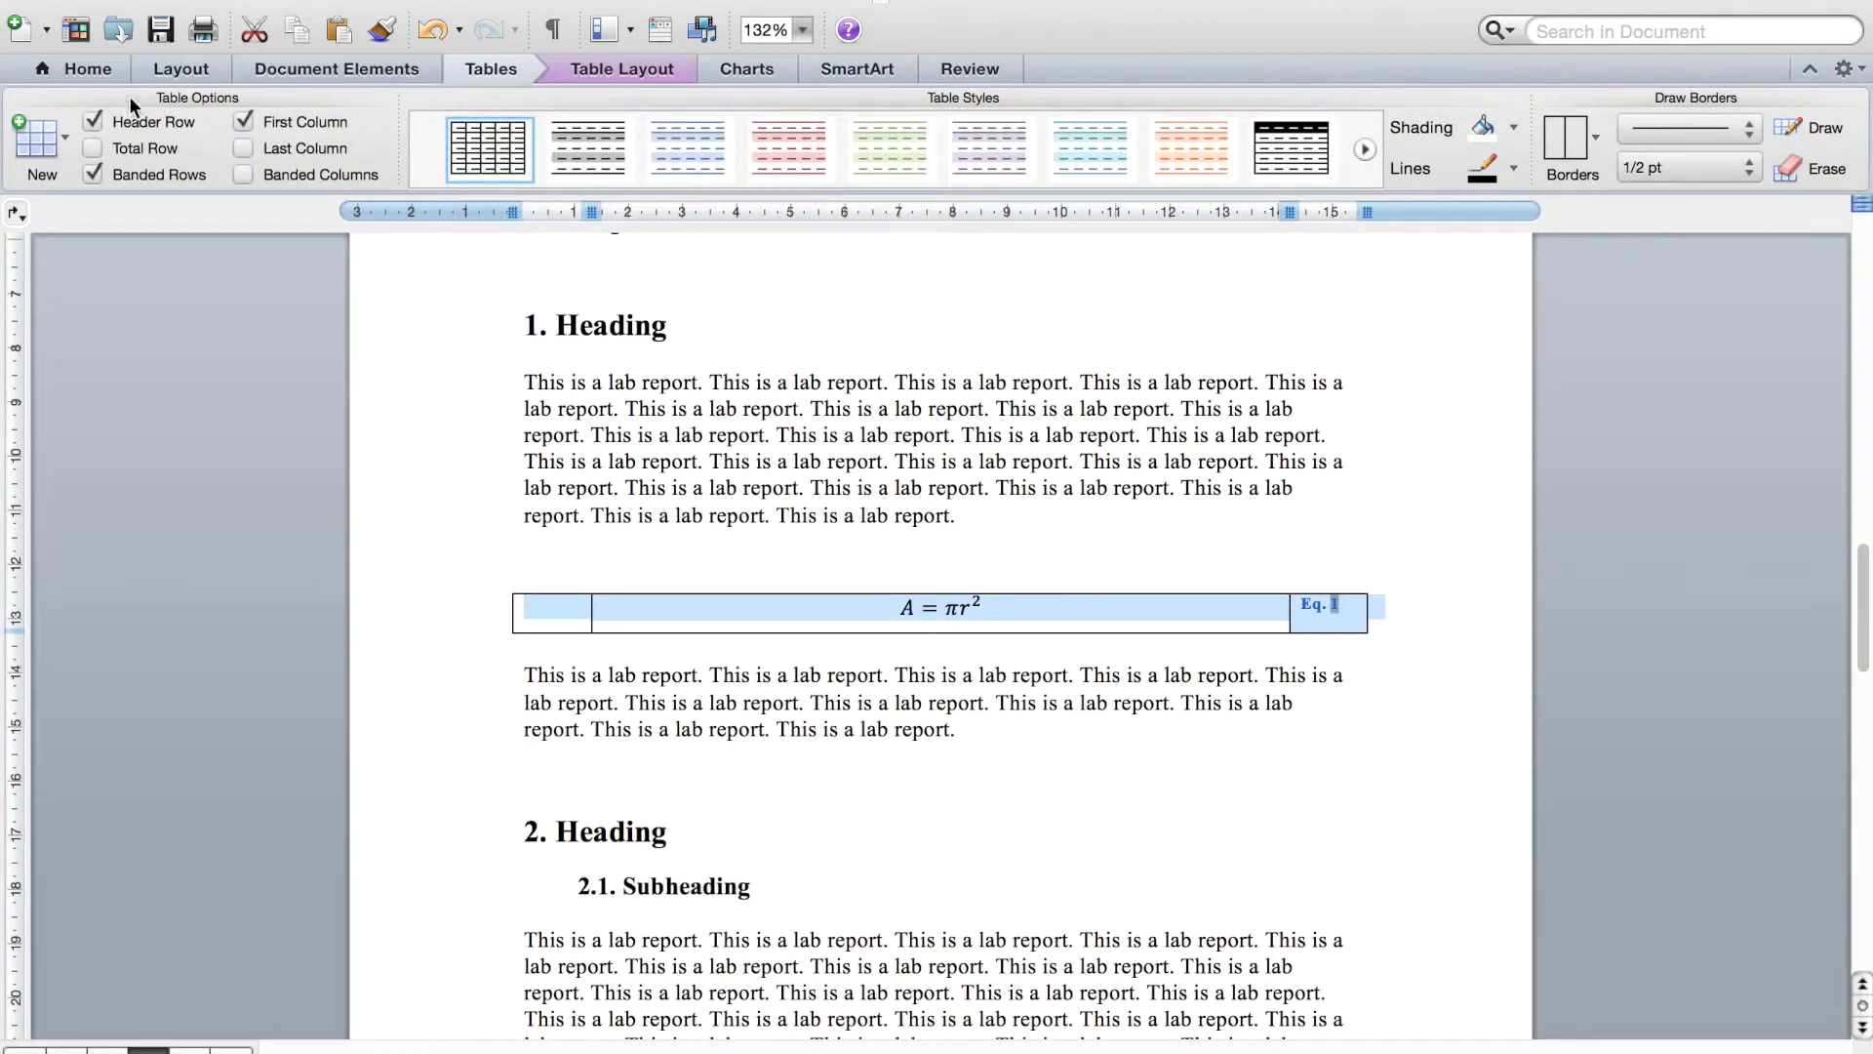
{"action": "left_click", "coordinate": [30, 66]}
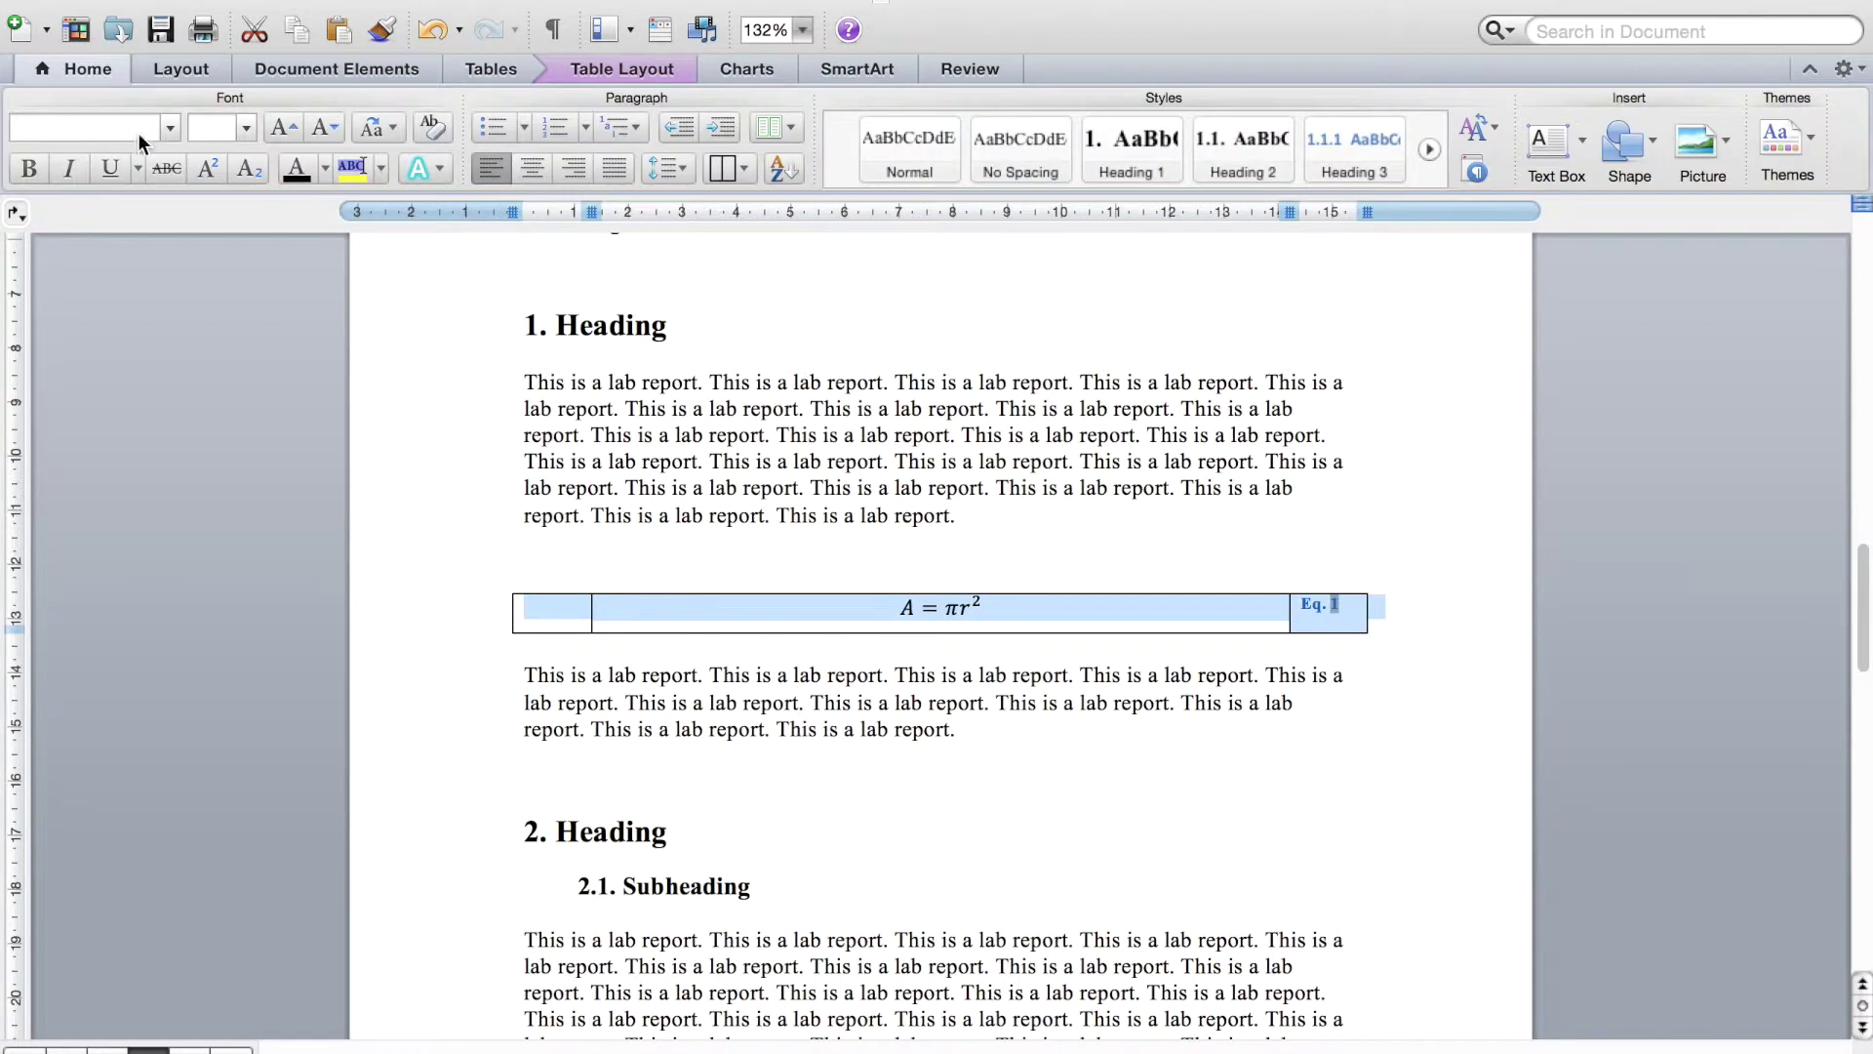
{"action": "left_click", "coordinate": [749, 168]}
{"action": "left_click", "coordinate": [804, 419]}
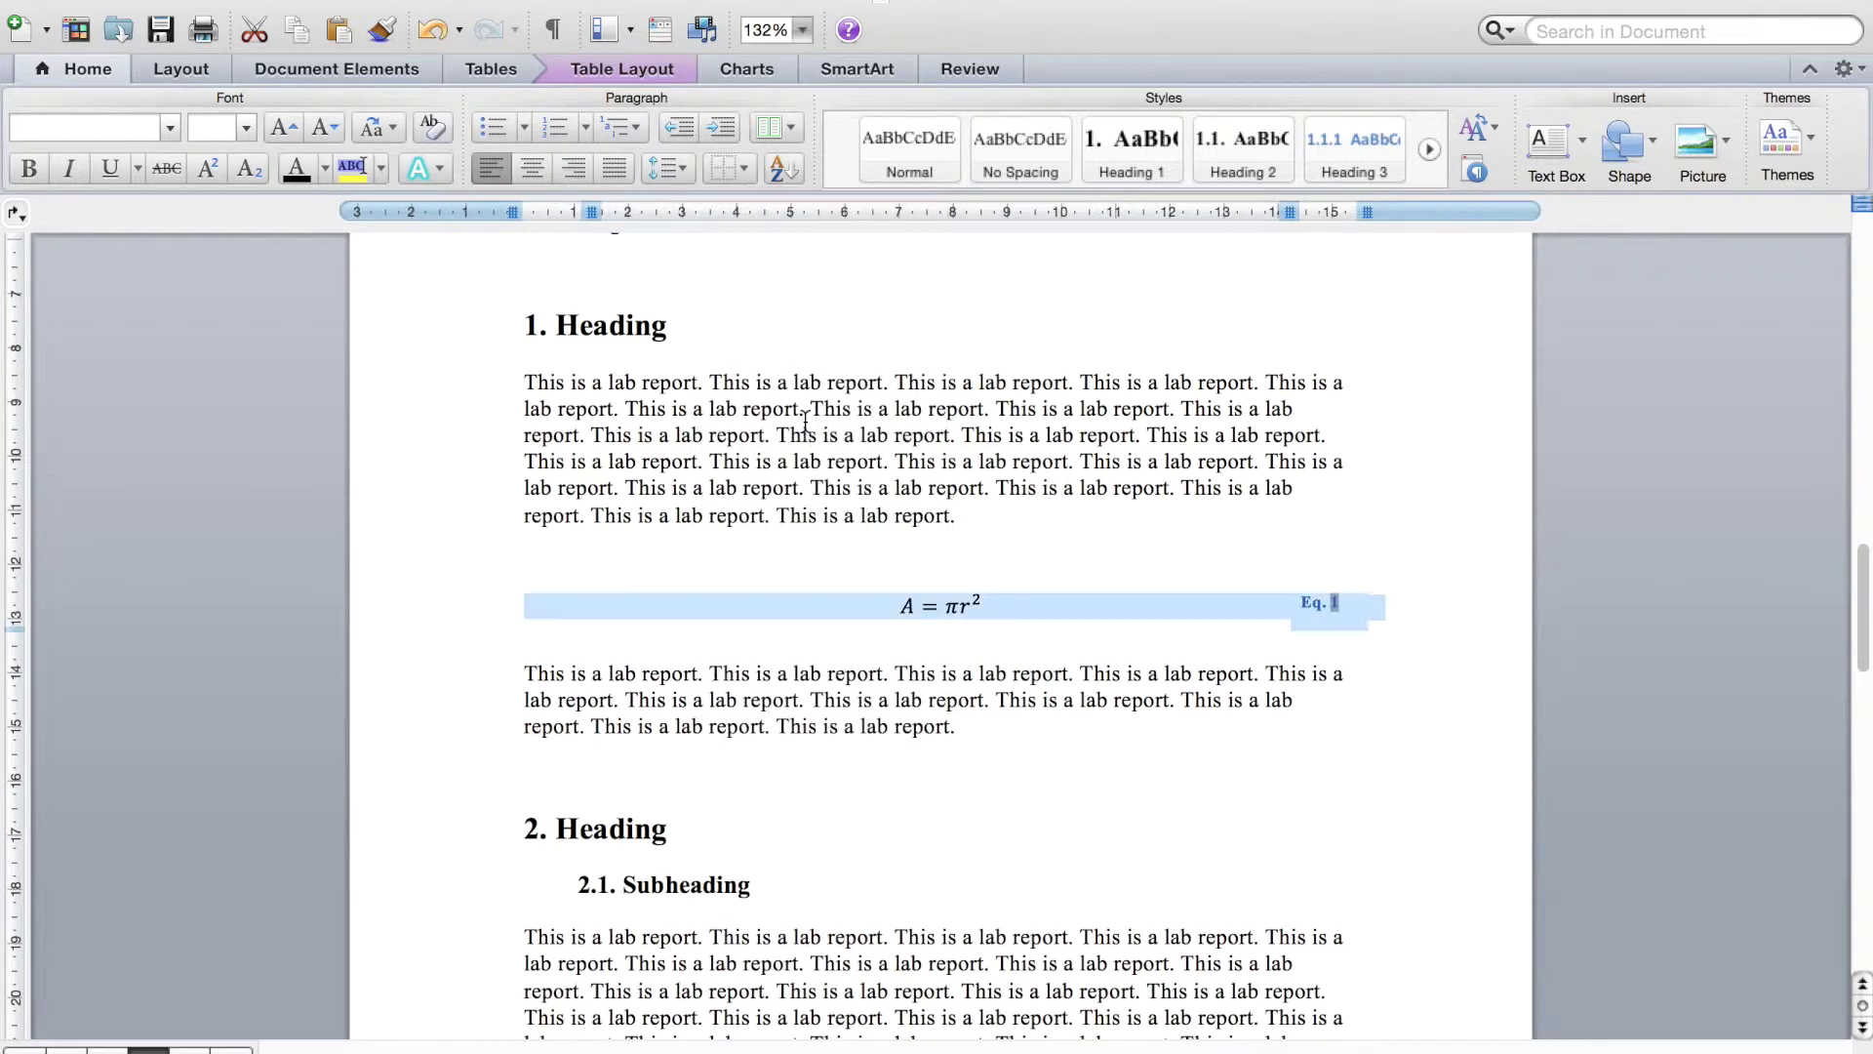
Step: Modify the Caption style so that captions use black text instead of blue
{"action": "left_click", "coordinate": [995, 558]}
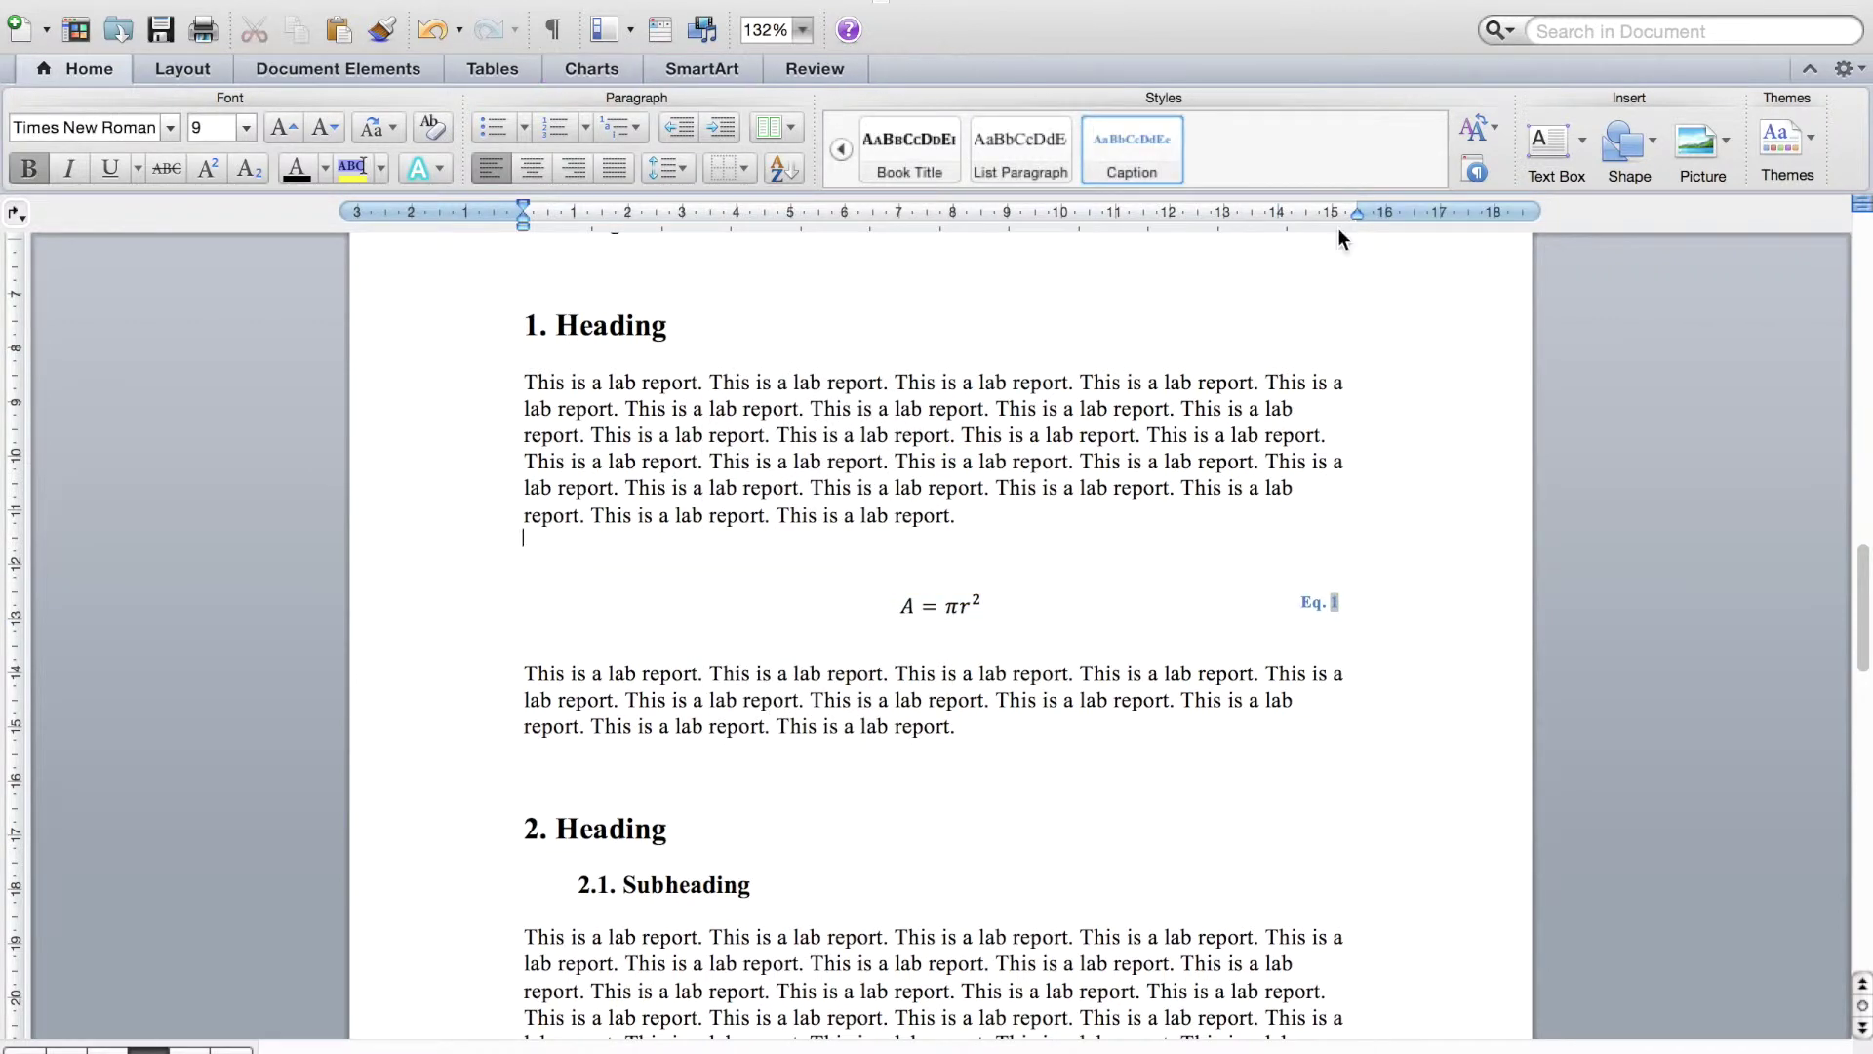
{"action": "right_click", "coordinate": [1135, 156]}
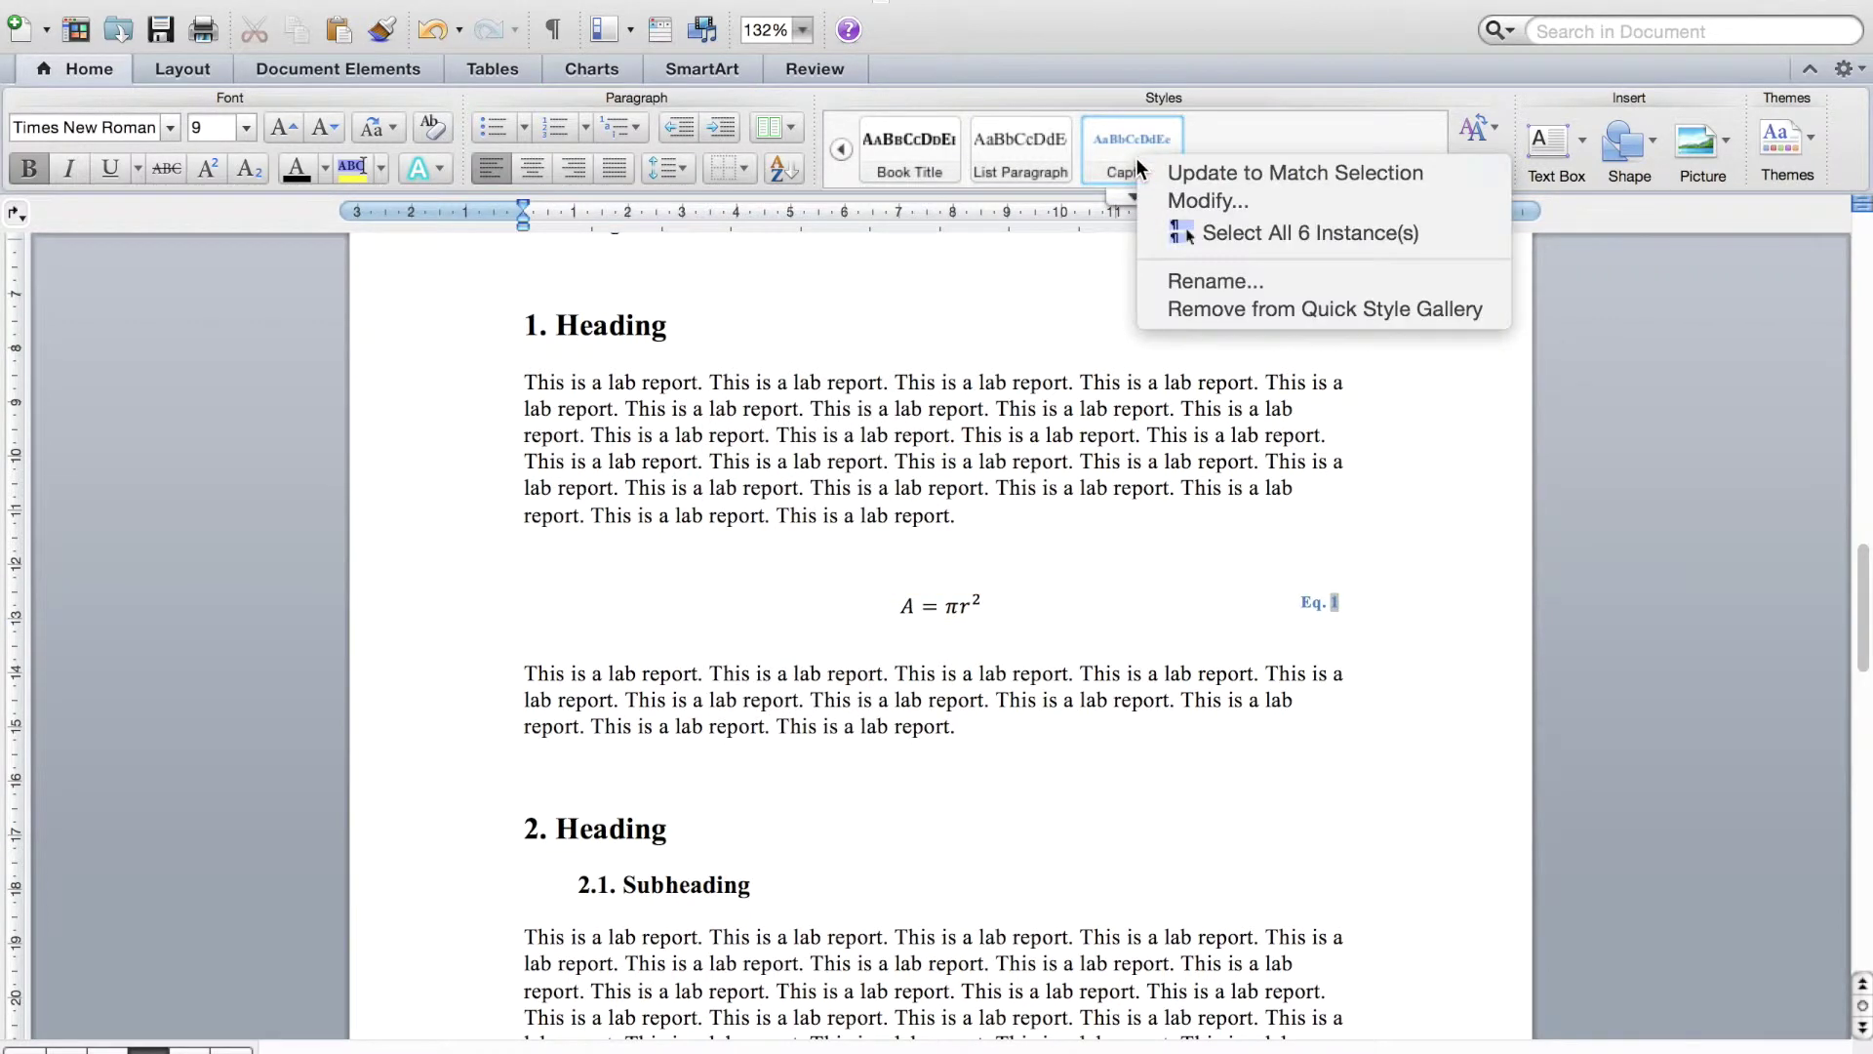
{"action": "left_click", "coordinate": [1187, 198]}
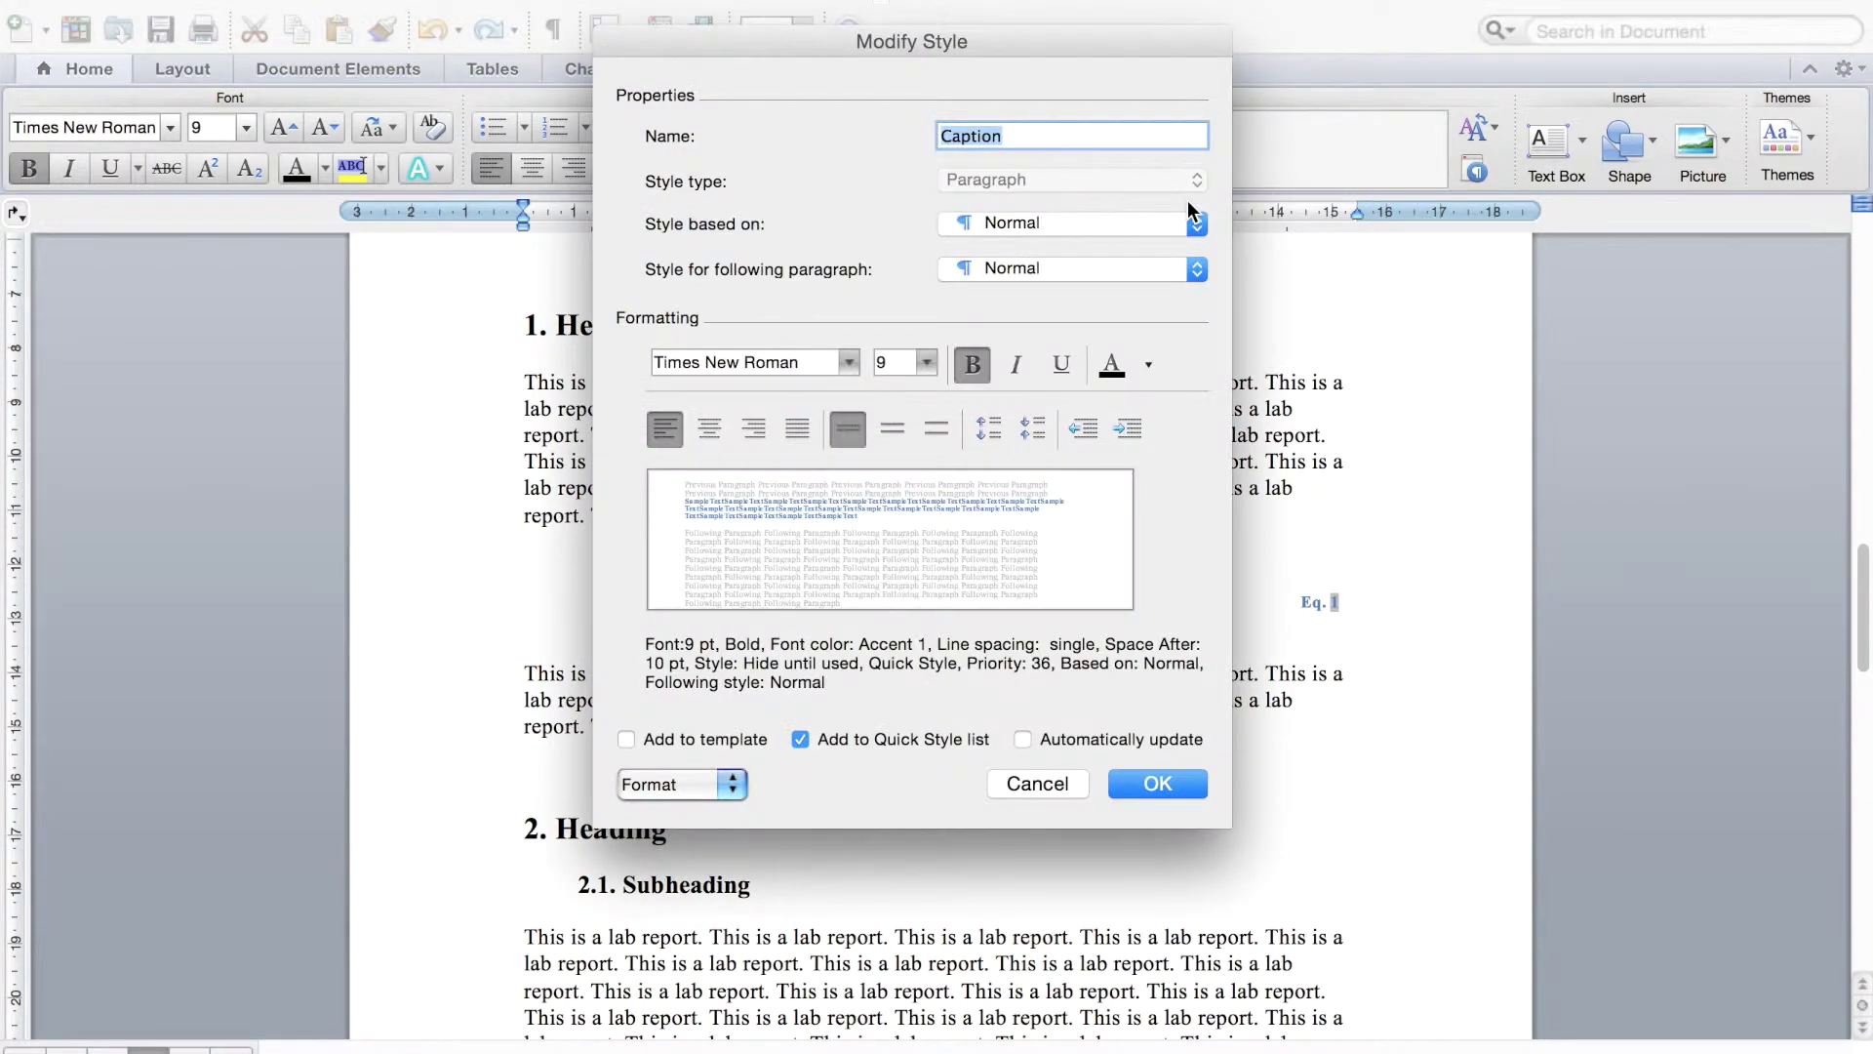
{"action": "left_click", "coordinate": [1111, 366]}
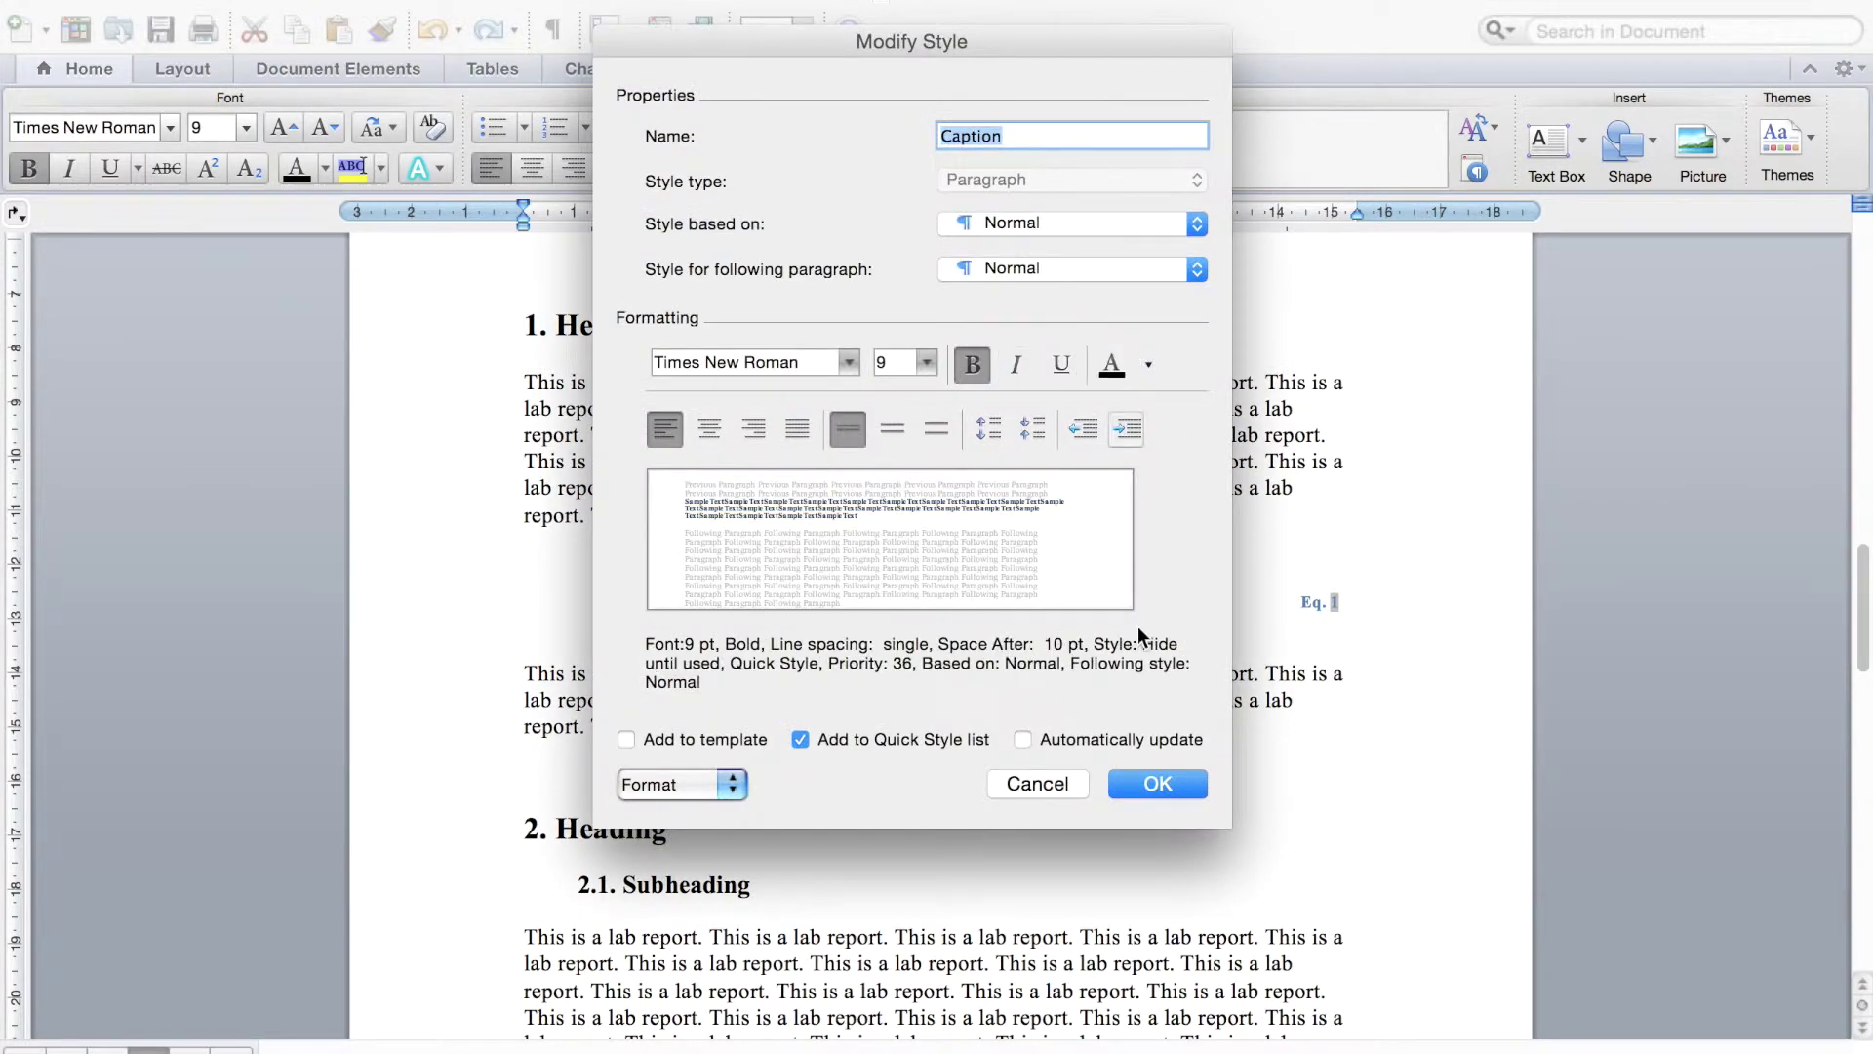
{"action": "left_click", "coordinate": [1157, 783]}
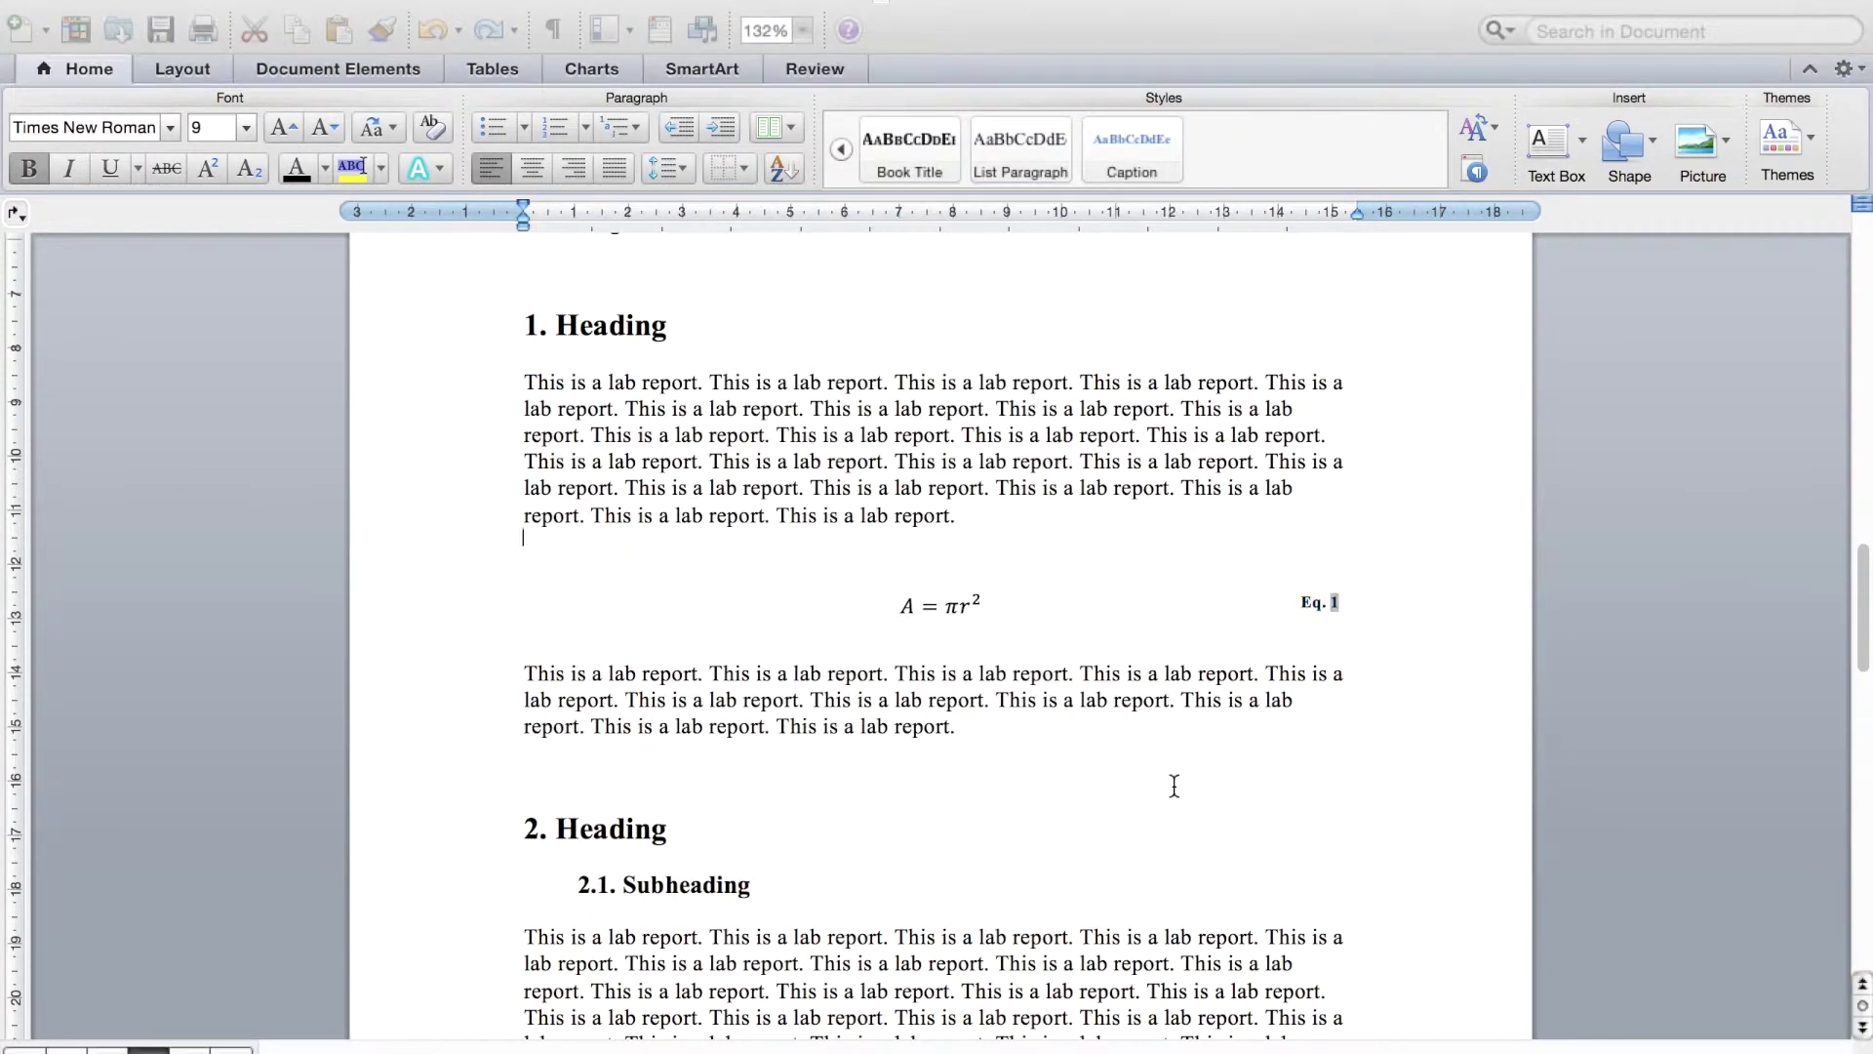
Step: Show the nonprinting characters and delete the blank paragraph directly below the equation
{"action": "scroll", "coordinate": [1191, 845], "scroll_direction": "down", "scroll_amount": 3}
{"action": "scroll", "coordinate": [1192, 845], "scroll_direction": "down", "scroll_amount": 10}
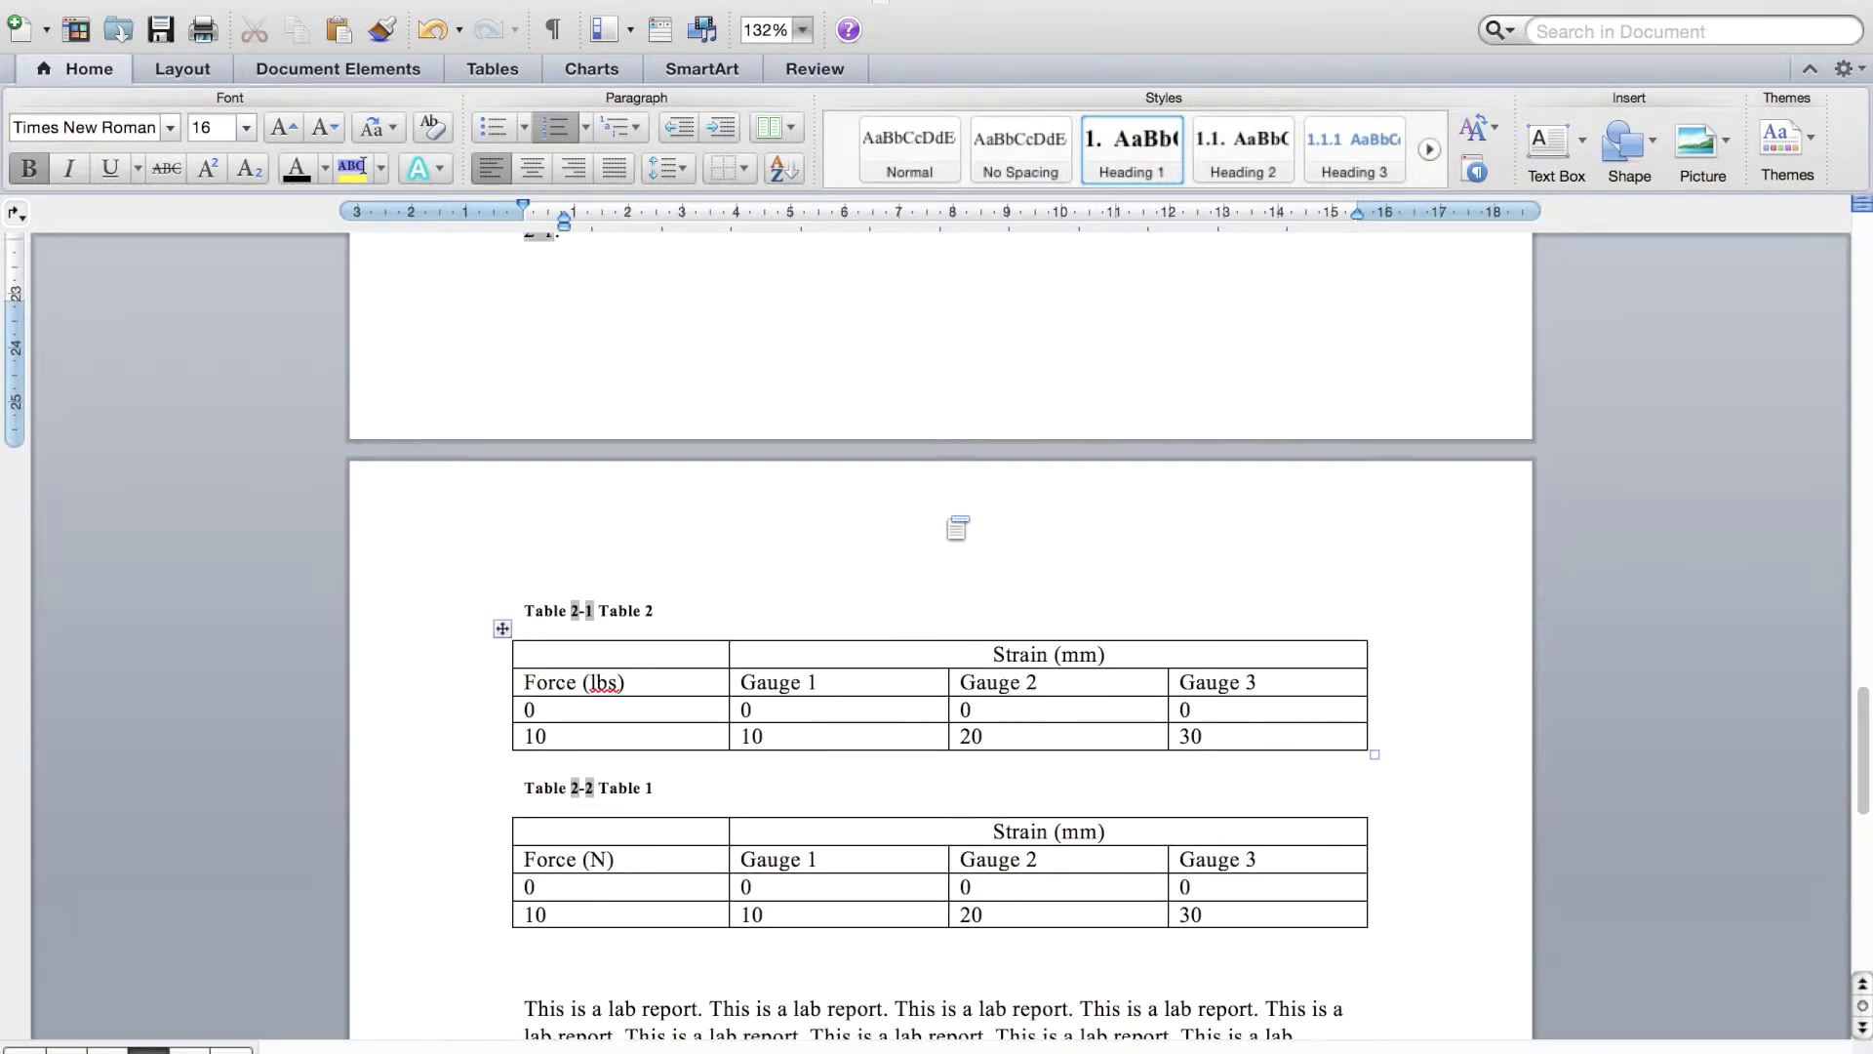
{"action": "scroll", "coordinate": [952, 526], "scroll_direction": "up", "scroll_amount": 12}
{"action": "scroll", "coordinate": [946, 515], "scroll_direction": "up", "scroll_amount": 3}
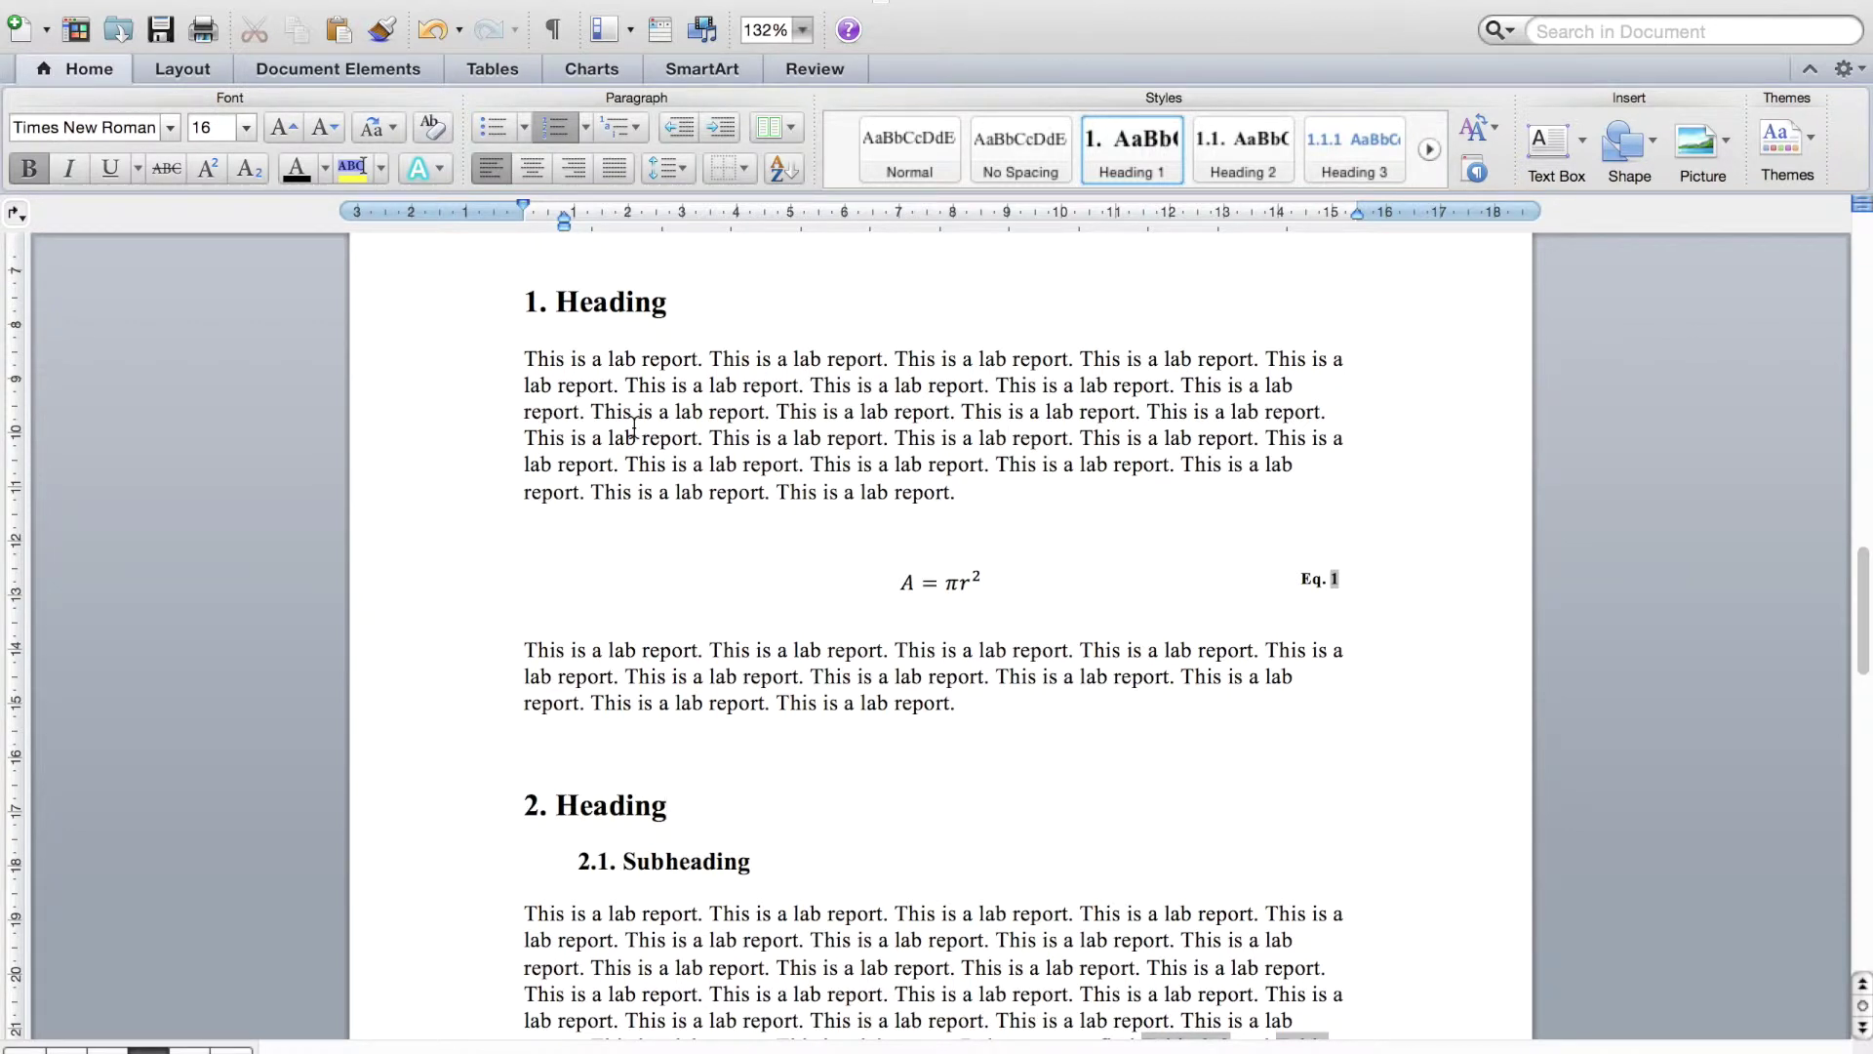
{"action": "left_click", "coordinate": [552, 29]}
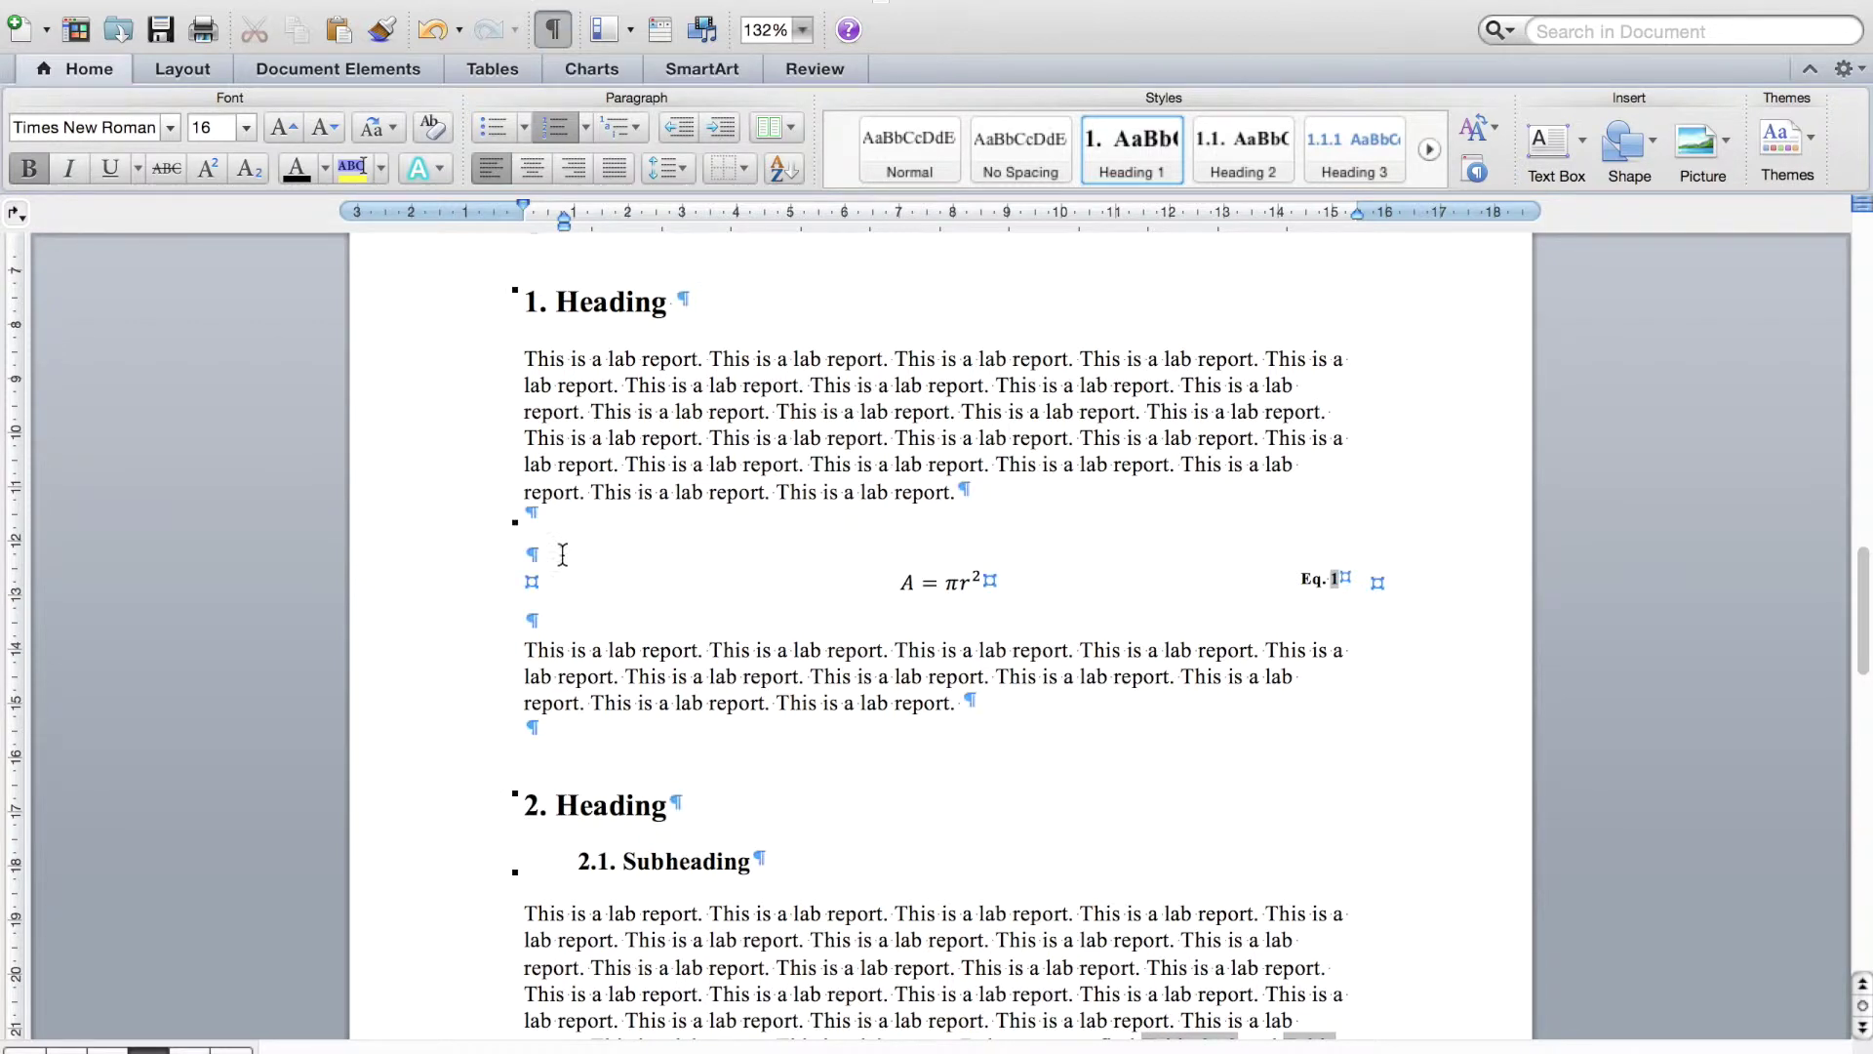
{"action": "double_click", "coordinate": [556, 554]}
{"action": "left_click", "coordinate": [549, 626]}
{"action": "key", "text": "shift+Right"}
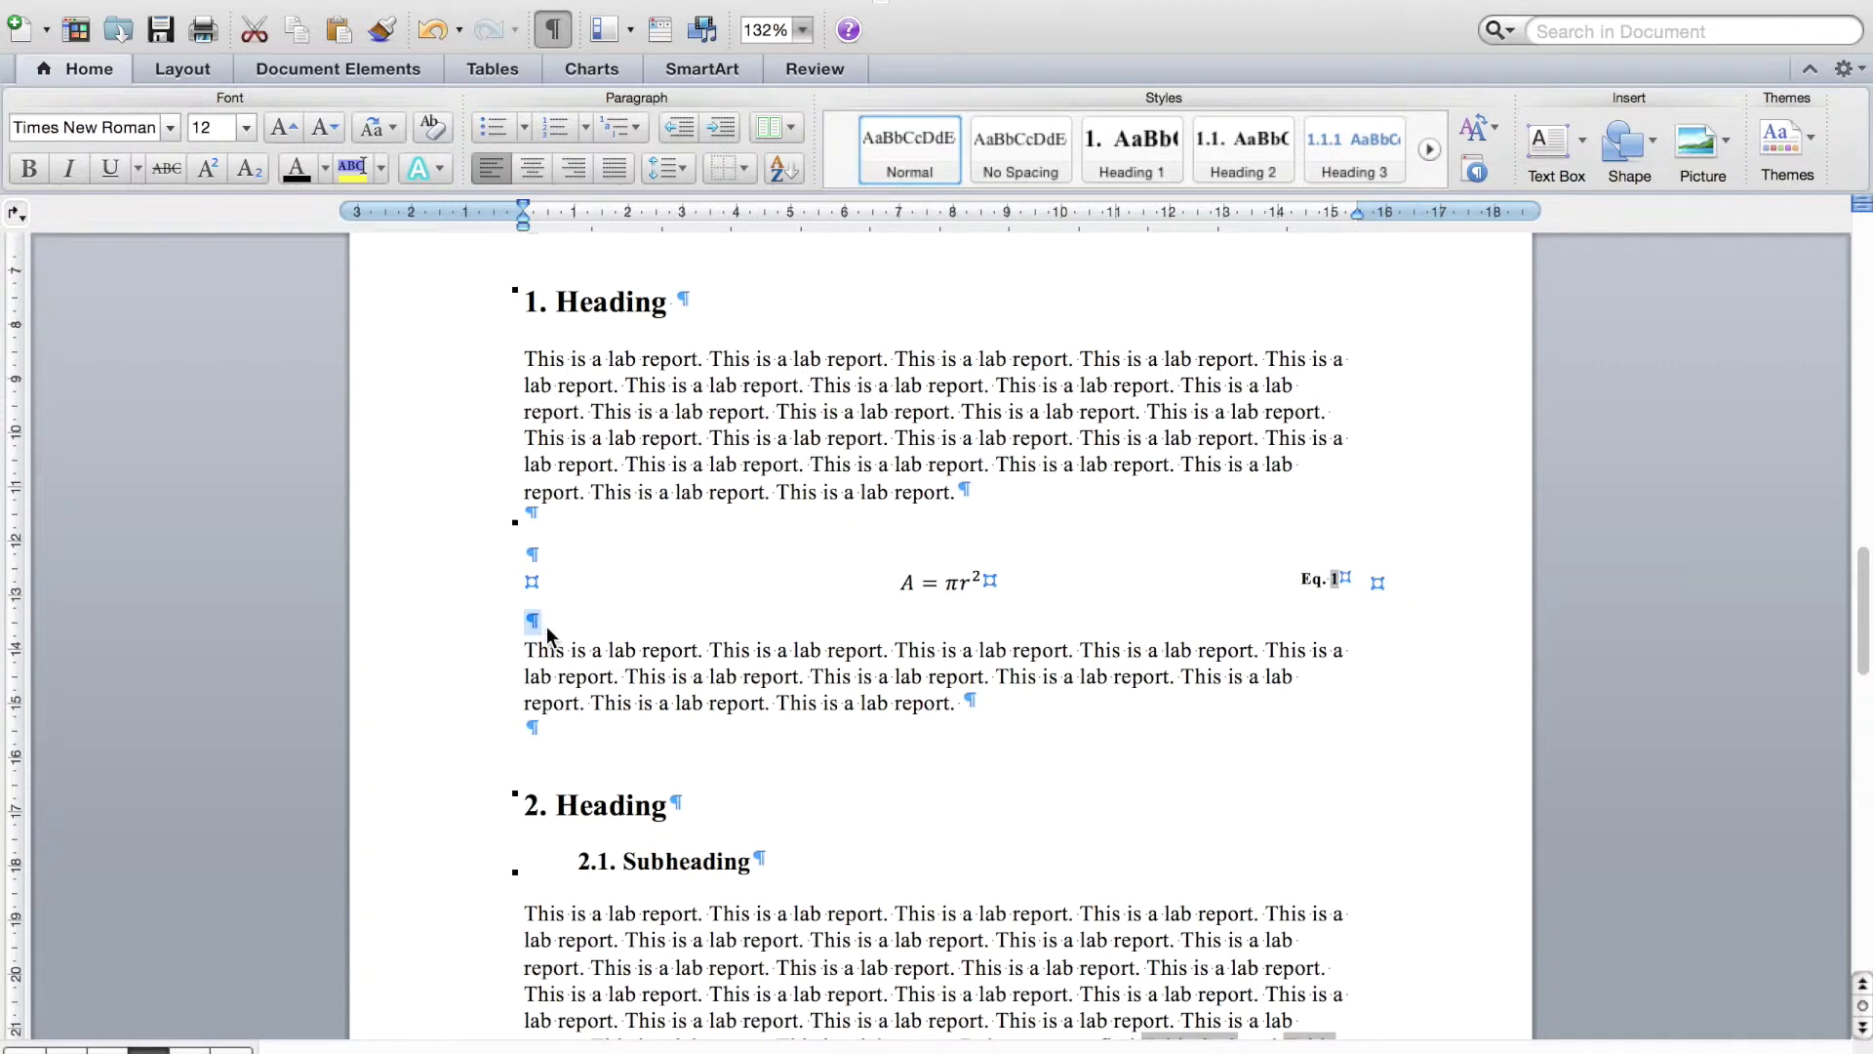
{"action": "key", "text": "Delete"}
Step: Delete the extra blank paragraph above the equation so only one separates it from the text
{"action": "left_click", "coordinate": [552, 561]}
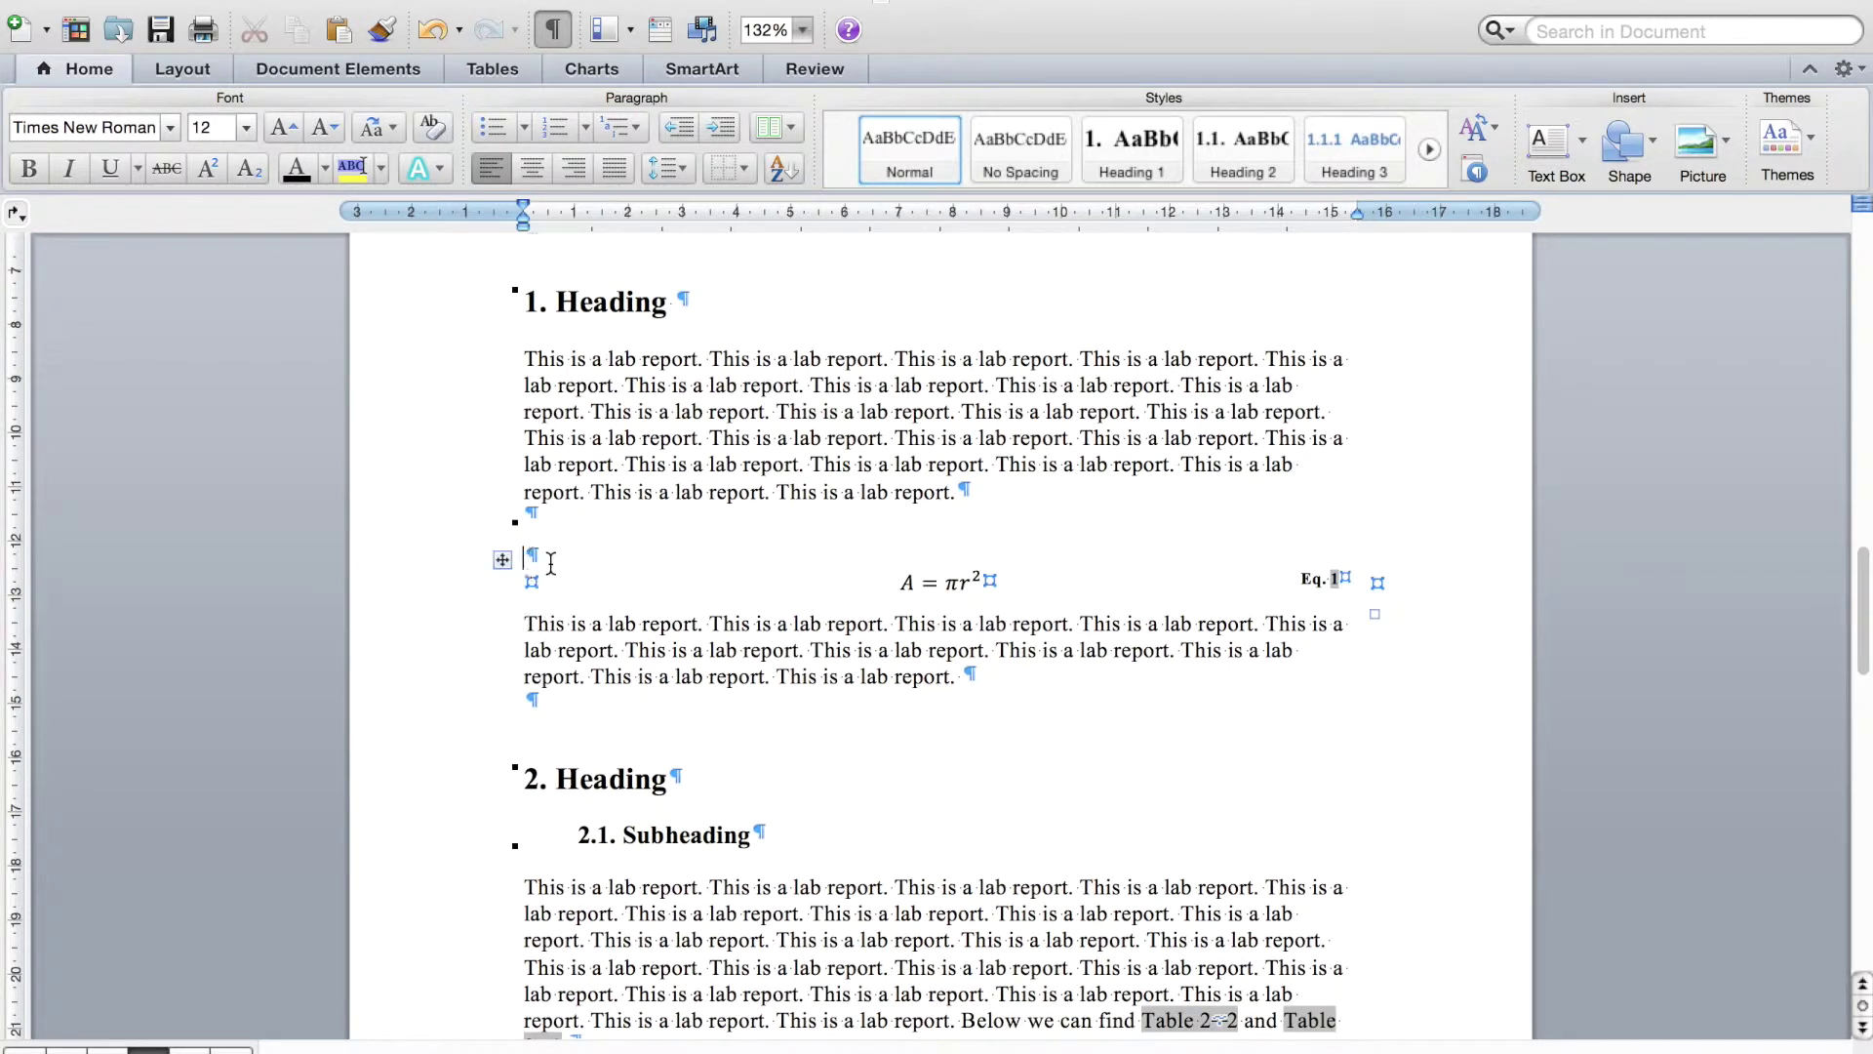
{"action": "left_click", "coordinate": [563, 519]}
{"action": "key", "text": "shift+Right"}
{"action": "key", "text": "Delete"}
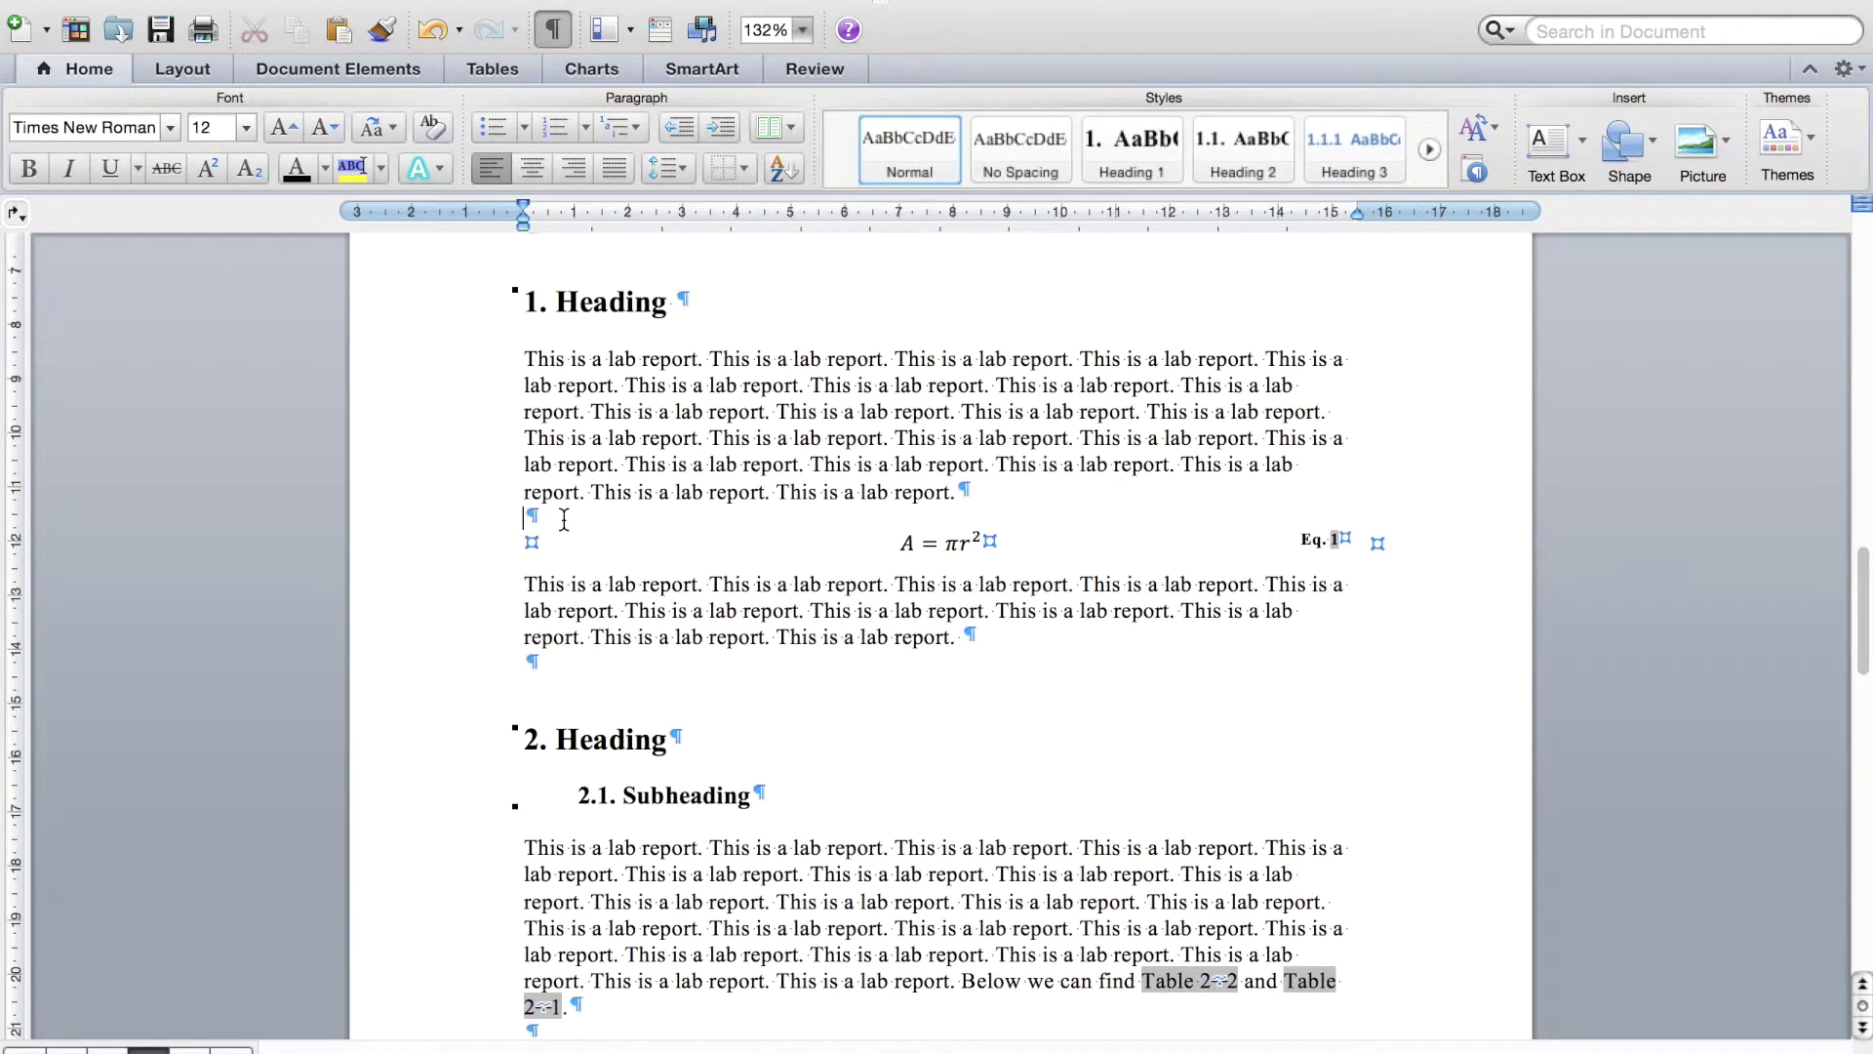
Step: Delete the blank paragraph above "2. Heading"
{"action": "left_click", "coordinate": [1191, 794]}
{"action": "scroll", "coordinate": [1191, 794], "scroll_direction": "down", "scroll_amount": 4}
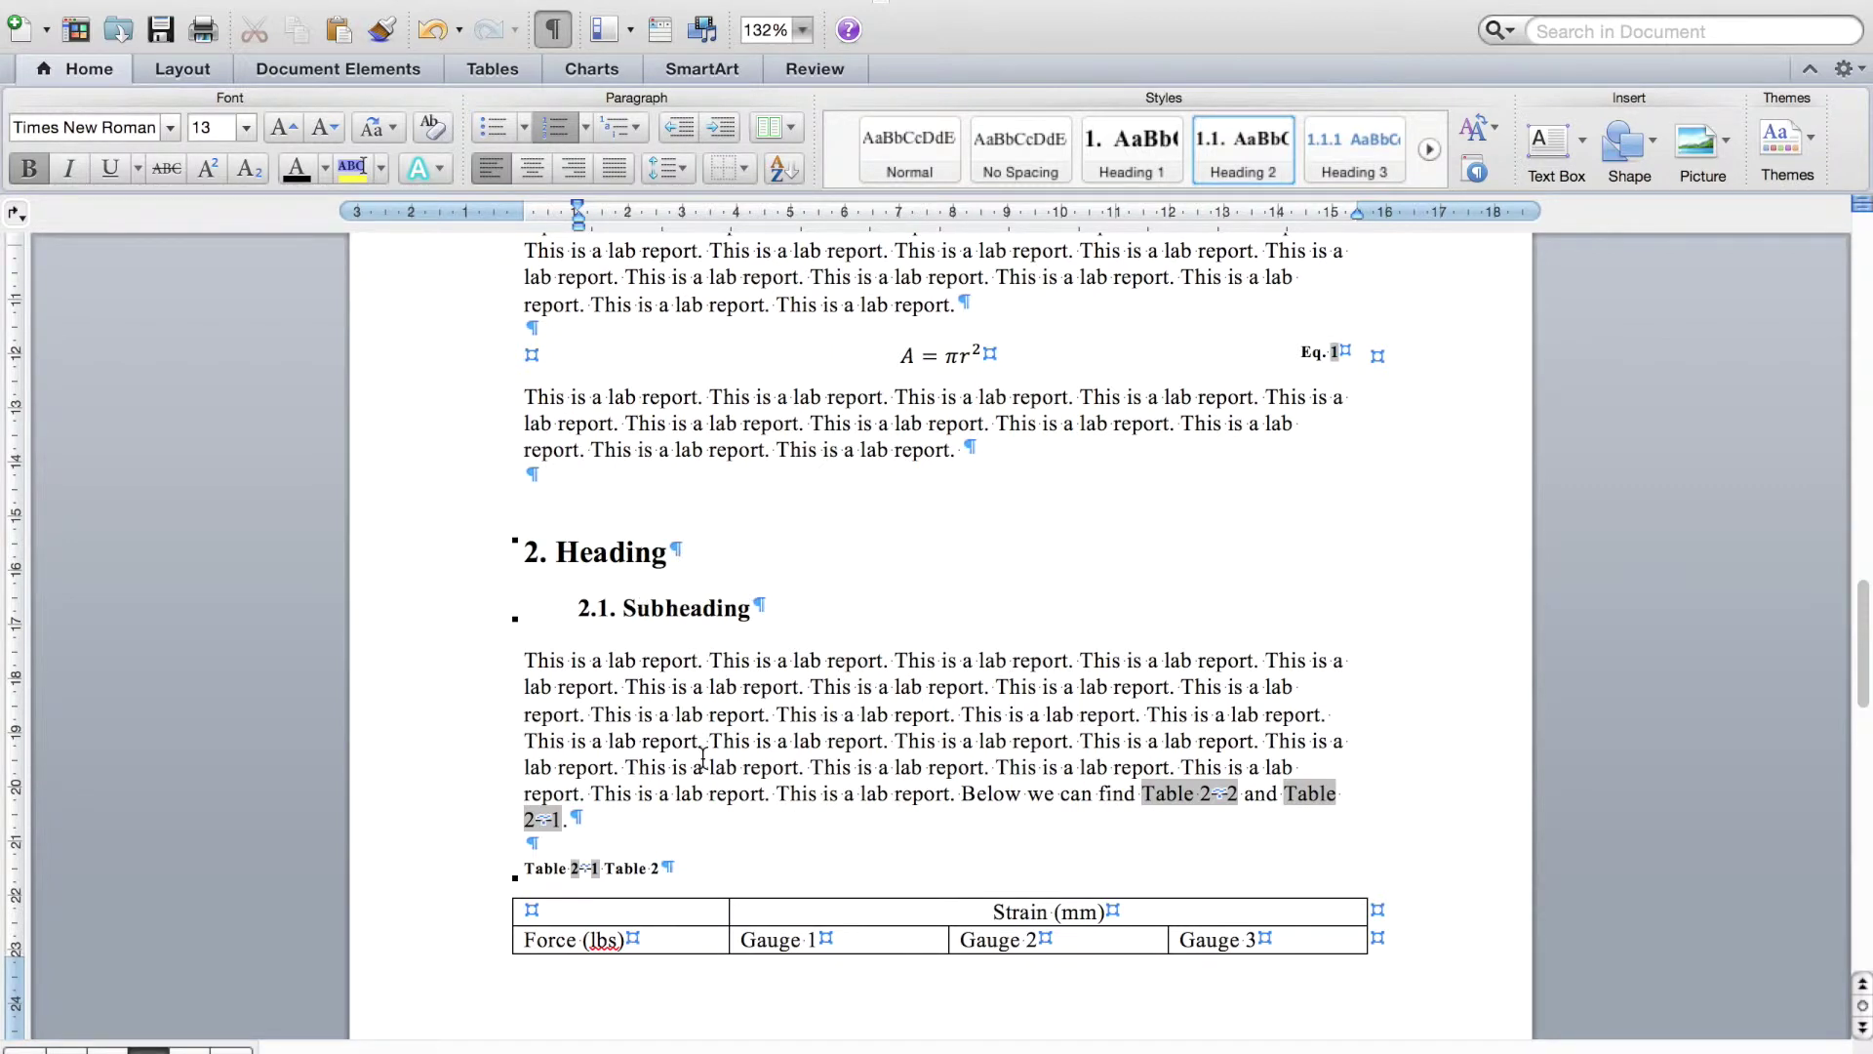
{"action": "double_click", "coordinate": [575, 483]}
{"action": "key", "text": "BackSpace"}
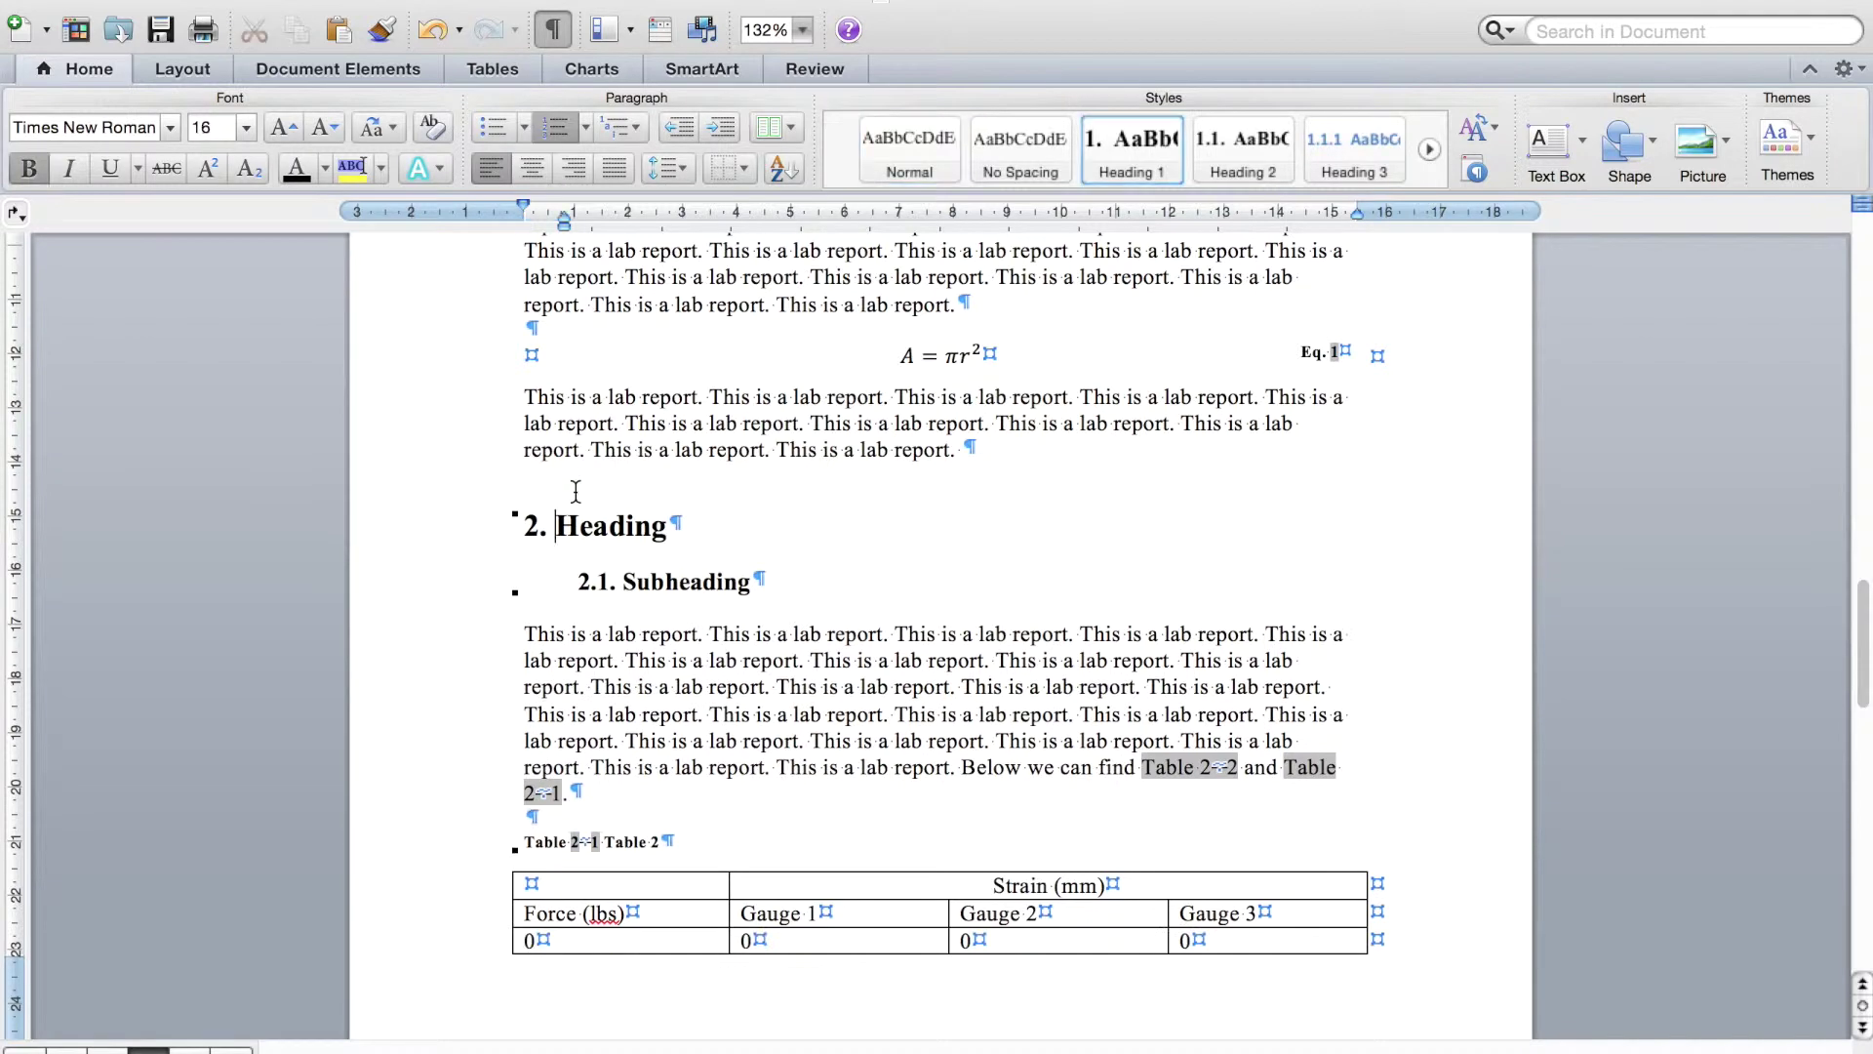
Step: Examine the spacing and paragraph marks around the tables, captions and chart in the rest of the report
{"action": "scroll", "coordinate": [754, 788], "scroll_direction": "down", "scroll_amount": 3}
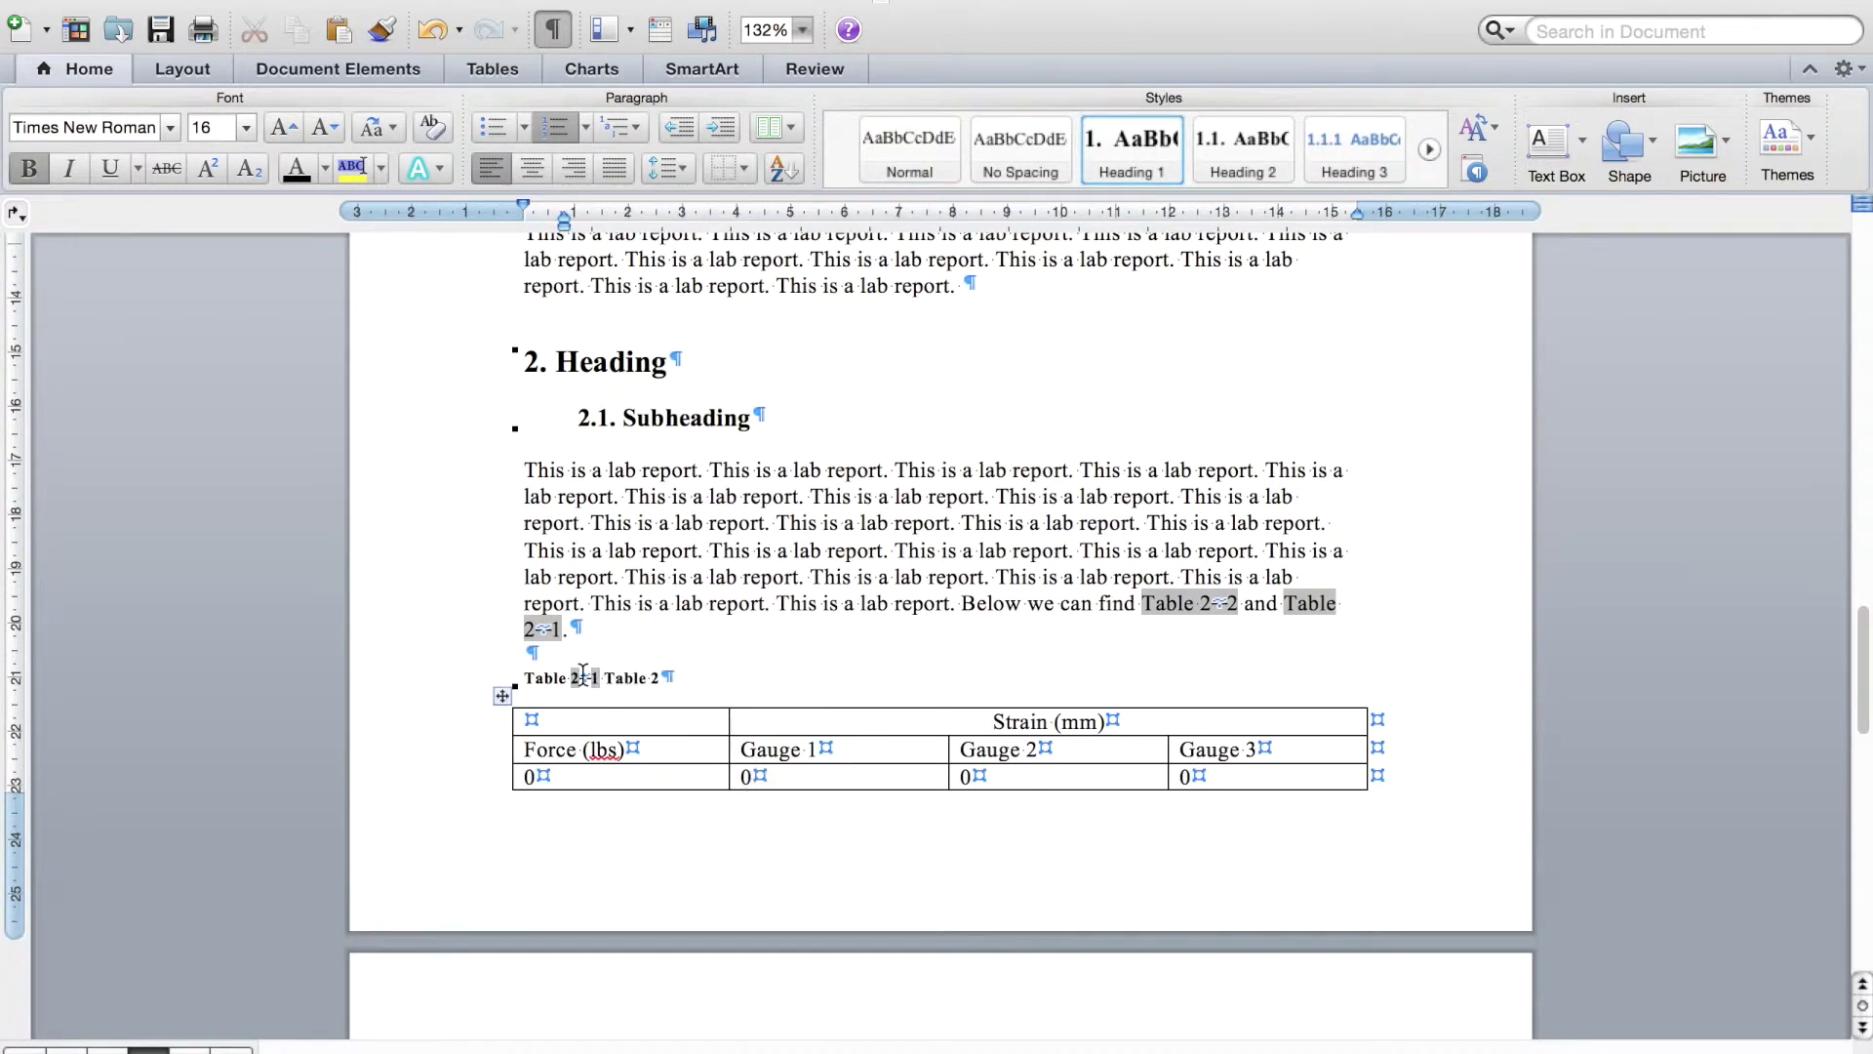
{"action": "scroll", "coordinate": [566, 652], "scroll_direction": "down", "scroll_amount": 10}
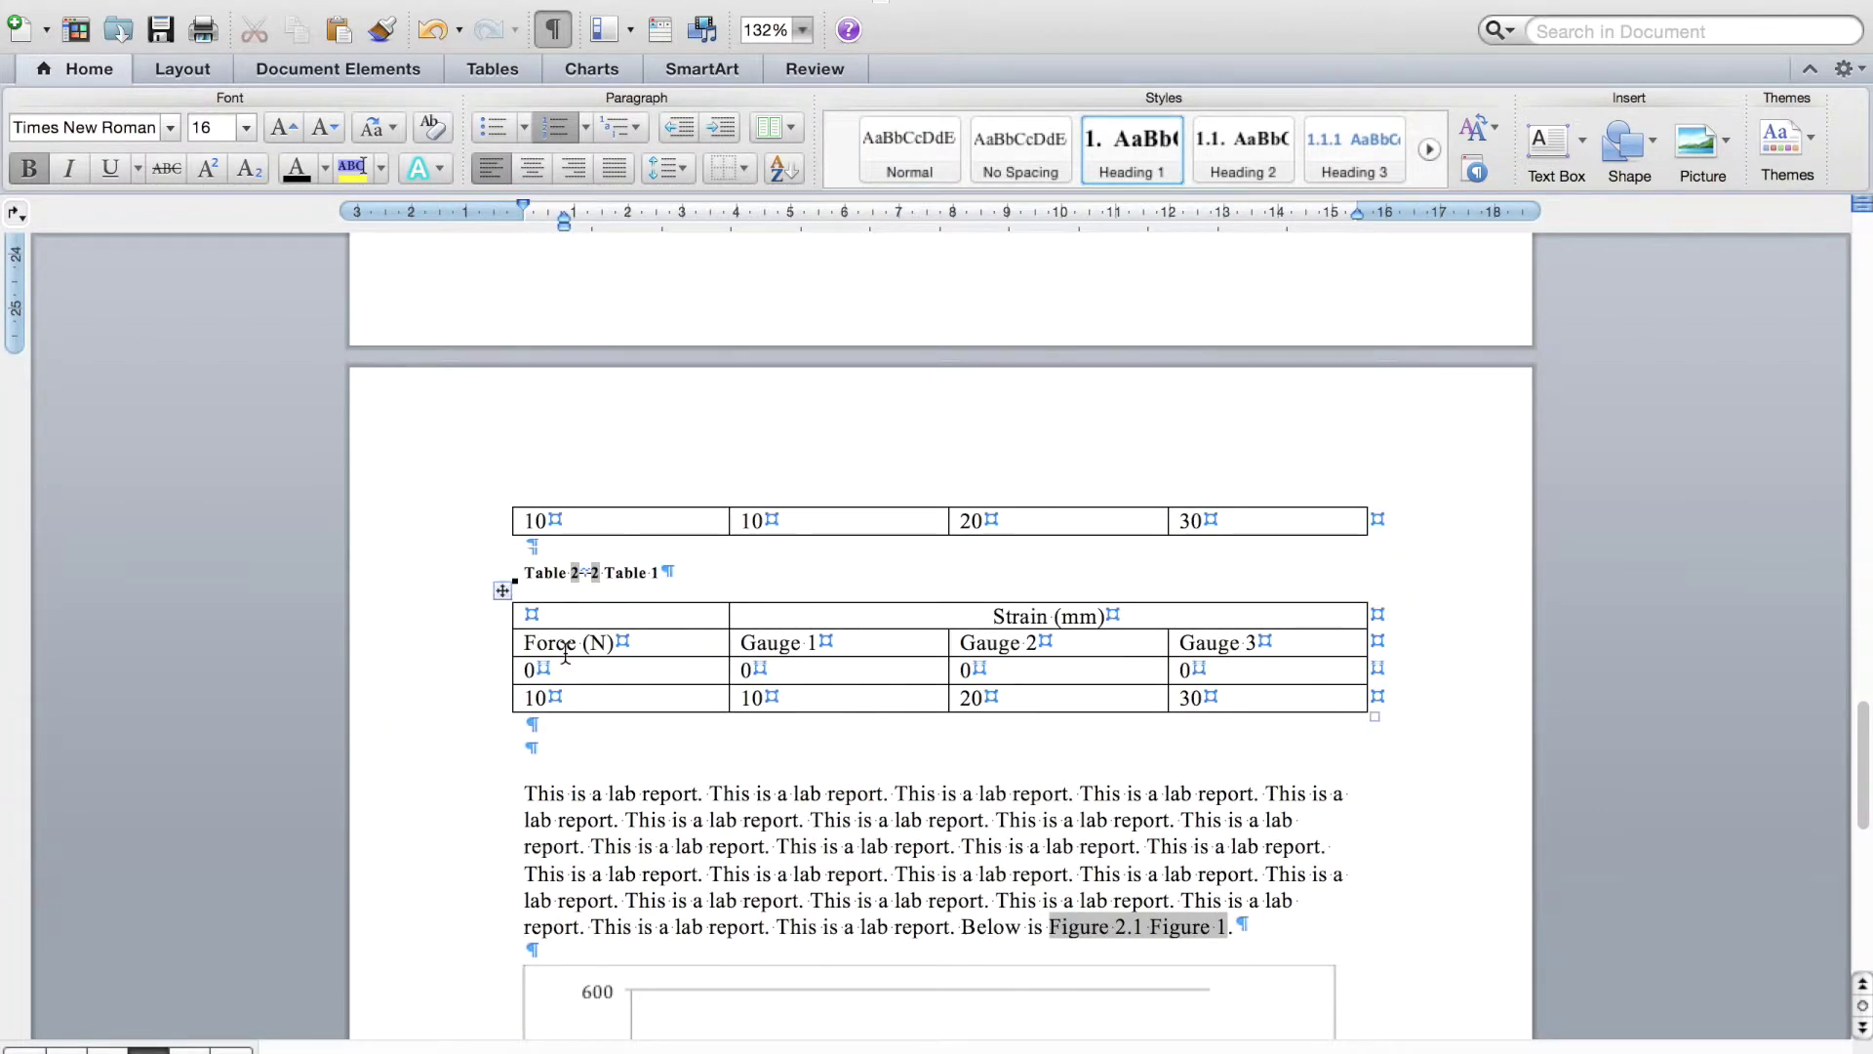
{"action": "scroll", "coordinate": [566, 652], "scroll_direction": "down", "scroll_amount": 6}
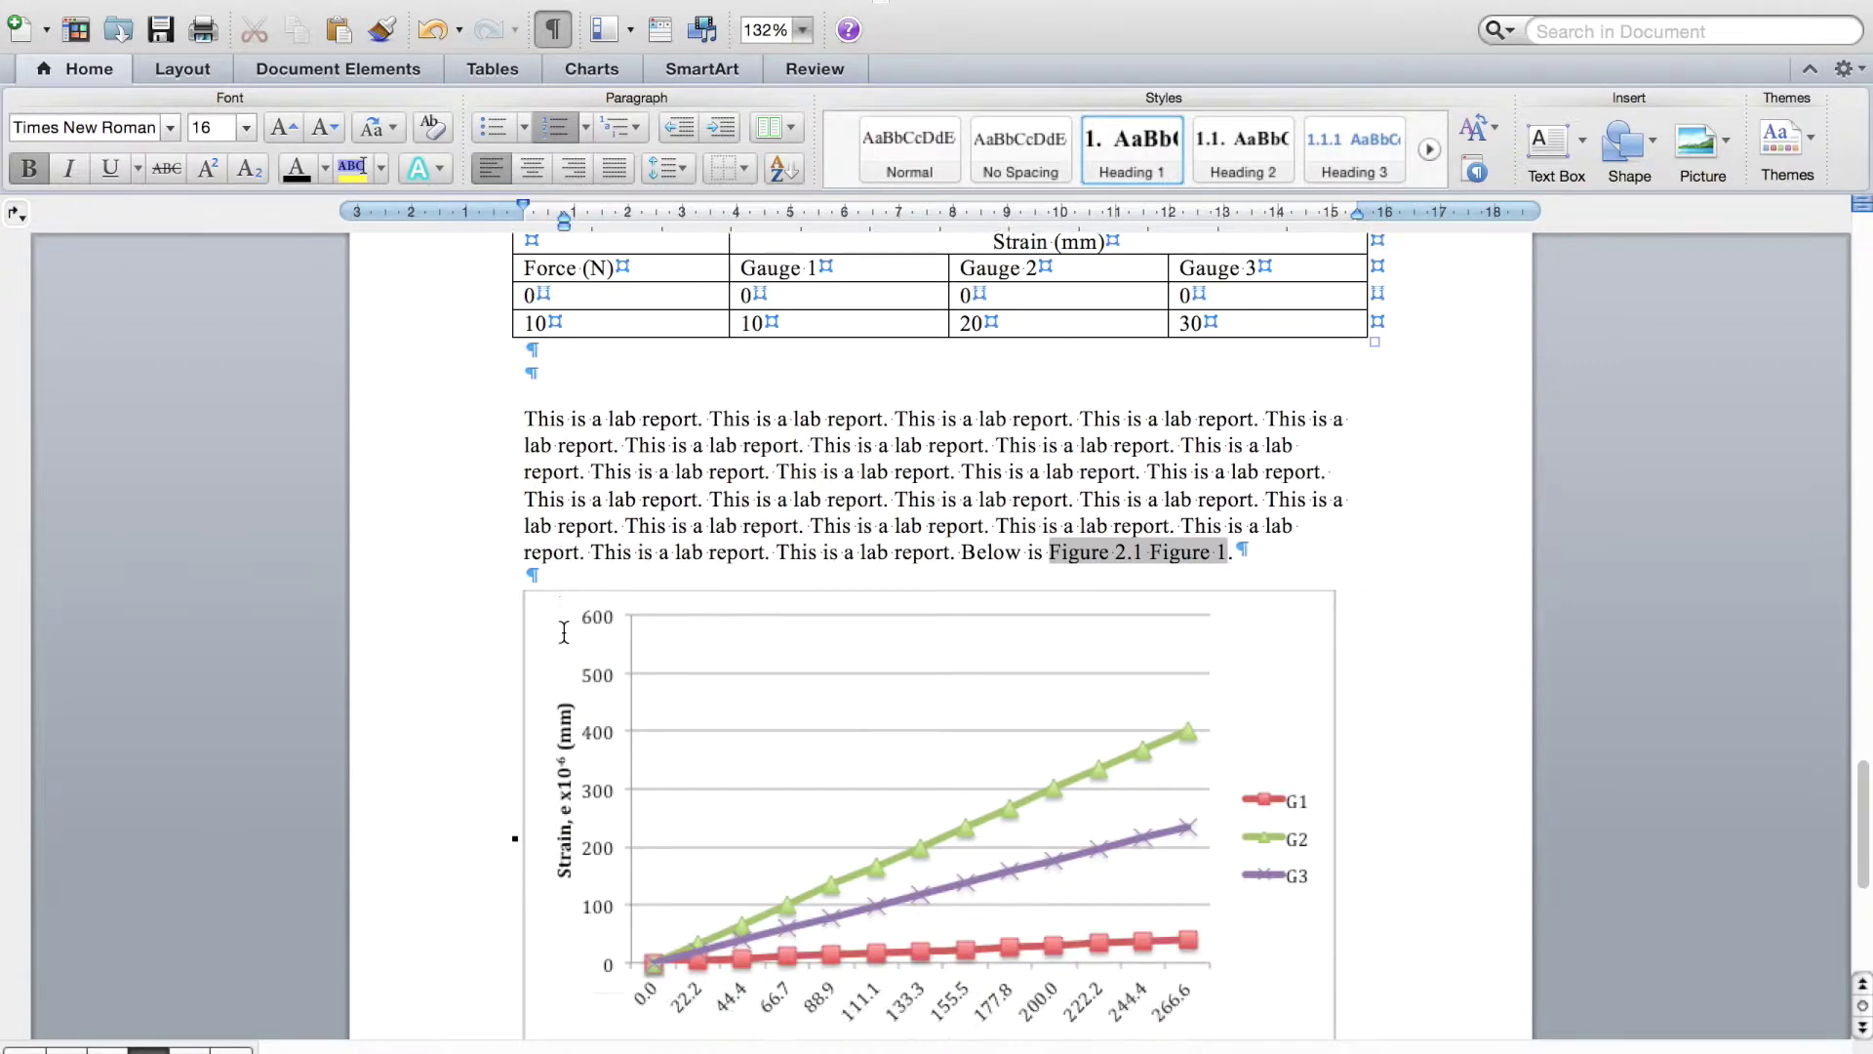
{"action": "scroll", "coordinate": [564, 632], "scroll_direction": "down", "scroll_amount": 6}
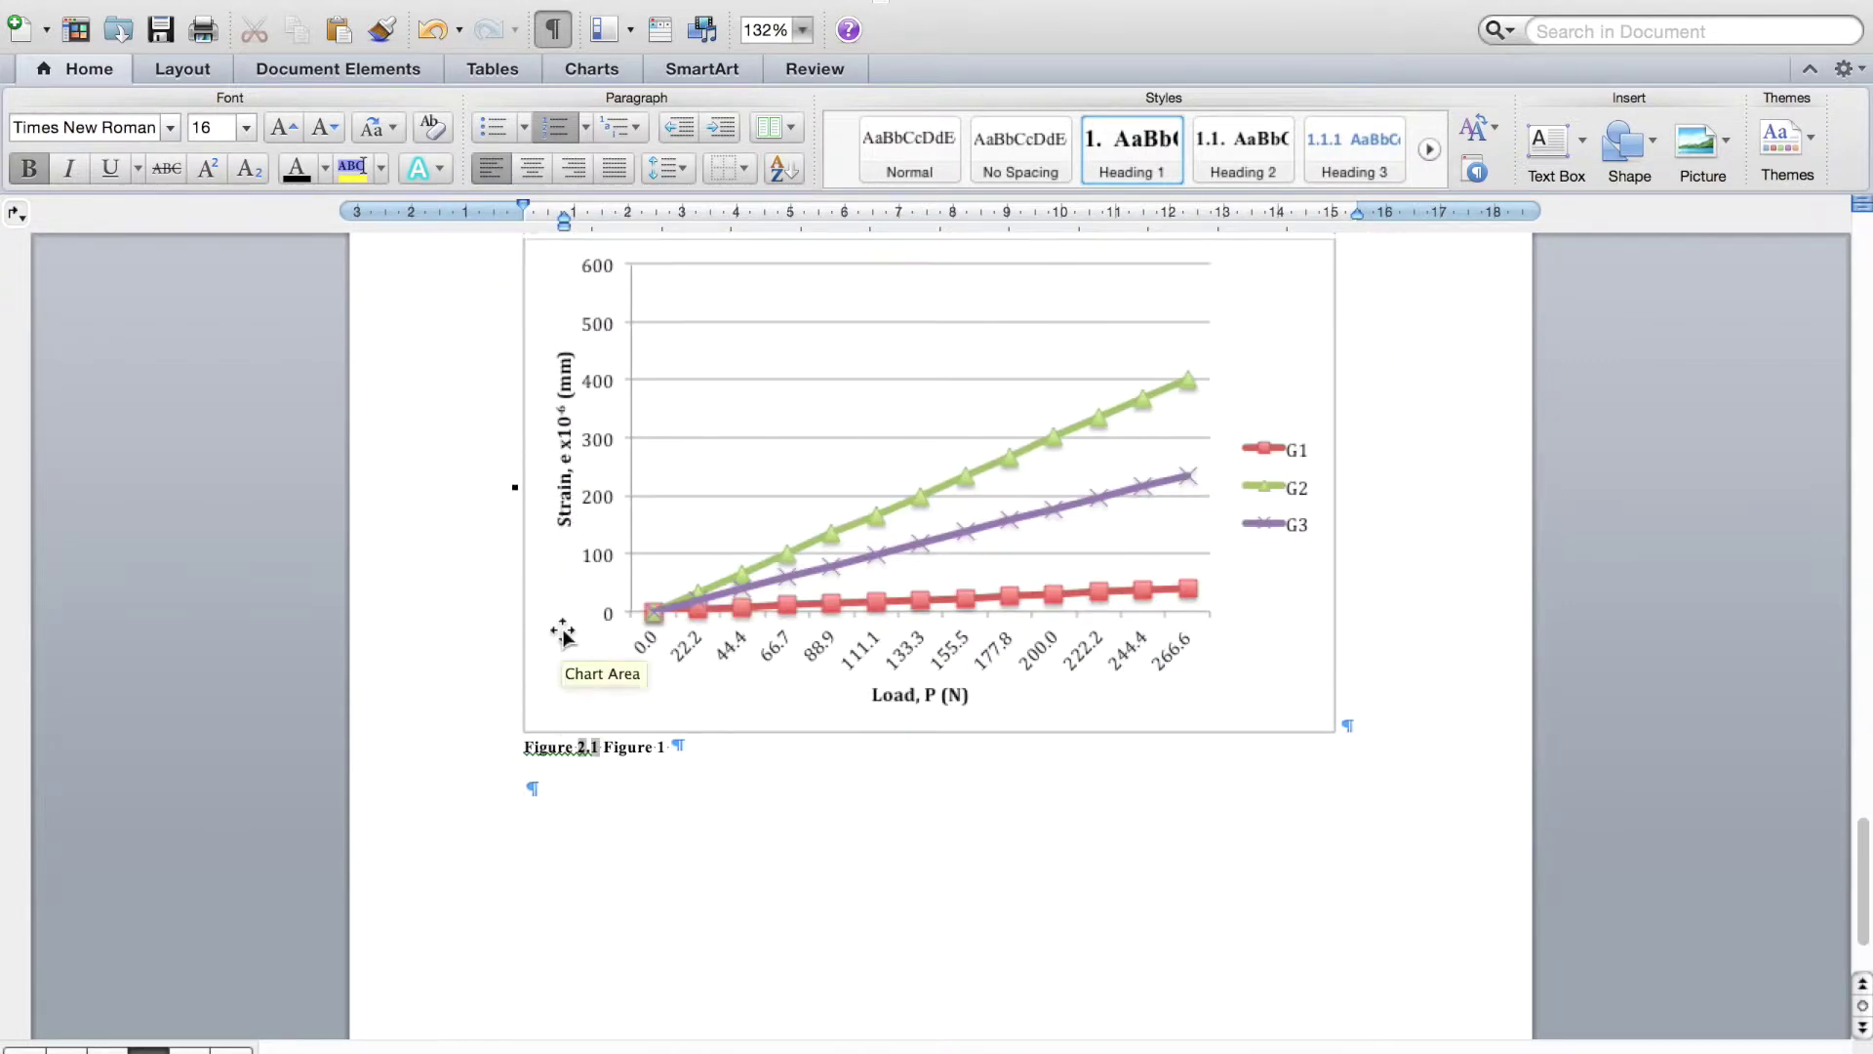
{"action": "scroll", "coordinate": [564, 632], "scroll_direction": "up", "scroll_amount": 15}
{"action": "scroll", "coordinate": [564, 632], "scroll_direction": "up", "scroll_amount": 20}
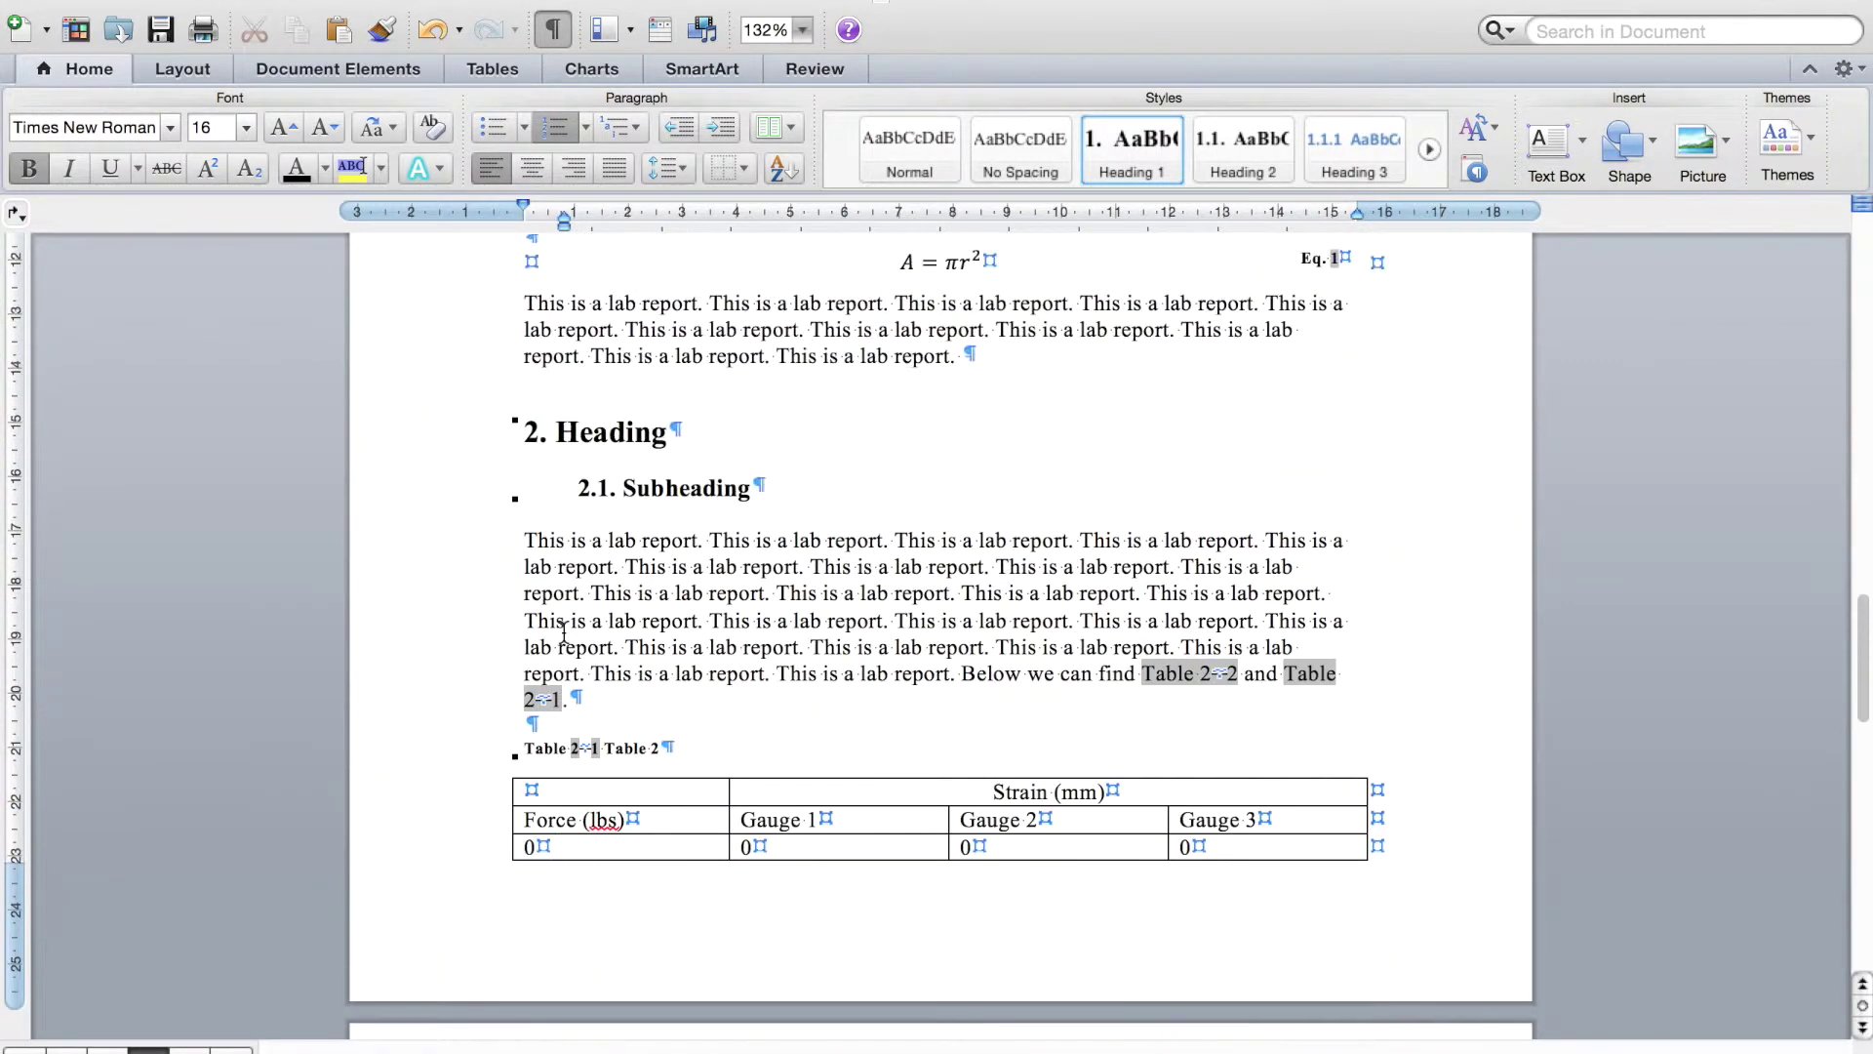
{"action": "scroll", "coordinate": [564, 632], "scroll_direction": "up", "scroll_amount": 3}
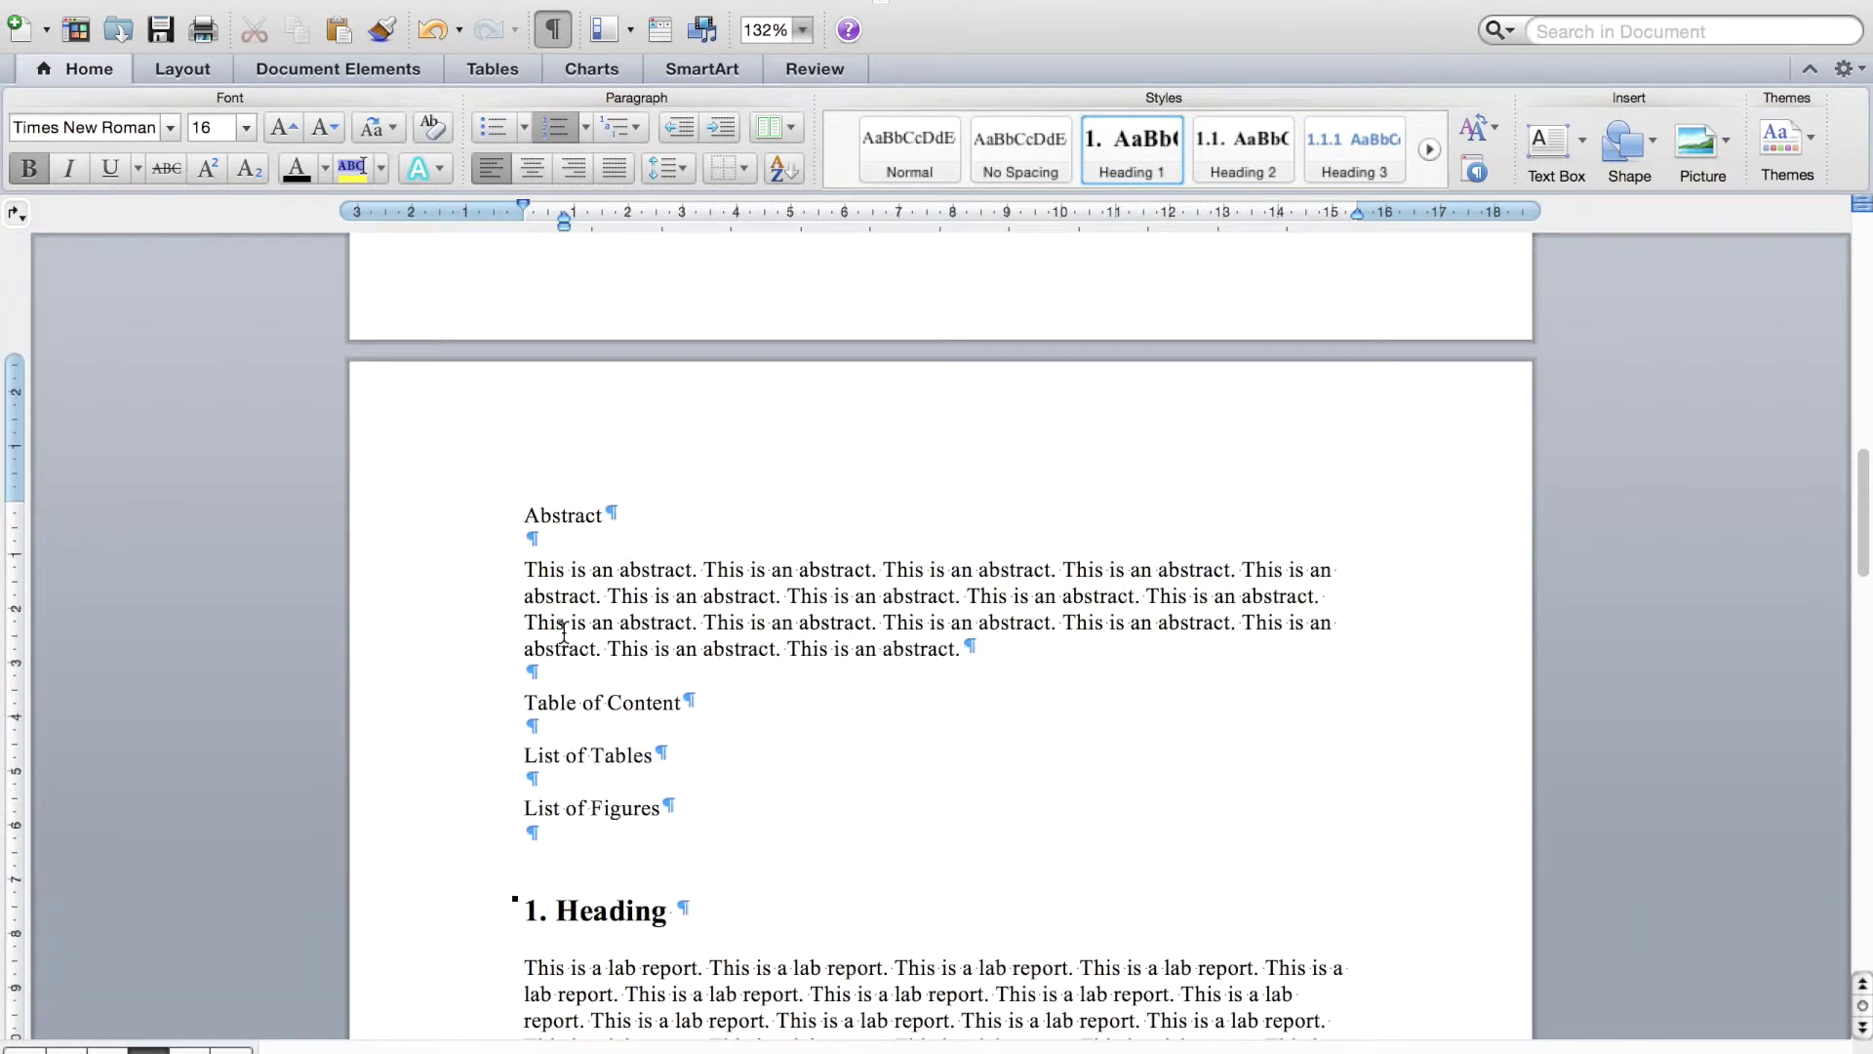
Step: Insert a Classic-style table of contents on a new line below the "Table of Content" line
{"action": "left_click", "coordinate": [685, 705]}
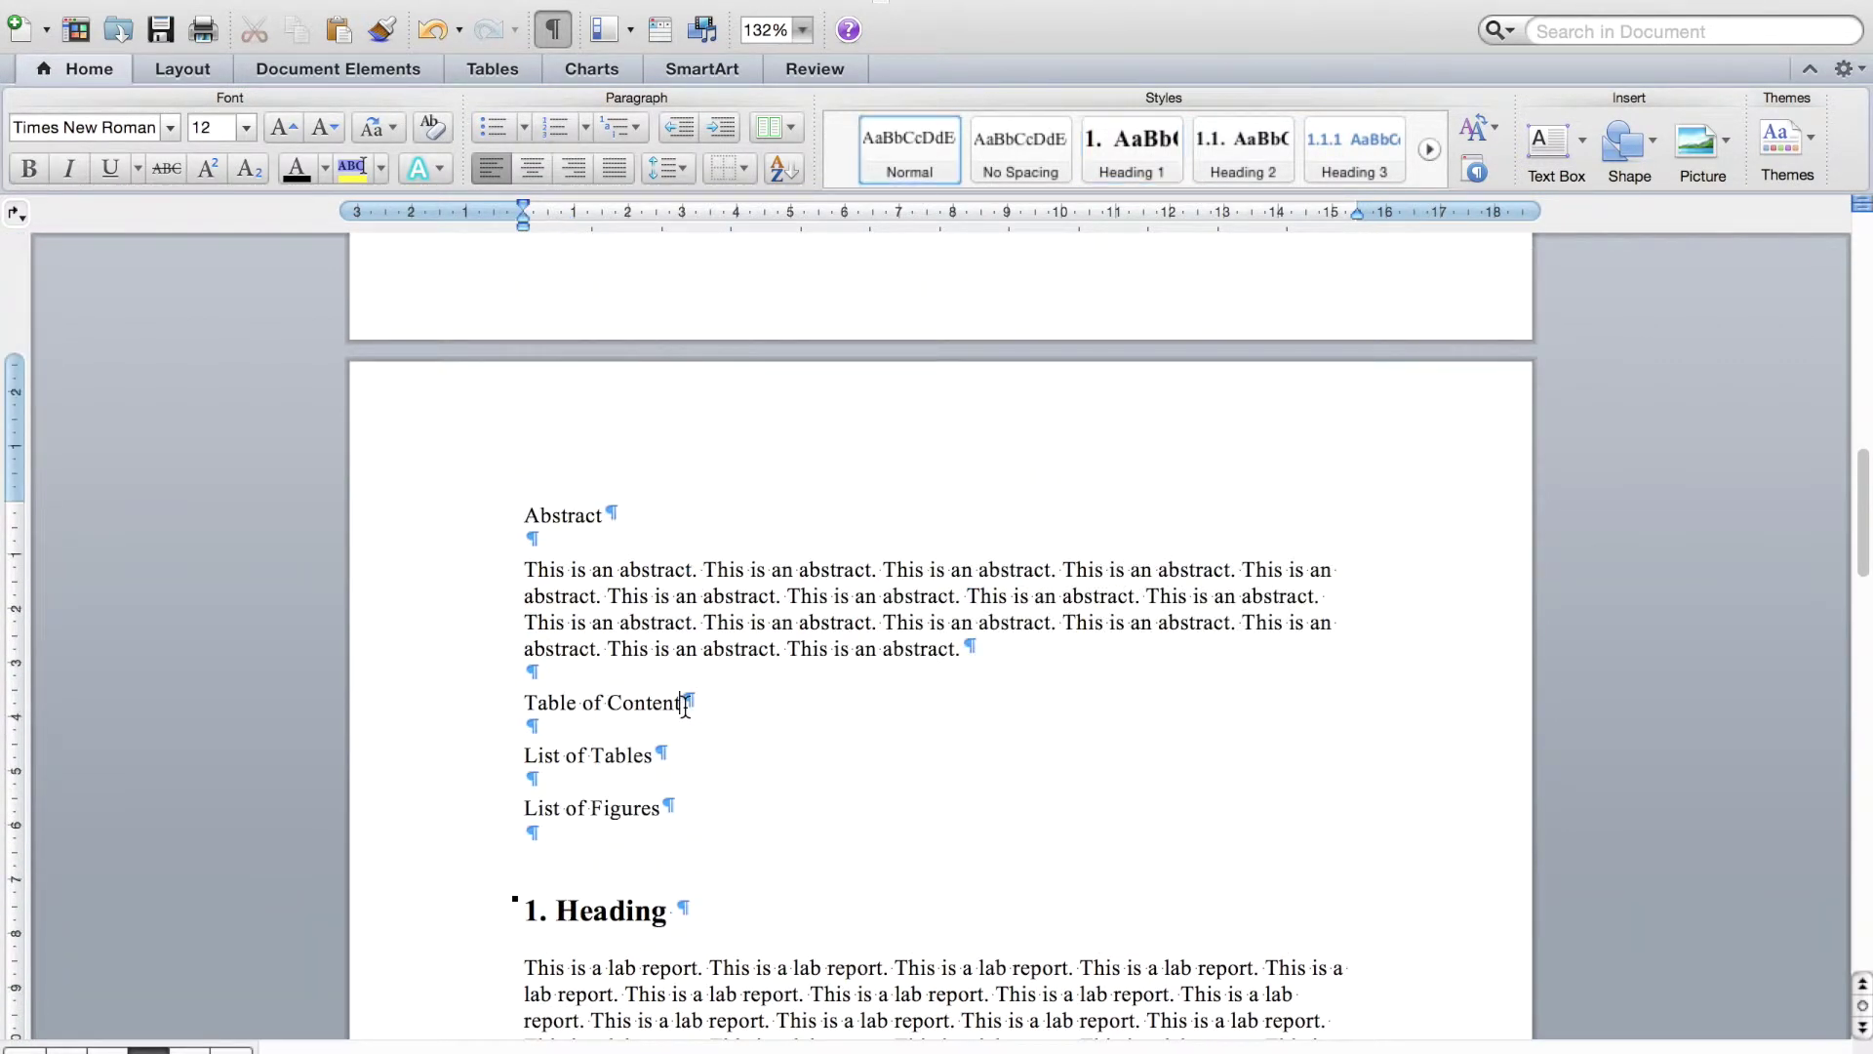
{"action": "key", "text": "Return"}
{"action": "scroll", "coordinate": [621, 818], "scroll_direction": "down", "scroll_amount": 3}
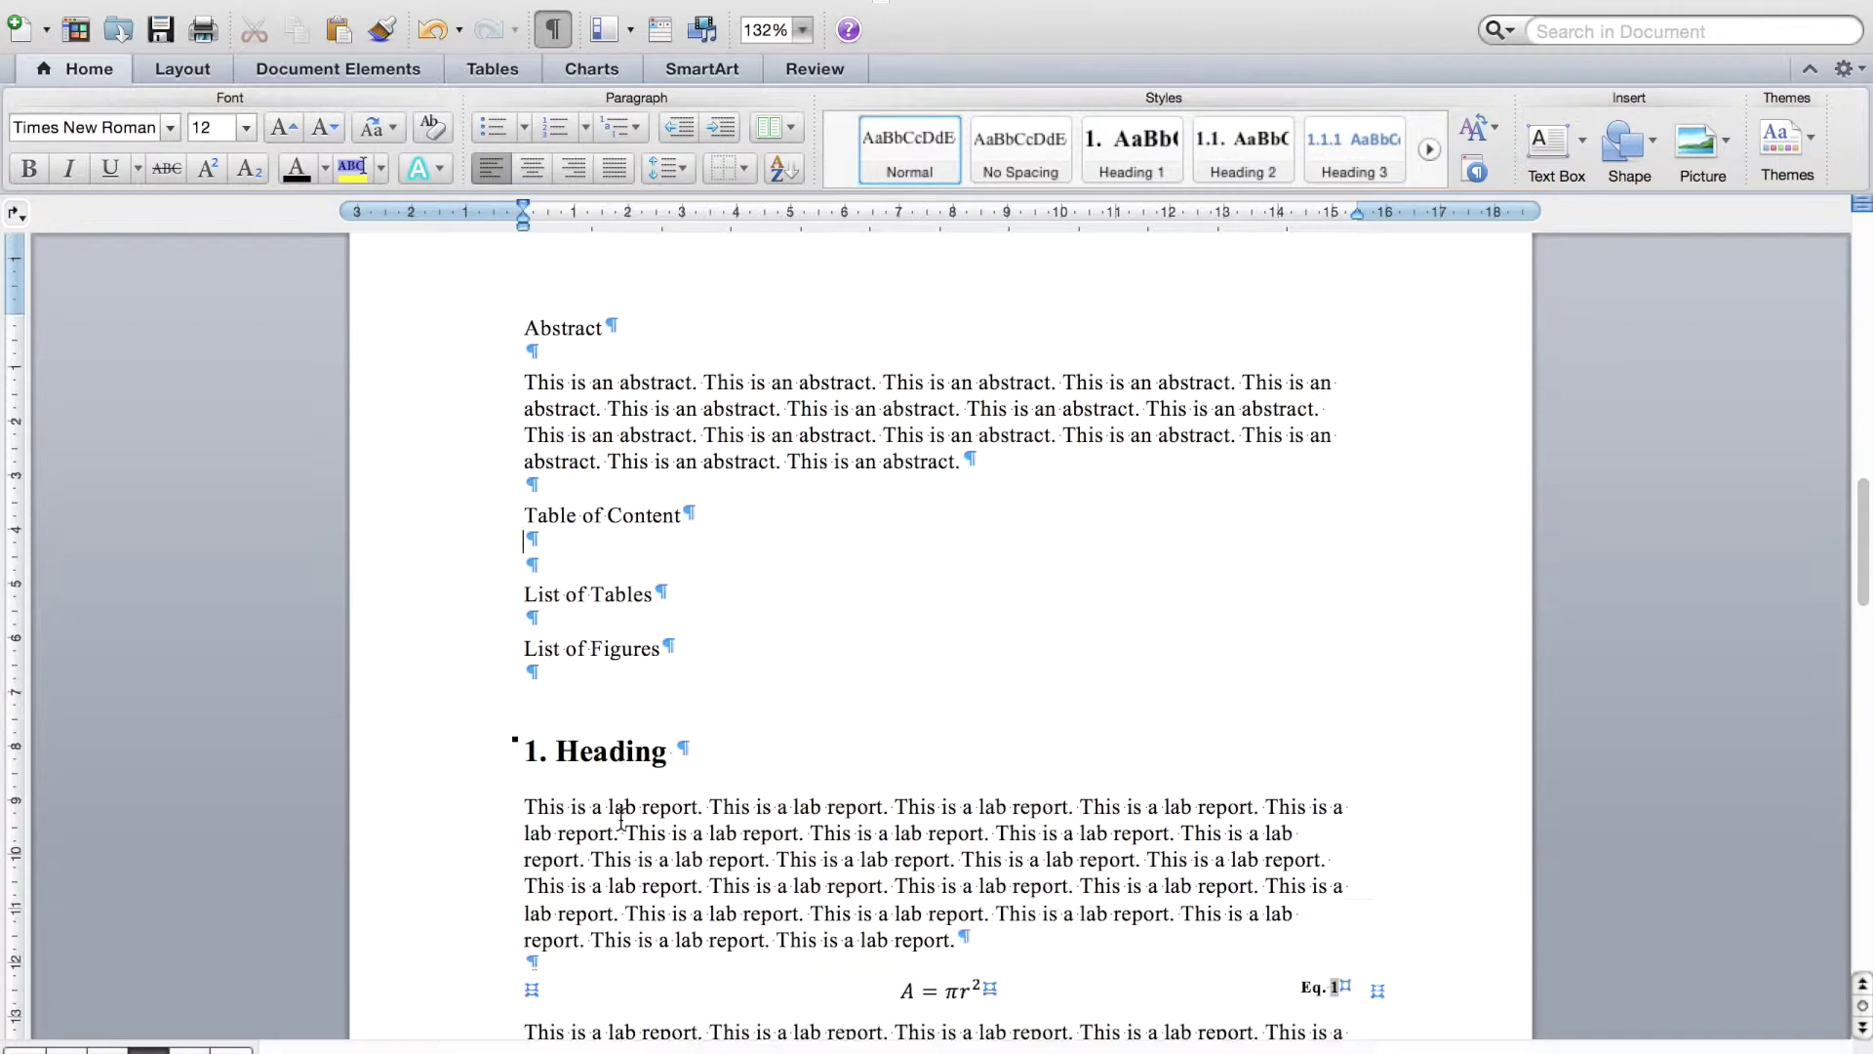
{"action": "left_click", "coordinate": [342, 70]}
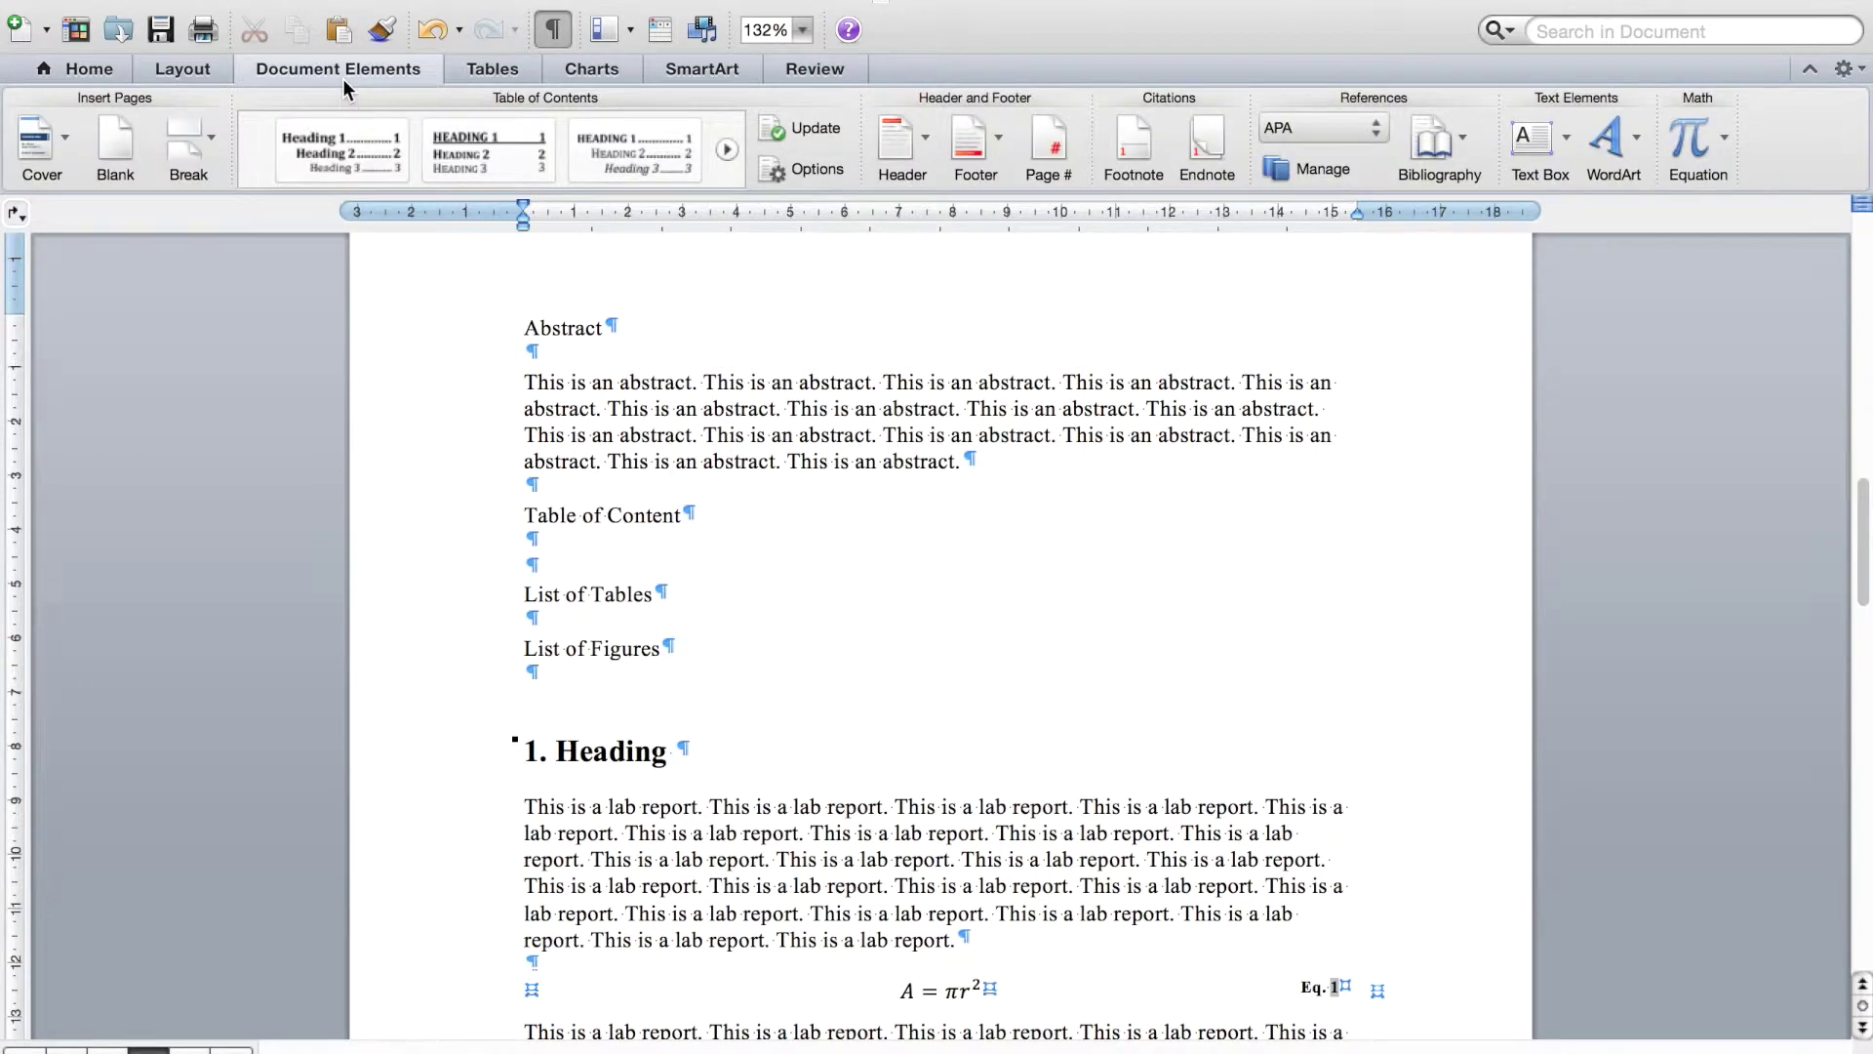
{"action": "left_click", "coordinate": [332, 152]}
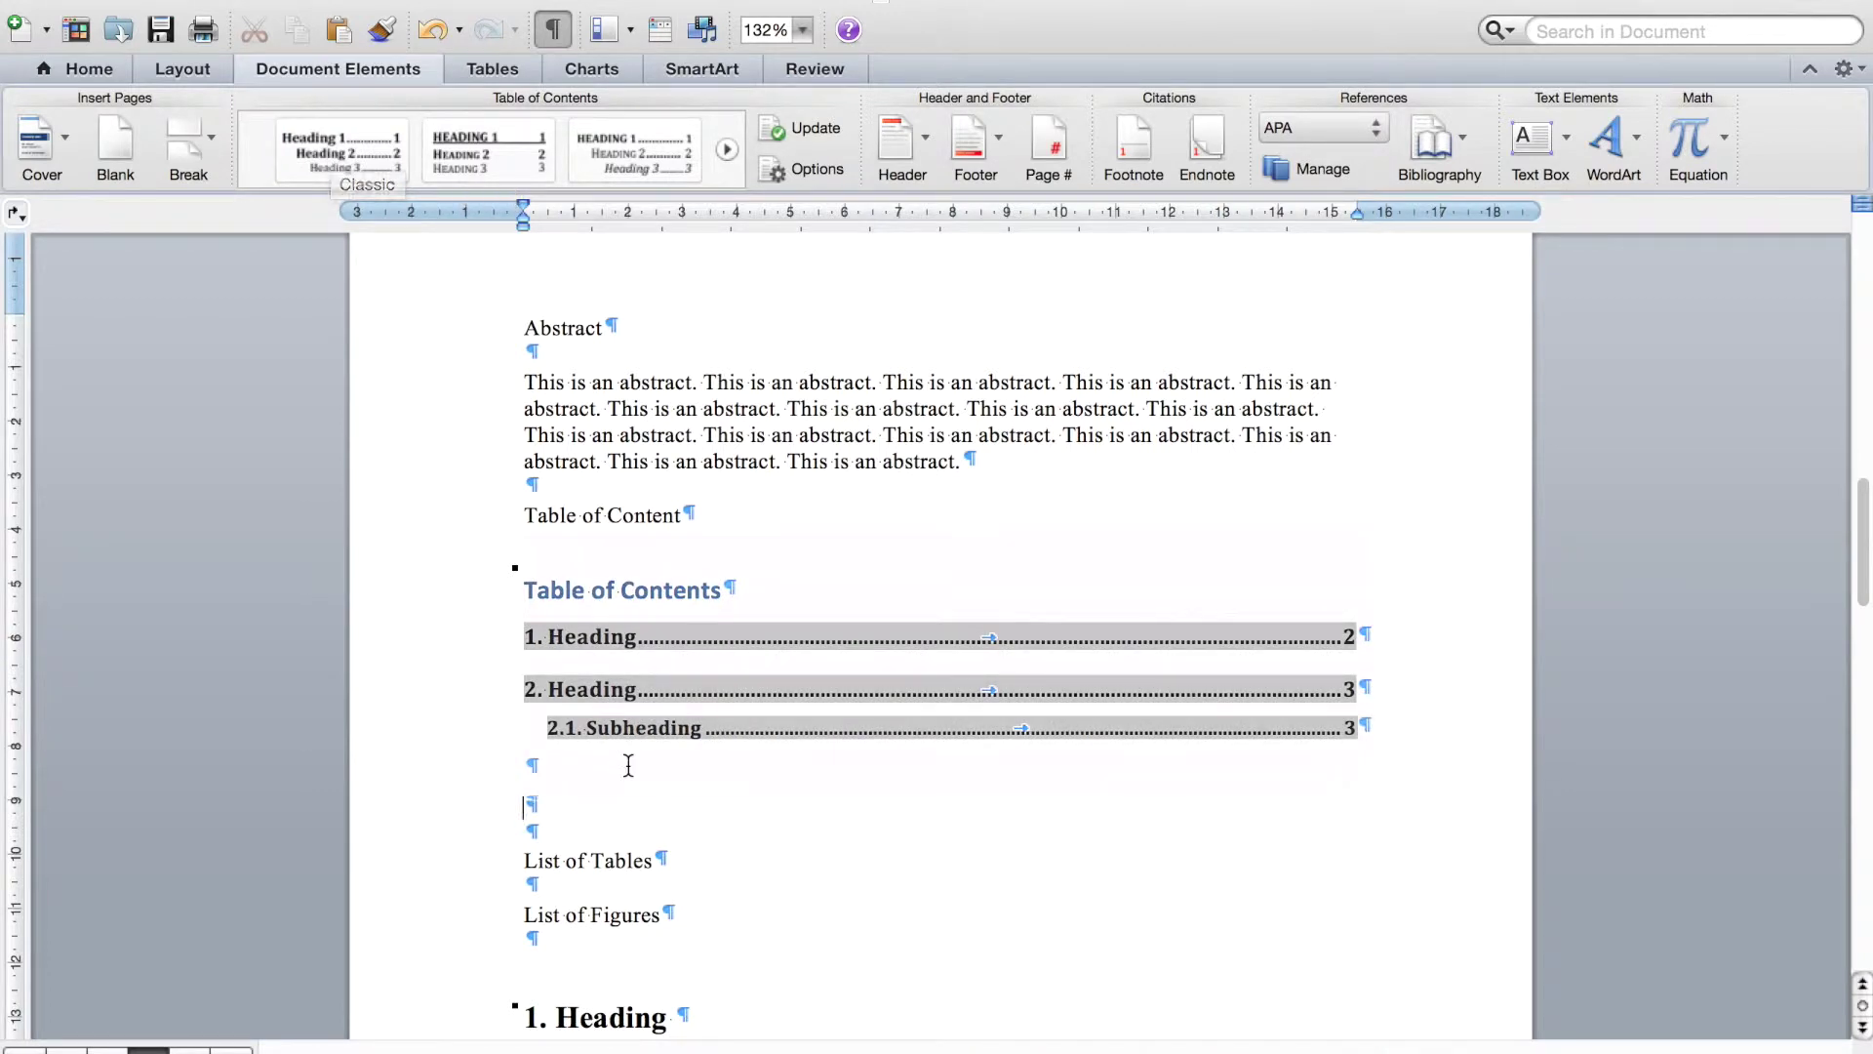
Step: Delete the typed "Table of Content" line above the inserted table of contents
{"action": "scroll", "coordinate": [628, 764], "scroll_direction": "down", "scroll_amount": 2}
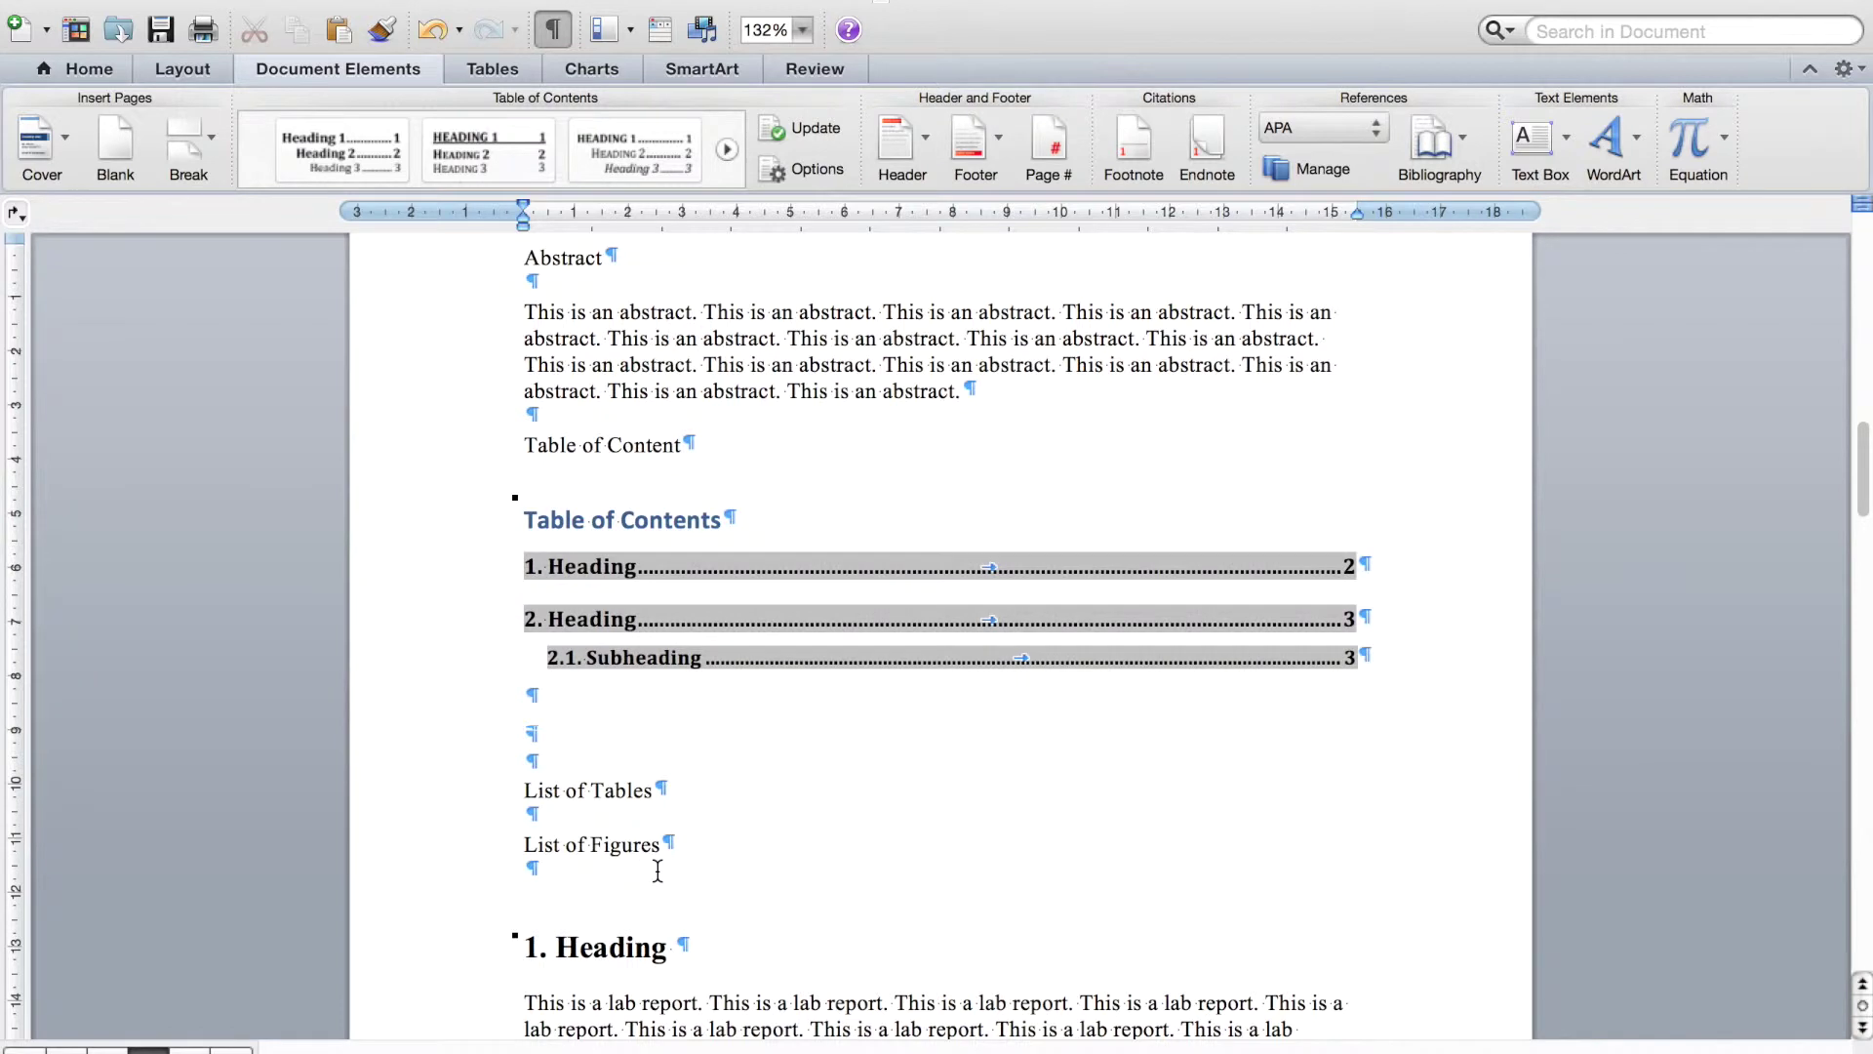
{"action": "left_click_drag", "start_coordinate": [682, 445], "coordinate": [527, 449]}
{"action": "key", "text": "BackSpace"}
{"action": "key", "text": "BackSpace"}
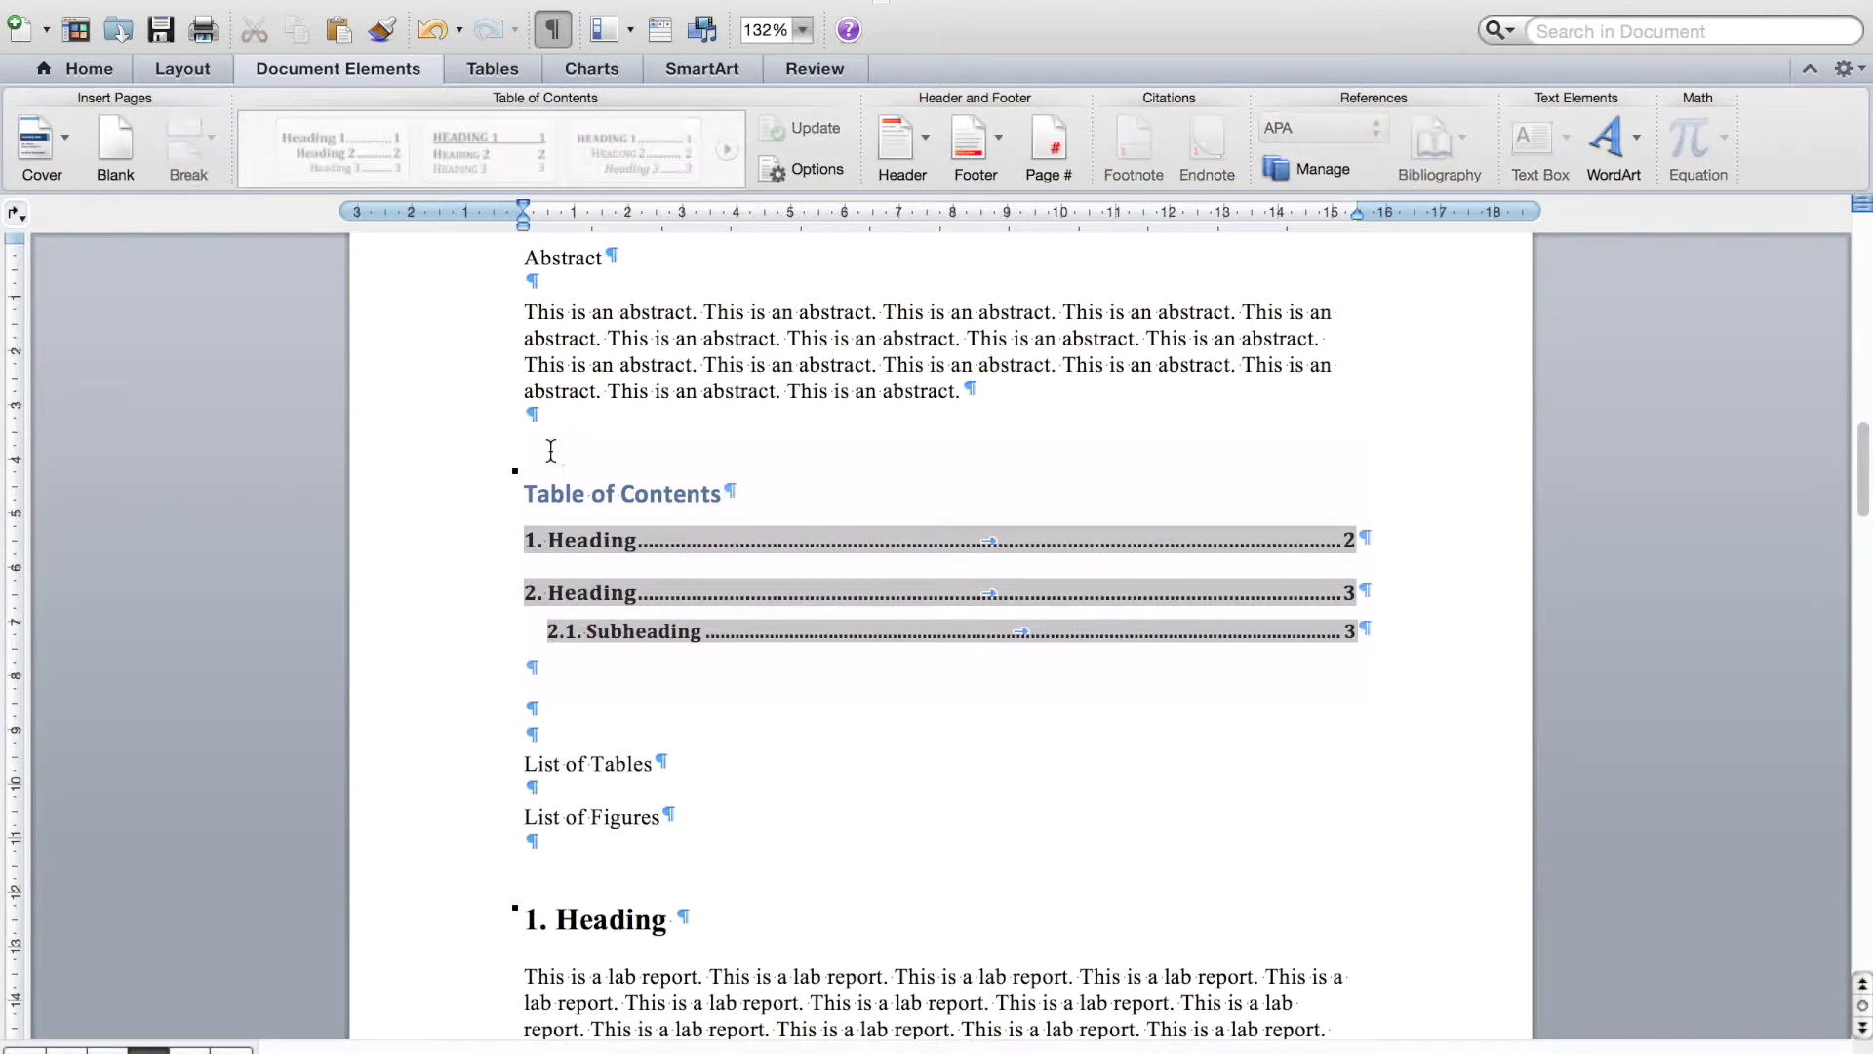
Step: Format the "Table of Contents" title in Times New Roman, size 16, with black text
{"action": "left_click_drag", "start_coordinate": [739, 493], "coordinate": [548, 496]}
{"action": "left_click", "coordinate": [85, 68]}
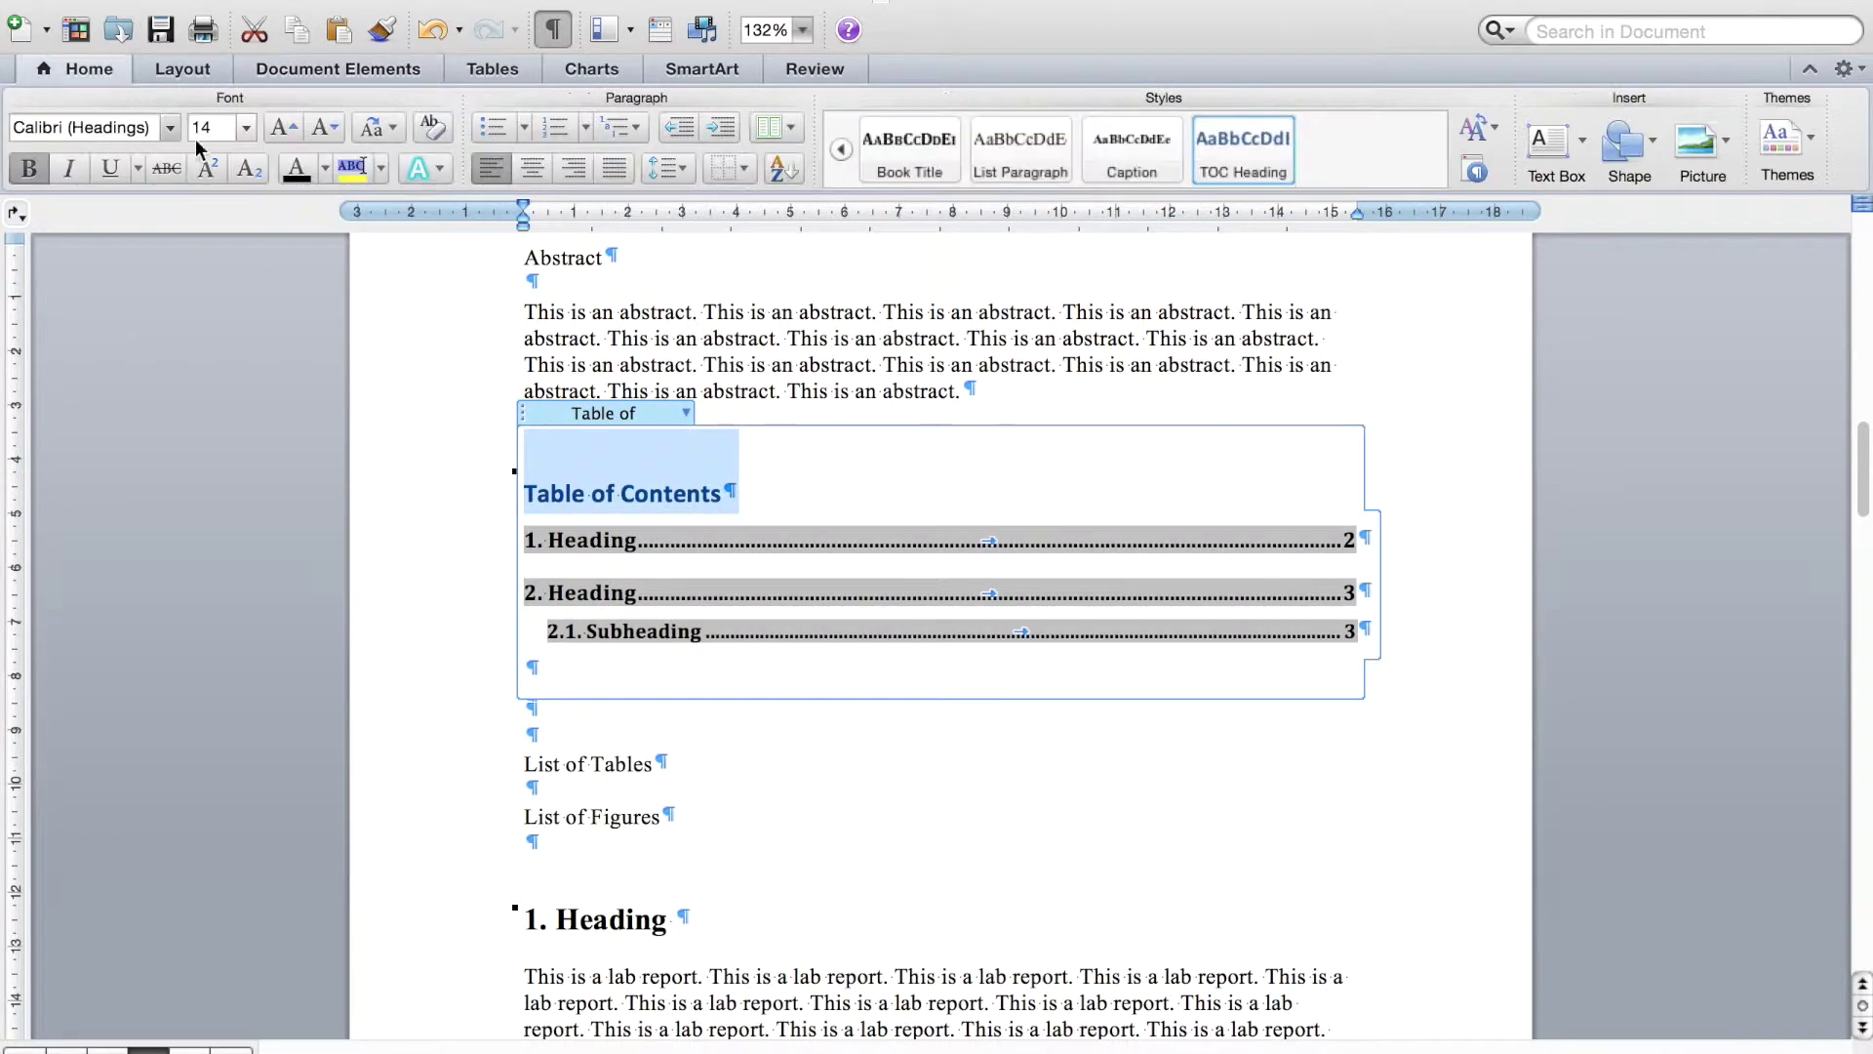
{"action": "left_click", "coordinate": [171, 127]}
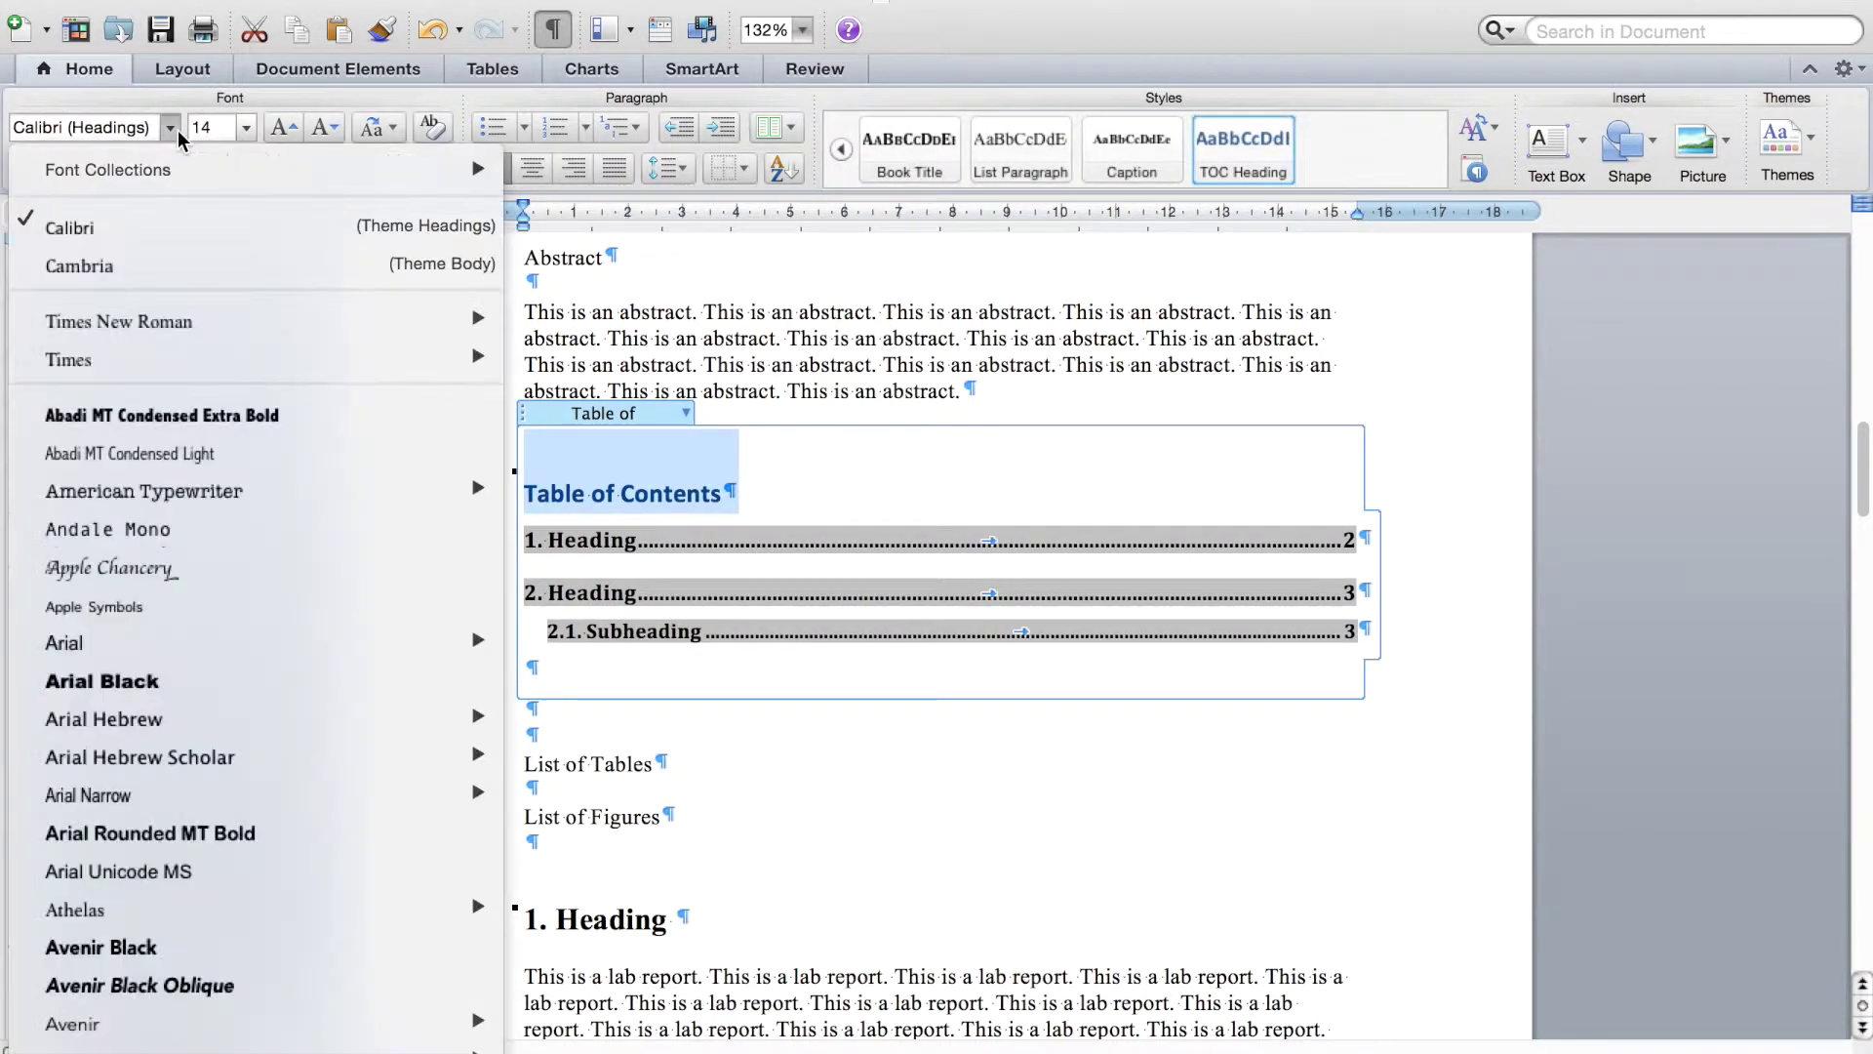
{"action": "left_click", "coordinate": [130, 331]}
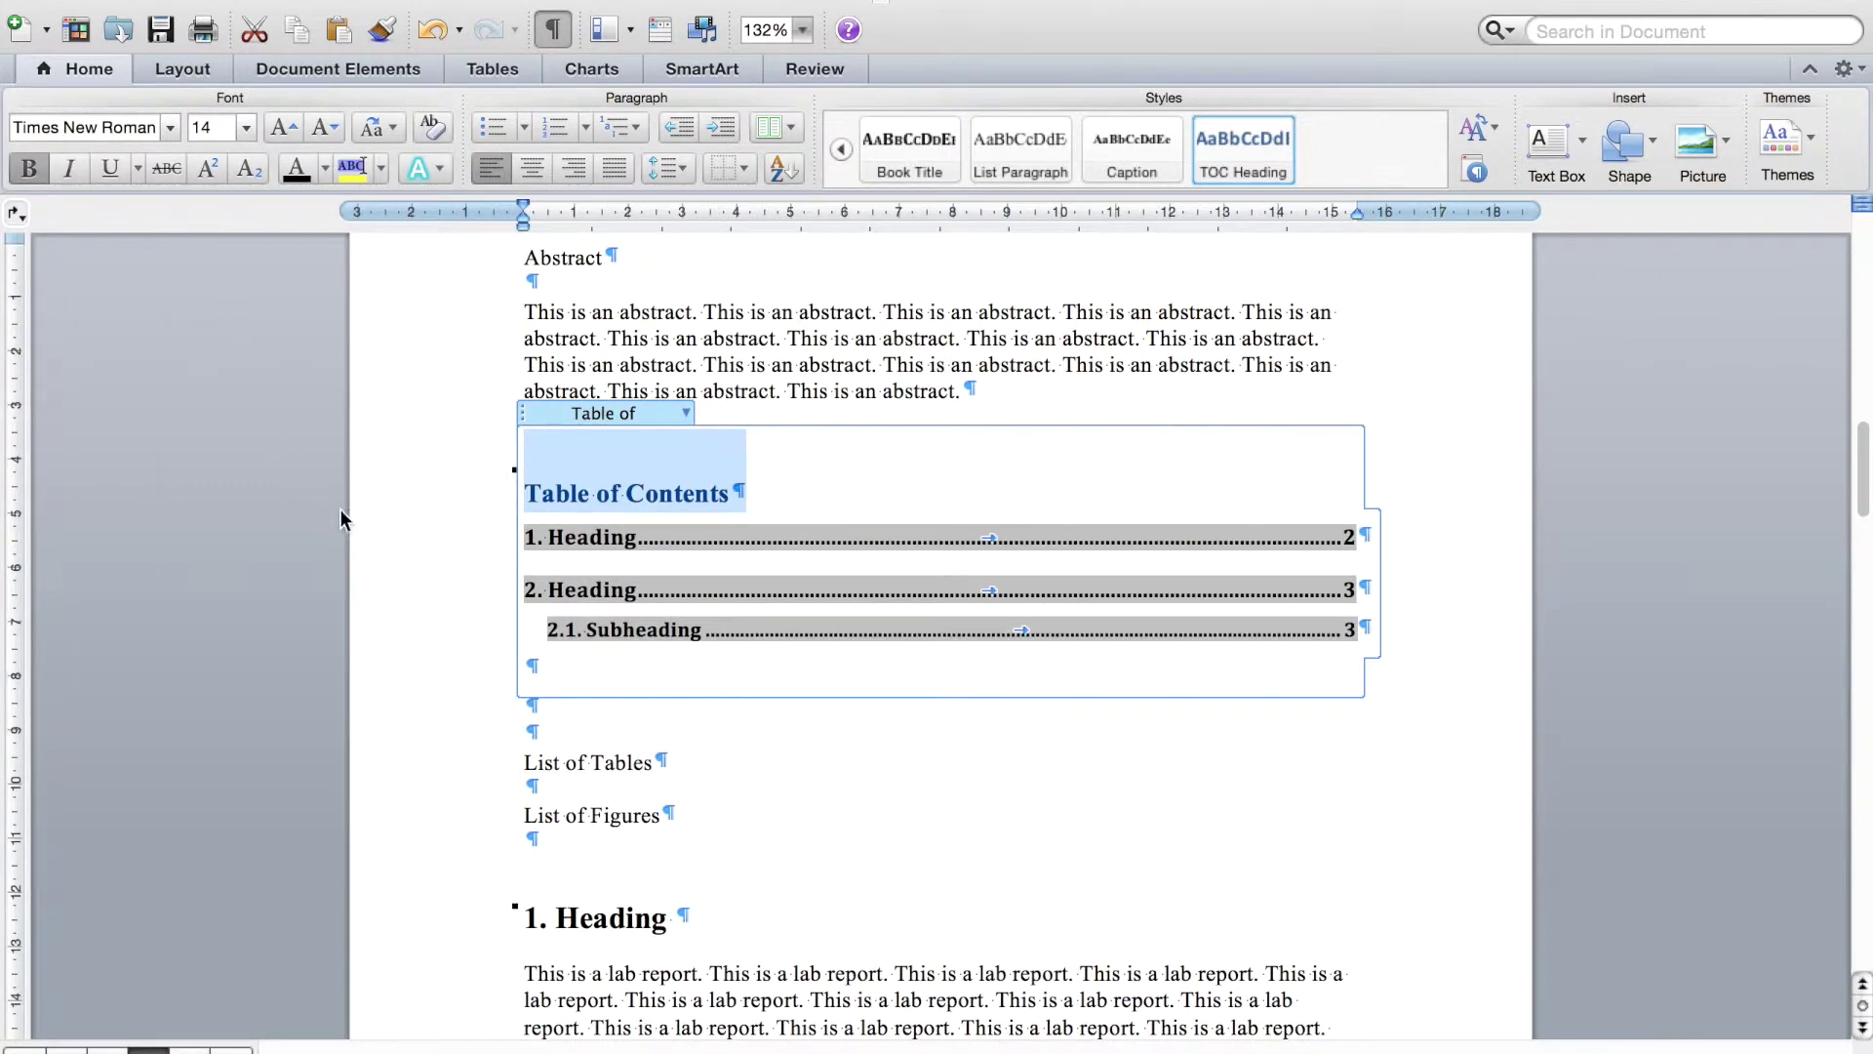
{"action": "left_click", "coordinate": [249, 128]}
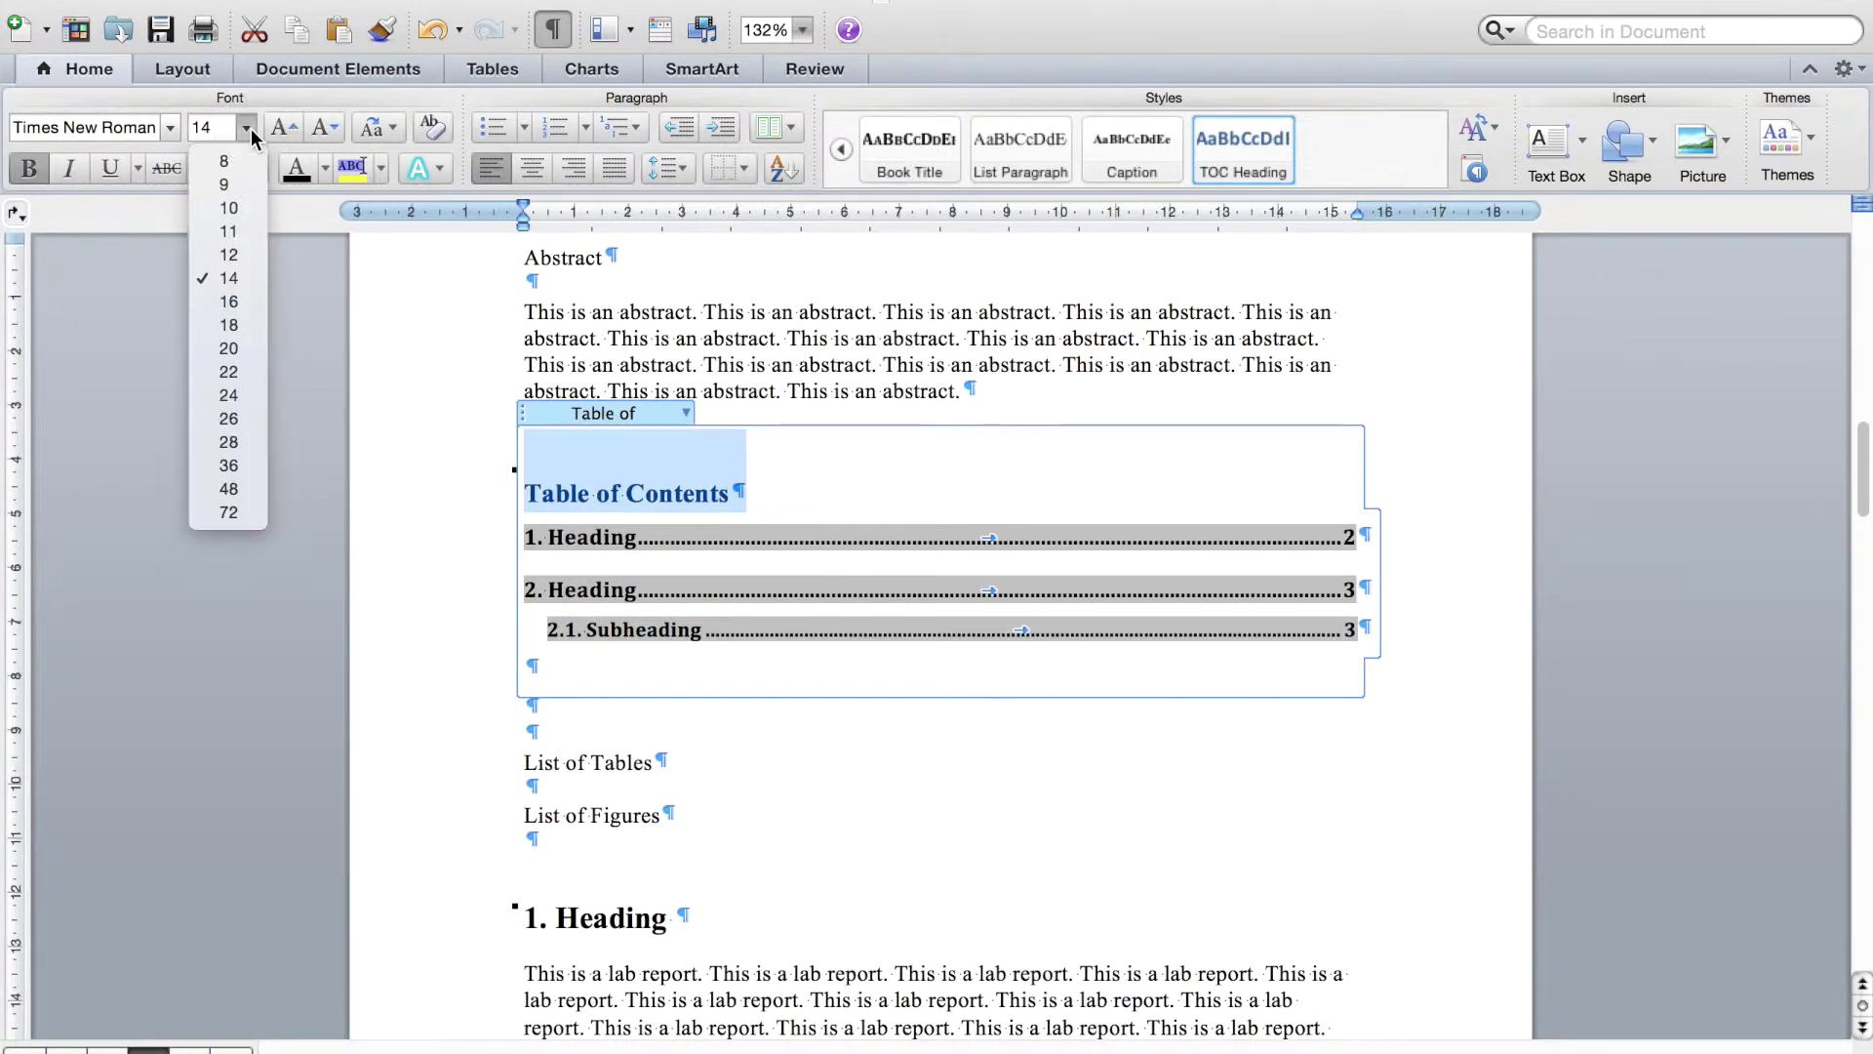
{"action": "left_click", "coordinate": [232, 297]}
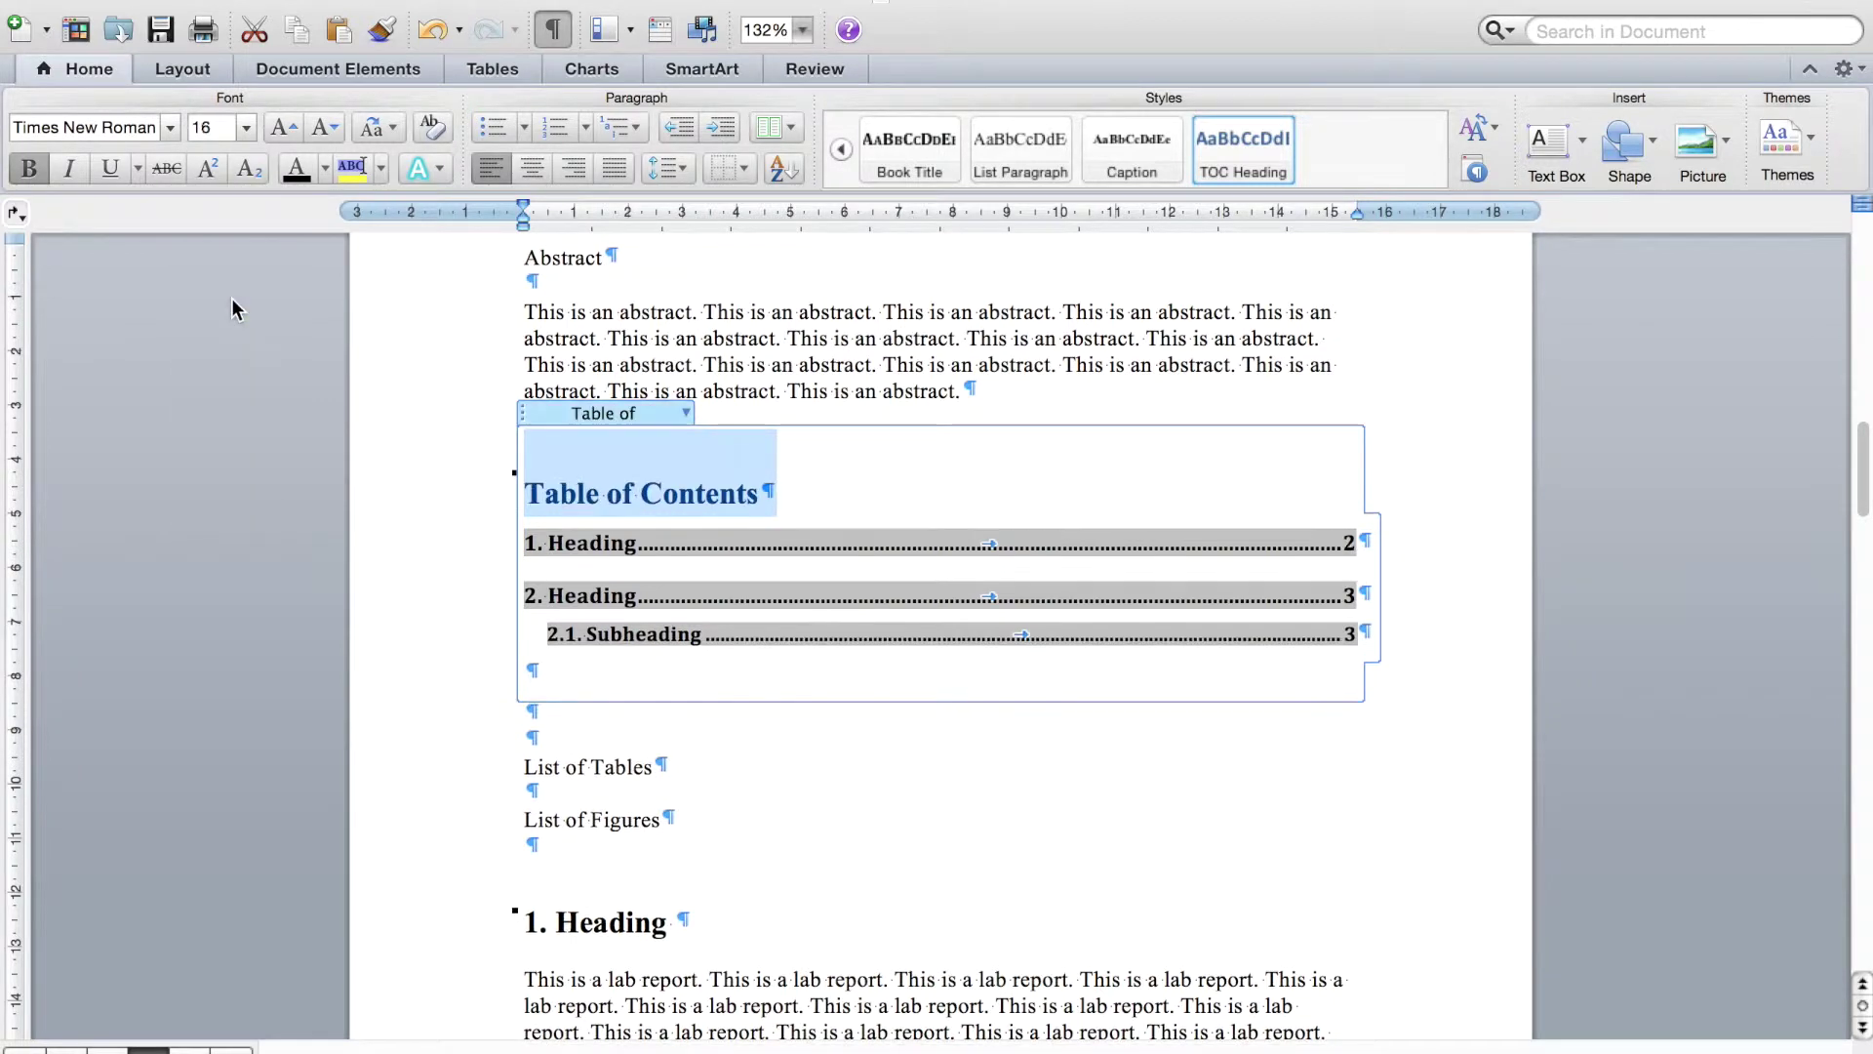
{"action": "left_click", "coordinate": [296, 167]}
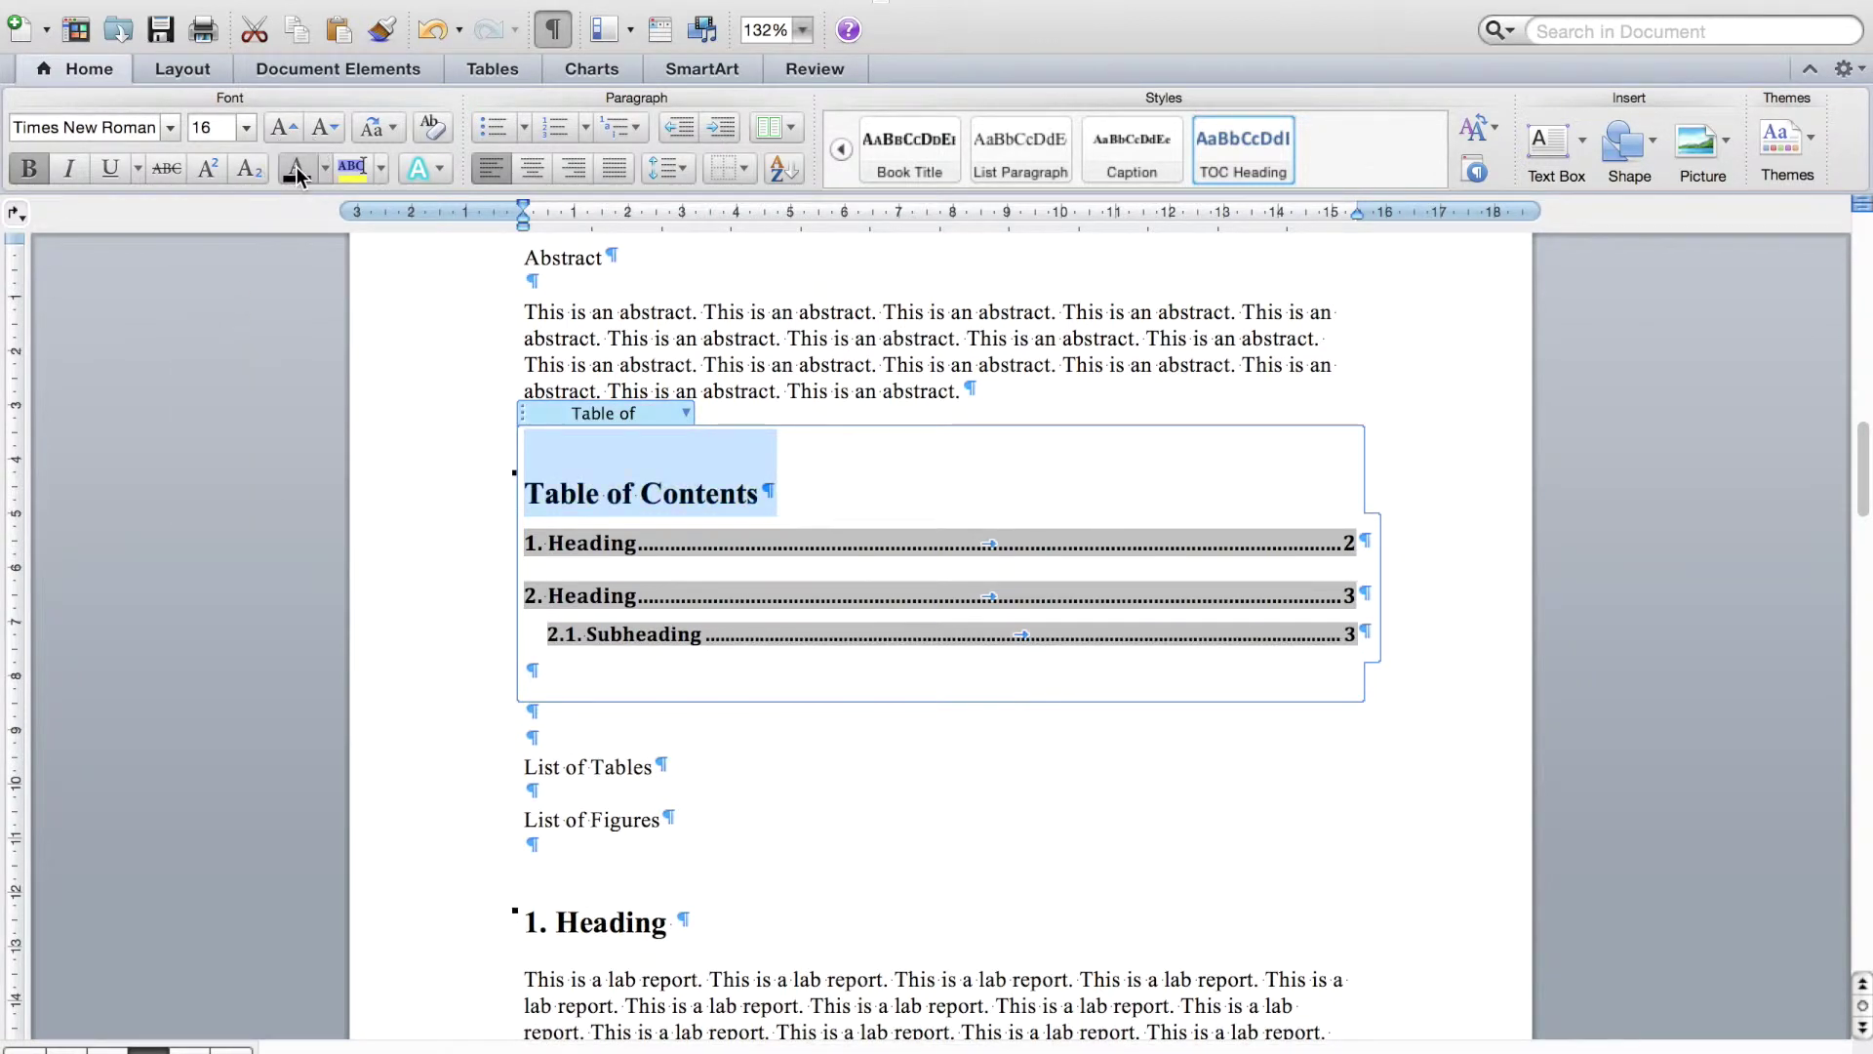
{"action": "left_click", "coordinate": [906, 807]}
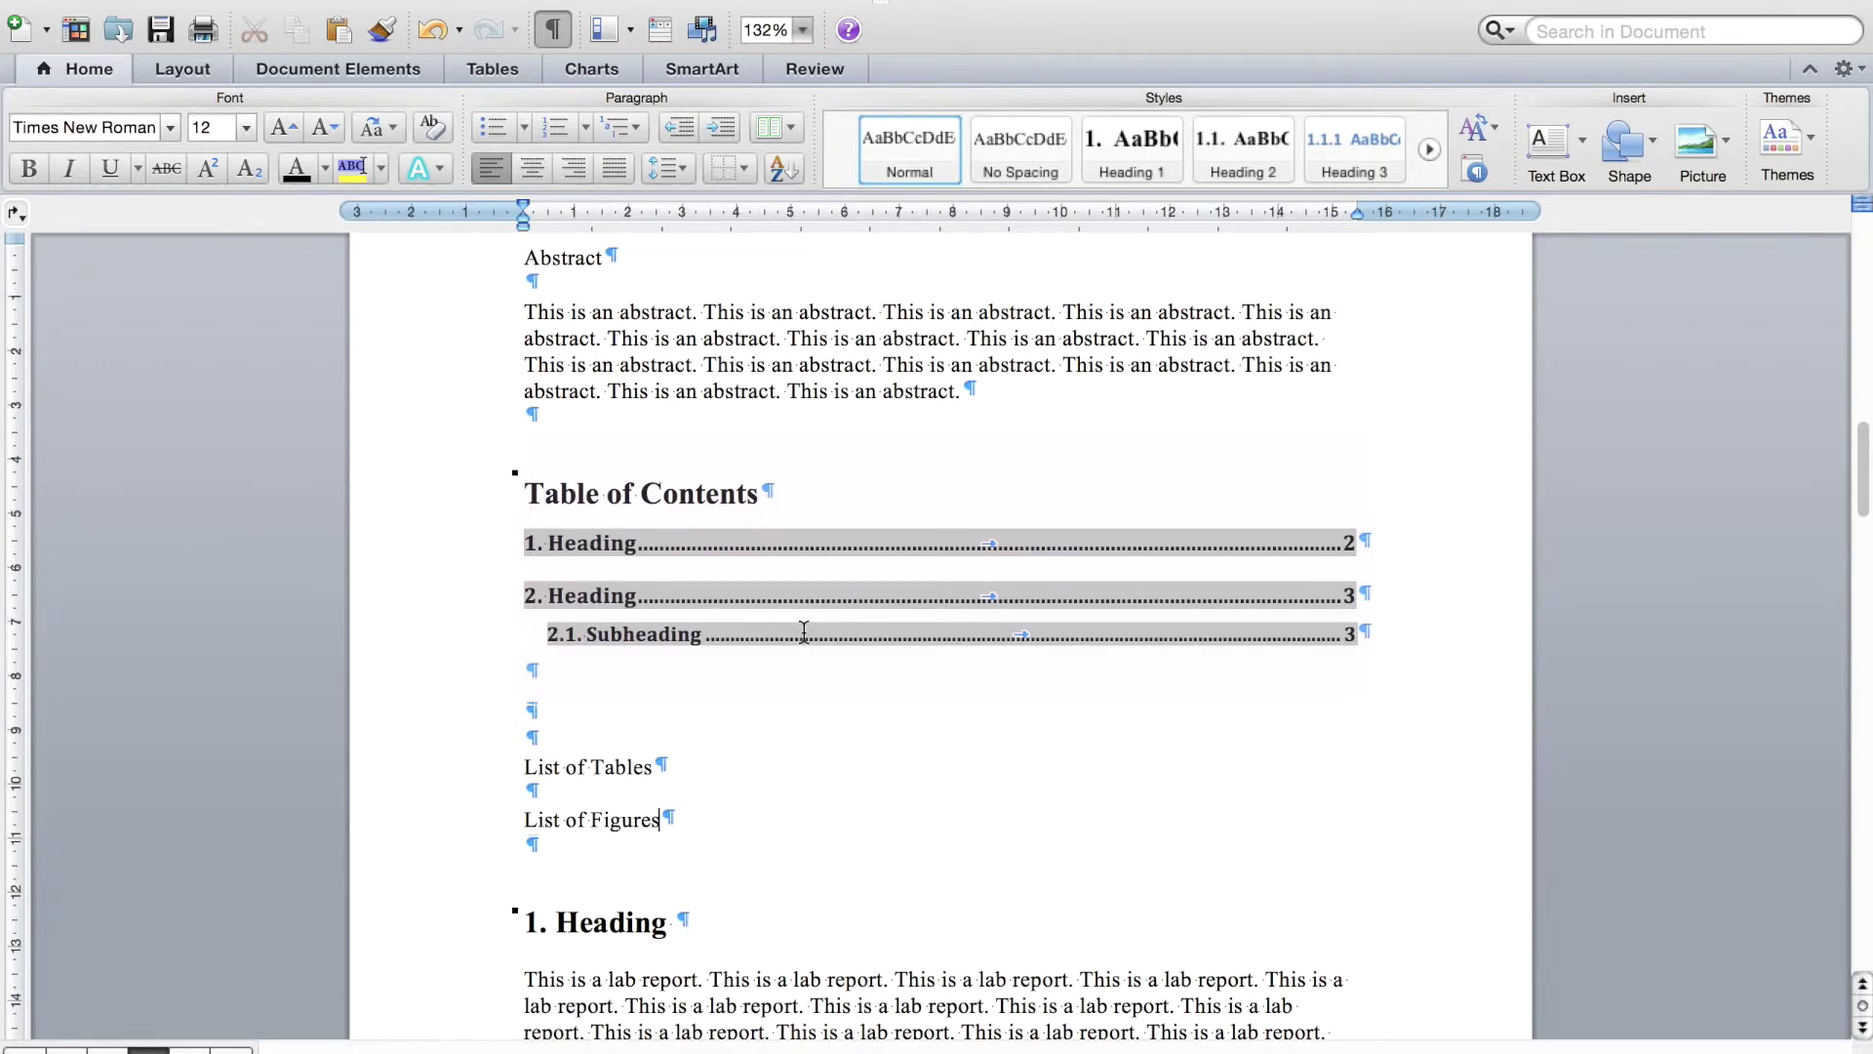
Step: Format the "List of Tables" line as a bold, size 16 title
{"action": "left_click_drag", "start_coordinate": [650, 766], "coordinate": [509, 770]}
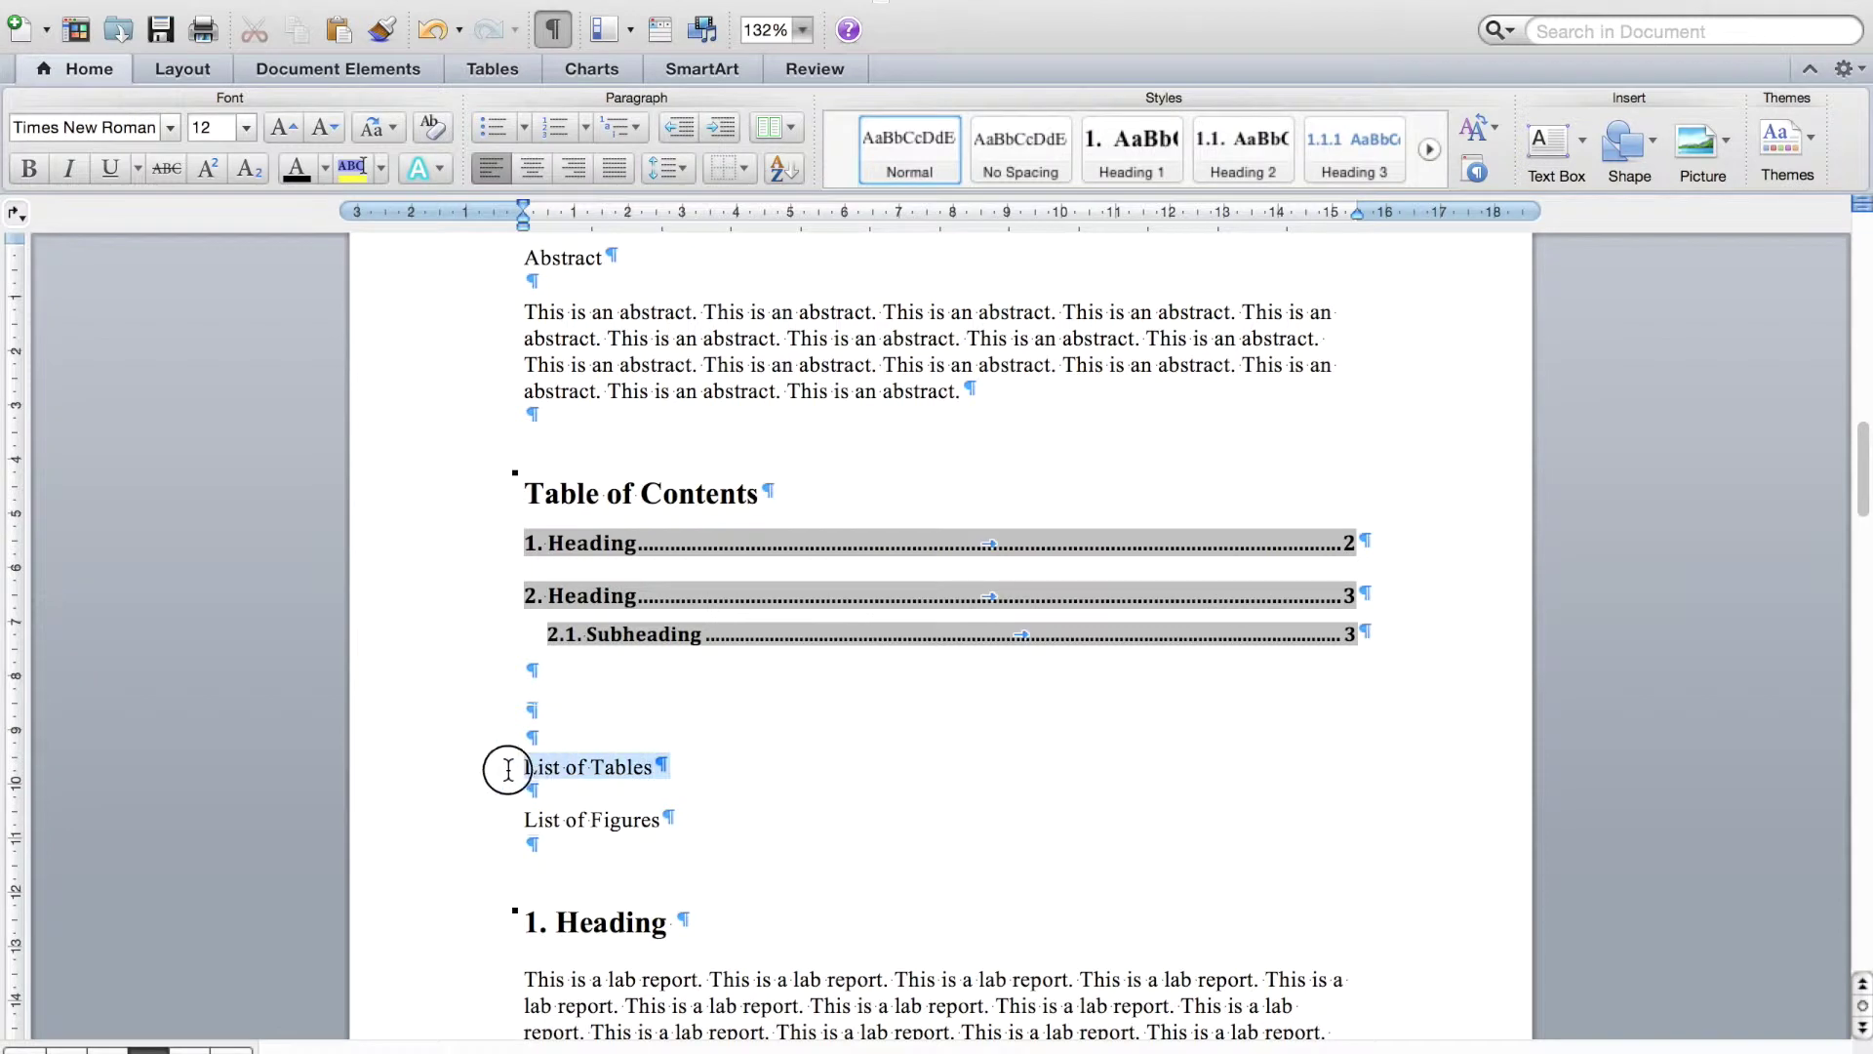
{"action": "left_click", "coordinate": [171, 127]}
{"action": "mouse_move", "coordinate": [132, 339]}
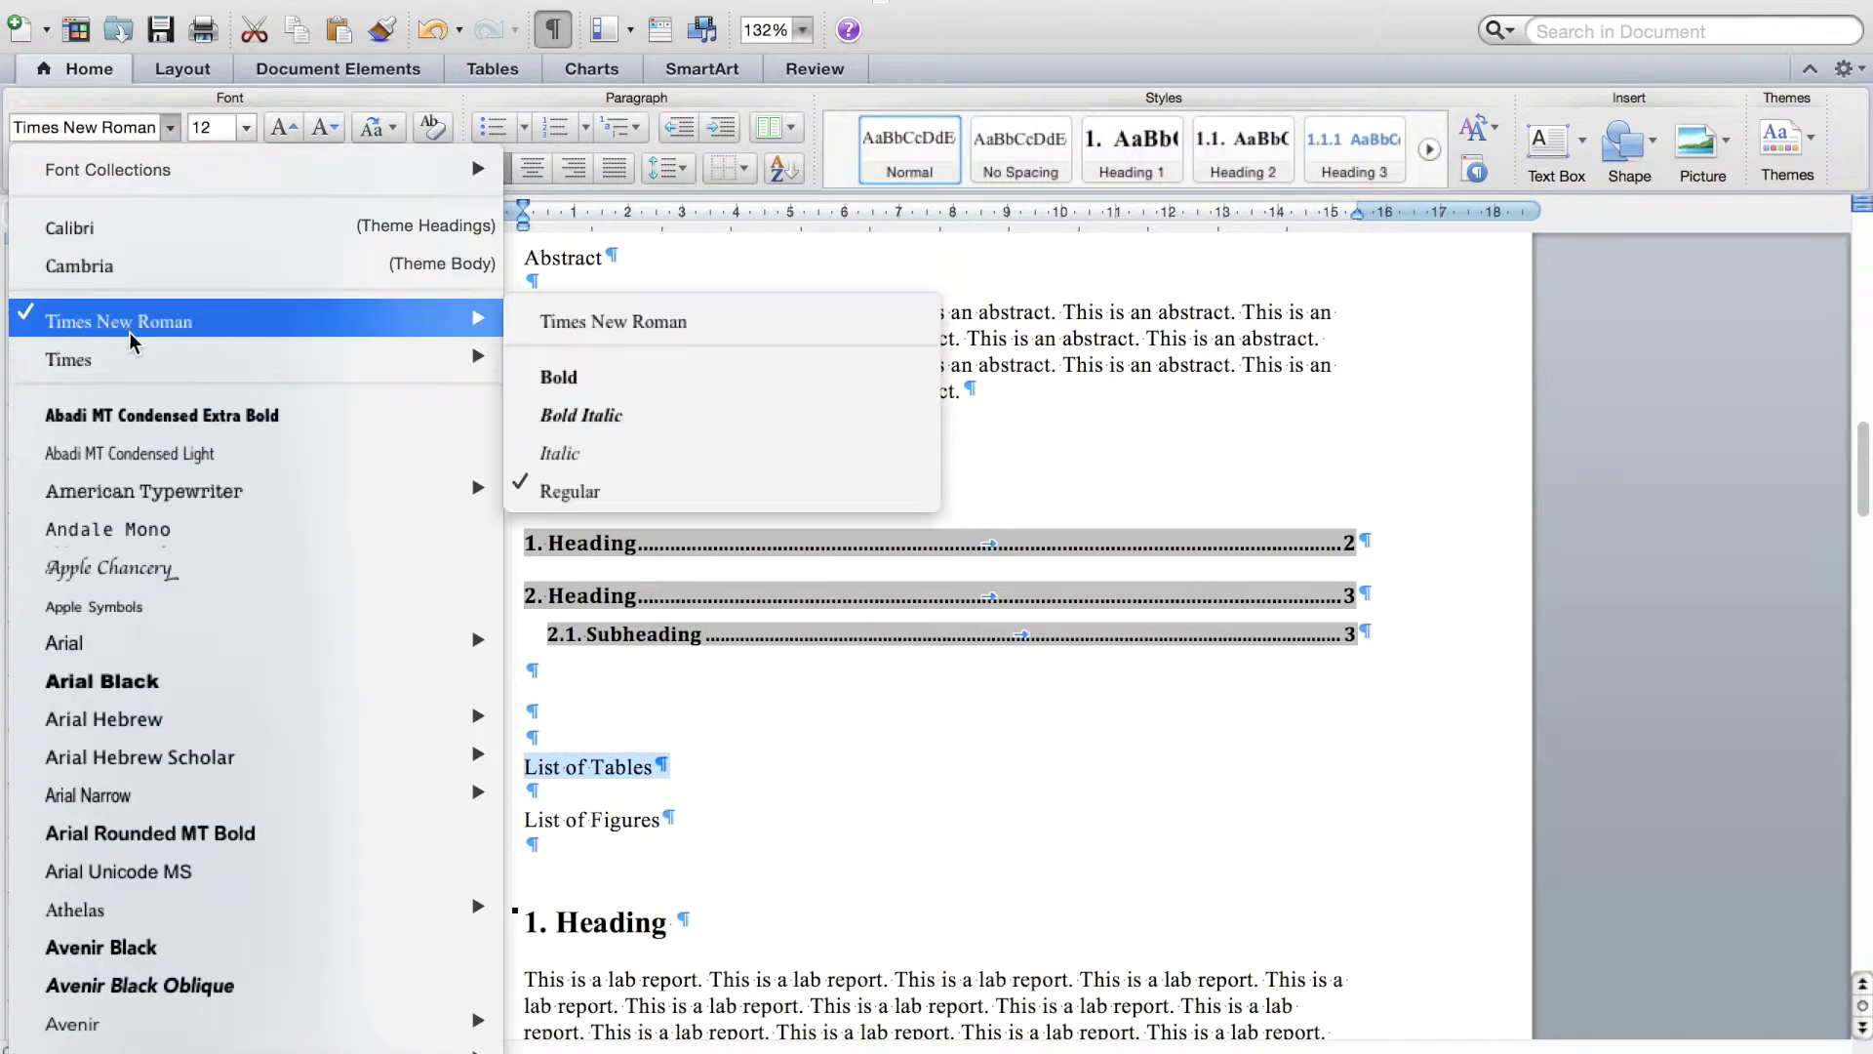
{"action": "left_click", "coordinate": [242, 125]}
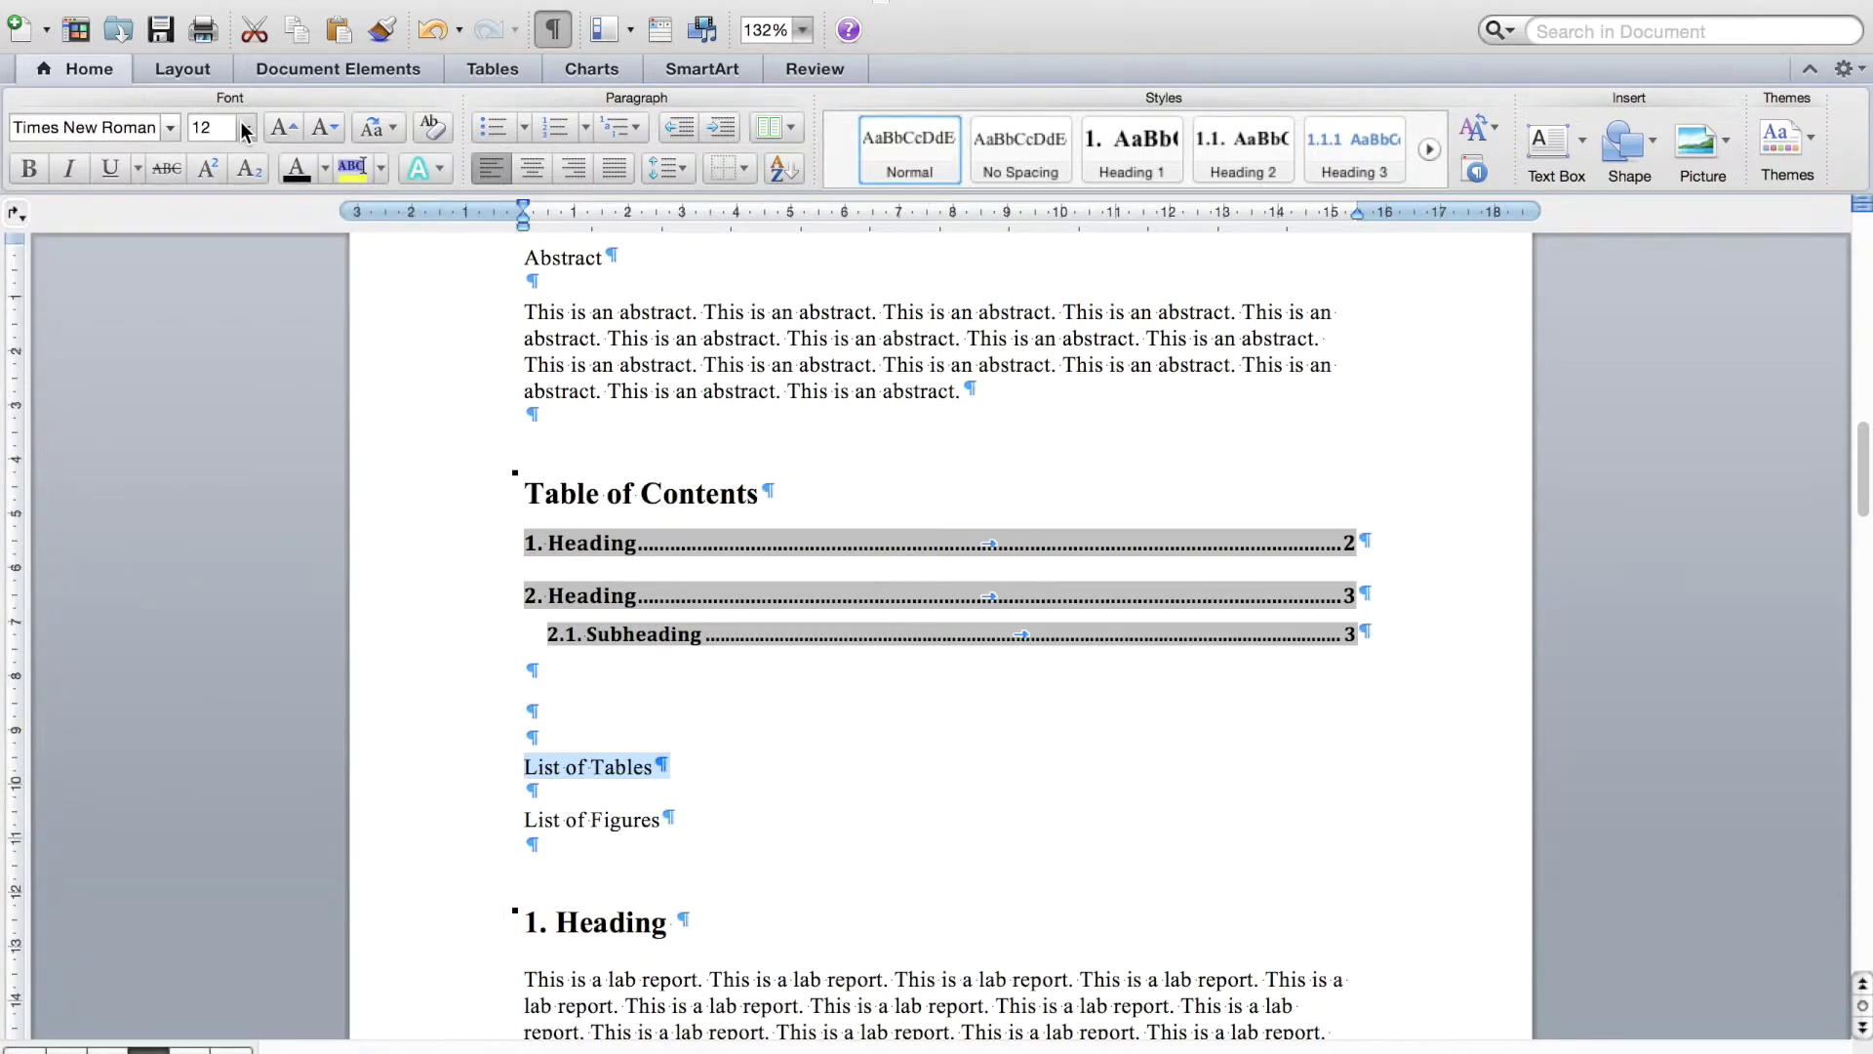
{"action": "left_click", "coordinate": [242, 126]}
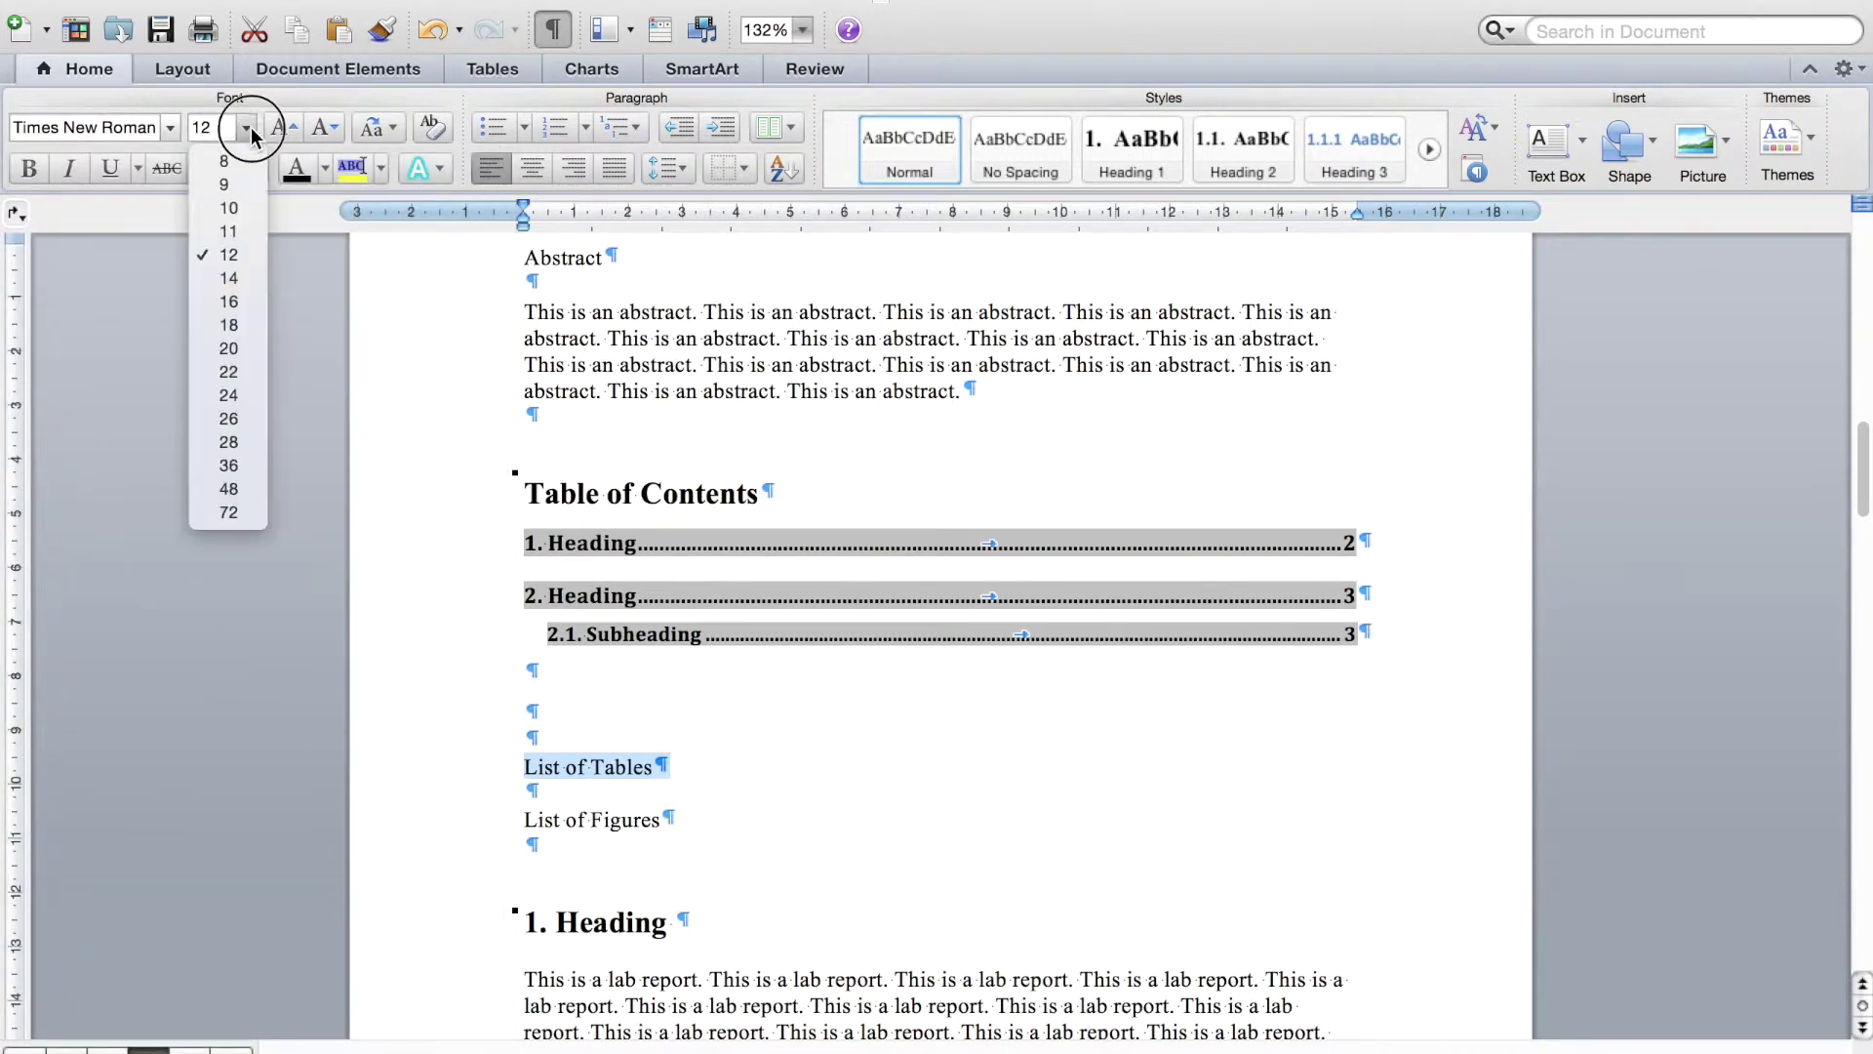
{"action": "left_click", "coordinate": [244, 295]}
{"action": "left_click", "coordinate": [29, 168]}
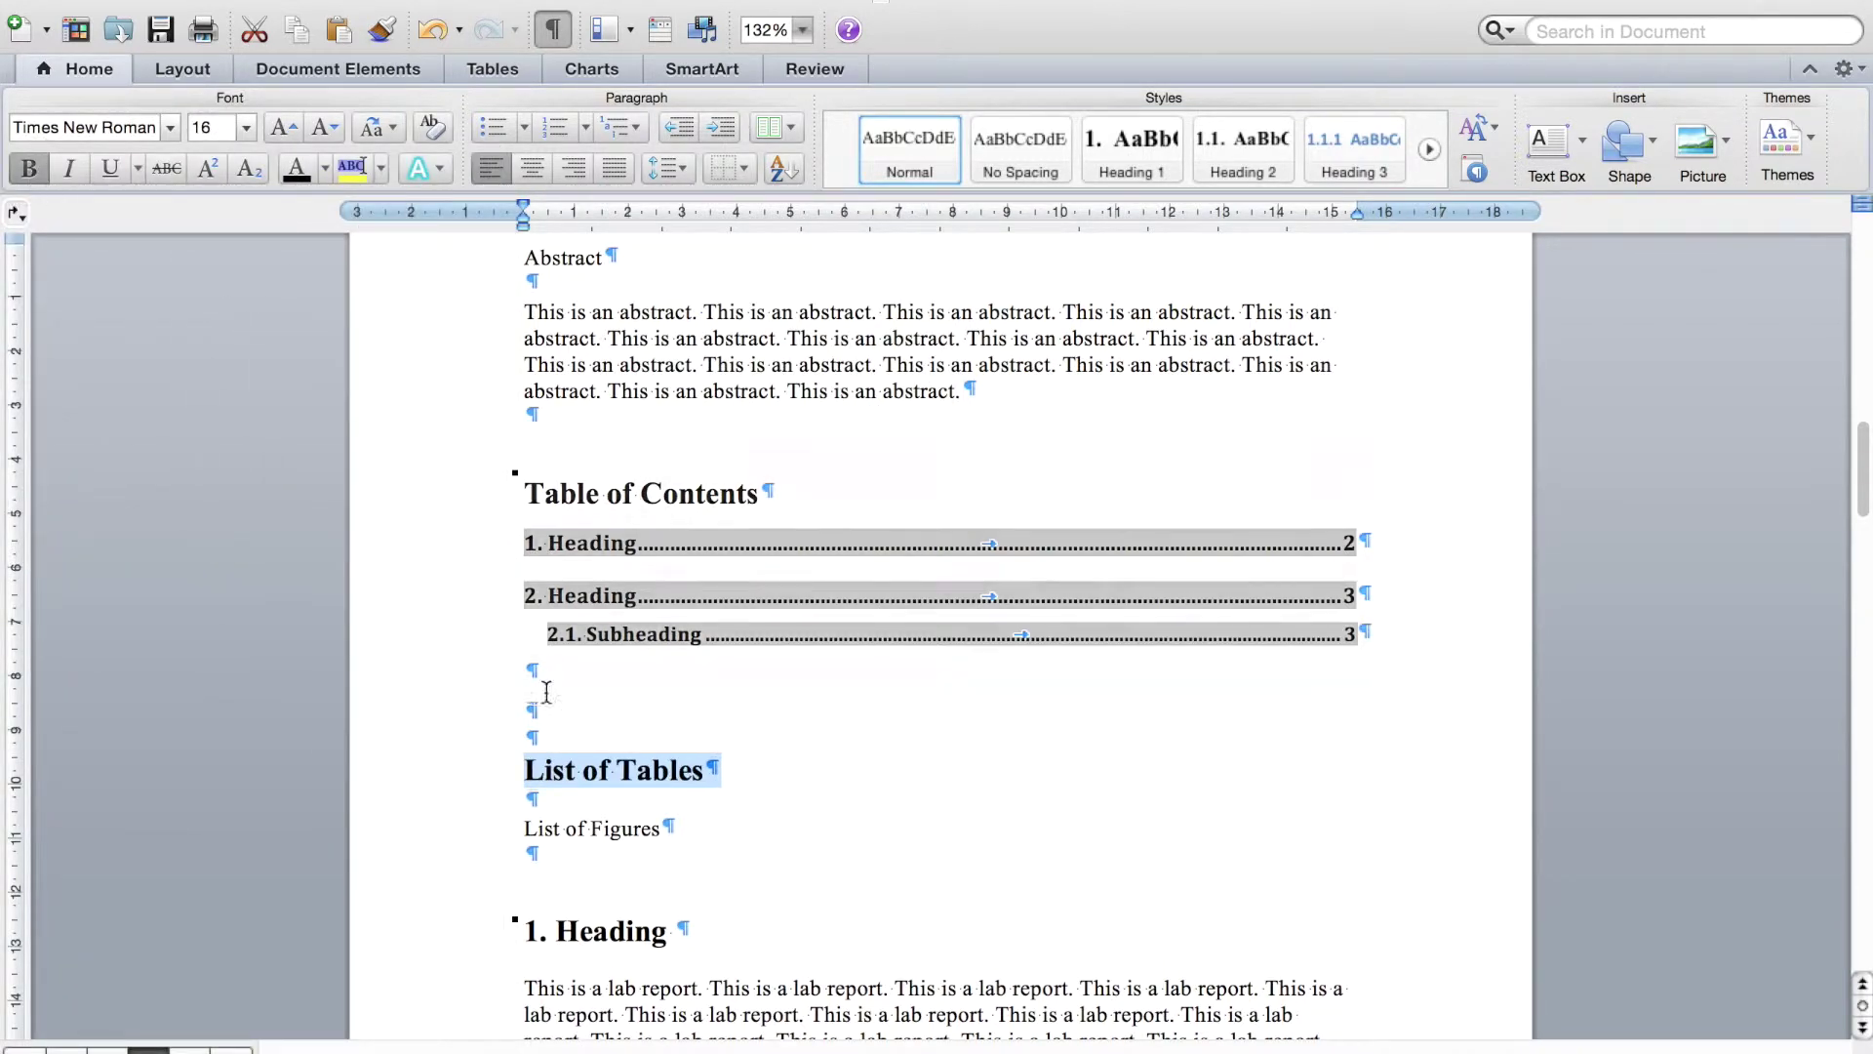
Step: Make the "List of Figures" line bold and set its font size to 16
{"action": "left_click_drag", "start_coordinate": [665, 820], "coordinate": [524, 829]}
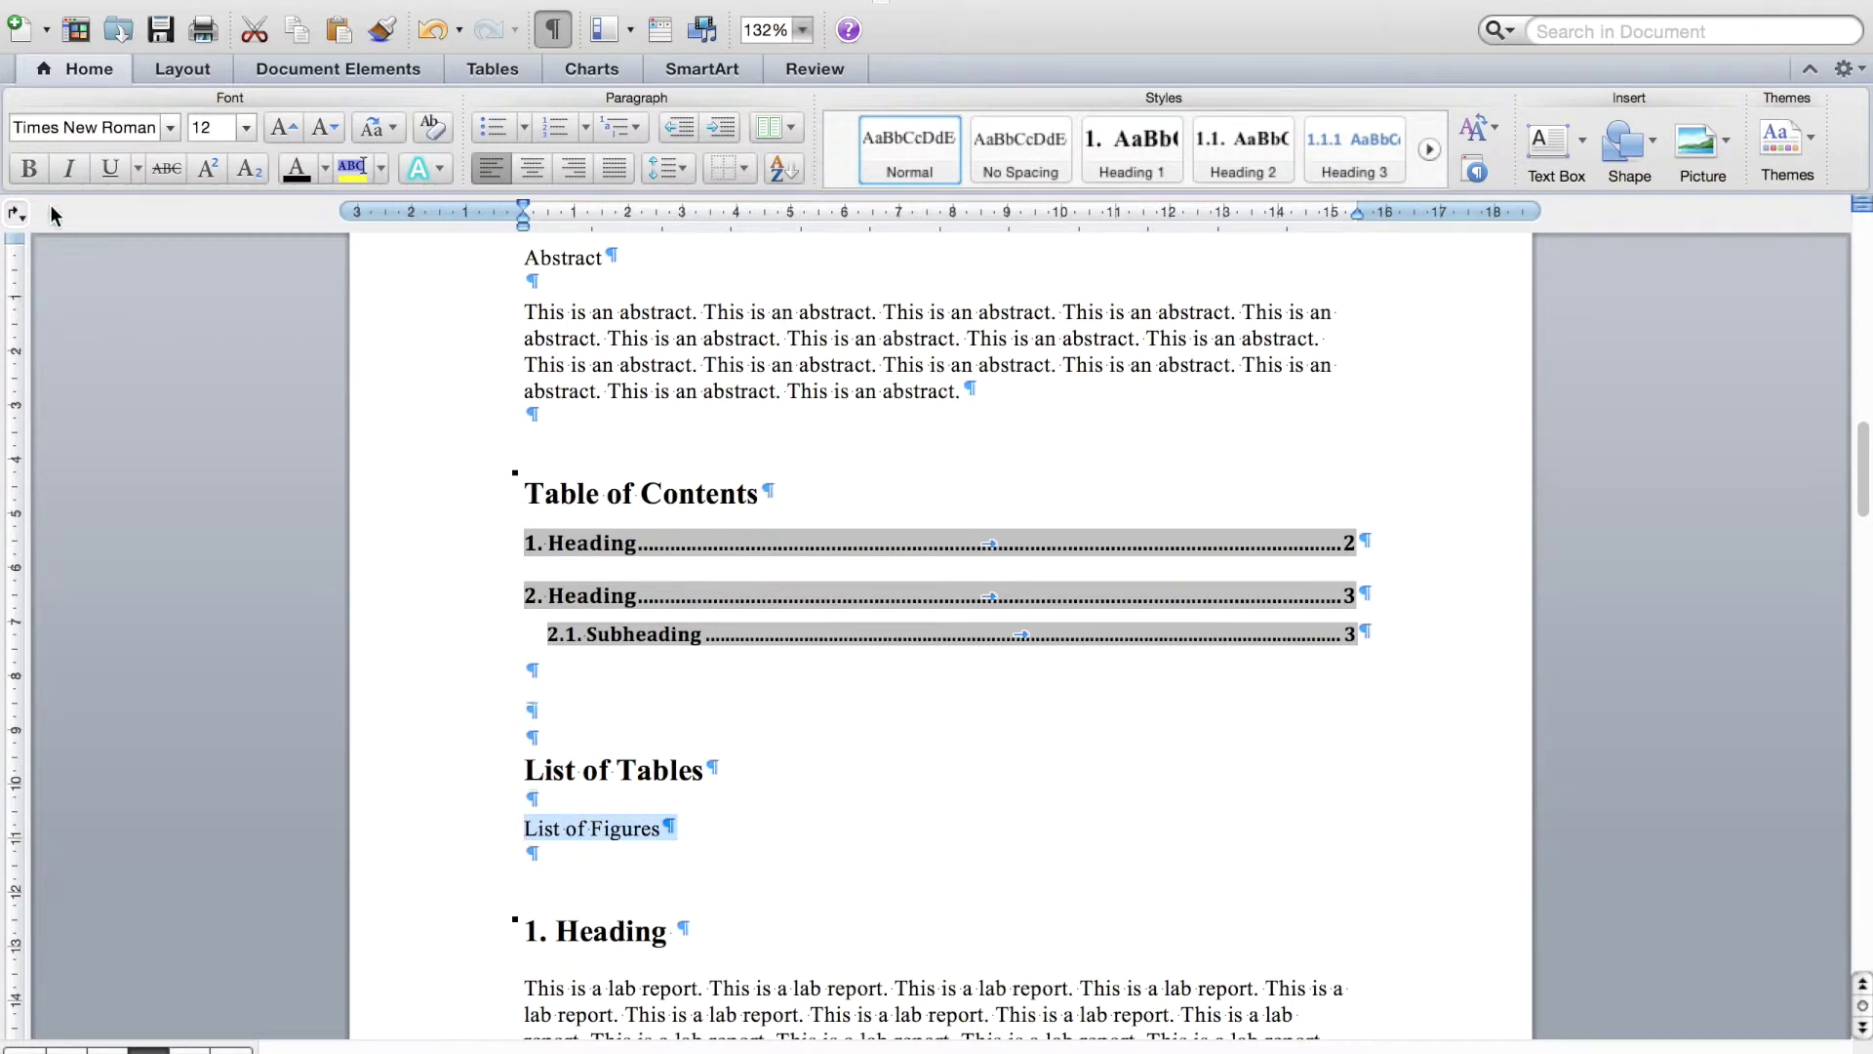
{"action": "left_click", "coordinate": [29, 168]}
{"action": "left_click", "coordinate": [246, 127]}
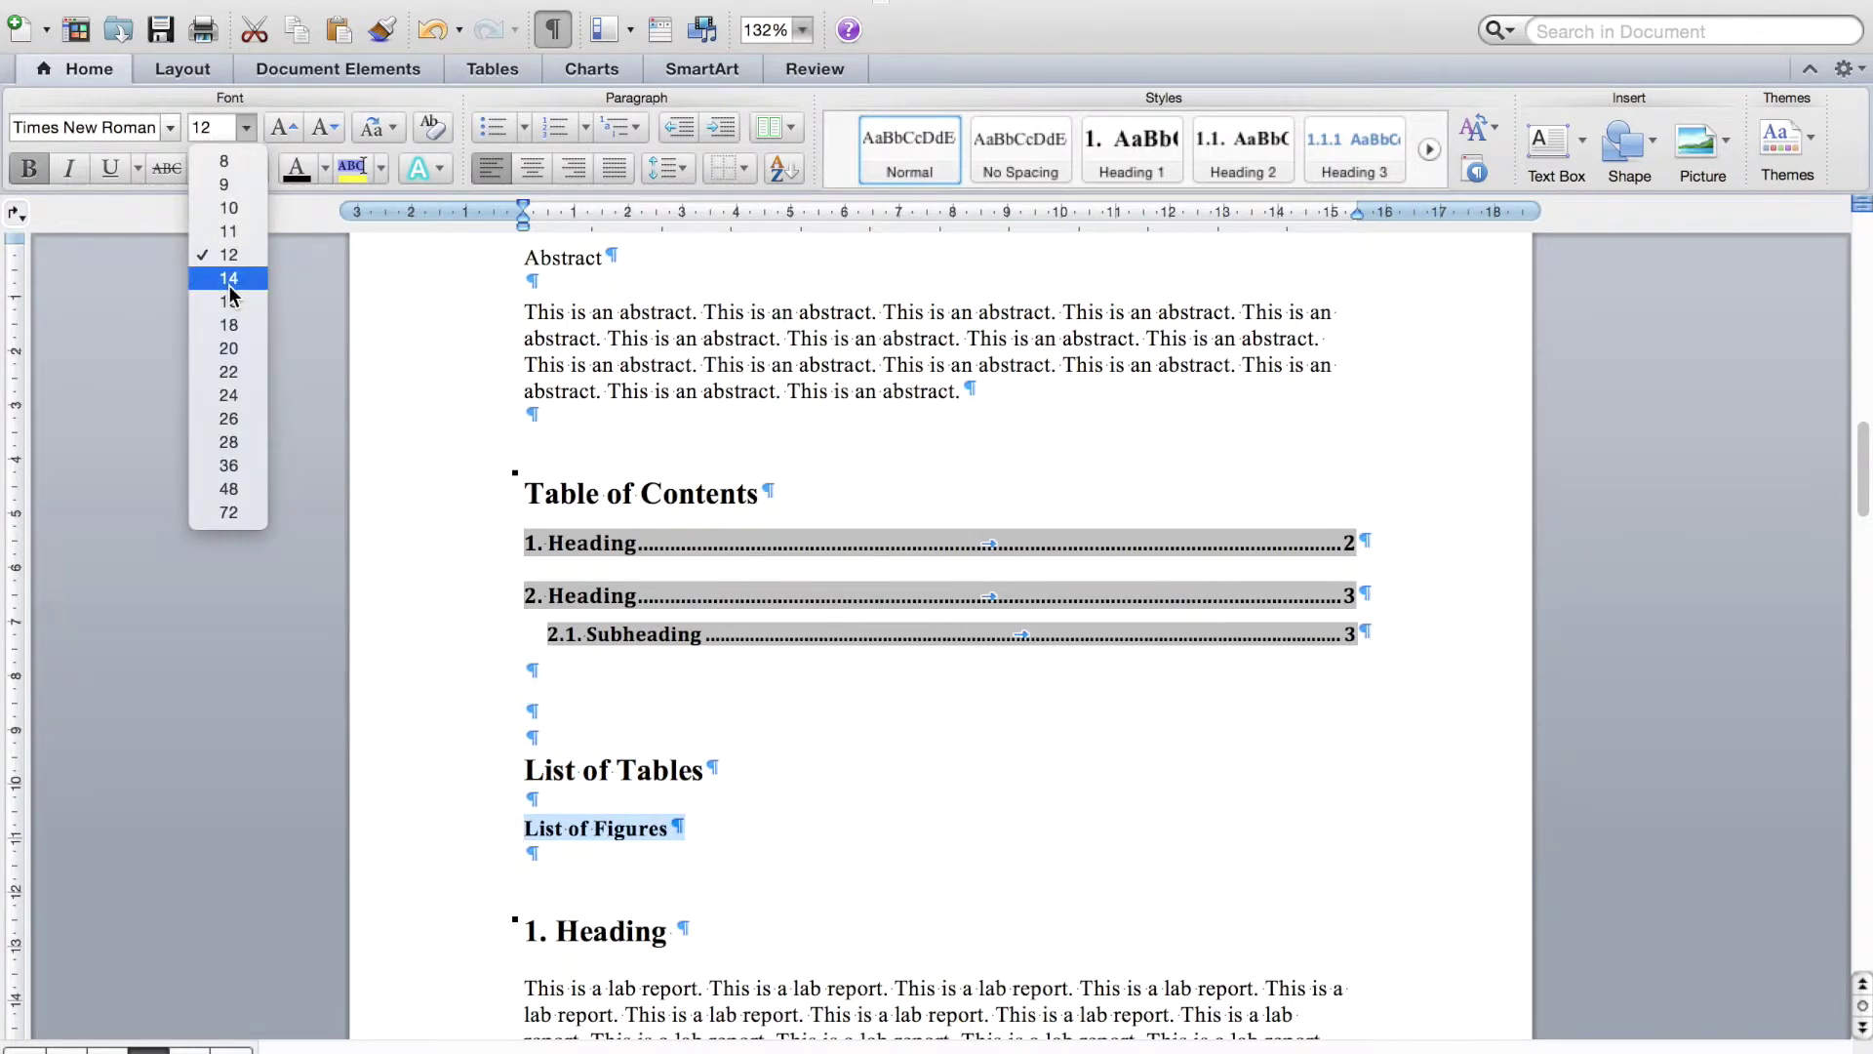
{"action": "left_click", "coordinate": [231, 303]}
{"action": "left_click", "coordinate": [846, 796]}
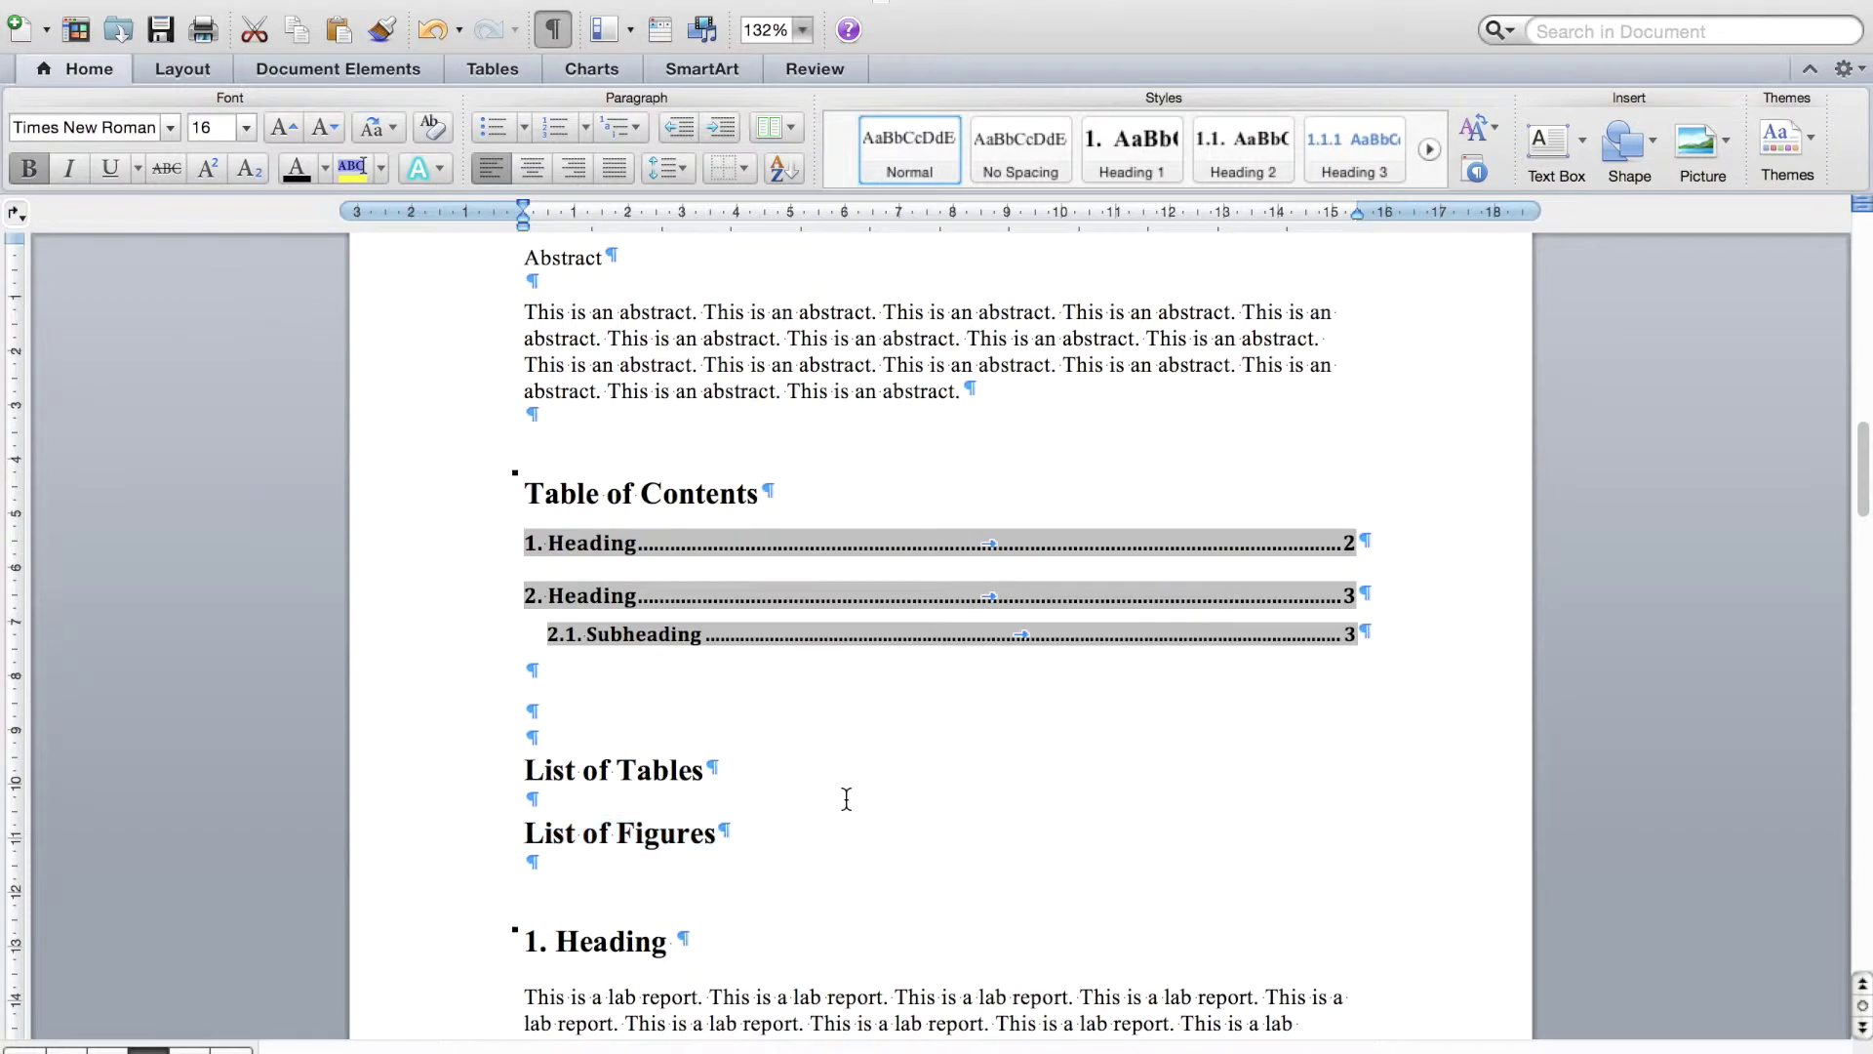
Step: Insert a list of the Table captions on a new line below "List of Tables", using the From template format
{"action": "left_click", "coordinate": [704, 754]}
{"action": "key", "text": "Return"}
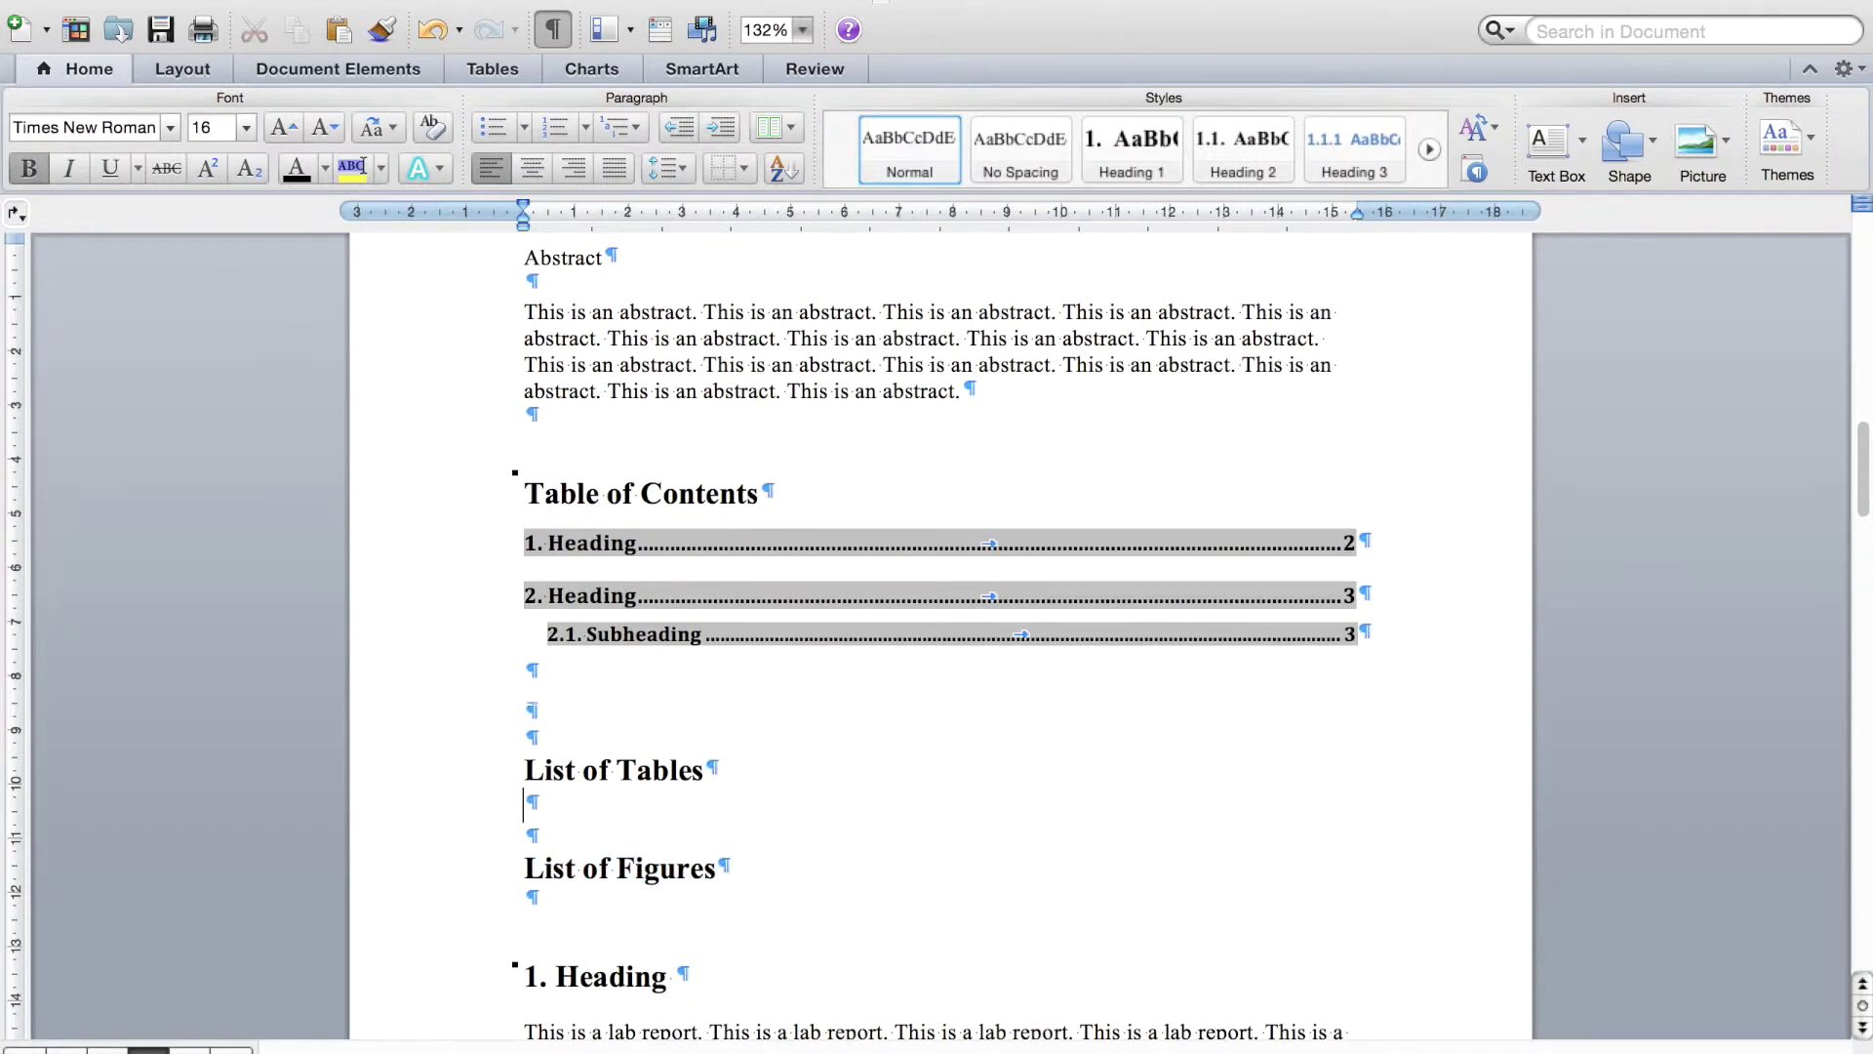
{"action": "left_click", "coordinate": [371, 0]}
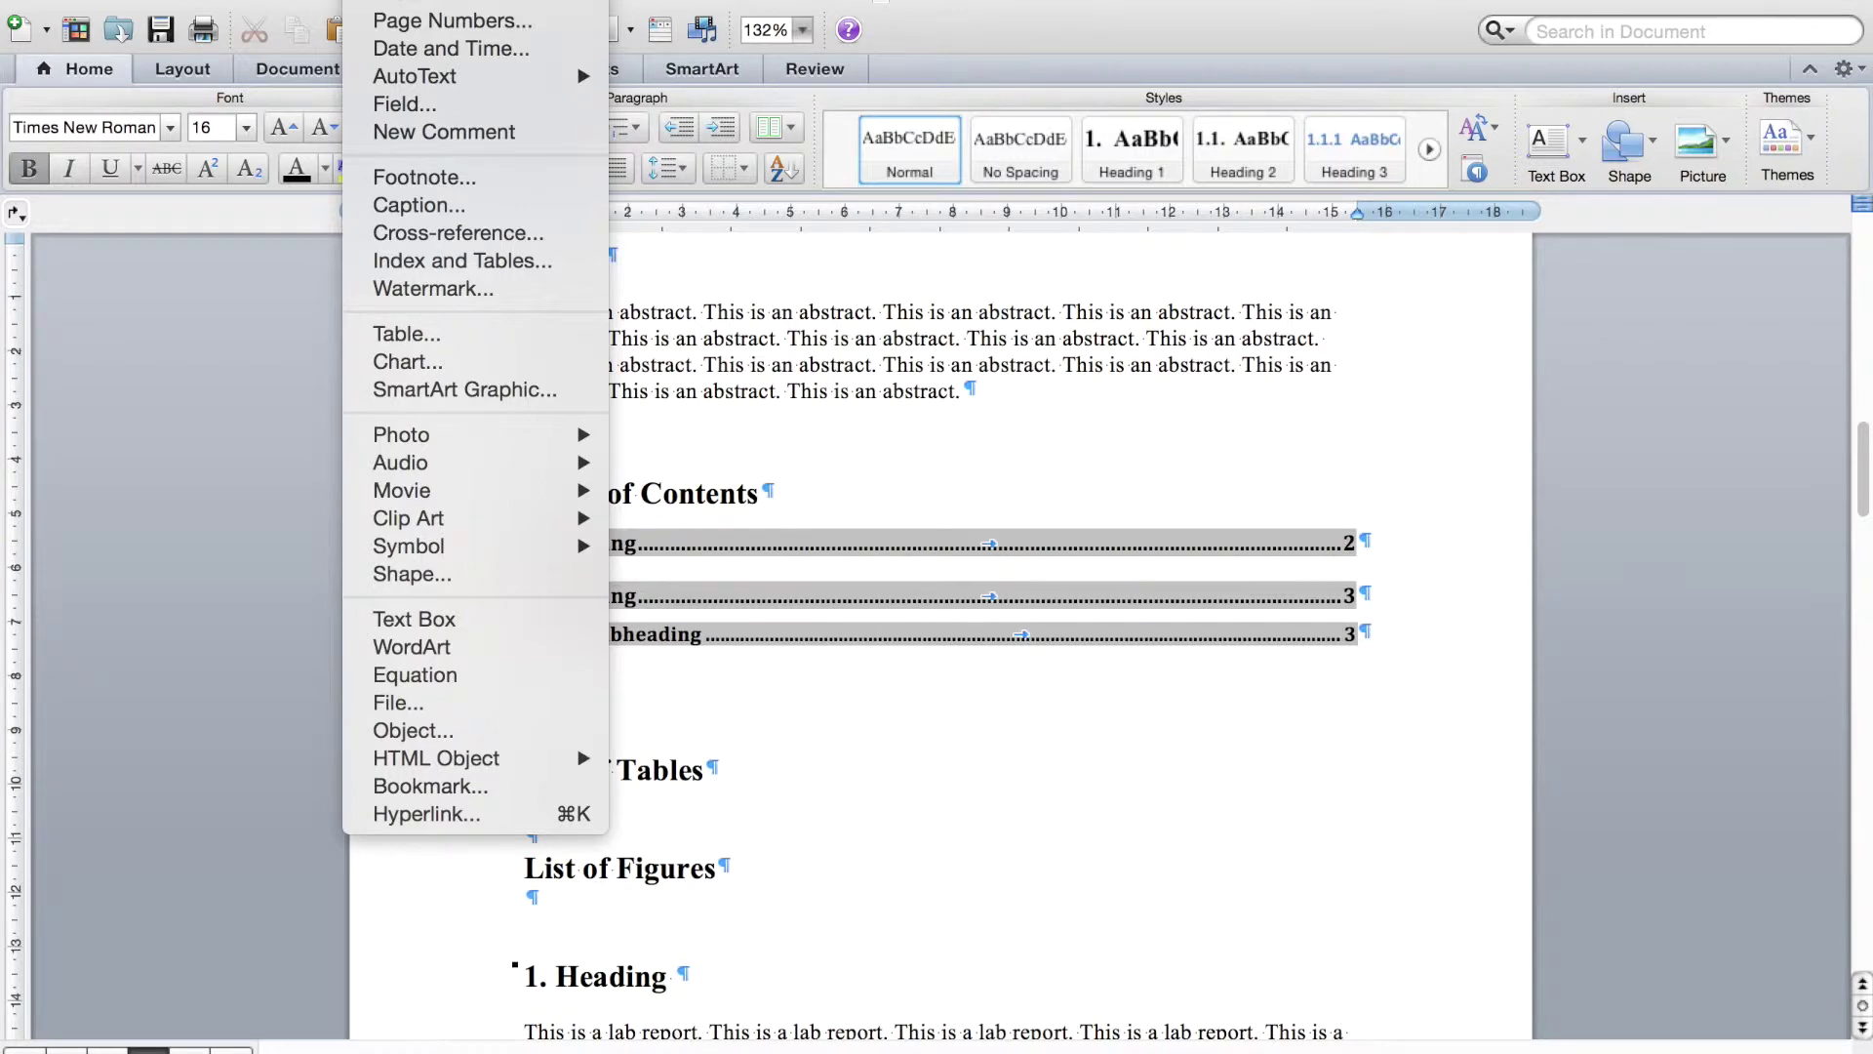
{"action": "left_click", "coordinate": [447, 268]}
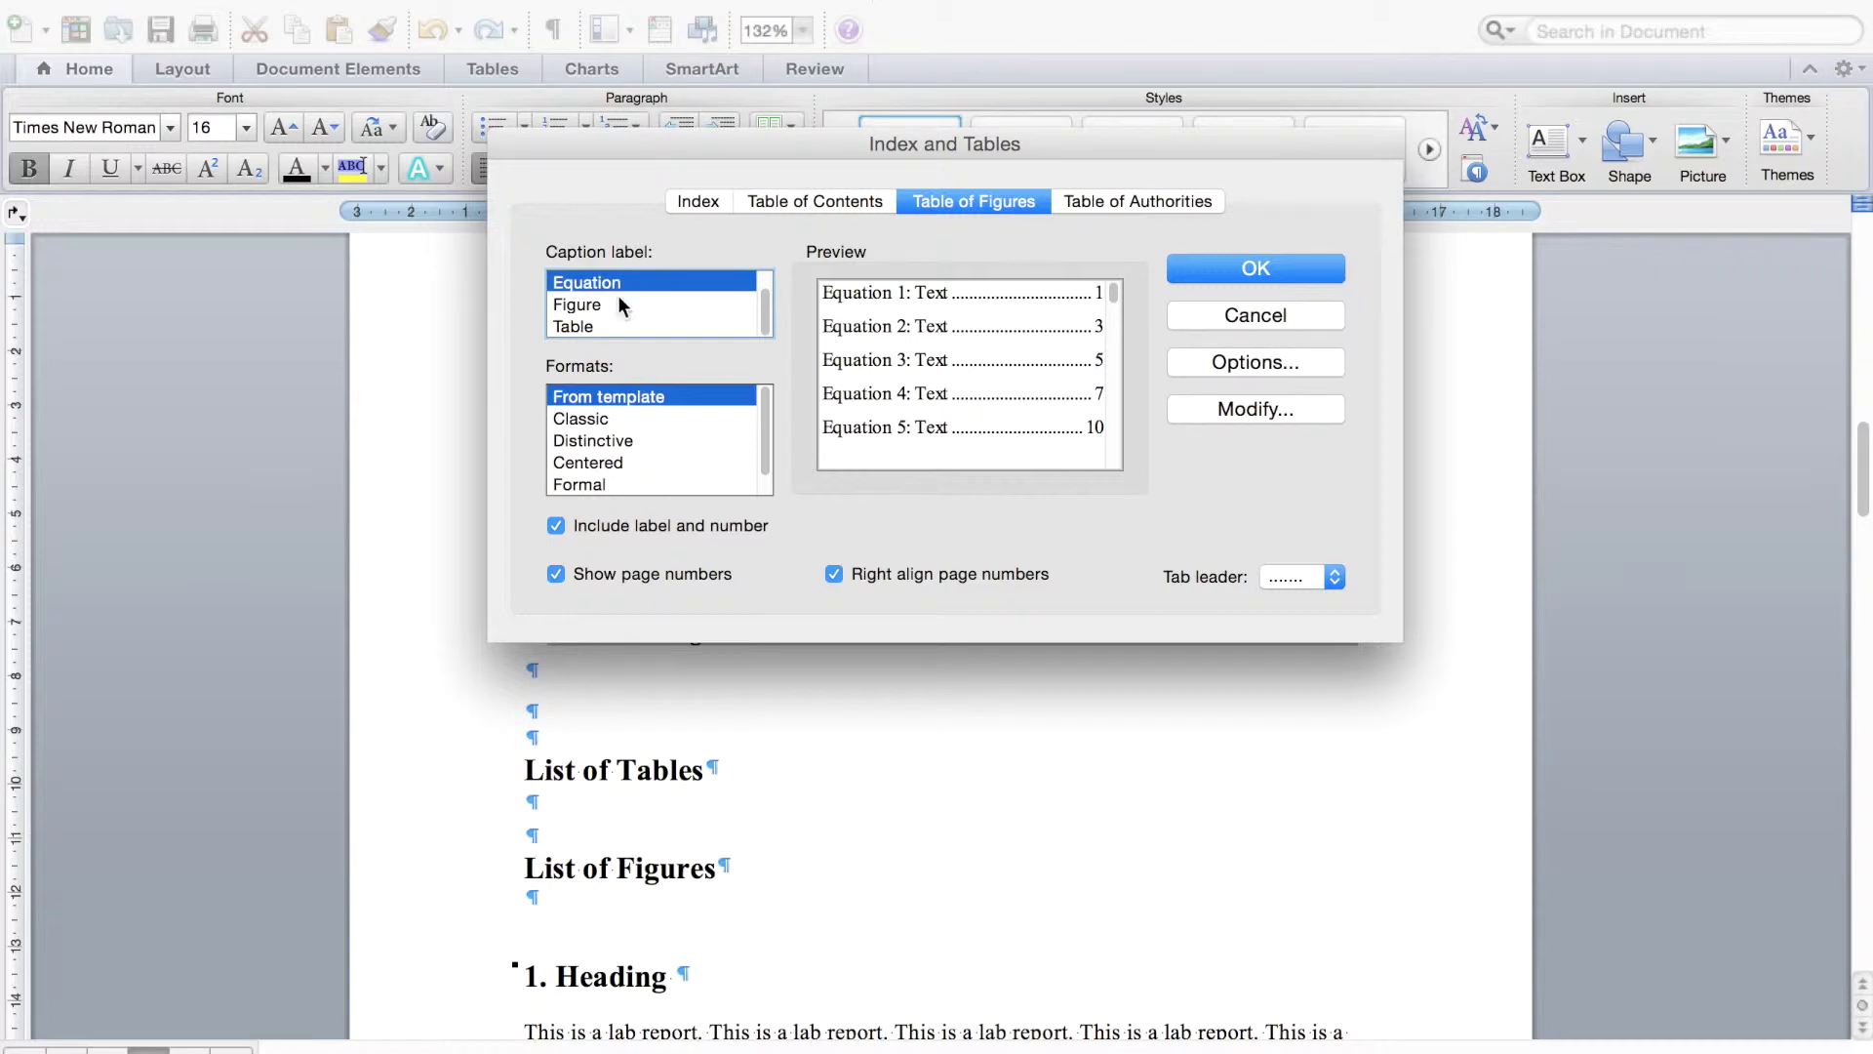
{"action": "left_click", "coordinate": [587, 322]}
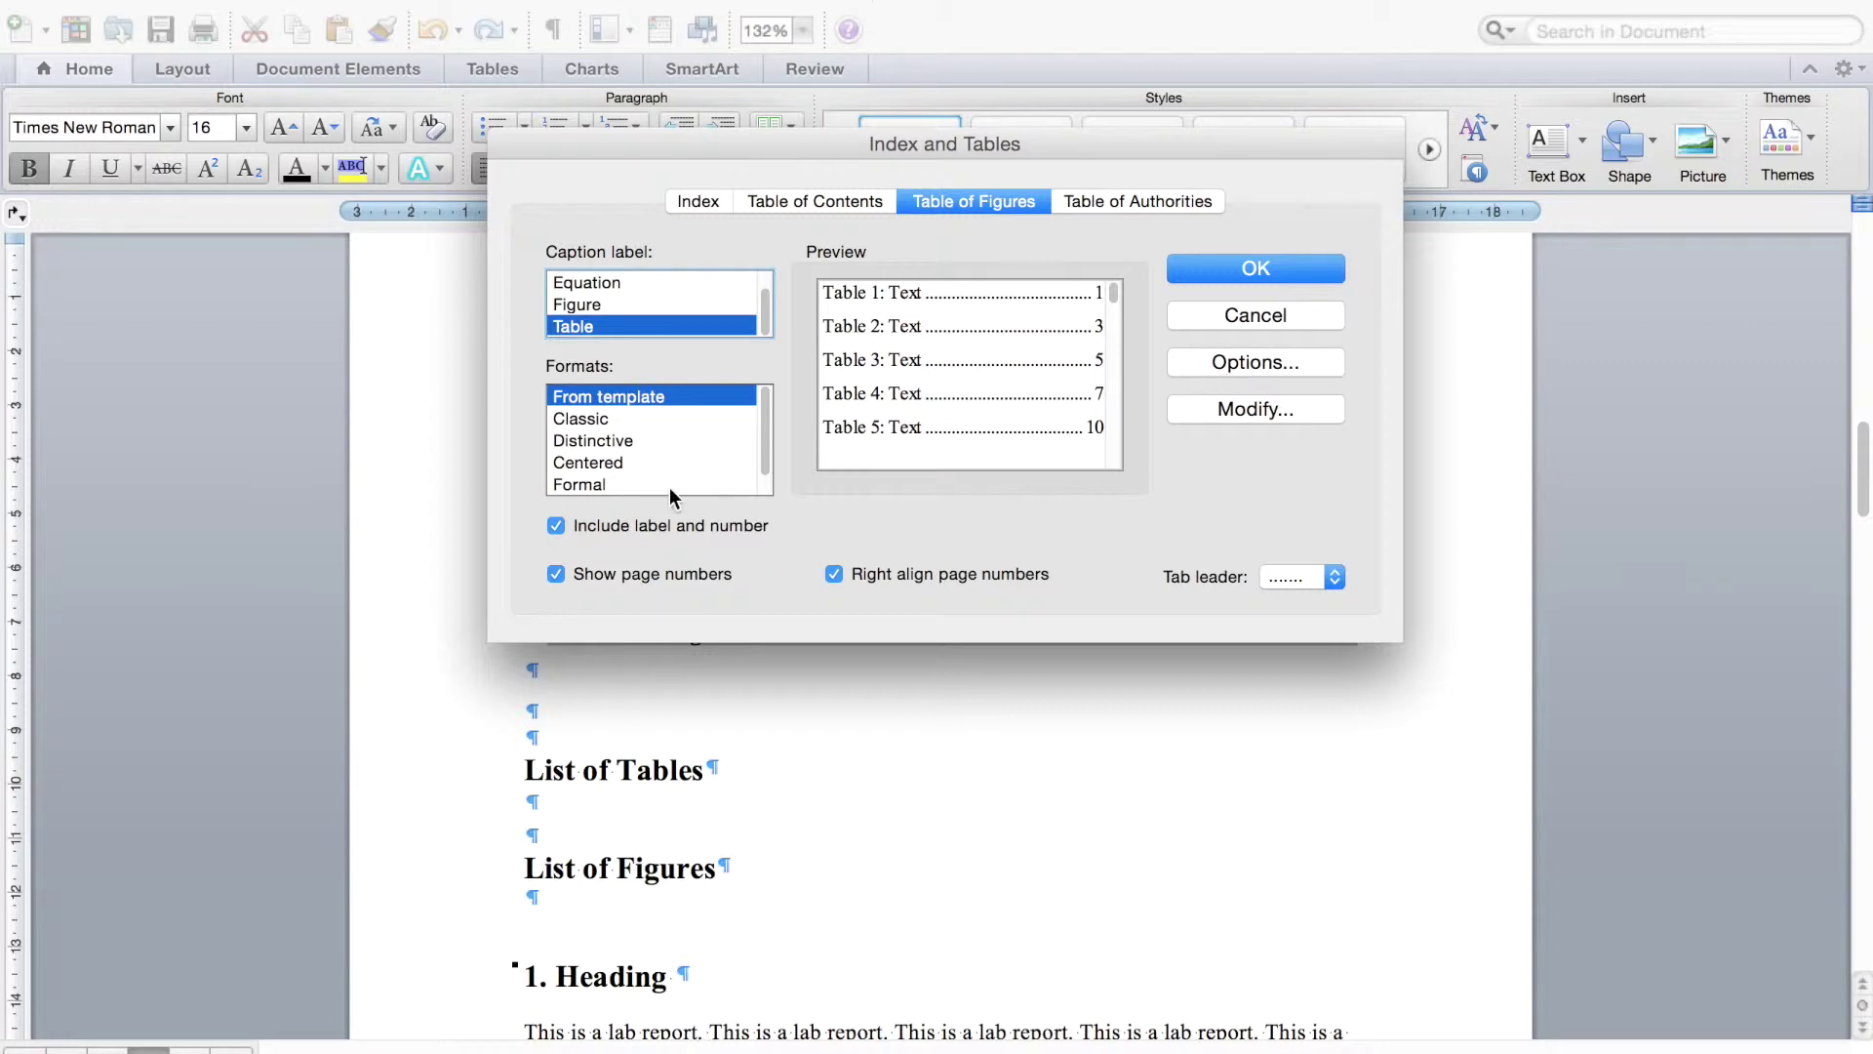
{"action": "left_click", "coordinate": [587, 421]}
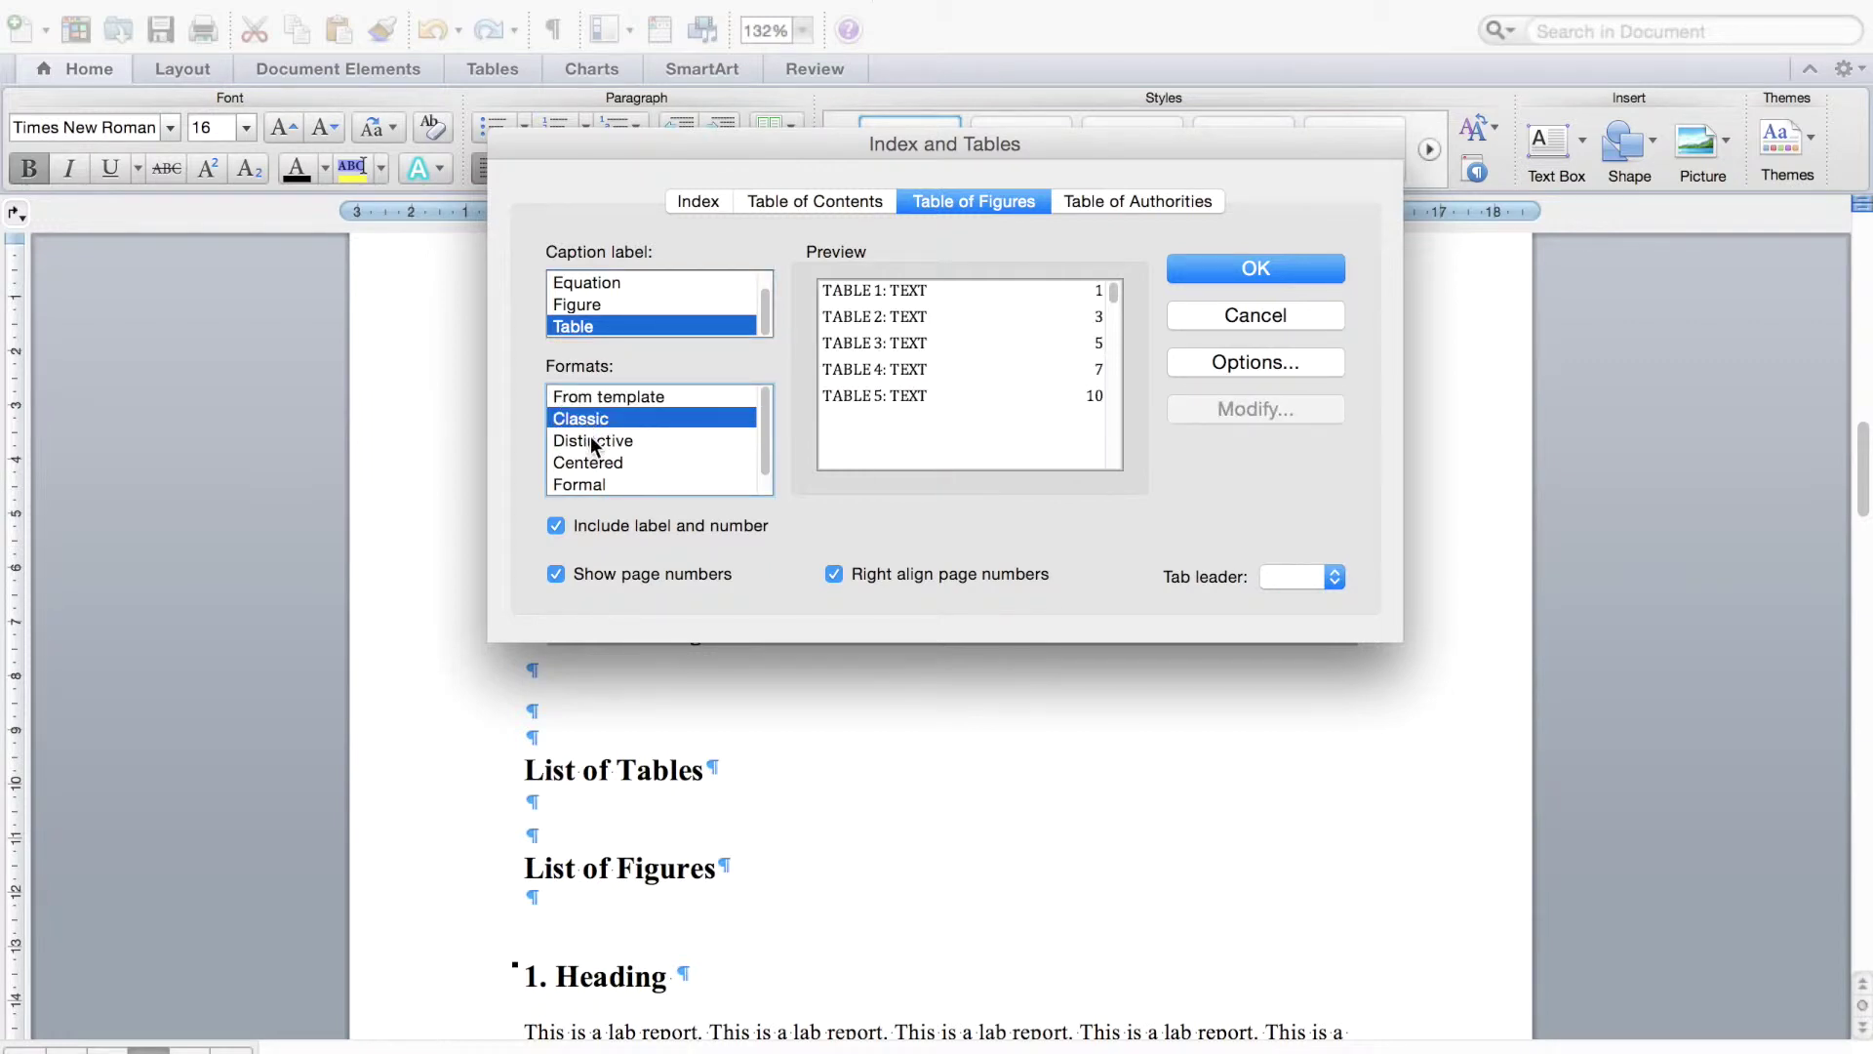
{"action": "left_click", "coordinate": [590, 439]}
{"action": "left_click", "coordinate": [592, 462]}
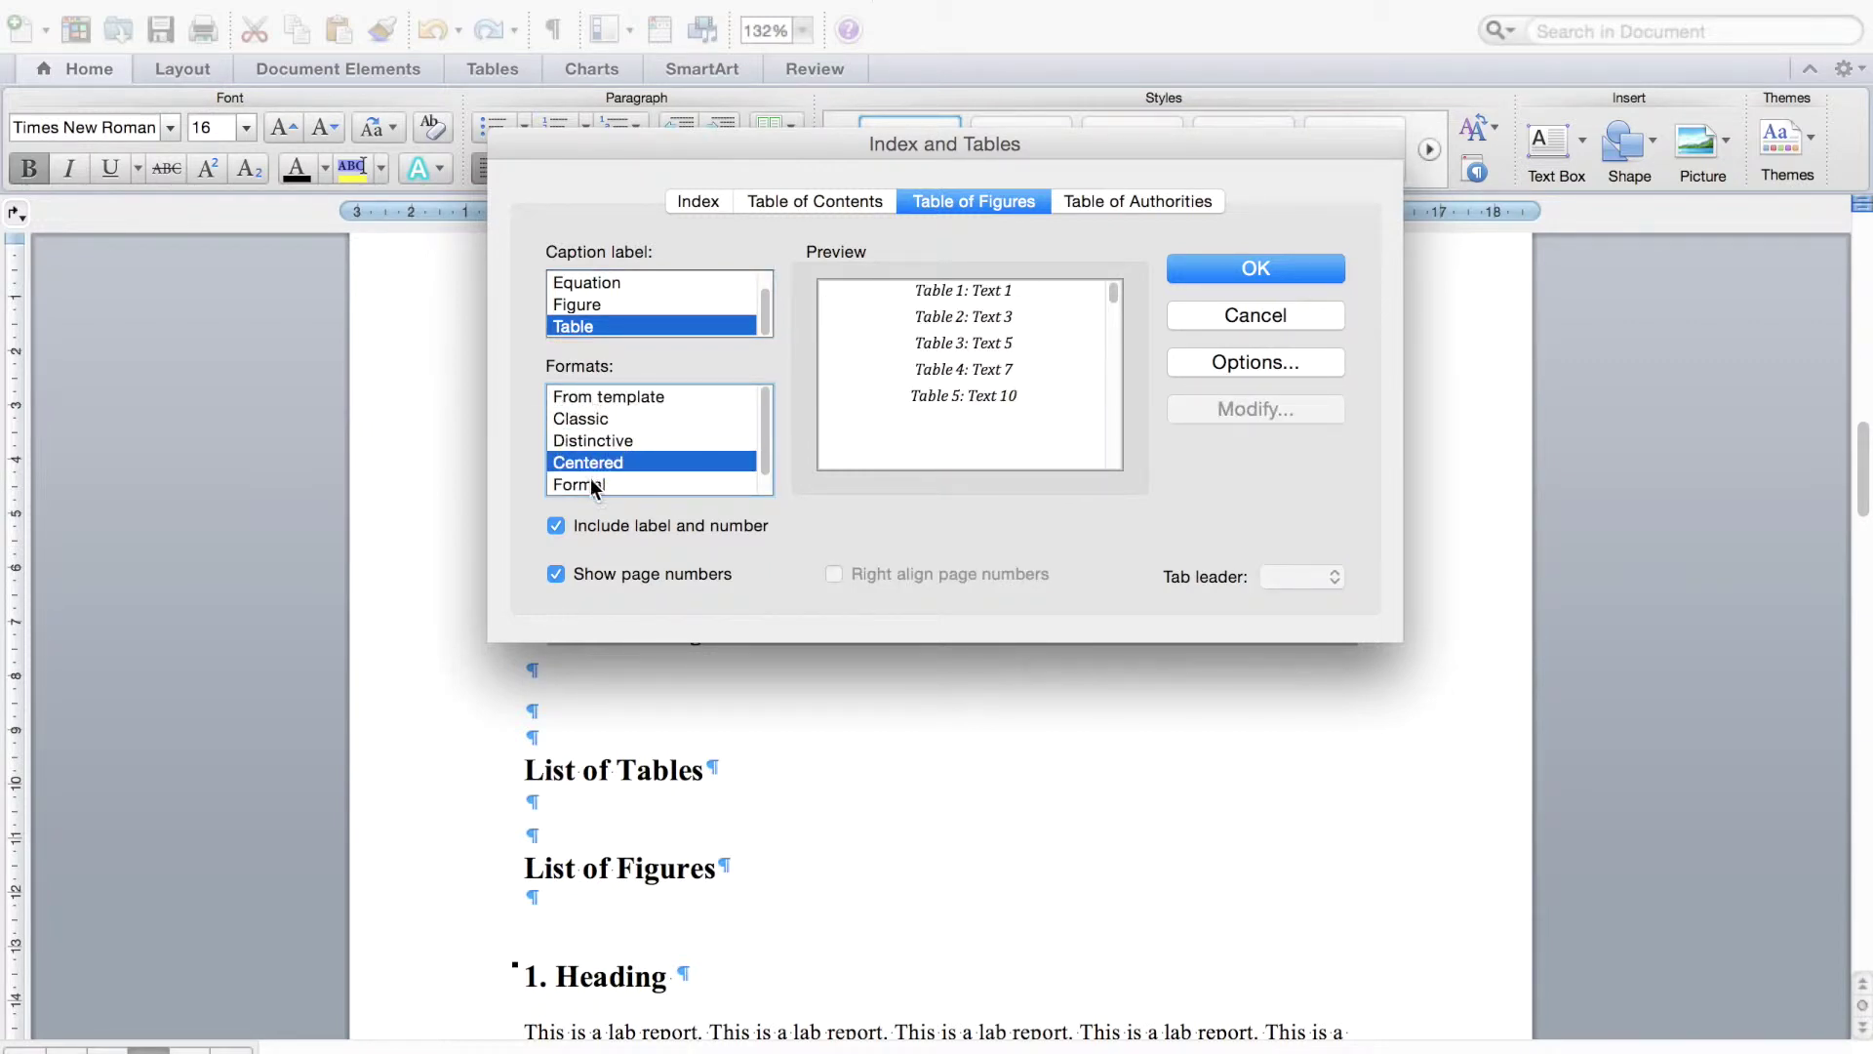
{"action": "left_click", "coordinate": [590, 485]}
{"action": "left_click", "coordinate": [618, 396]}
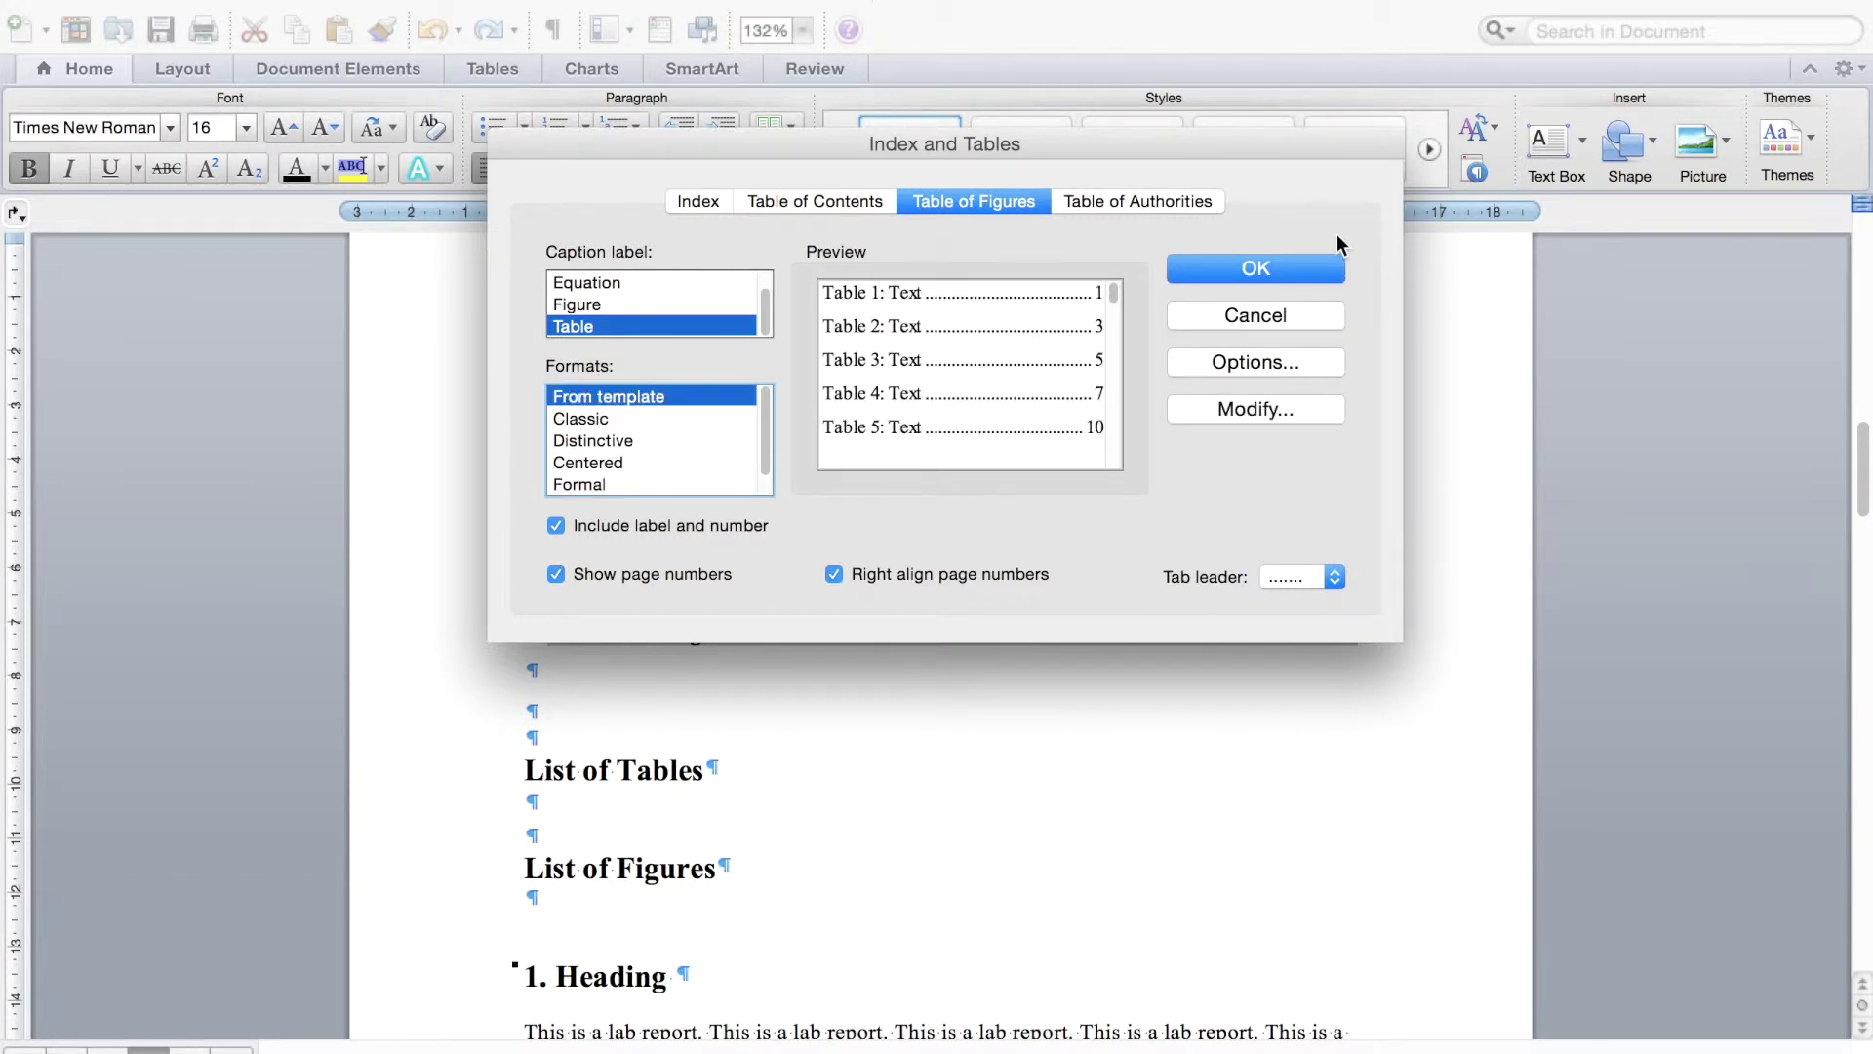
{"action": "left_click", "coordinate": [1307, 269]}
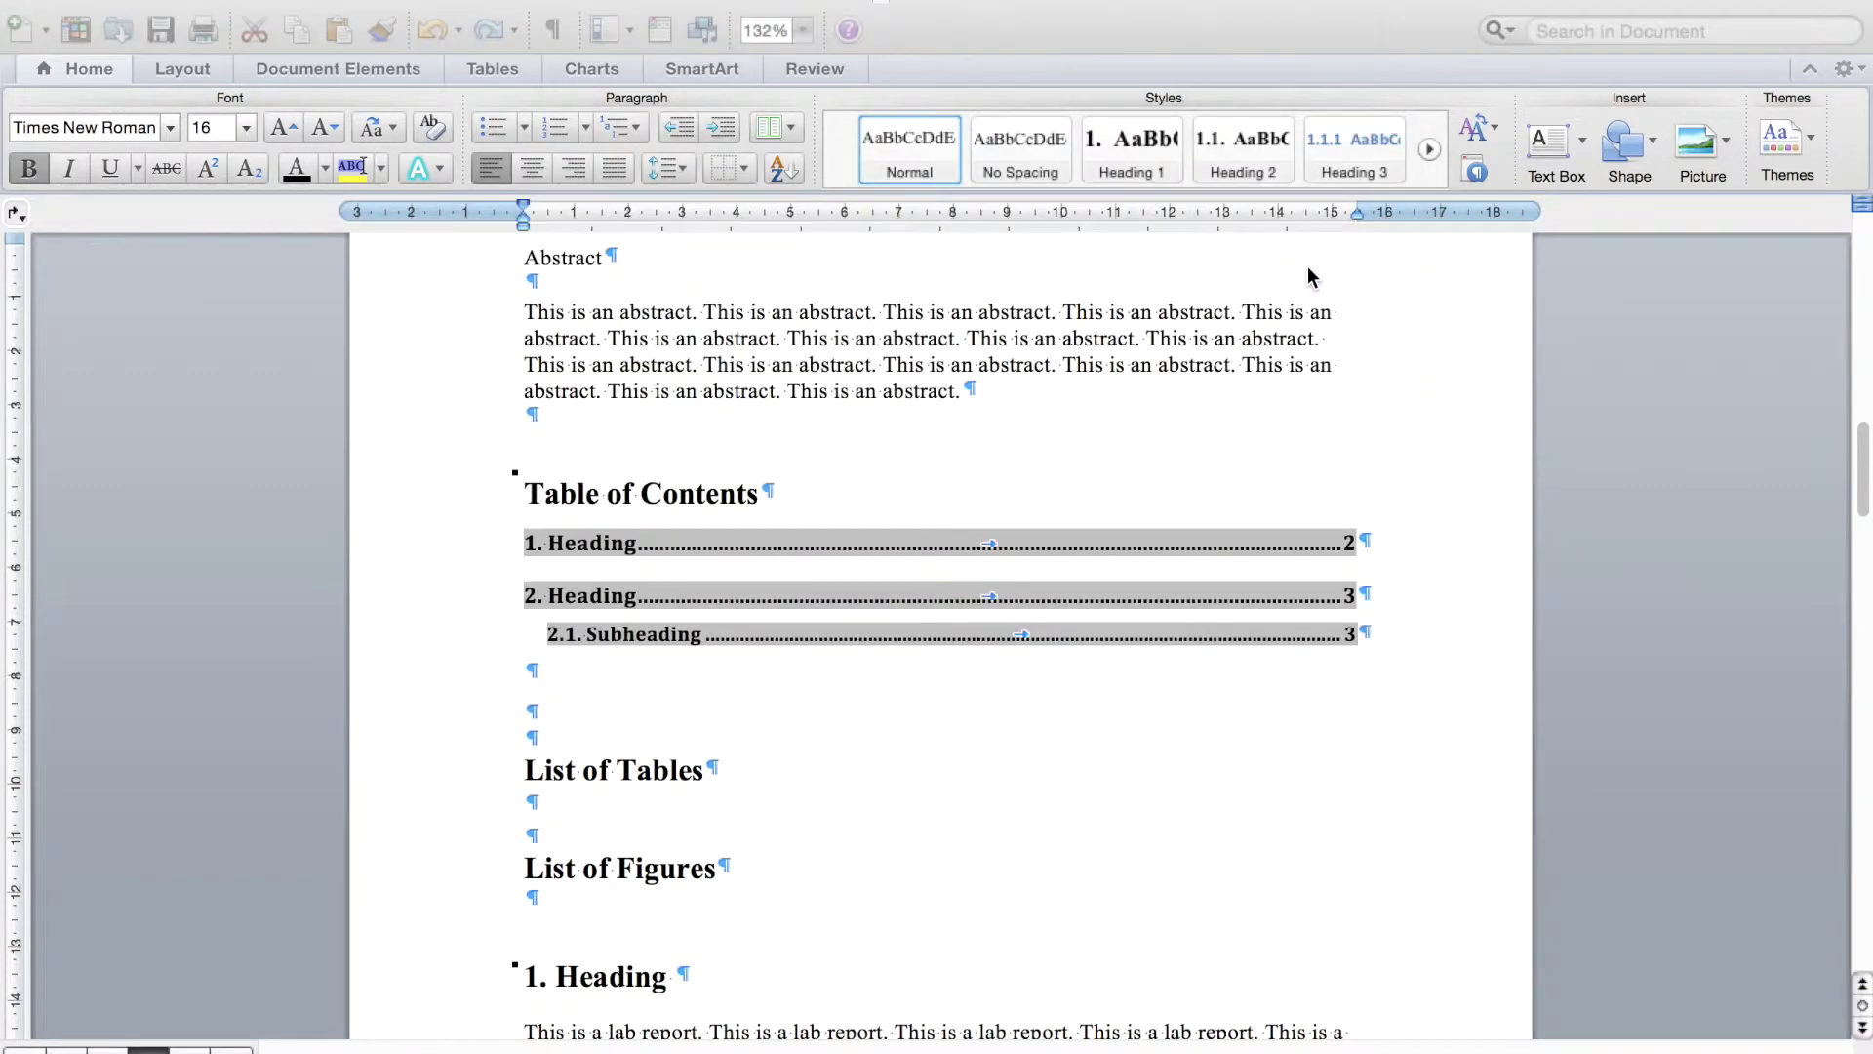
Step: Insert a list of the Figure captions below "List of Figures", using the From template format
{"action": "scroll", "coordinate": [1122, 721], "scroll_direction": "down", "scroll_amount": 5}
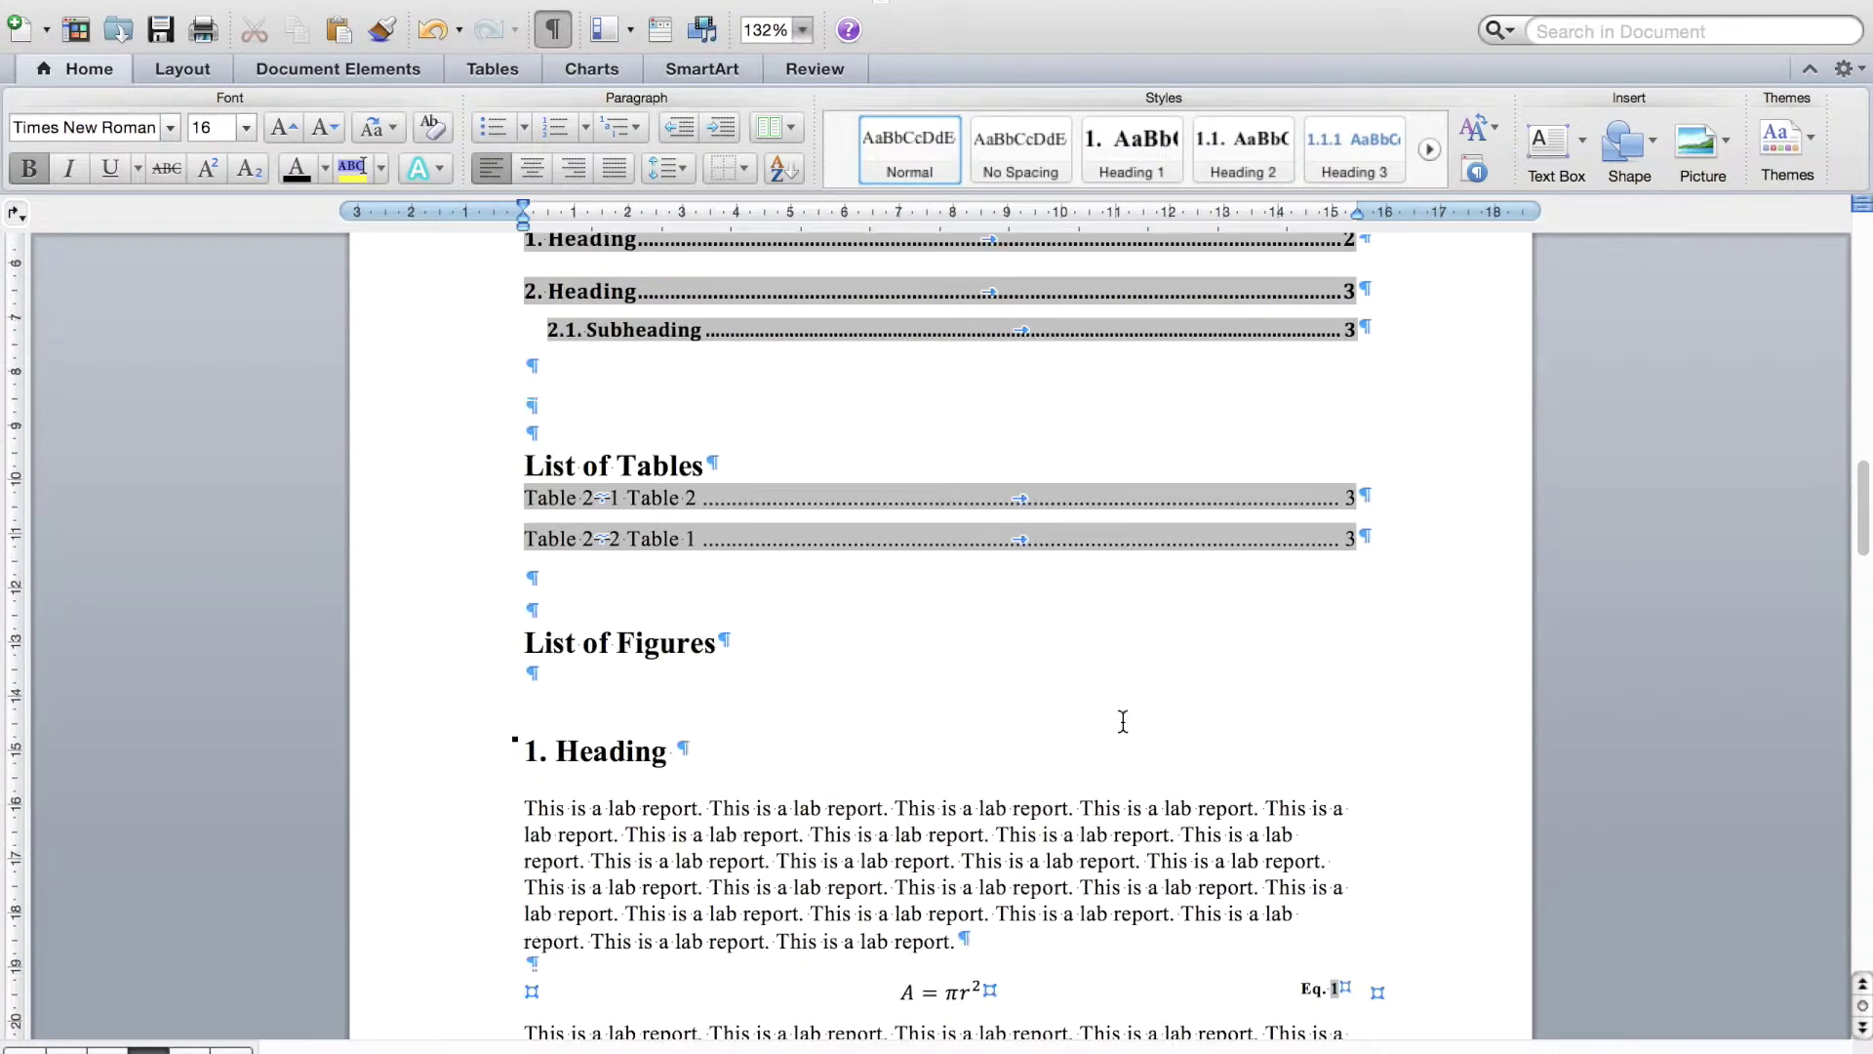
{"action": "left_click", "coordinate": [527, 673]}
{"action": "left_click", "coordinate": [429, 2]}
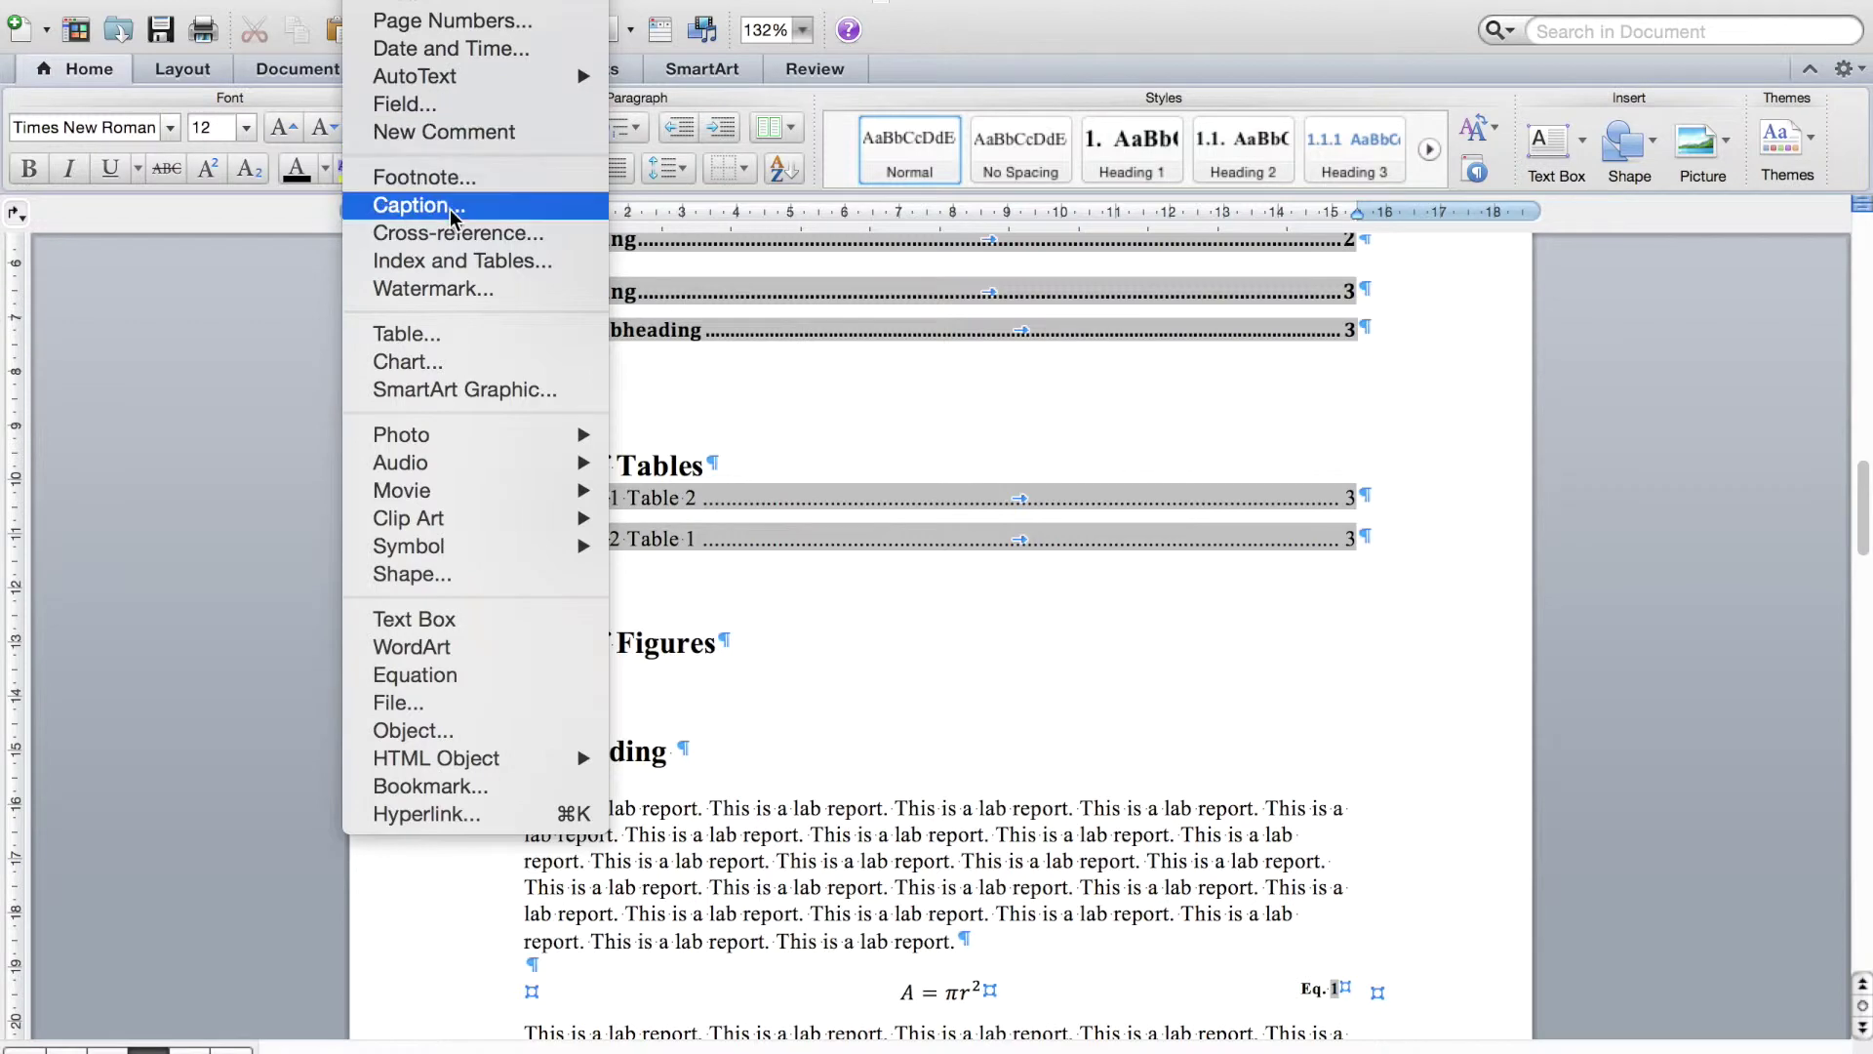
{"action": "left_click", "coordinate": [454, 262]}
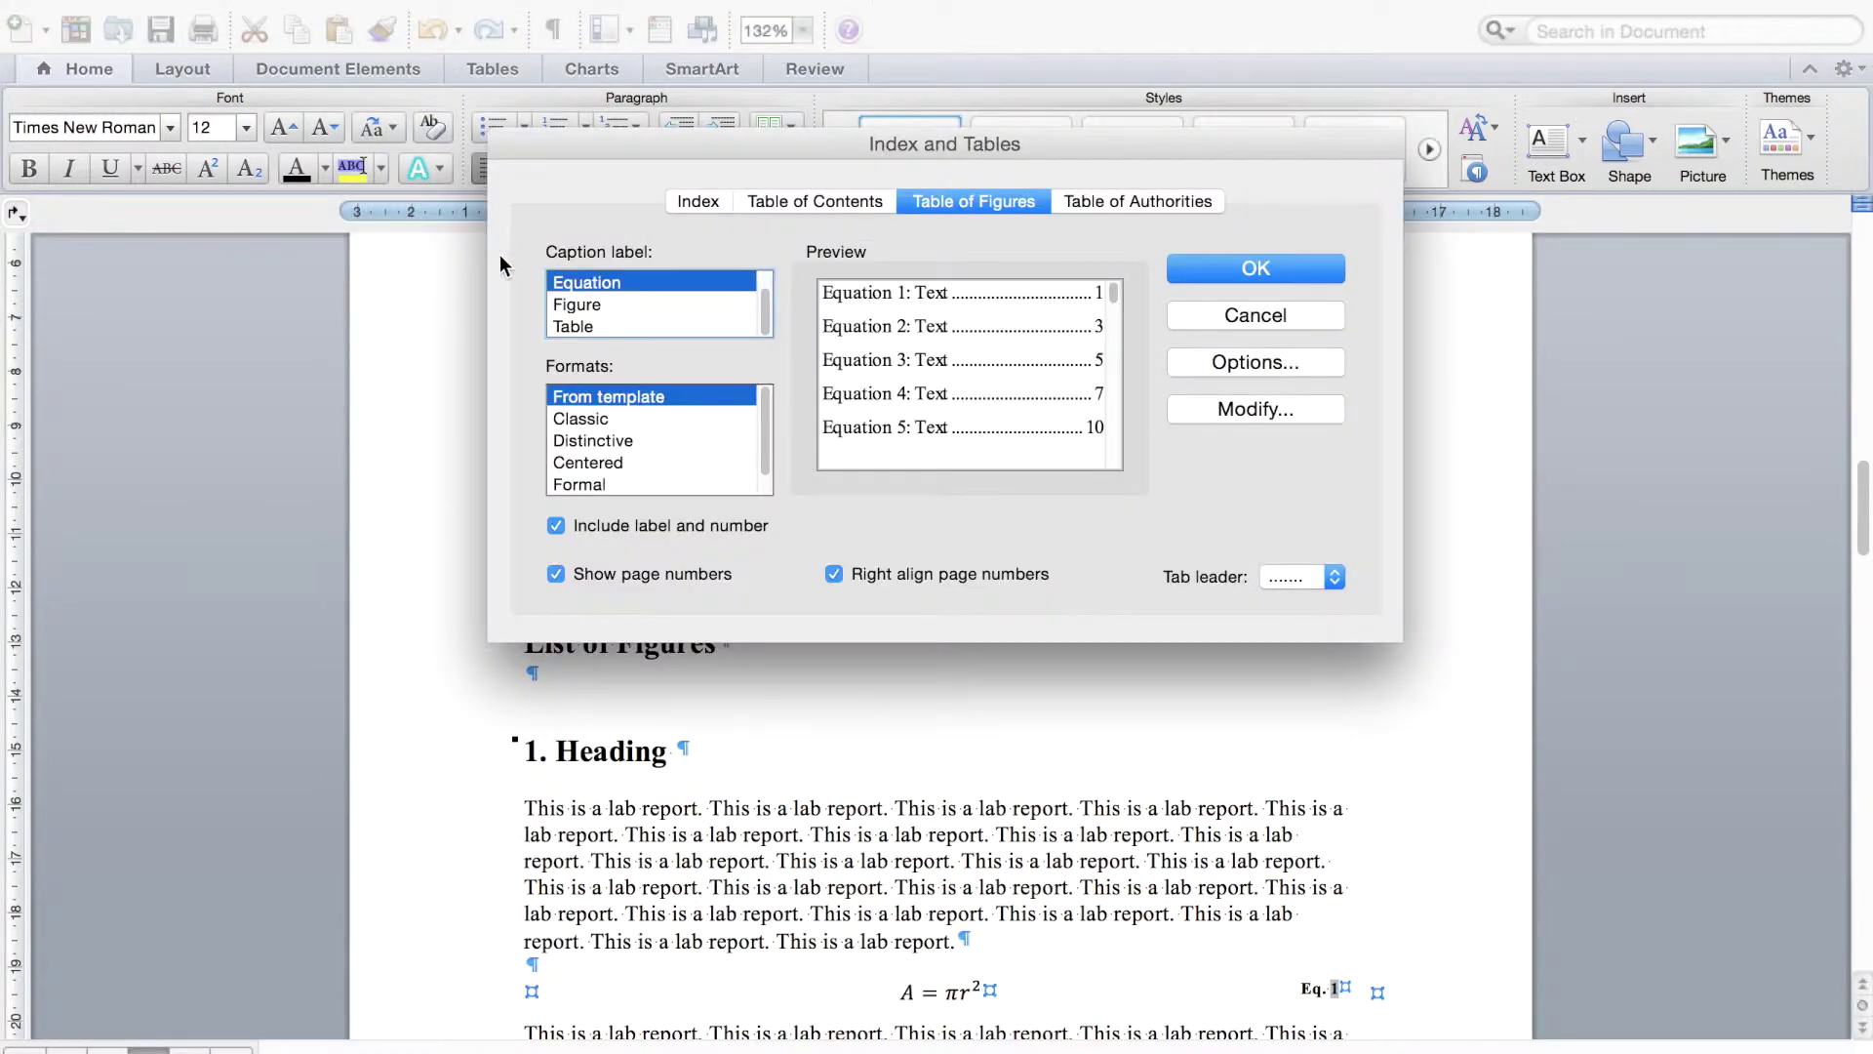
{"action": "left_click", "coordinate": [575, 308]}
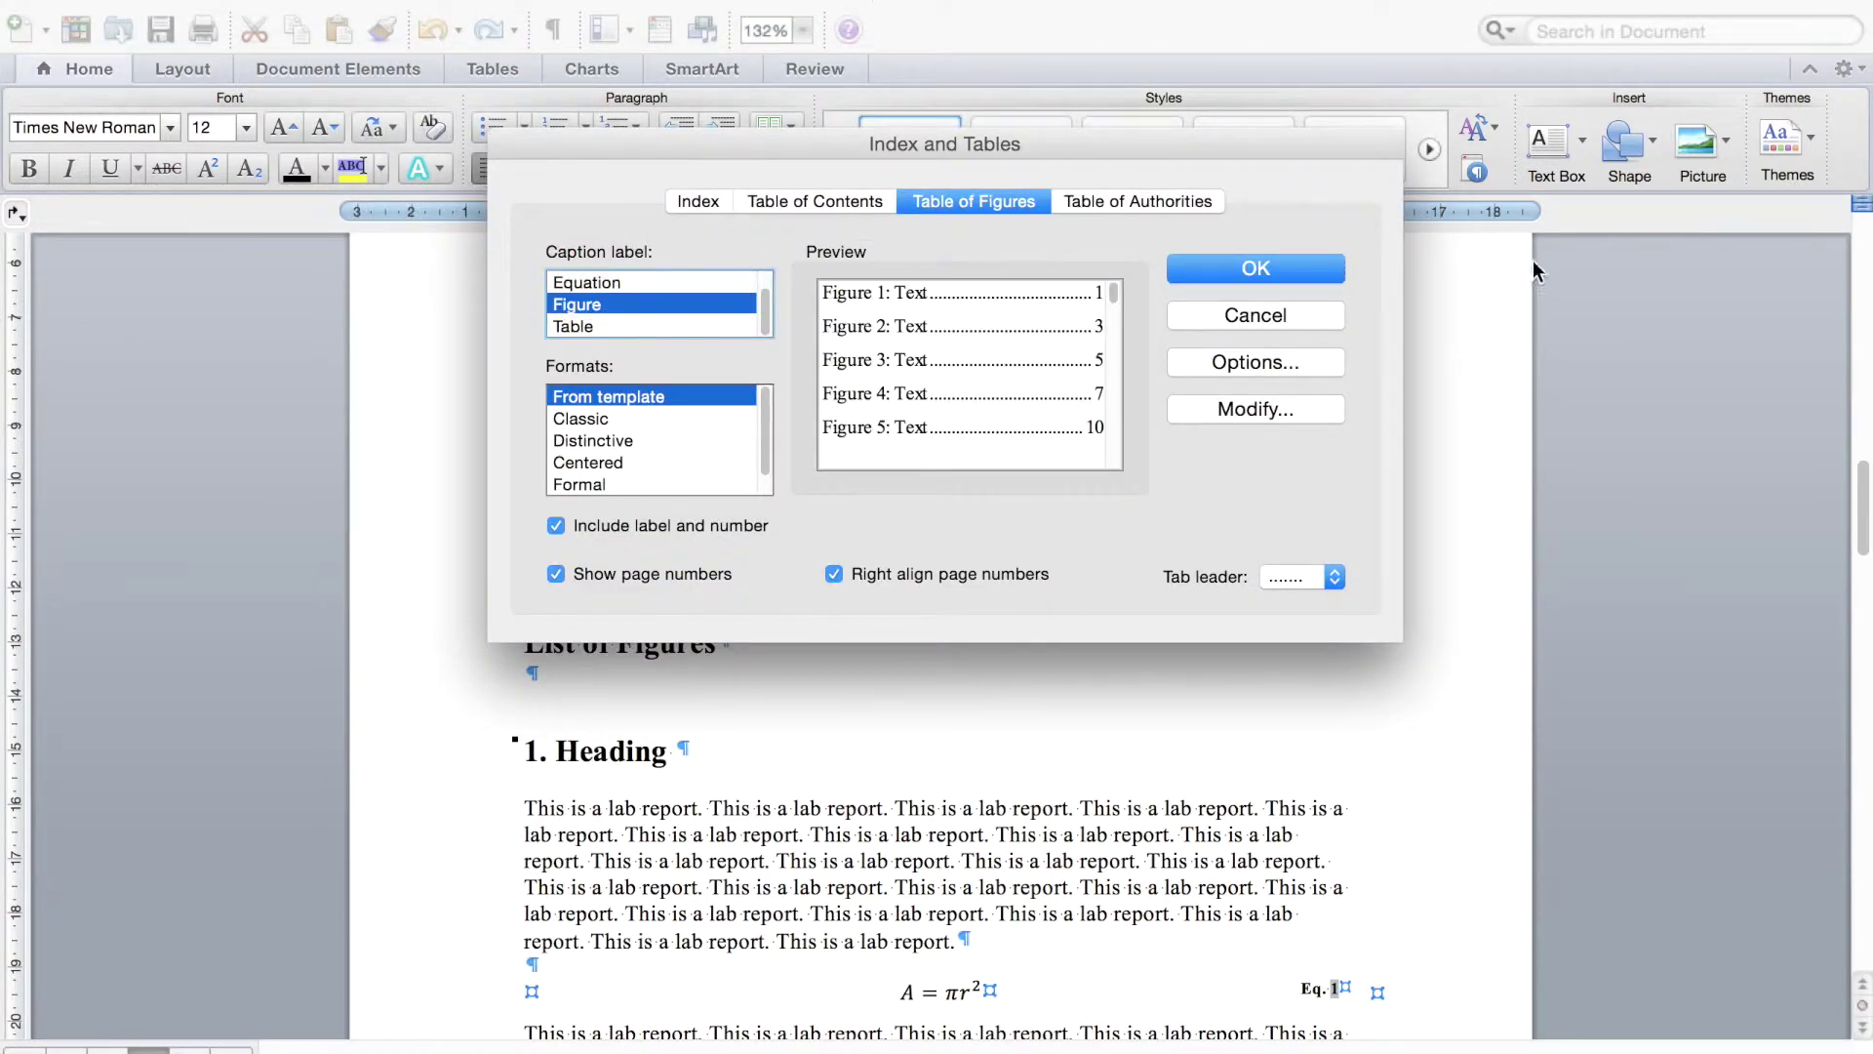
{"action": "left_click", "coordinate": [1294, 271]}
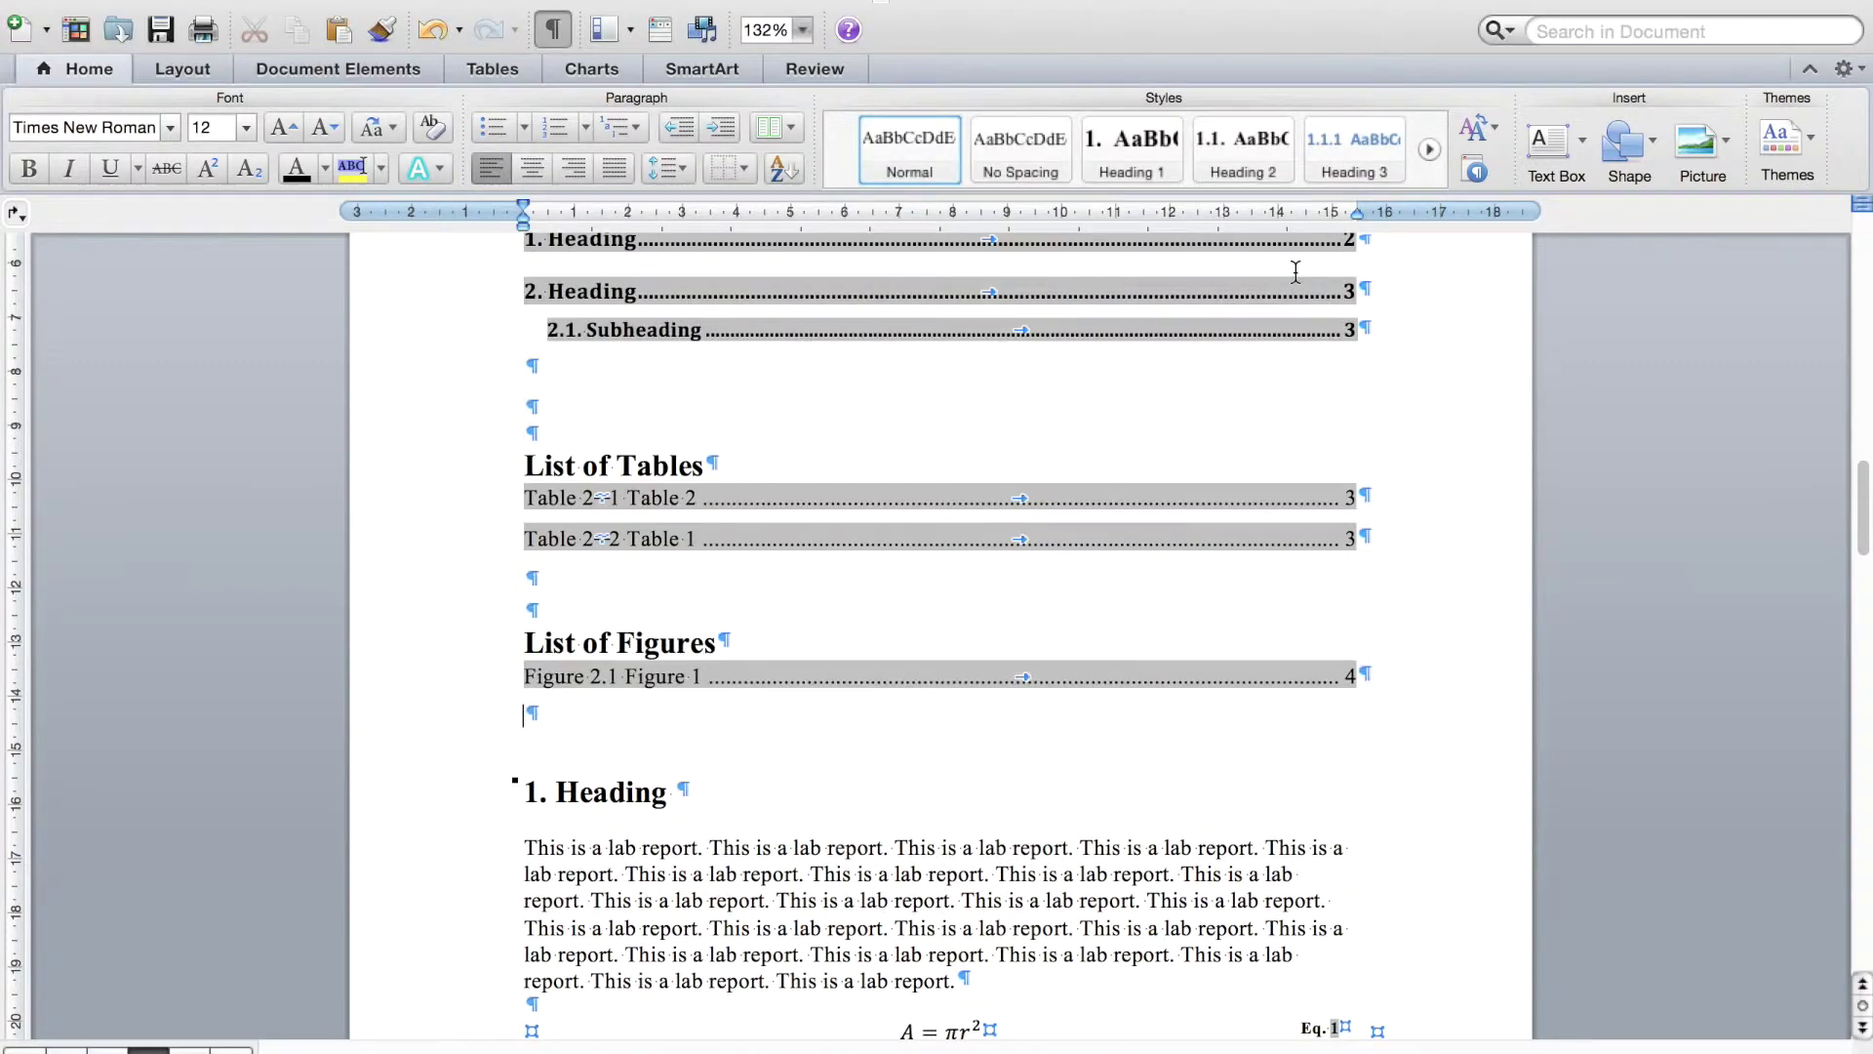
Step: Delete one blank paragraph between the table of contents and the "List of Tables" title
{"action": "left_click", "coordinate": [557, 583]}
{"action": "key", "text": "shift+Up"}
{"action": "key", "text": "shift+Up"}
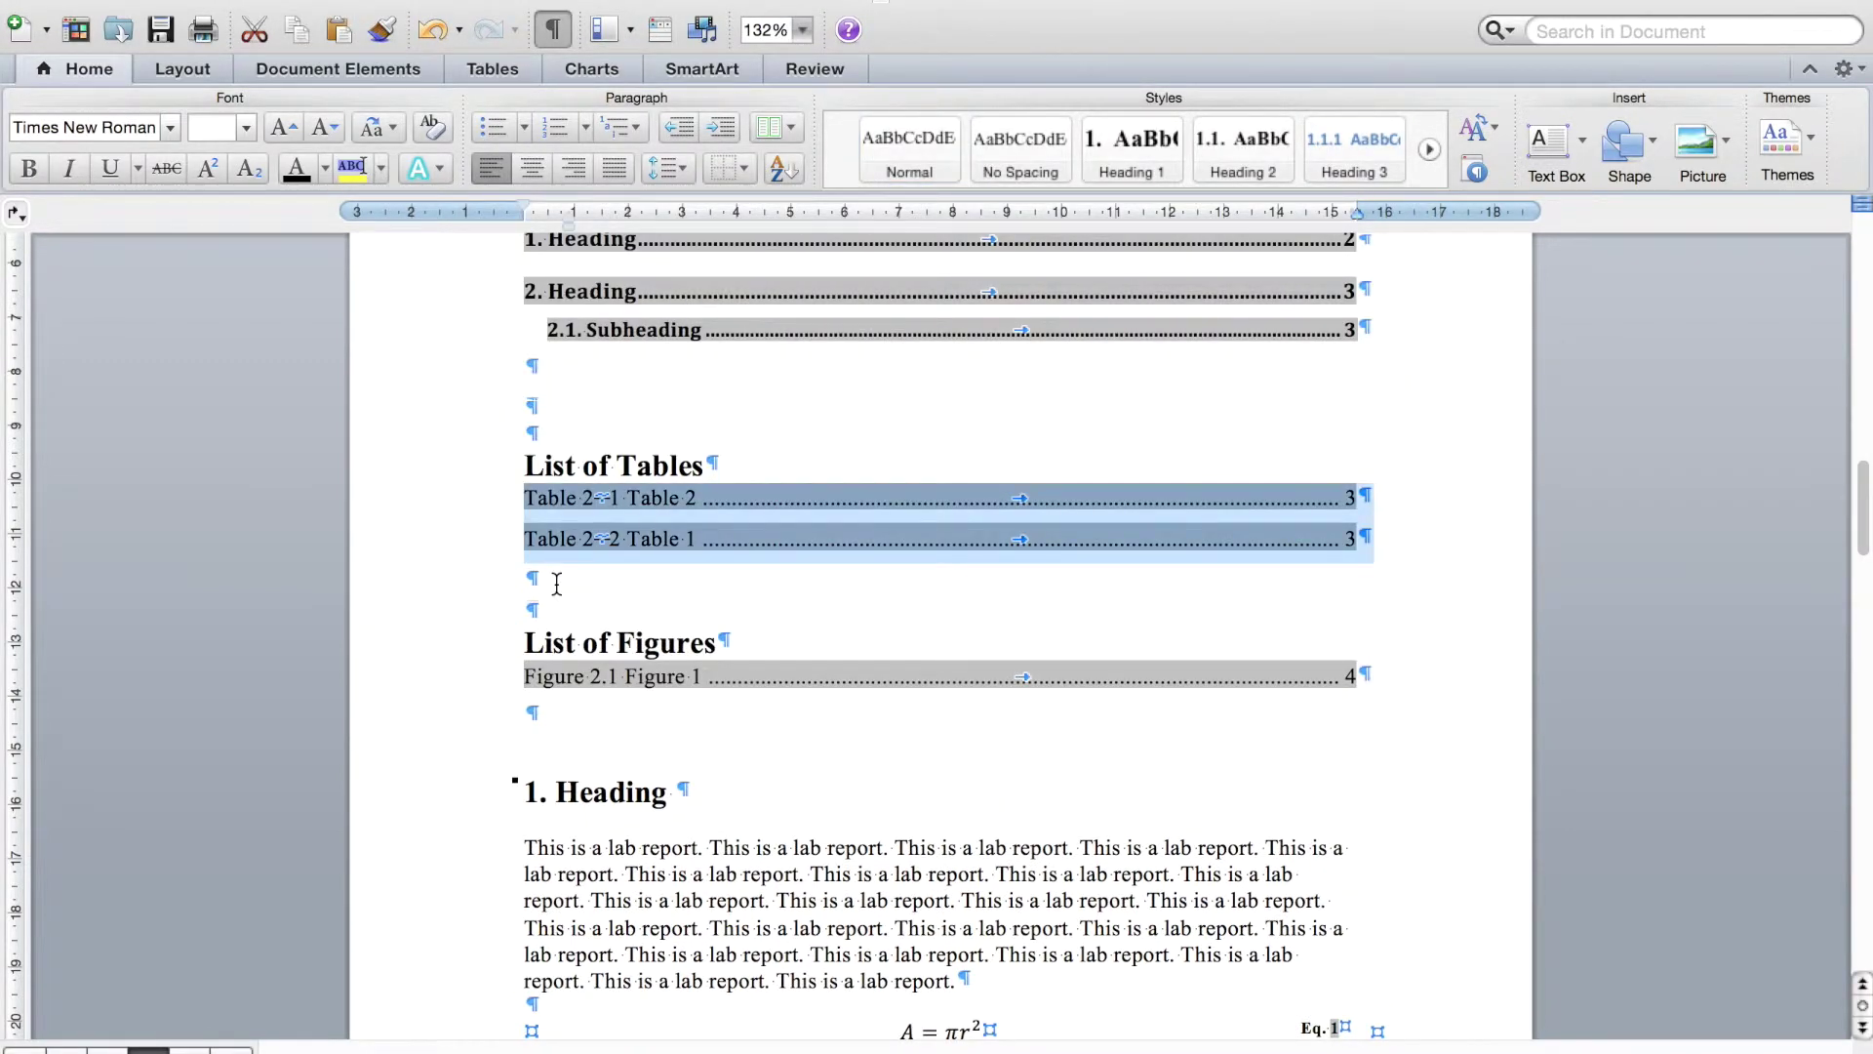
{"action": "left_click", "coordinate": [559, 411]}
{"action": "key", "text": "BackSpace"}
{"action": "key", "text": "BackSpace"}
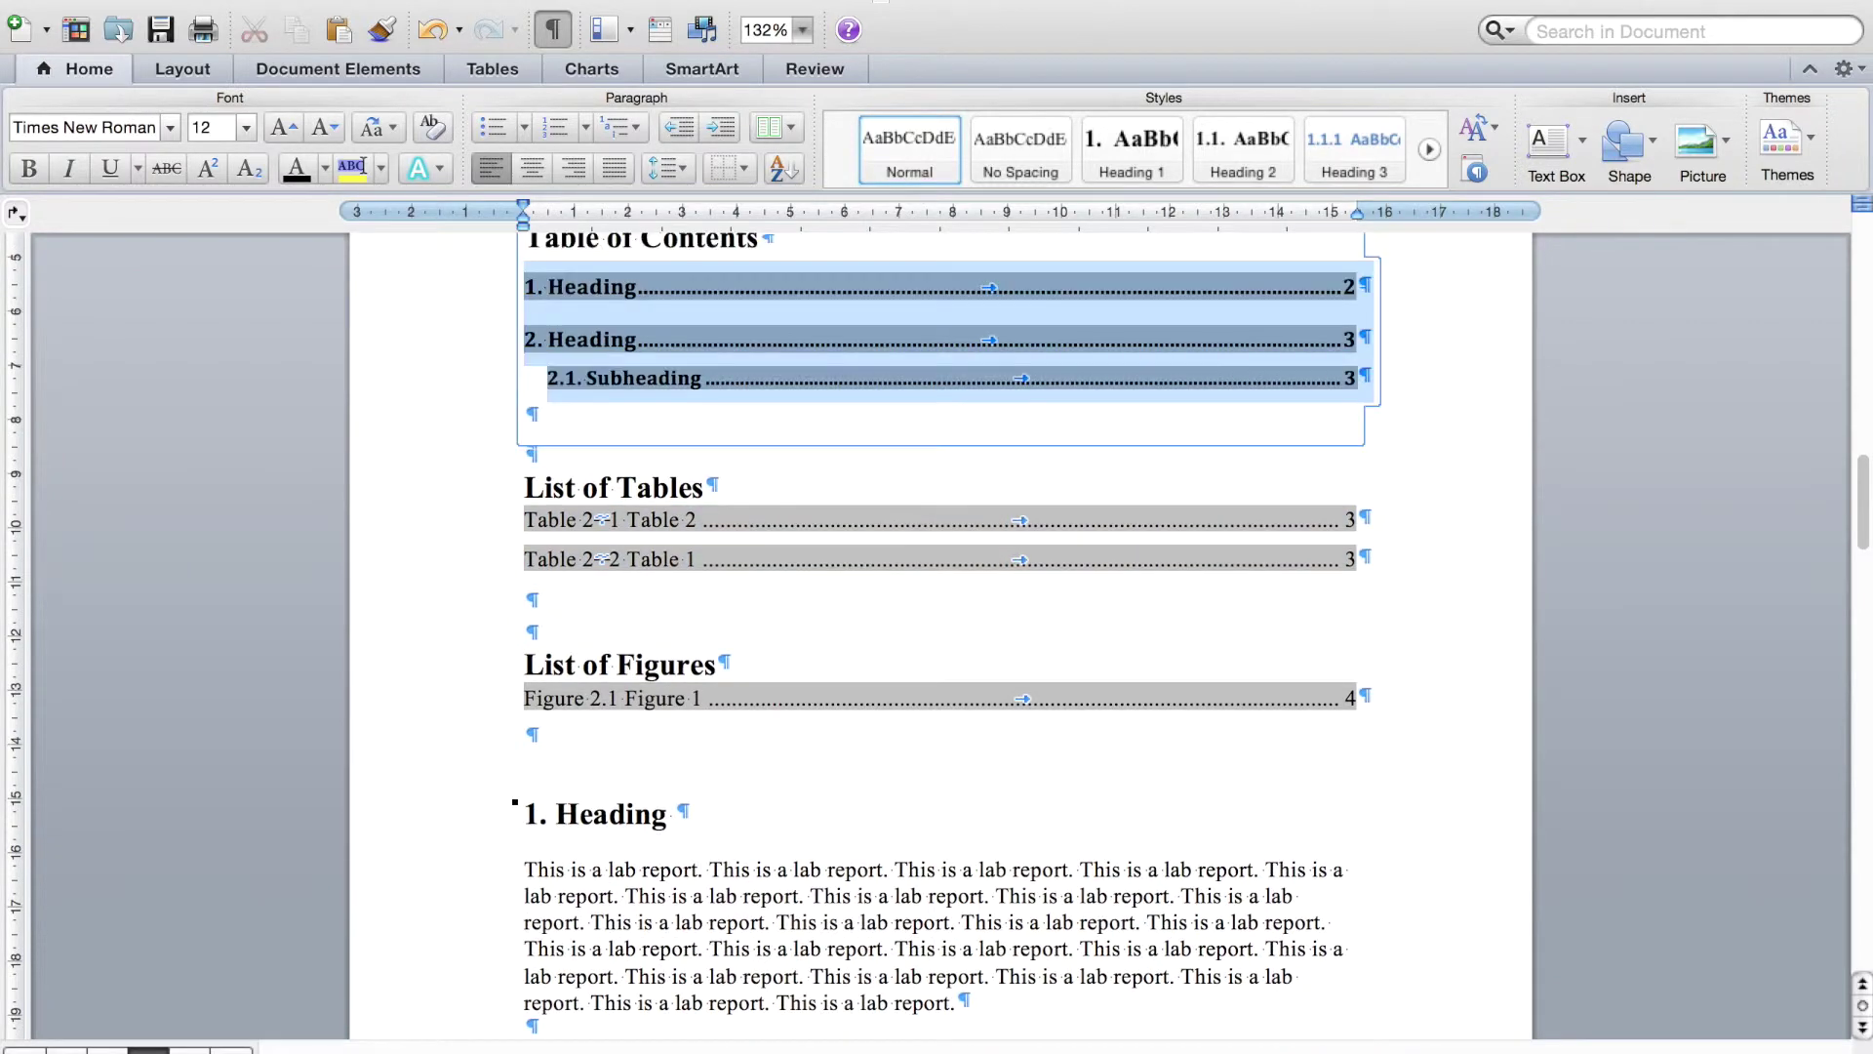
{"action": "left_click", "coordinate": [890, 741]}
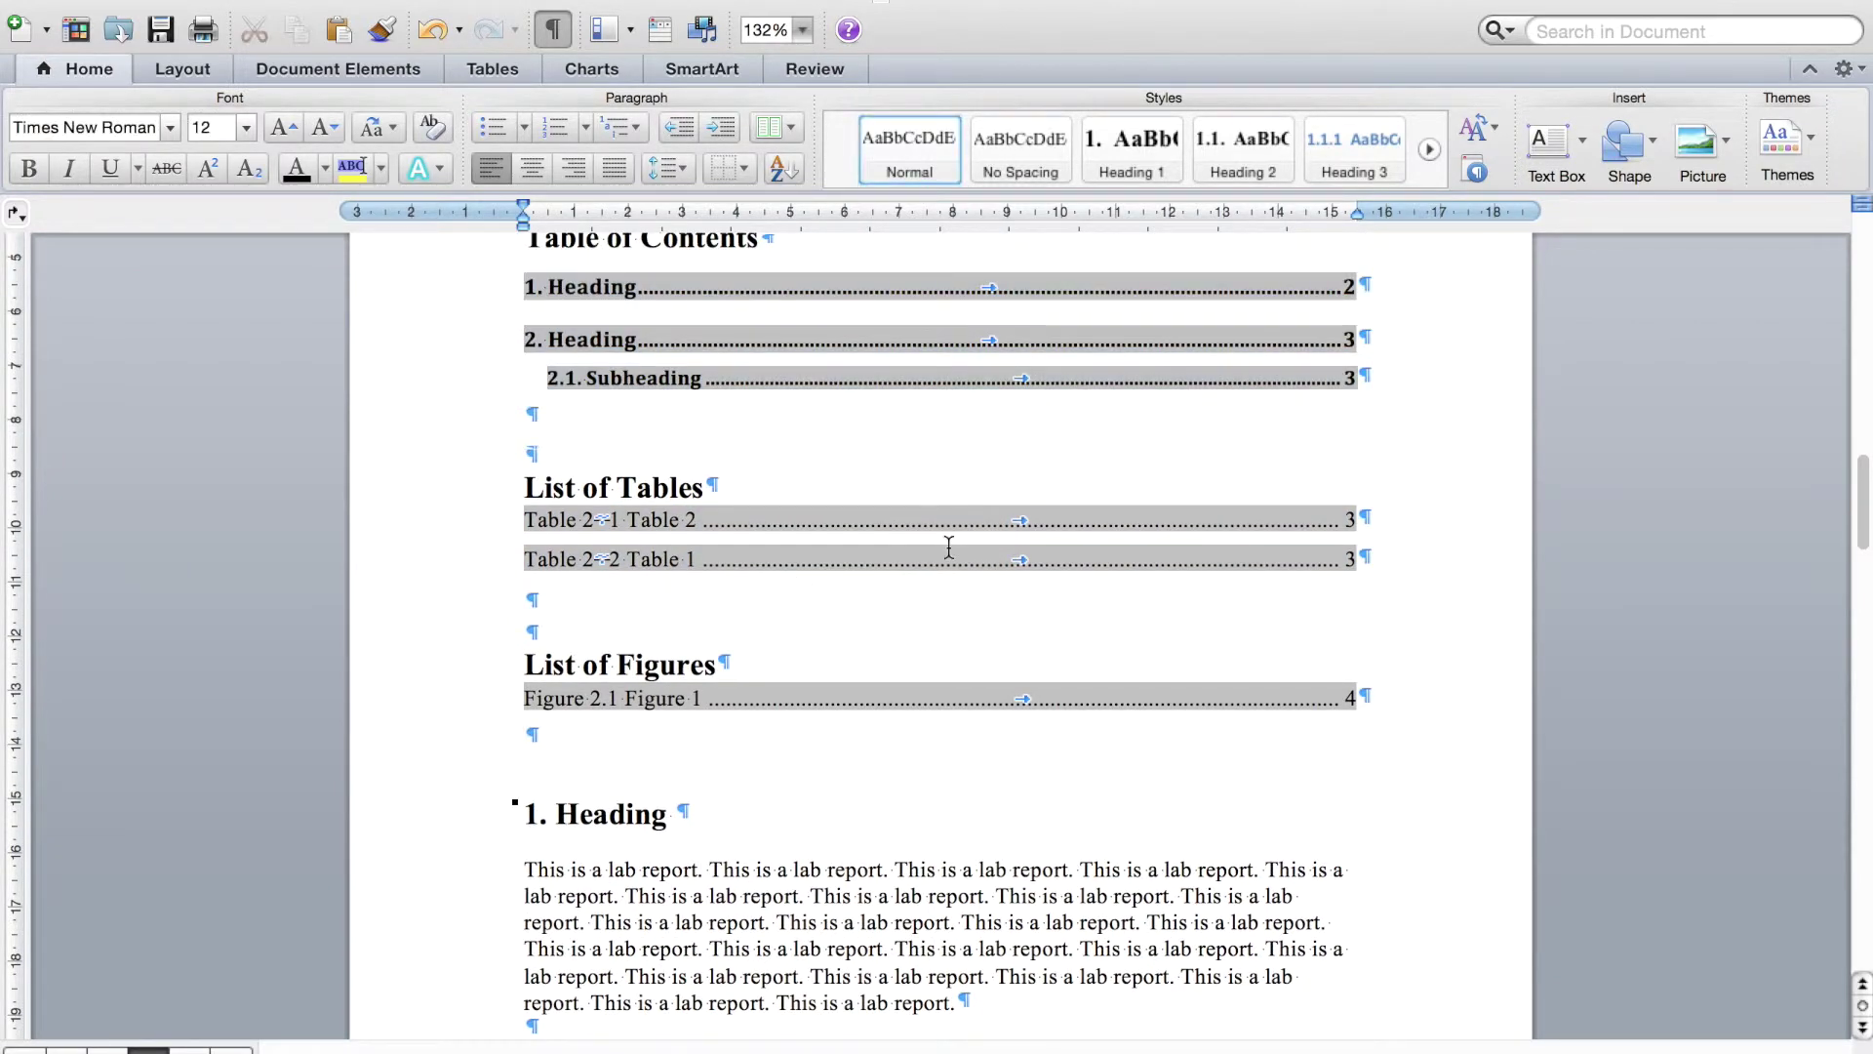
Step: Make the "Abstract" title bold and set its font size to 16
{"action": "scroll", "coordinate": [948, 547], "scroll_direction": "up", "scroll_amount": 8}
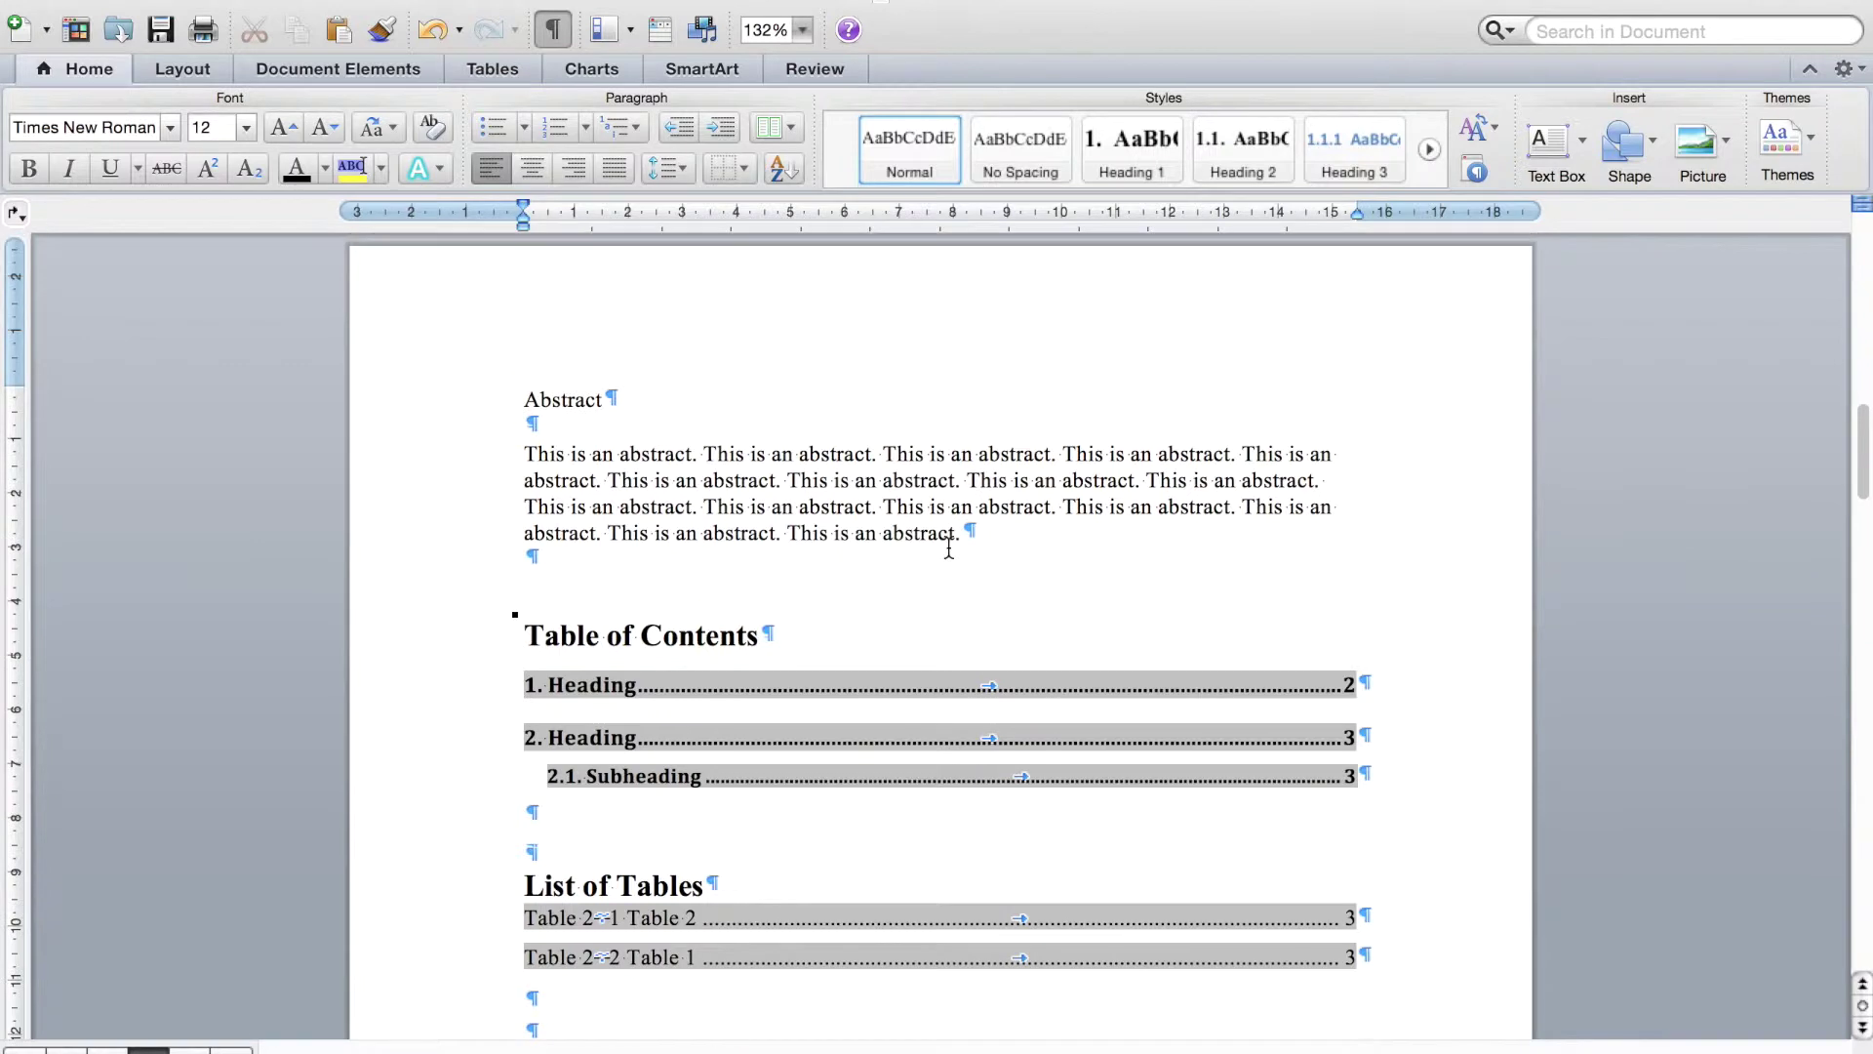
{"action": "left_click_drag", "start_coordinate": [618, 400], "coordinate": [532, 400]}
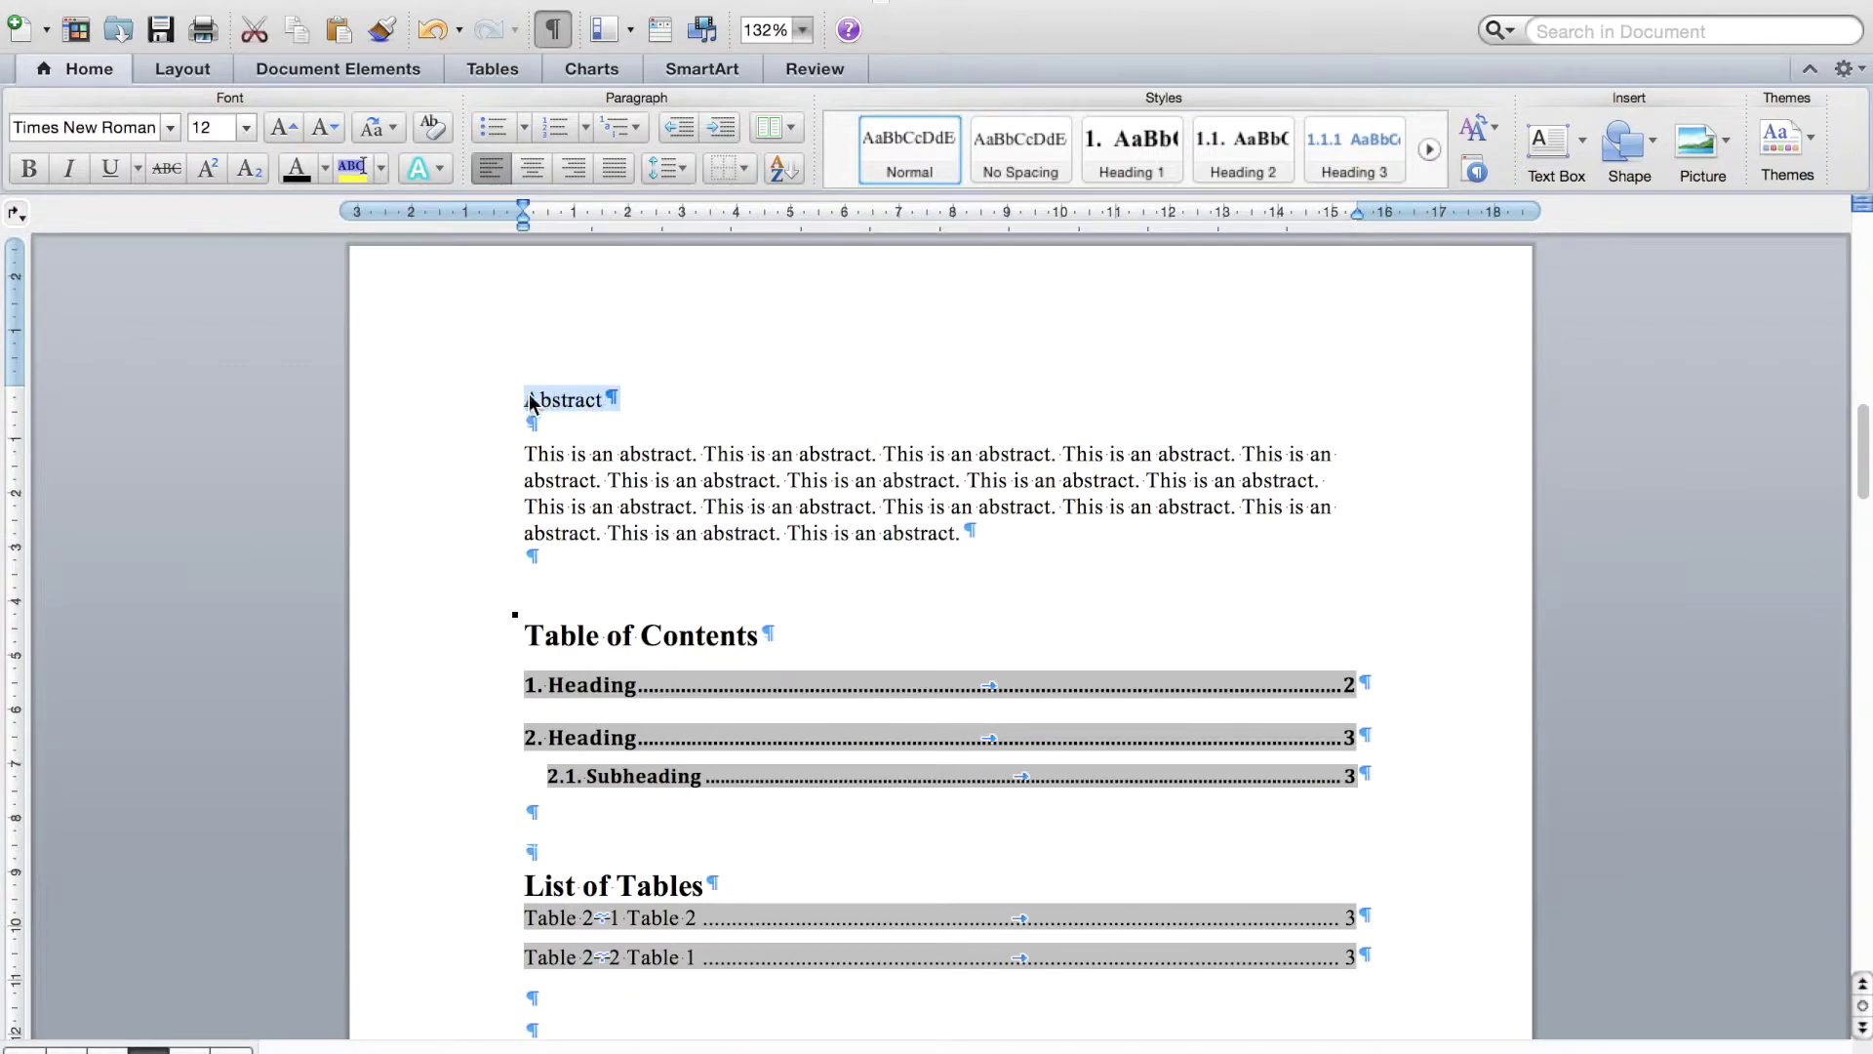
{"action": "left_click", "coordinate": [41, 168]}
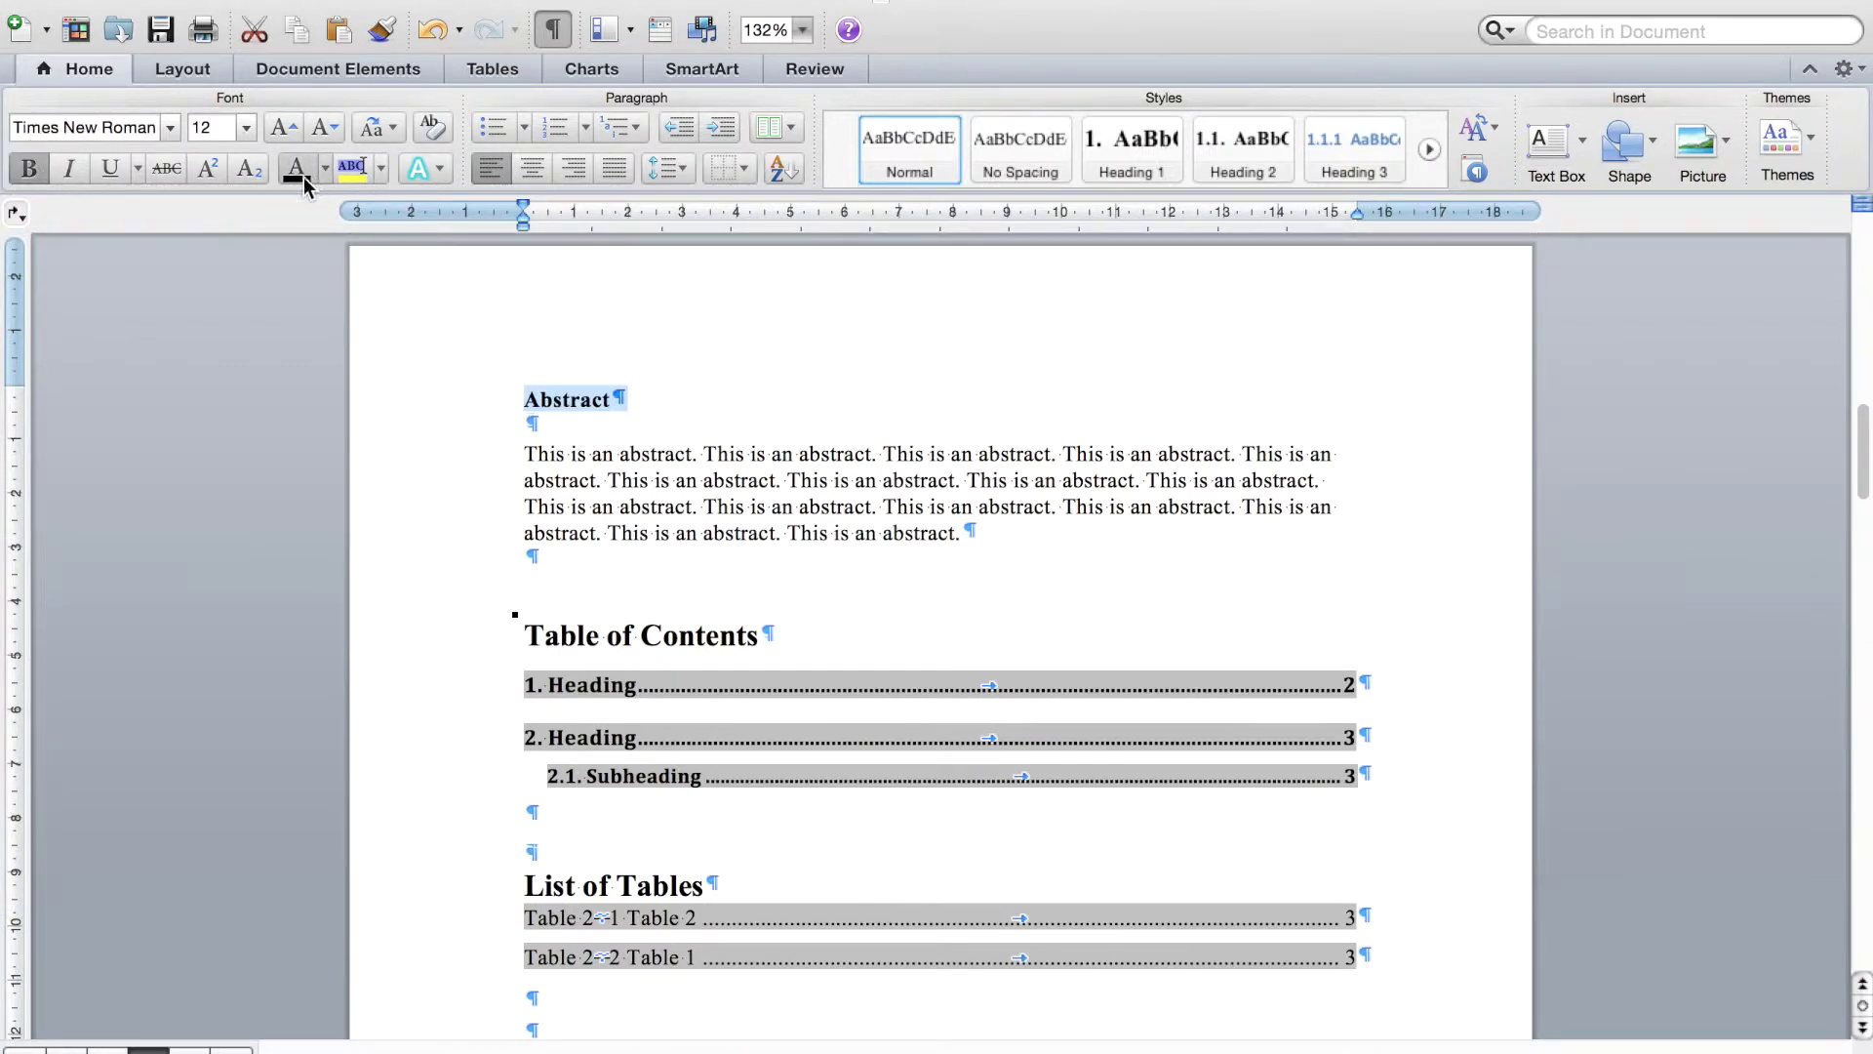
{"action": "left_click", "coordinate": [248, 129]}
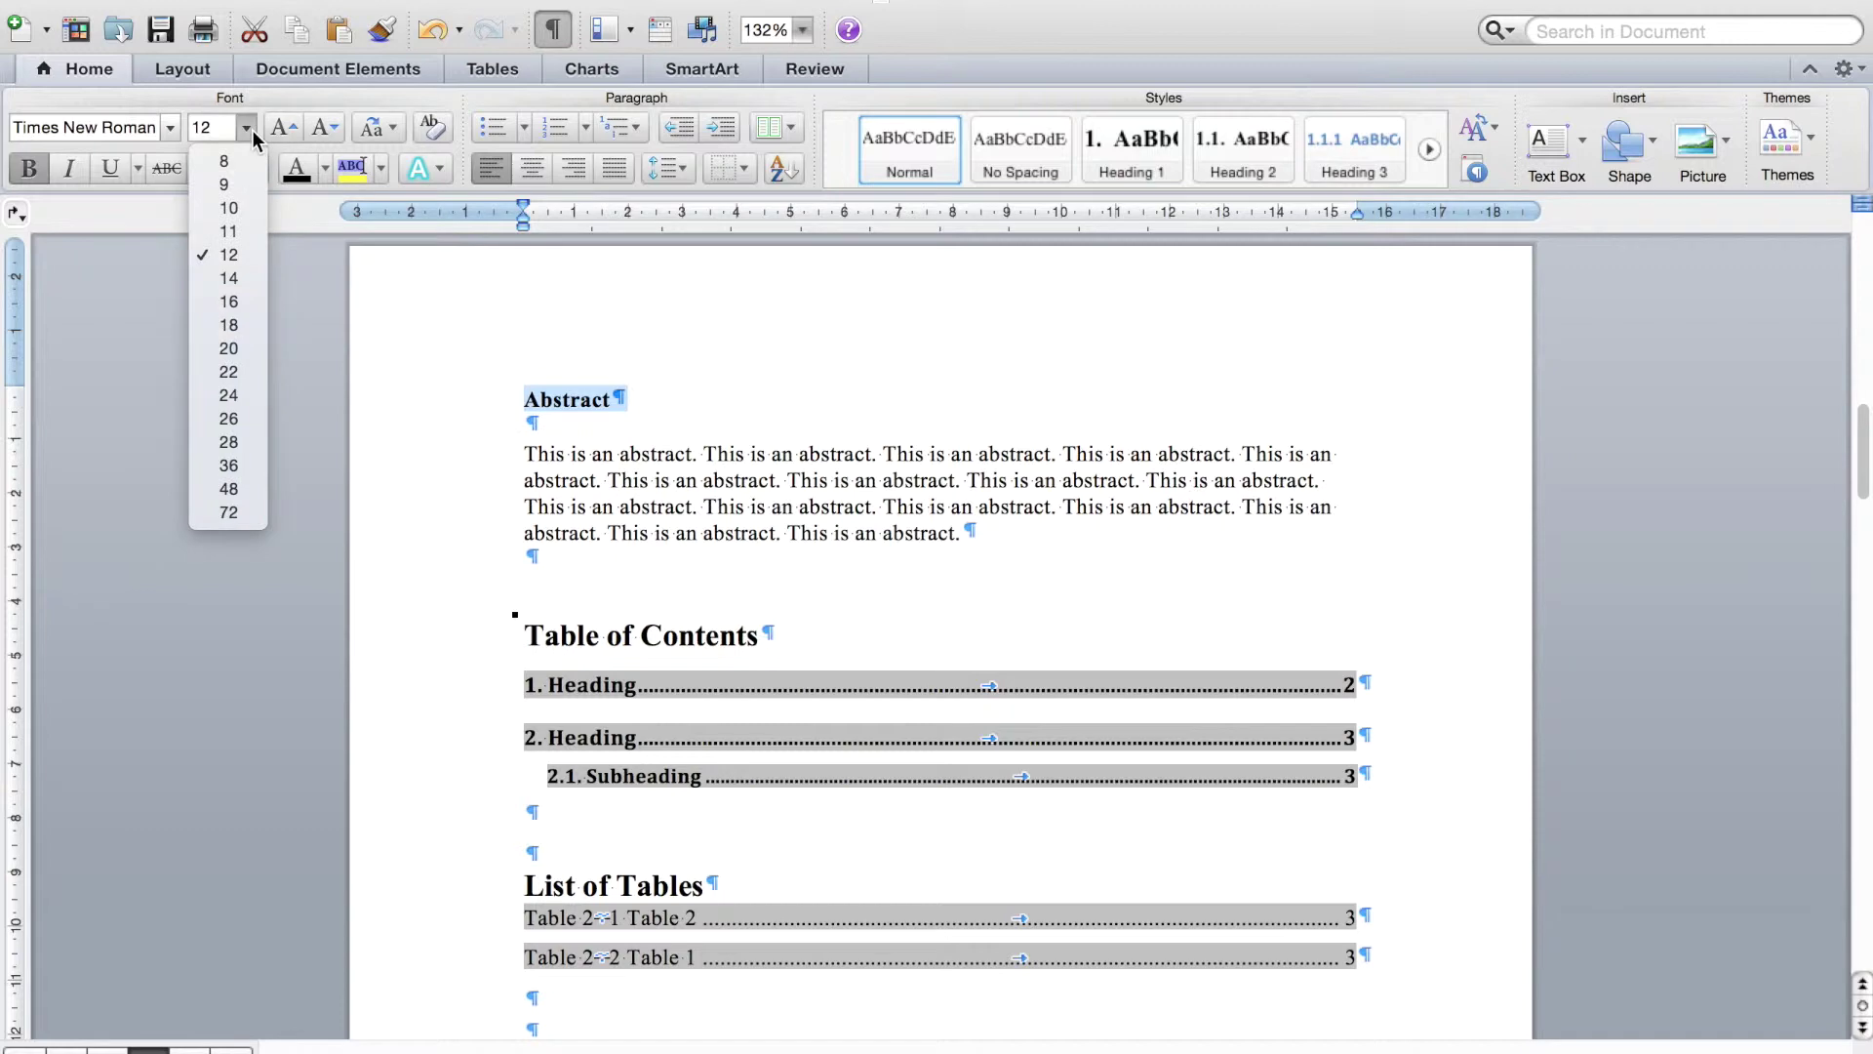
{"action": "left_click", "coordinate": [227, 303]}
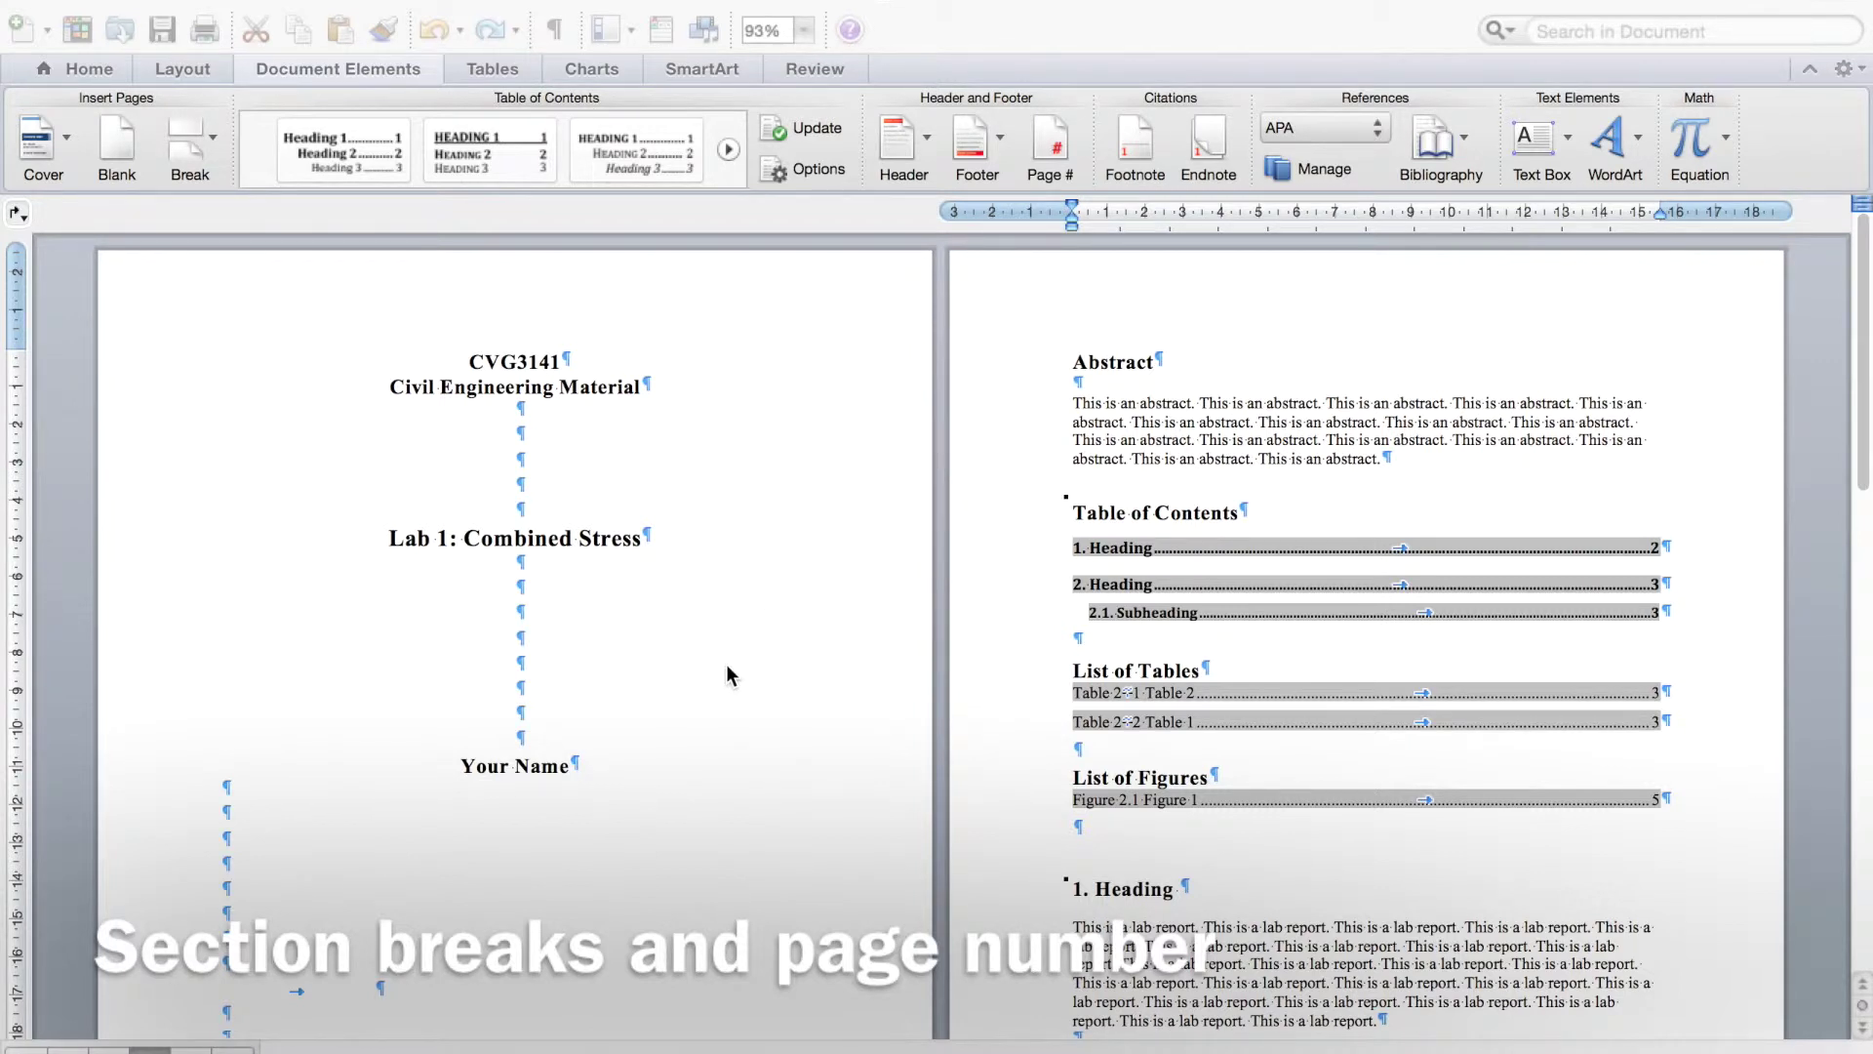
{"action": "scroll", "coordinate": [726, 665], "scroll_direction": "down", "scroll_amount": 2}
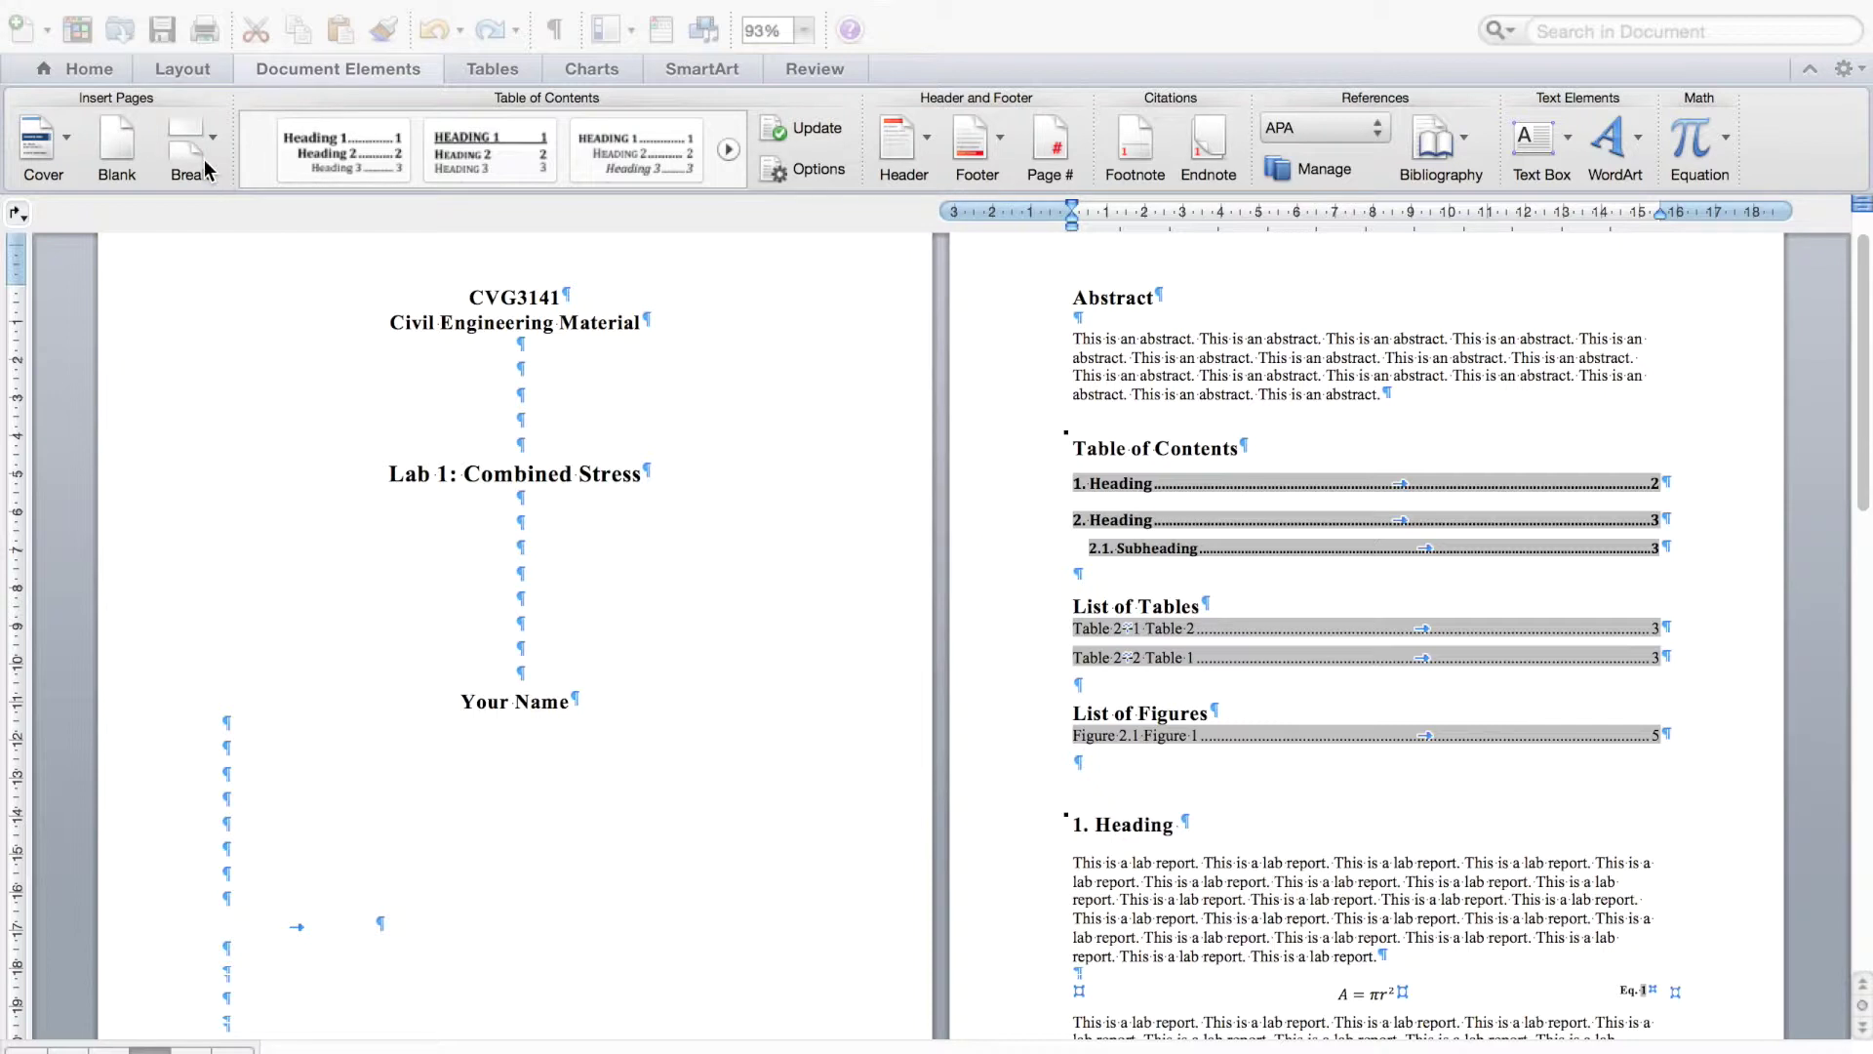
{"action": "left_click", "coordinate": [363, 82]}
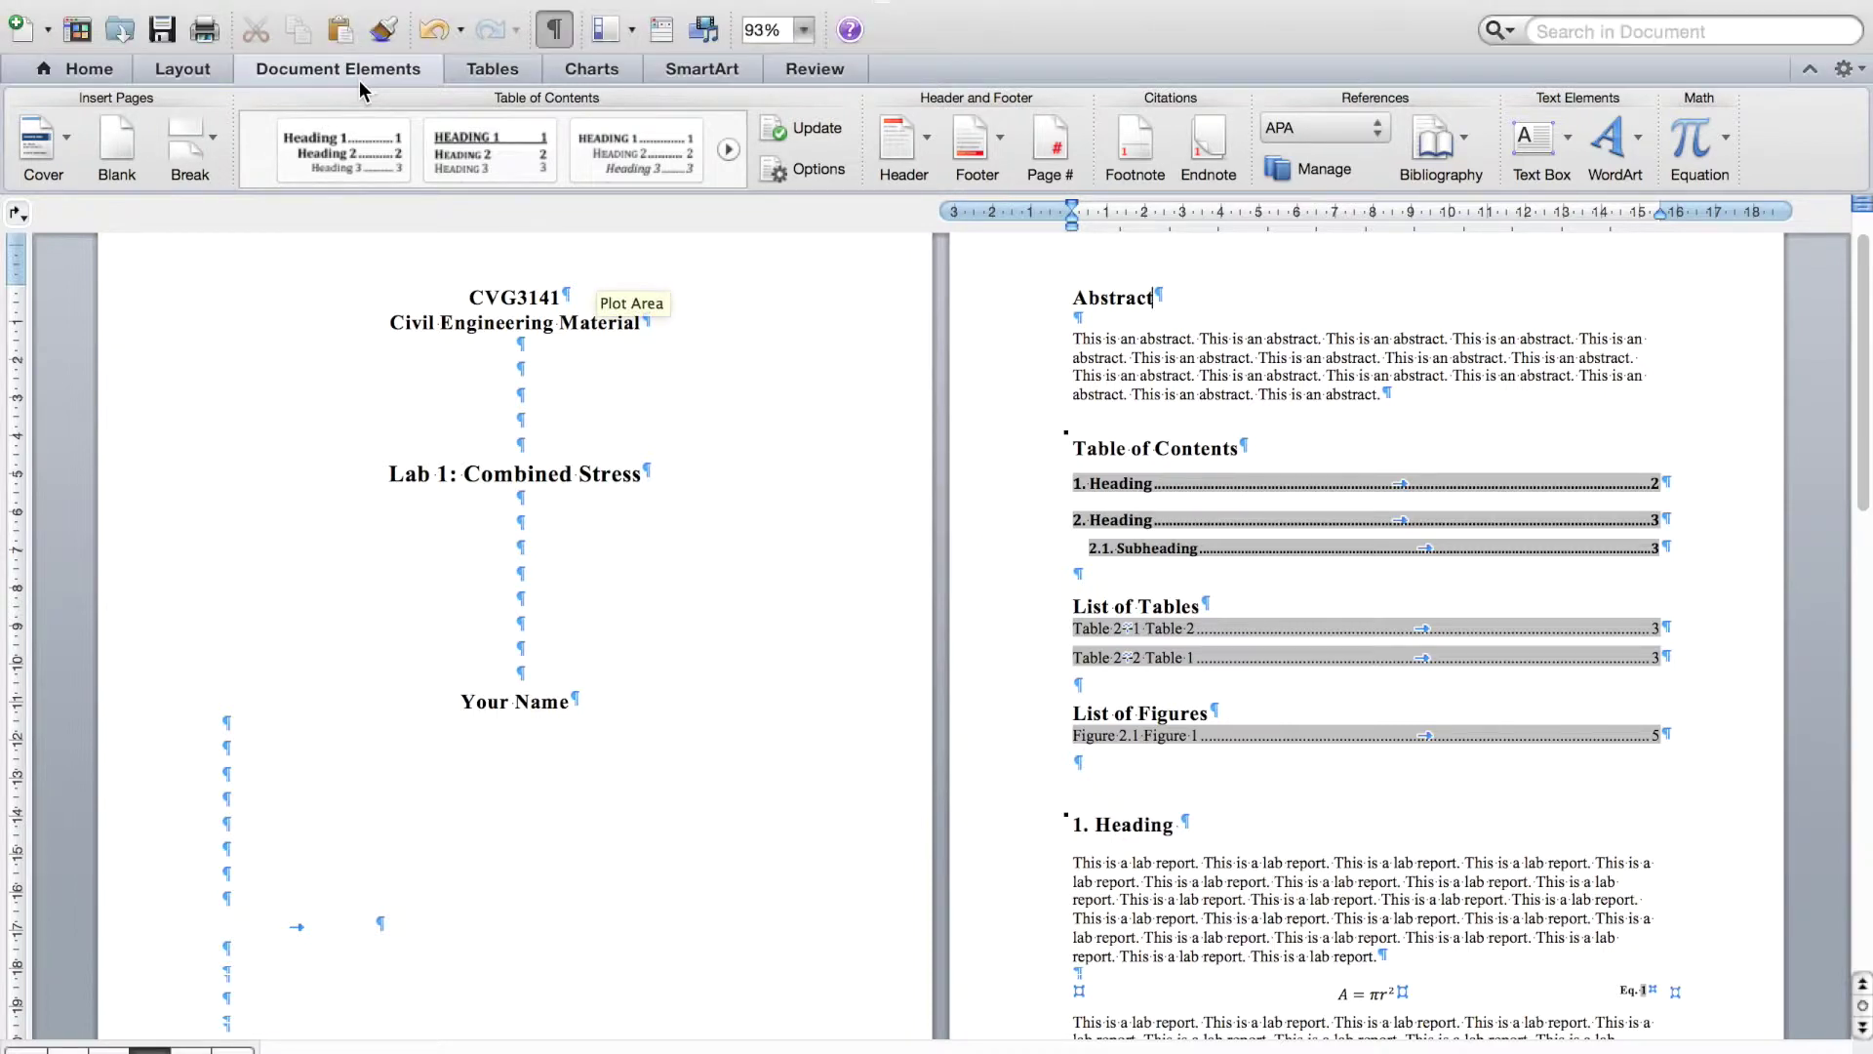
{"action": "left_click", "coordinate": [198, 154]}
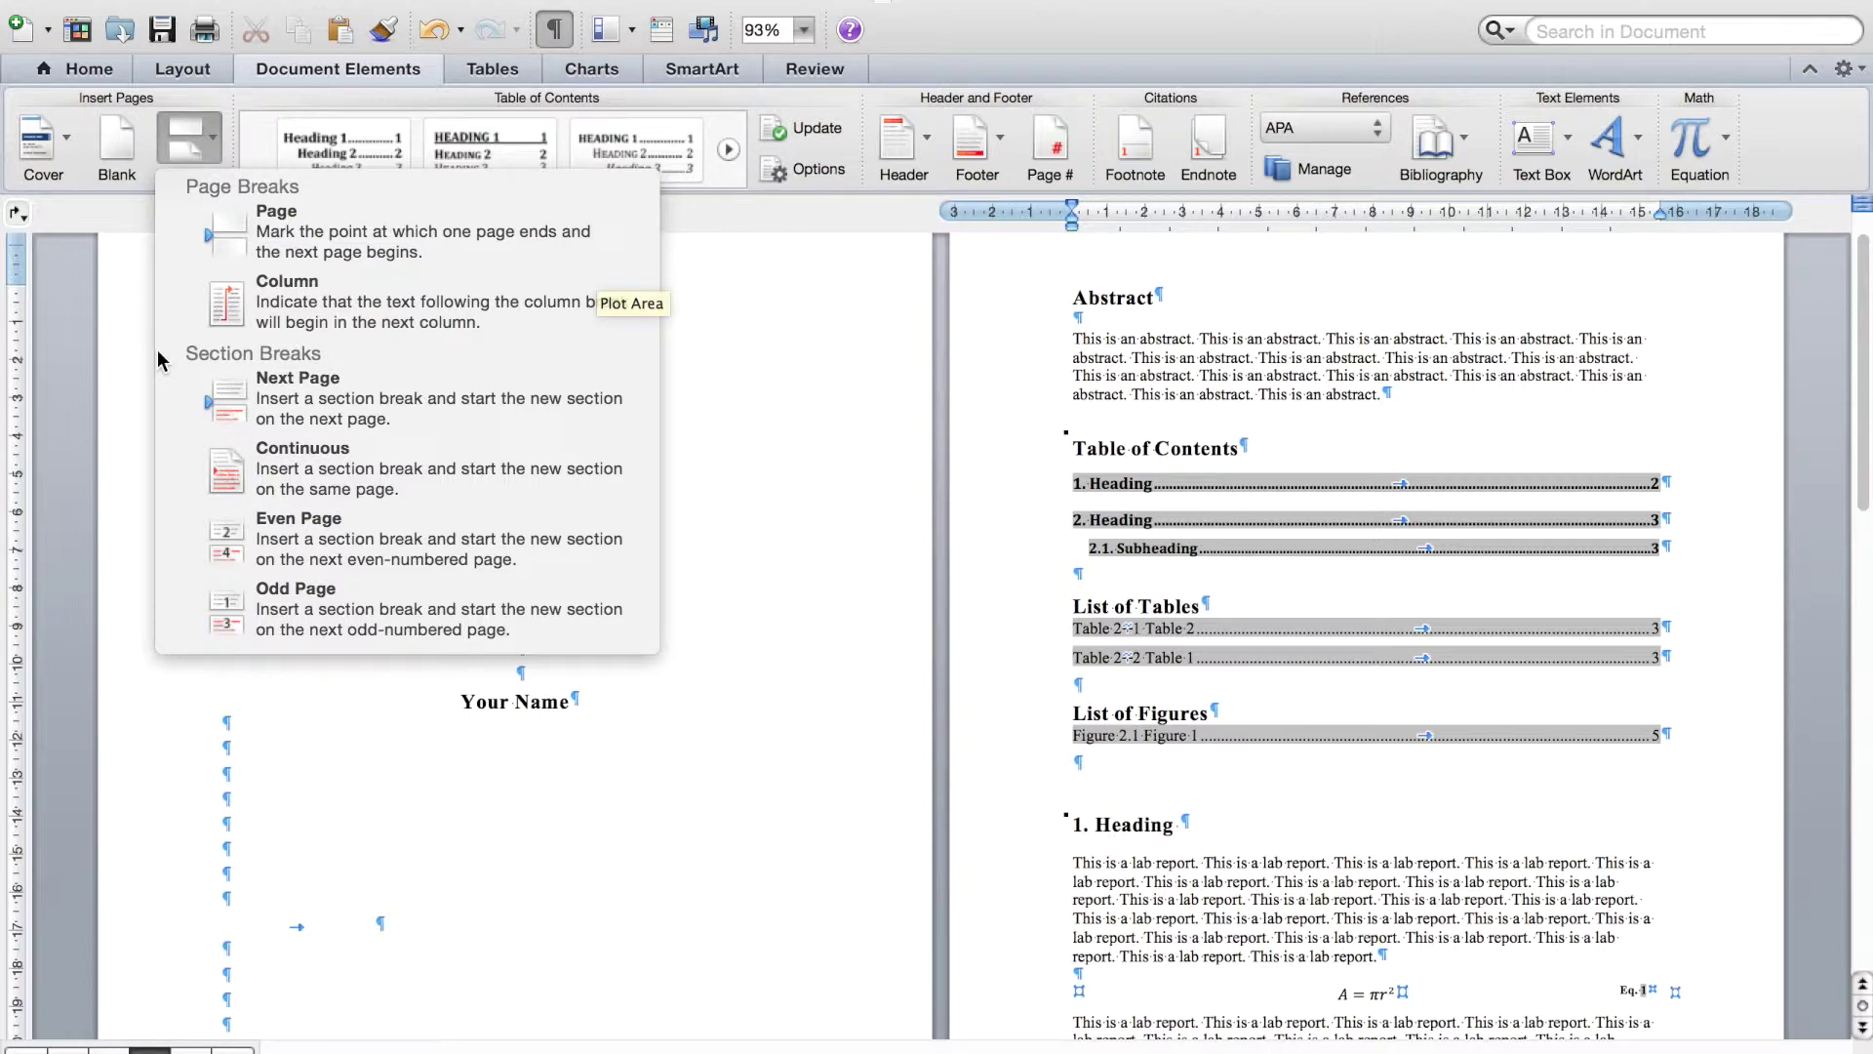
{"action": "left_click", "coordinate": [751, 674]}
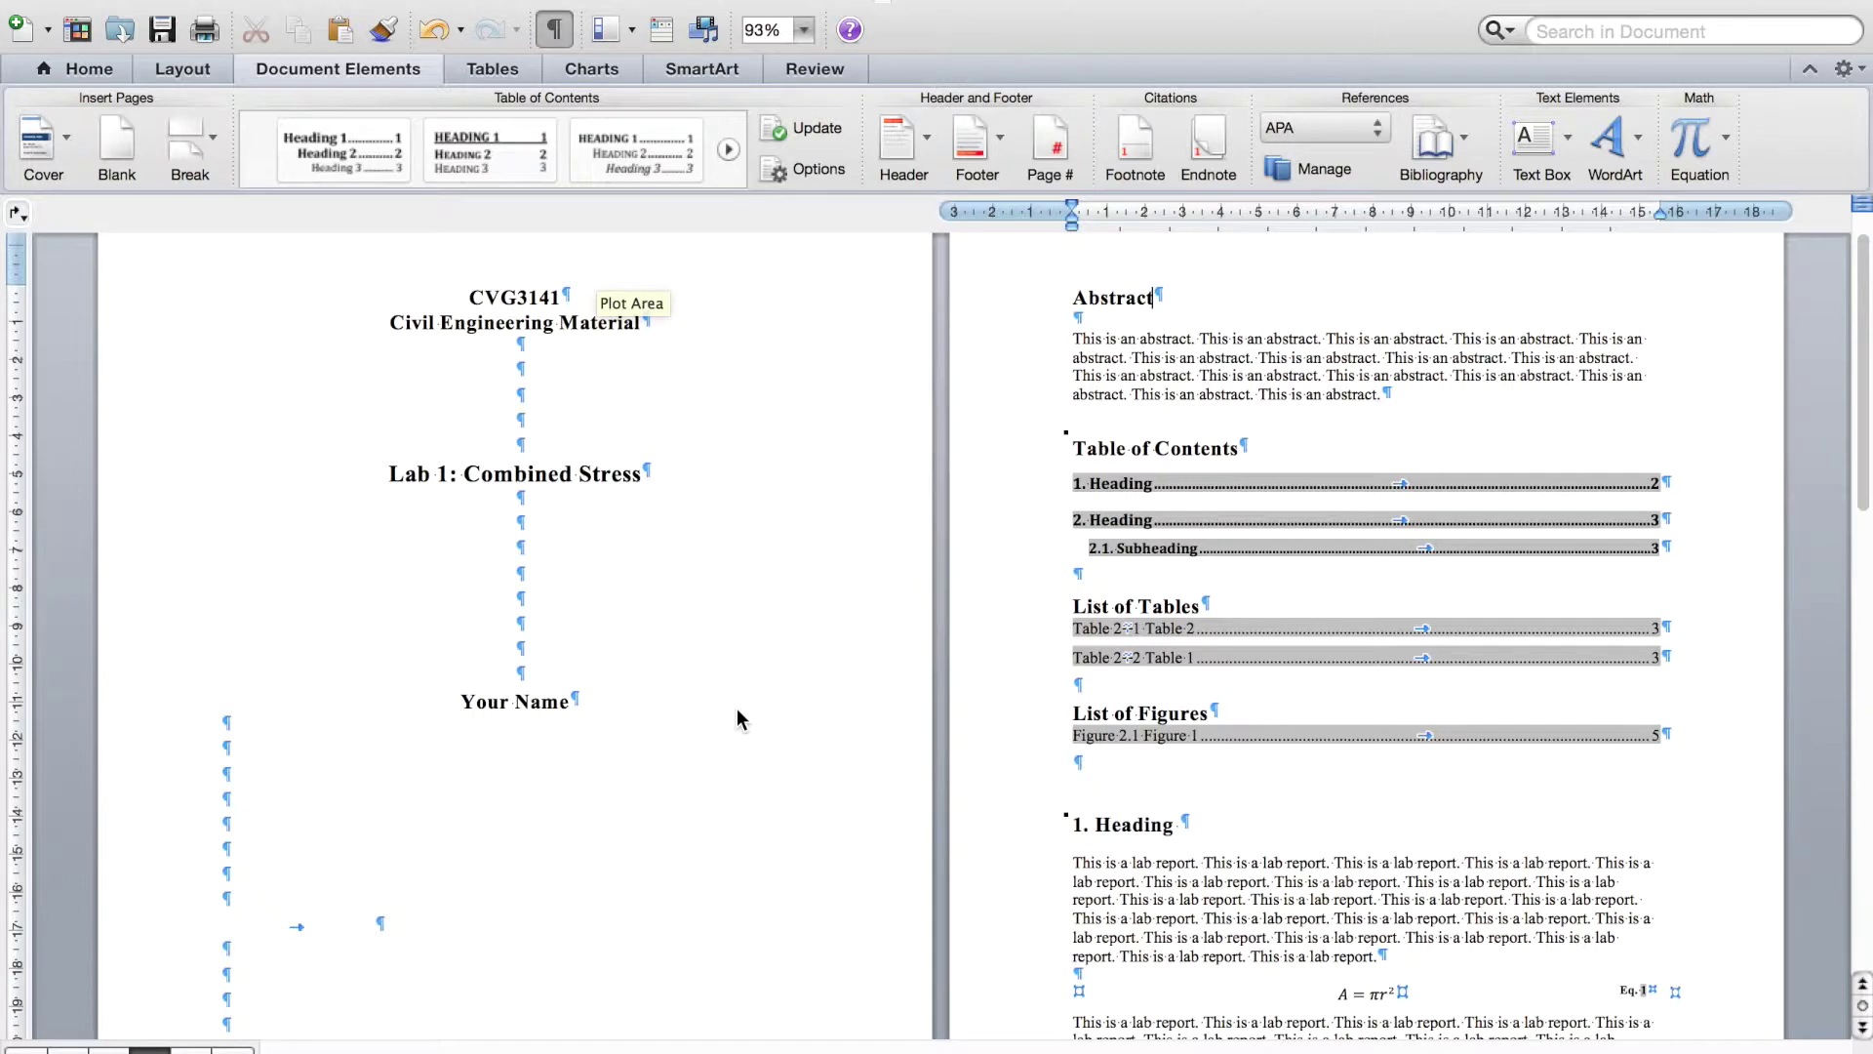
Step: Insert a Next Page section break after the "Lab Group: Monday 1" line on the cover page
{"action": "scroll", "coordinate": [738, 714], "scroll_direction": "down", "scroll_amount": 5}
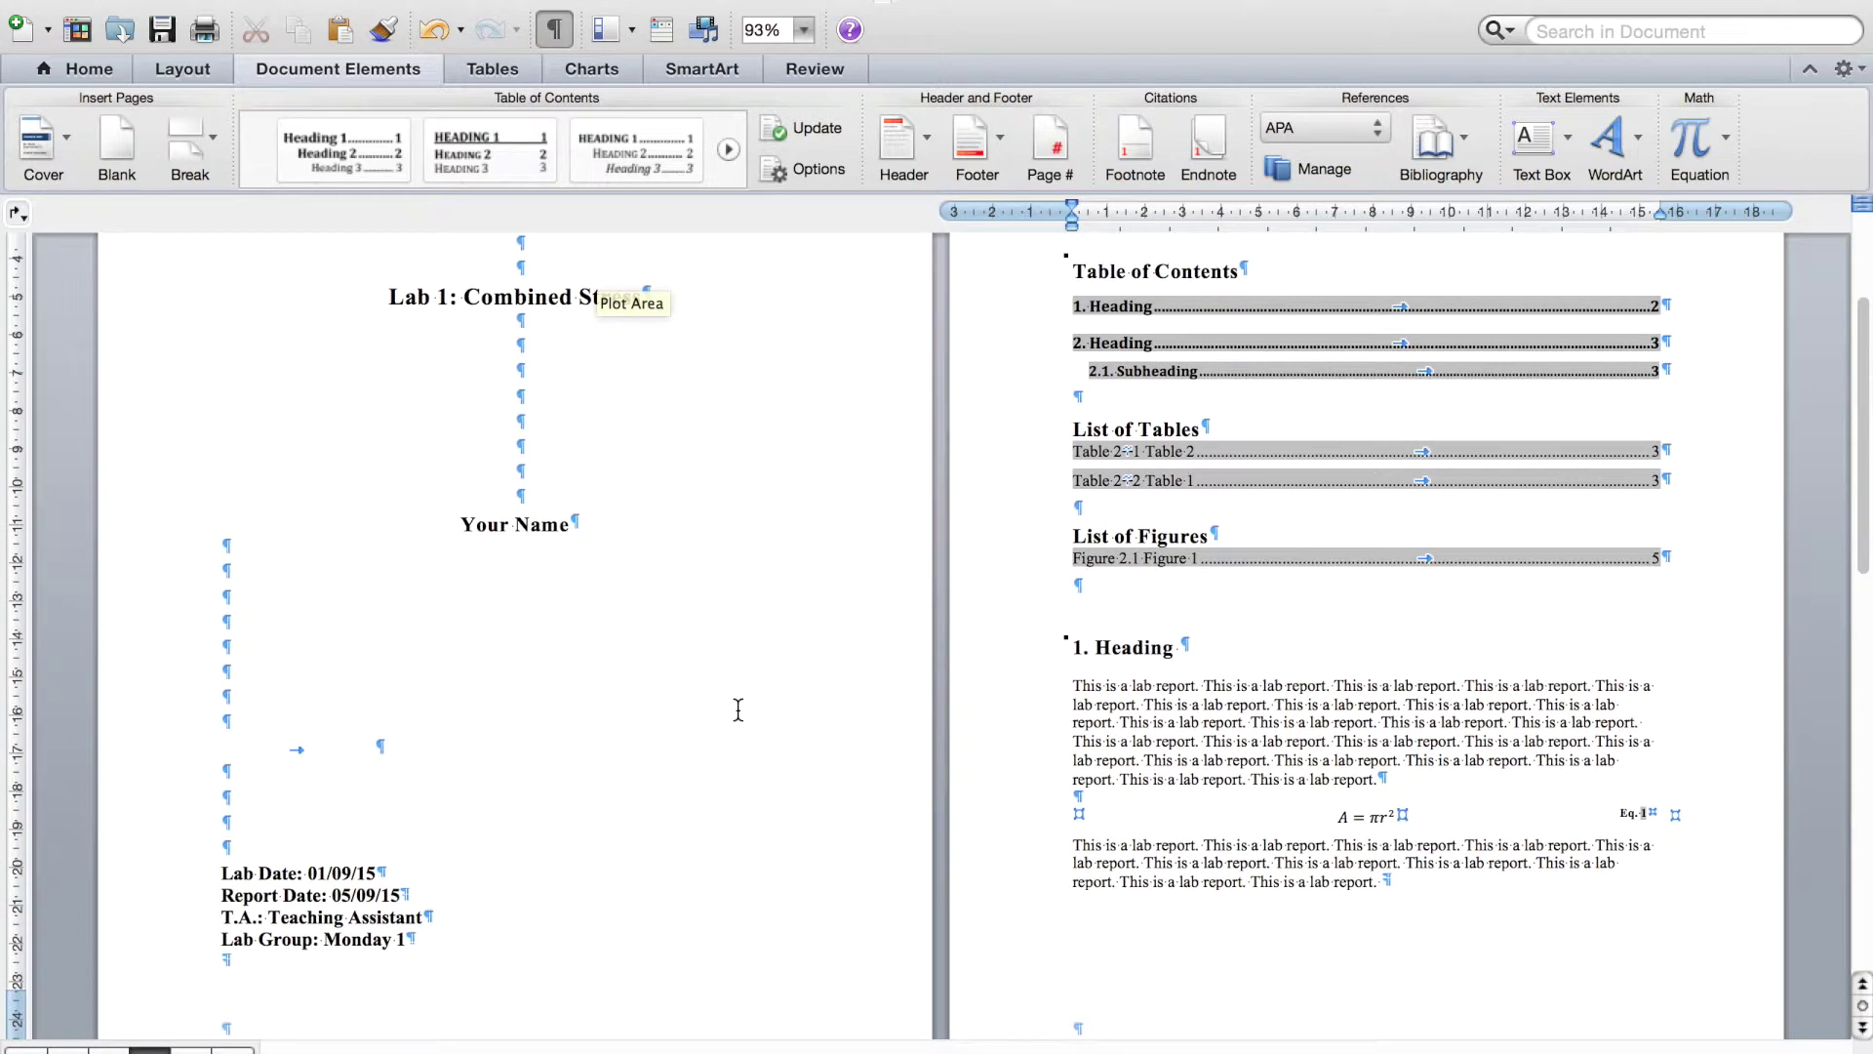
{"action": "scroll", "coordinate": [738, 709], "scroll_direction": "down", "scroll_amount": 4}
{"action": "left_click", "coordinate": [410, 794]}
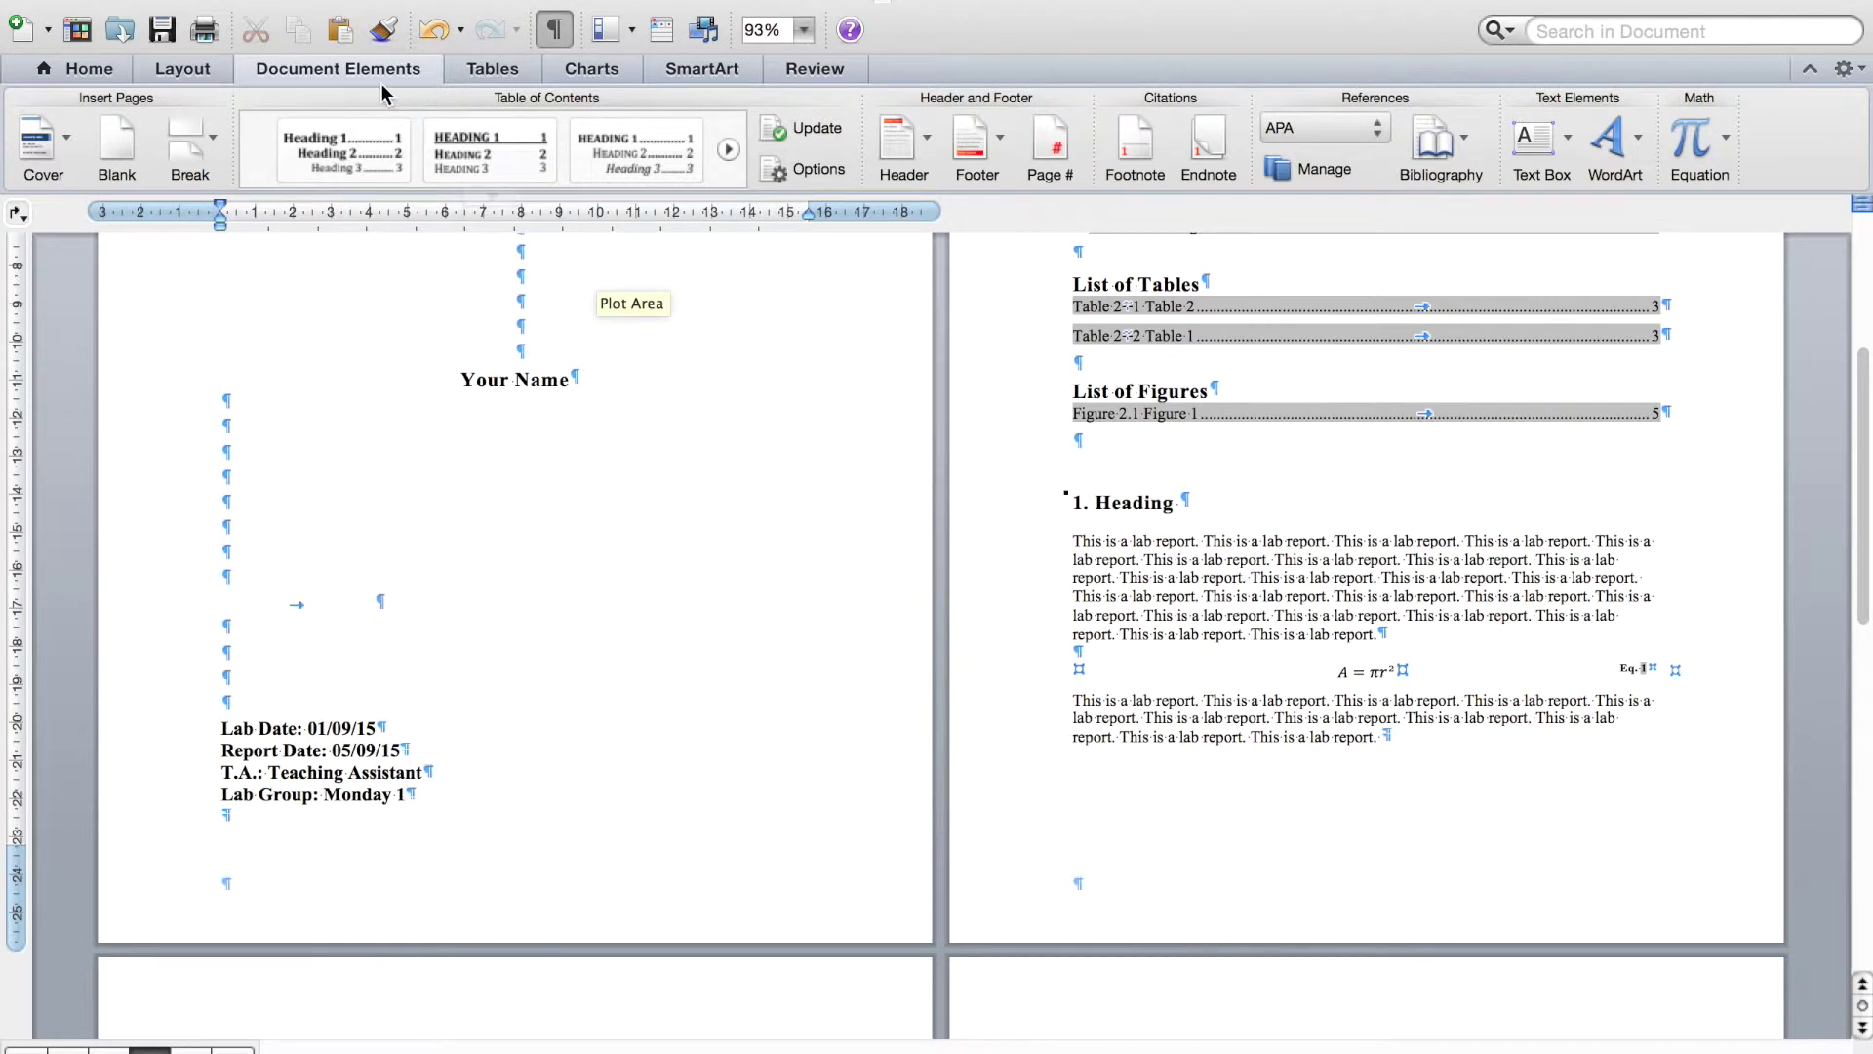
{"action": "left_click", "coordinate": [189, 145]}
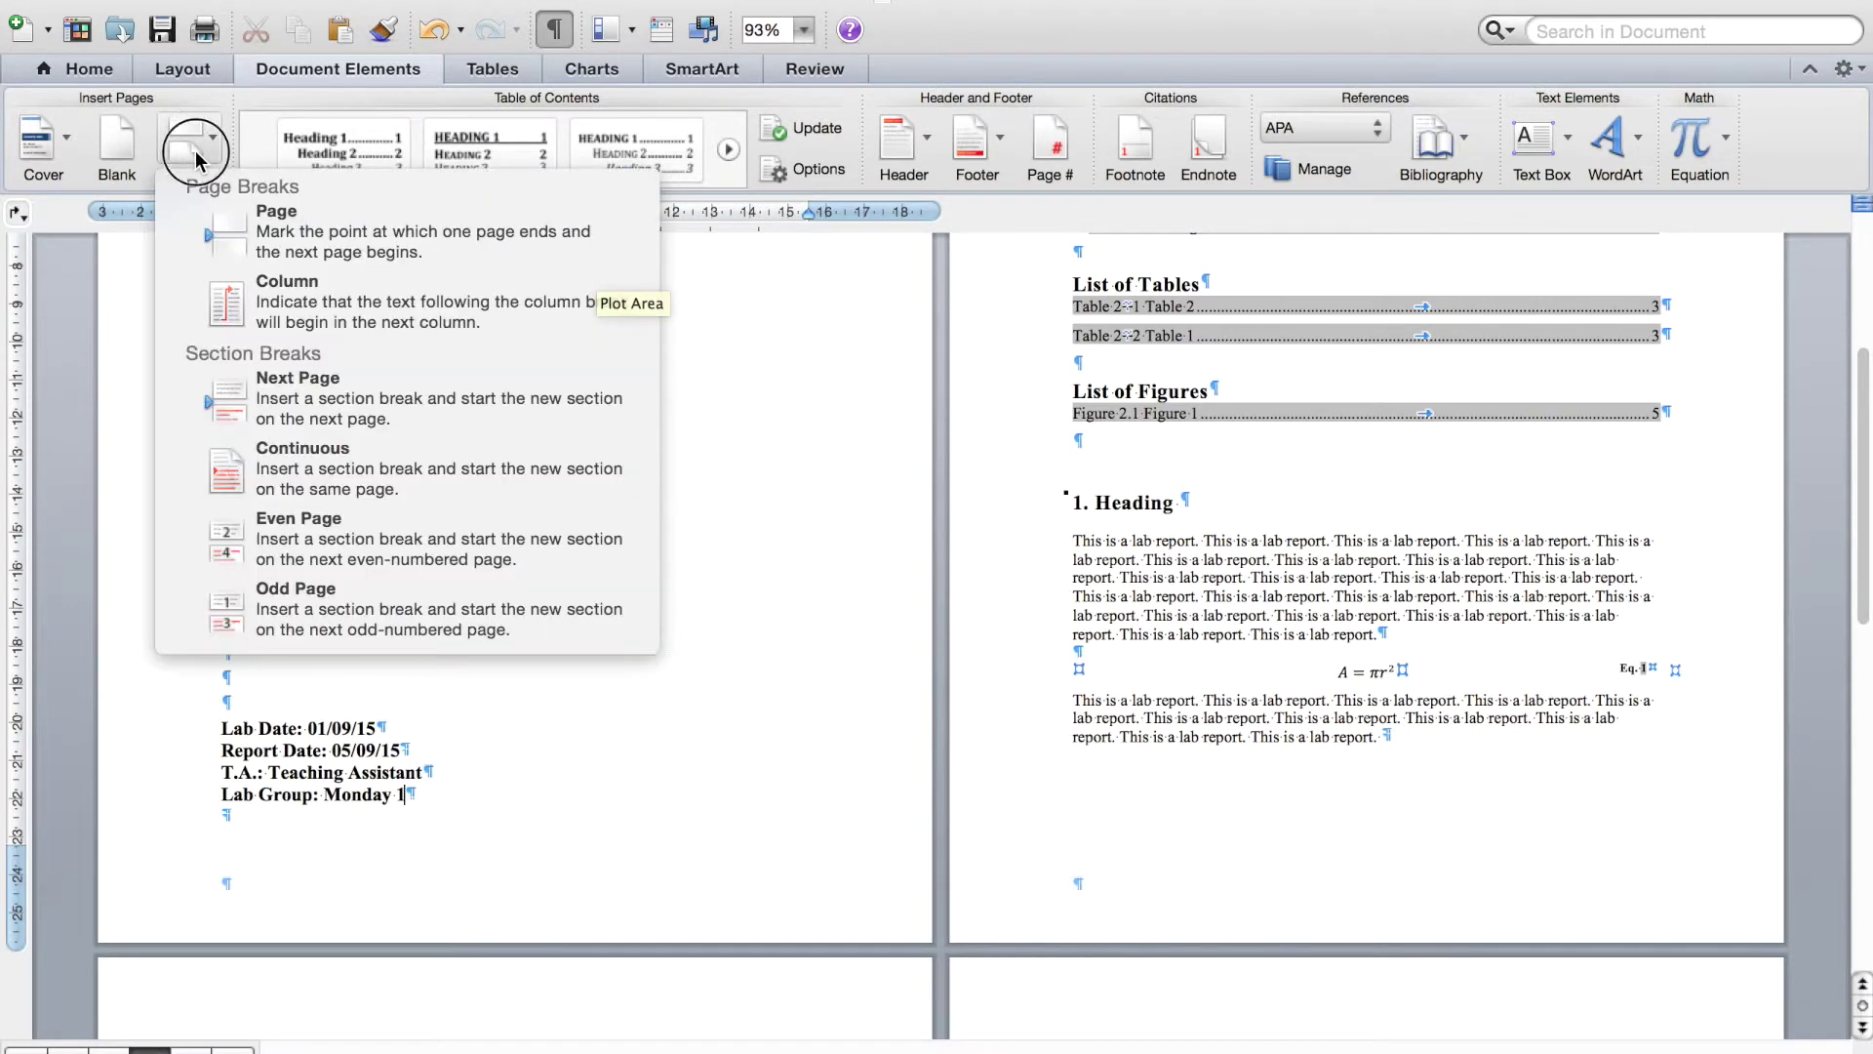
{"action": "left_click", "coordinate": [273, 381]}
Step: Delete the two blank paragraphs above the "Abstract" title
{"action": "scroll", "coordinate": [430, 844], "scroll_direction": "down", "scroll_amount": 5}
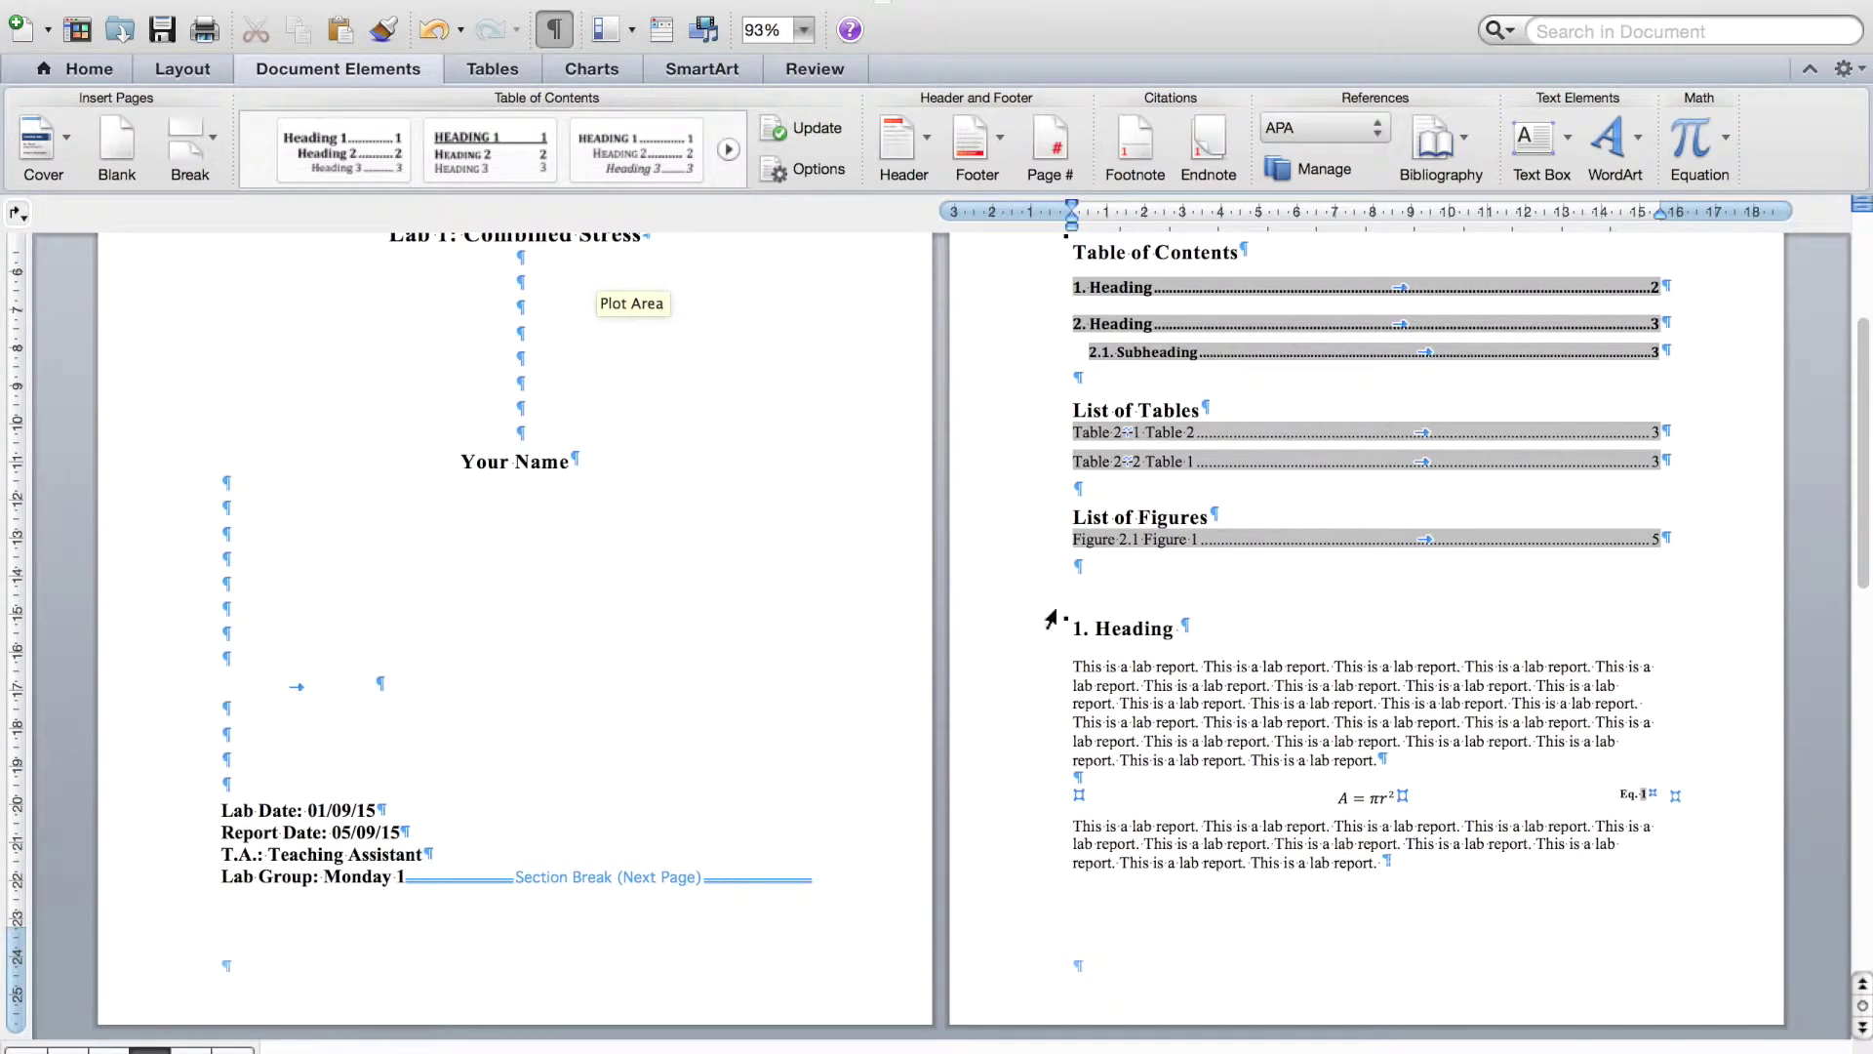
{"action": "scroll", "coordinate": [1051, 615], "scroll_direction": "up", "scroll_amount": 6}
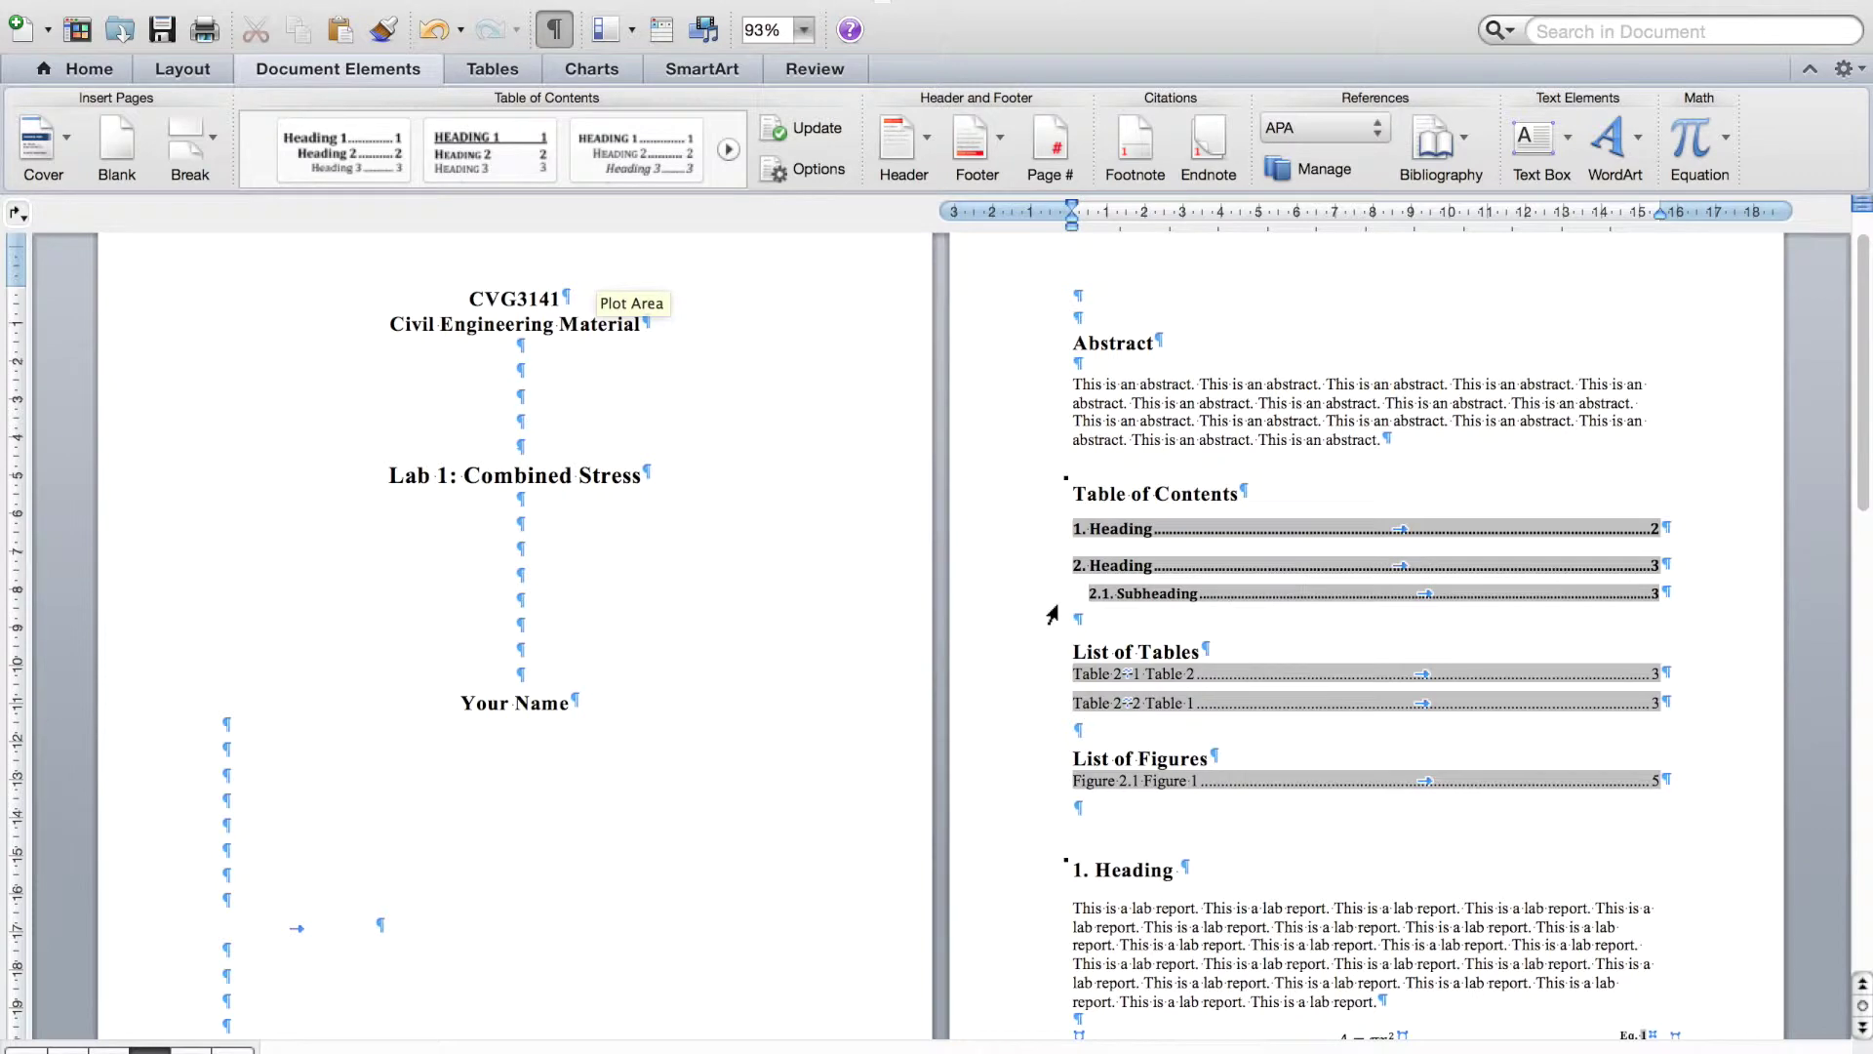
{"action": "key", "text": "shift+Down"}
{"action": "key", "text": "shift+Down"}
{"action": "key", "text": "Delete"}
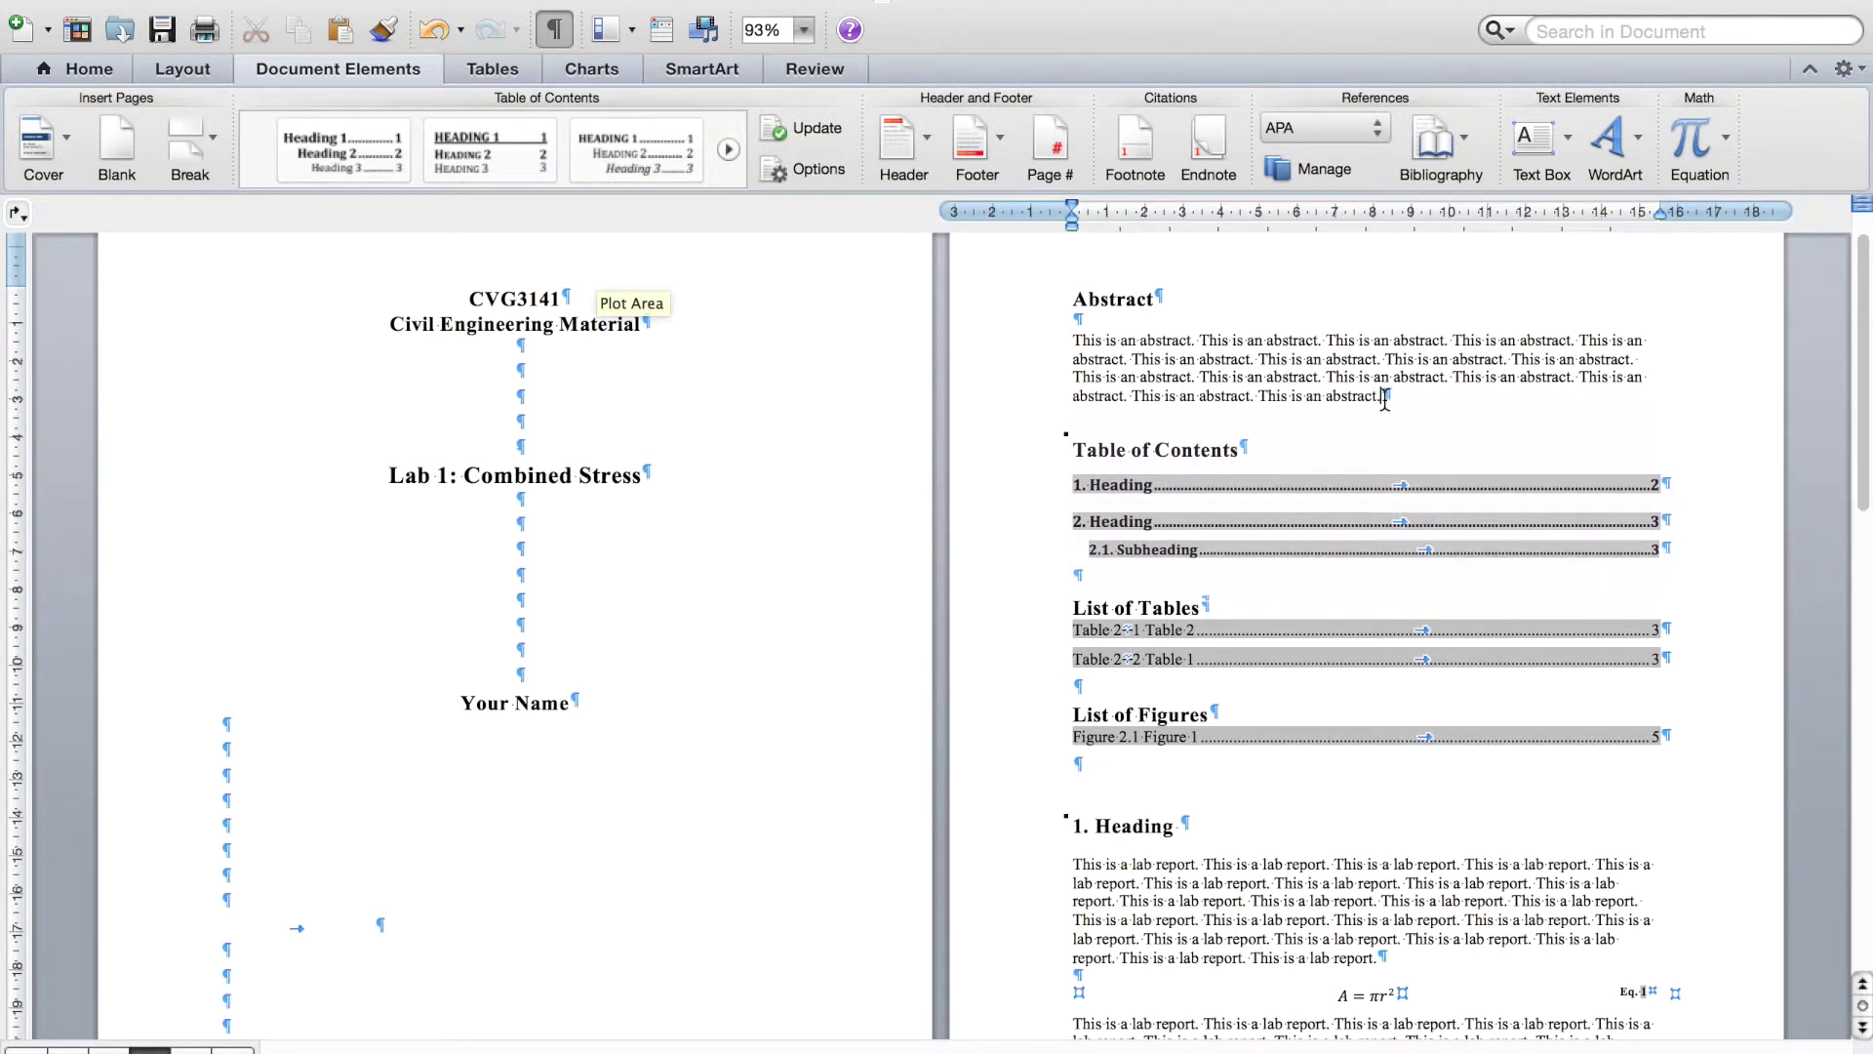
Step: Insert a page break after the abstract text and delete the blank paragraph above "Table of Contents"
{"action": "left_click", "coordinate": [187, 142]}
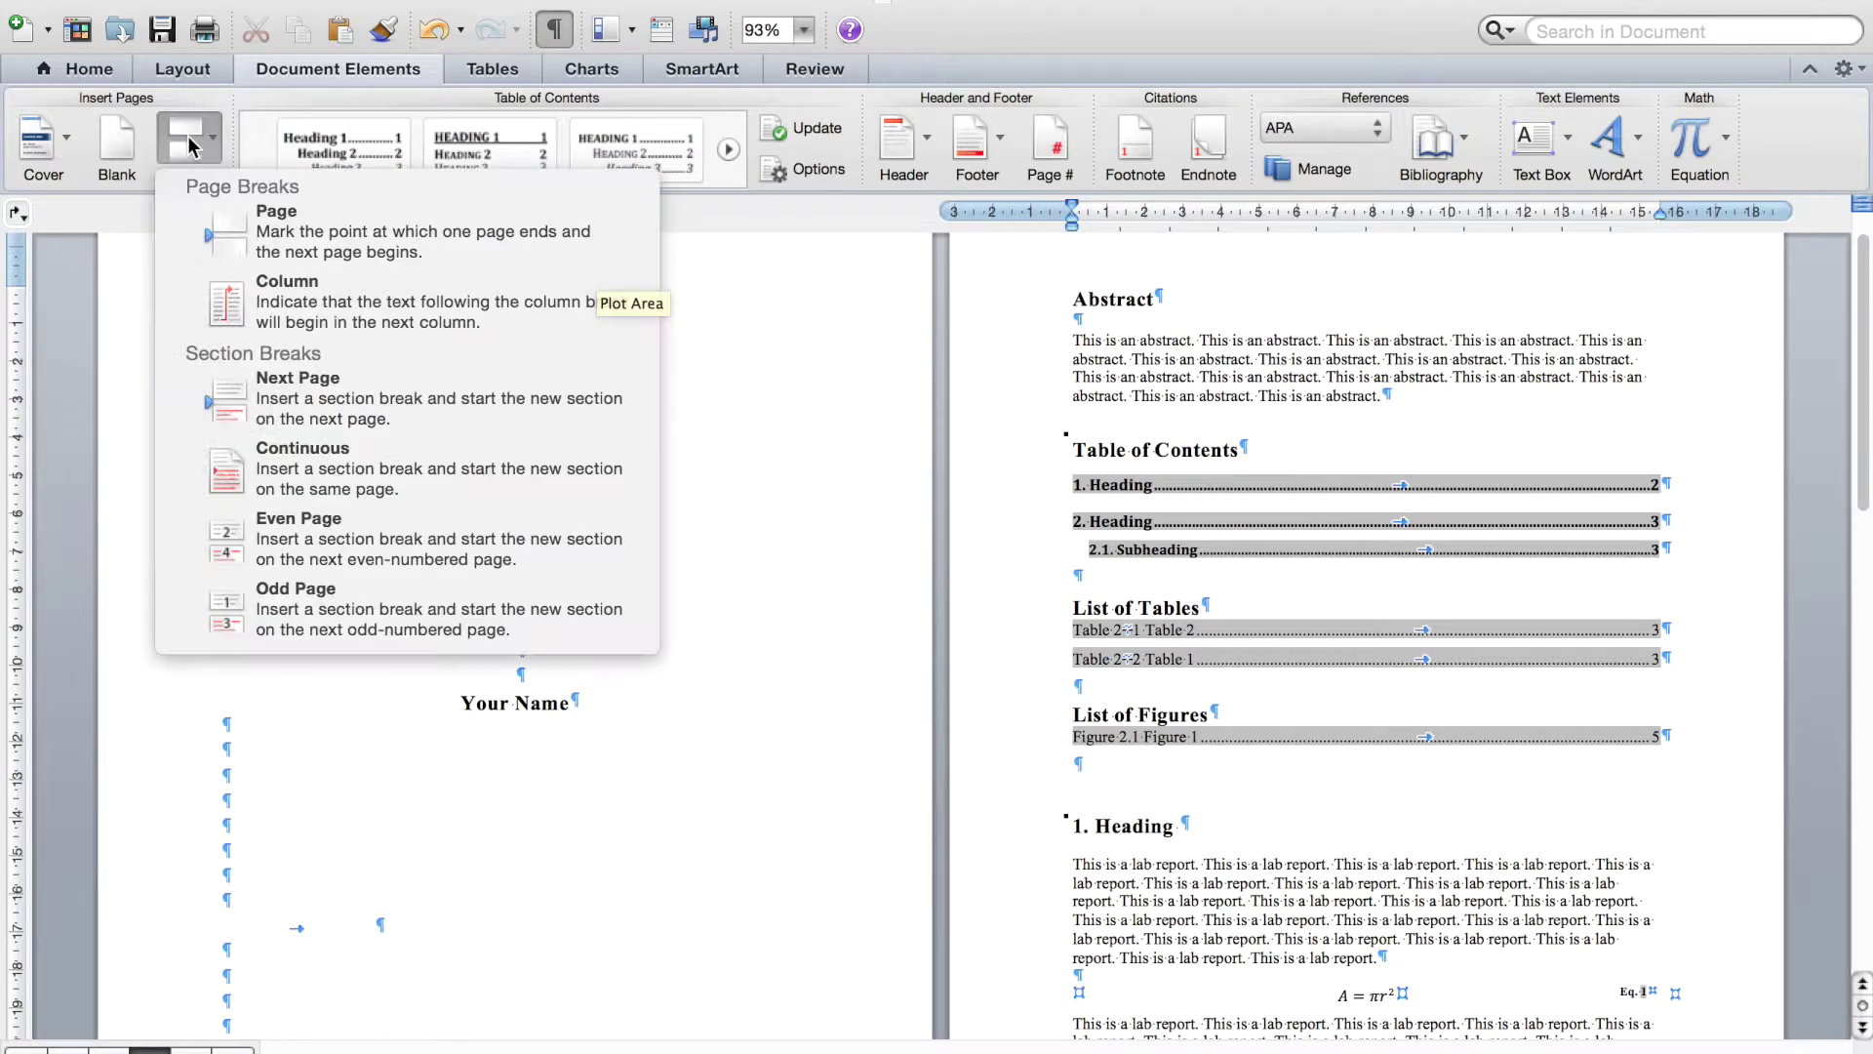
{"action": "left_click", "coordinate": [265, 230]}
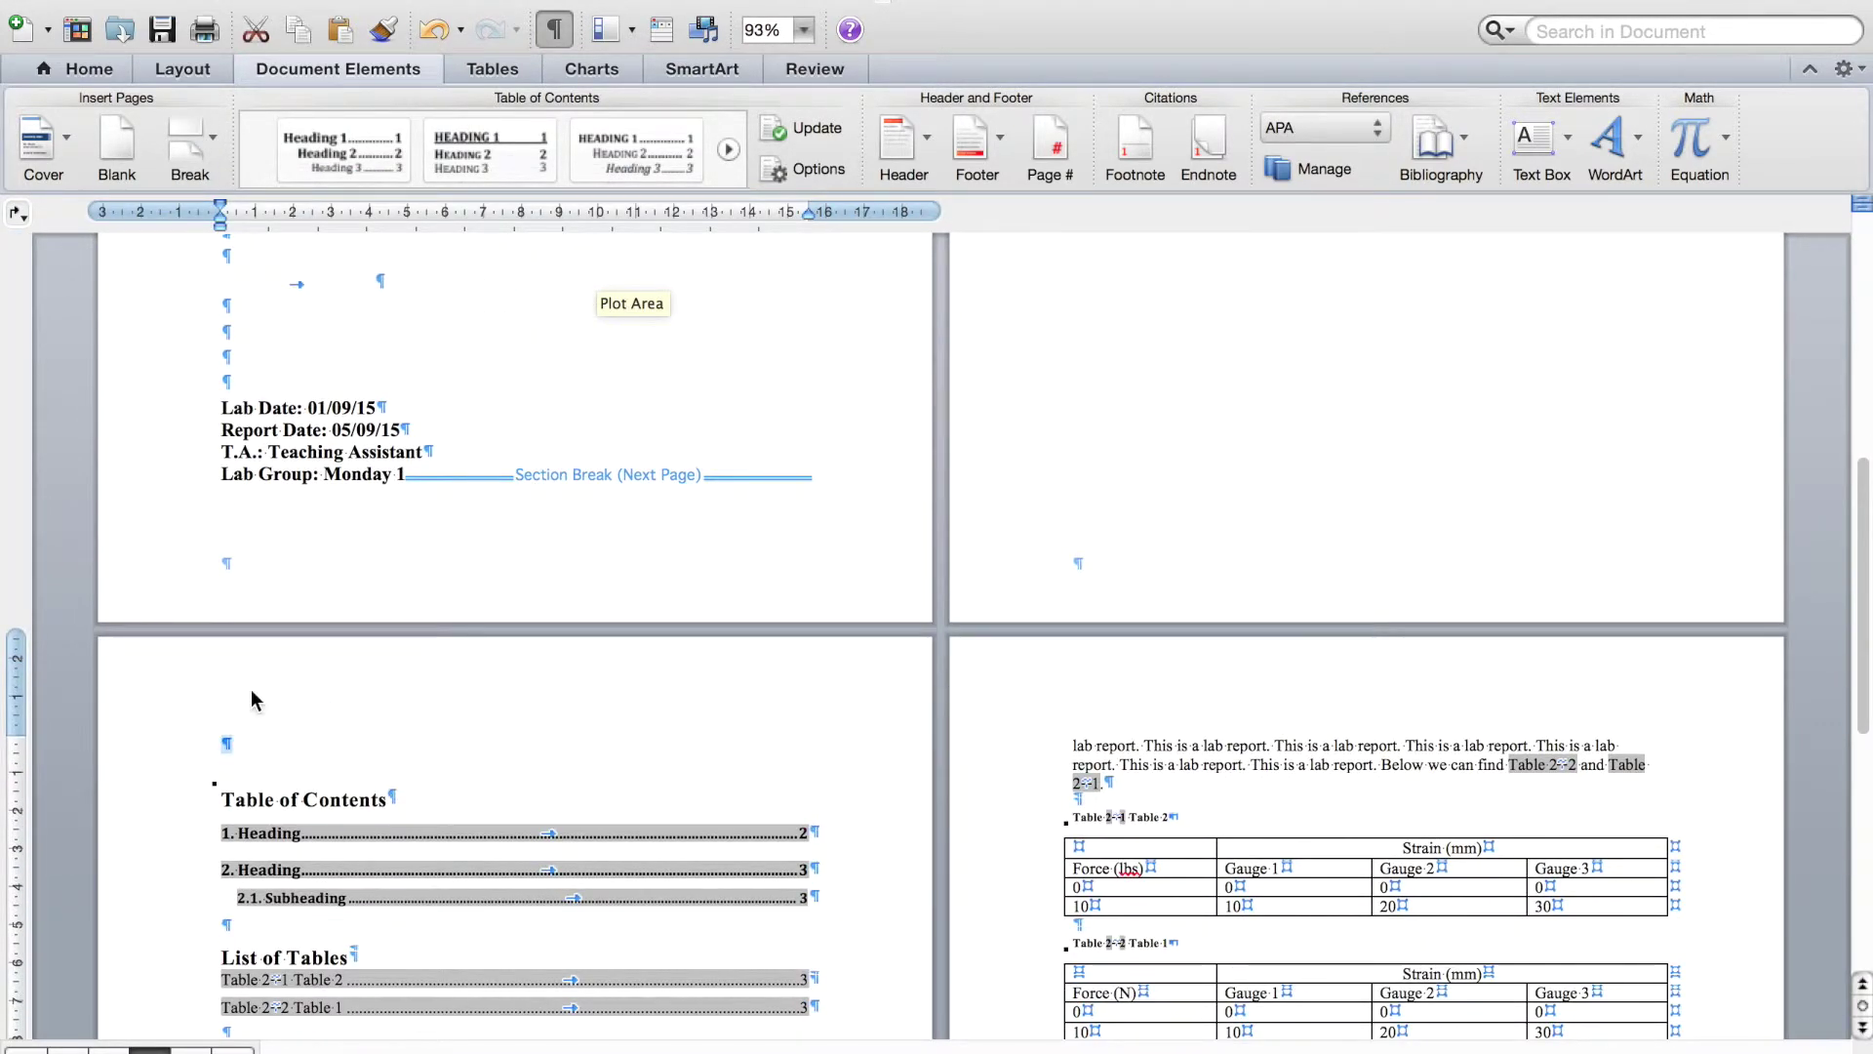
{"action": "key", "text": "Delete"}
Step: Add a blank line above the "List of Tables" title and insert a page break there
{"action": "left_click", "coordinate": [222, 871]}
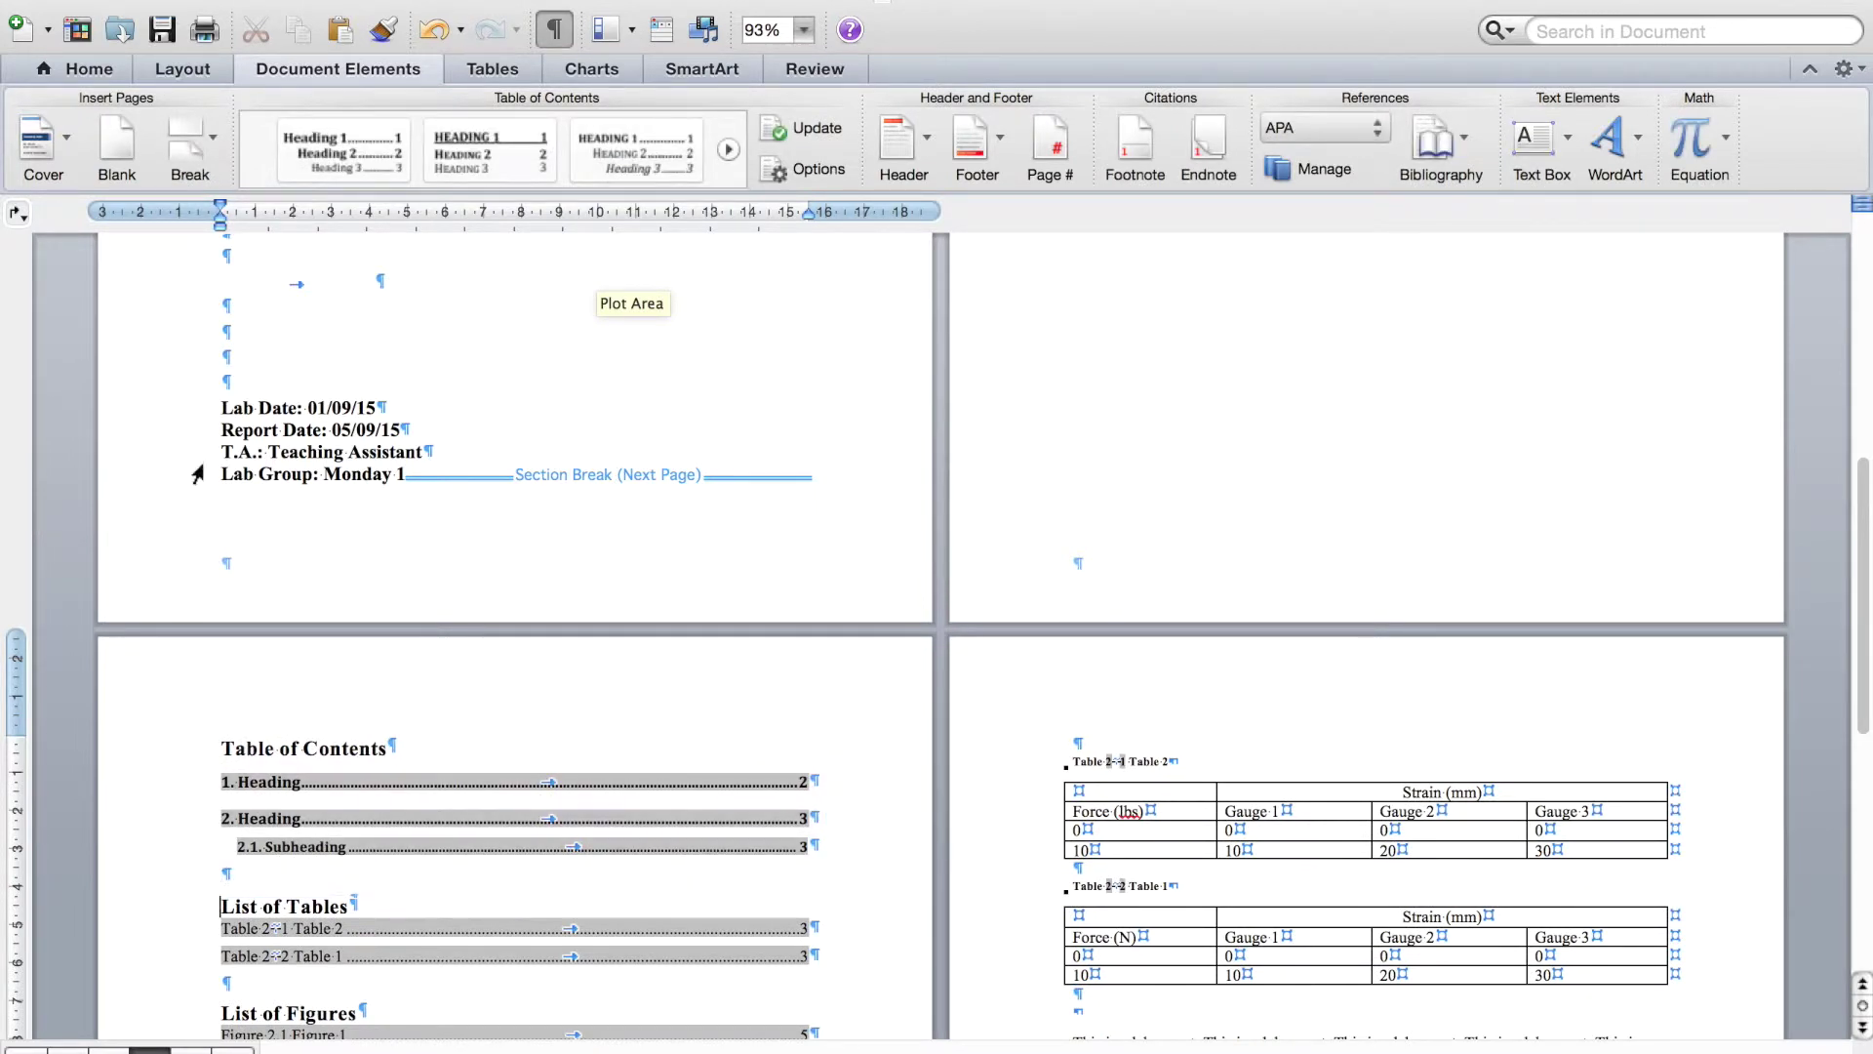
{"action": "key", "text": "Return"}
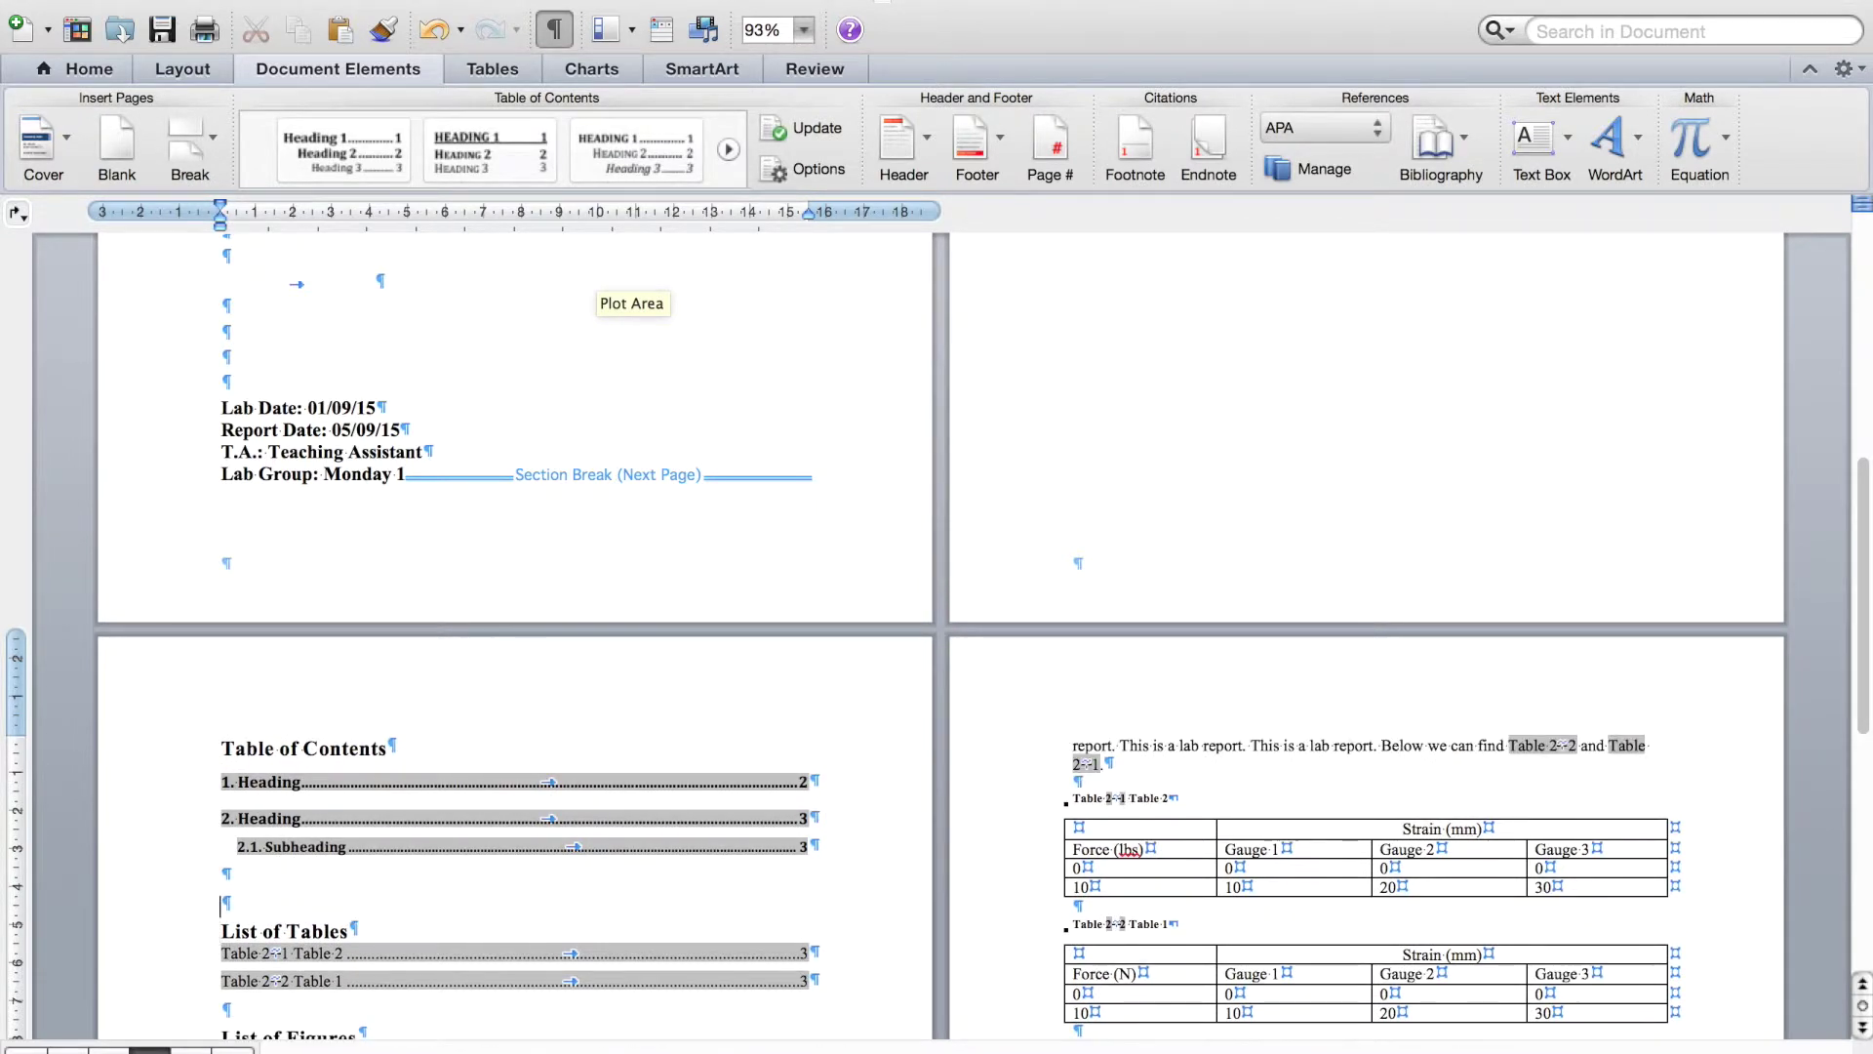
{"action": "left_click", "coordinate": [188, 140]}
{"action": "left_click", "coordinate": [222, 252]}
{"action": "scroll", "coordinate": [222, 251], "scroll_direction": "down", "scroll_amount": 10}
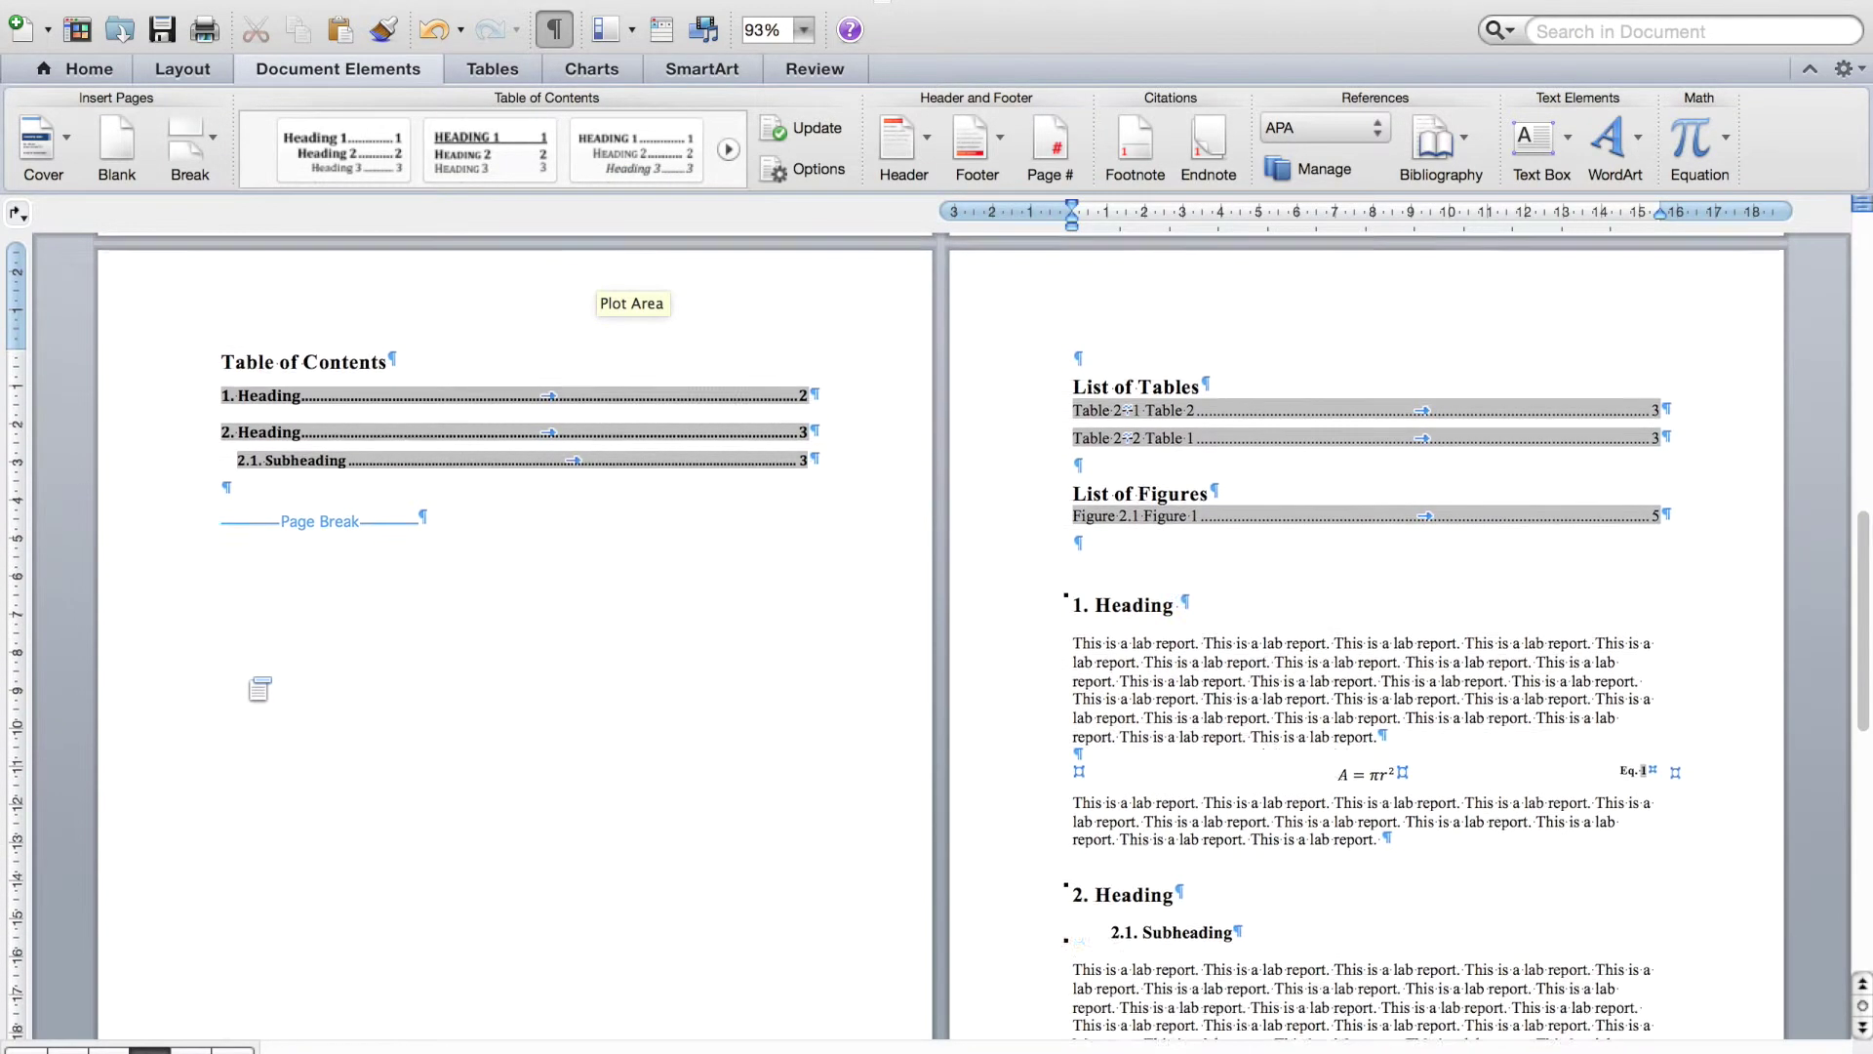
Step: Insert a page break between the list of tables and the "List of Figures" title
{"action": "scroll", "coordinate": [1055, 527], "scroll_direction": "up", "scroll_amount": 5}
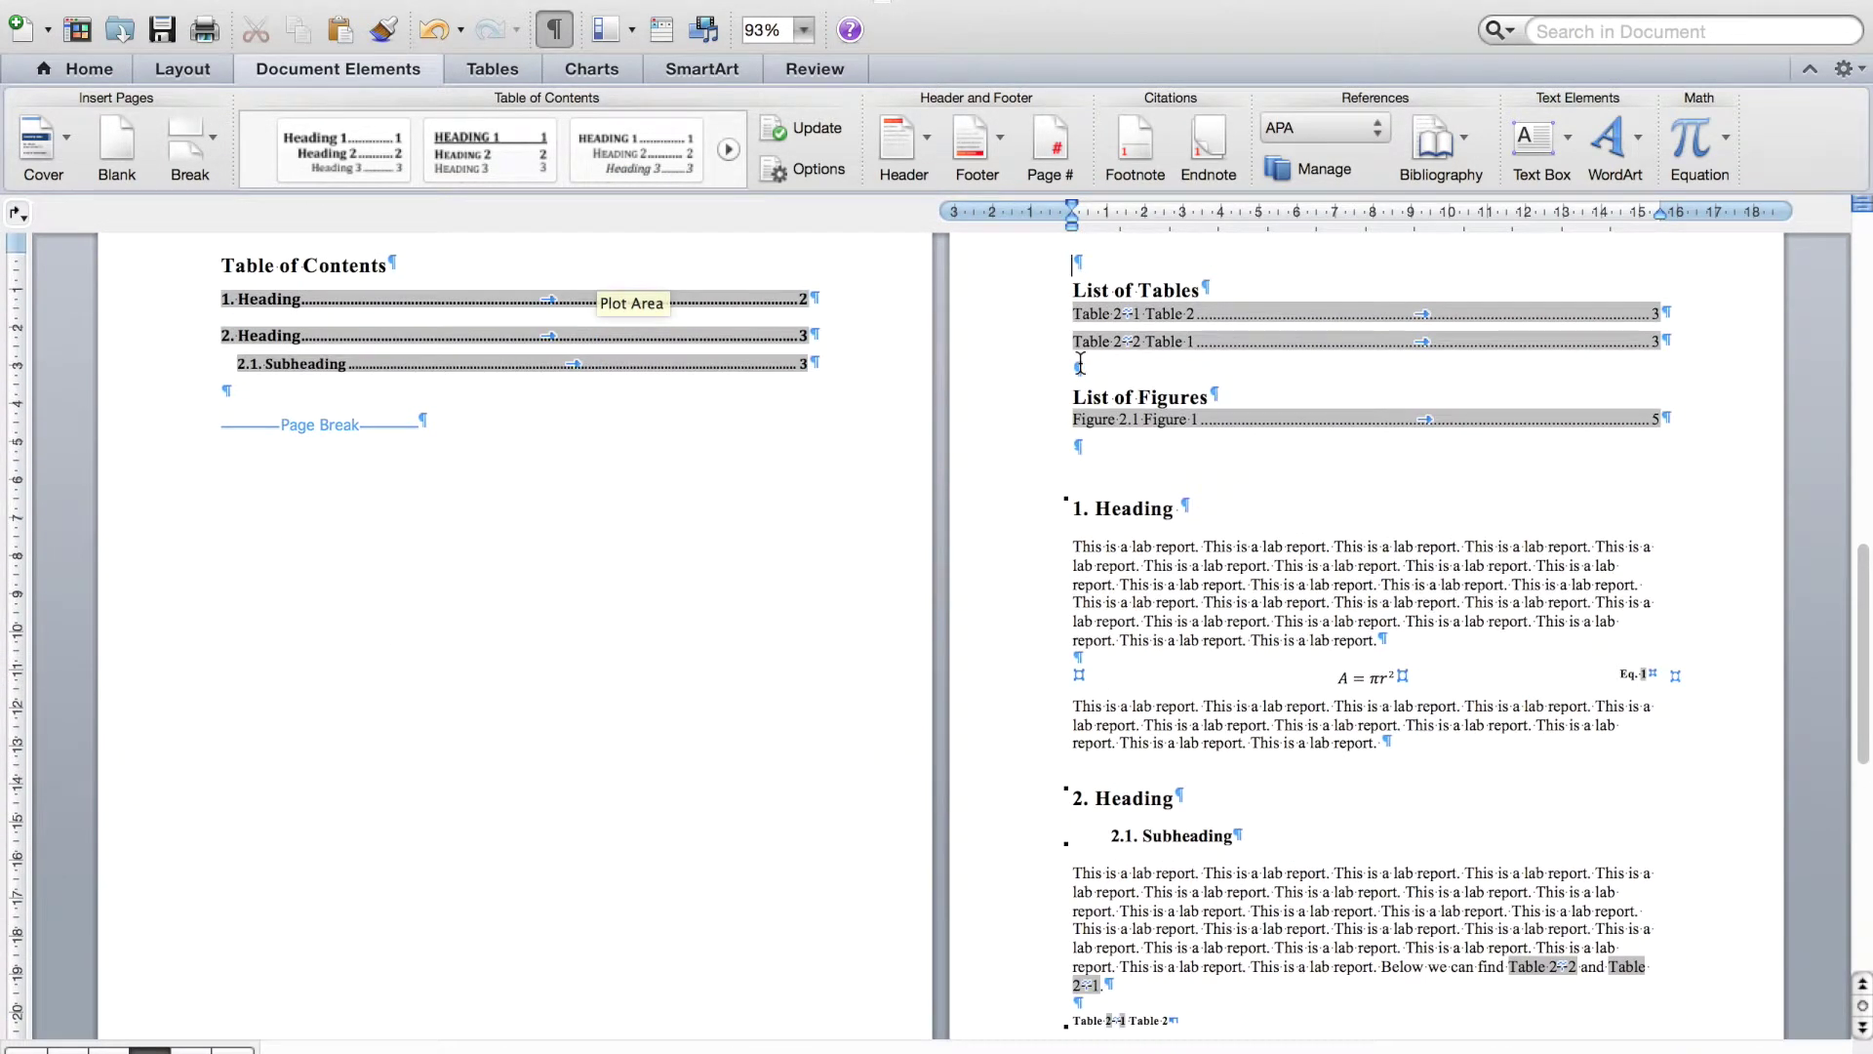
{"action": "left_click", "coordinate": [189, 140]}
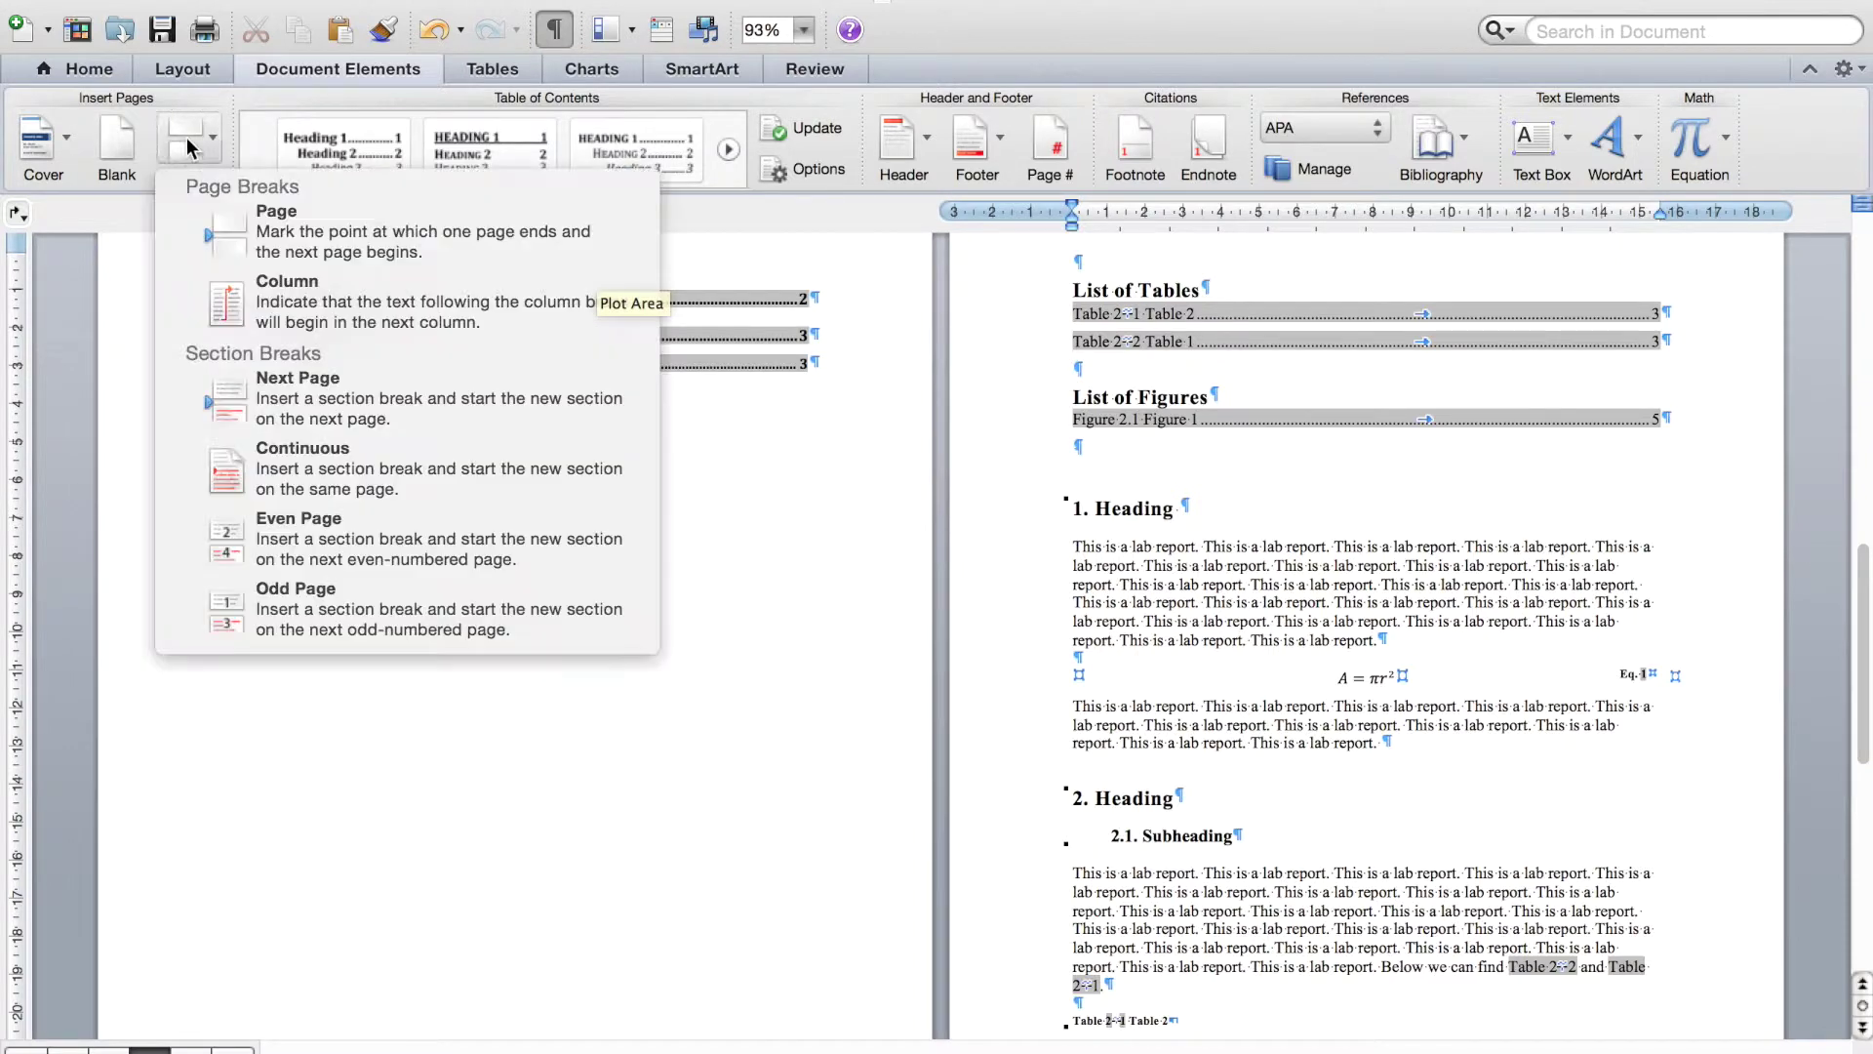
{"action": "left_click", "coordinate": [216, 223]}
Step: Insert a Next Page section break after the list of figures and delete the blank paragraph above "1. Heading"
{"action": "scroll", "coordinate": [761, 741], "scroll_direction": "down", "scroll_amount": 5}
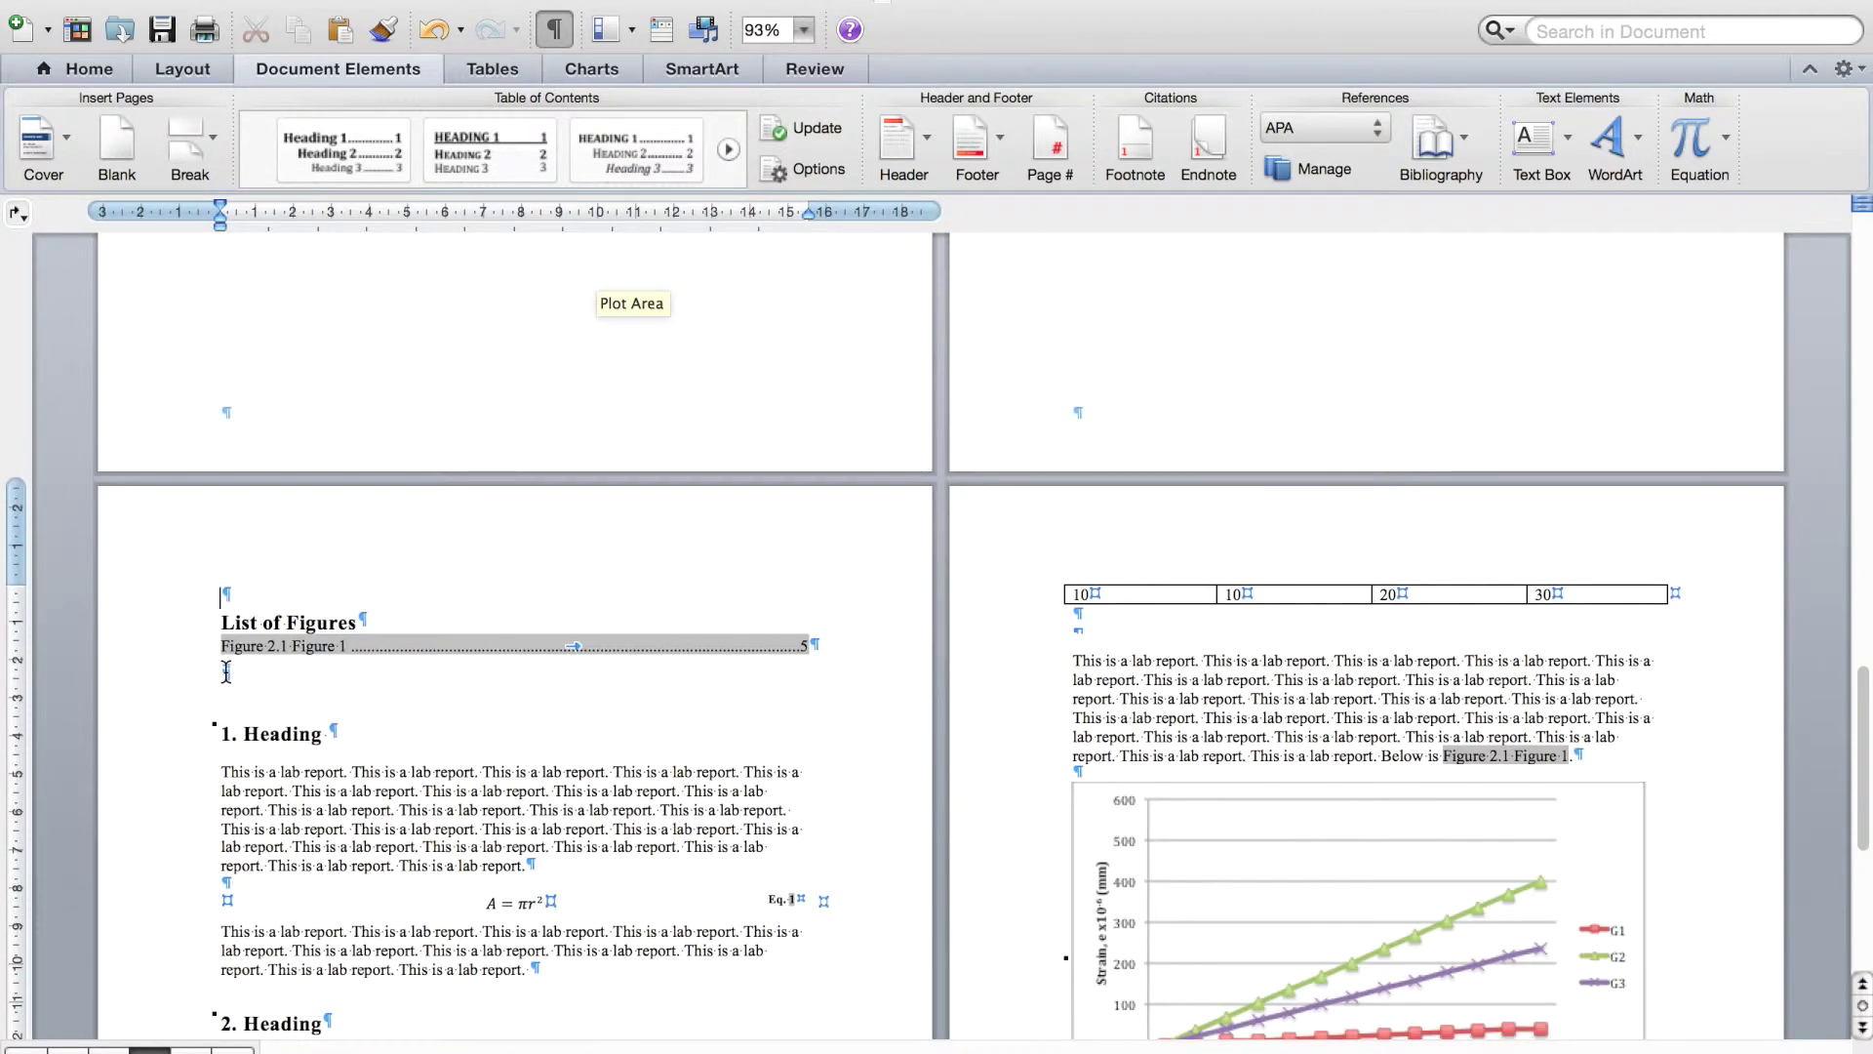
{"action": "left_click", "coordinate": [213, 161]}
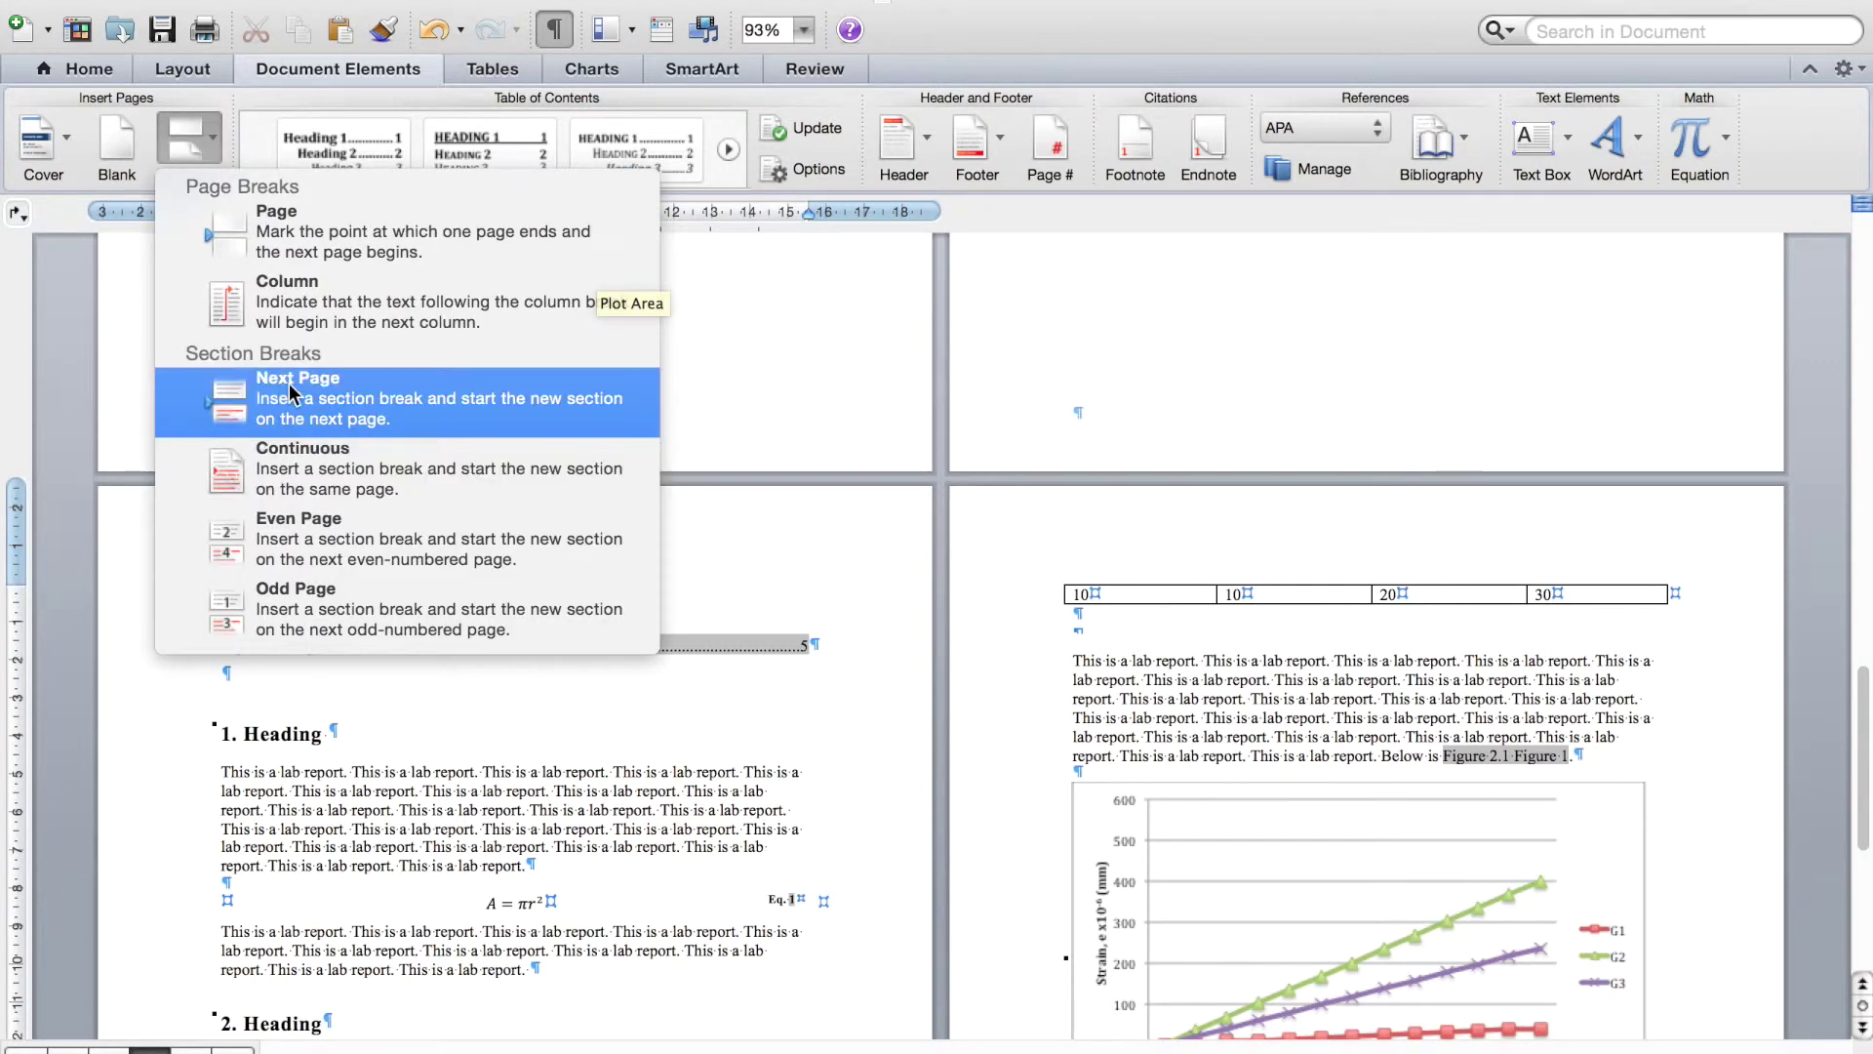
{"action": "left_click", "coordinate": [251, 410]}
{"action": "key", "text": "shift+Right"}
{"action": "key", "text": "BackSpace"}
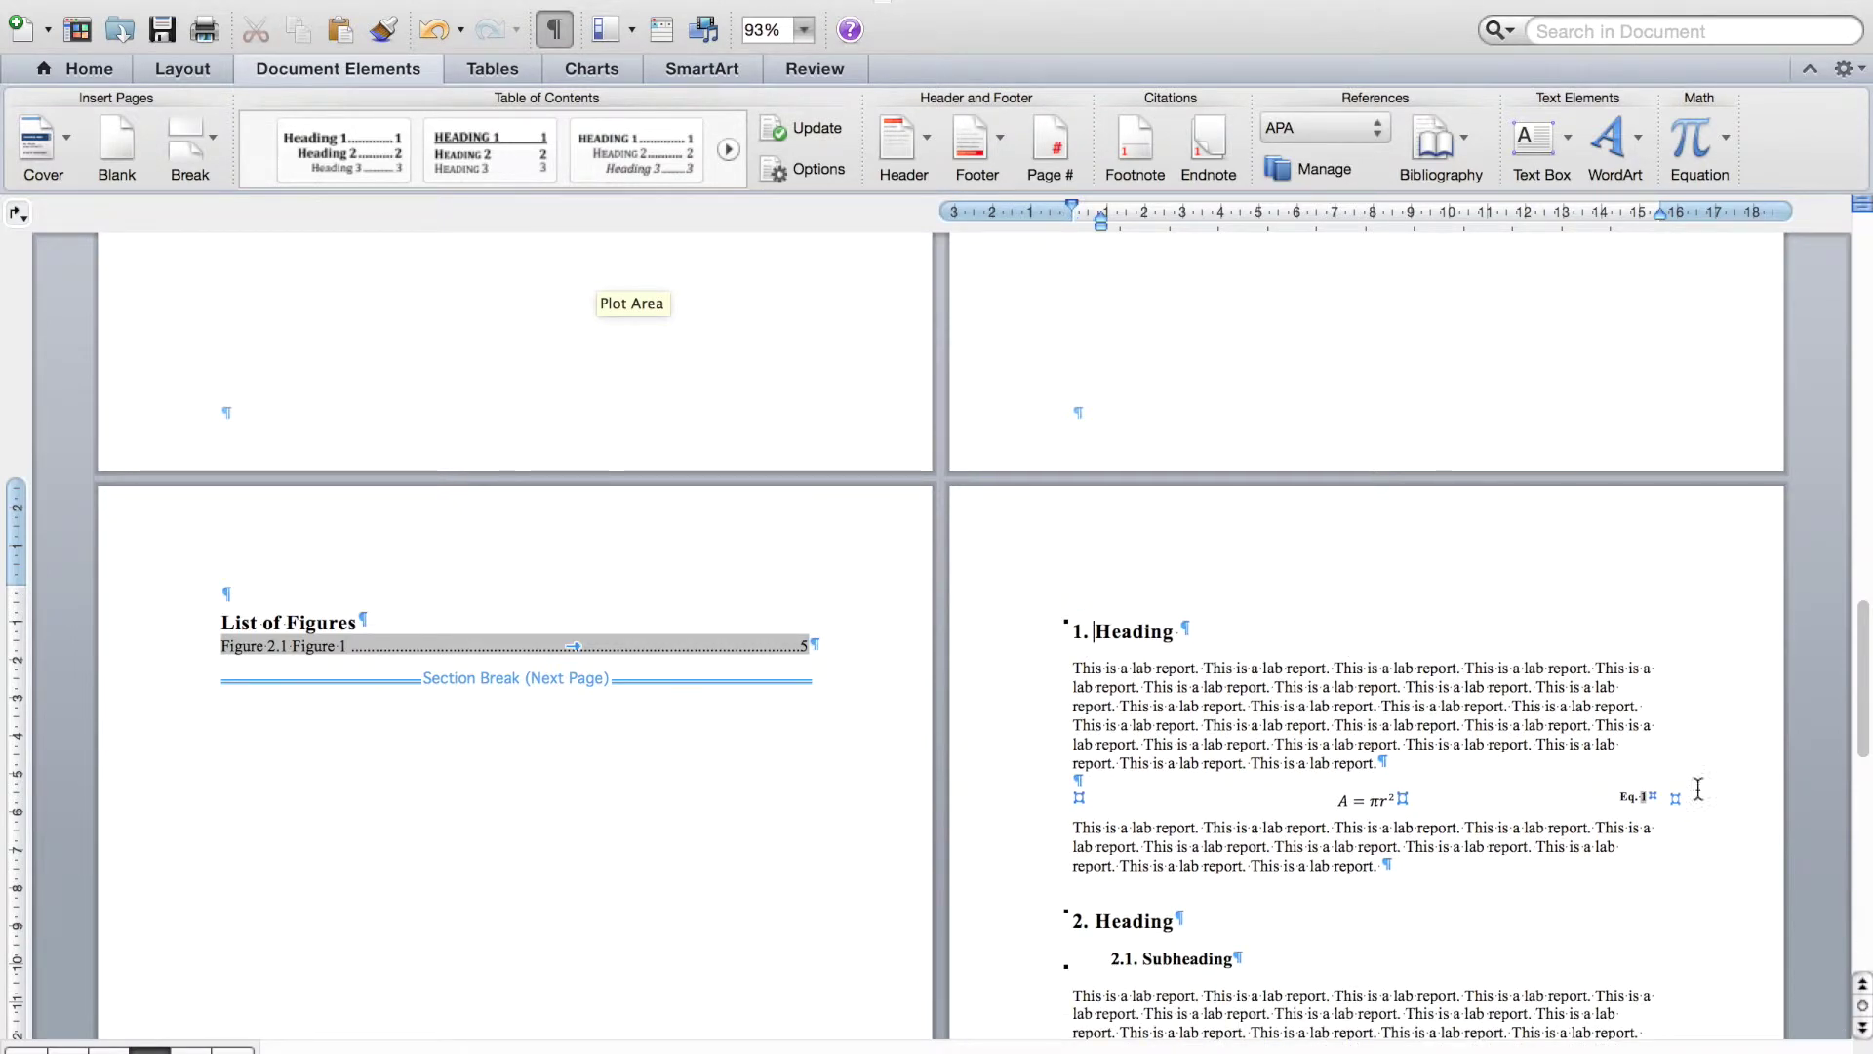
Step: Open the Section 2 footer on the Abstract page and turn off its Link to Previous option
{"action": "scroll", "coordinate": [1275, 595], "scroll_direction": "up", "scroll_amount": 5}
{"action": "scroll", "coordinate": [1275, 595], "scroll_direction": "up", "scroll_amount": 5}
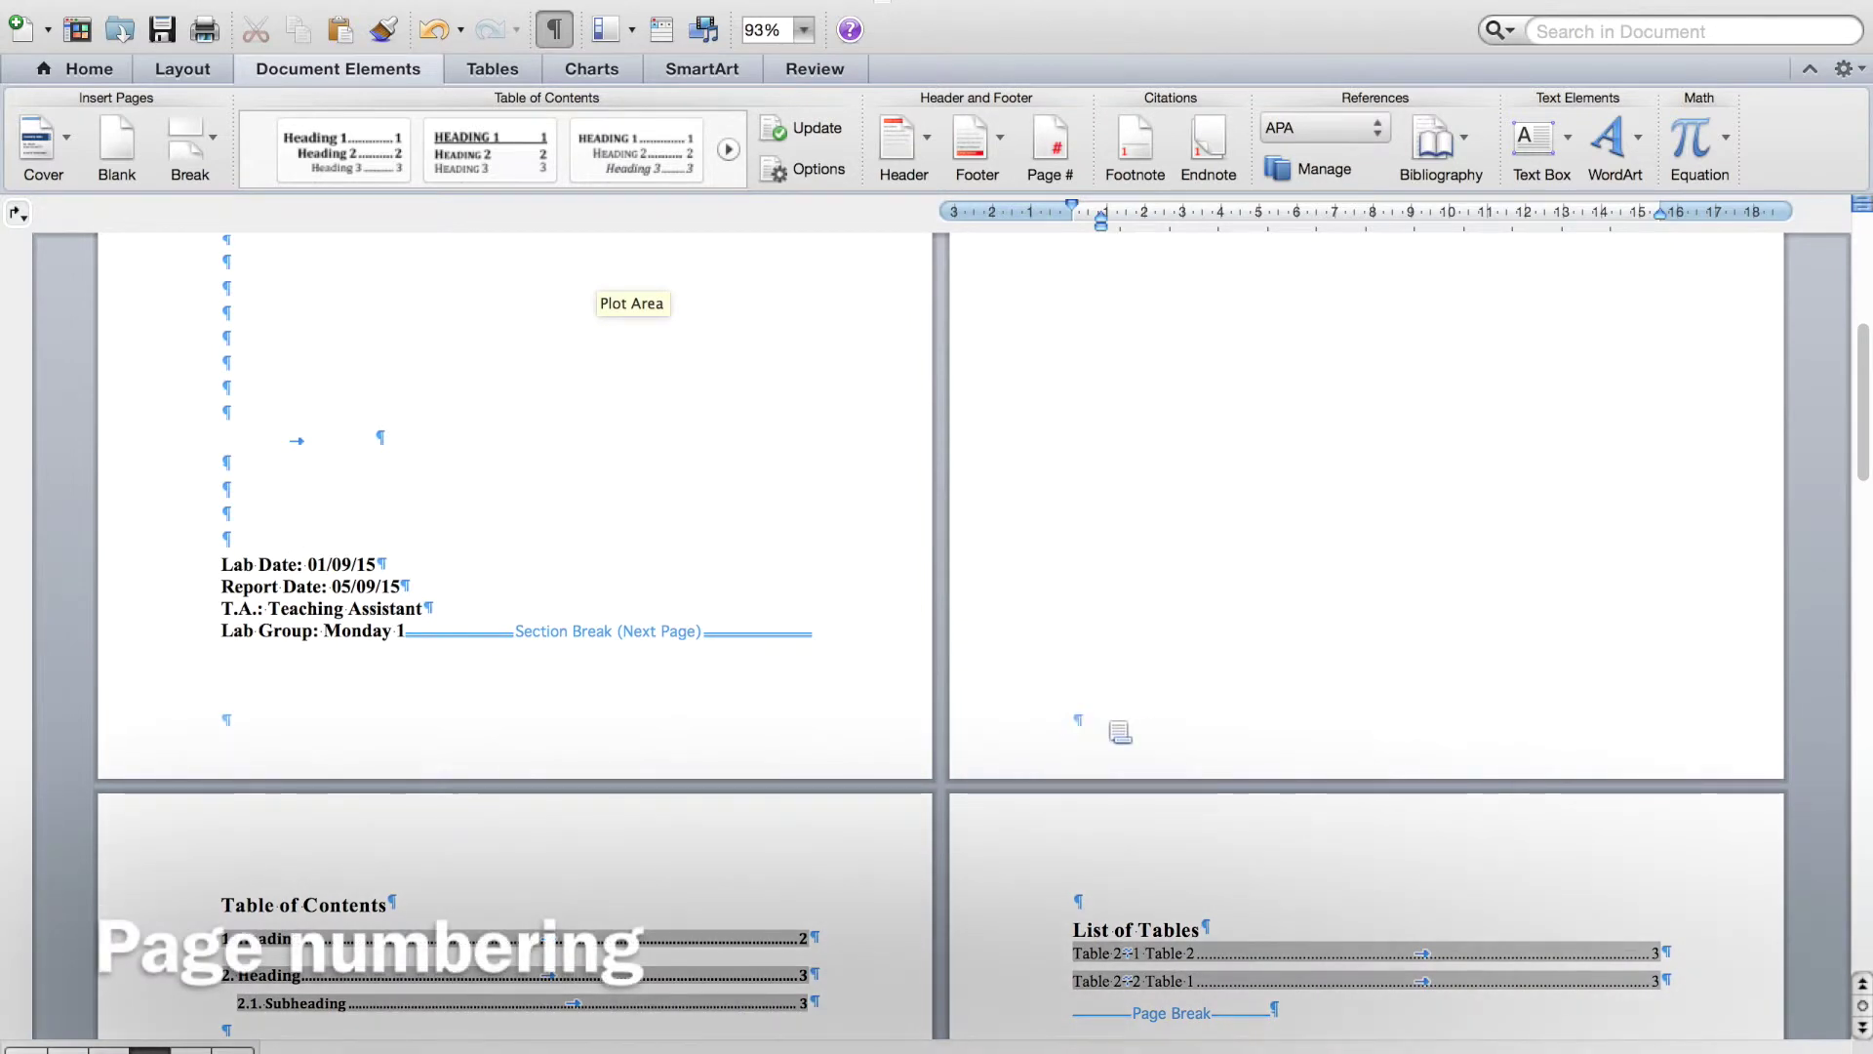
{"action": "double_click", "coordinate": [1094, 718]}
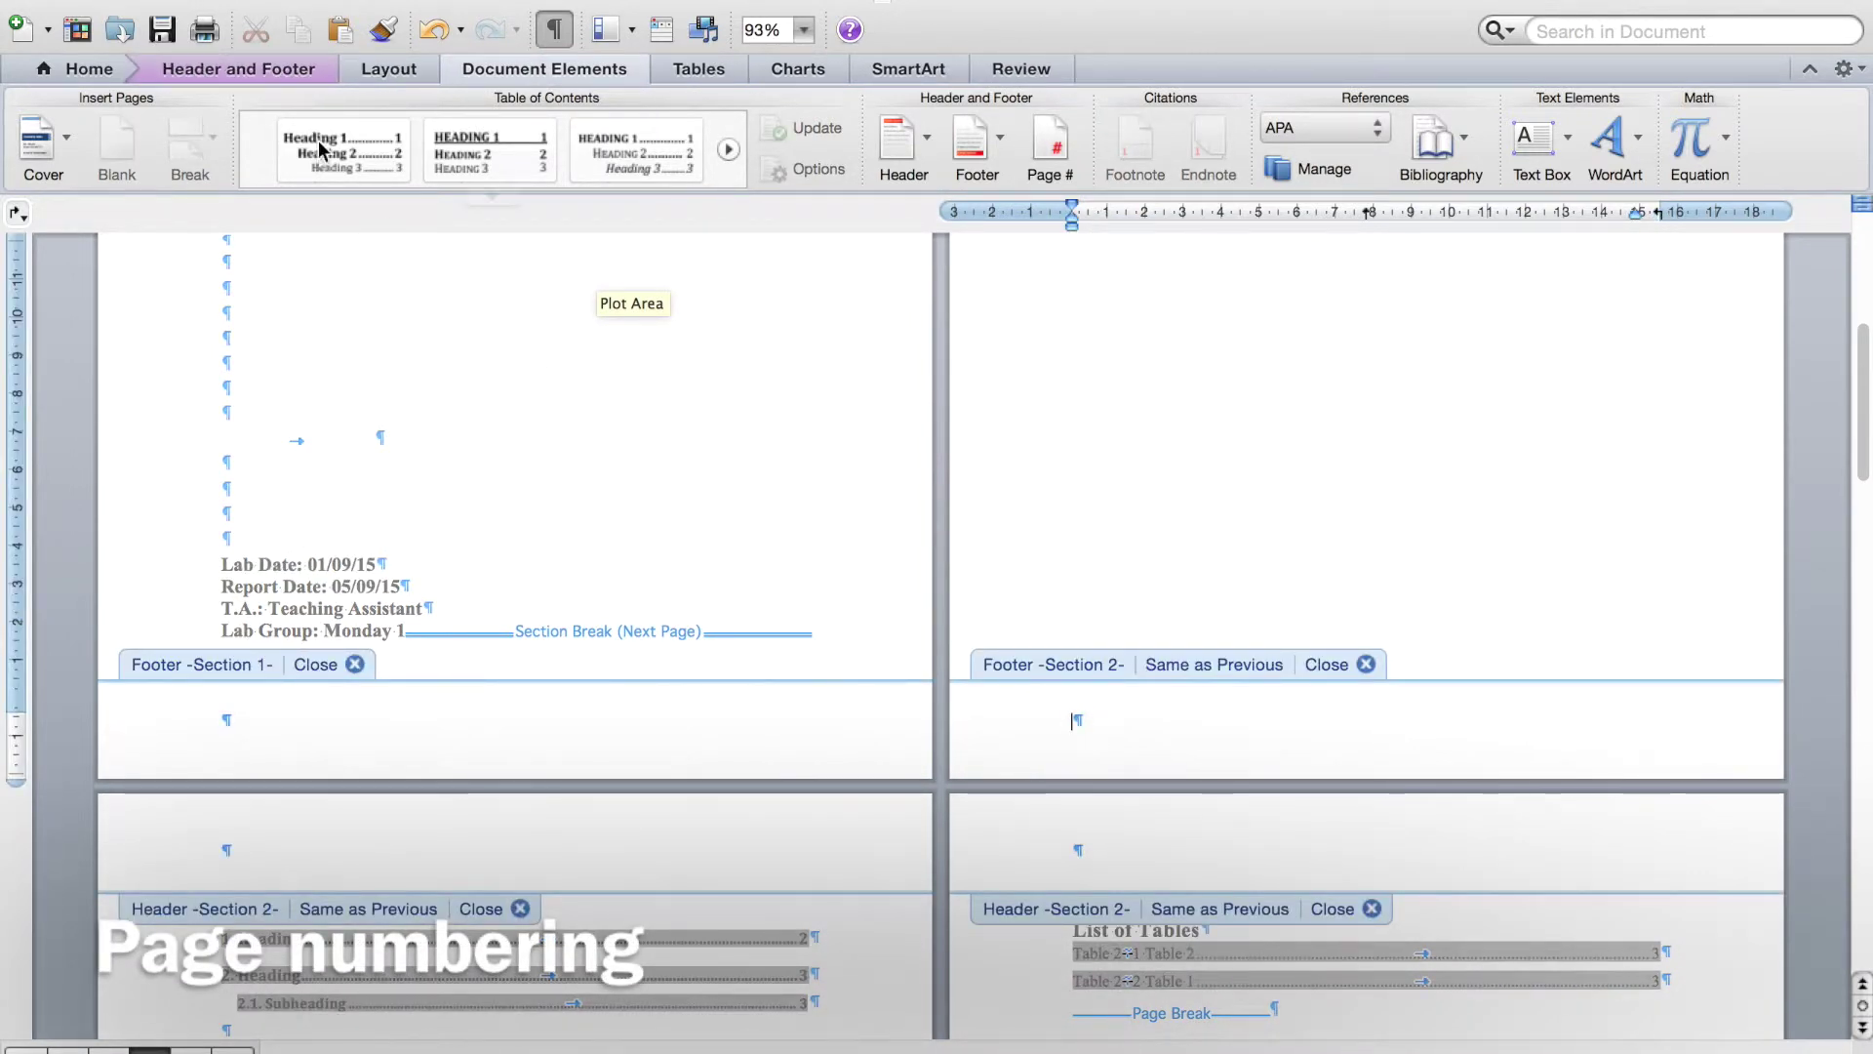
{"action": "left_click", "coordinate": [280, 72]}
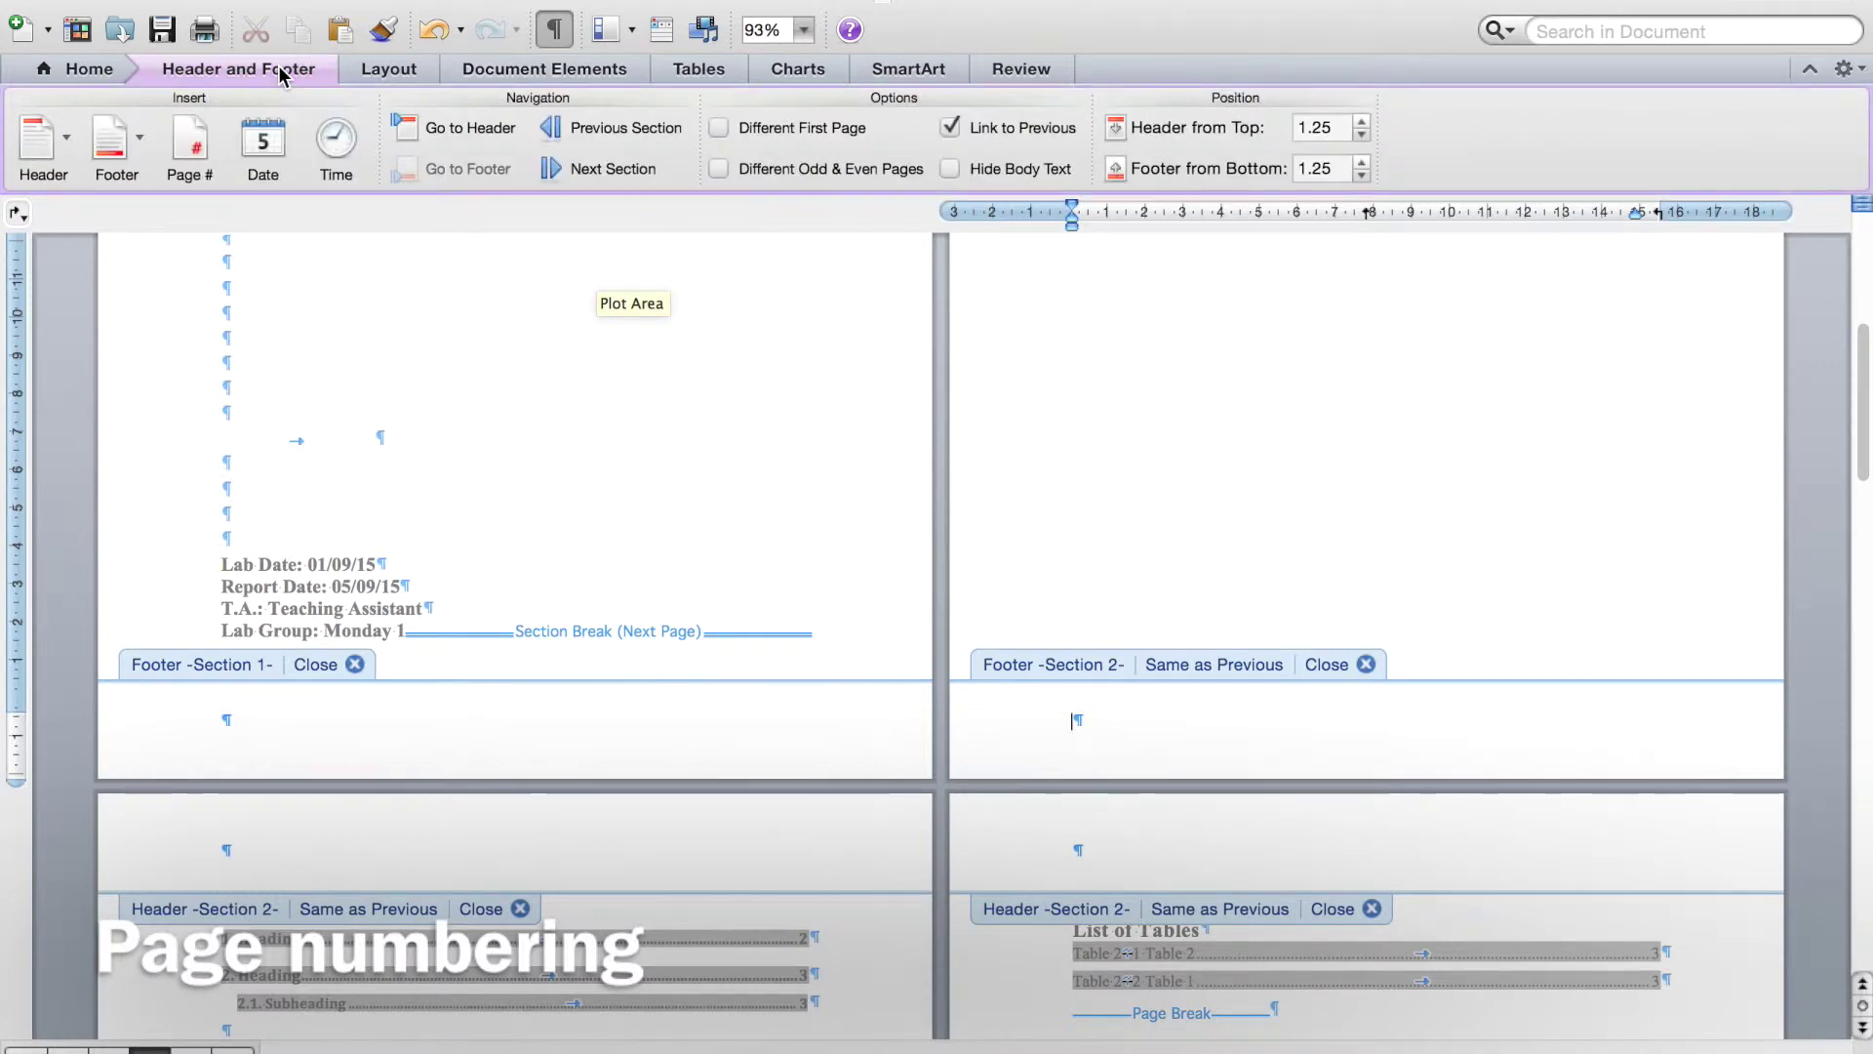
{"action": "left_click", "coordinate": [950, 130]}
Step: Turn off Link to Previous for the Section 3 footer and close footer editing
{"action": "scroll", "coordinate": [734, 661], "scroll_direction": "down", "scroll_amount": 15}
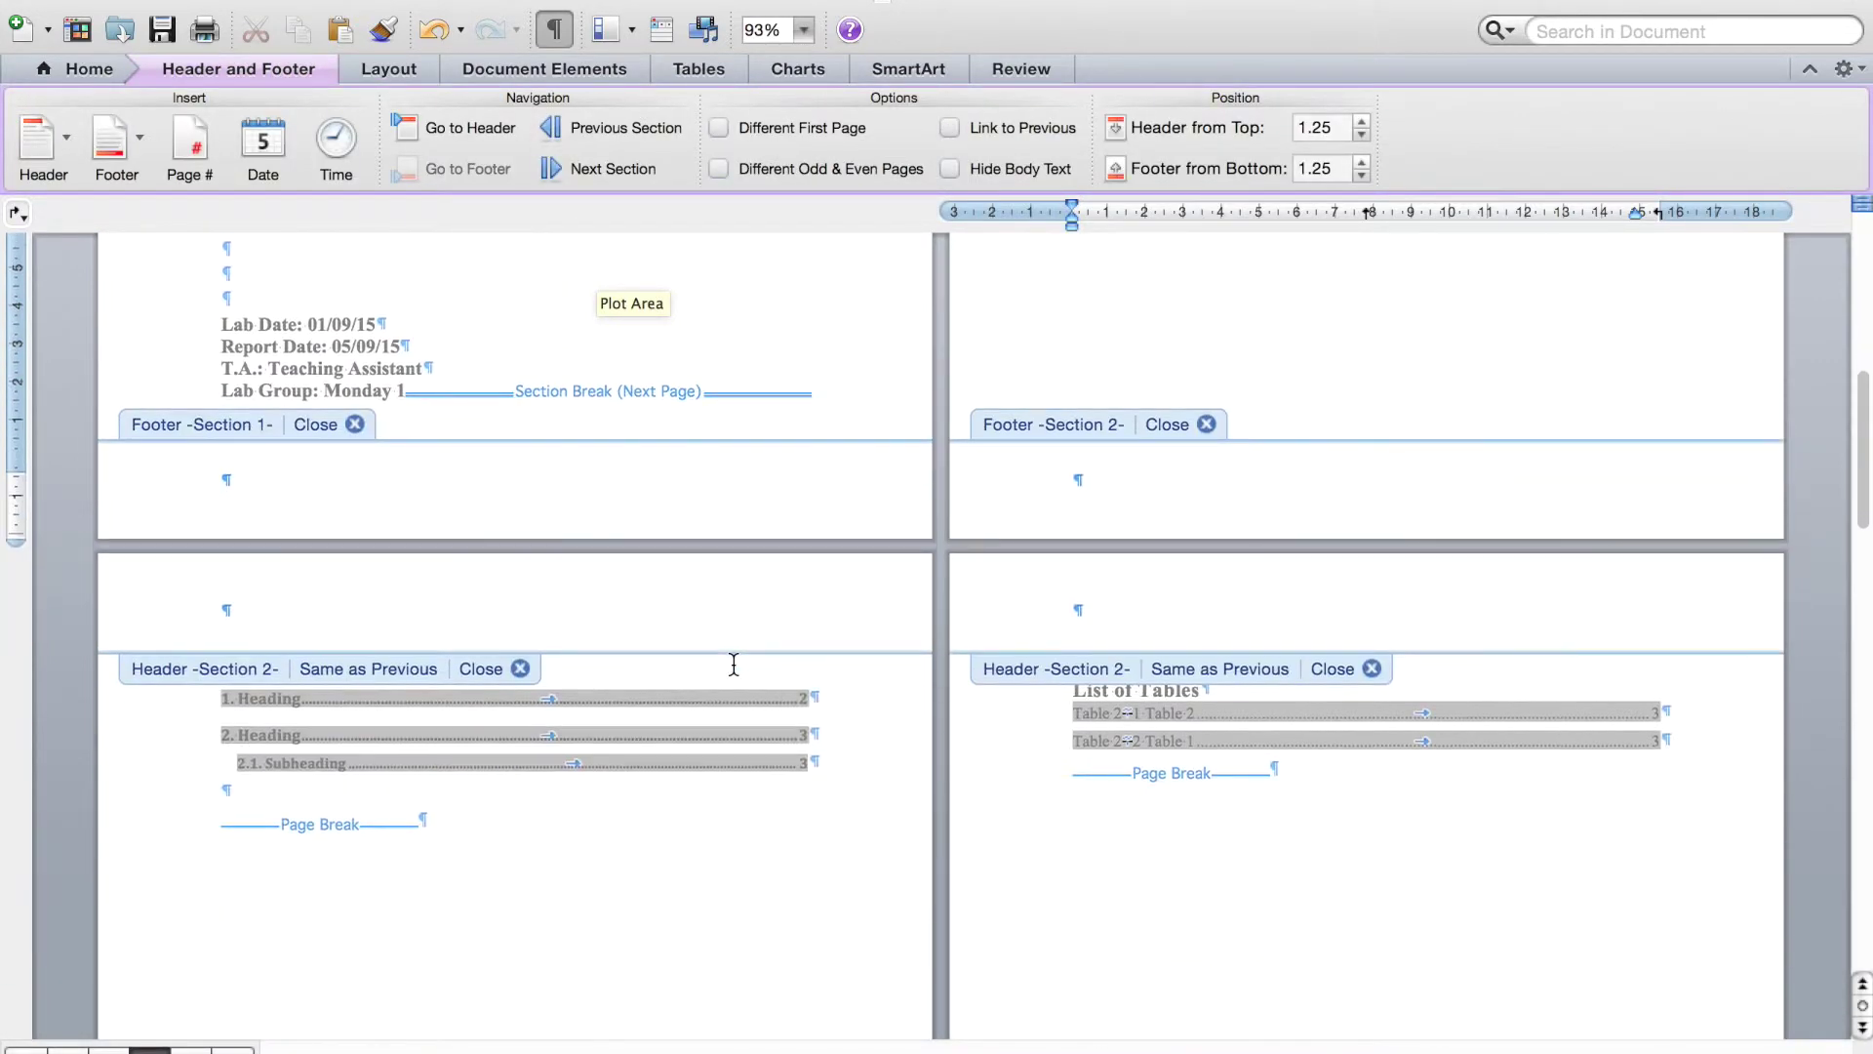
{"action": "scroll", "coordinate": [734, 661], "scroll_direction": "down", "scroll_amount": 5}
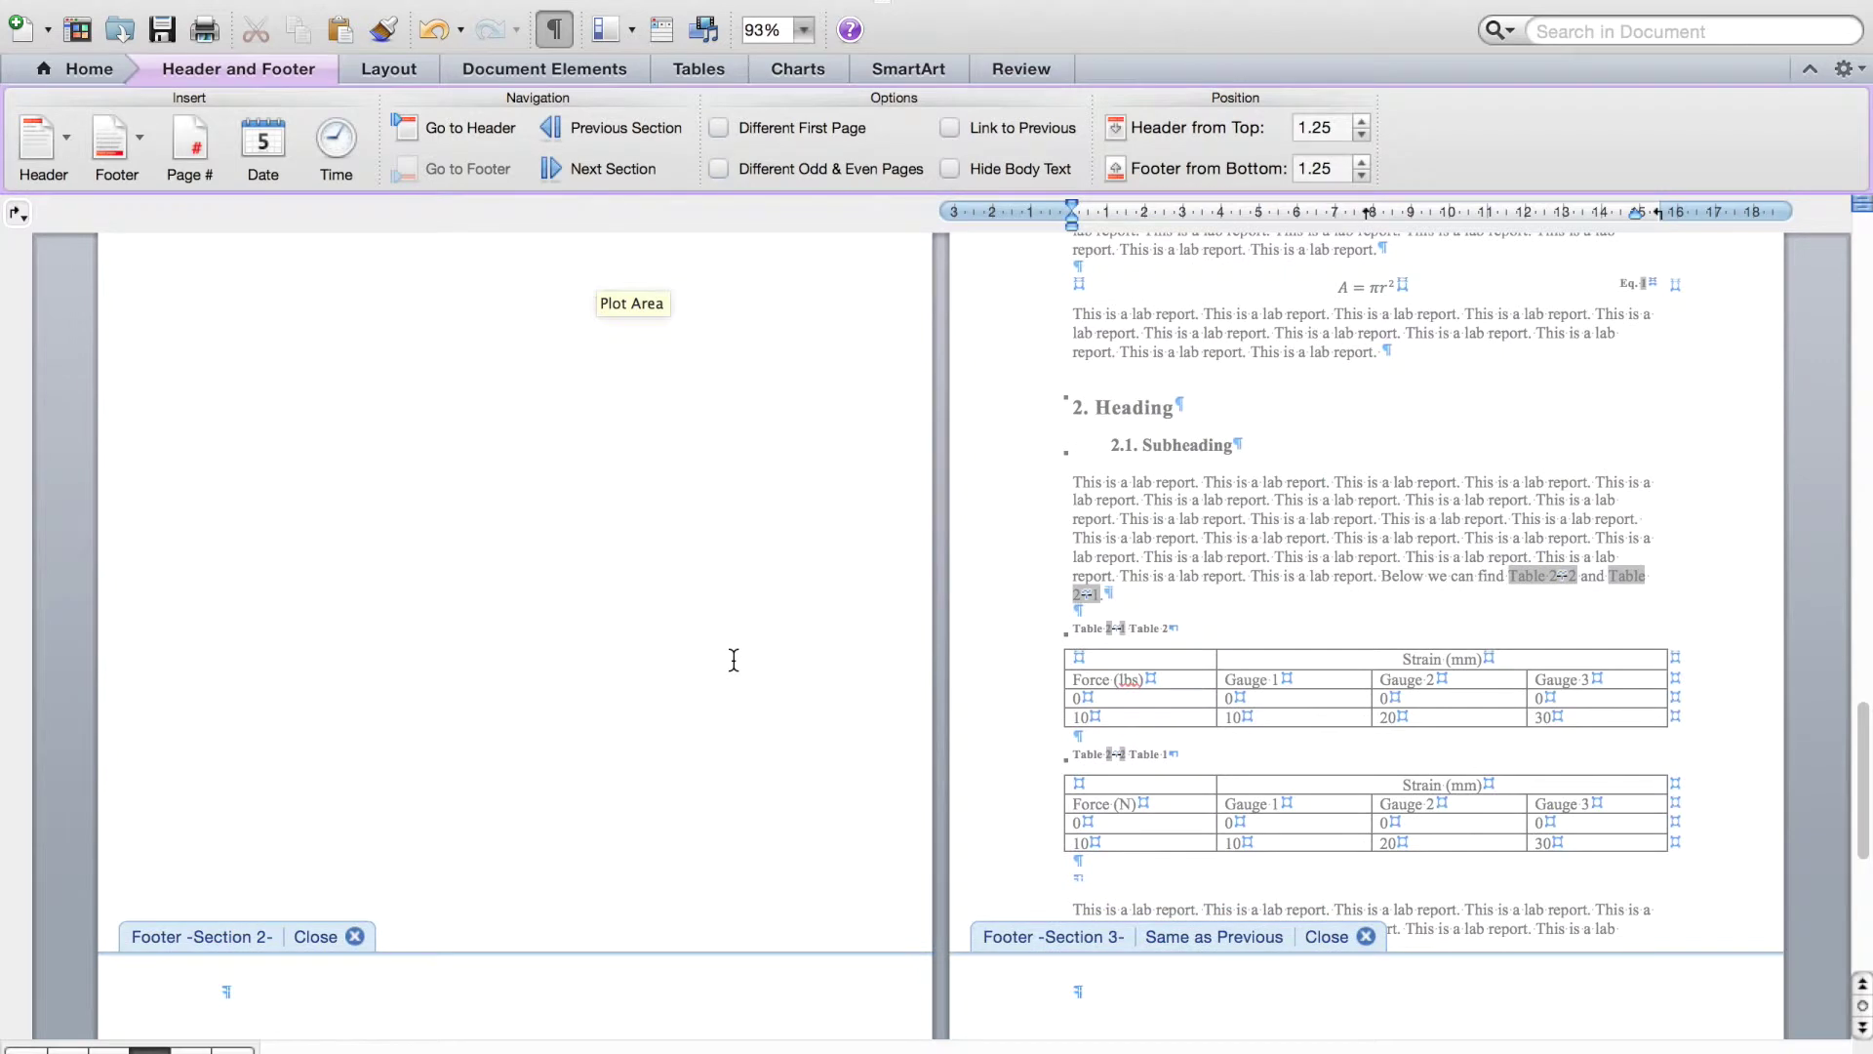
{"action": "left_click", "coordinate": [1088, 985]}
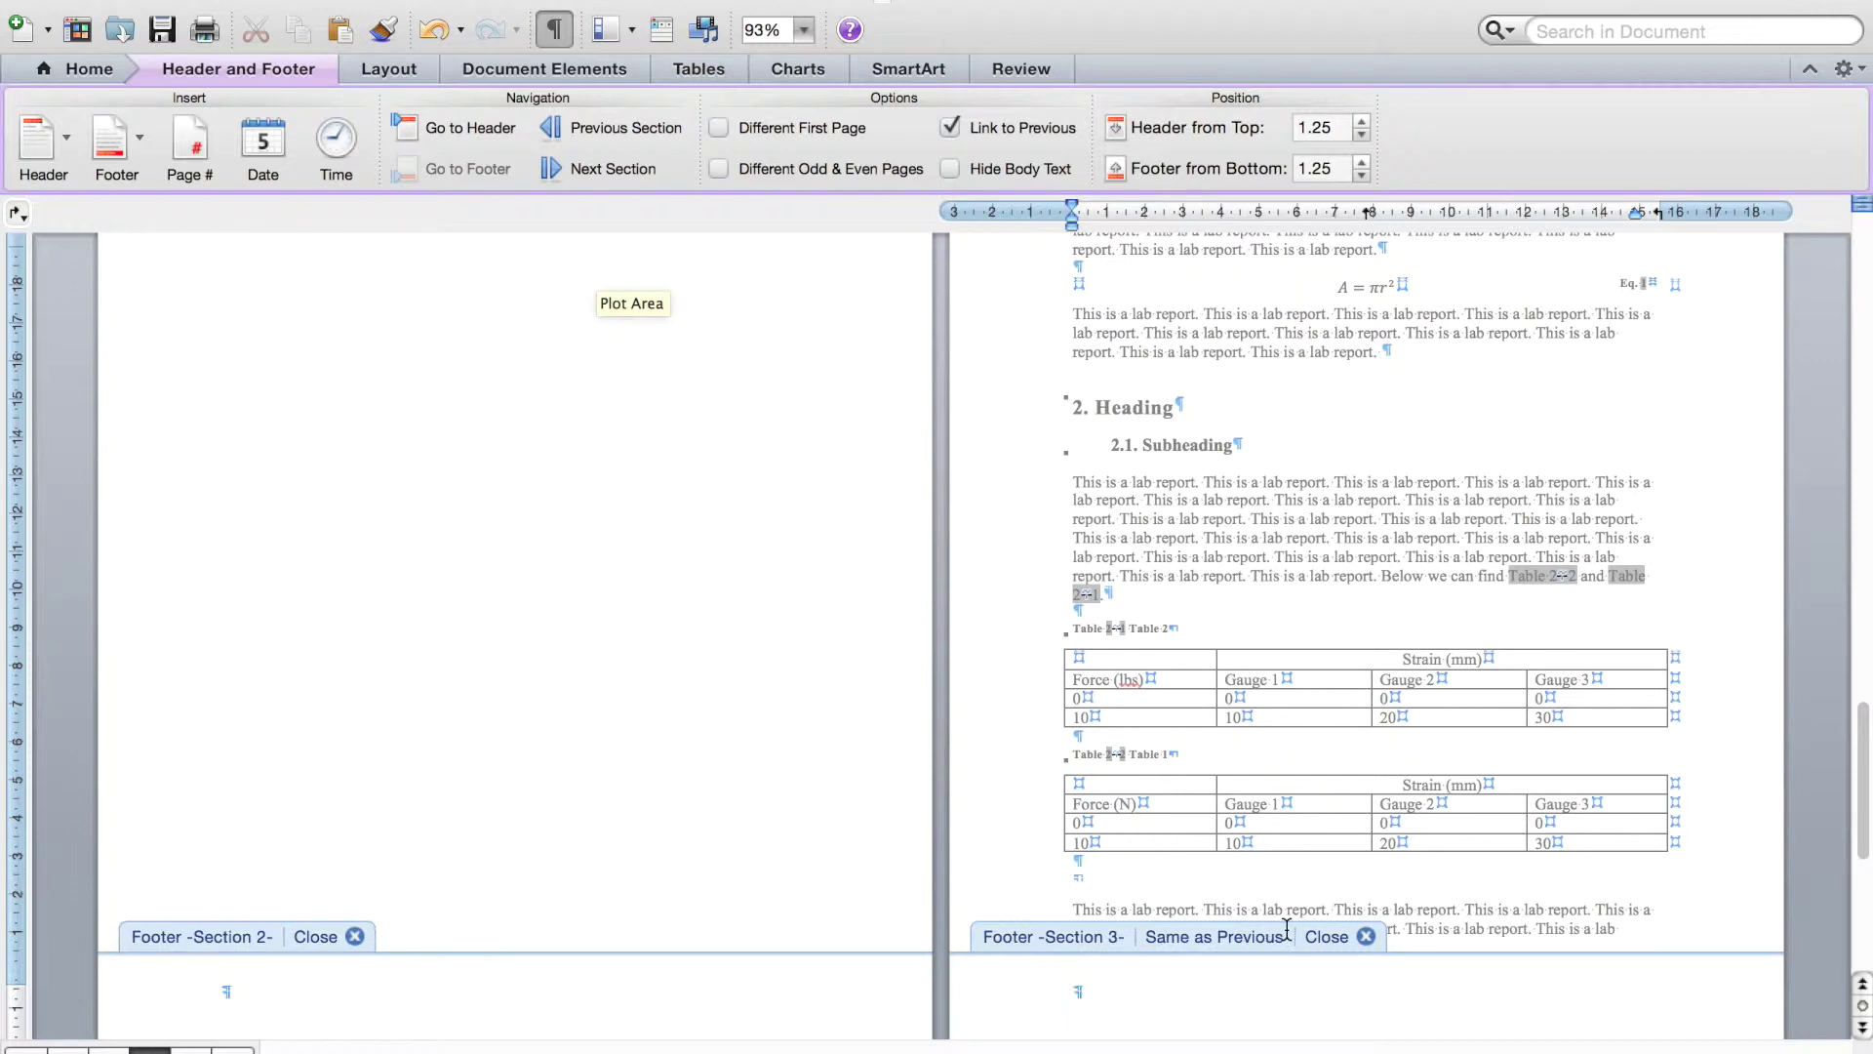
{"action": "left_click", "coordinate": [950, 130]}
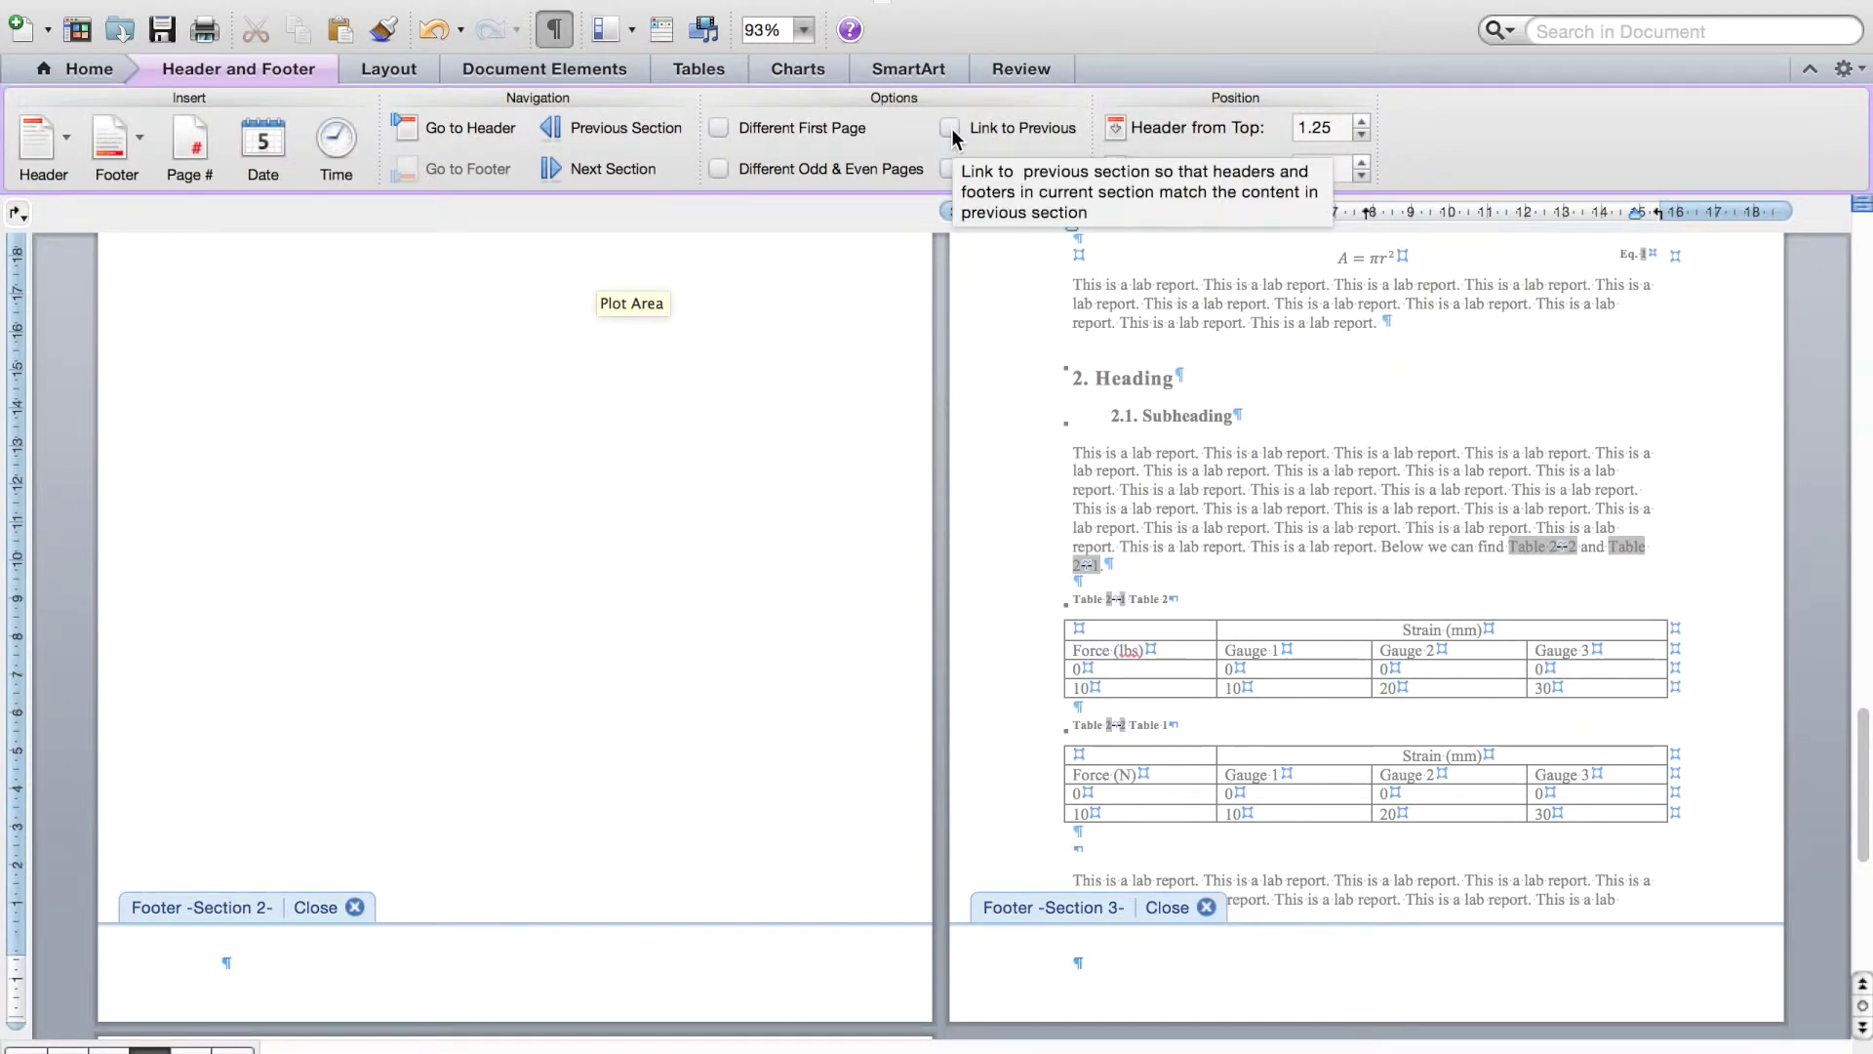
{"action": "left_click", "coordinate": [1207, 907]}
Step: Delete the blank paragraph above the "List of Tables" title
{"action": "scroll", "coordinate": [990, 670], "scroll_direction": "up", "scroll_amount": 5}
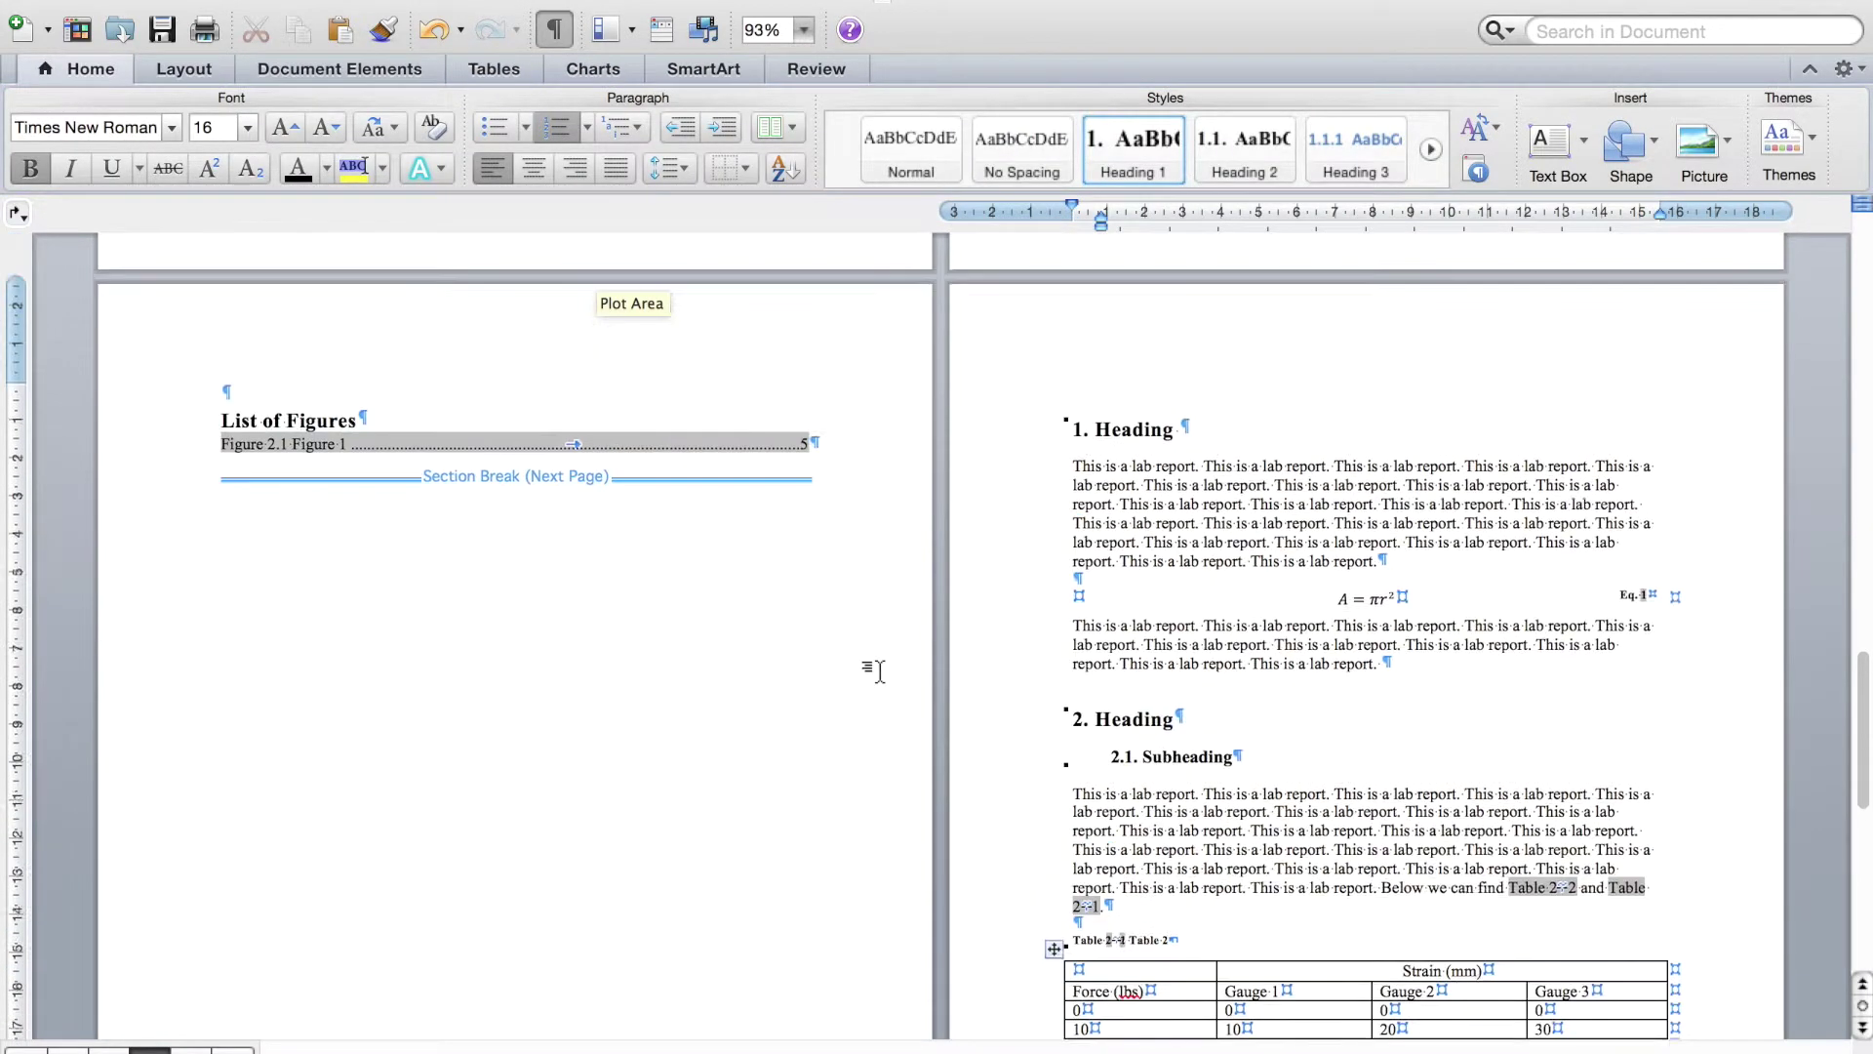
{"action": "scroll", "coordinate": [875, 670], "scroll_direction": "up", "scroll_amount": 10}
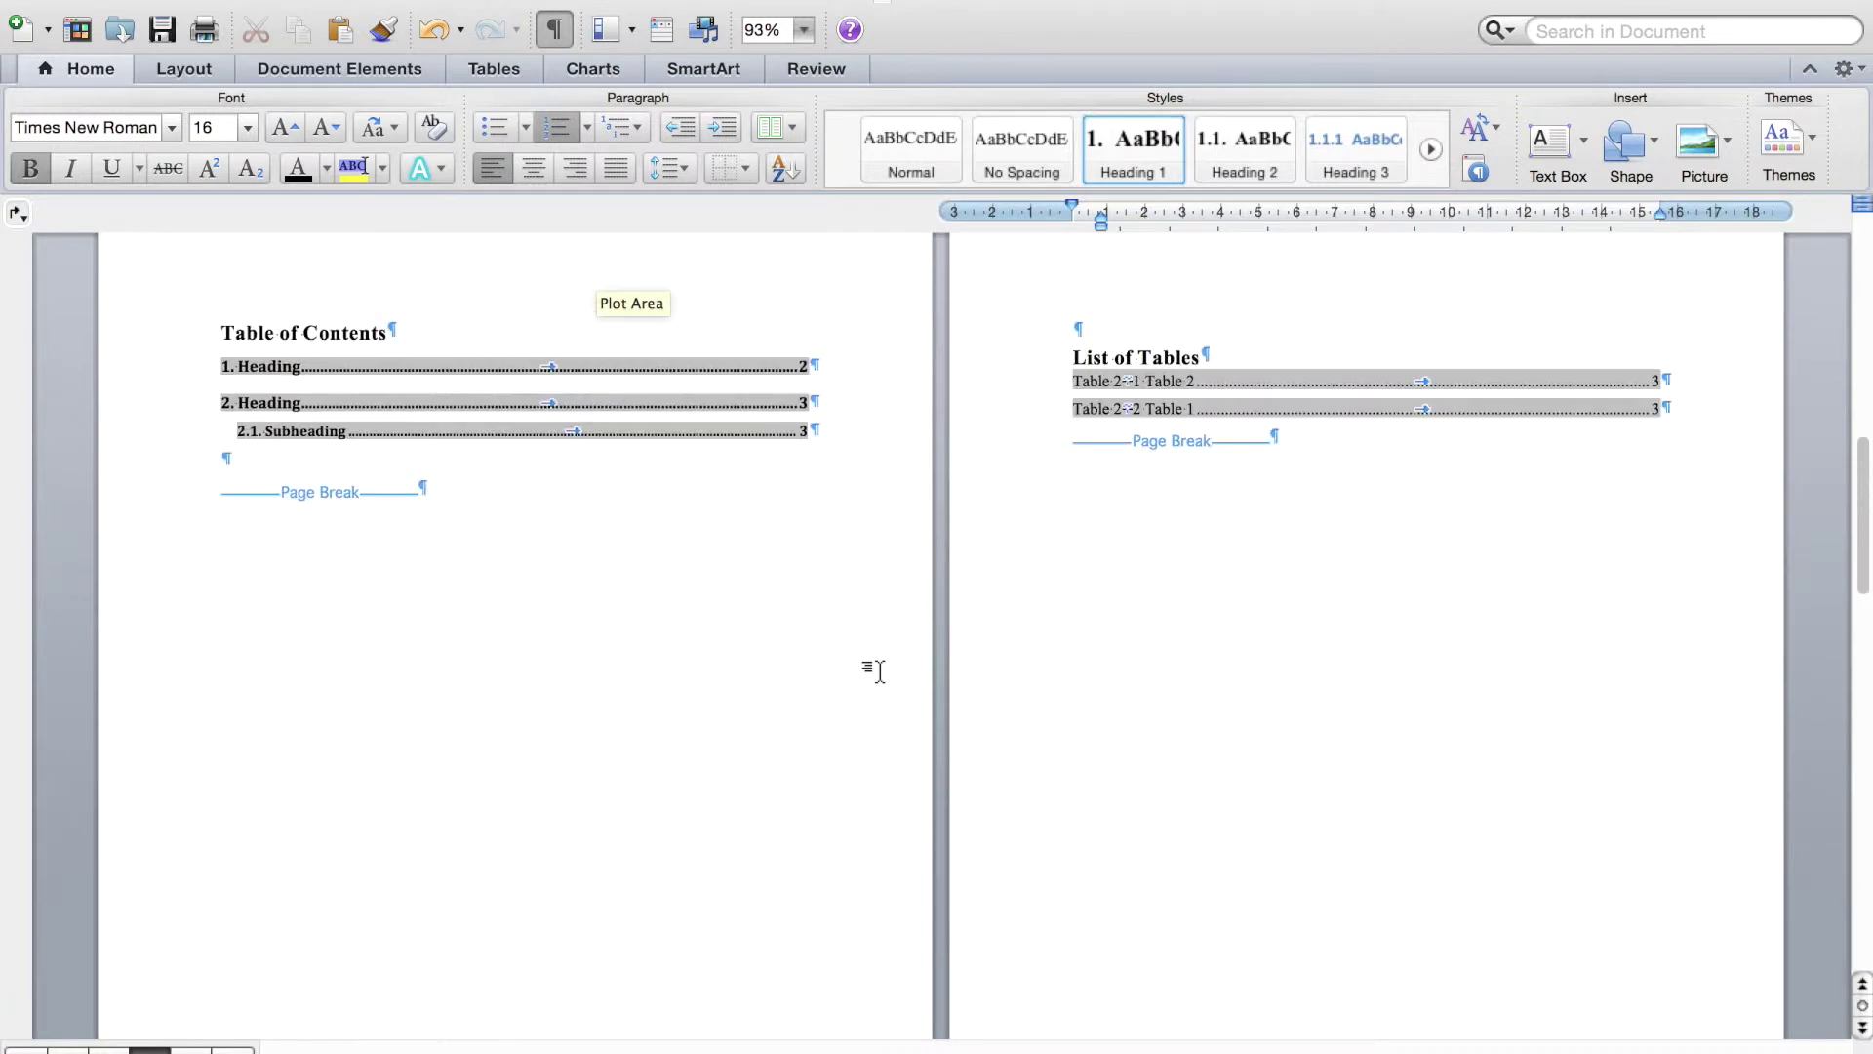
{"action": "scroll", "coordinate": [875, 670], "scroll_direction": "up", "scroll_amount": 8}
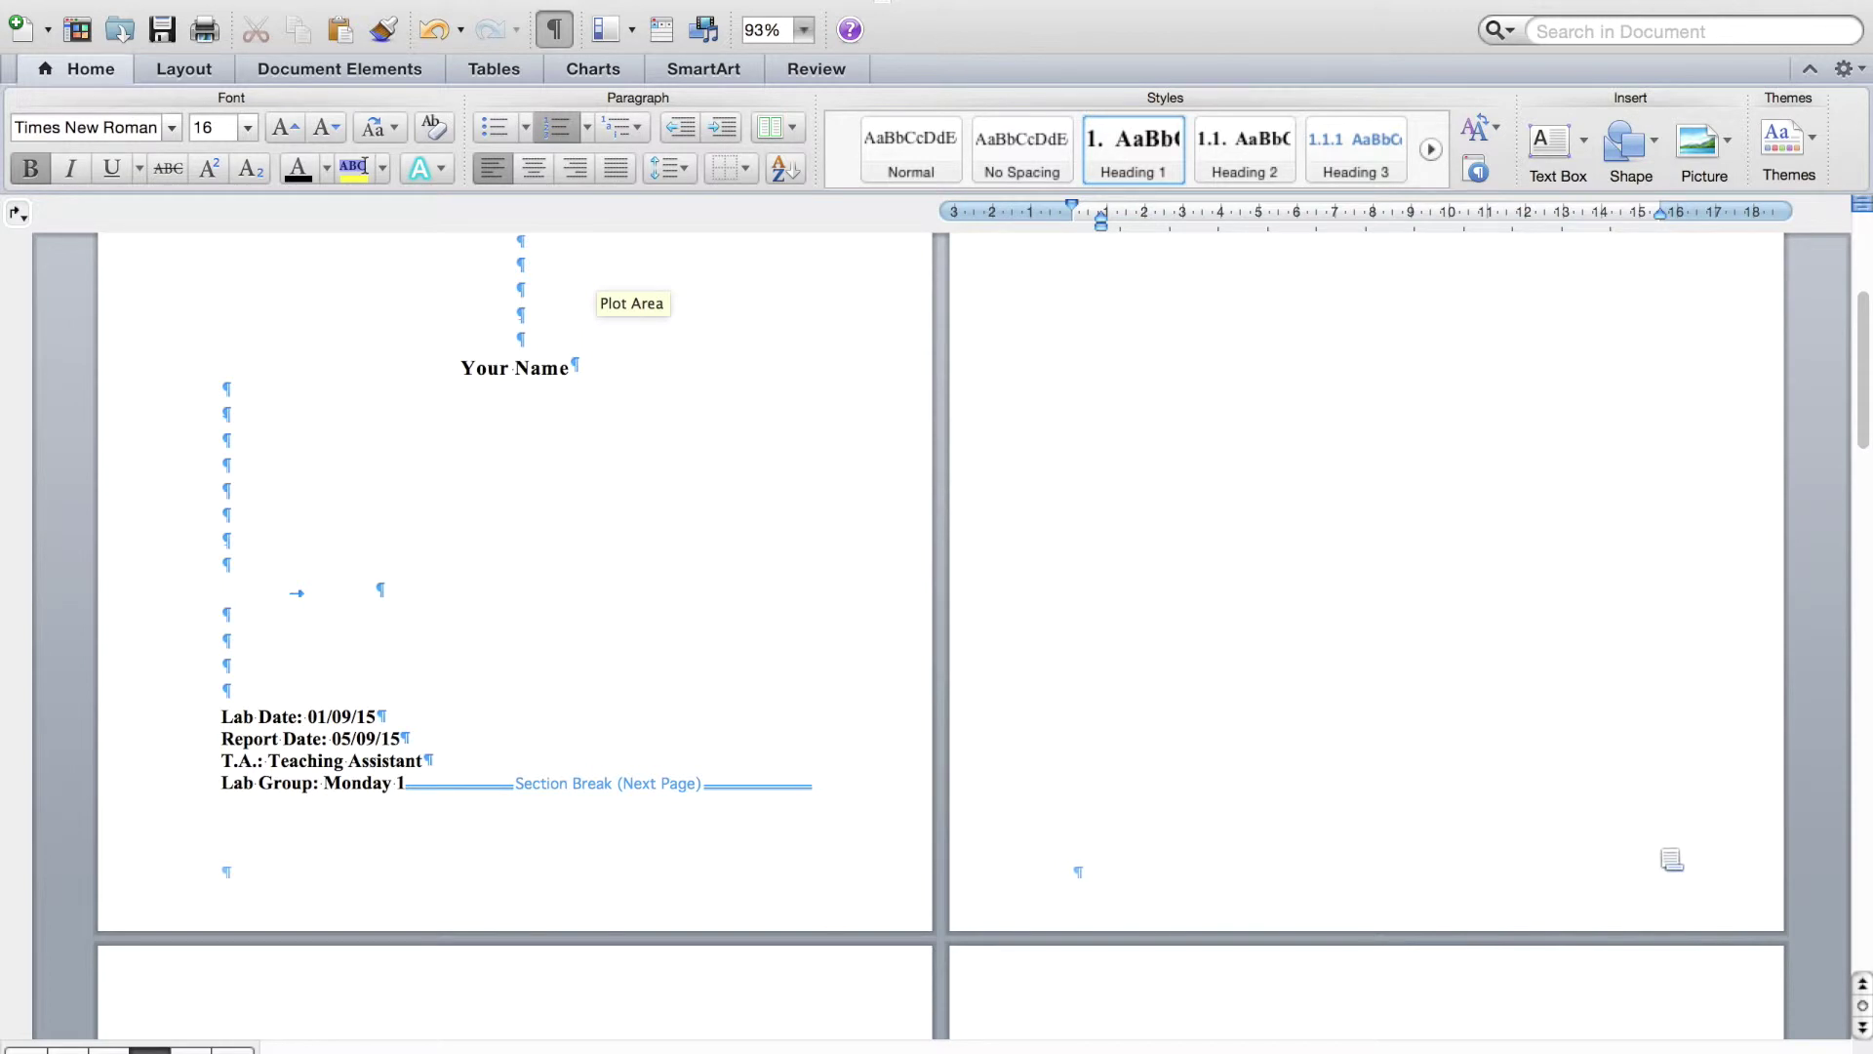
{"action": "scroll", "coordinate": [1489, 437], "scroll_direction": "up", "scroll_amount": 2}
{"action": "scroll", "coordinate": [1489, 436], "scroll_direction": "up", "scroll_amount": 3}
{"action": "scroll", "coordinate": [1489, 436], "scroll_direction": "down", "scroll_amount": 10}
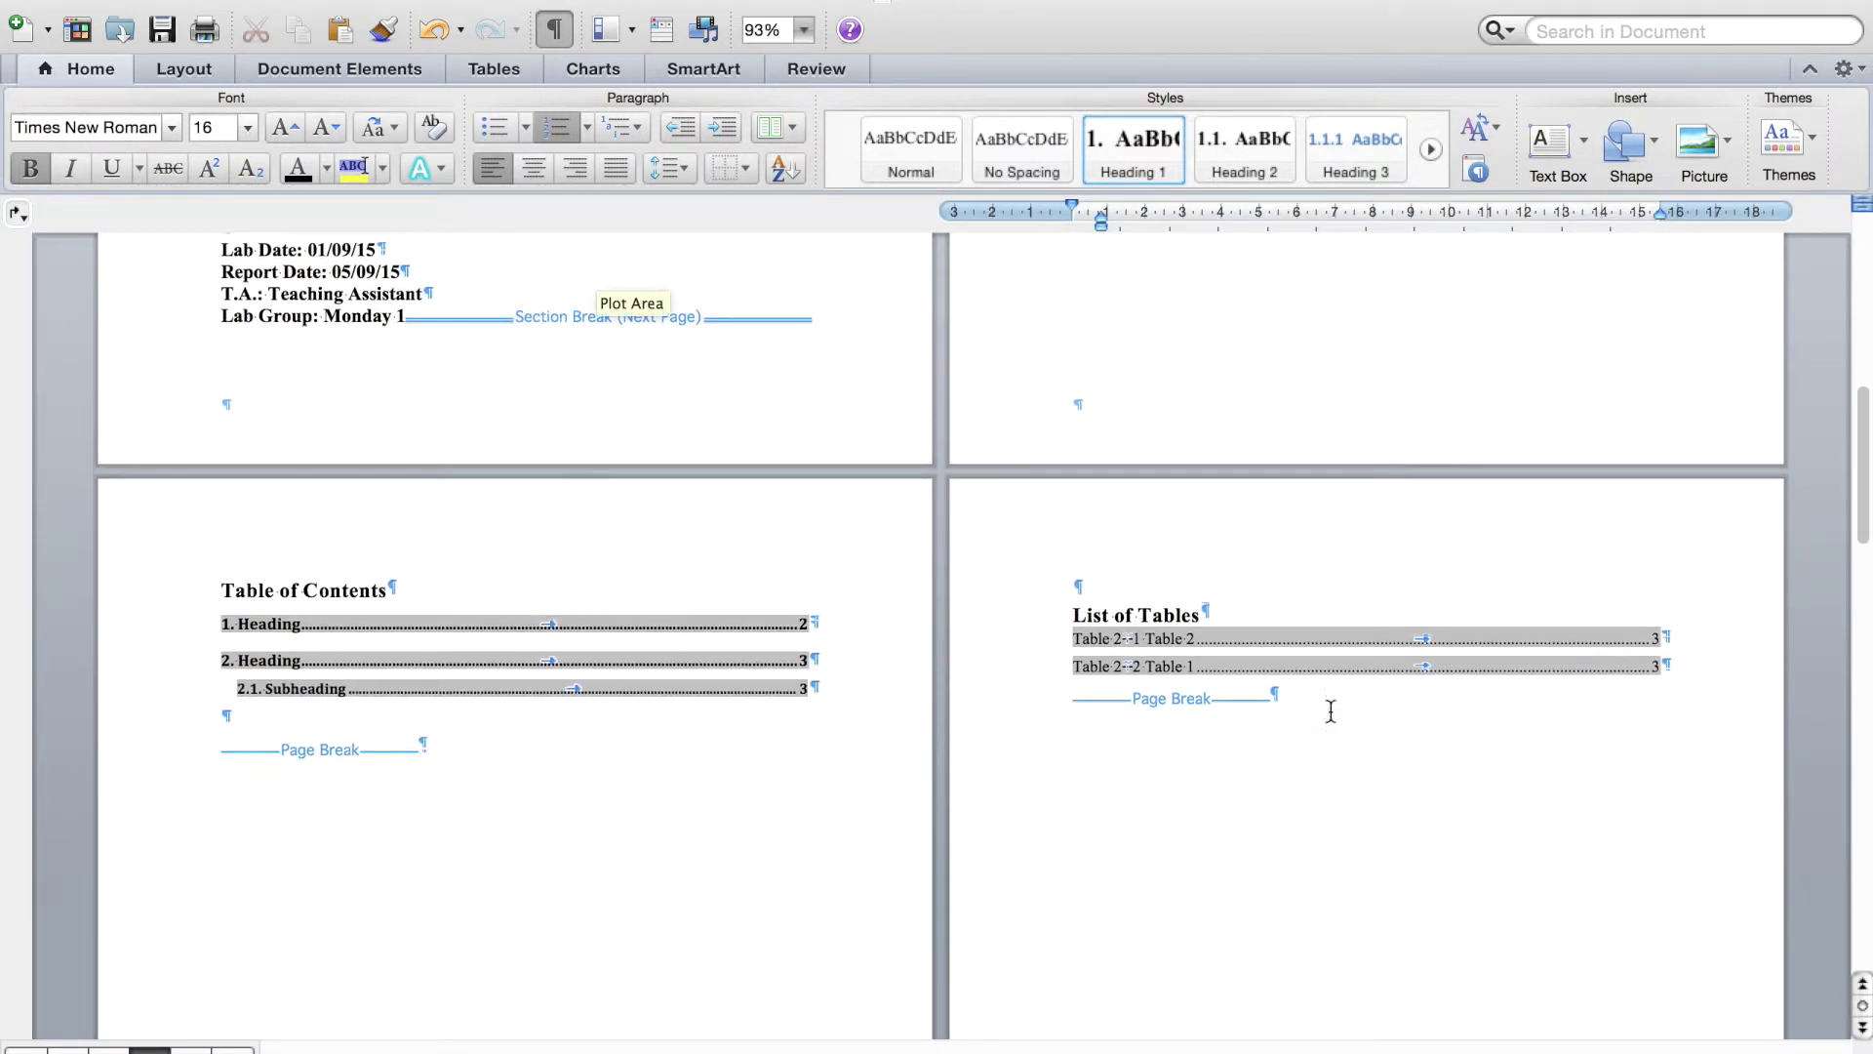
{"action": "left_click", "coordinate": [1075, 585]}
{"action": "double_click", "coordinate": [1075, 587]}
{"action": "left_click", "coordinate": [1076, 590]}
Step: Begin adding page numbers to the Abstract page's section and set their number format to i, ii, iii
{"action": "scroll", "coordinate": [1161, 773], "scroll_direction": "down", "scroll_amount": 10}
{"action": "scroll", "coordinate": [1162, 774], "scroll_direction": "down", "scroll_amount": 5}
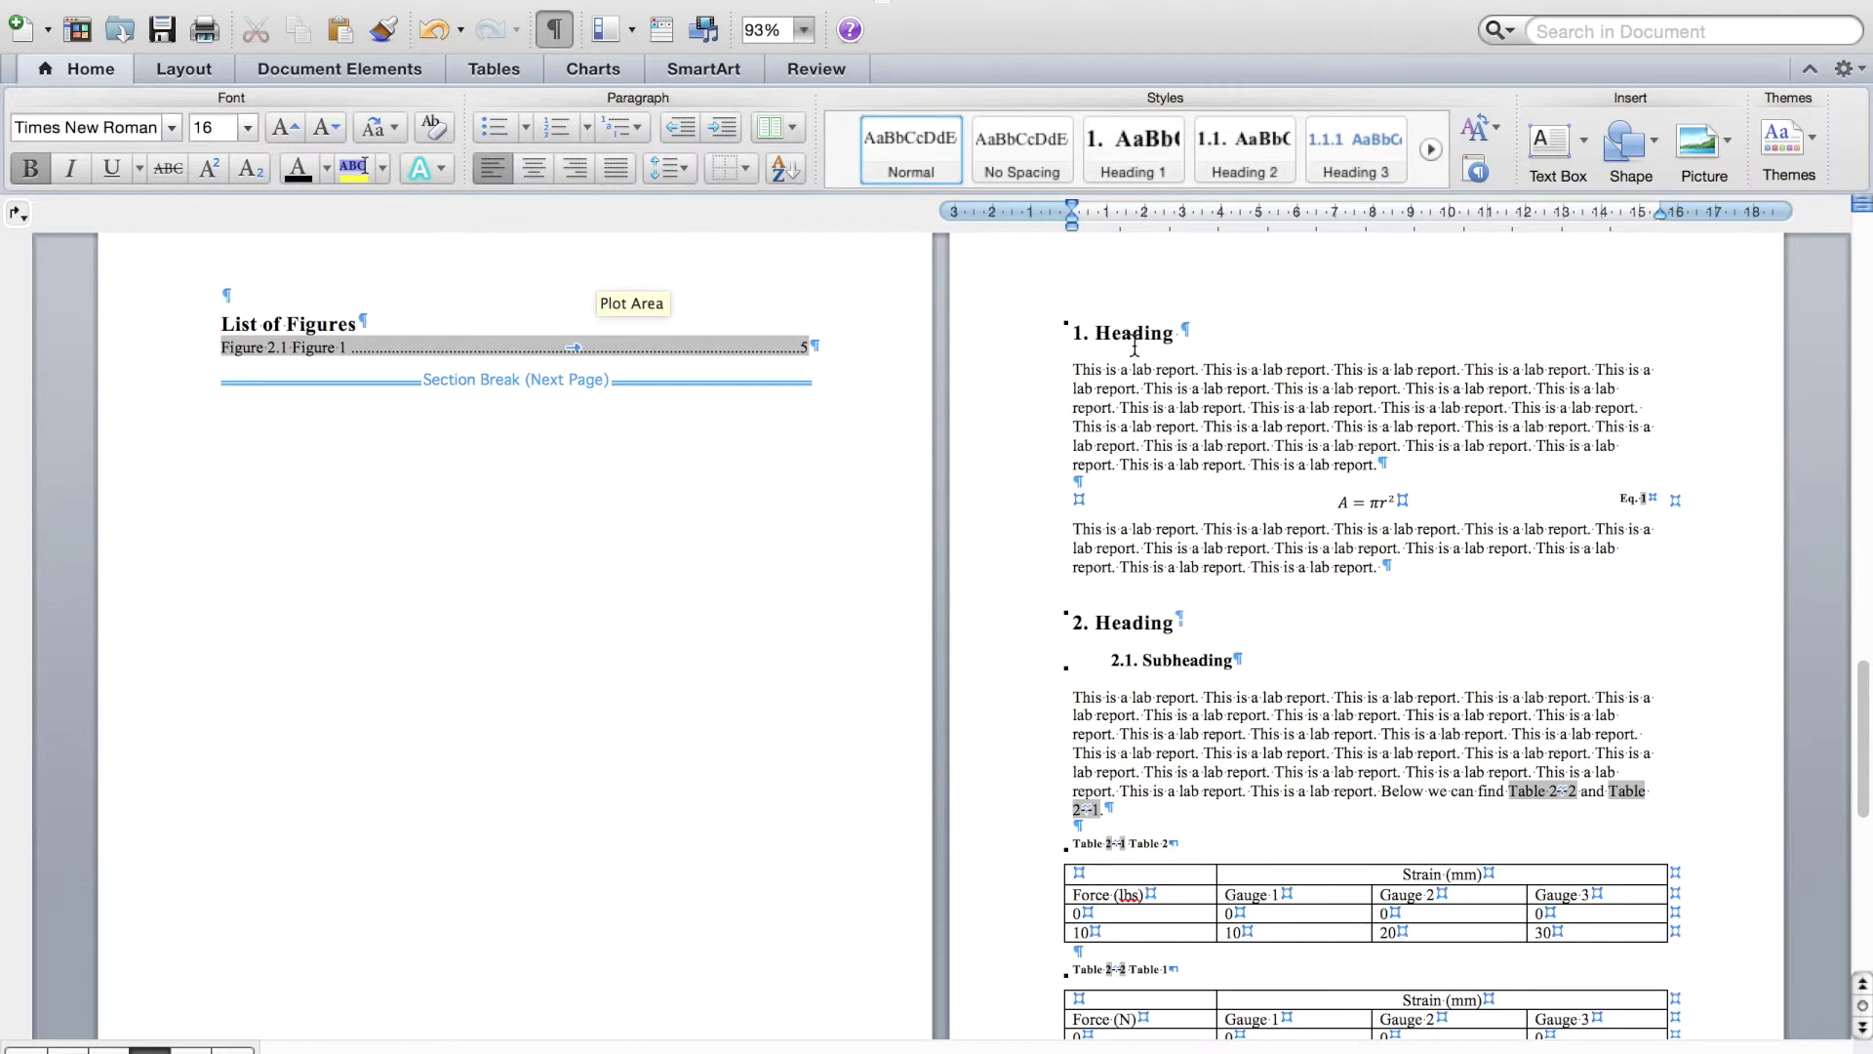
{"action": "scroll", "coordinate": [1336, 515], "scroll_direction": "up", "scroll_amount": 13}
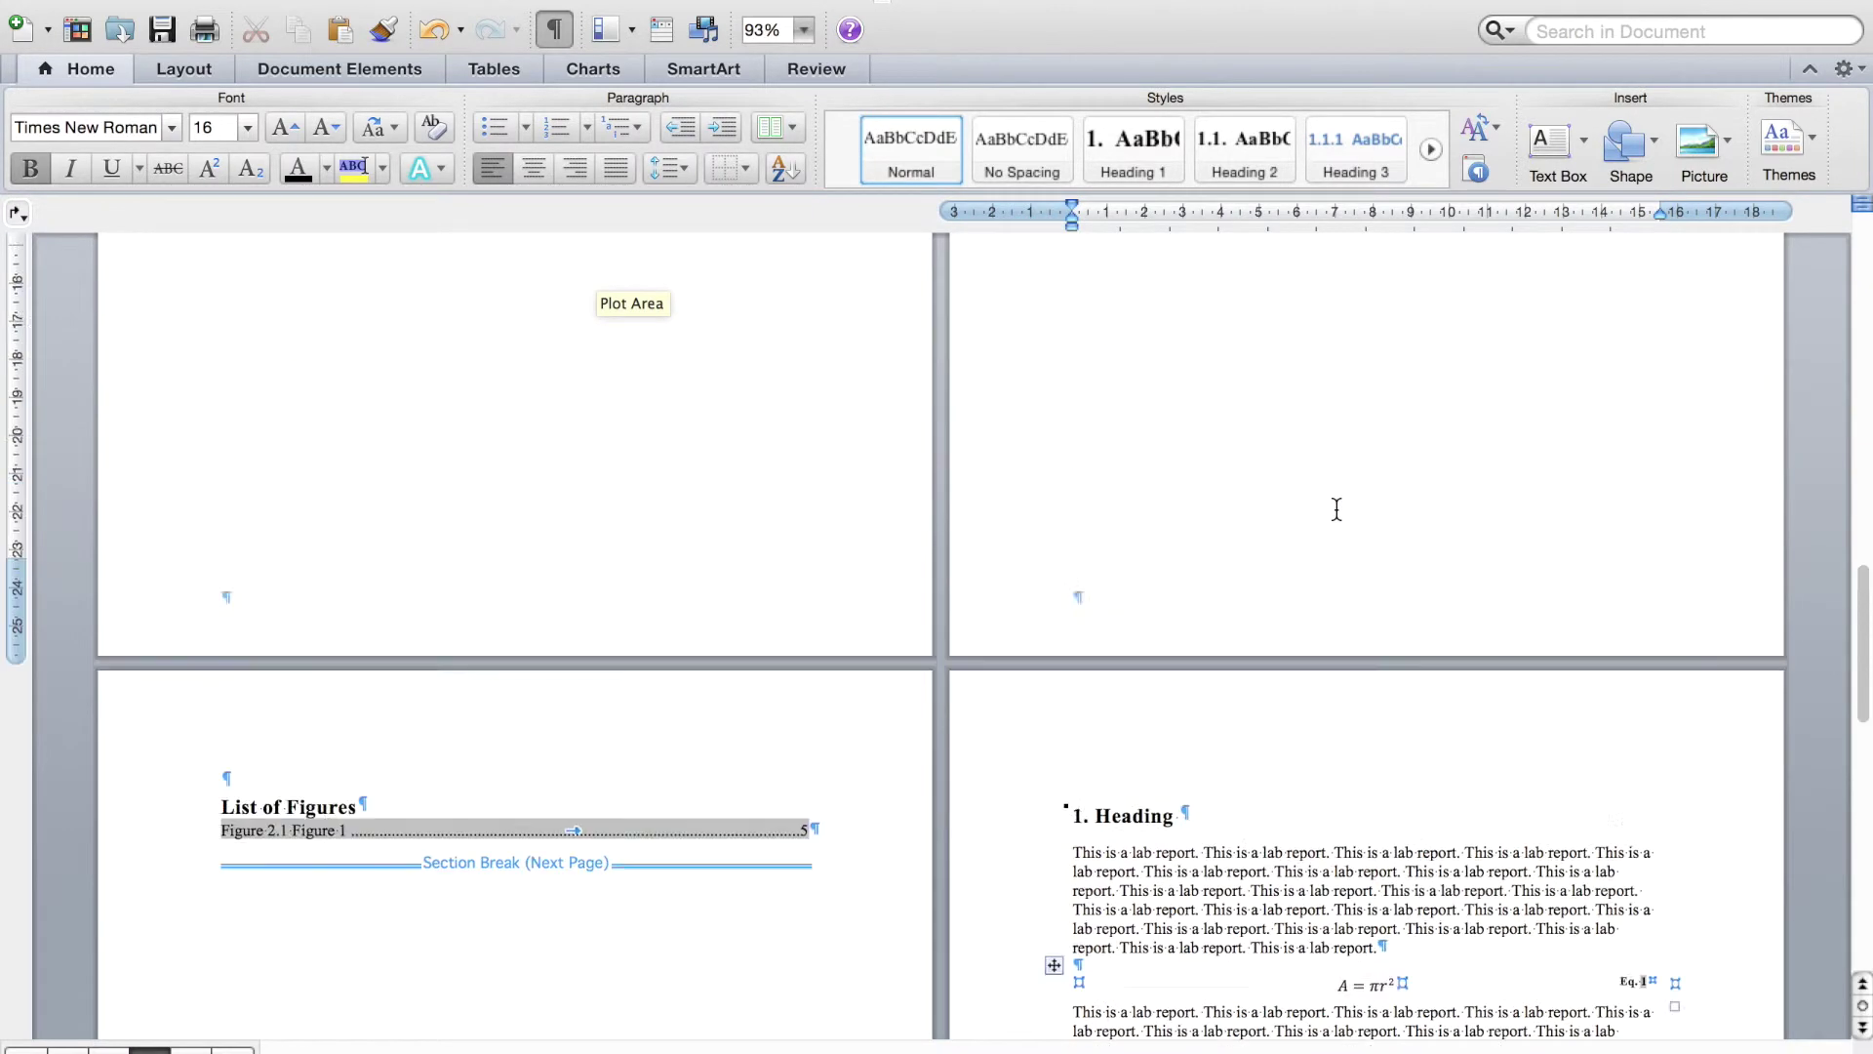
{"action": "scroll", "coordinate": [1337, 511], "scroll_direction": "up", "scroll_amount": 14}
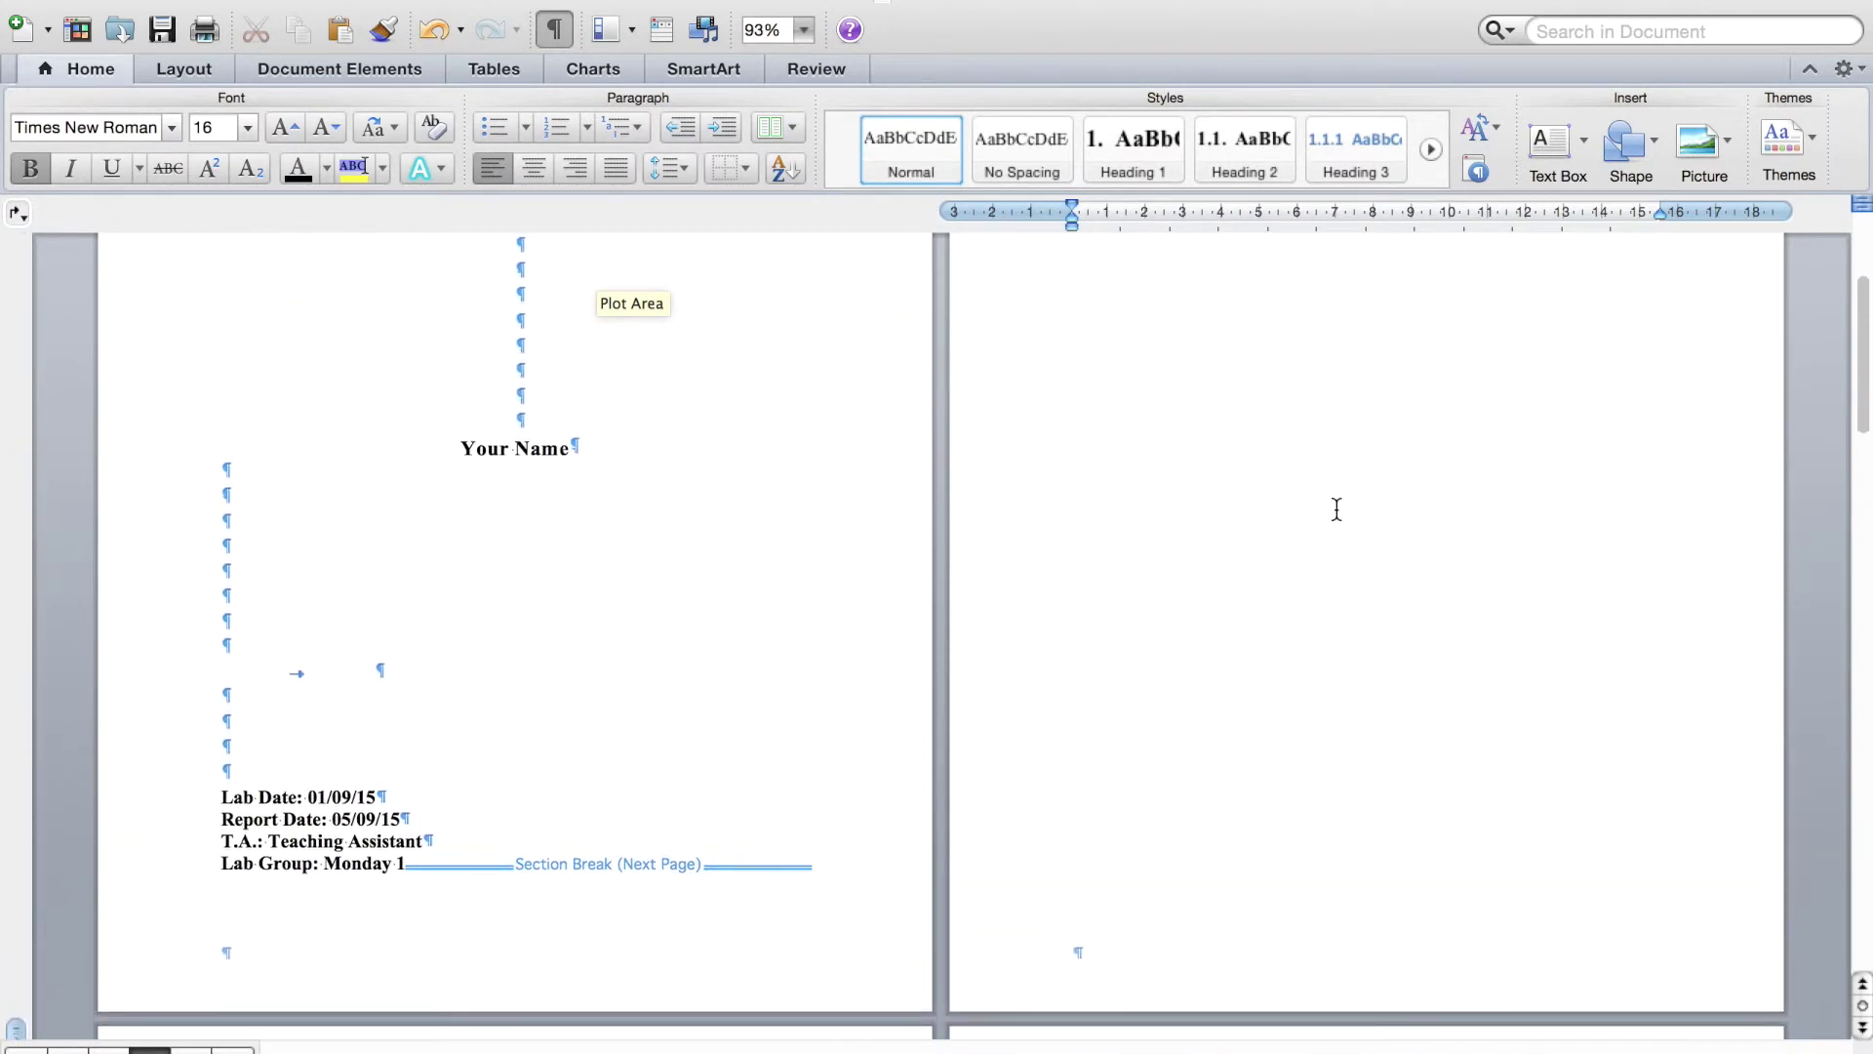
{"action": "left_click", "coordinate": [1133, 456]}
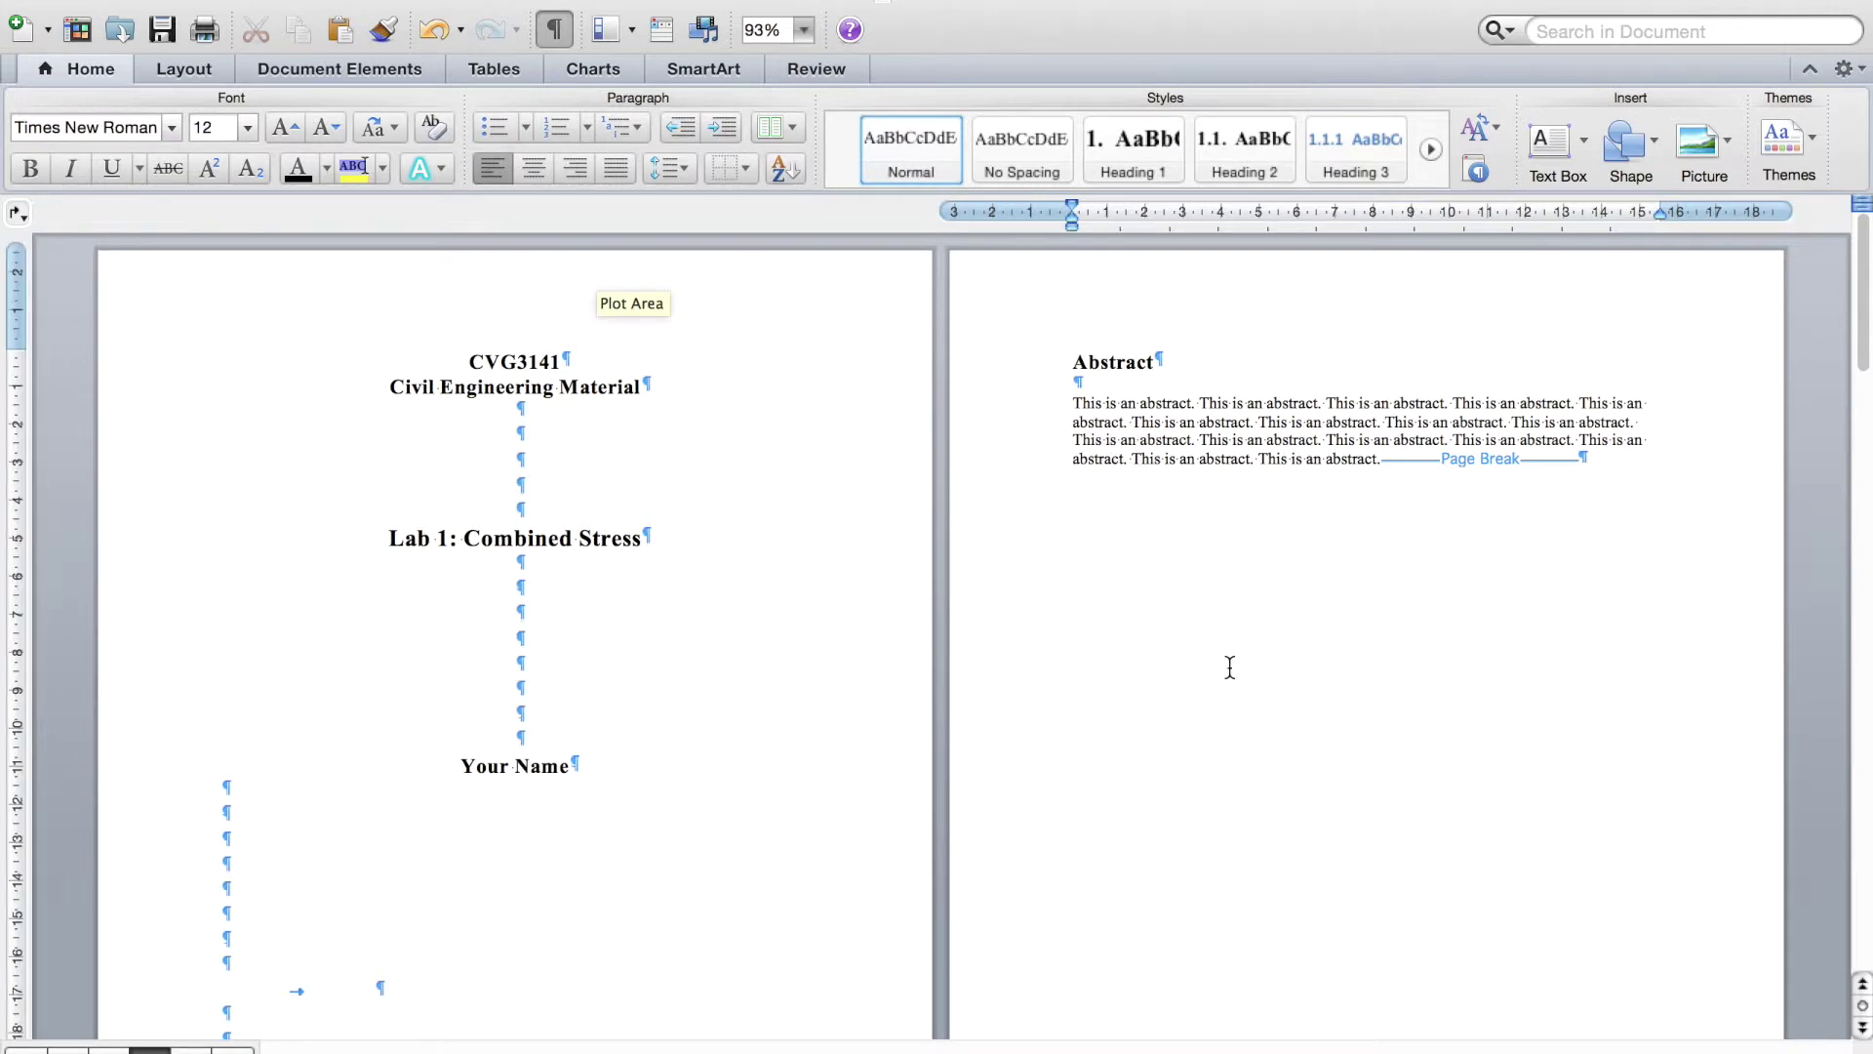
{"action": "left_click", "coordinate": [360, 80]}
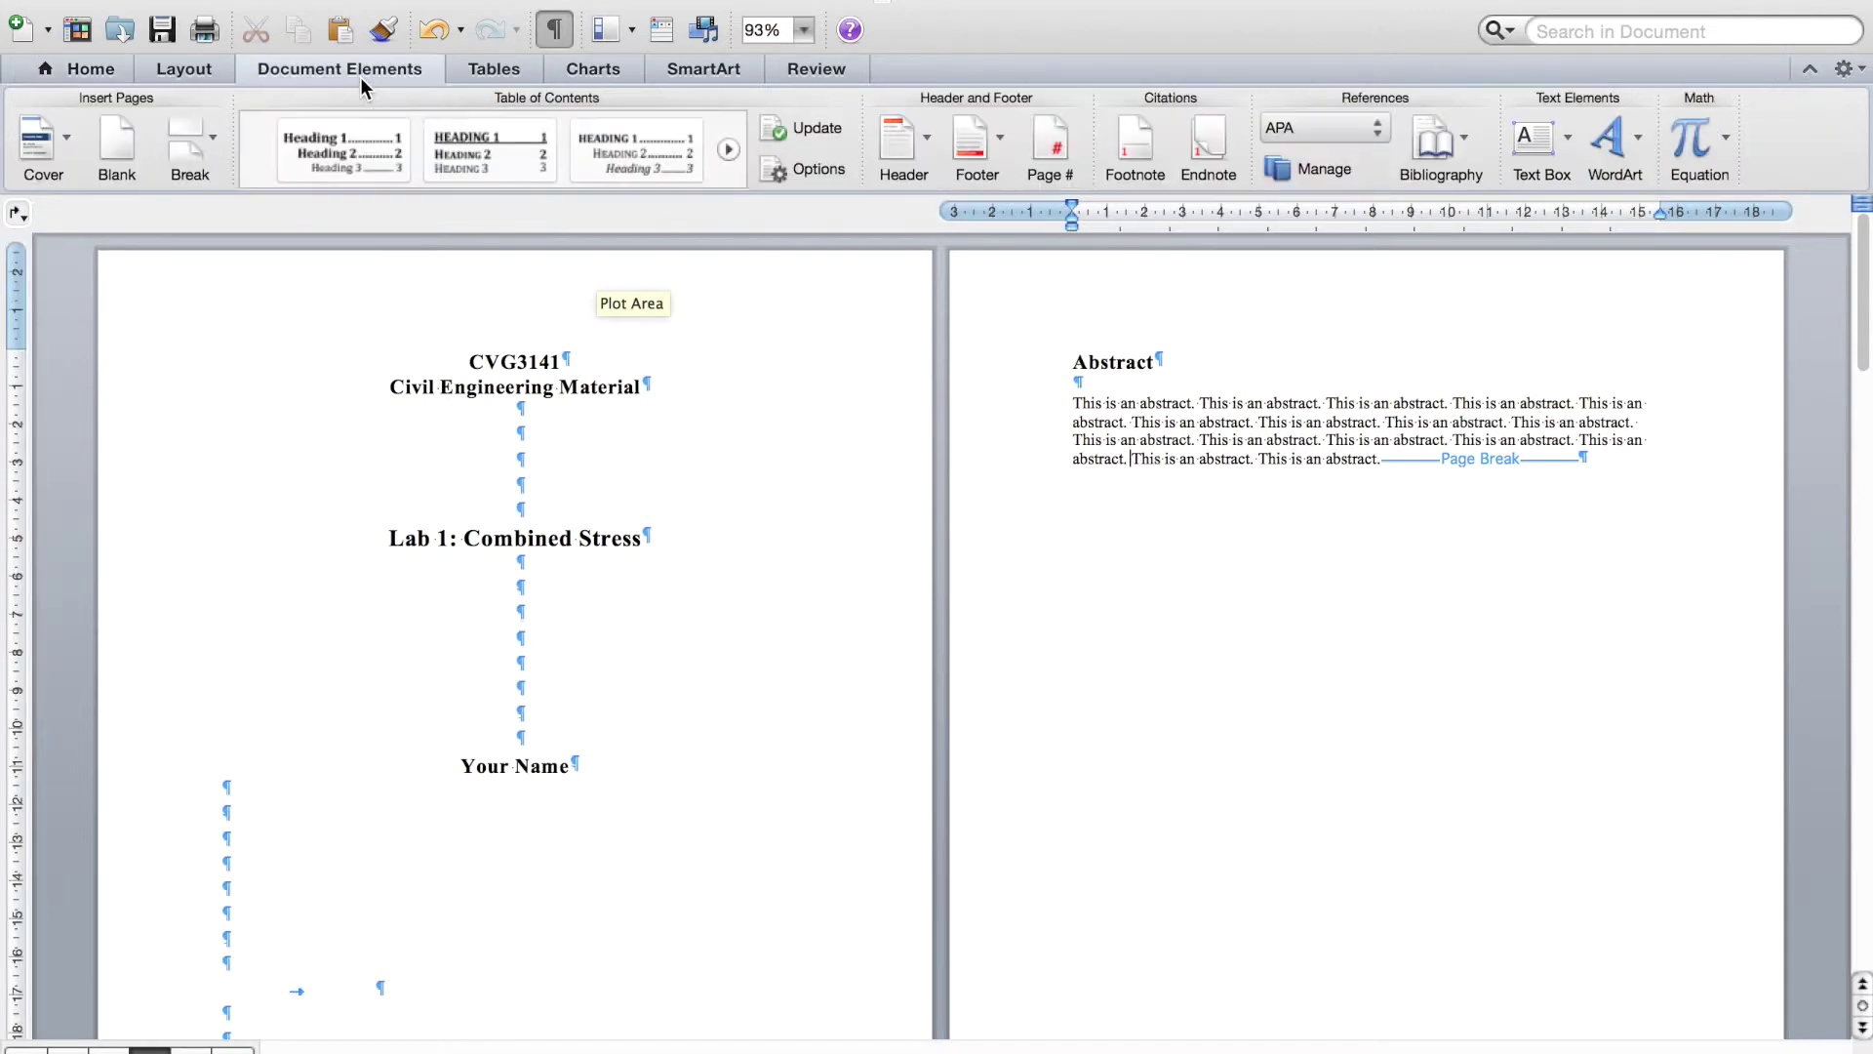
{"action": "left_click", "coordinate": [1051, 149]}
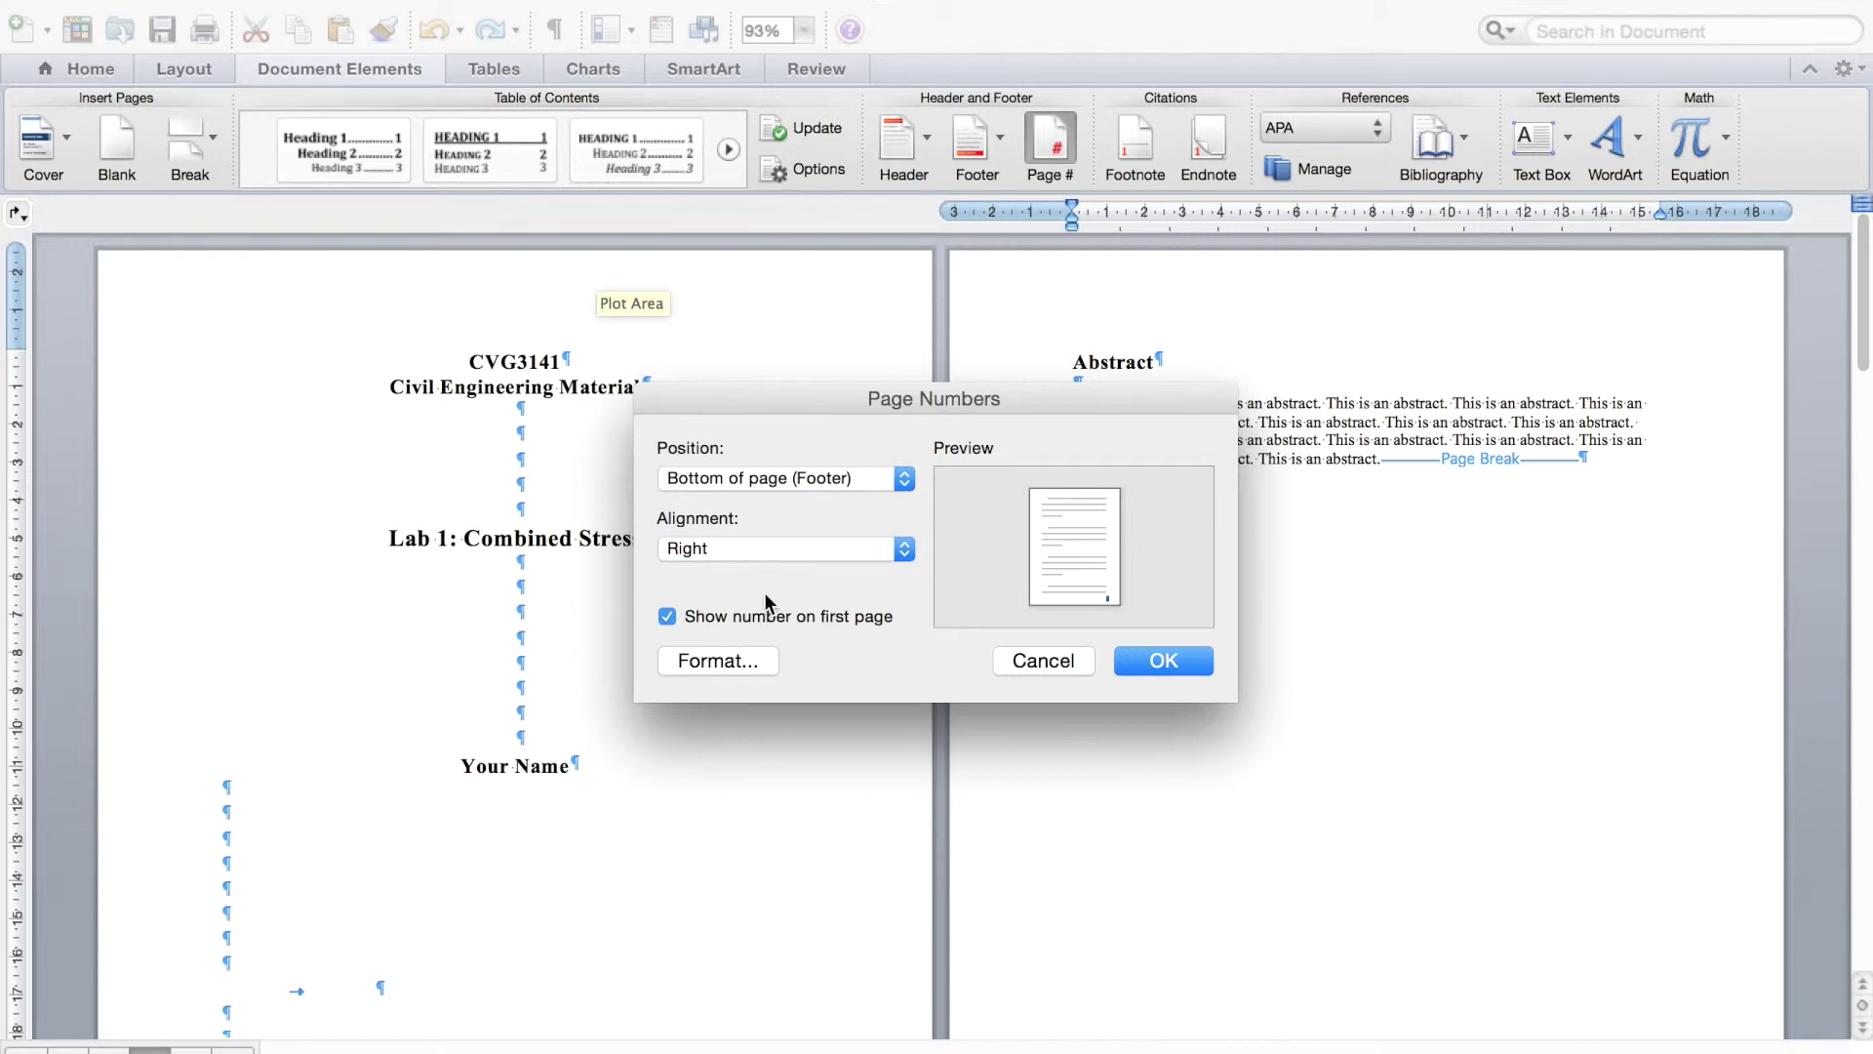
{"action": "left_click", "coordinate": [743, 663]}
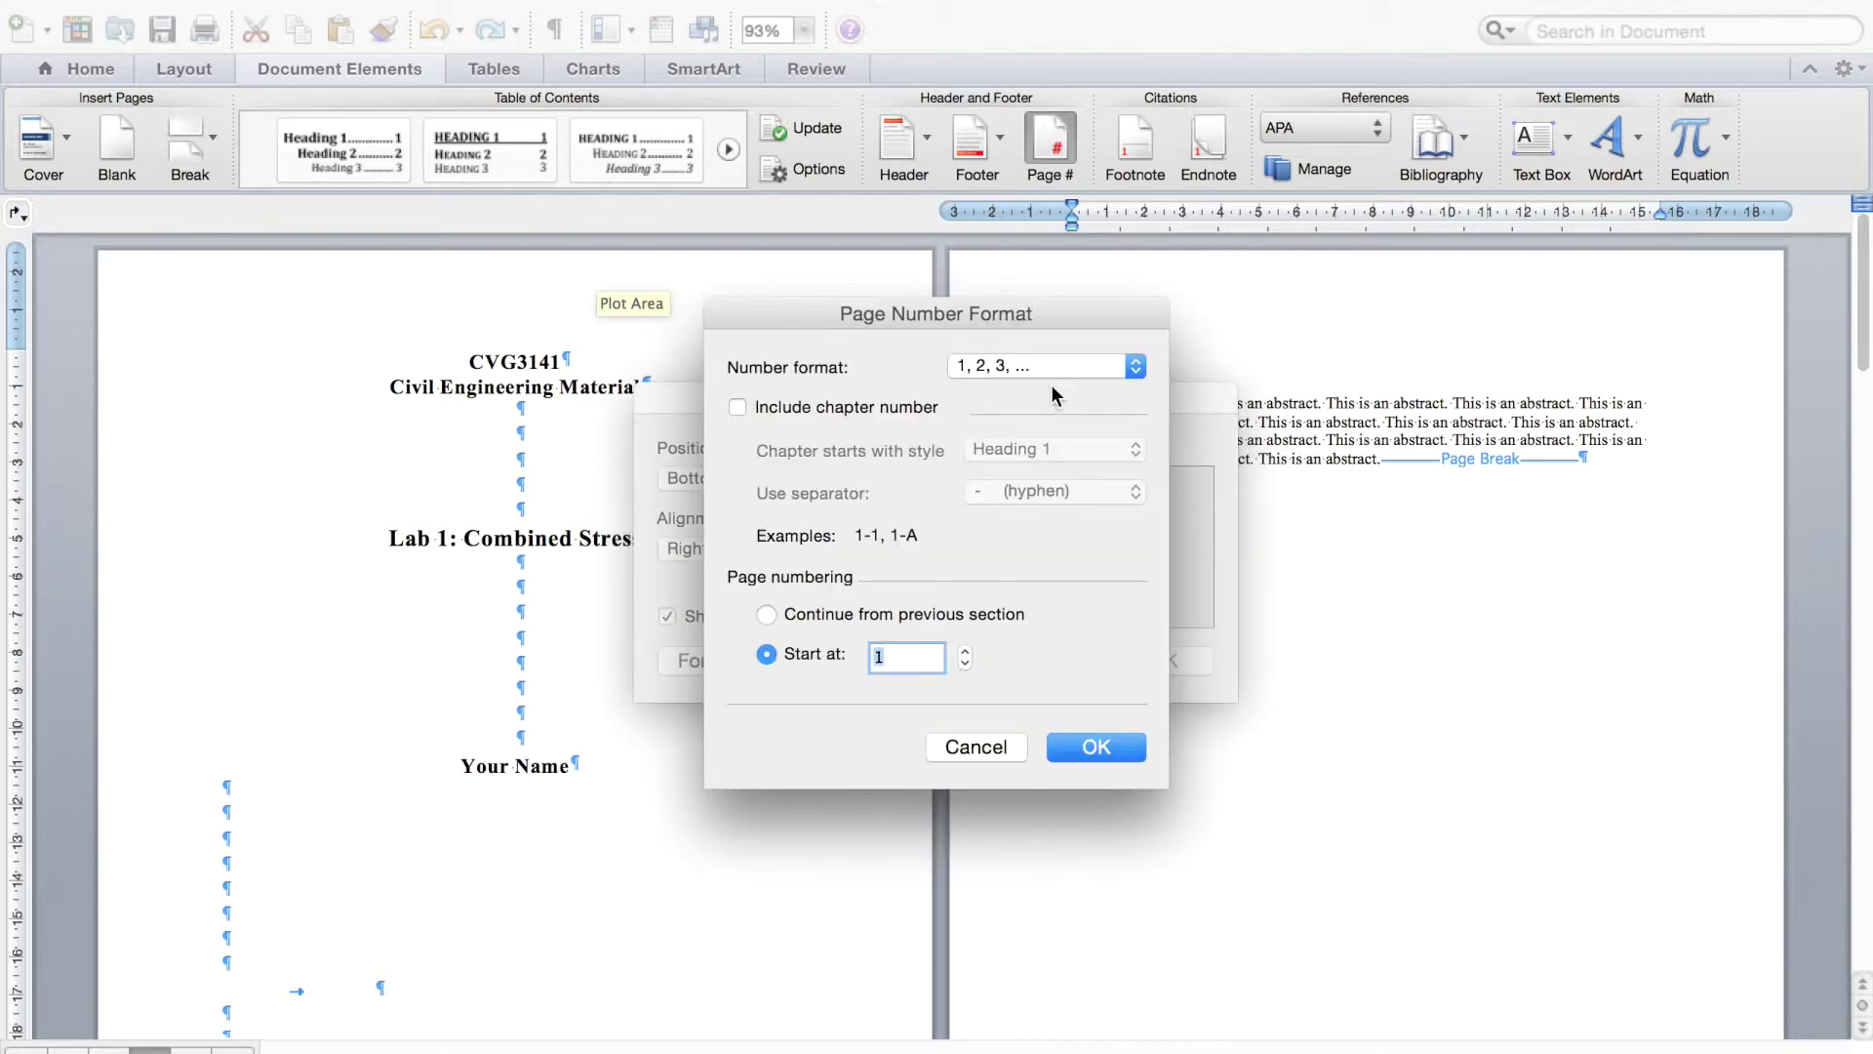
{"action": "left_click", "coordinate": [1071, 368]}
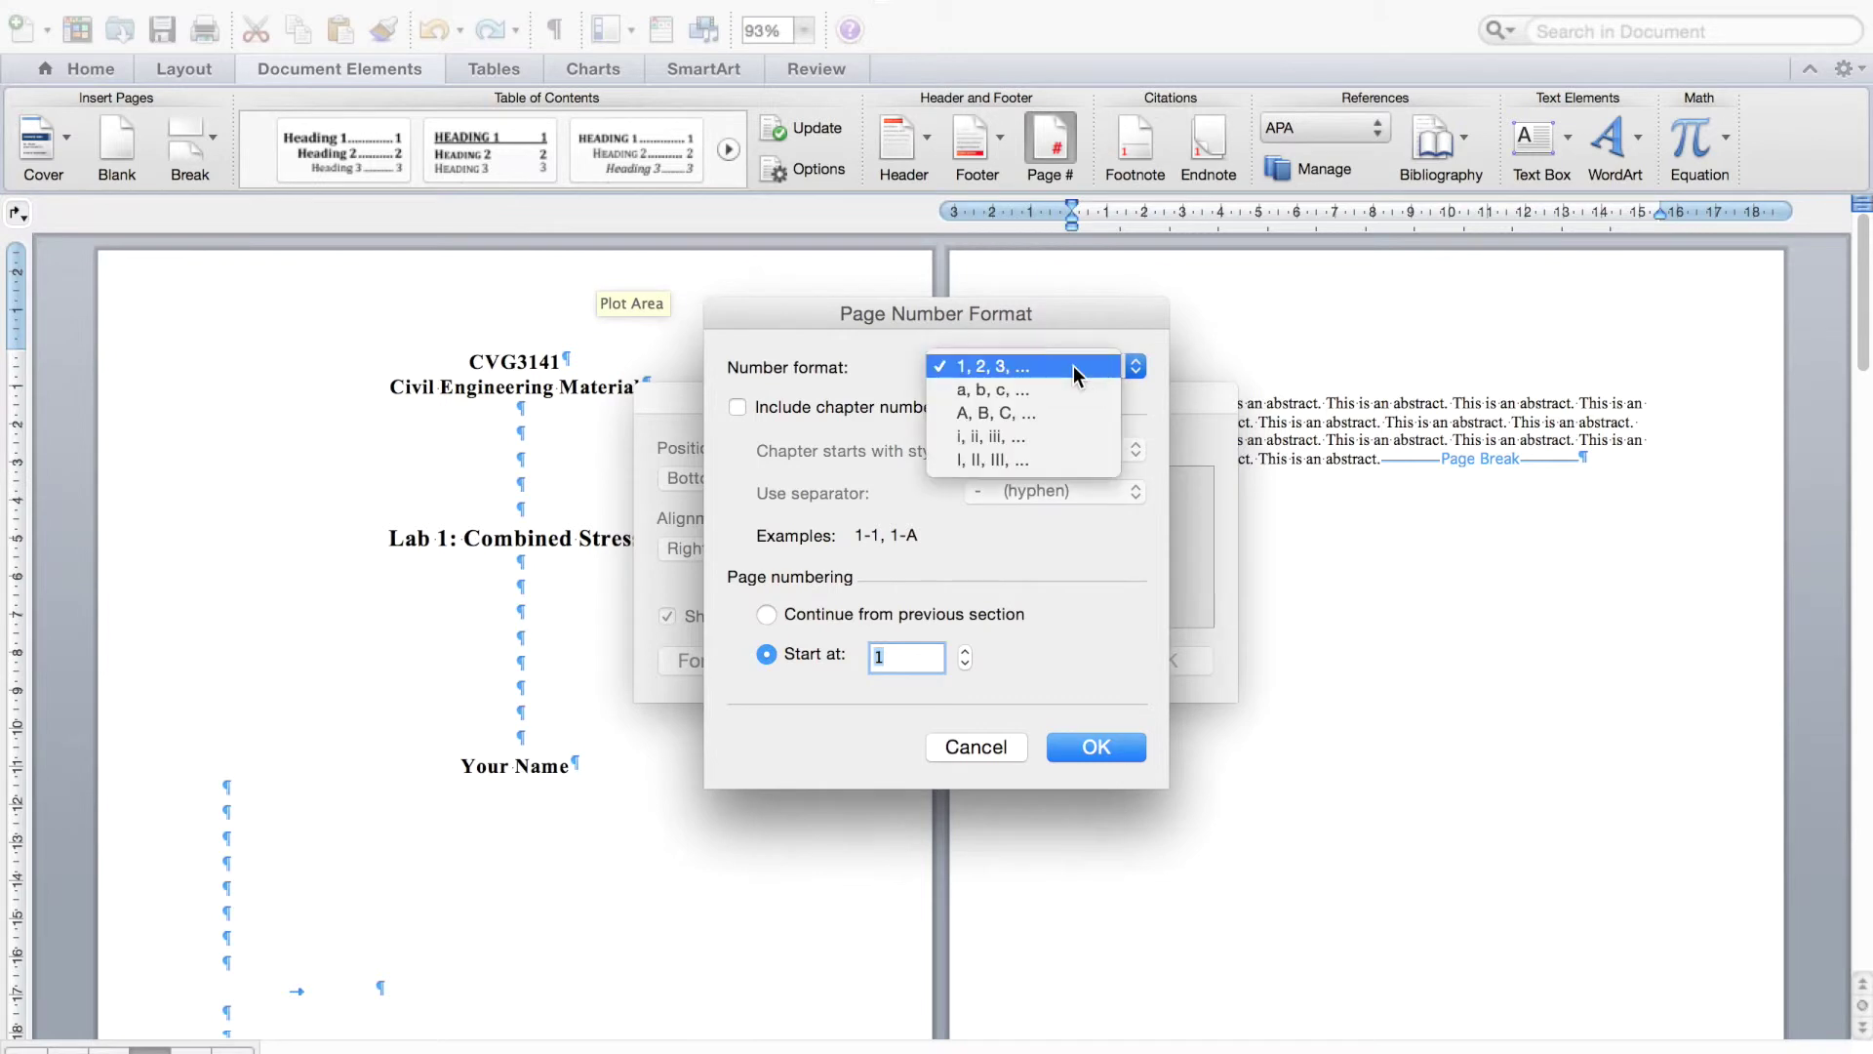
{"action": "left_click", "coordinate": [1014, 440]}
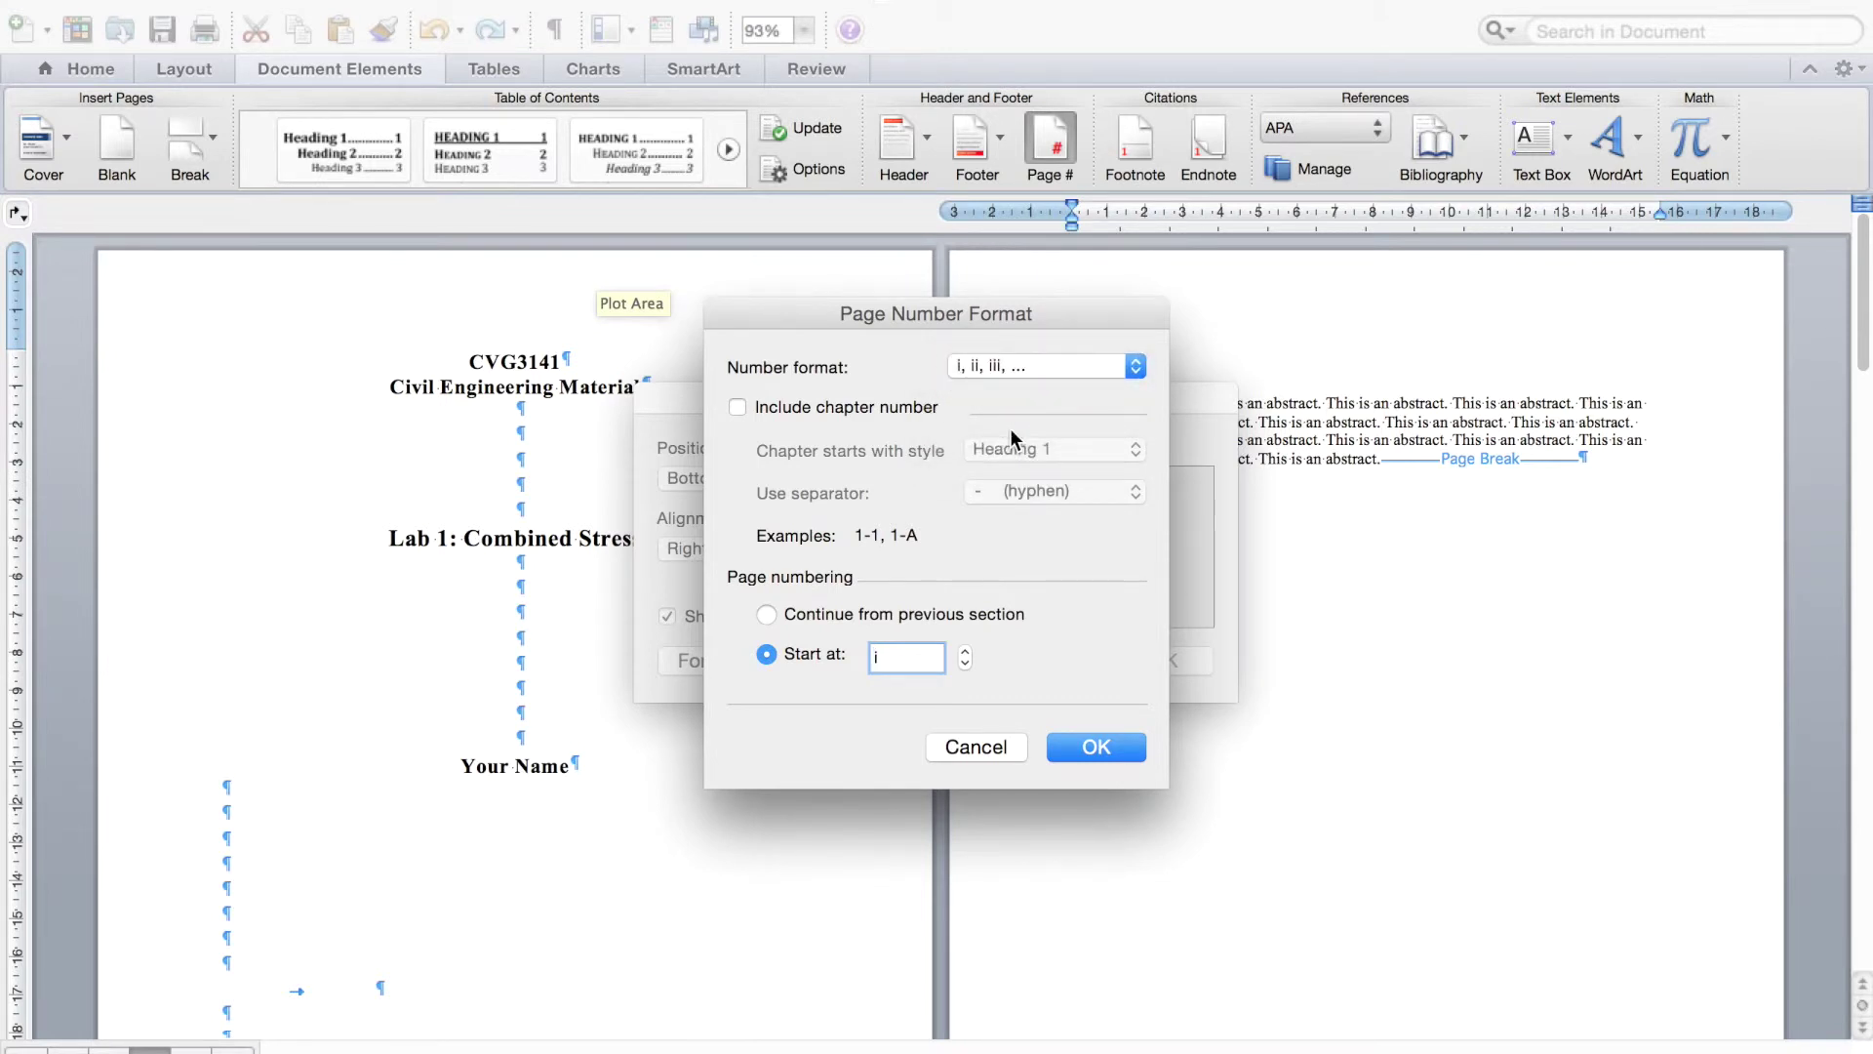
Step: Start the Abstract section's numbering at i without chapter numbers and insert the right-aligned page numbers in the footer
{"action": "left_click", "coordinate": [738, 407]}
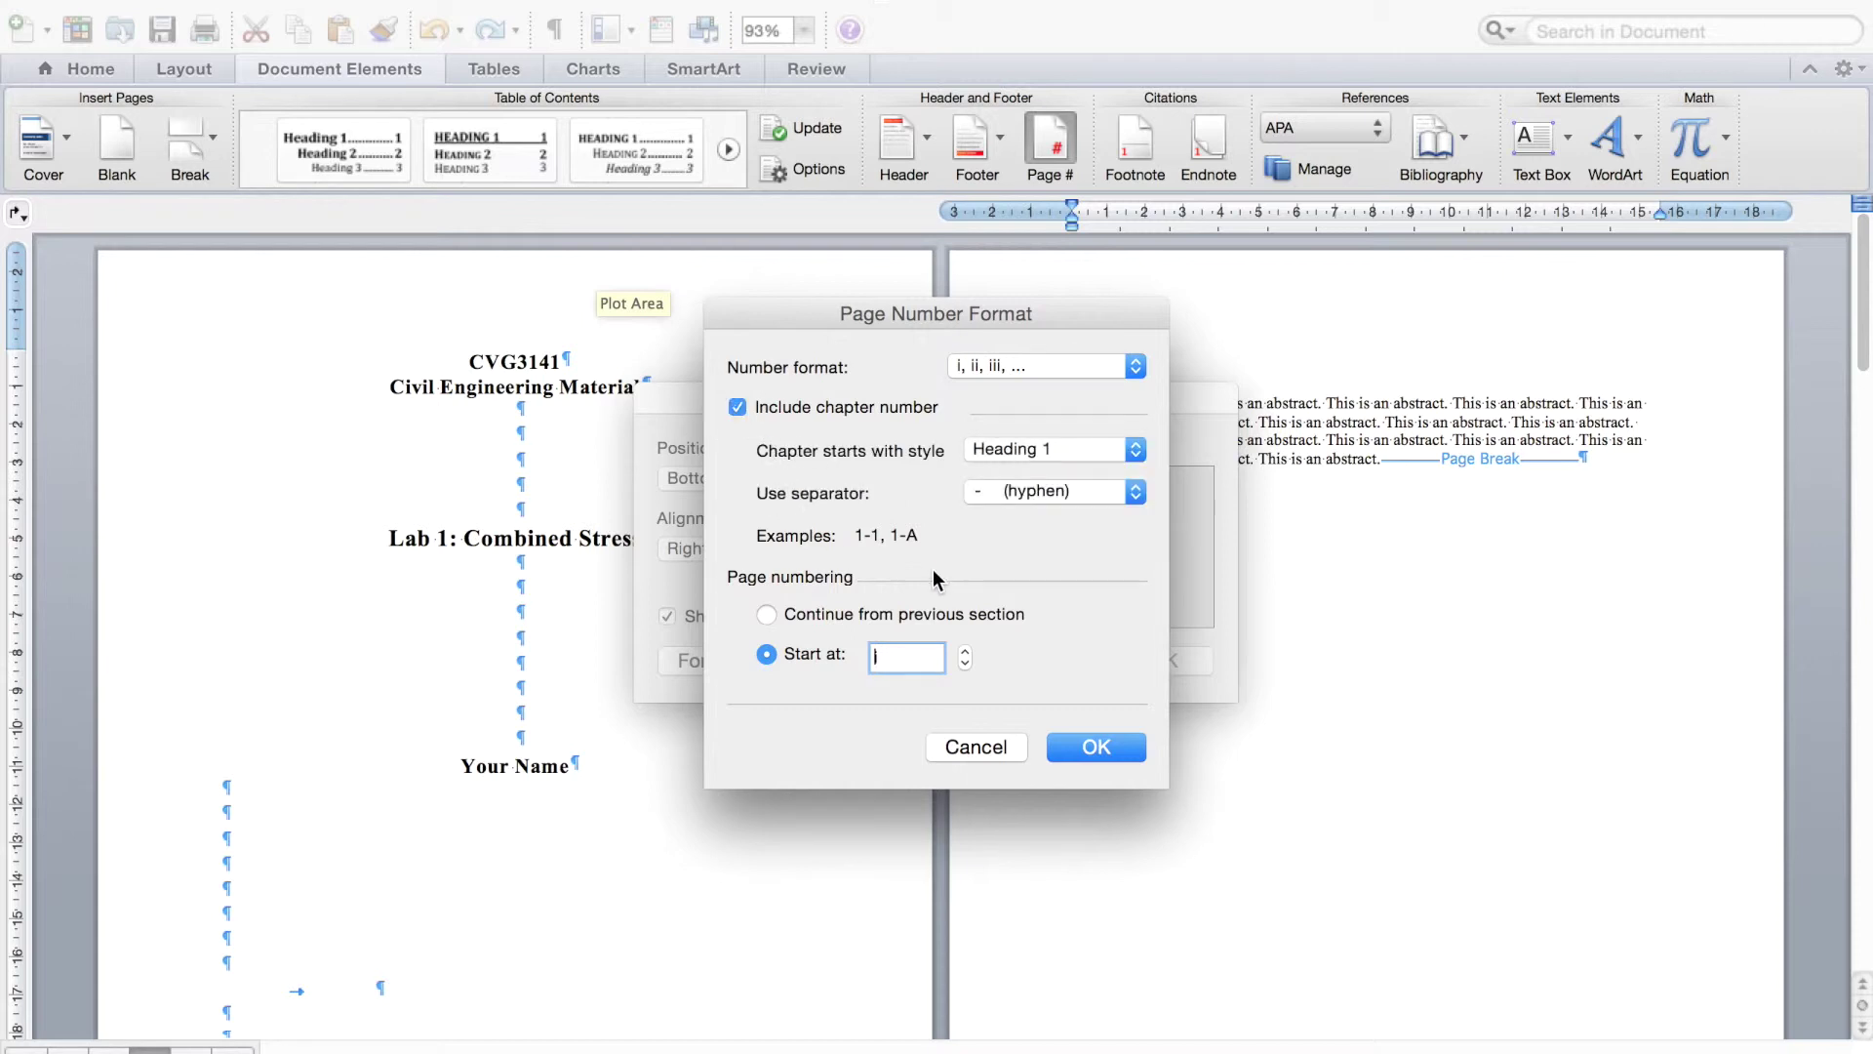
{"action": "left_click", "coordinate": [737, 408]}
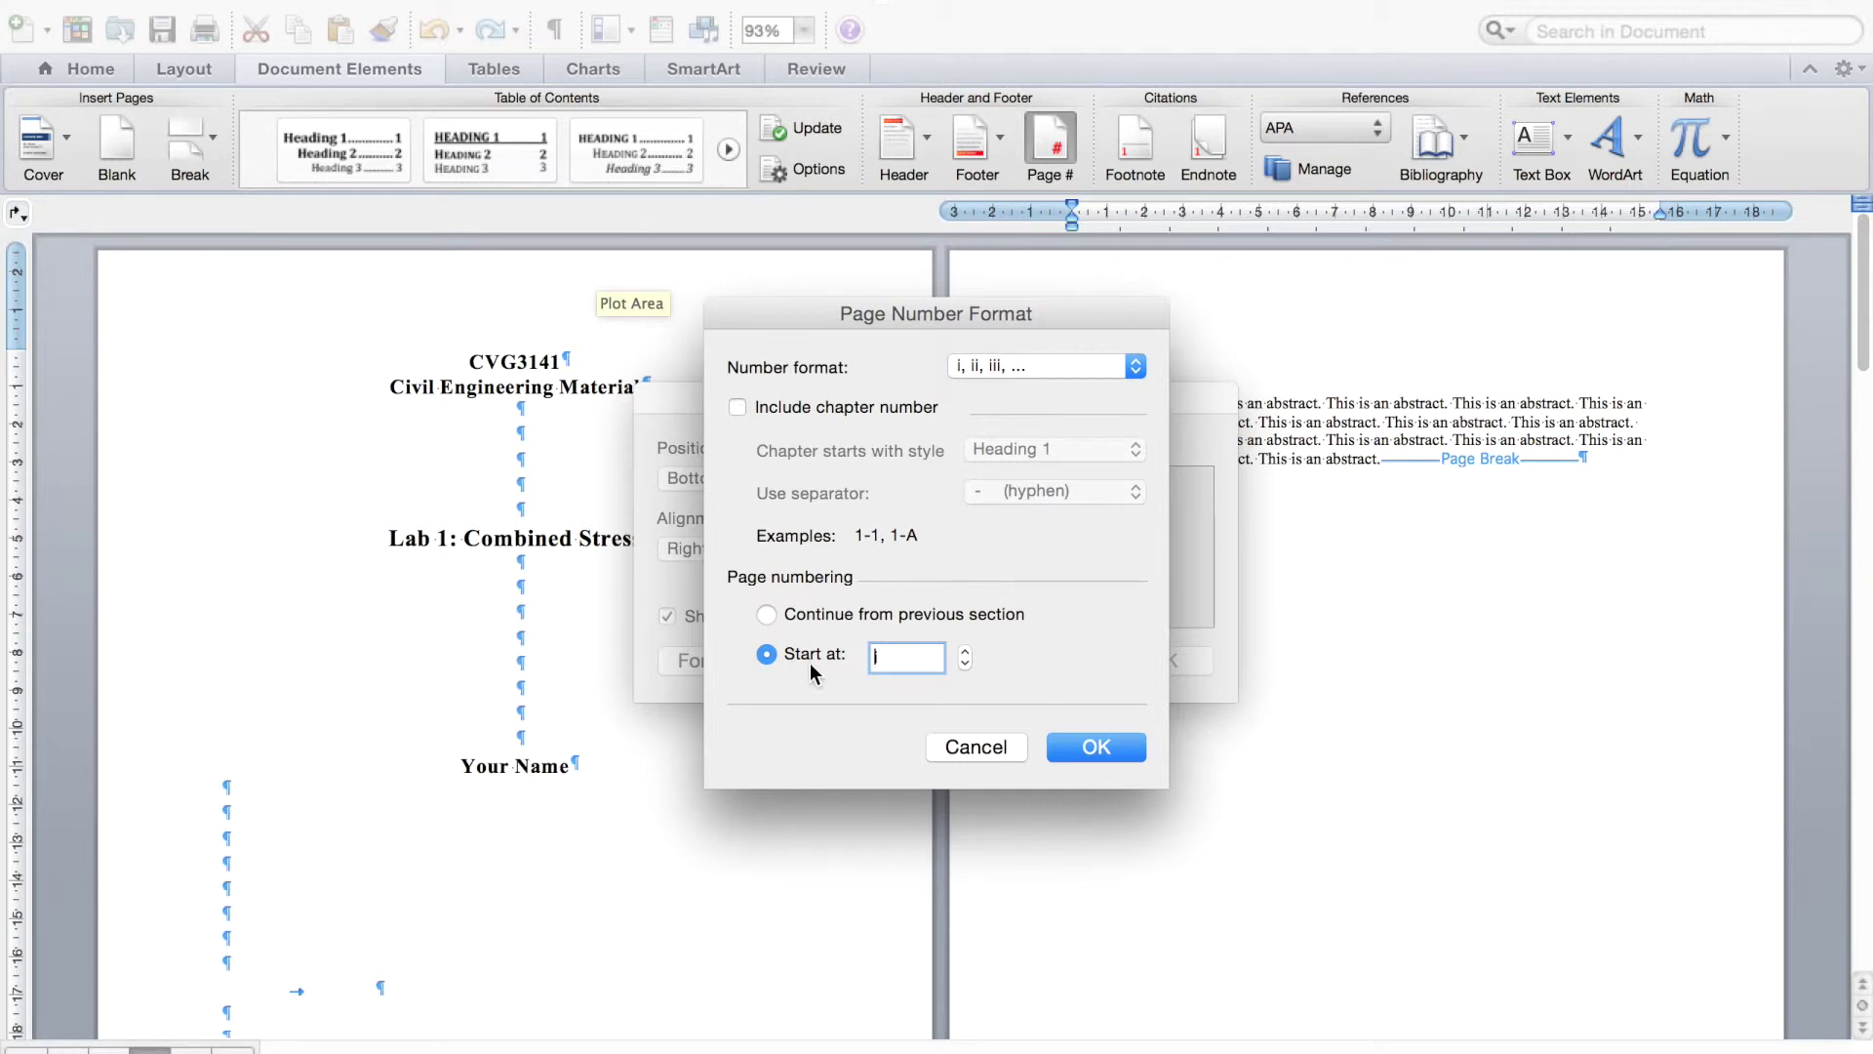
{"action": "type", "text": "i"}
{"action": "left_click", "coordinate": [1073, 747]}
{"action": "left_click", "coordinate": [1178, 662]}
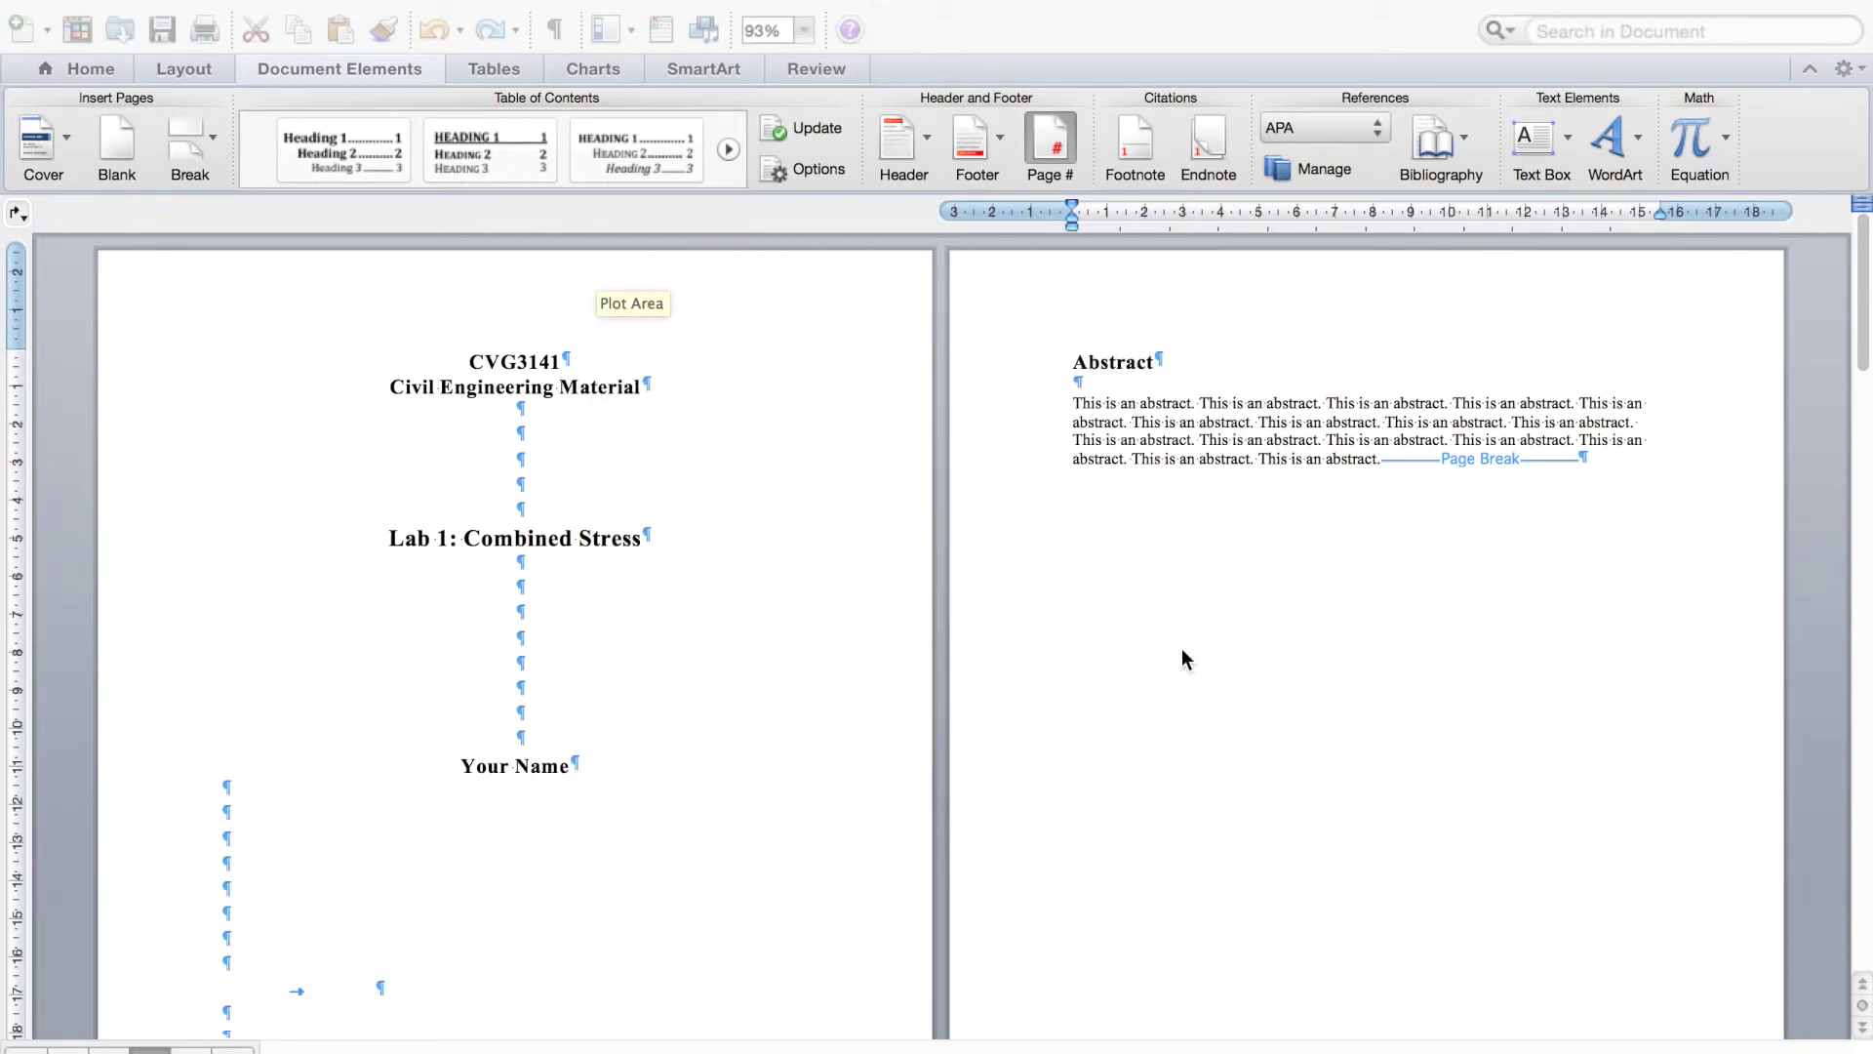
Step: Insert right-aligned footer page numbers in the report body section, using the 1, 2, 3 format and starting at 1
{"action": "scroll", "coordinate": [1217, 915], "scroll_direction": "down", "scroll_amount": 5}
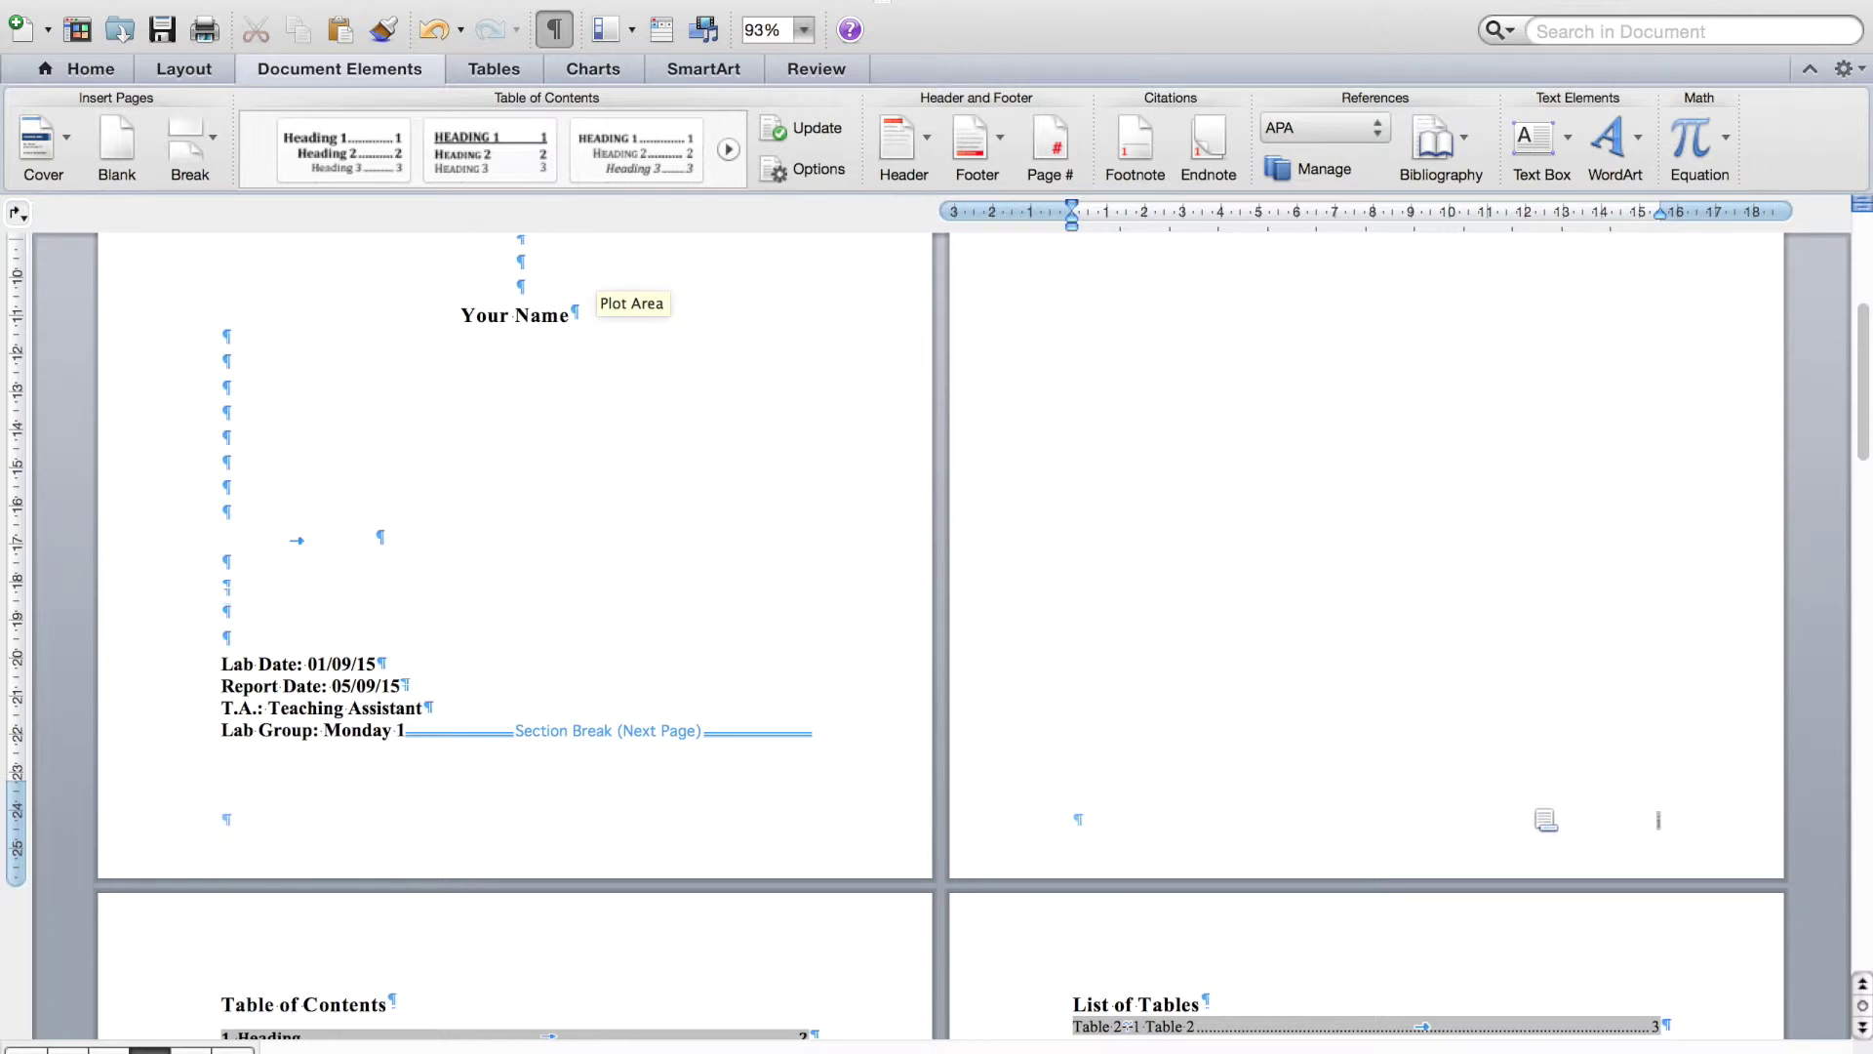
{"action": "scroll", "coordinate": [1396, 816], "scroll_direction": "down", "scroll_amount": 9}
{"action": "scroll", "coordinate": [1399, 816], "scroll_direction": "down", "scroll_amount": 1}
{"action": "scroll", "coordinate": [1551, 843], "scroll_direction": "down", "scroll_amount": 10}
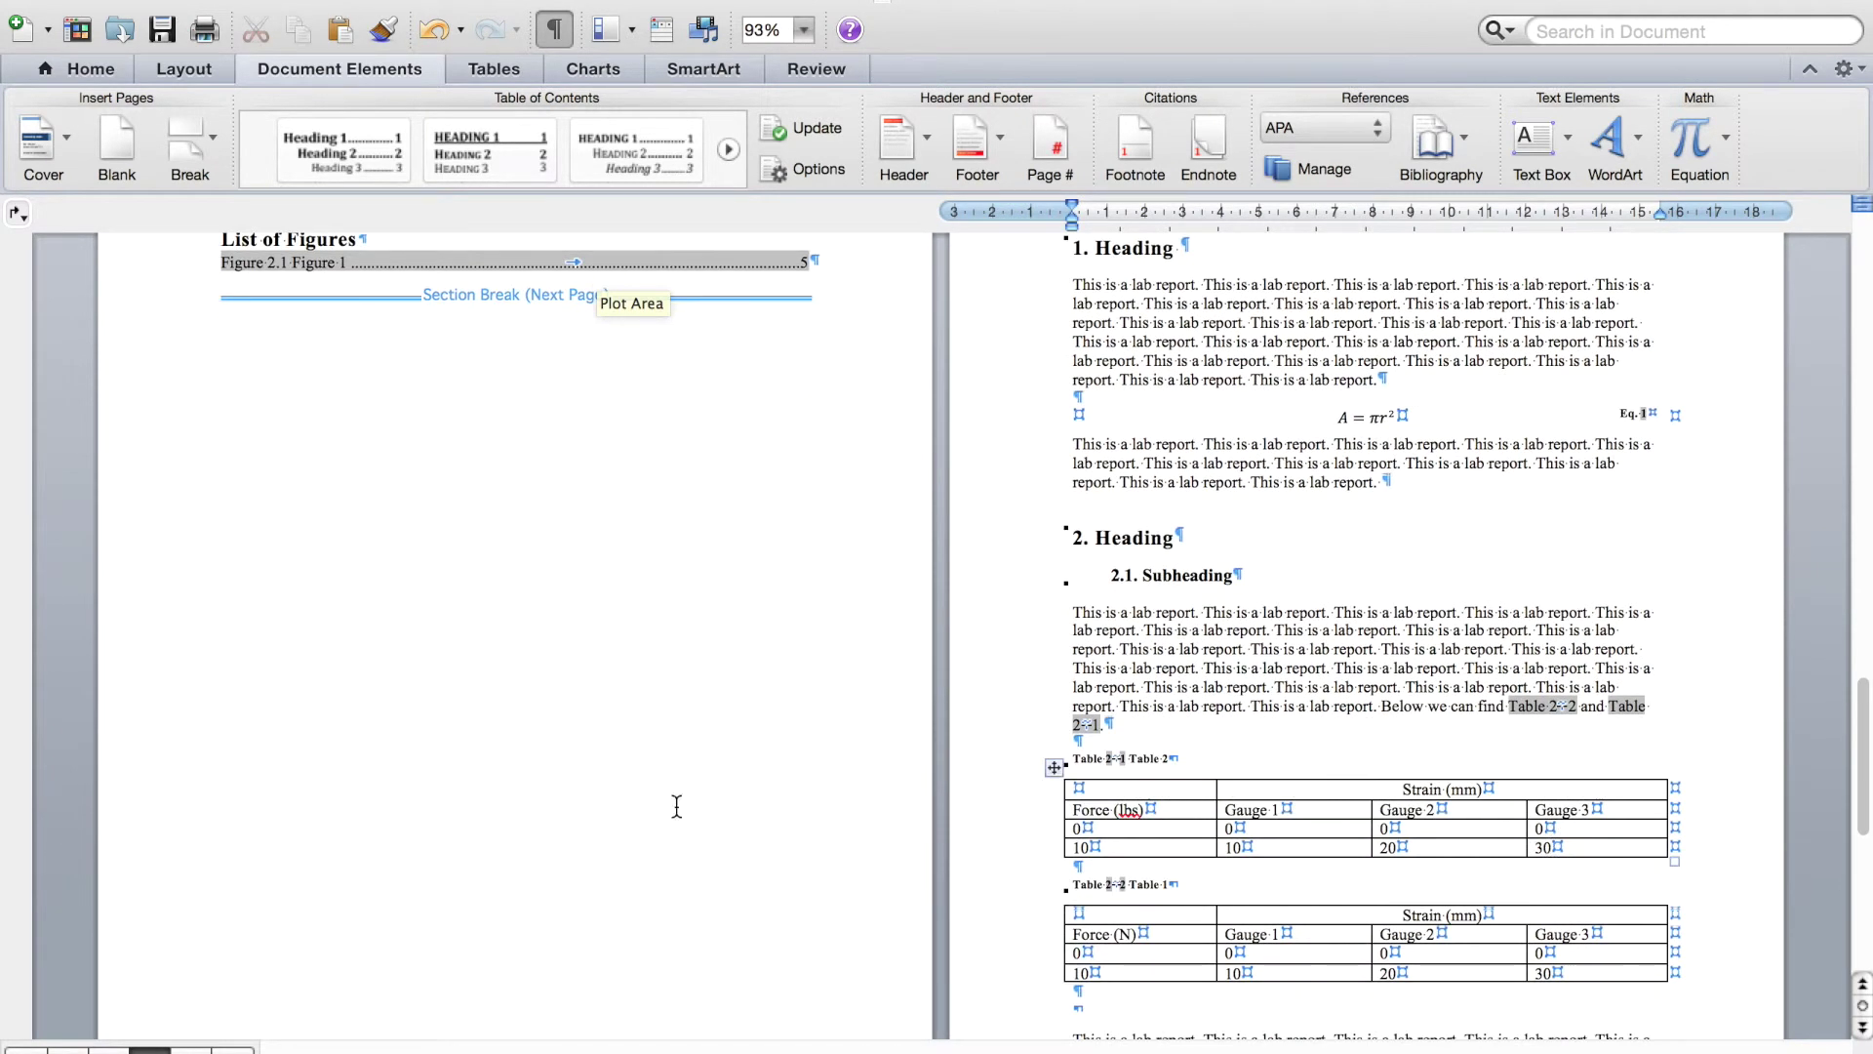
{"action": "scroll", "coordinate": [689, 767], "scroll_direction": "down", "scroll_amount": 4}
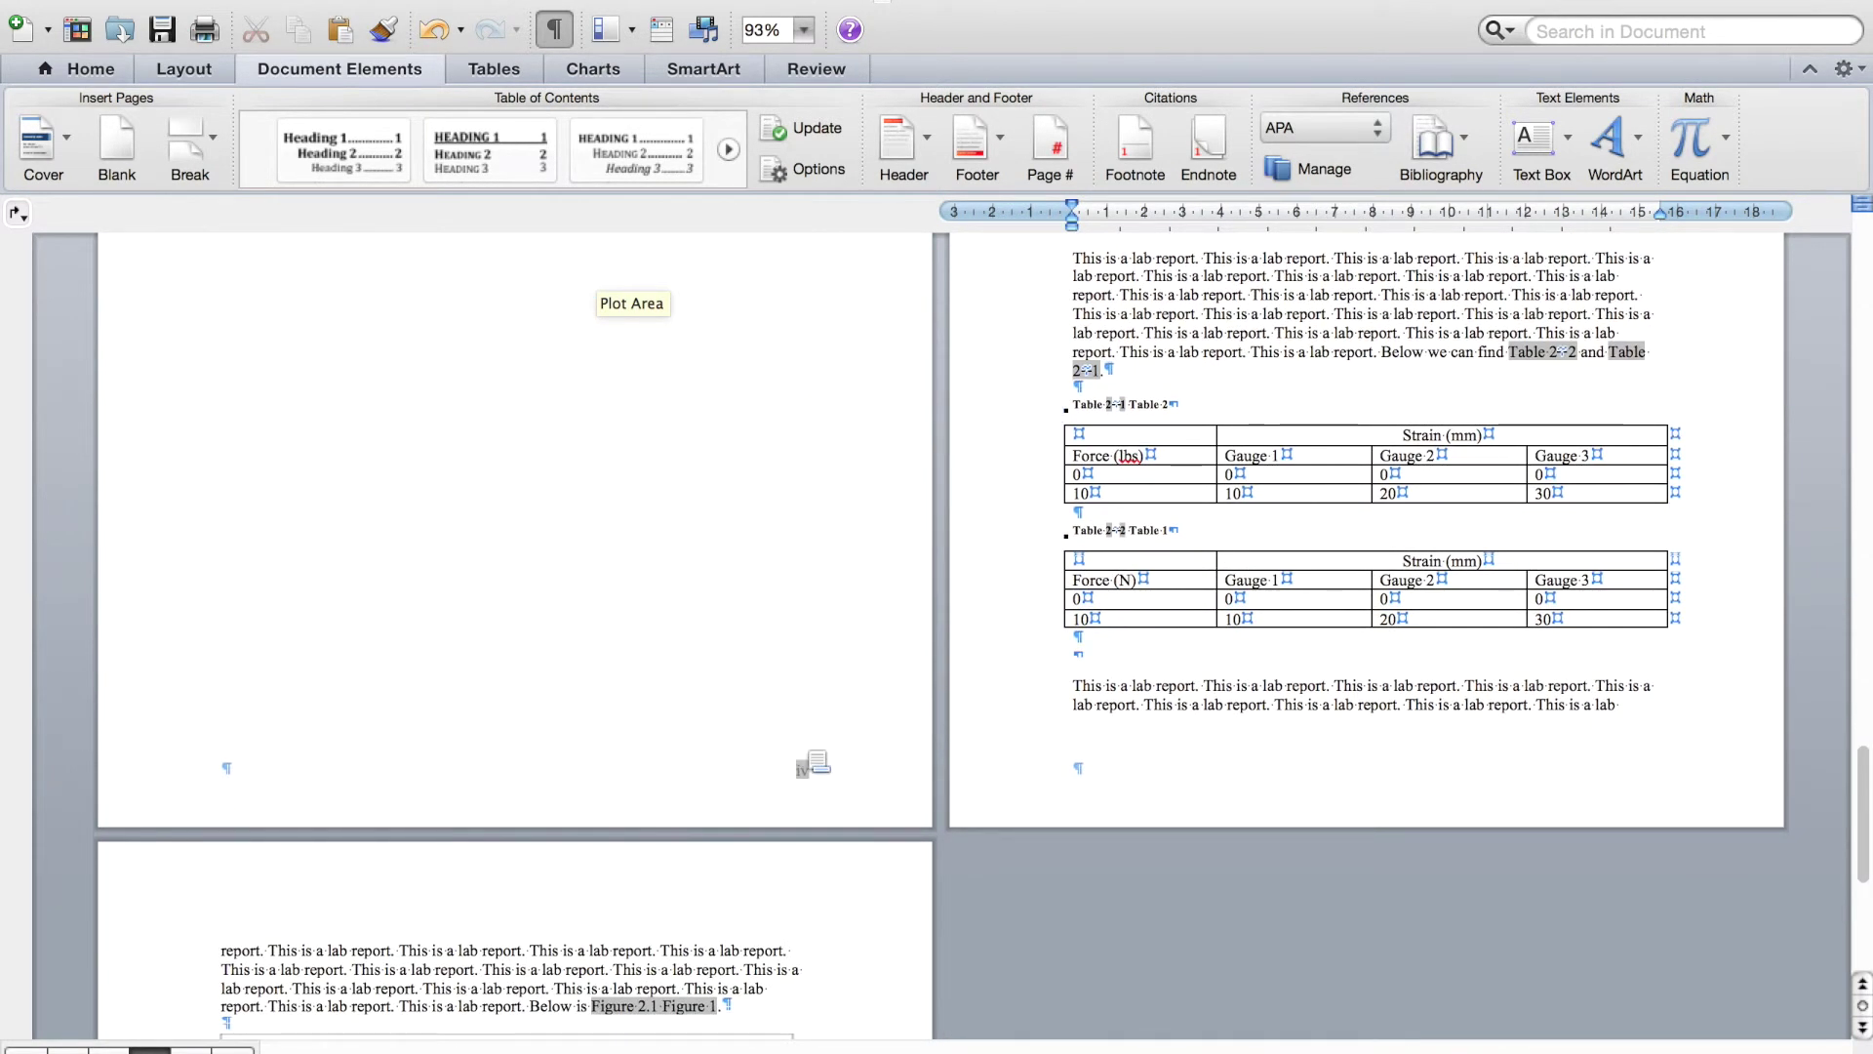
{"action": "left_click", "coordinate": [1378, 699]}
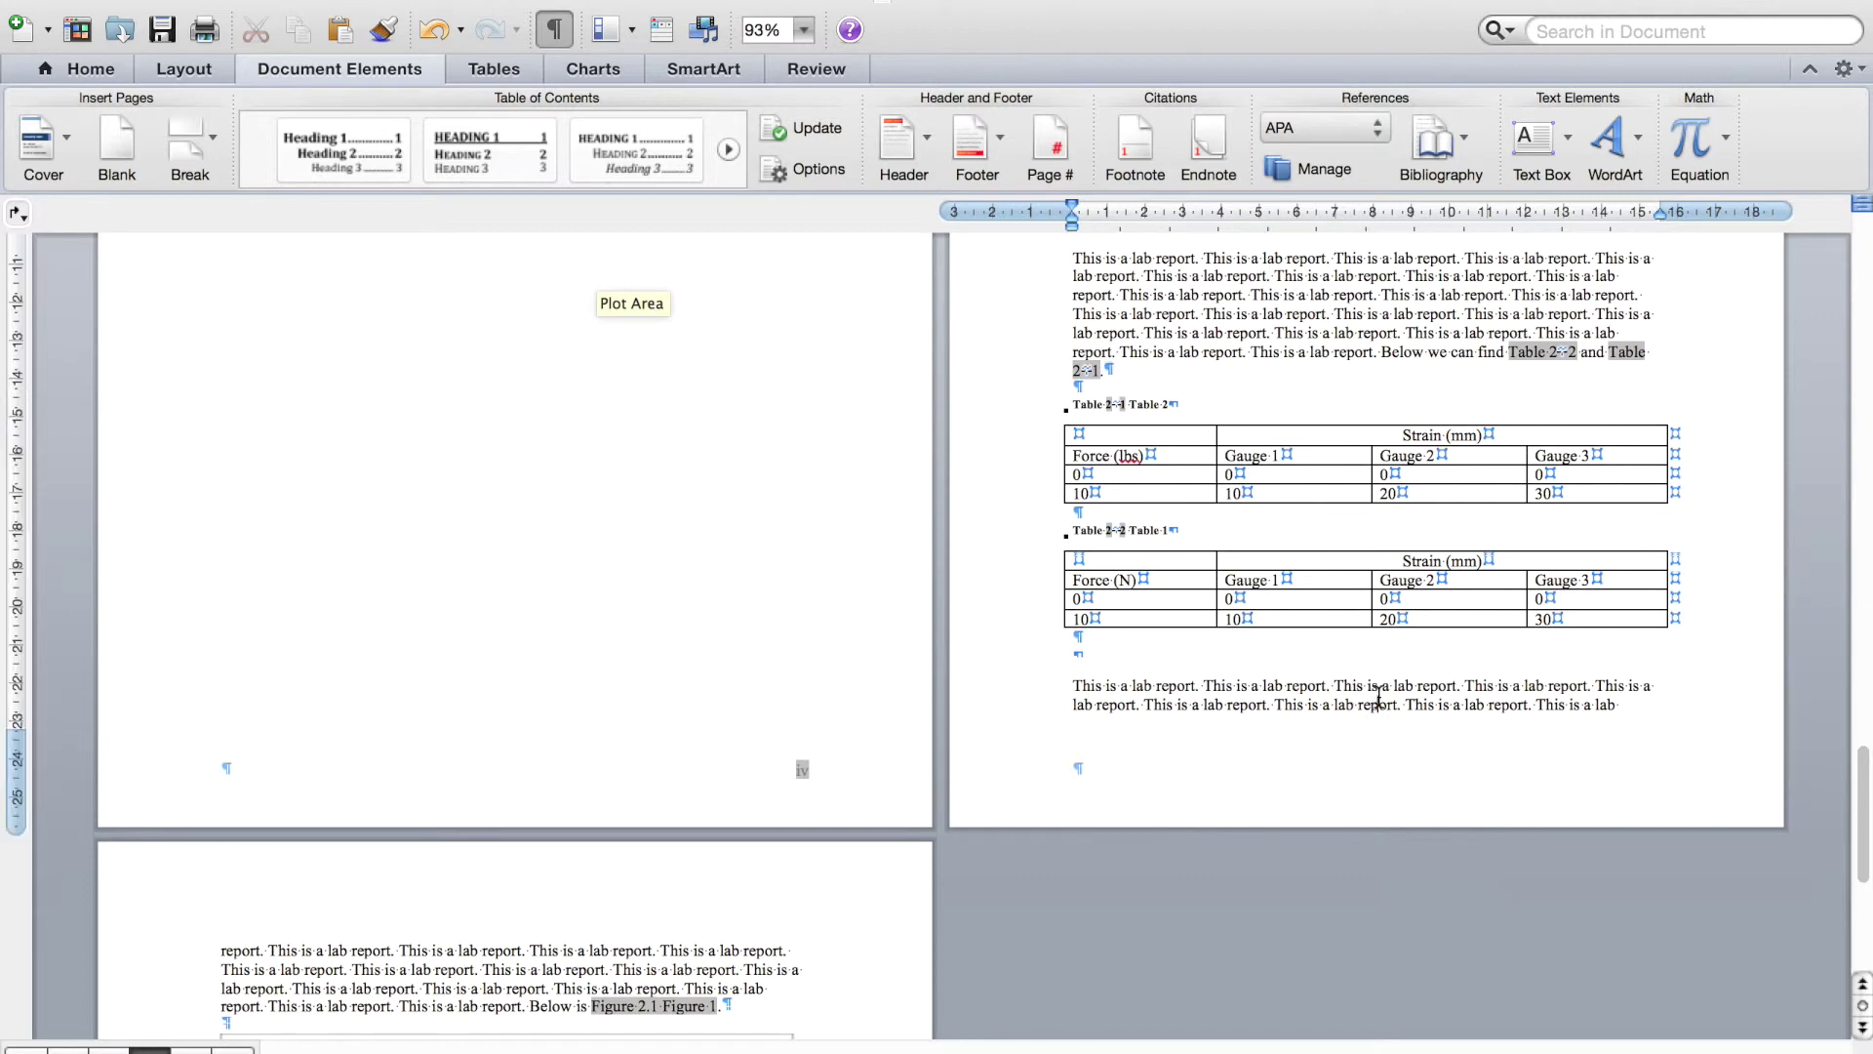
{"action": "scroll", "coordinate": [1378, 676], "scroll_direction": "up", "scroll_amount": 3}
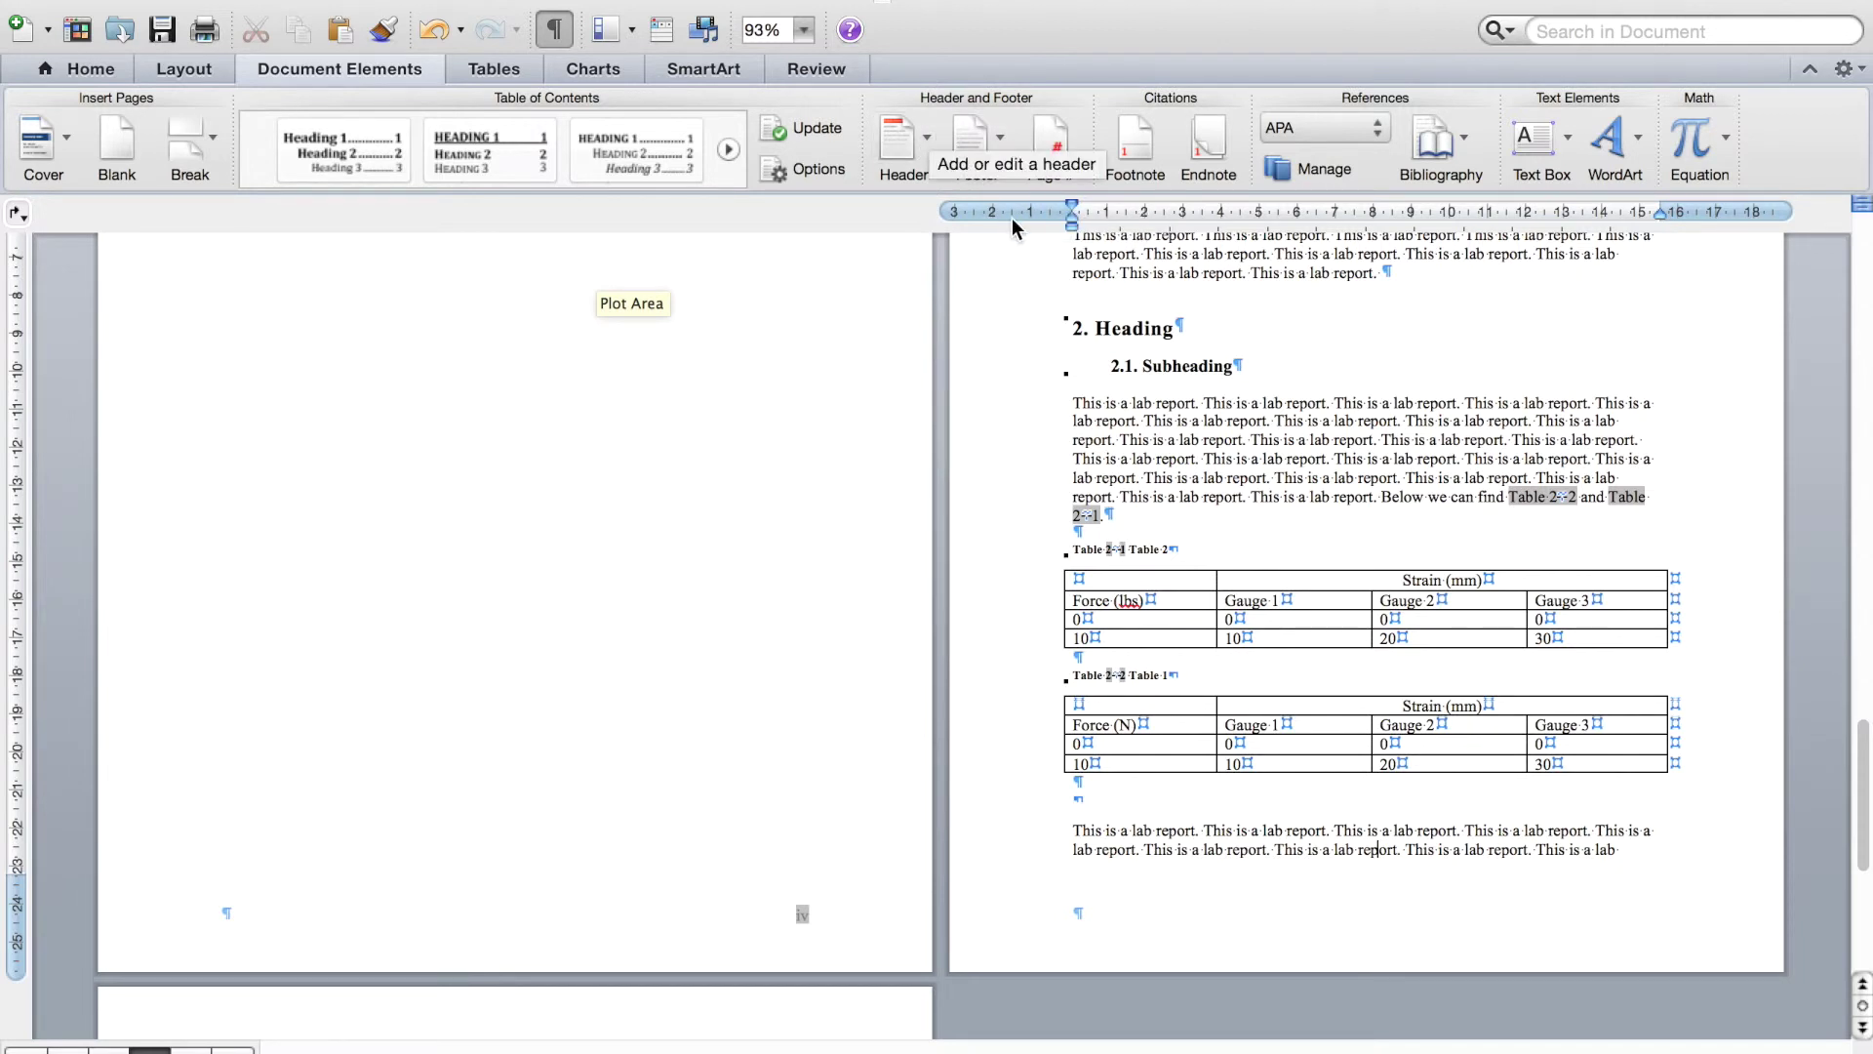
{"action": "left_click", "coordinate": [1051, 137]}
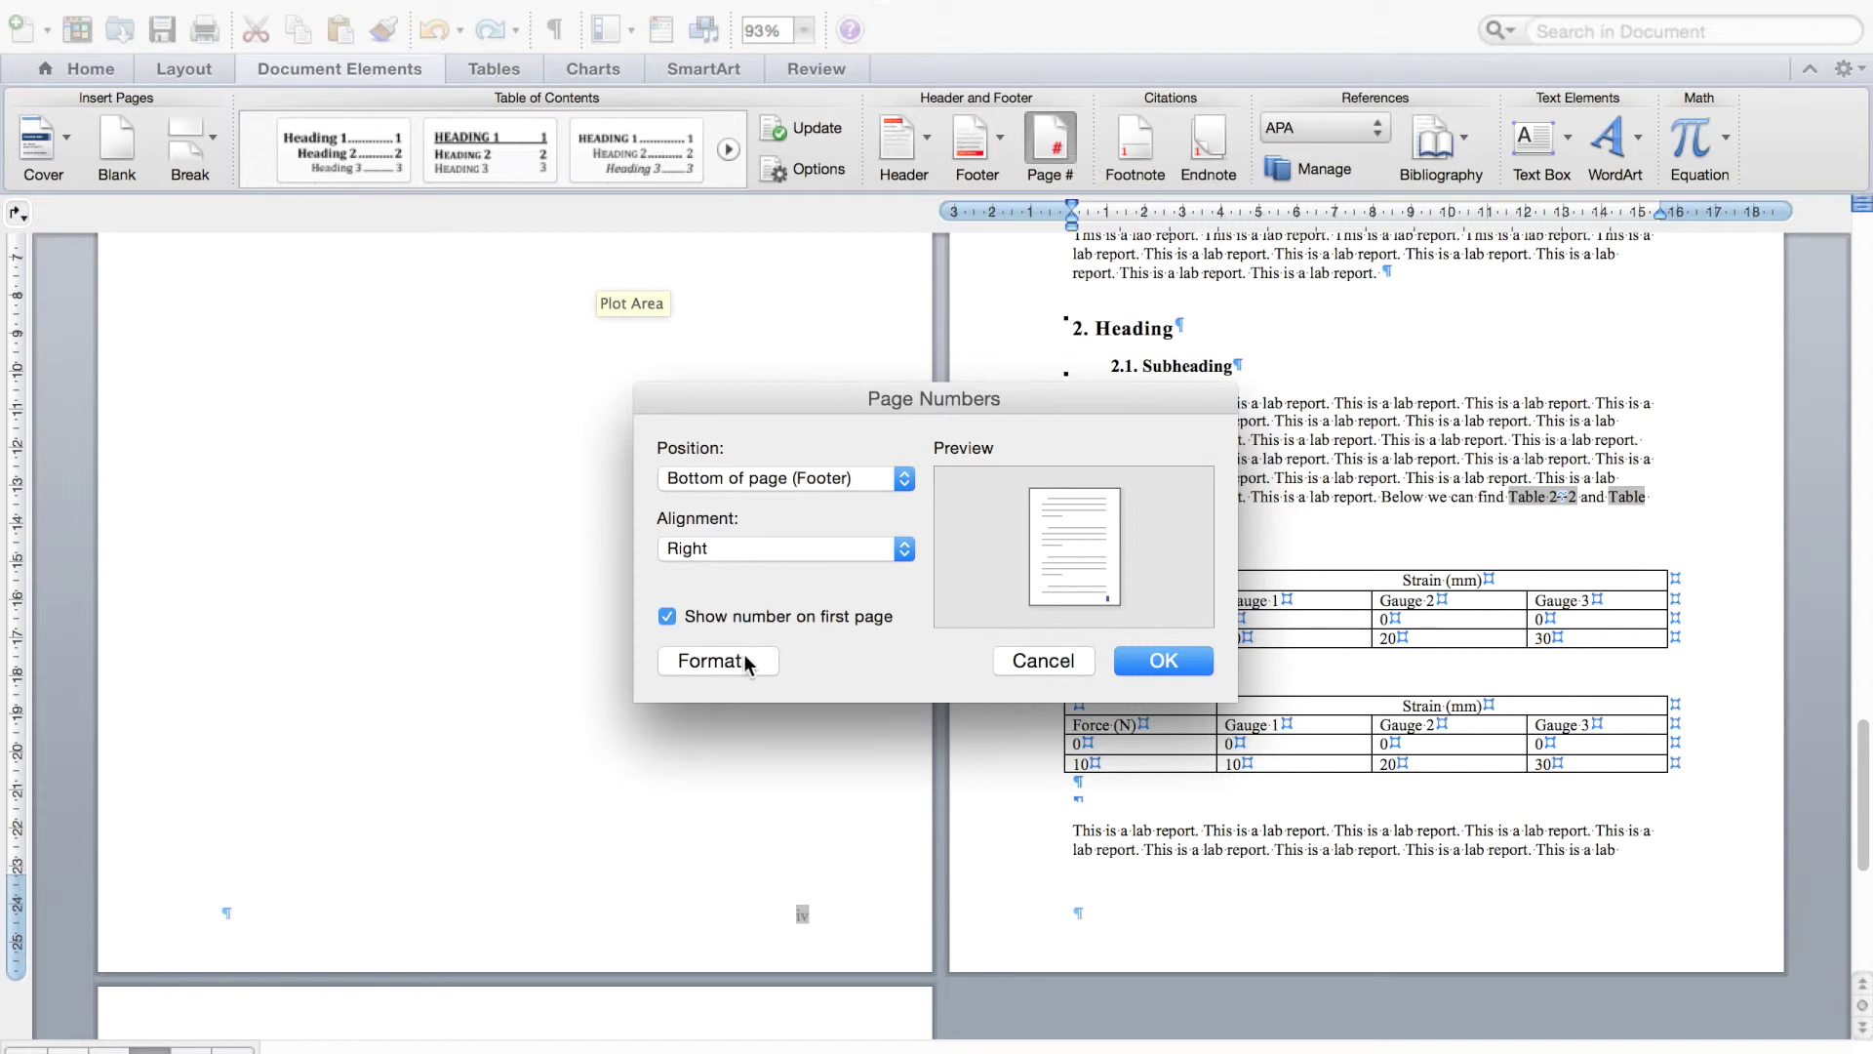
{"action": "left_click", "coordinate": [719, 661]}
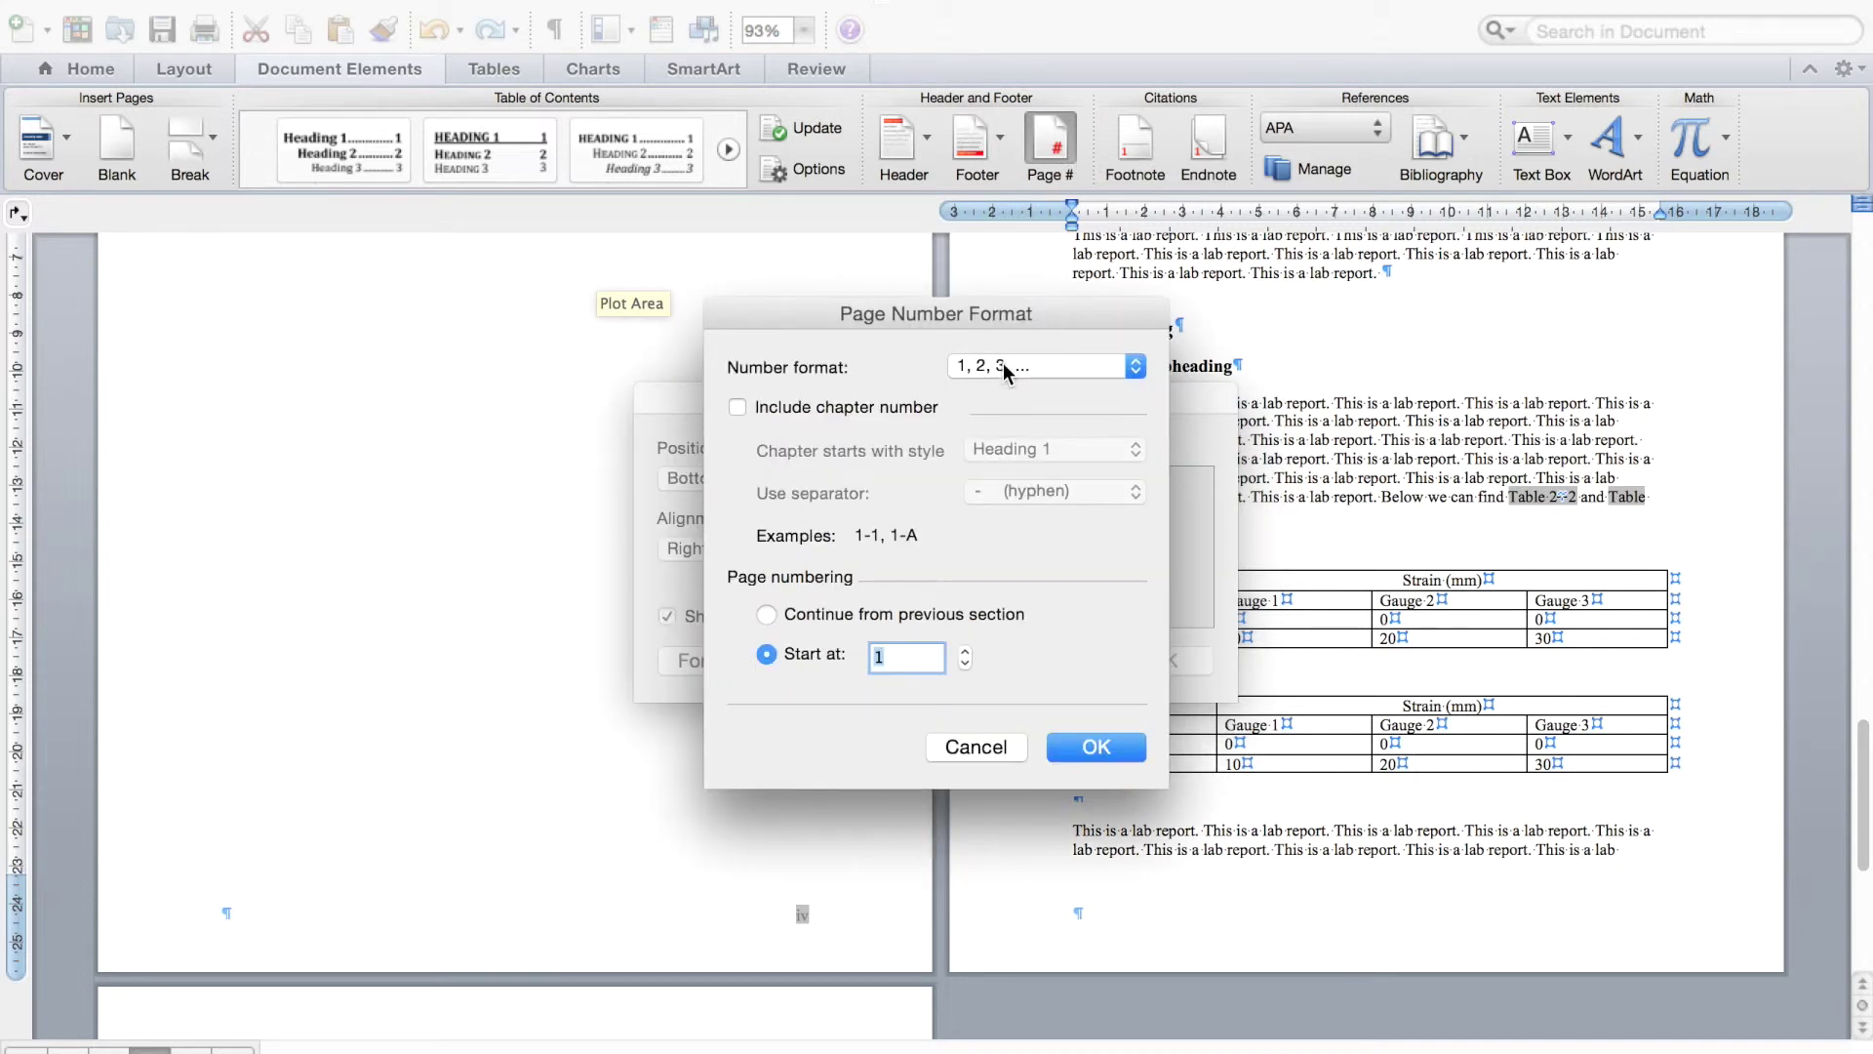
{"action": "left_click", "coordinate": [1095, 746]}
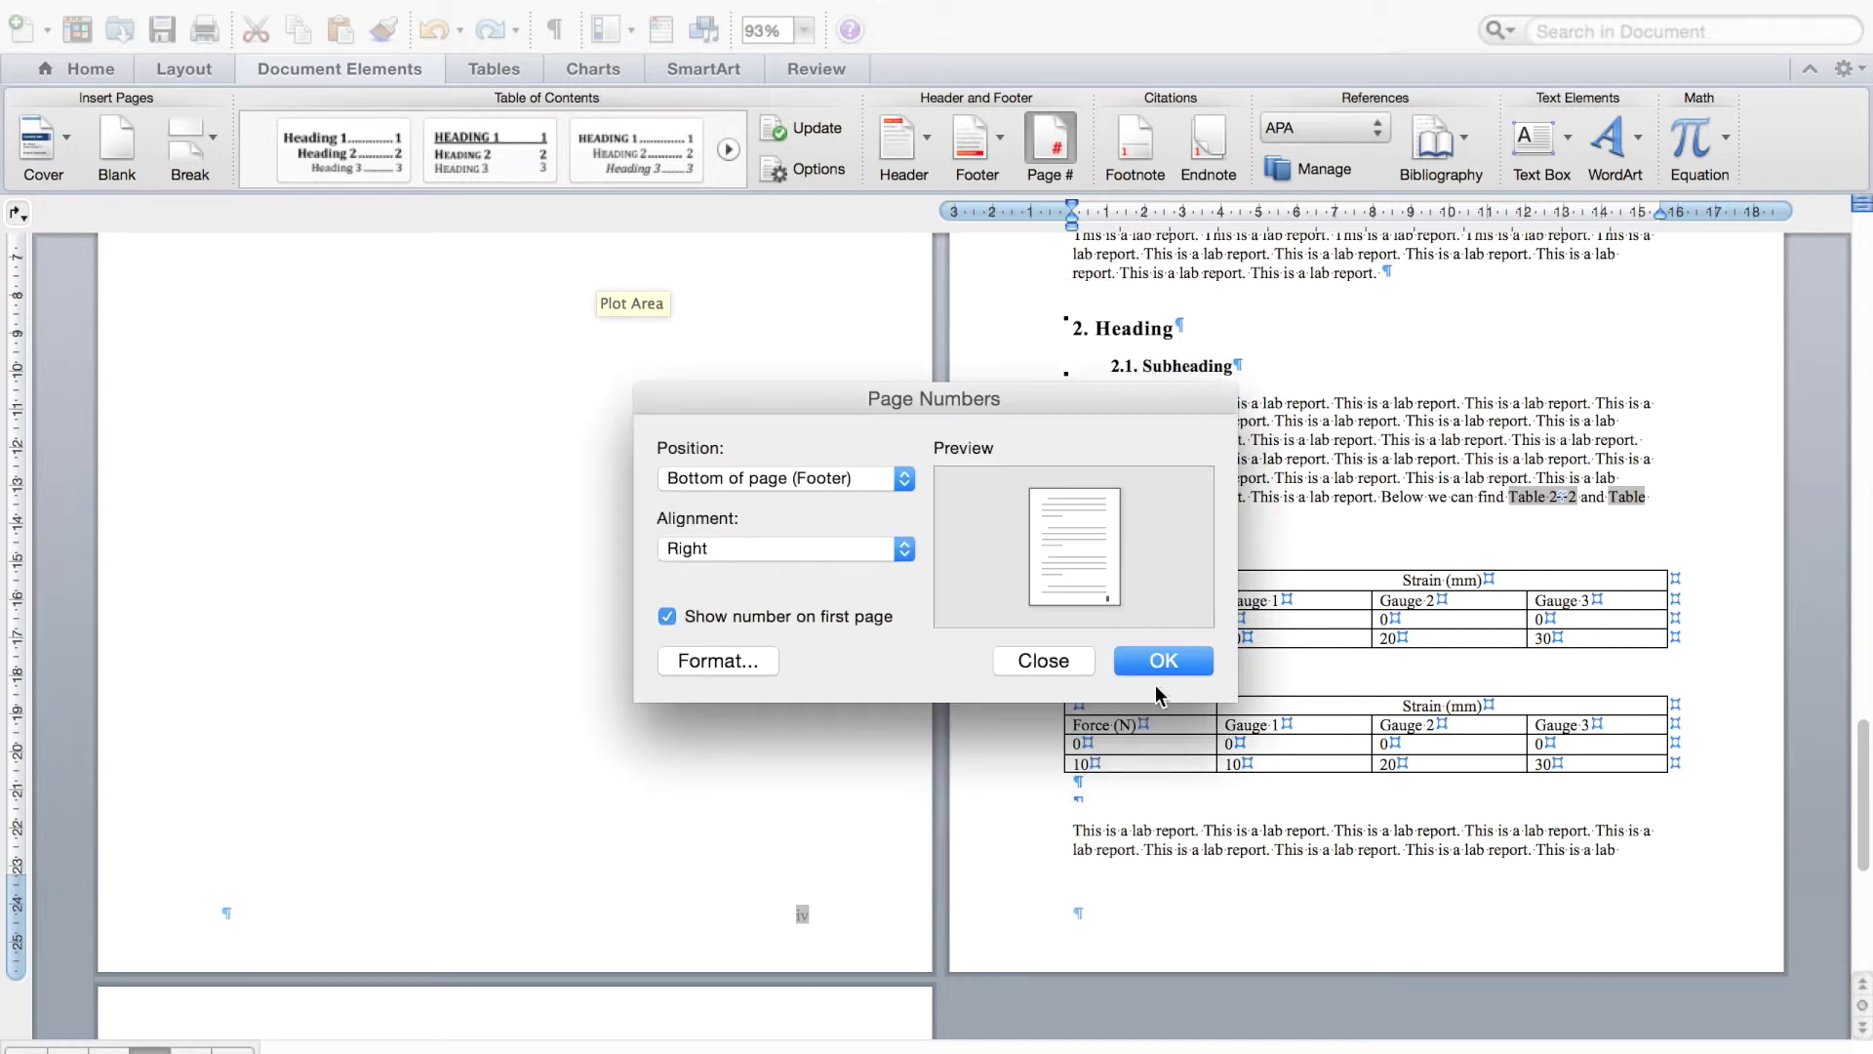
{"action": "left_click", "coordinate": [1166, 661]}
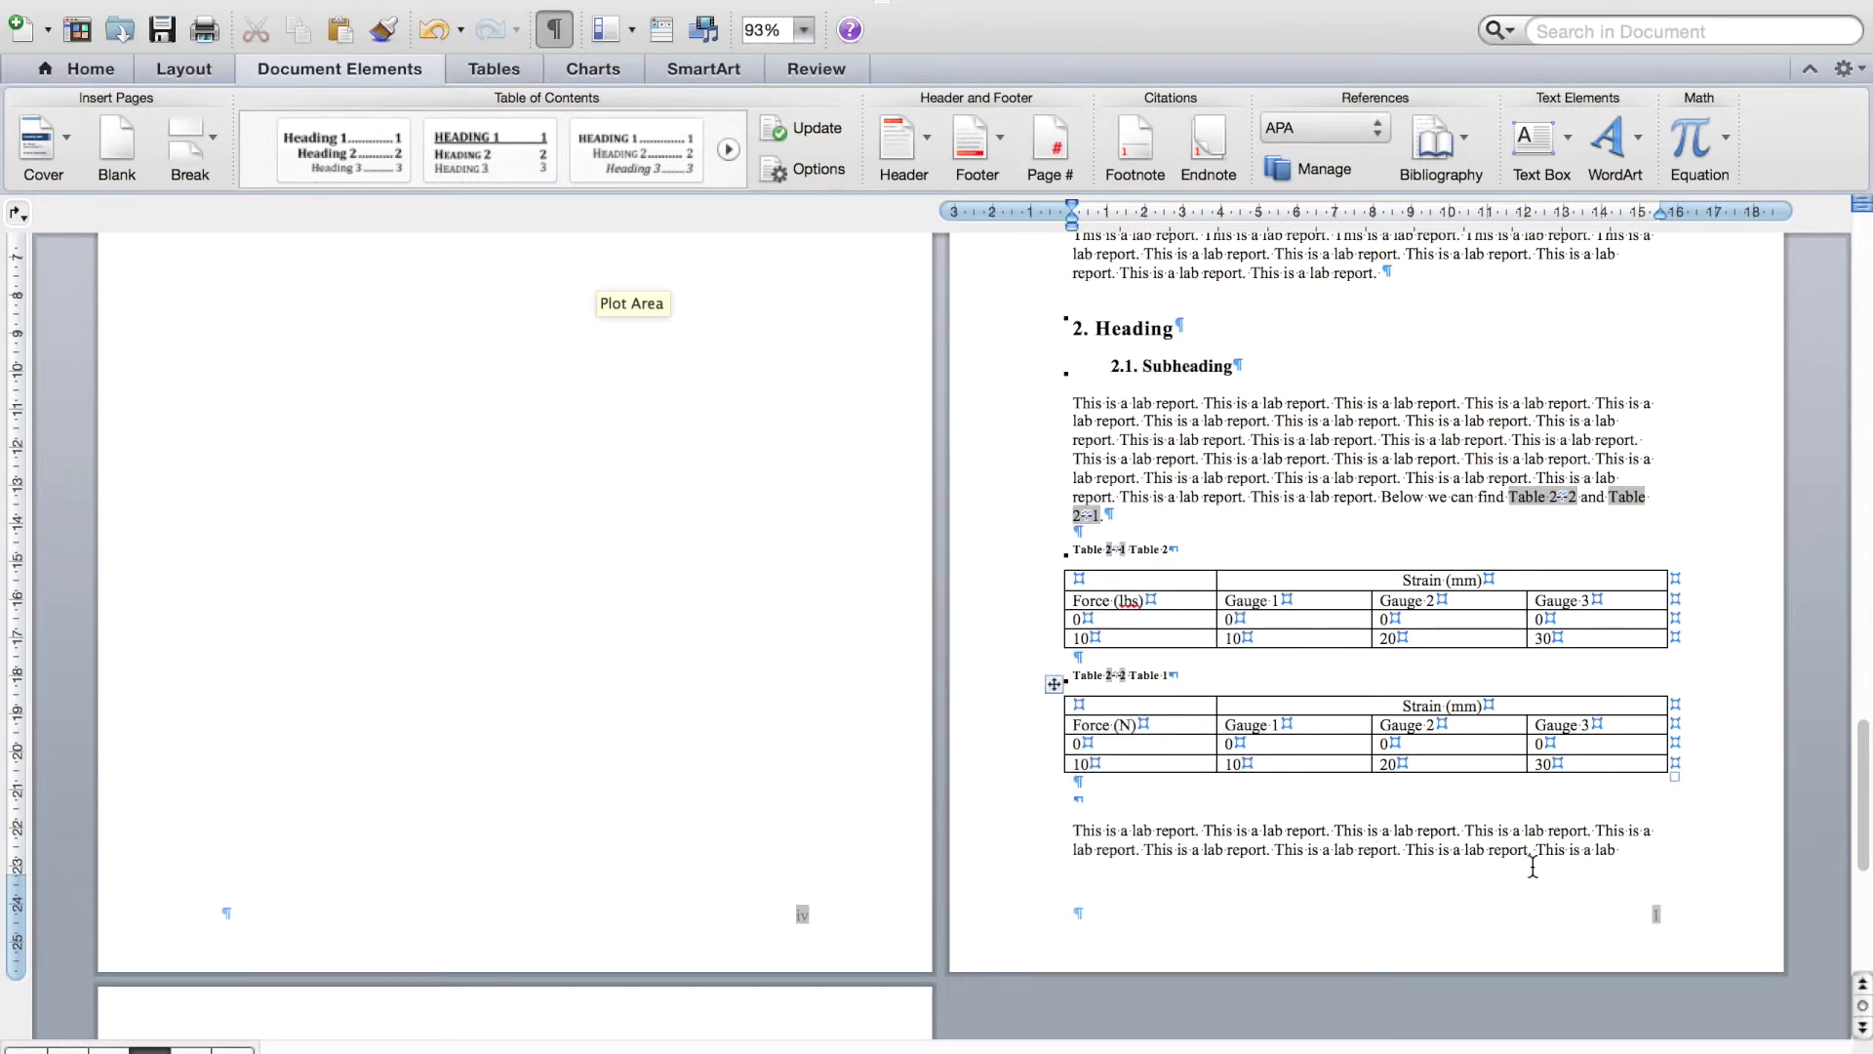
Step: Update the table of contents with the page numbers only option
{"action": "scroll", "coordinate": [1548, 904], "scroll_direction": "down", "scroll_amount": 15}
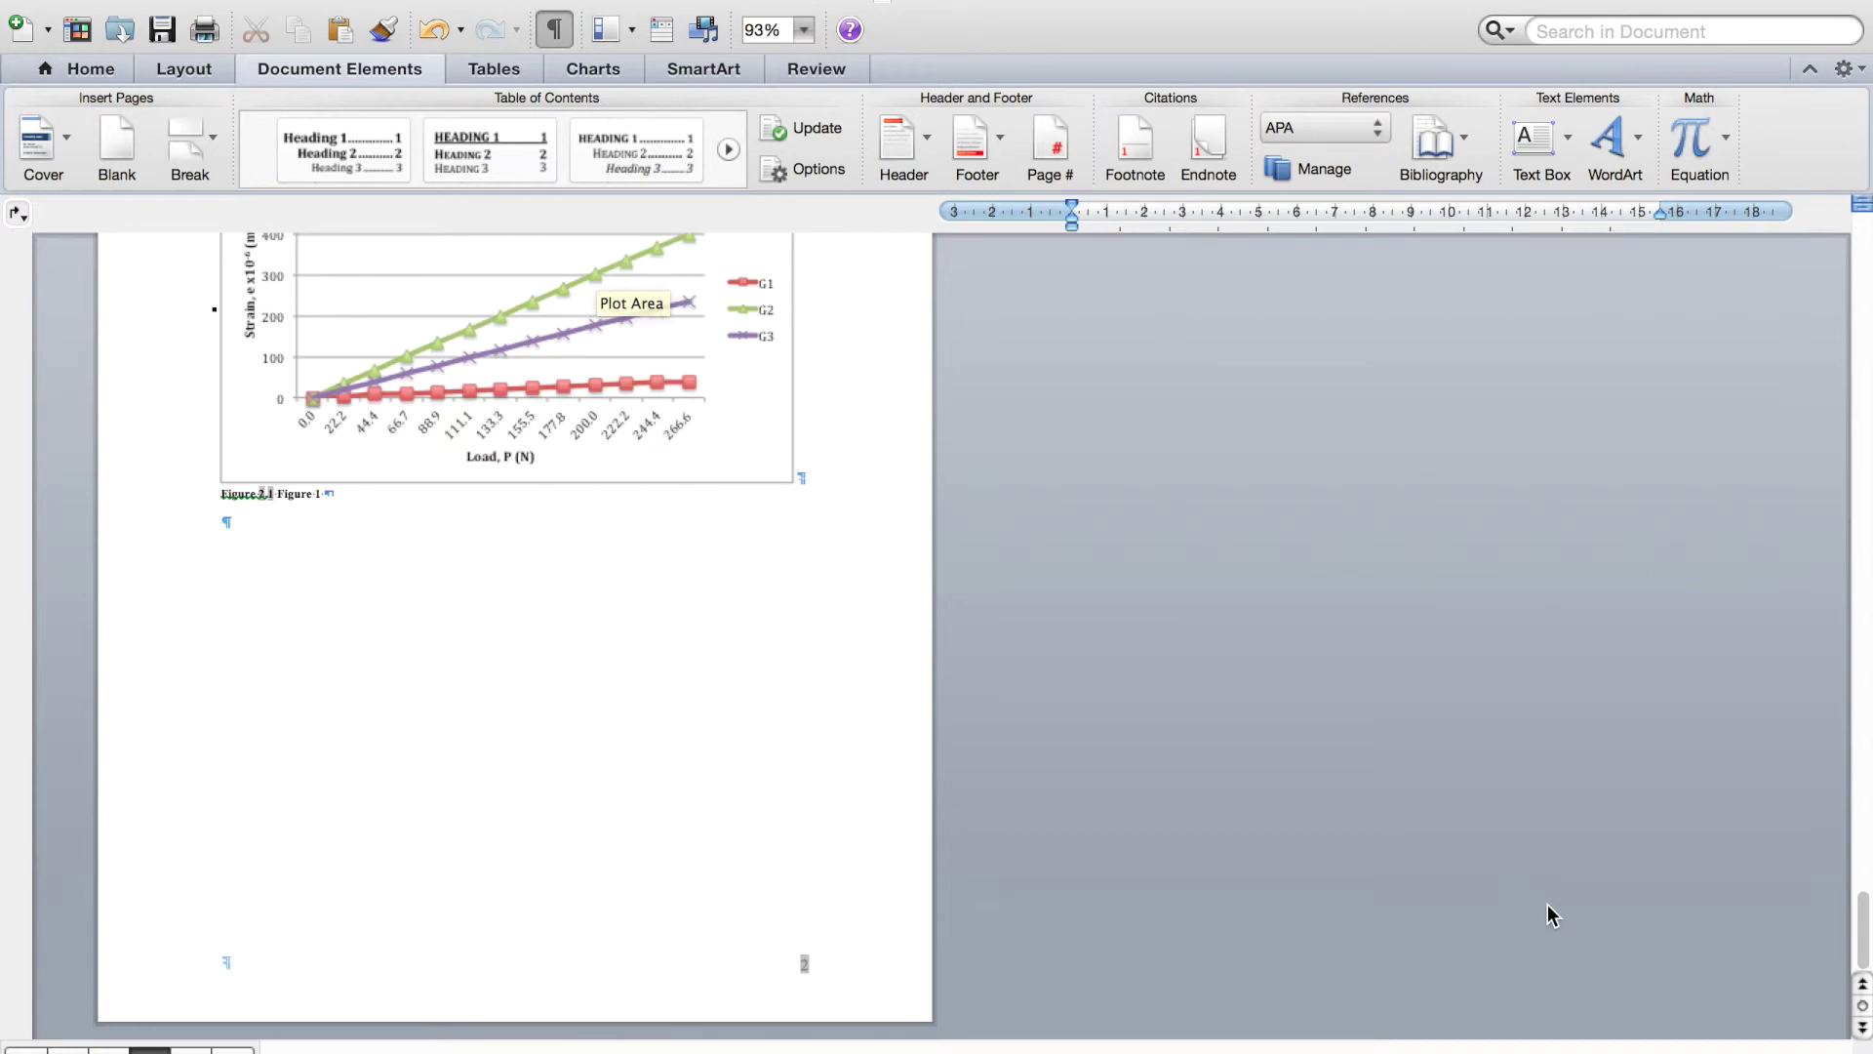
{"action": "scroll", "coordinate": [1547, 915], "scroll_direction": "up", "scroll_amount": 10}
{"action": "scroll", "coordinate": [1547, 904], "scroll_direction": "up", "scroll_amount": 10}
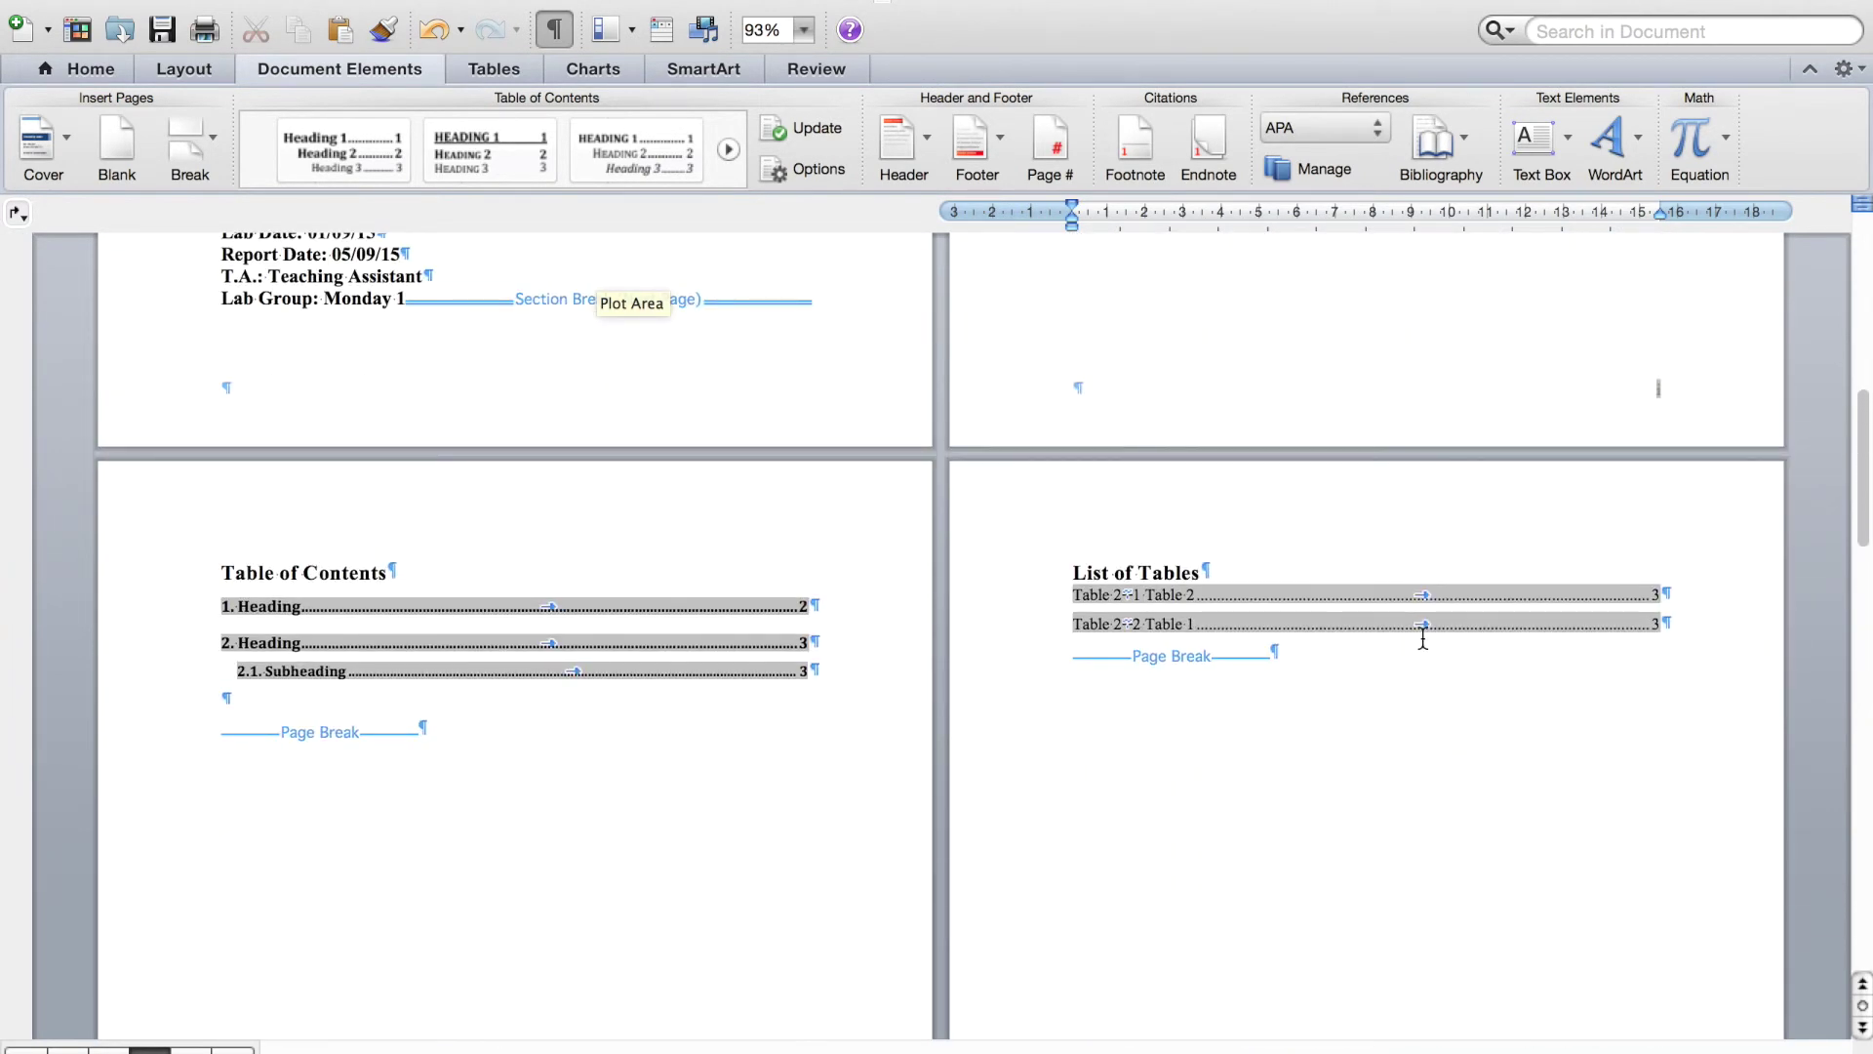
{"action": "scroll", "coordinate": [1424, 639], "scroll_direction": "up", "scroll_amount": 5}
{"action": "scroll", "coordinate": [1426, 644], "scroll_direction": "down", "scroll_amount": 2}
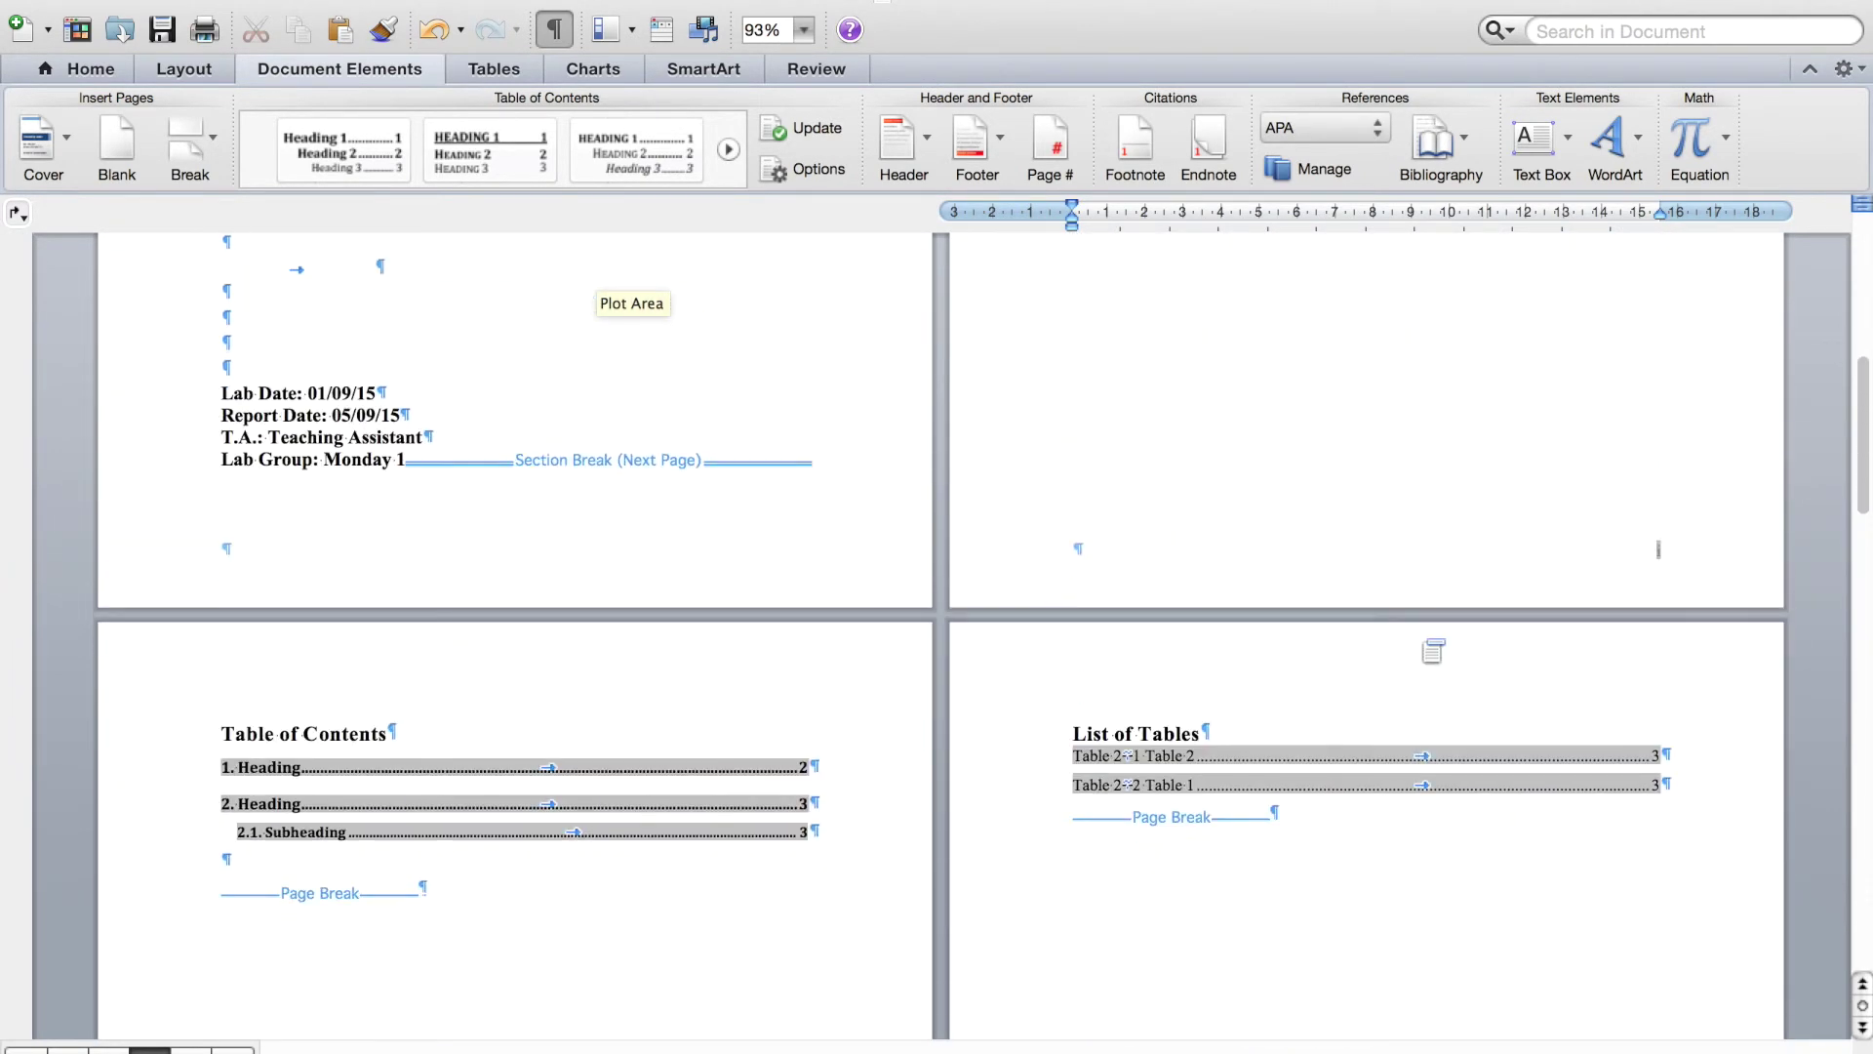
{"action": "right_click", "coordinate": [597, 781]}
{"action": "left_click", "coordinate": [677, 887]}
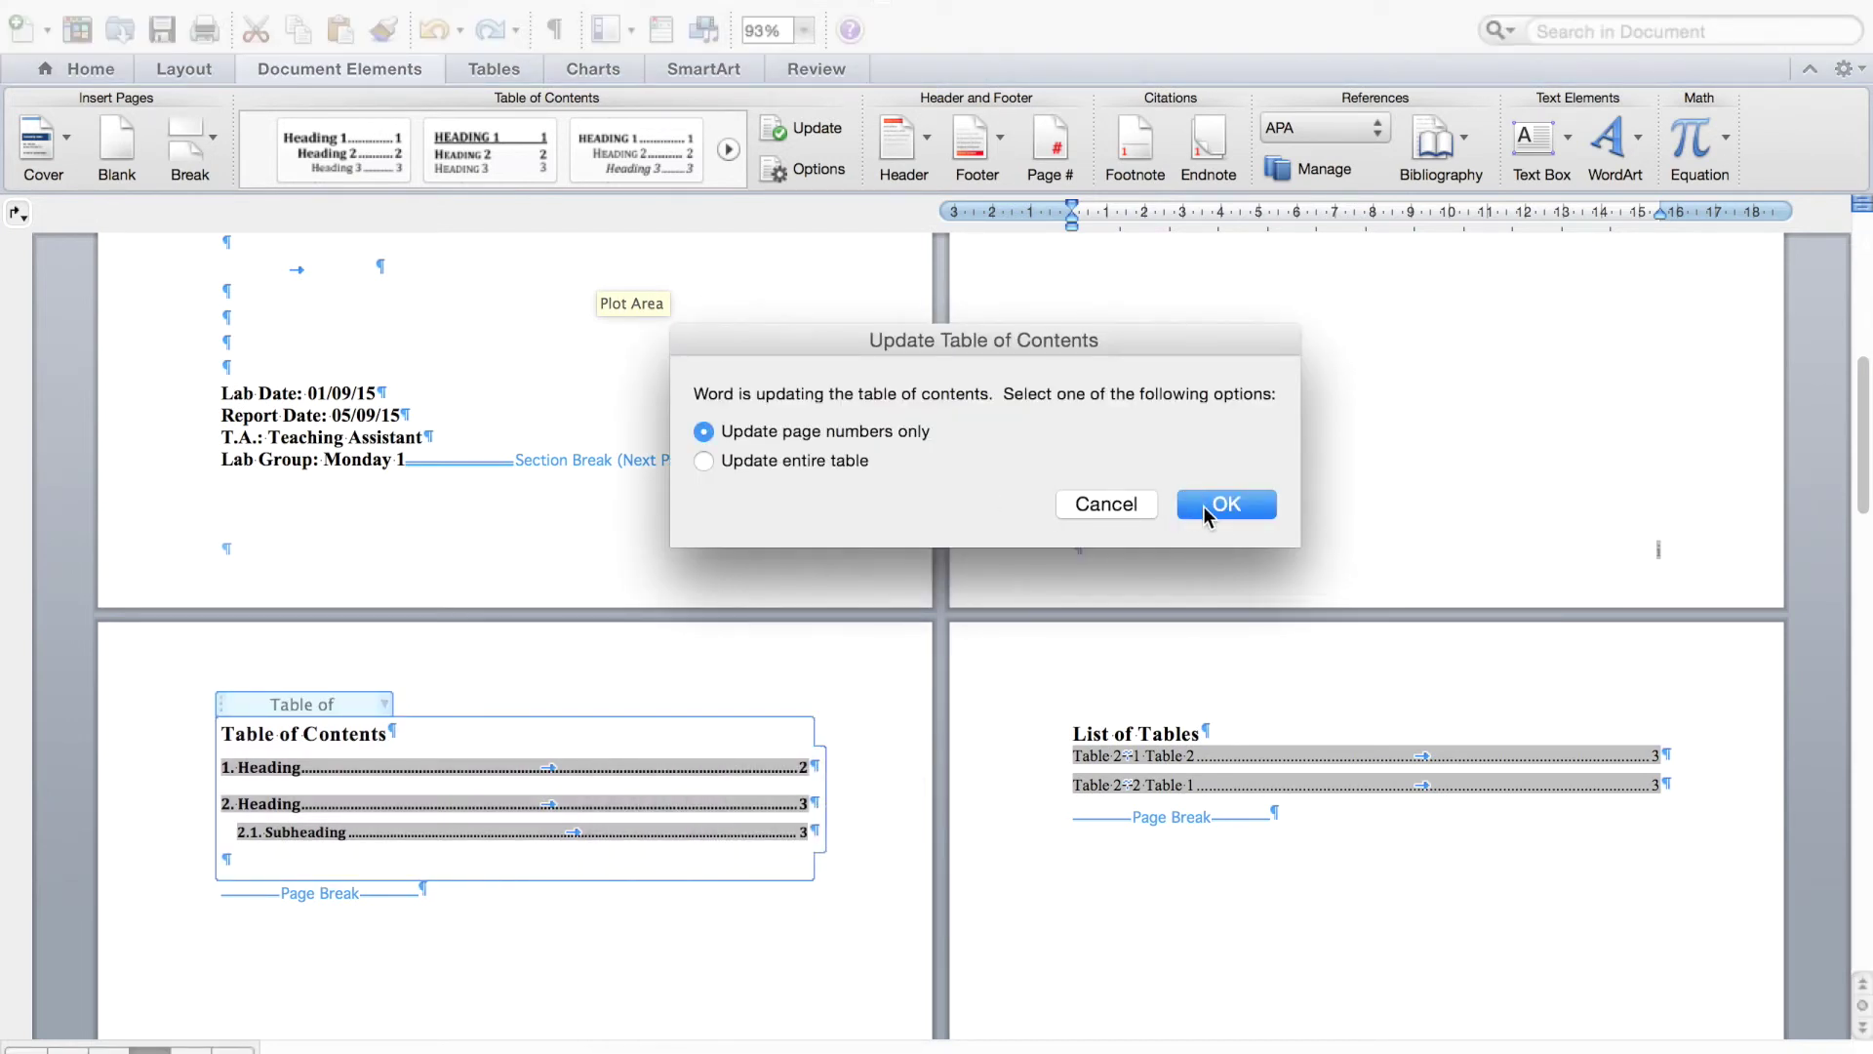
{"action": "left_click", "coordinate": [1227, 505]}
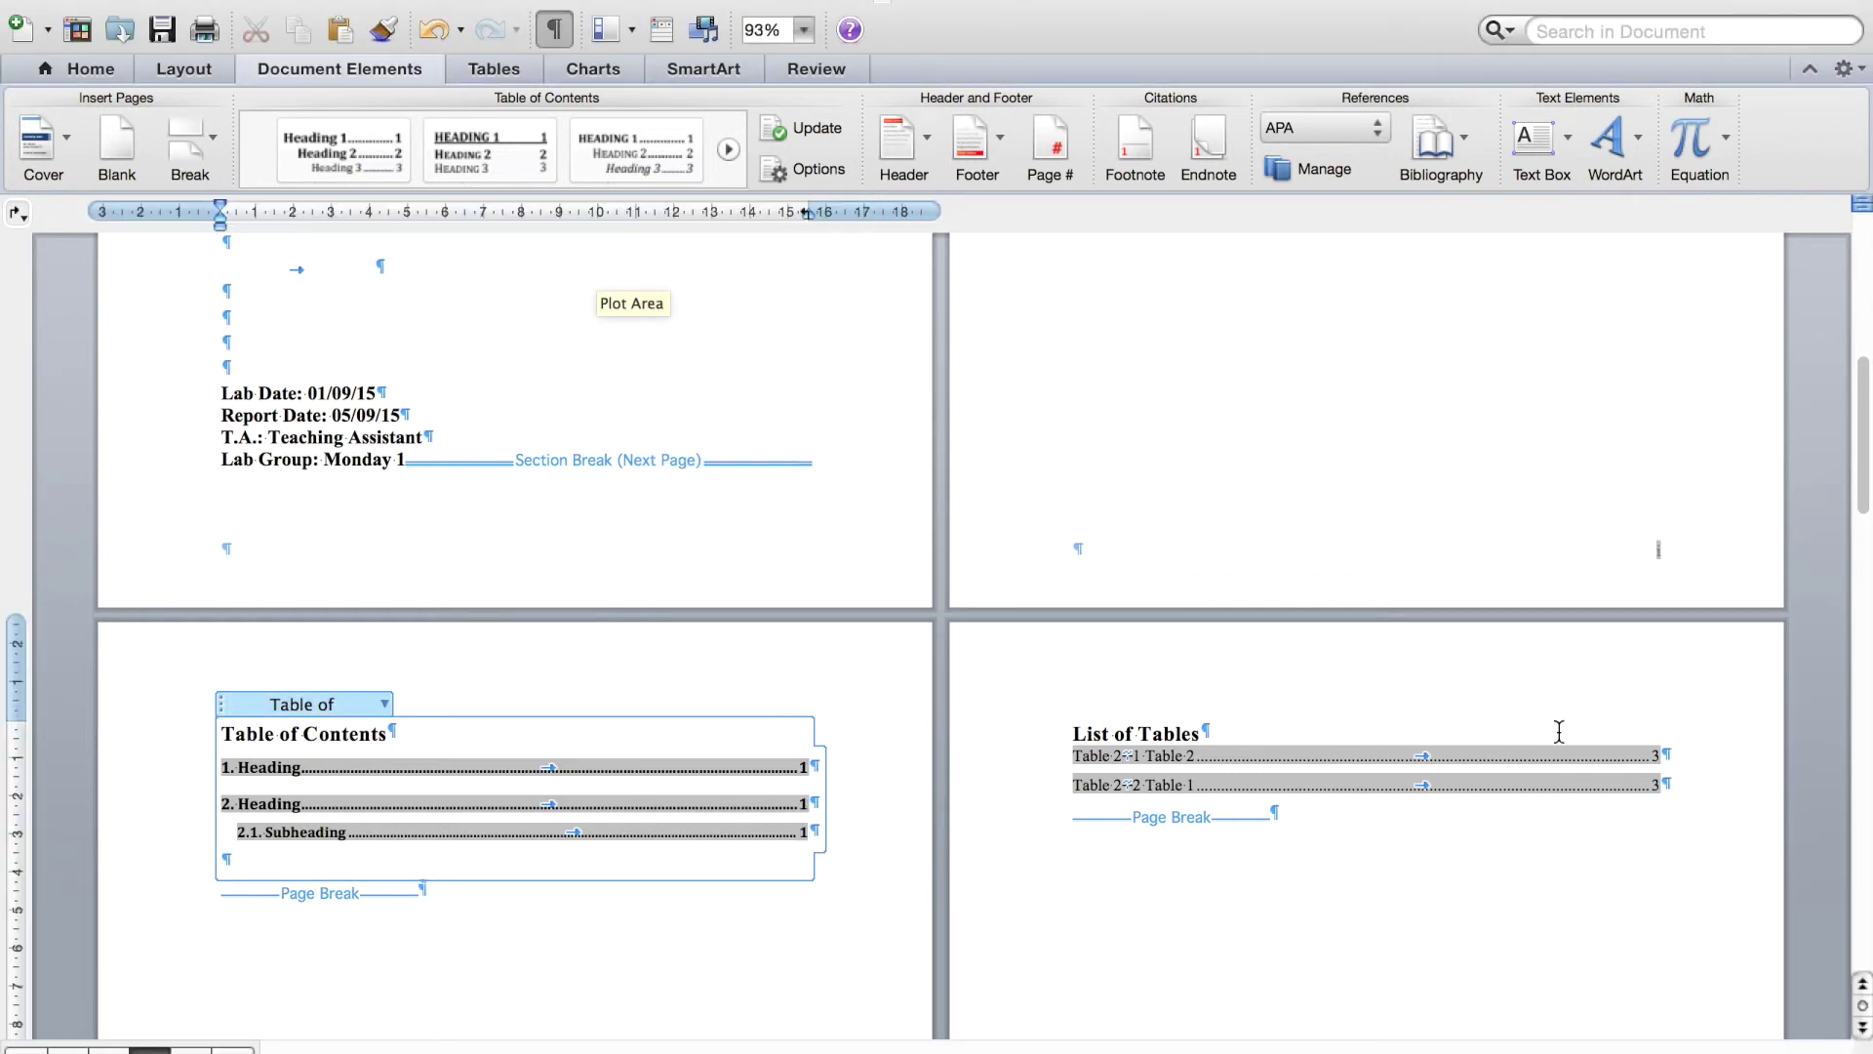
Step: Update the page numbers in the list of tables
{"action": "right_click", "coordinate": [1550, 759]}
{"action": "left_click", "coordinate": [1369, 860]}
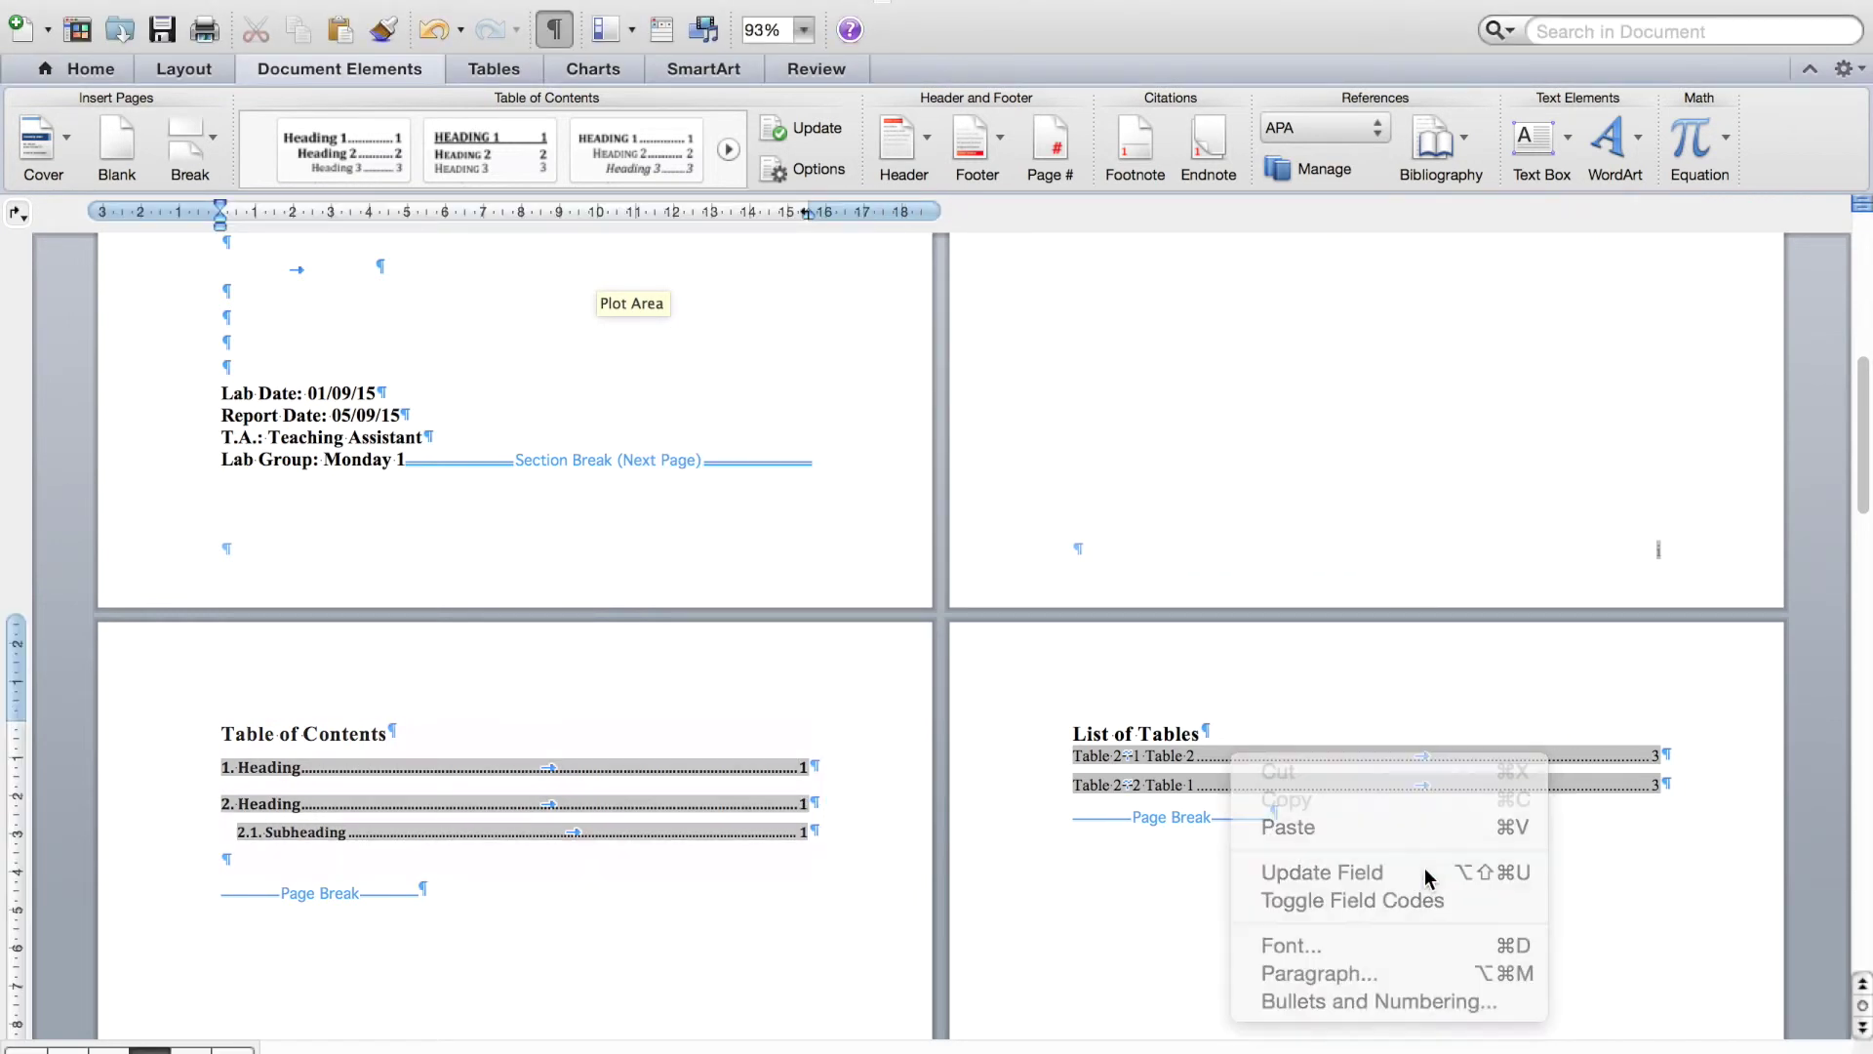
{"action": "left_click", "coordinate": [1226, 505]}
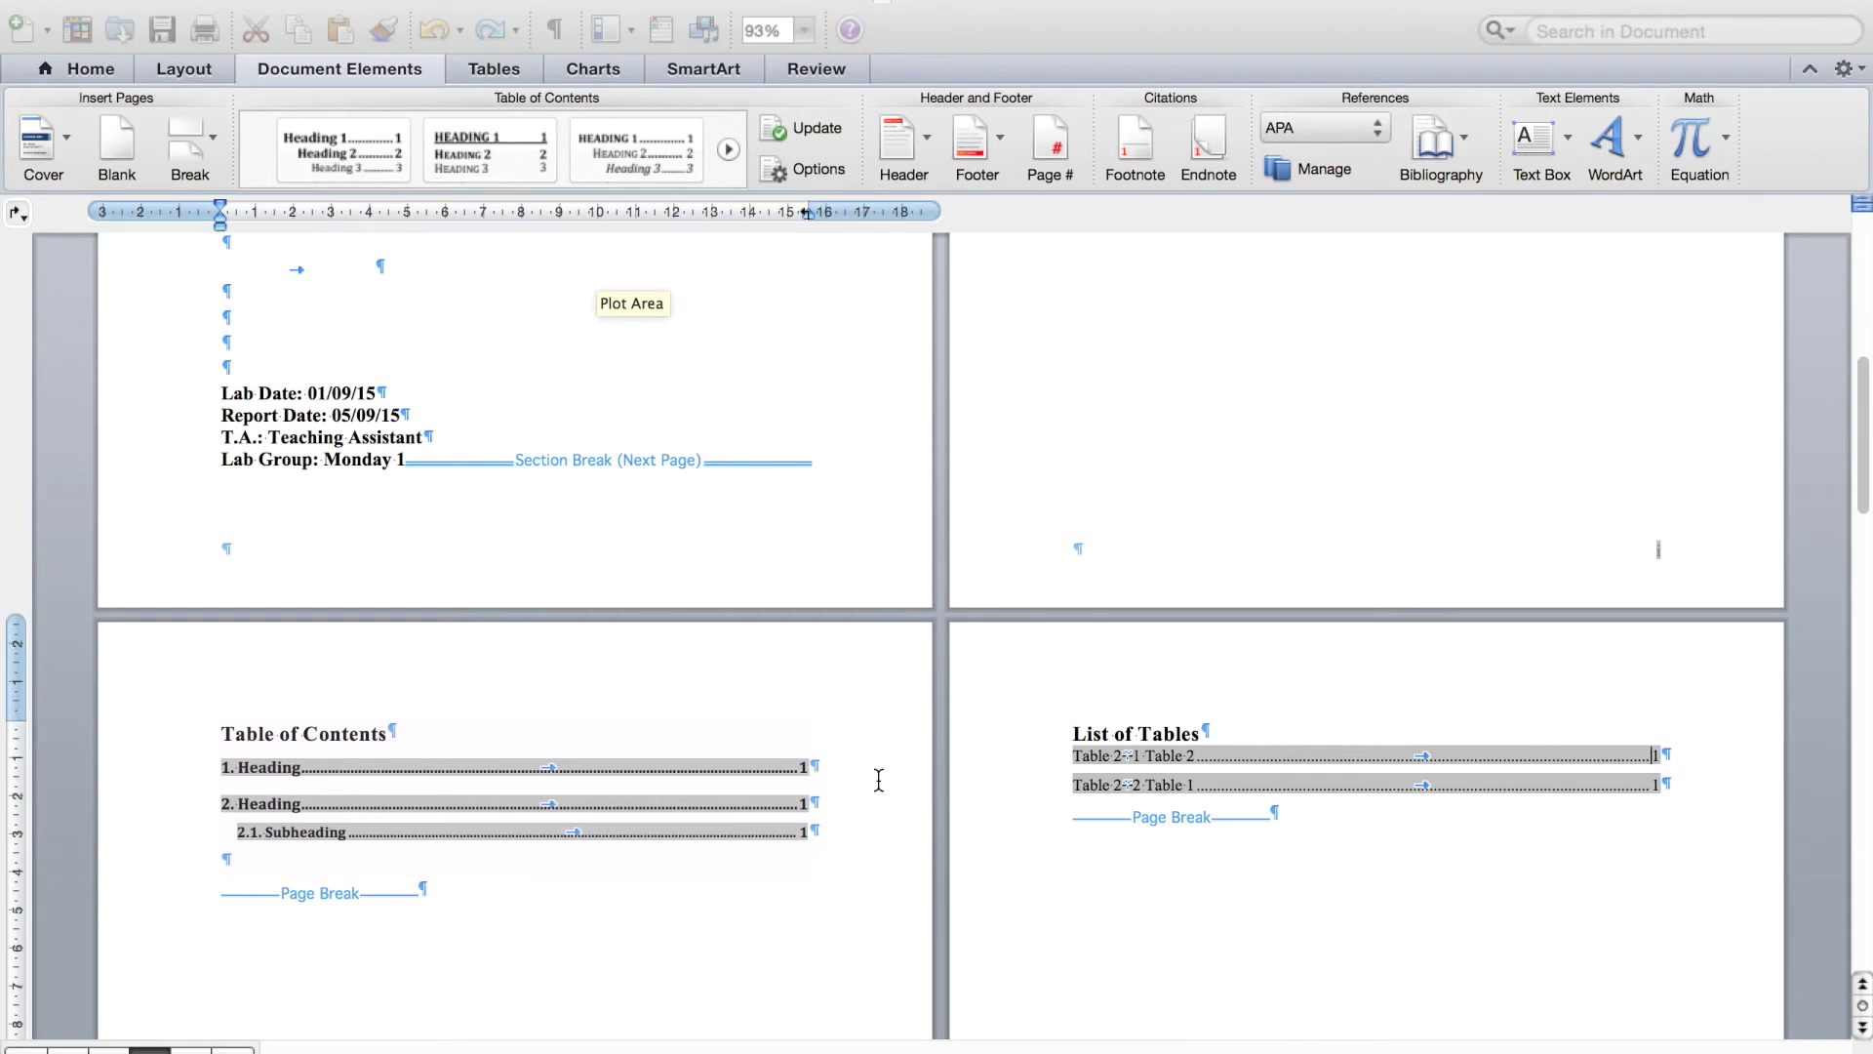
Step: Update the page numbers in the list of figures
{"action": "scroll", "coordinate": [873, 781], "scroll_direction": "down", "scroll_amount": 5}
{"action": "scroll", "coordinate": [873, 785], "scroll_direction": "down", "scroll_amount": 6}
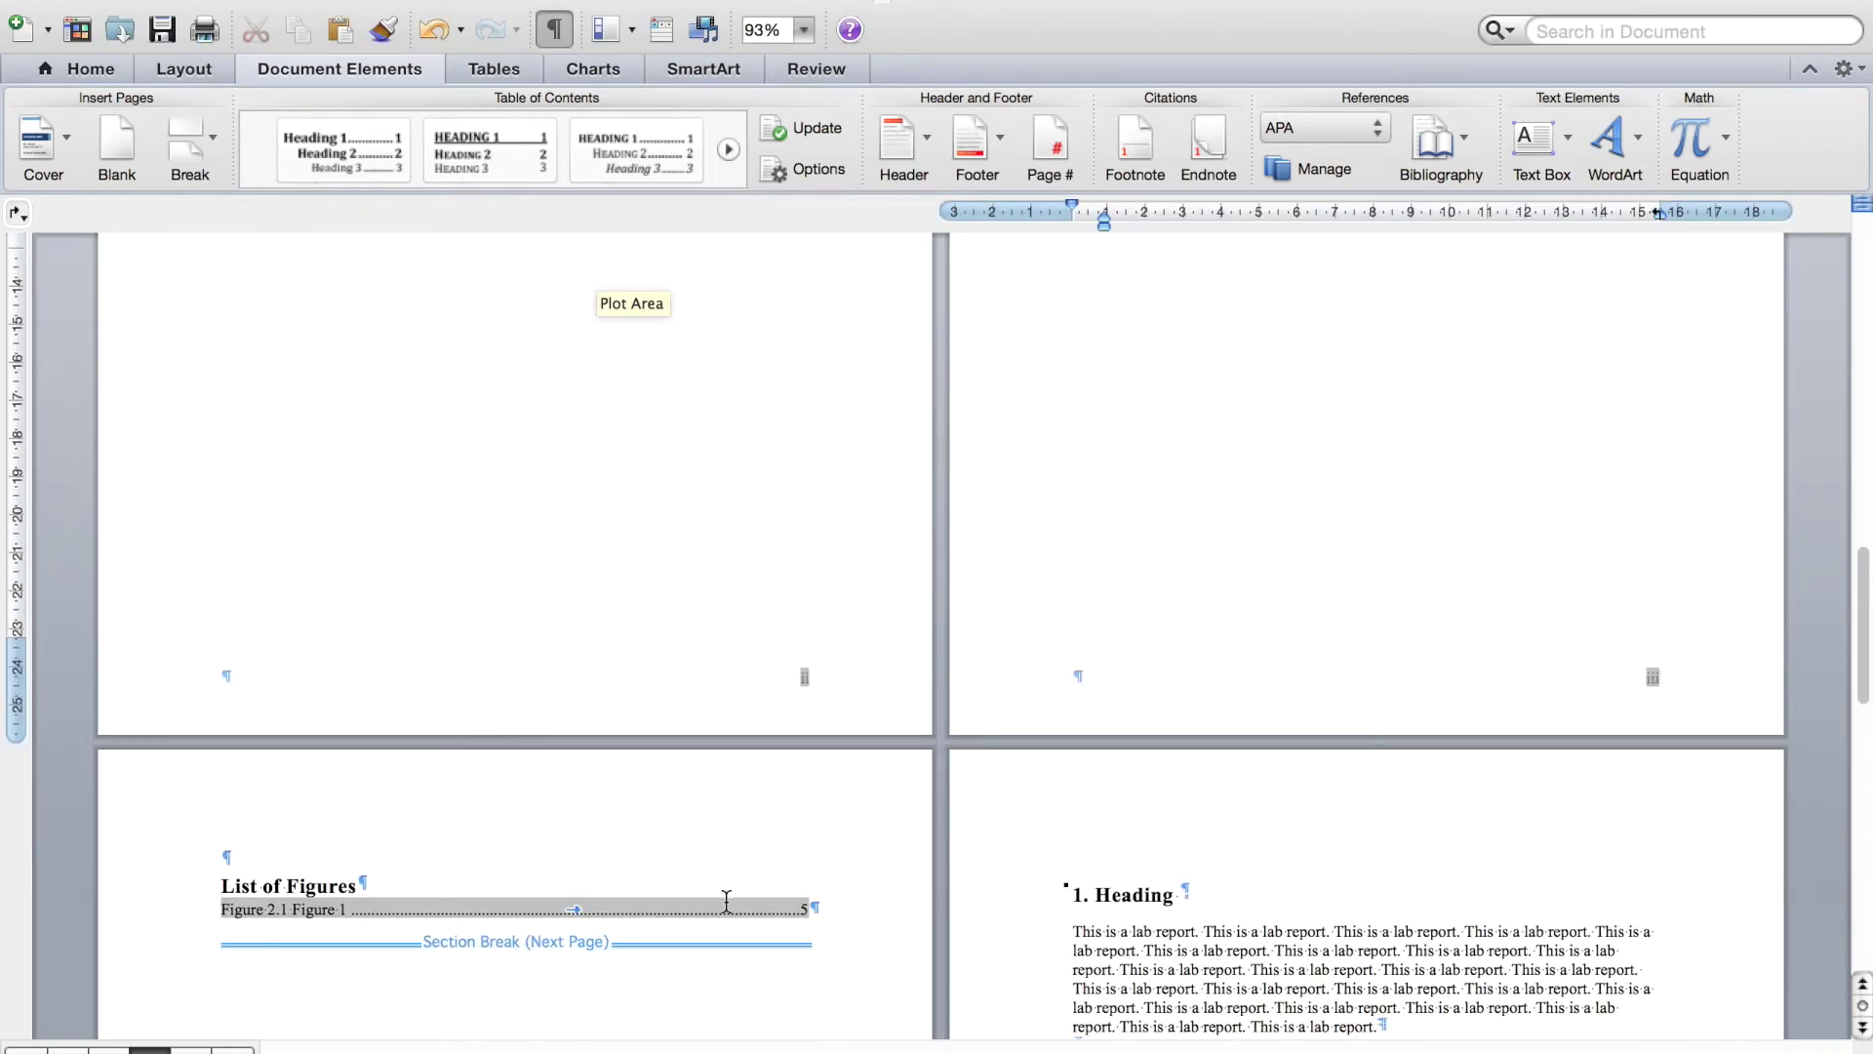
{"action": "right_click", "coordinate": [725, 899]}
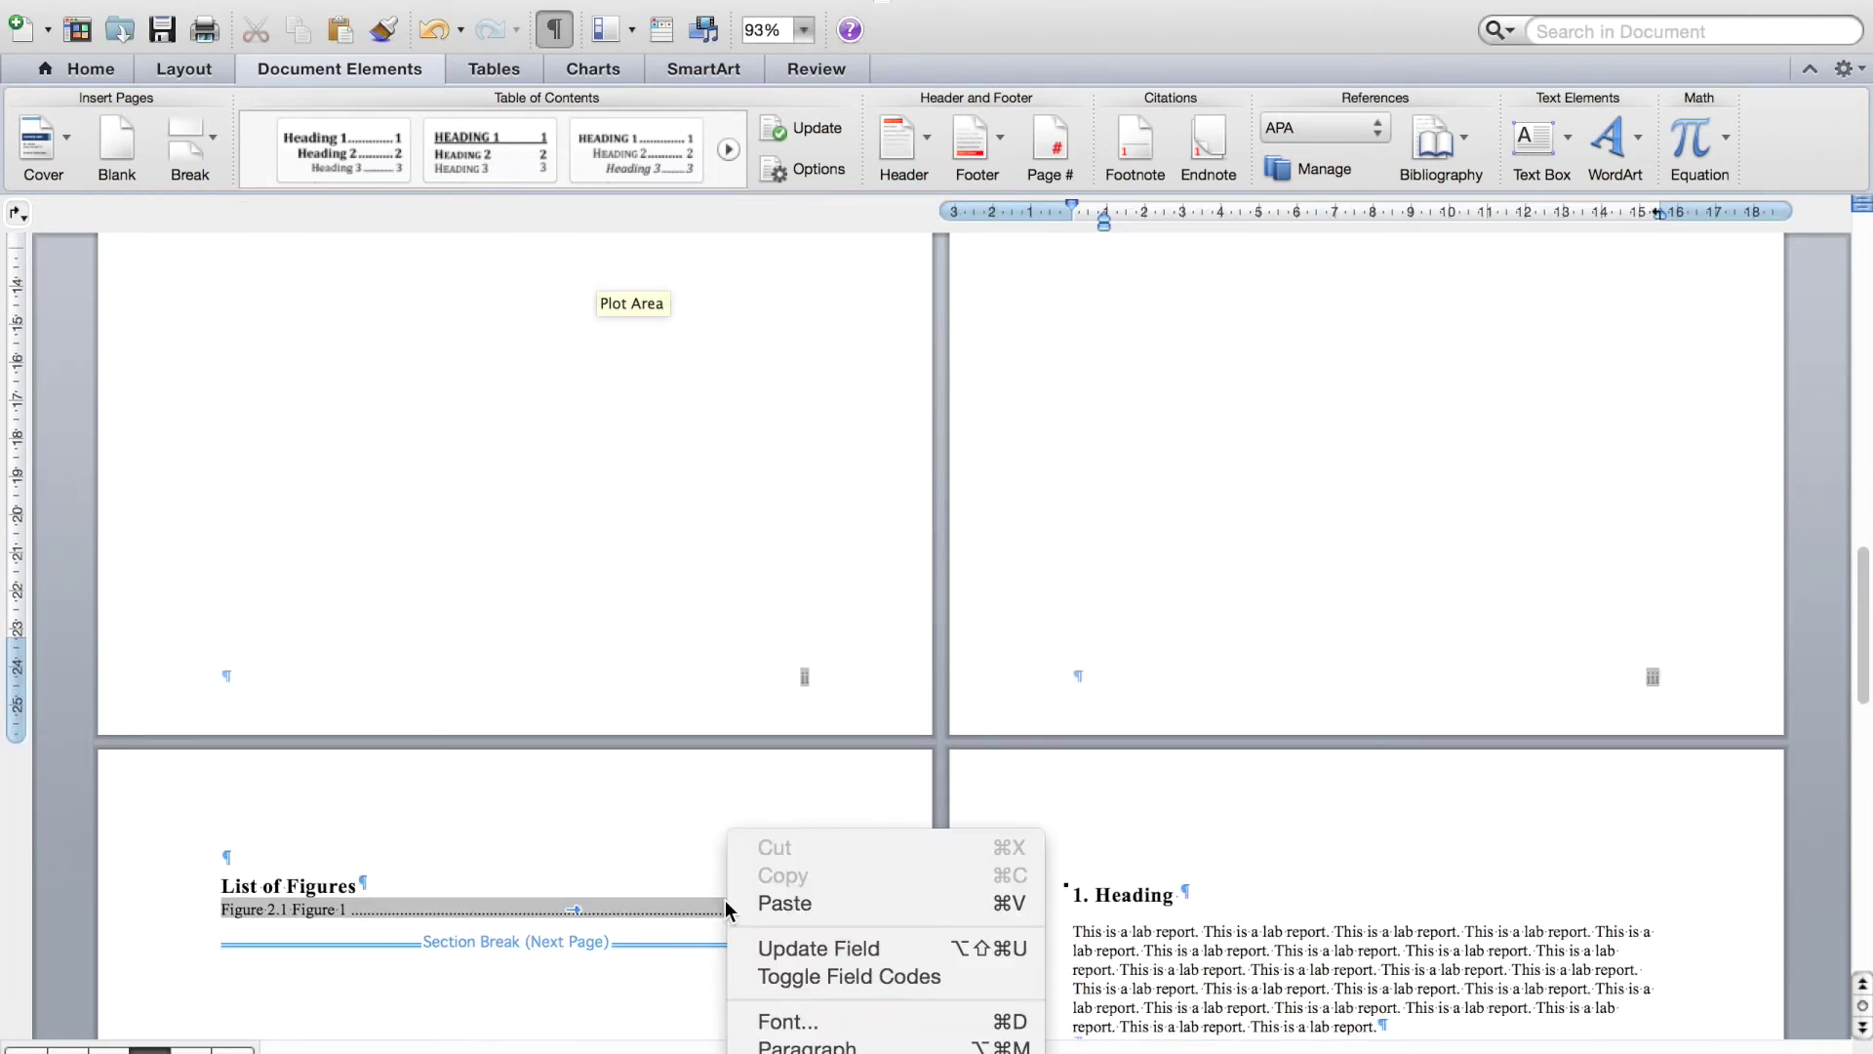
{"action": "left_click", "coordinate": [777, 954]}
{"action": "left_click", "coordinate": [1242, 508]}
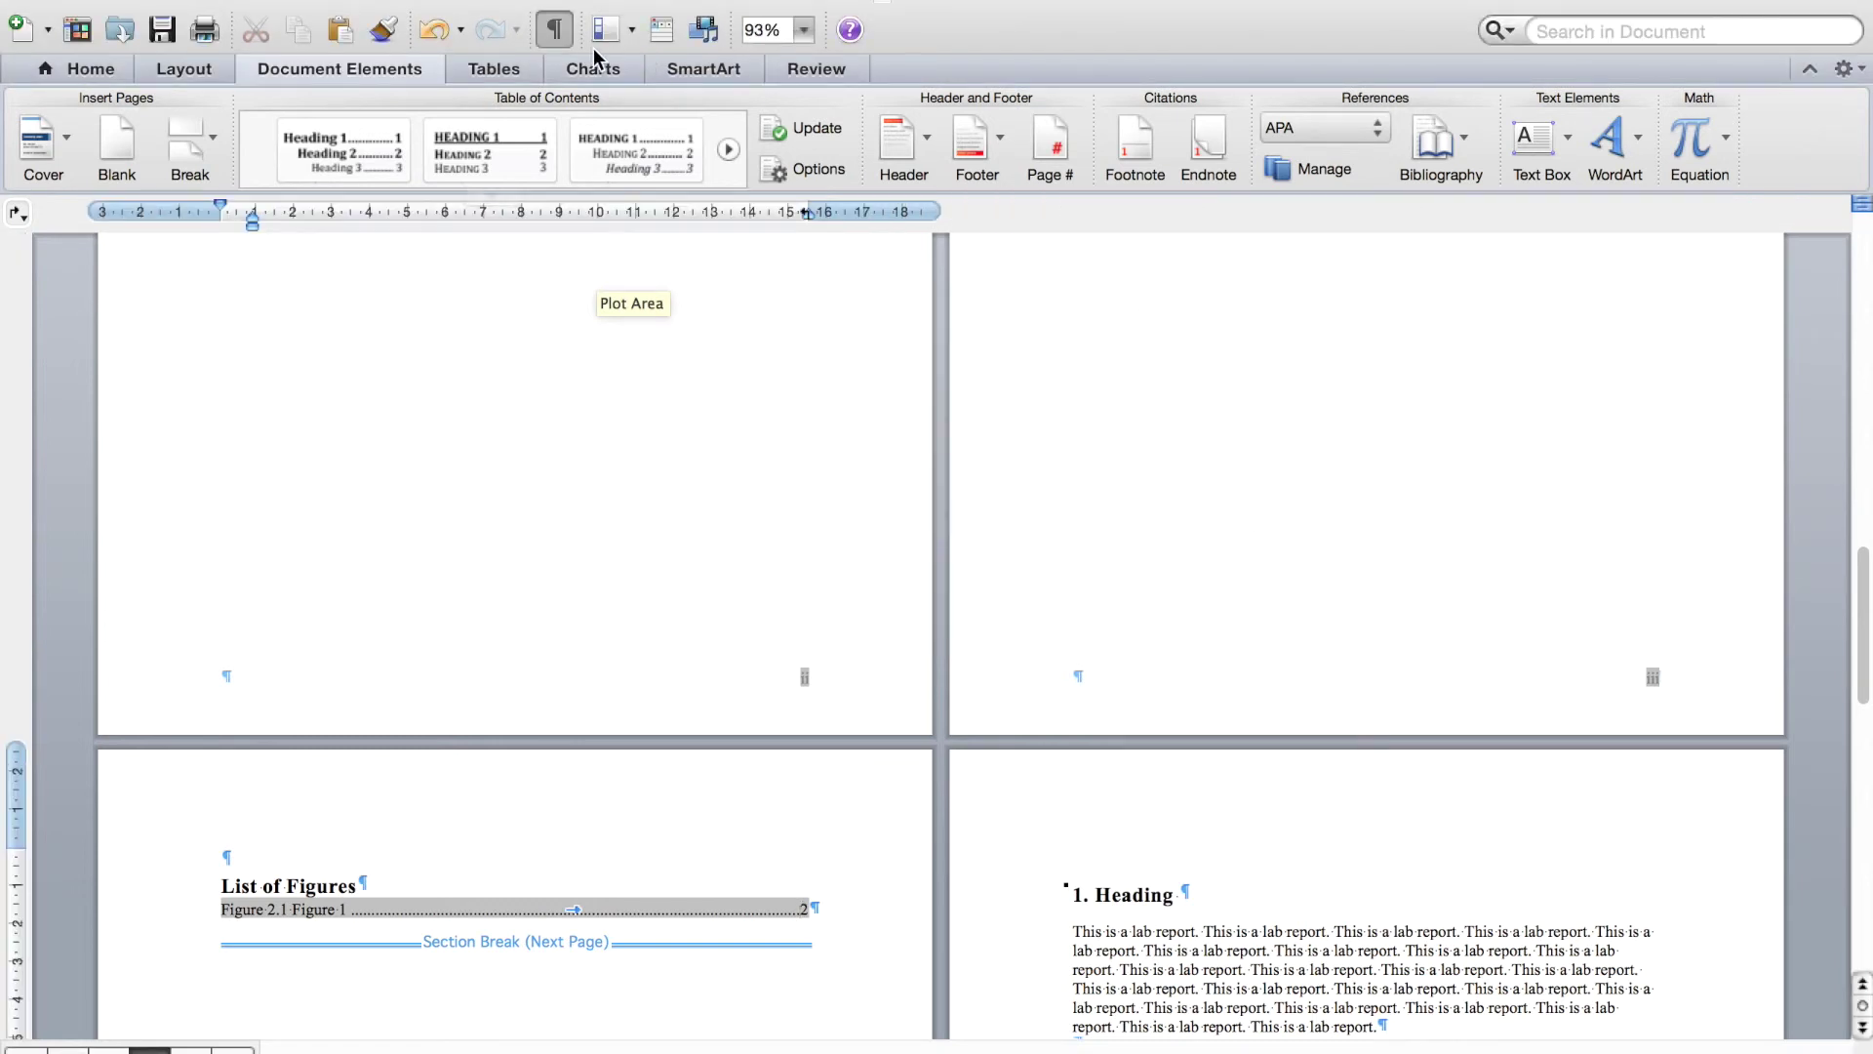
Step: Hide the nonprinting formatting marks throughout the report
{"action": "left_click", "coordinate": [554, 30]}
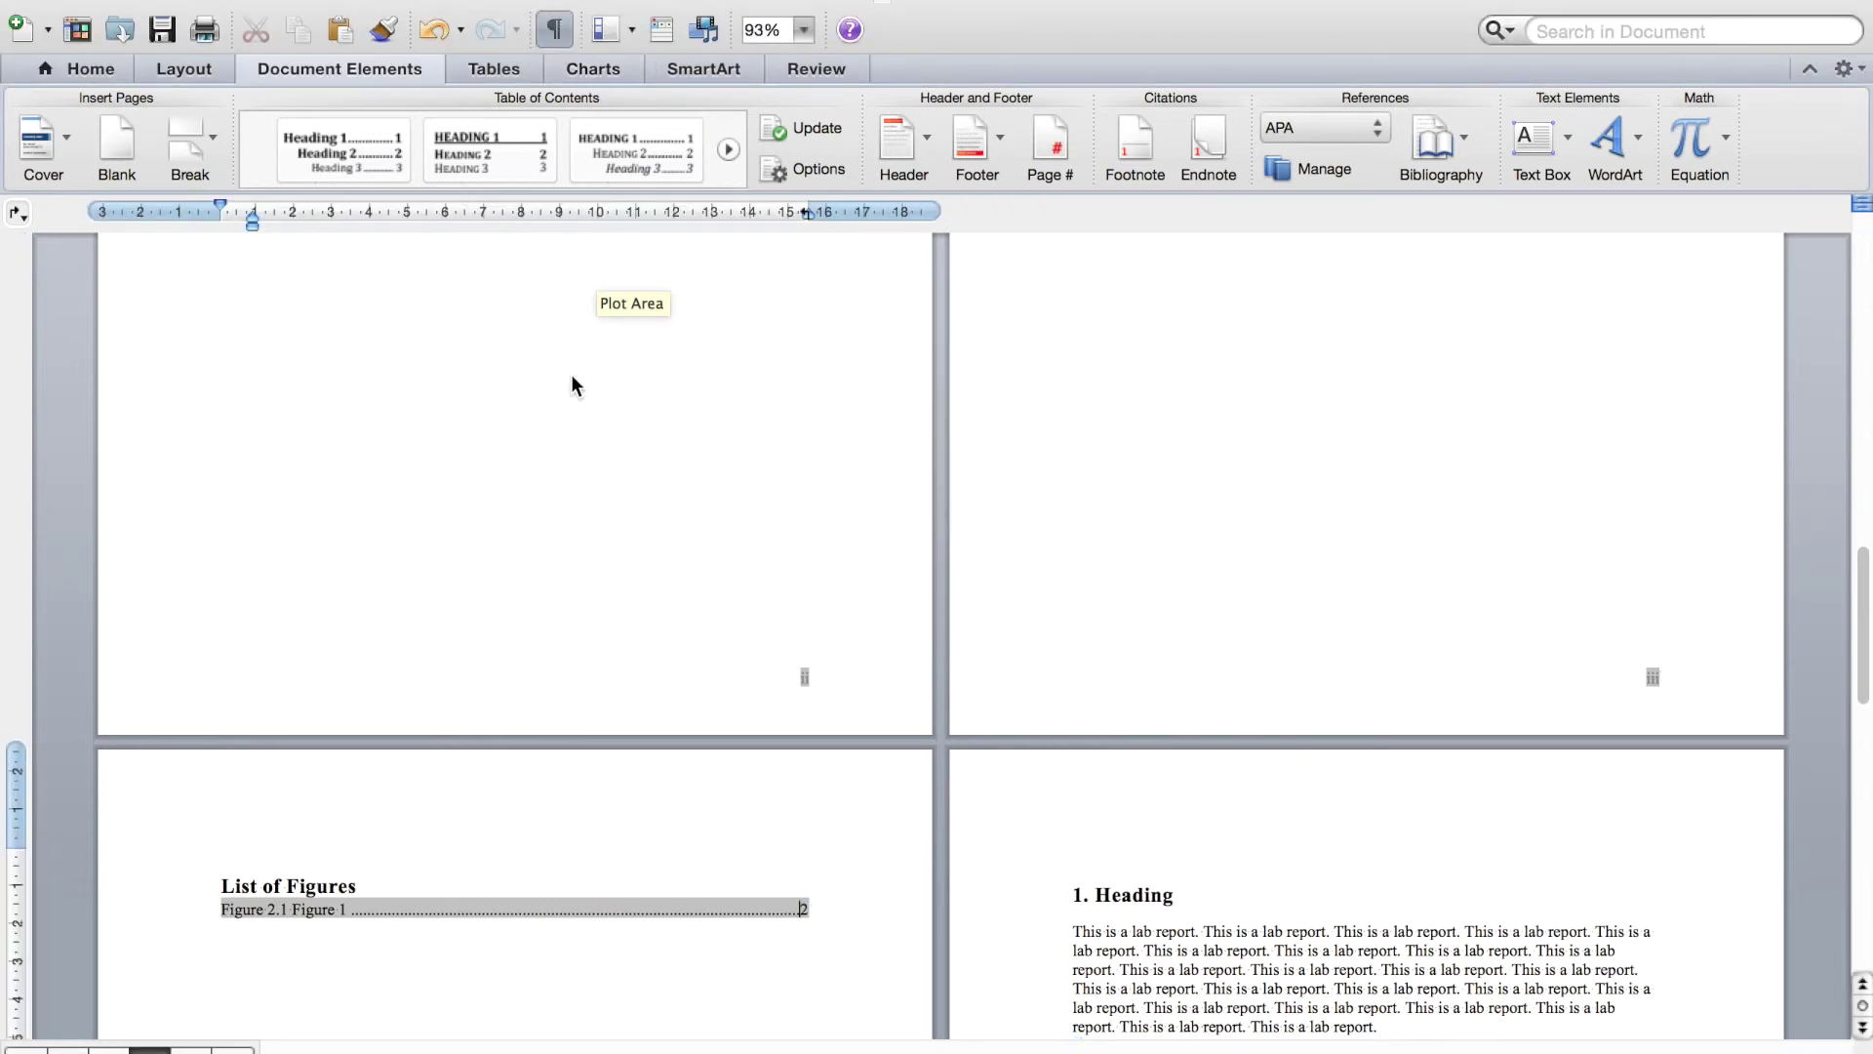
Step: Review the finished report from the title page through the generated lists to the body pages, checking layout and footer page numbers
{"action": "scroll", "coordinate": [618, 507], "scroll_direction": "up", "scroll_amount": 3}
{"action": "scroll", "coordinate": [618, 507], "scroll_direction": "up", "scroll_amount": 15}
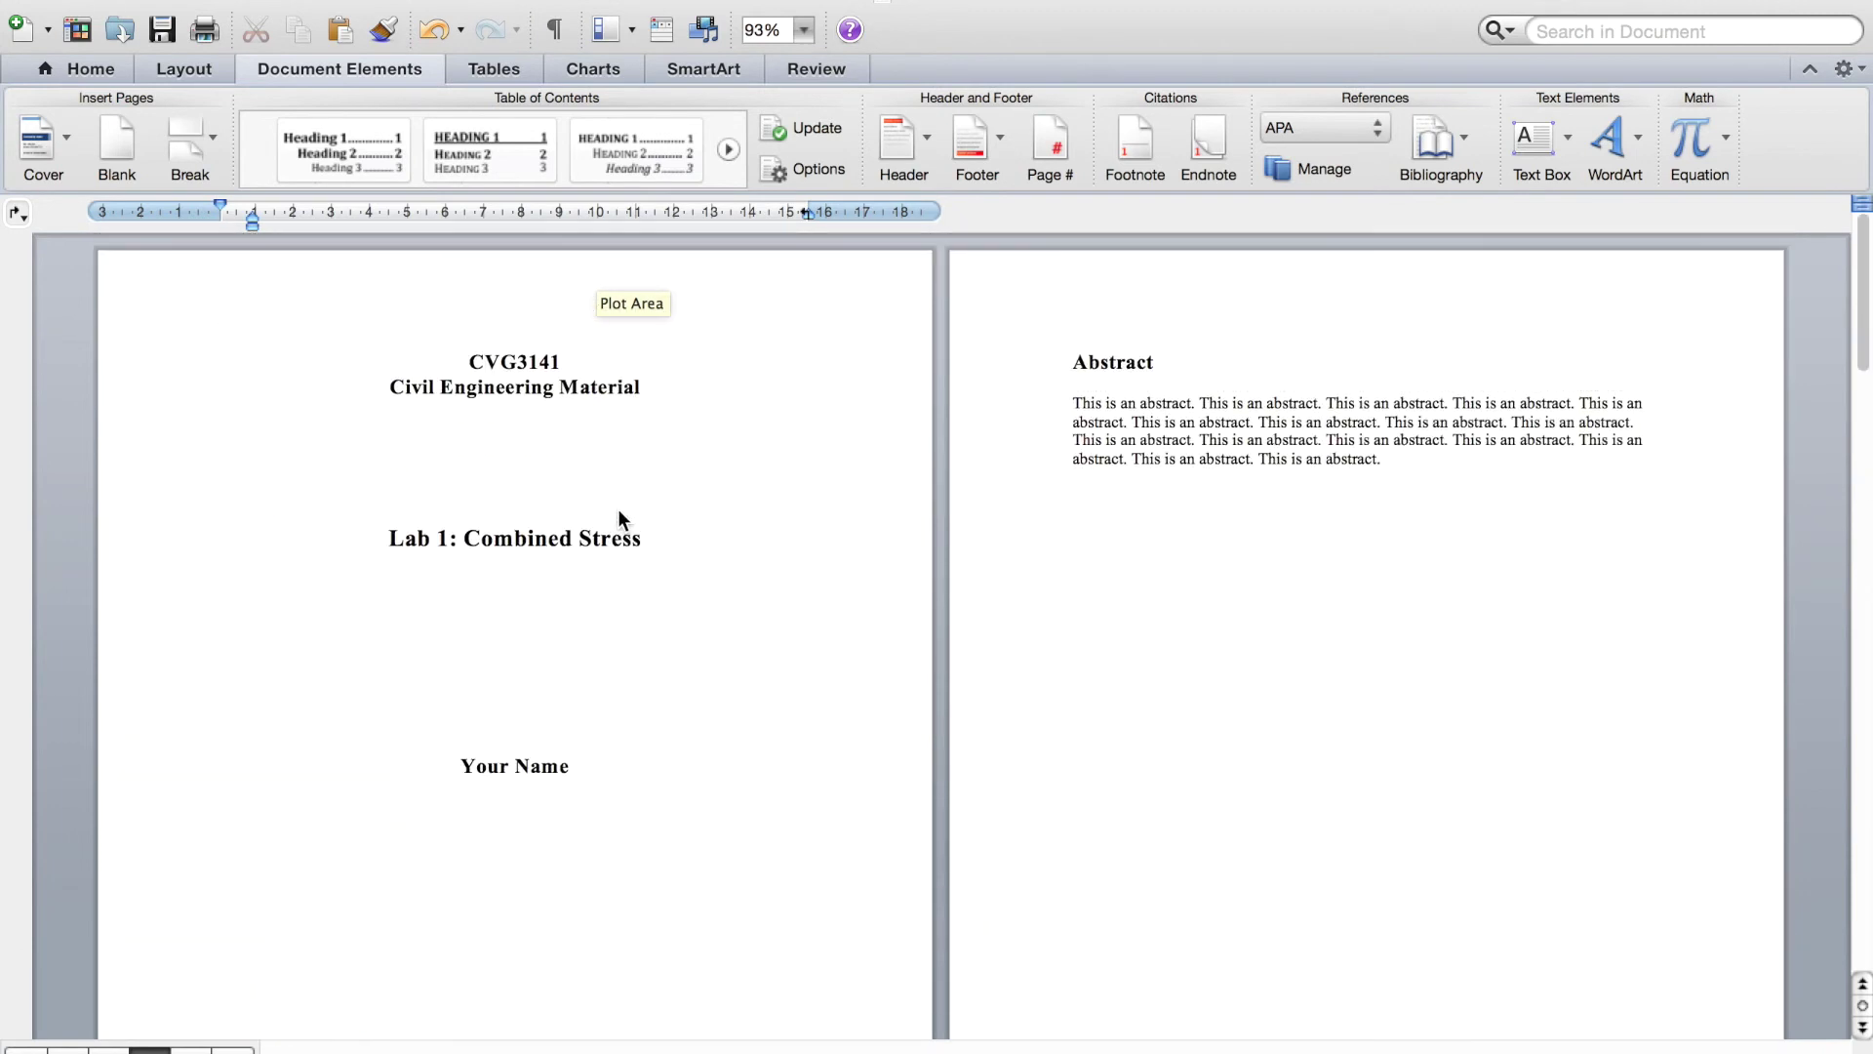
{"action": "scroll", "coordinate": [619, 510], "scroll_direction": "down", "scroll_amount": 10}
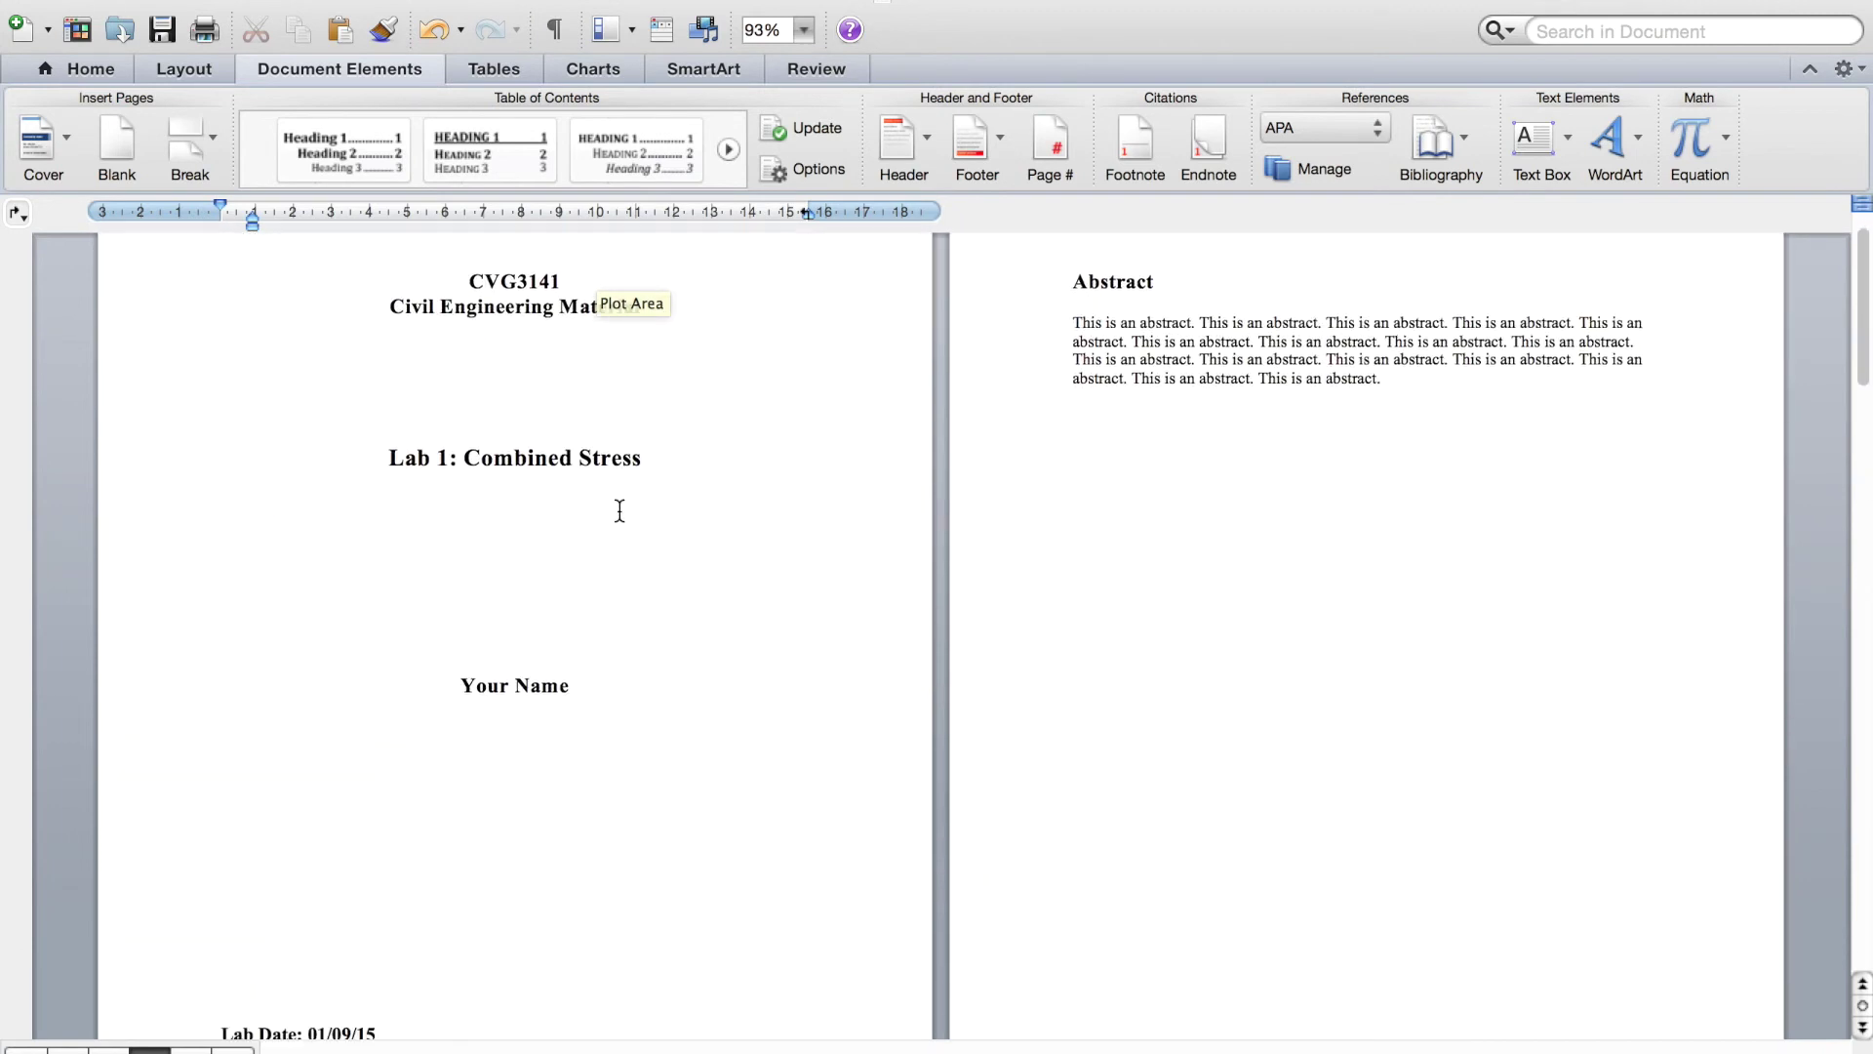
{"action": "scroll", "coordinate": [619, 510], "scroll_direction": "down", "scroll_amount": 3}
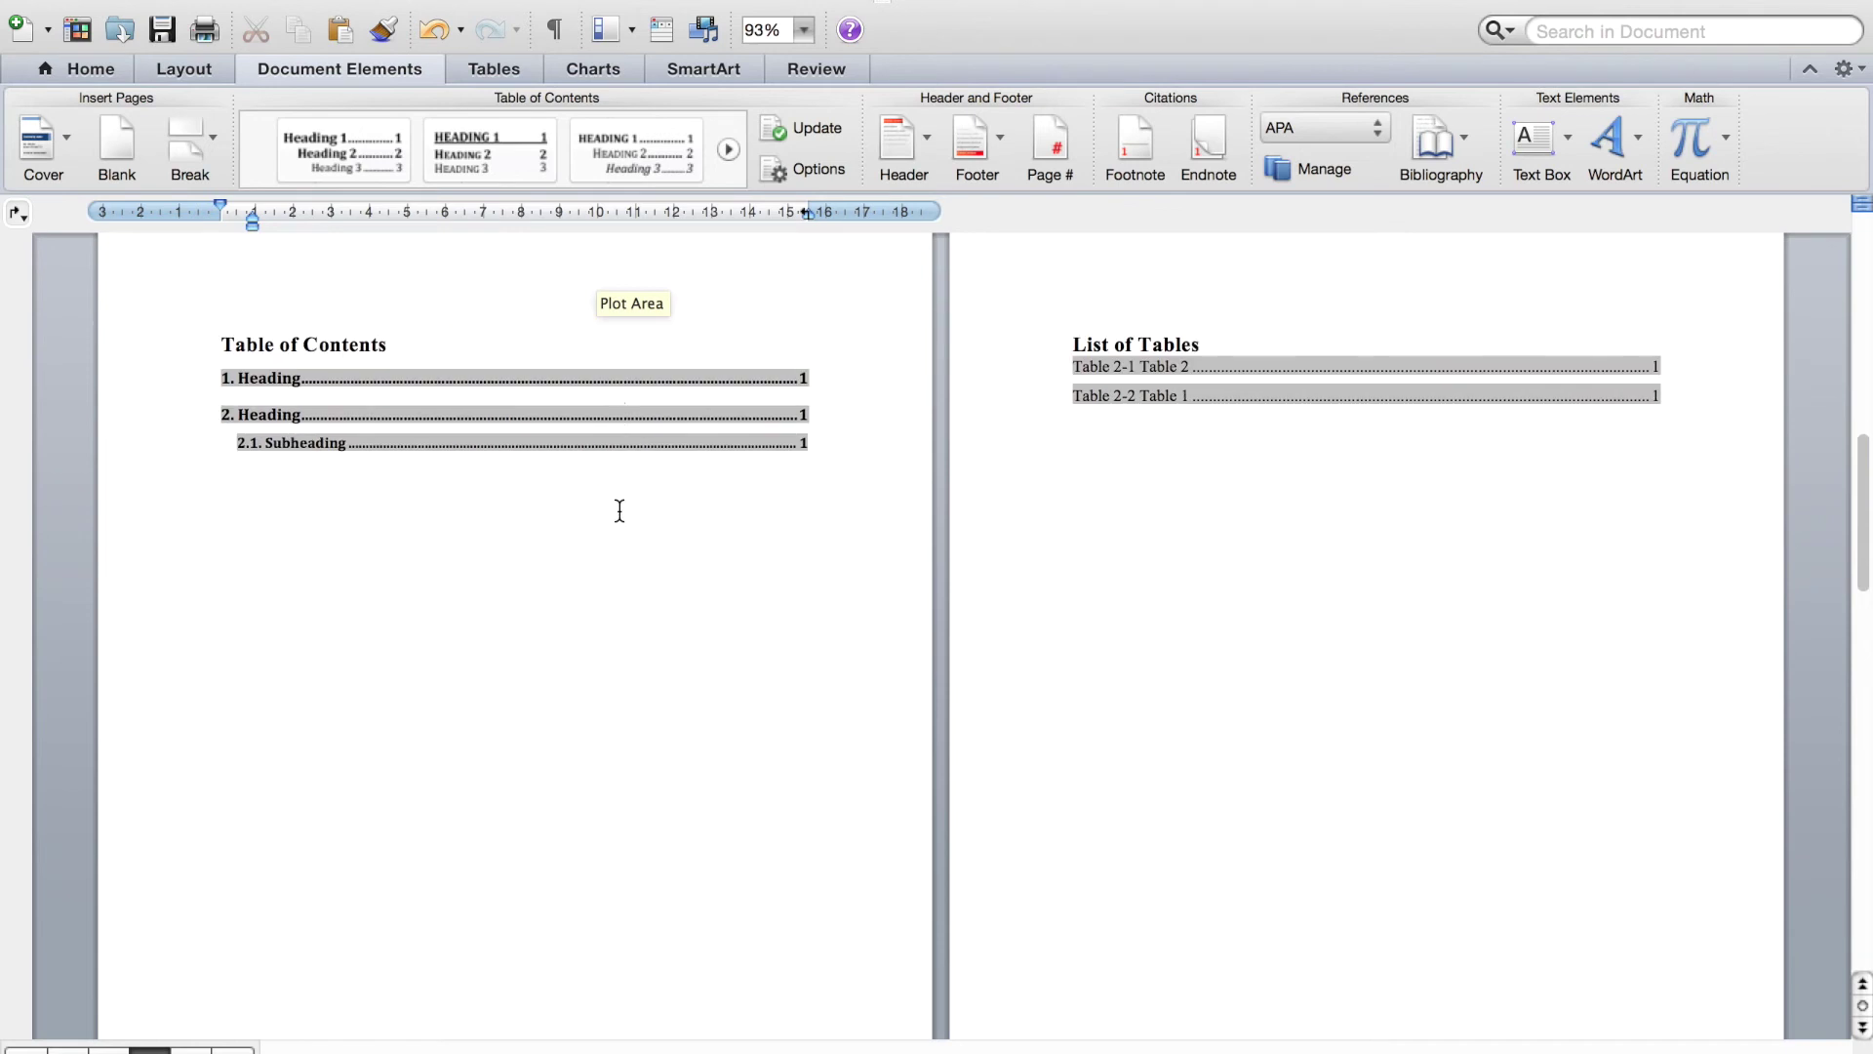
{"action": "scroll", "coordinate": [620, 510], "scroll_direction": "down", "scroll_amount": 10}
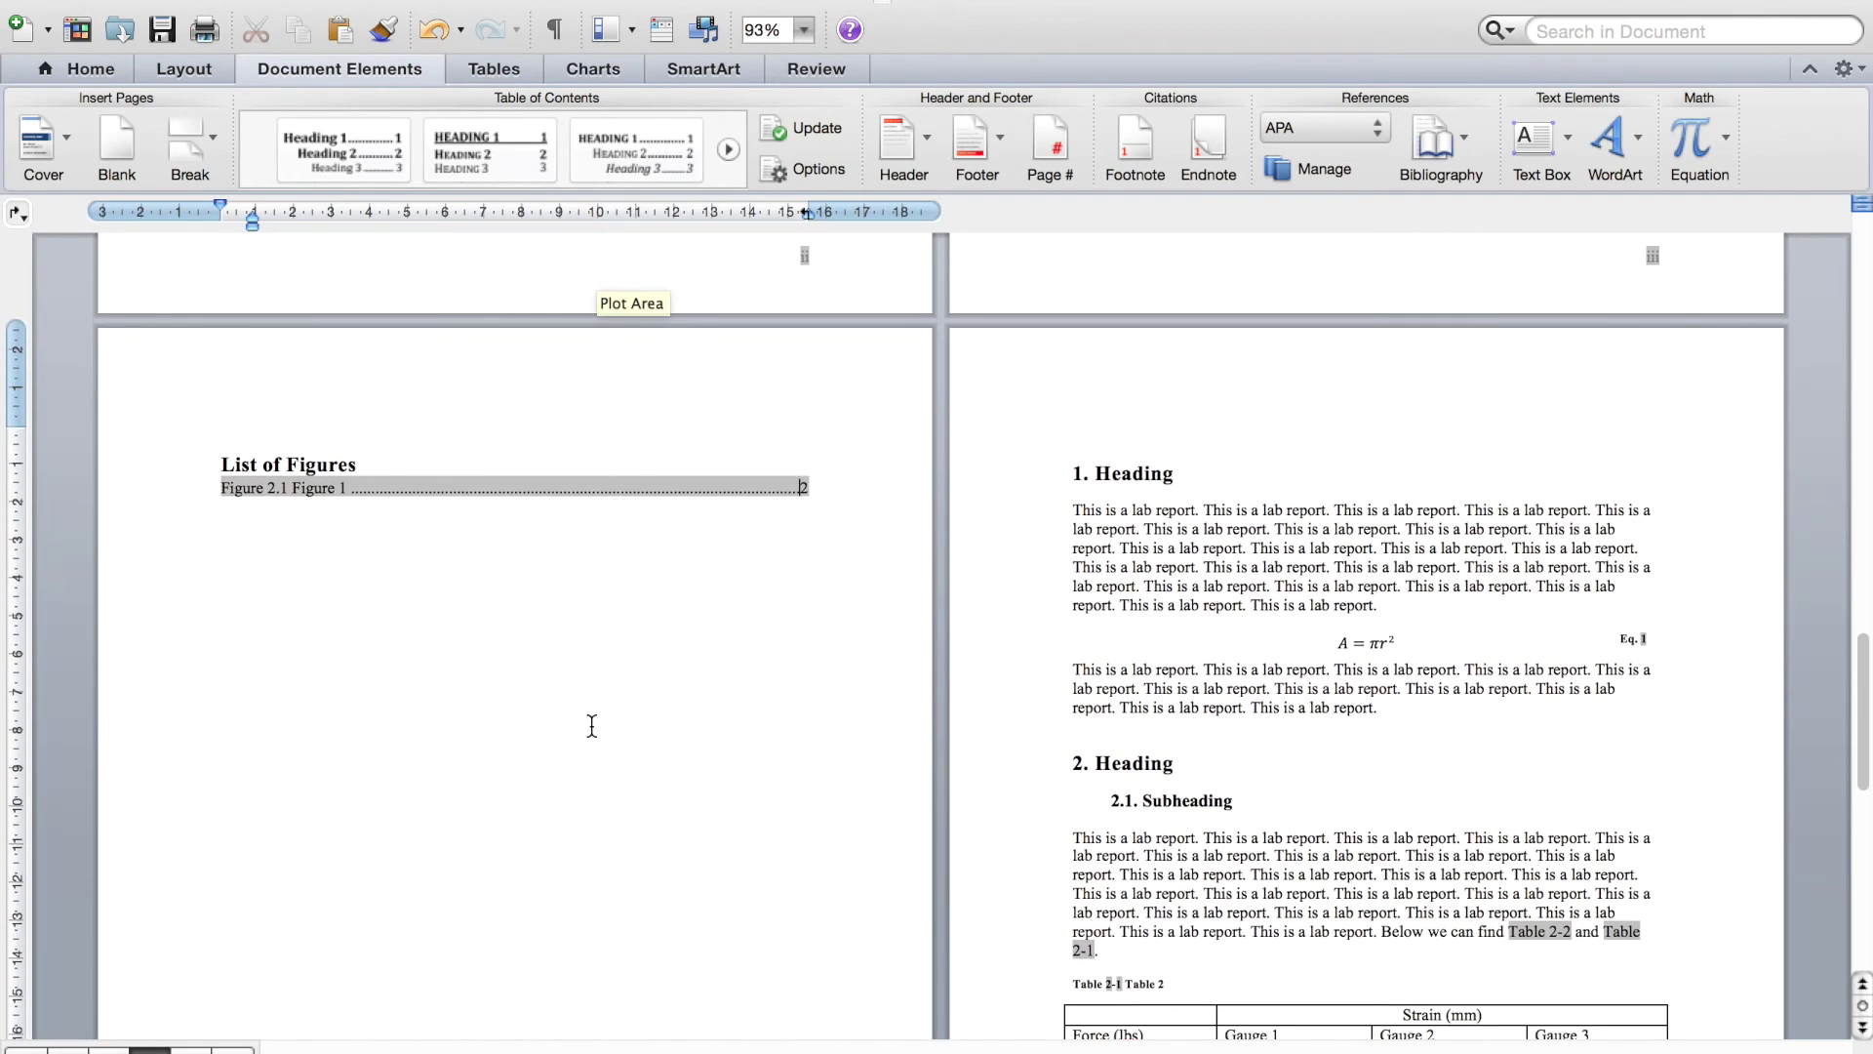
{"action": "scroll", "coordinate": [1129, 723], "scroll_direction": "down", "scroll_amount": 2}
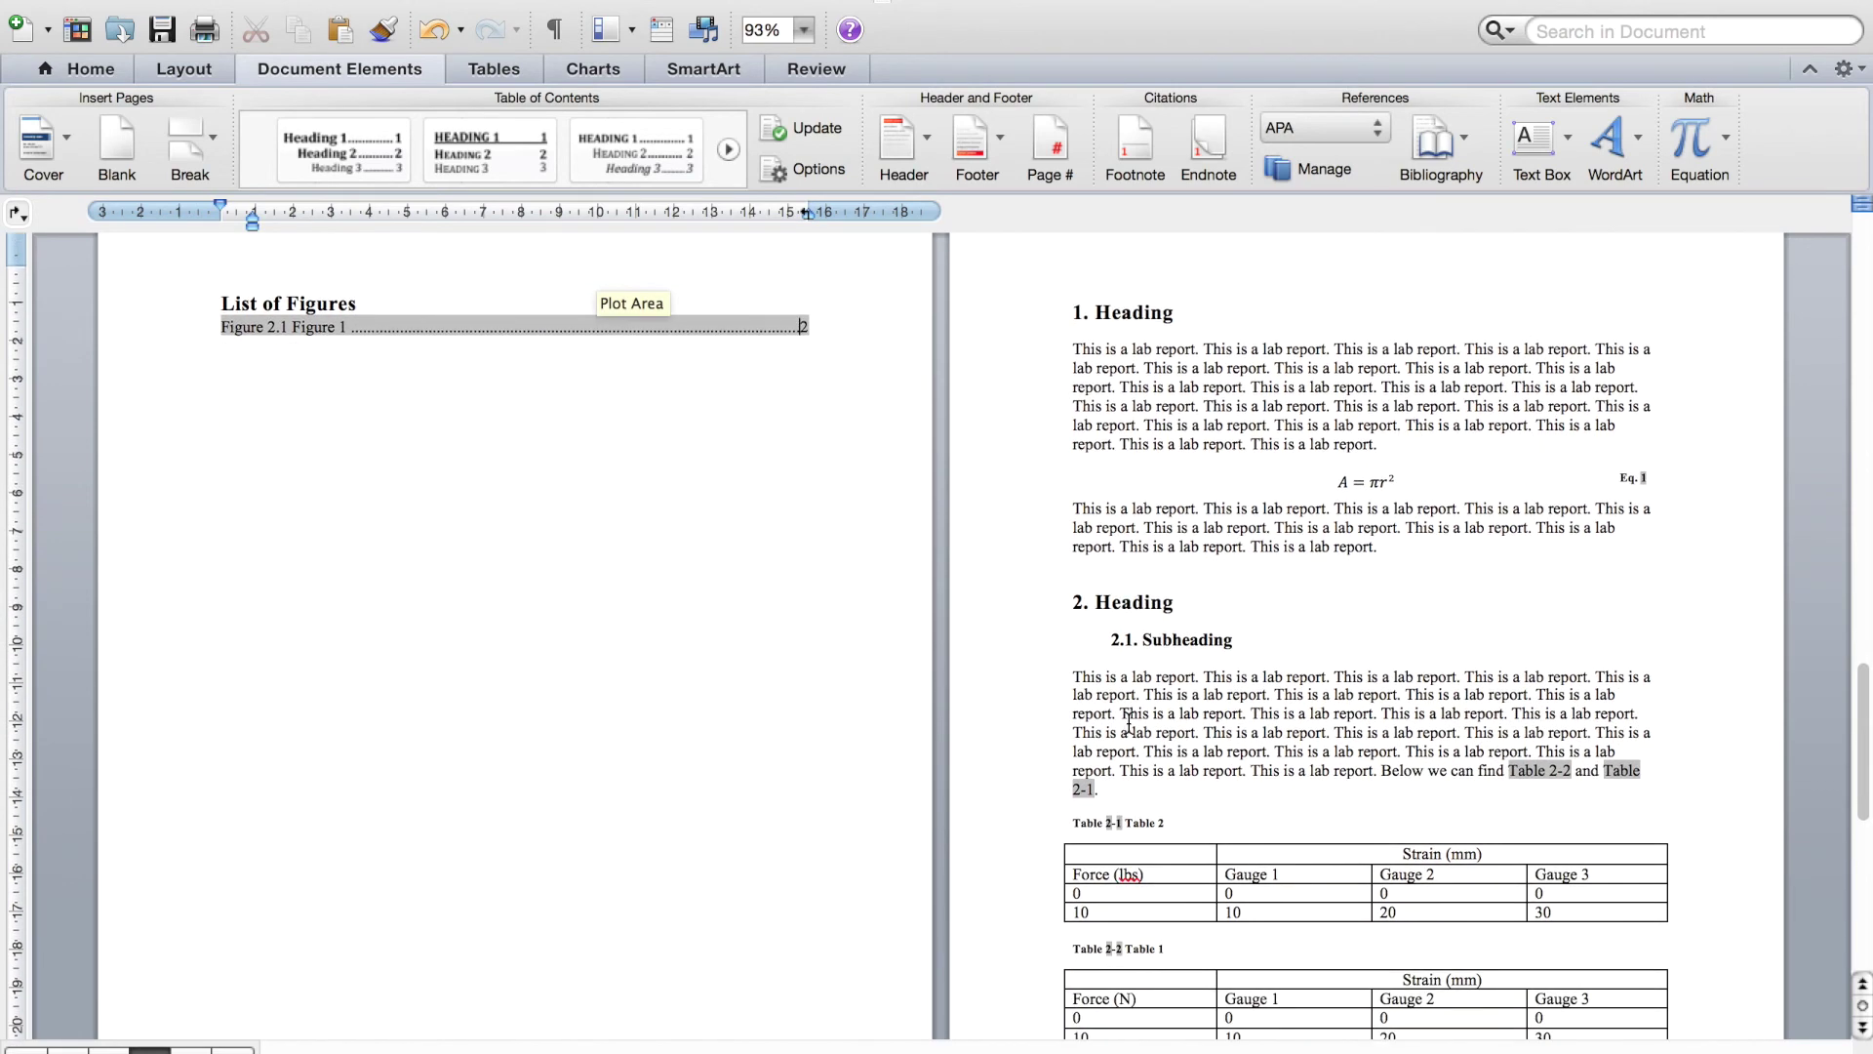
{"action": "scroll", "coordinate": [1128, 723], "scroll_direction": "down", "scroll_amount": 3}
{"action": "scroll", "coordinate": [1129, 723], "scroll_direction": "down", "scroll_amount": 6}
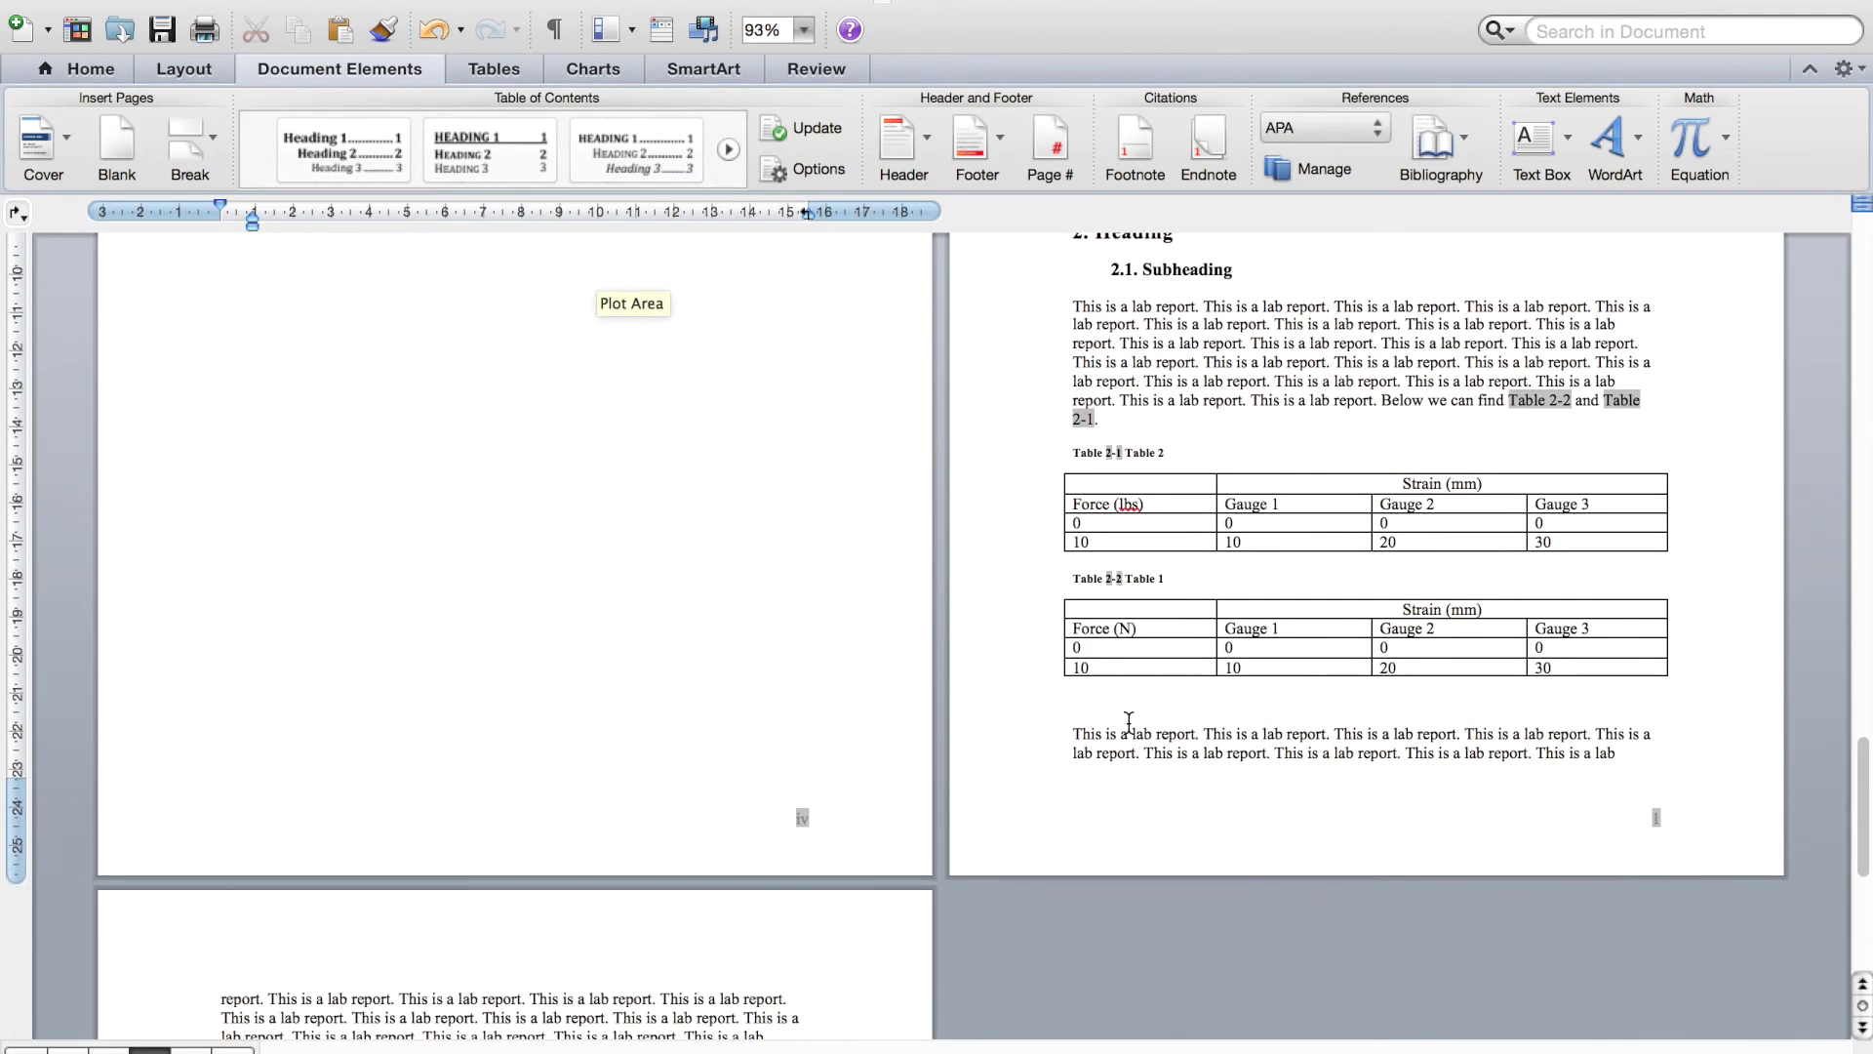
{"action": "scroll", "coordinate": [1242, 397], "scroll_direction": "up", "scroll_amount": 3}
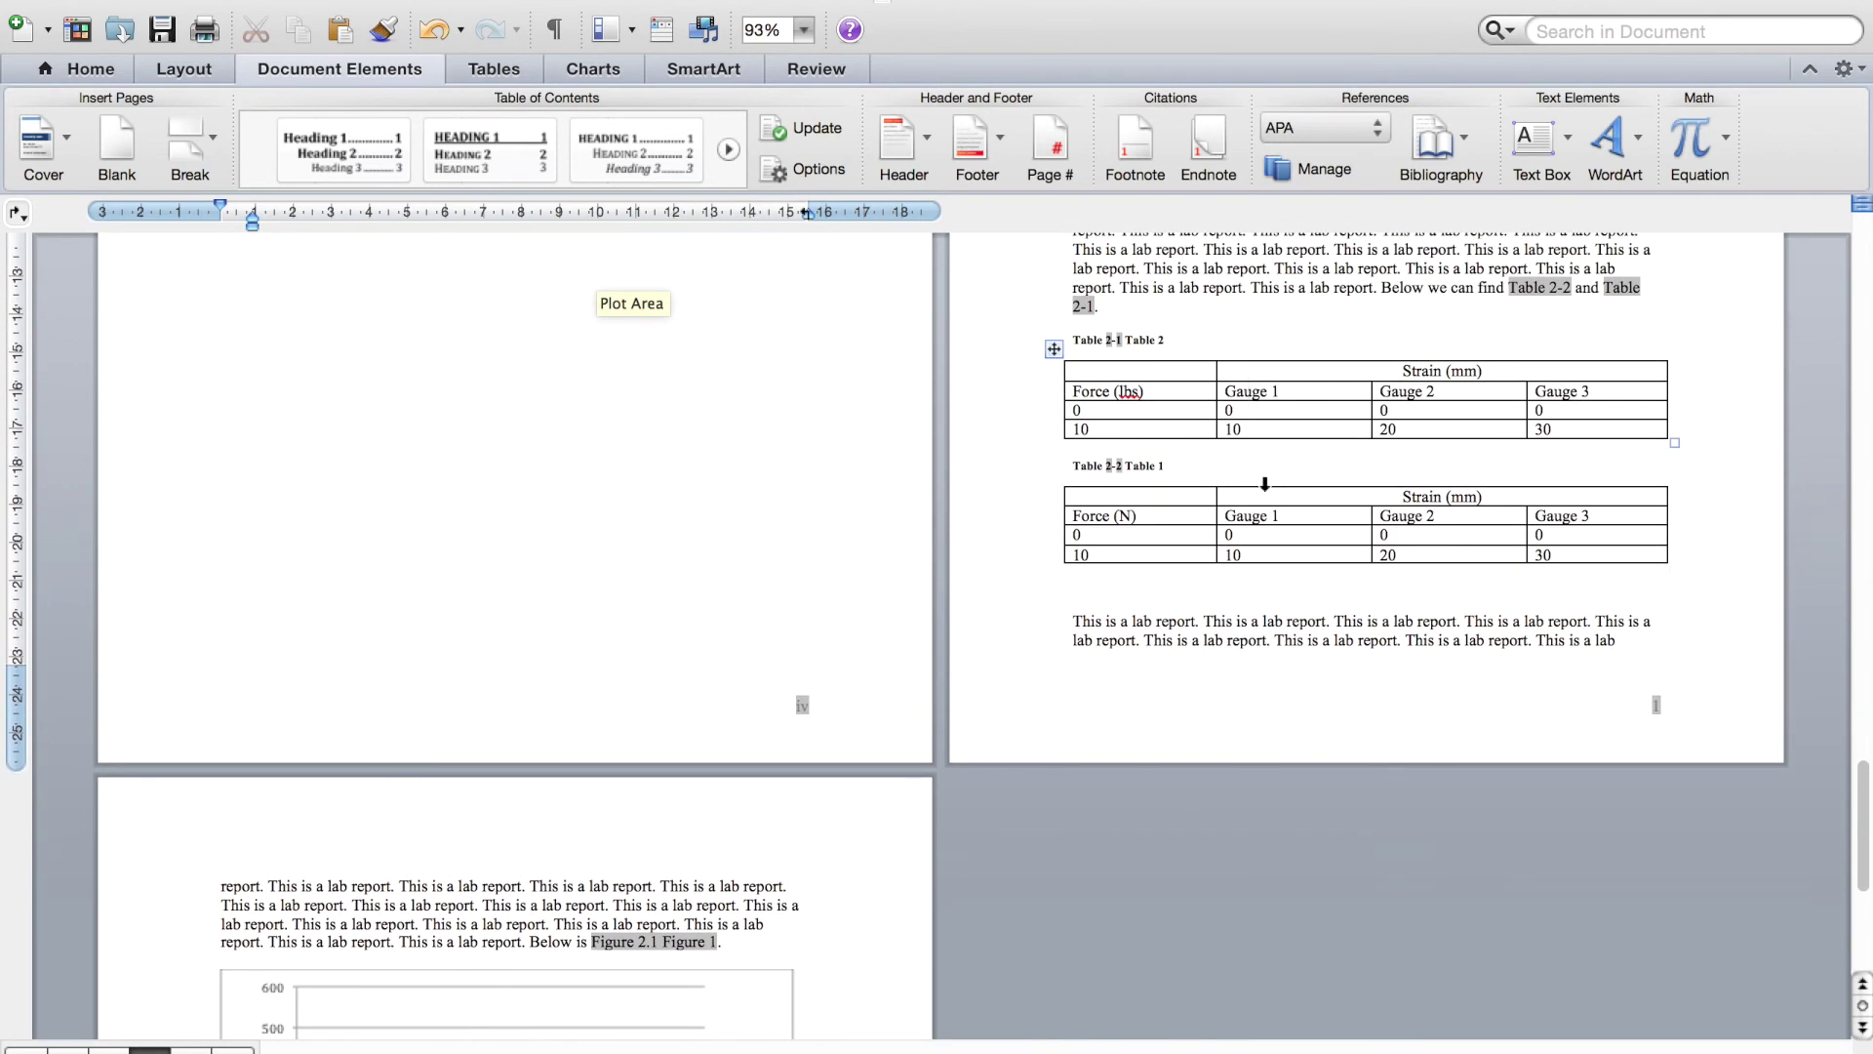
{"action": "scroll", "coordinate": [1209, 702], "scroll_direction": "down", "scroll_amount": 6}
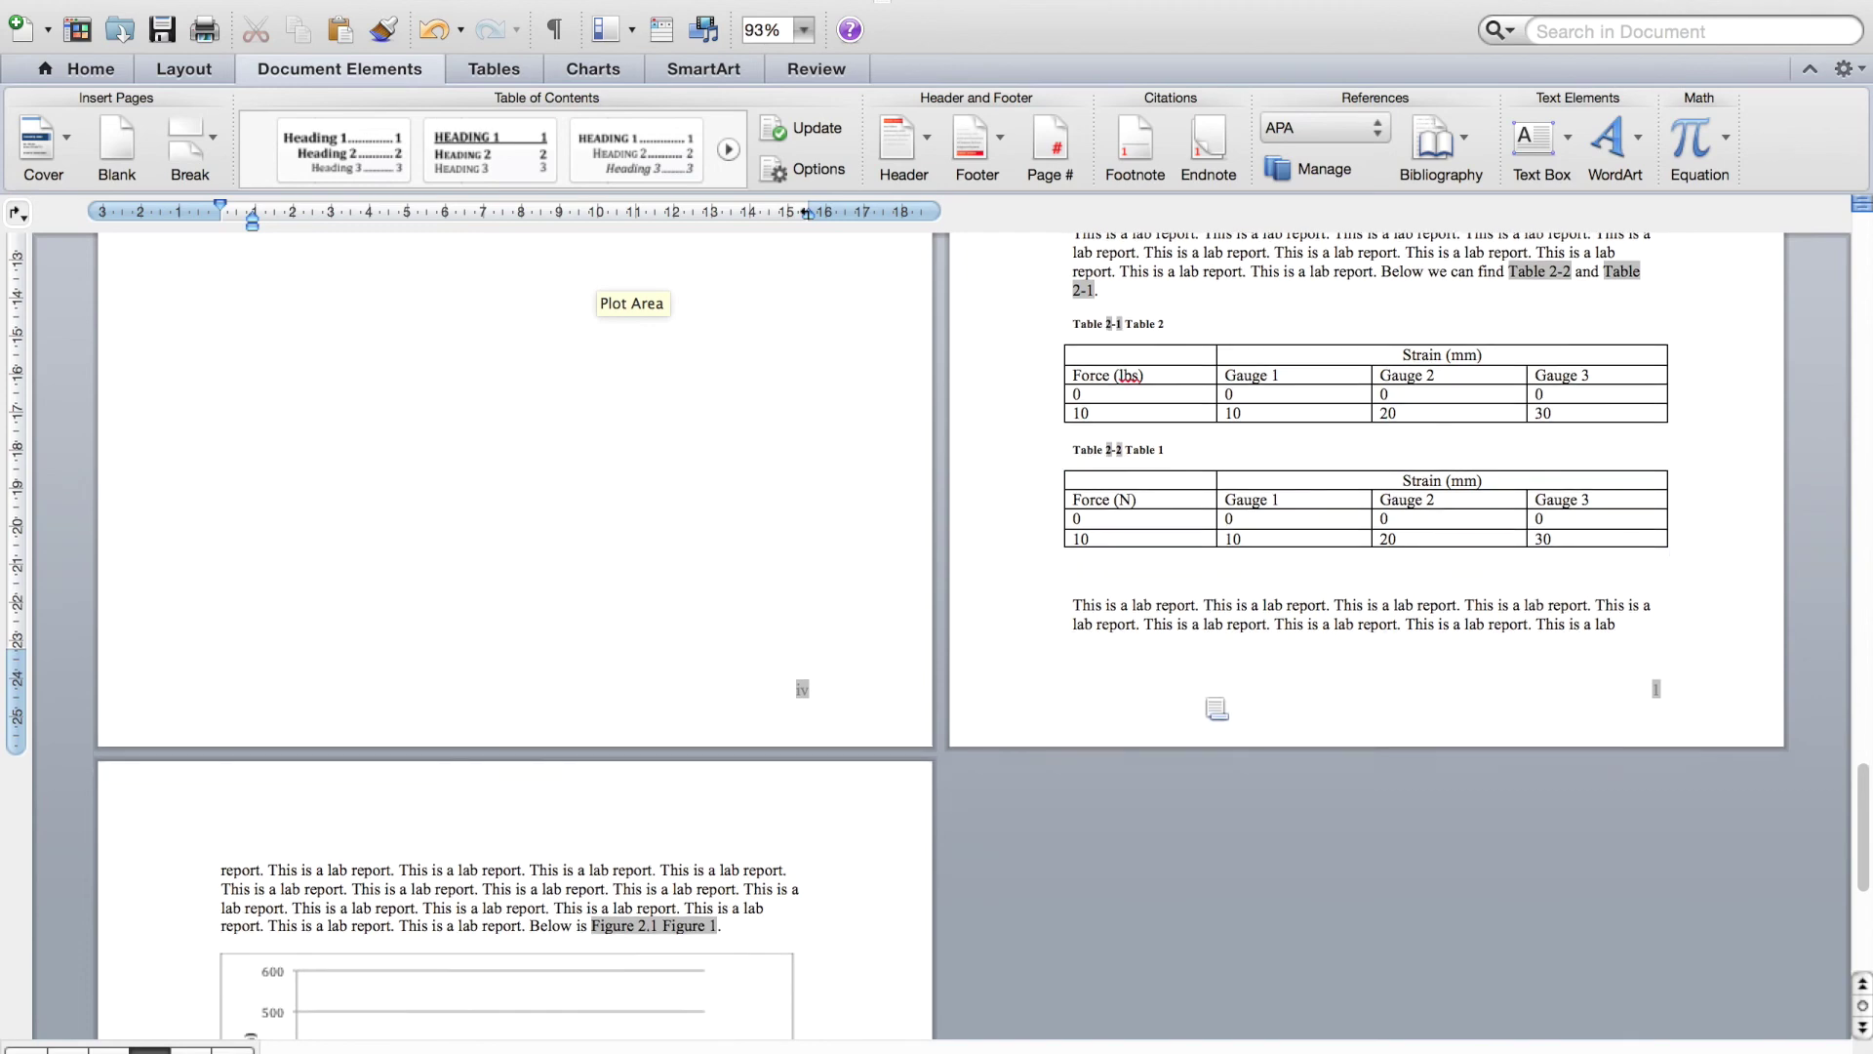